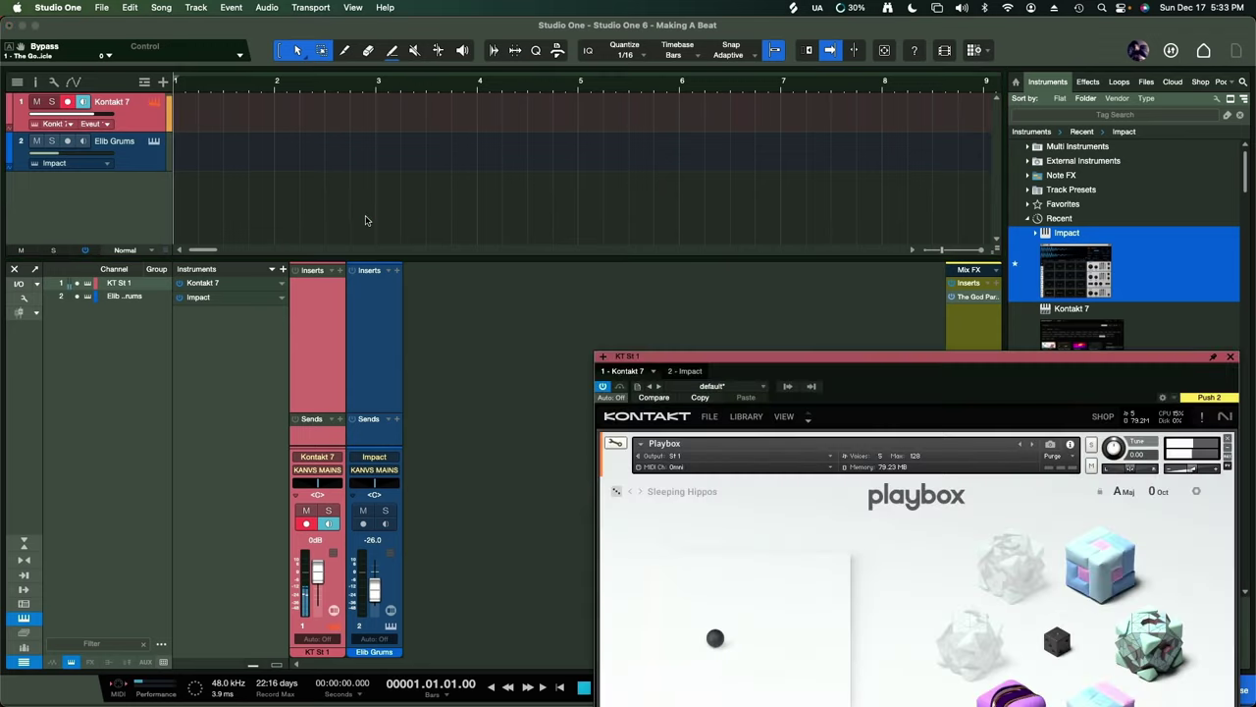
- Record about eight bars of Playbox chords from Kontakt 7 onto the first track
left_click_drag(784, 363, 651, 111)
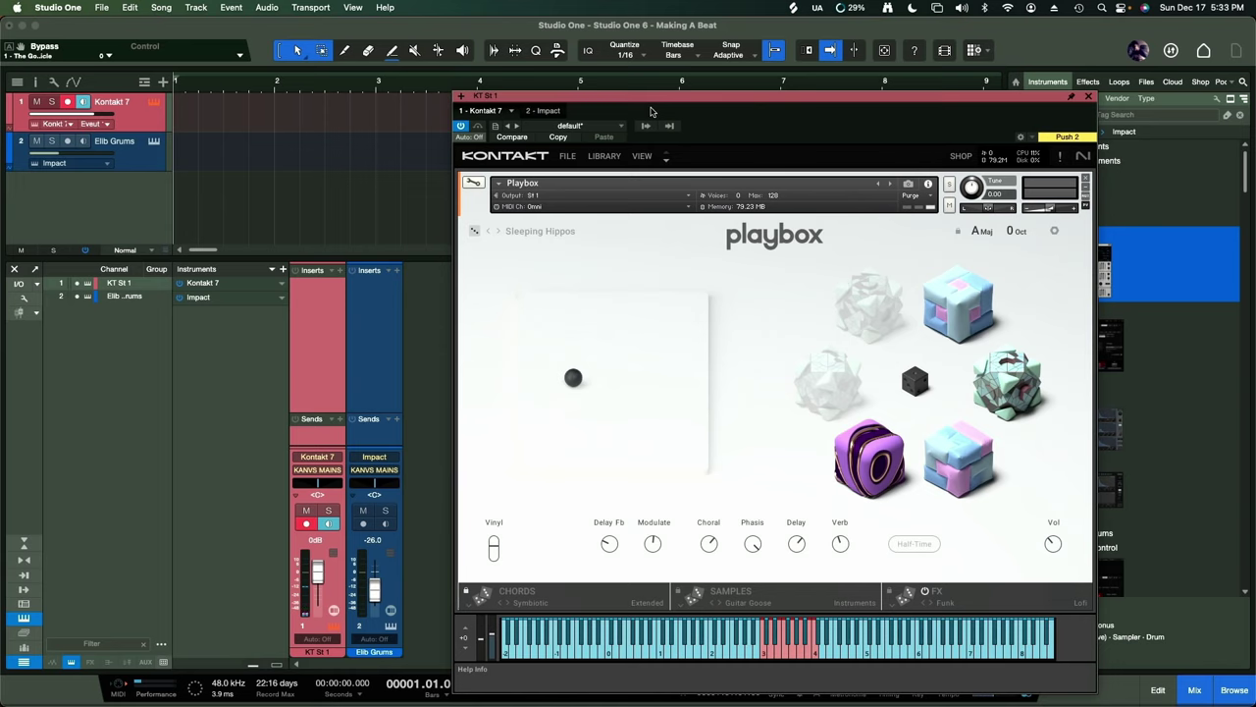
key("KP_Multiply")
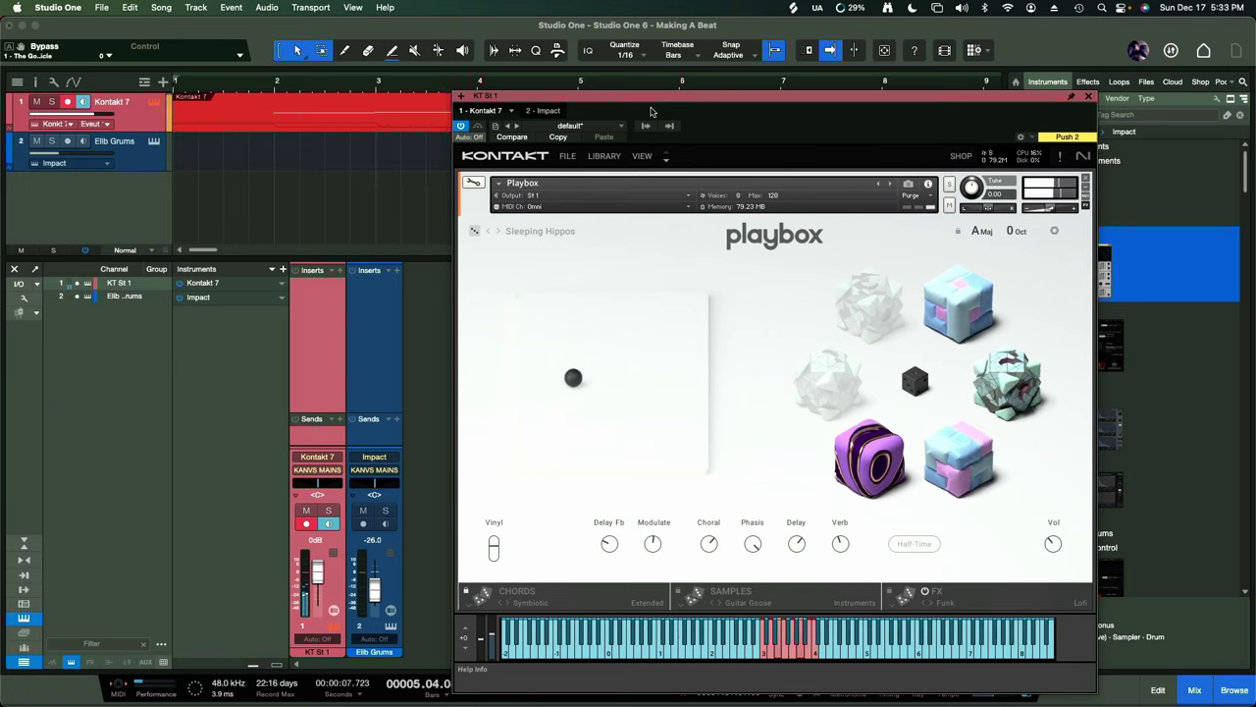
left_click_drag(653, 99, 632, 183)
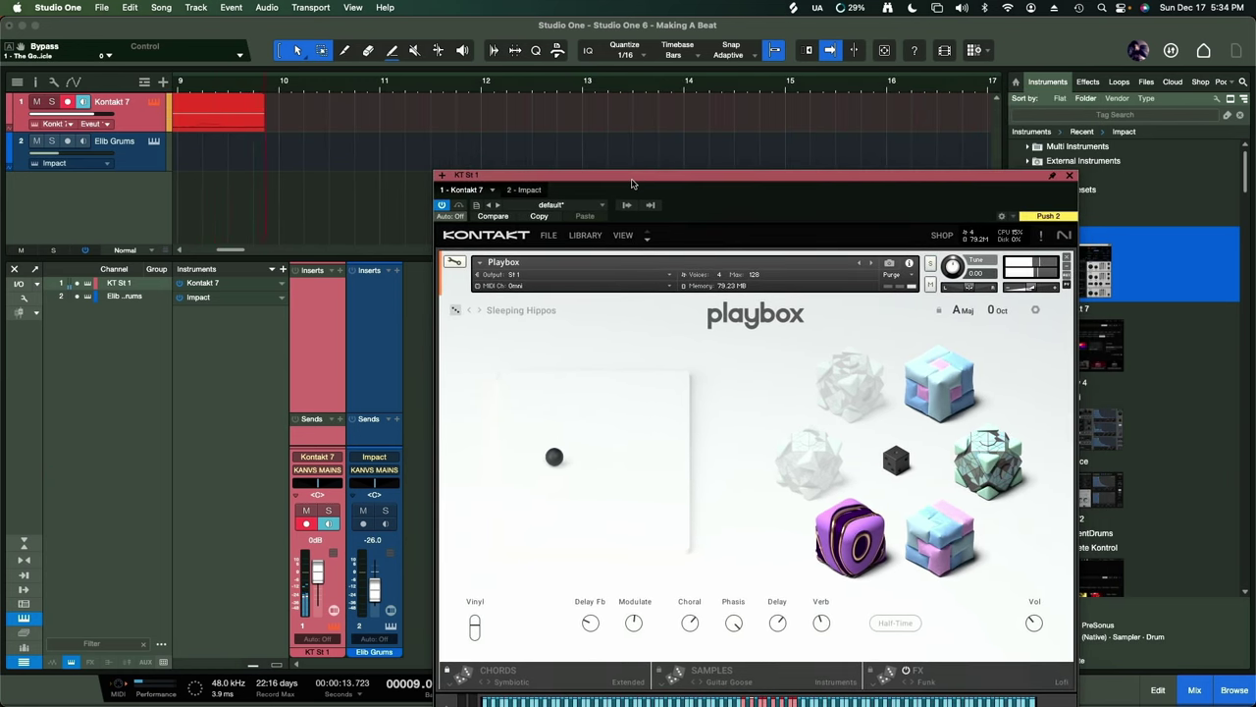
key("space")
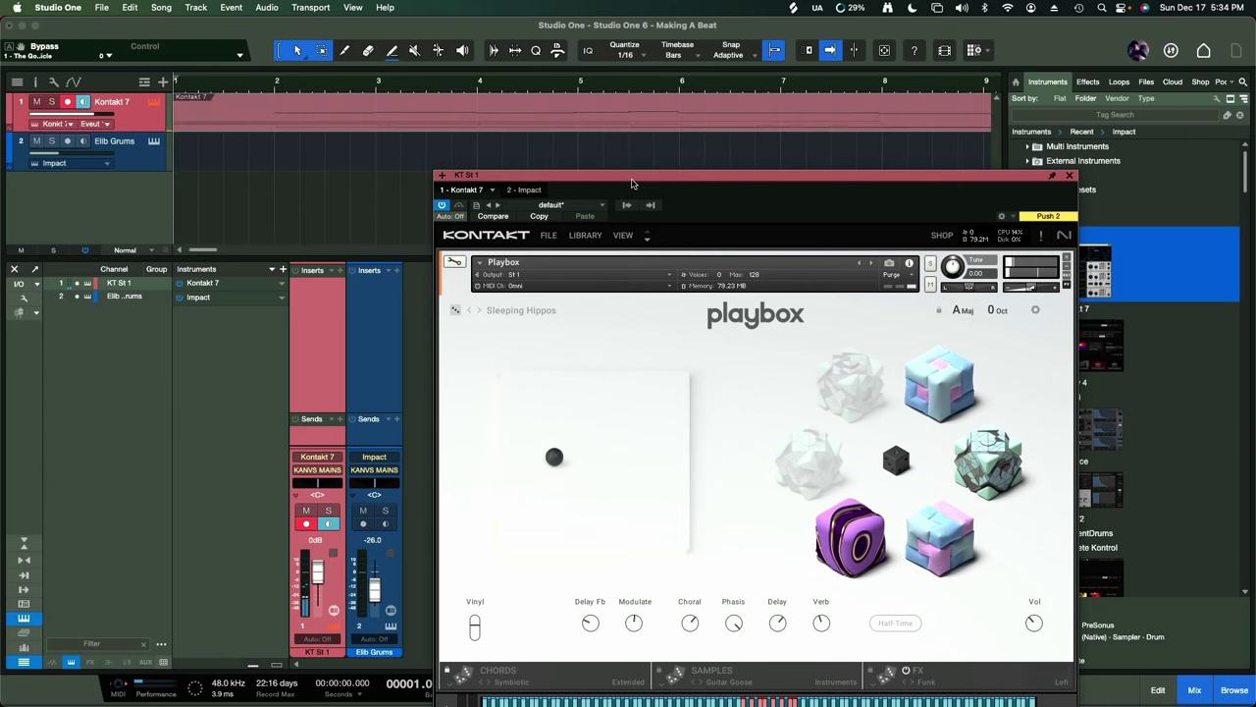
- Enable the count-in, split the Kontakt 7 event at bar 2 and move the remainder to bar 1
left_click(1070, 174)
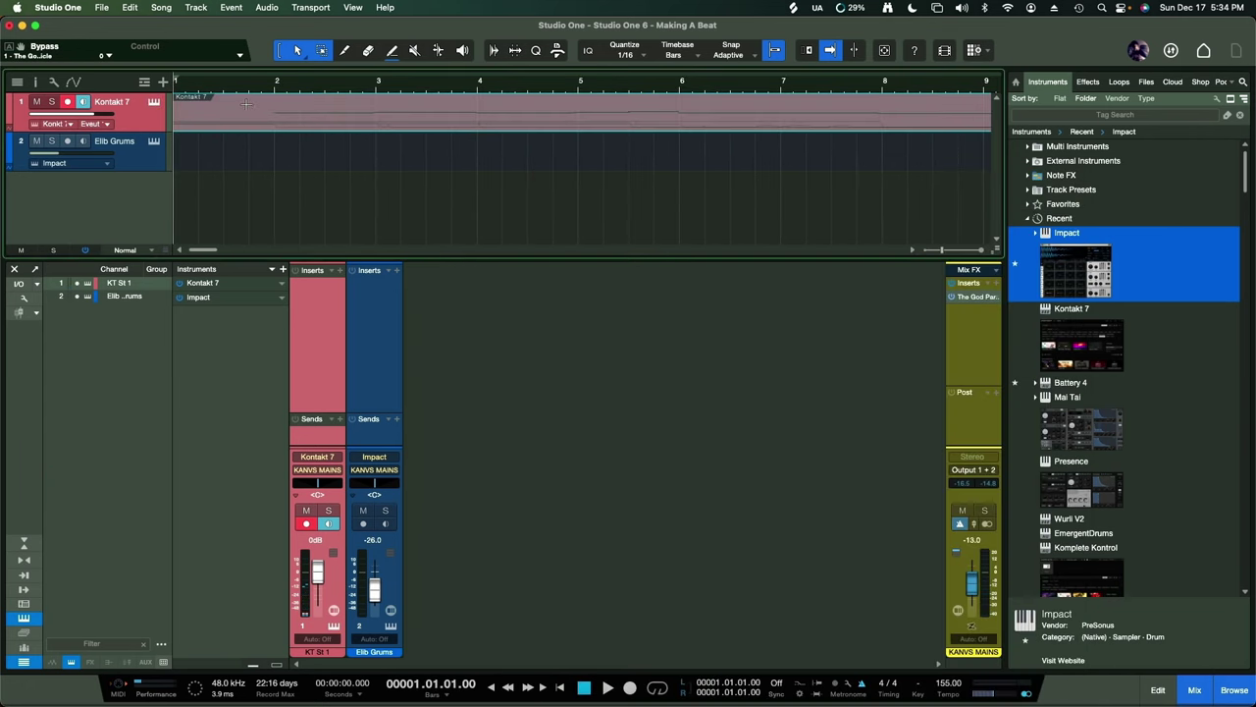
left_click(279, 138)
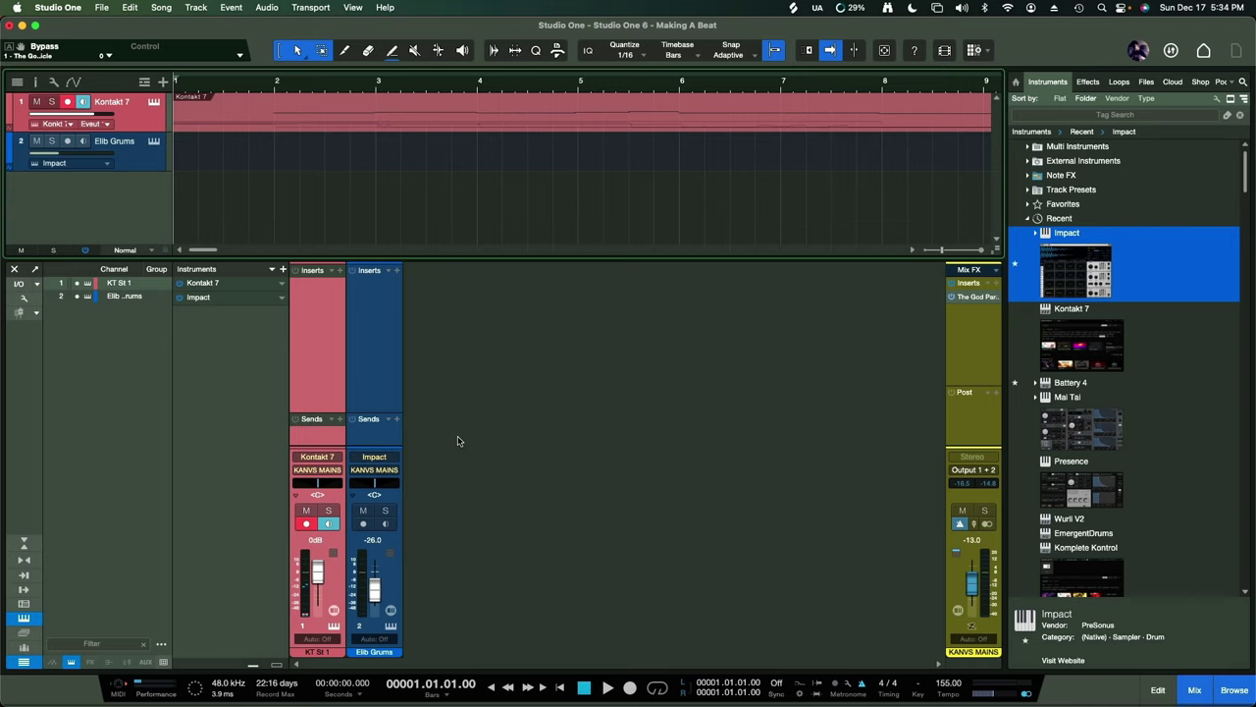
left_click(836, 685)
left_click(284, 125)
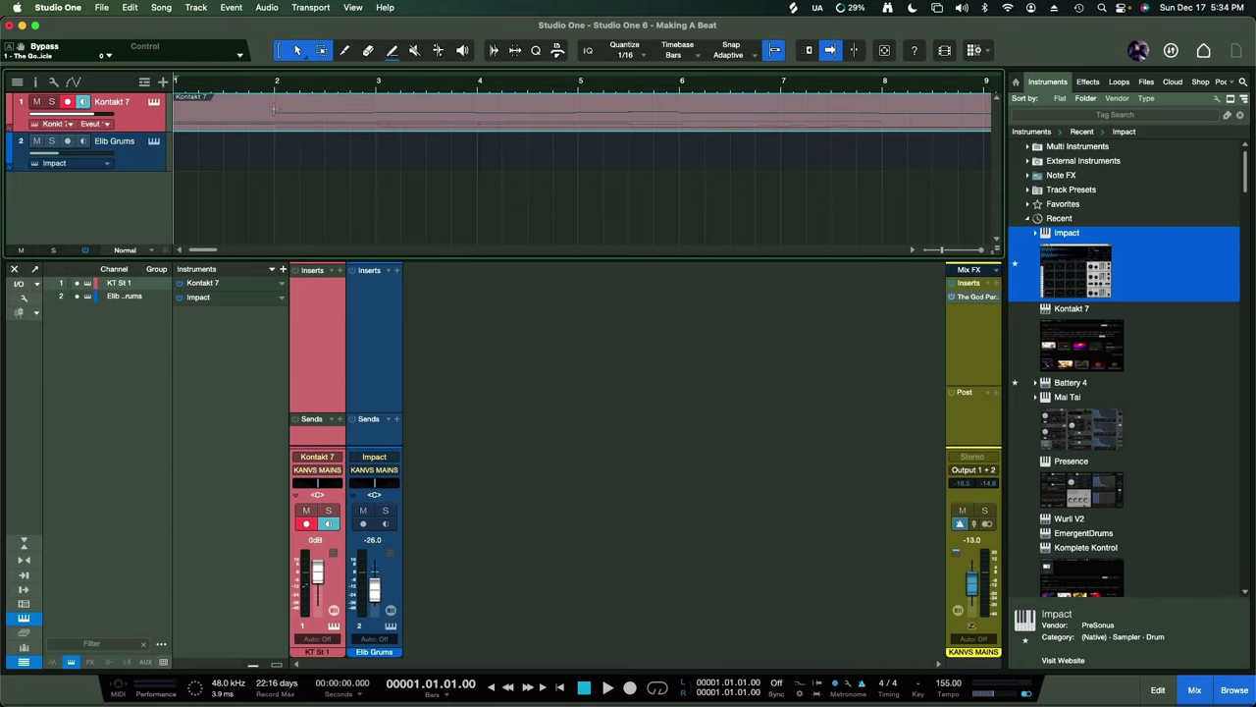
left_click(274, 105)
key("alt+x")
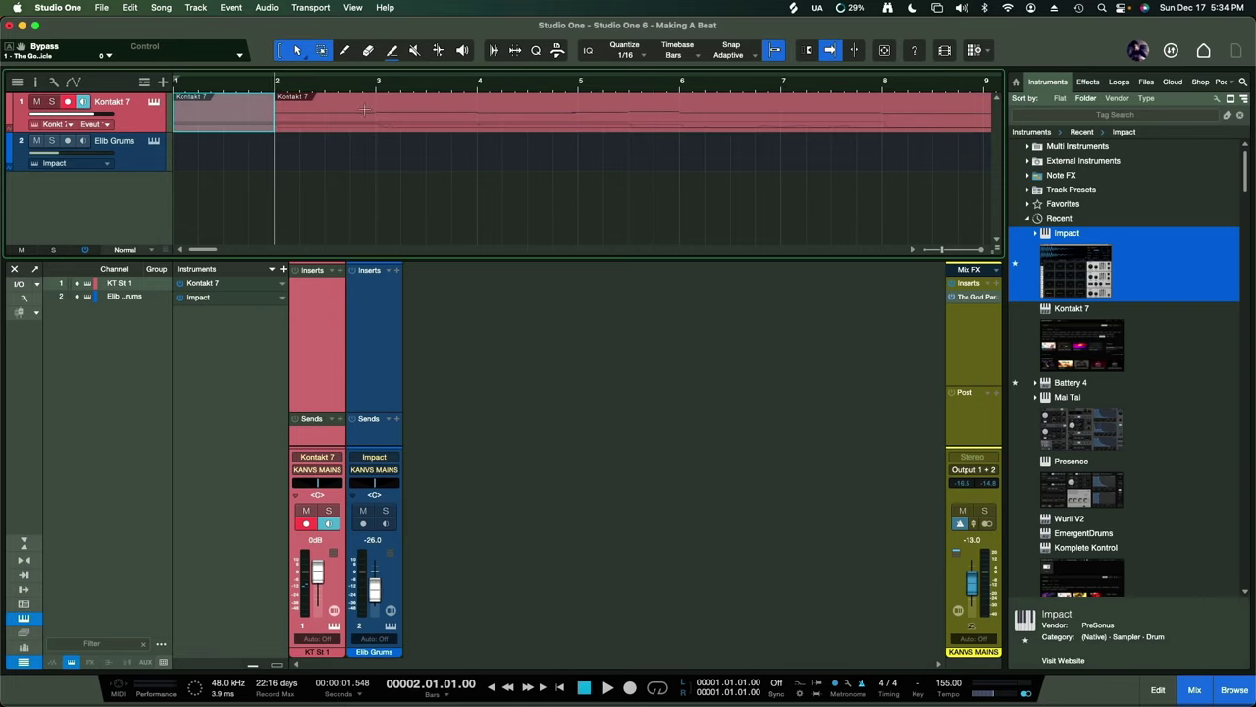
left_click_drag(364, 109, 275, 129)
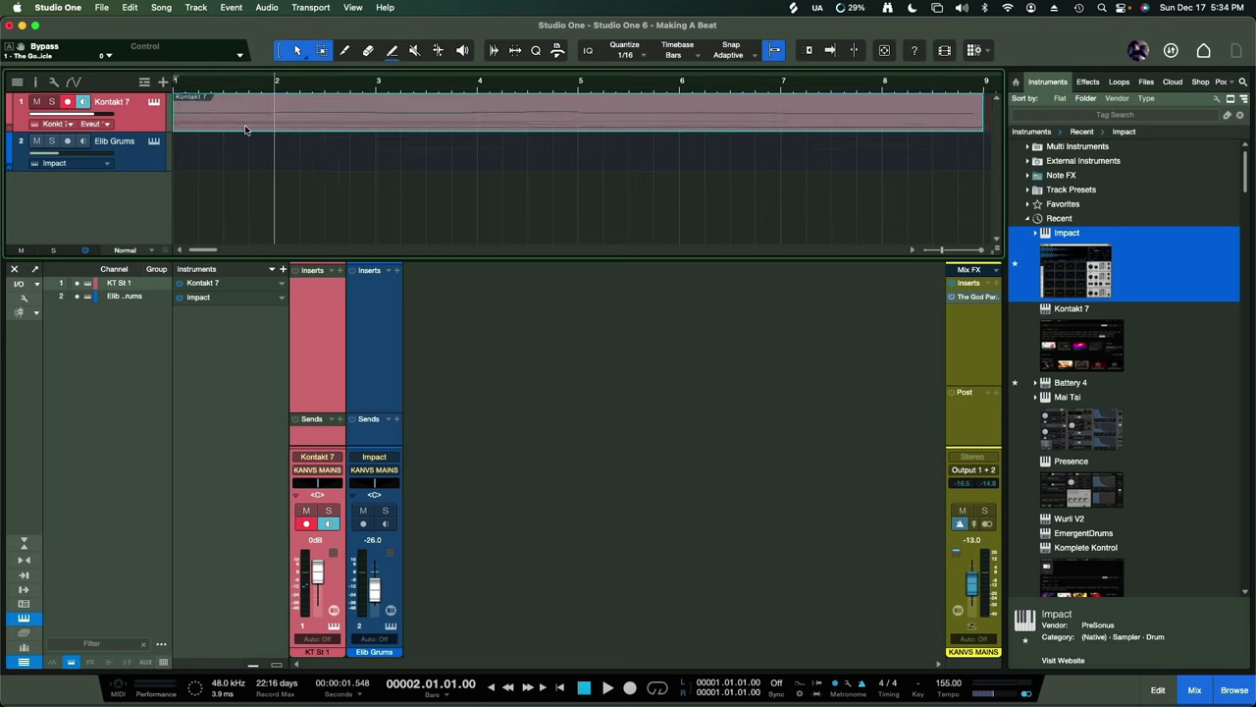
- Play back the trimmed Kontakt 7 part from the start and open its notes in the editor
key("Home")
key("space")
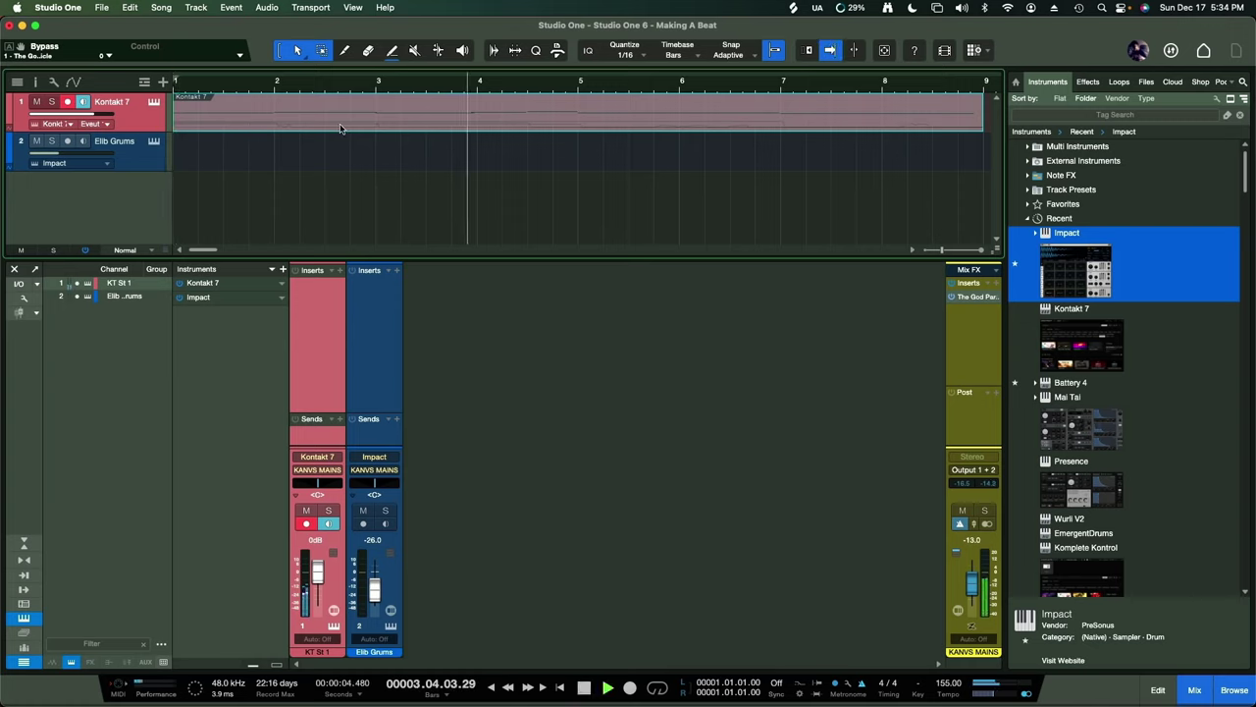
key("space")
double_click(435, 129)
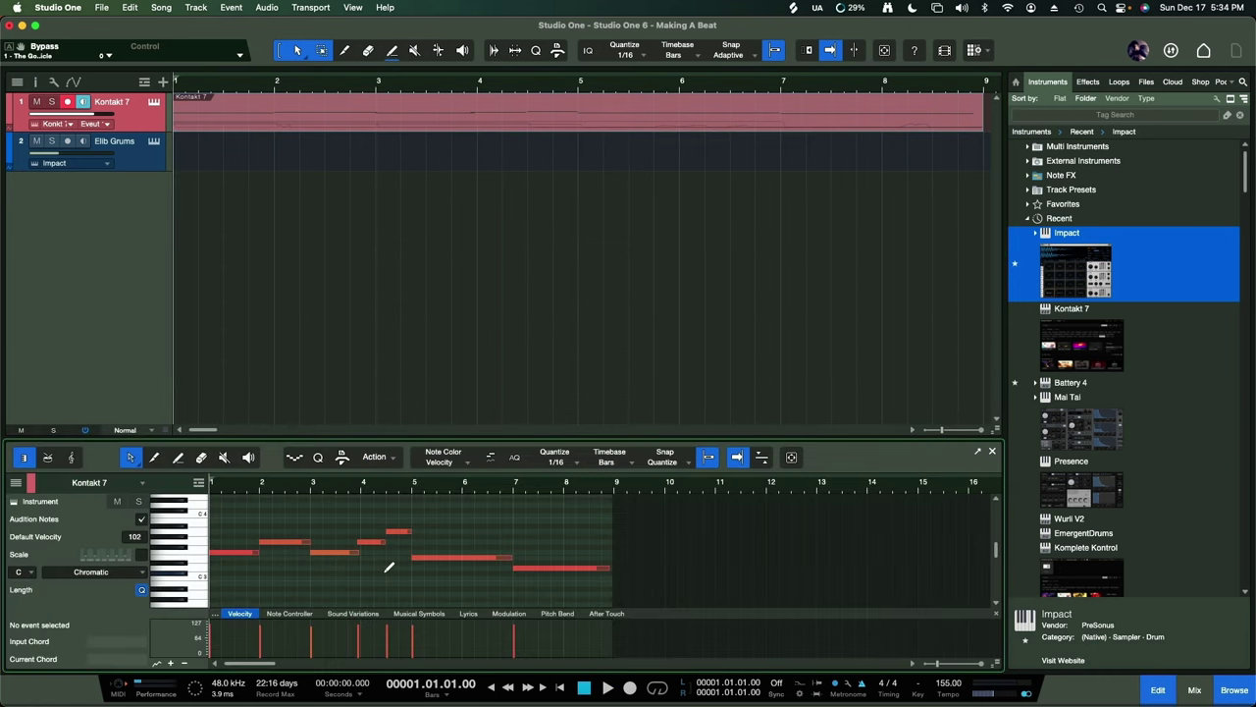
- Zoom the note editor to fit the Kontakt 7 notes and enlarge the editor area
key("super+a")
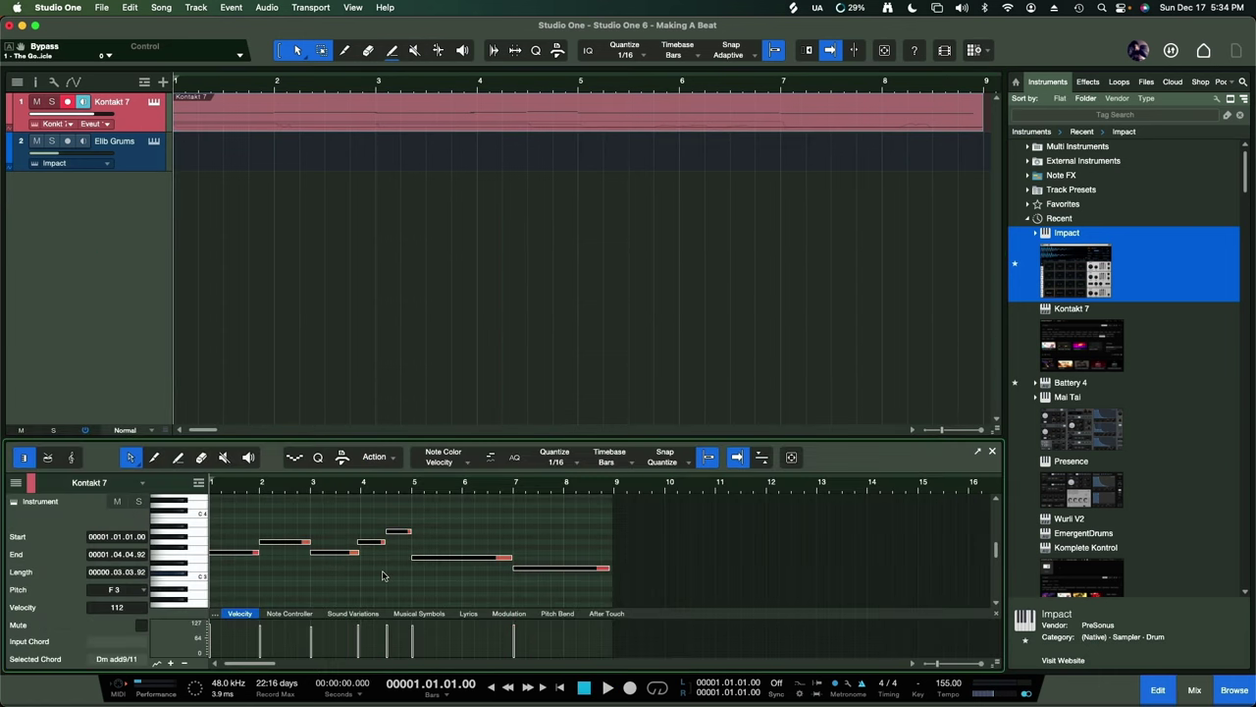
left_click(396, 580)
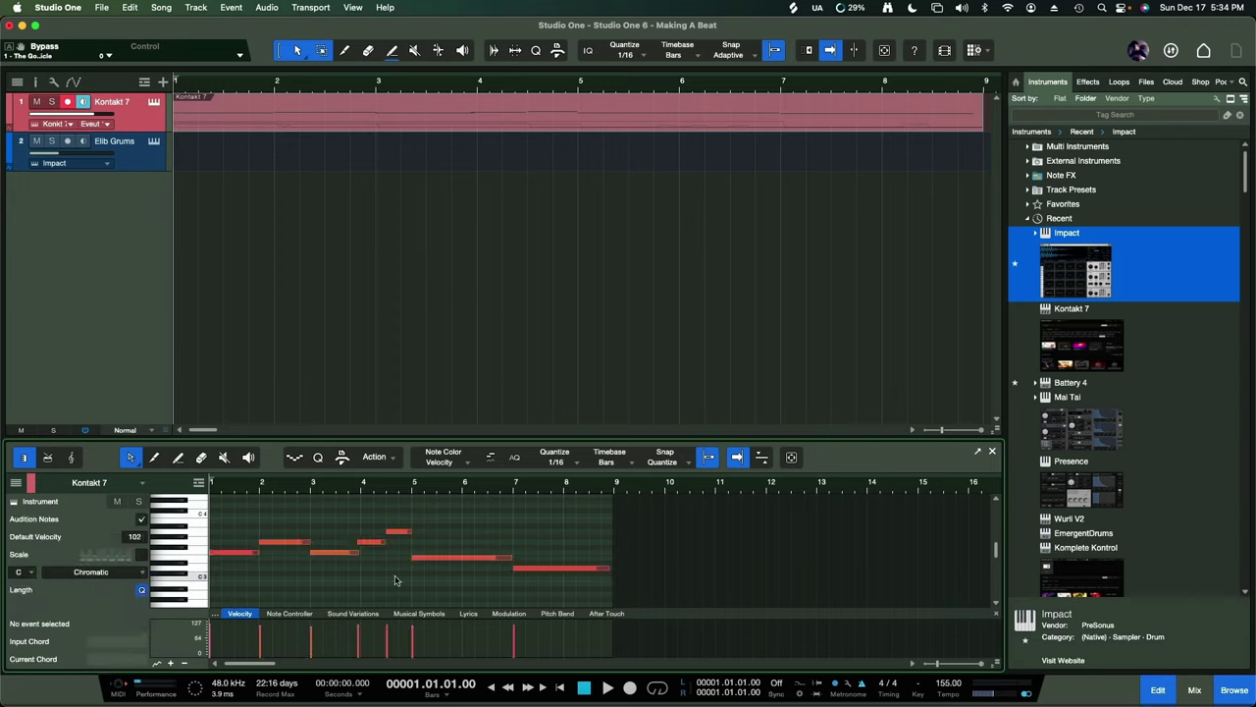
key("f")
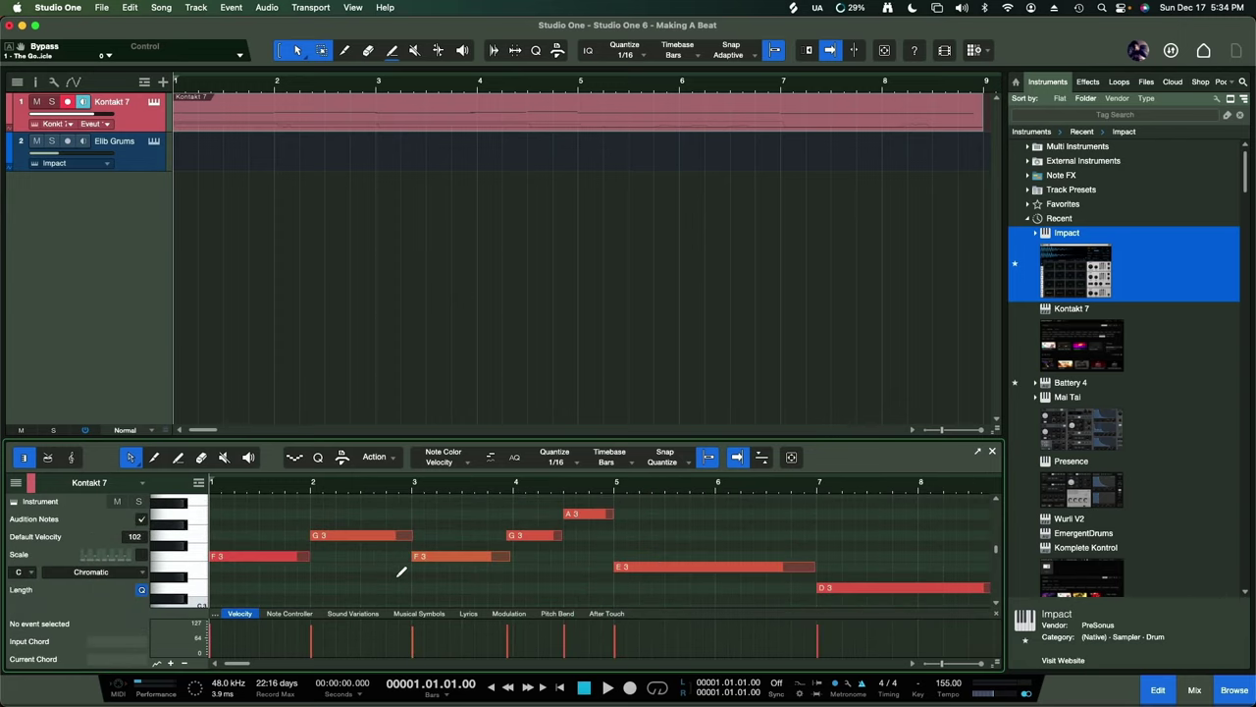
key("w")
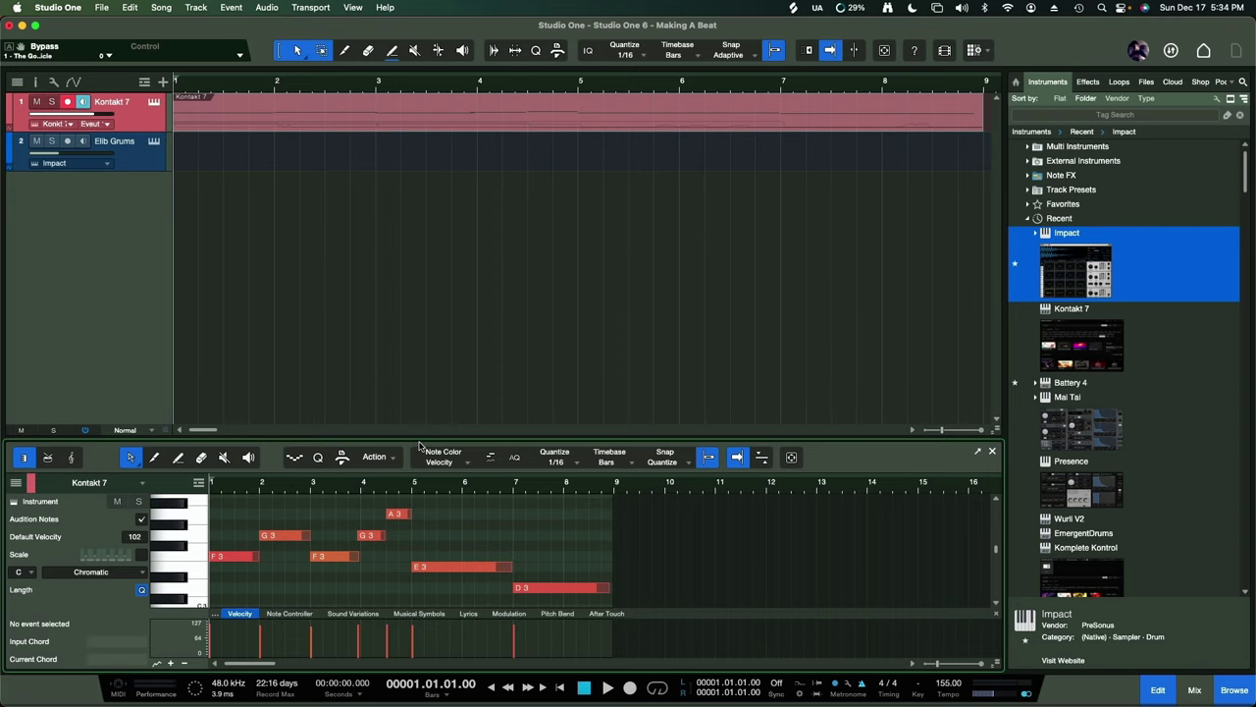
left_click_drag(420, 438, 448, 306)
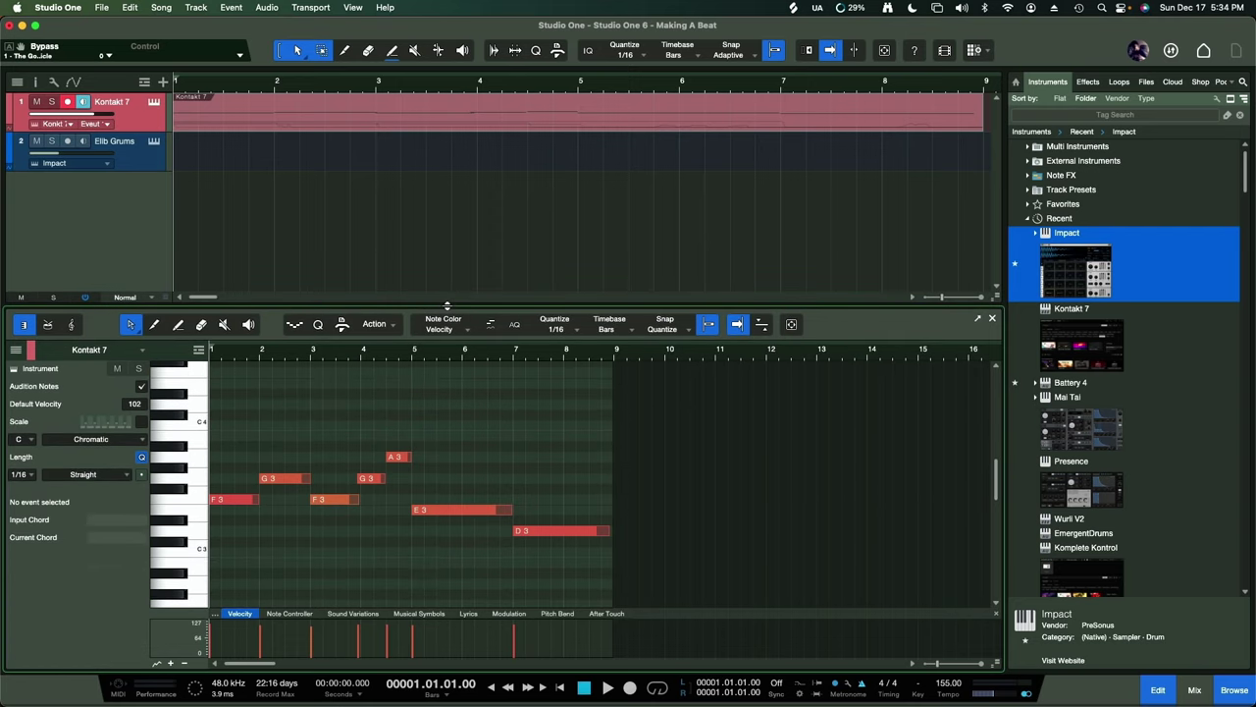
- Quantize the chord notes to a 1/8 grid, then shrink the editor back down
left_click(576, 334)
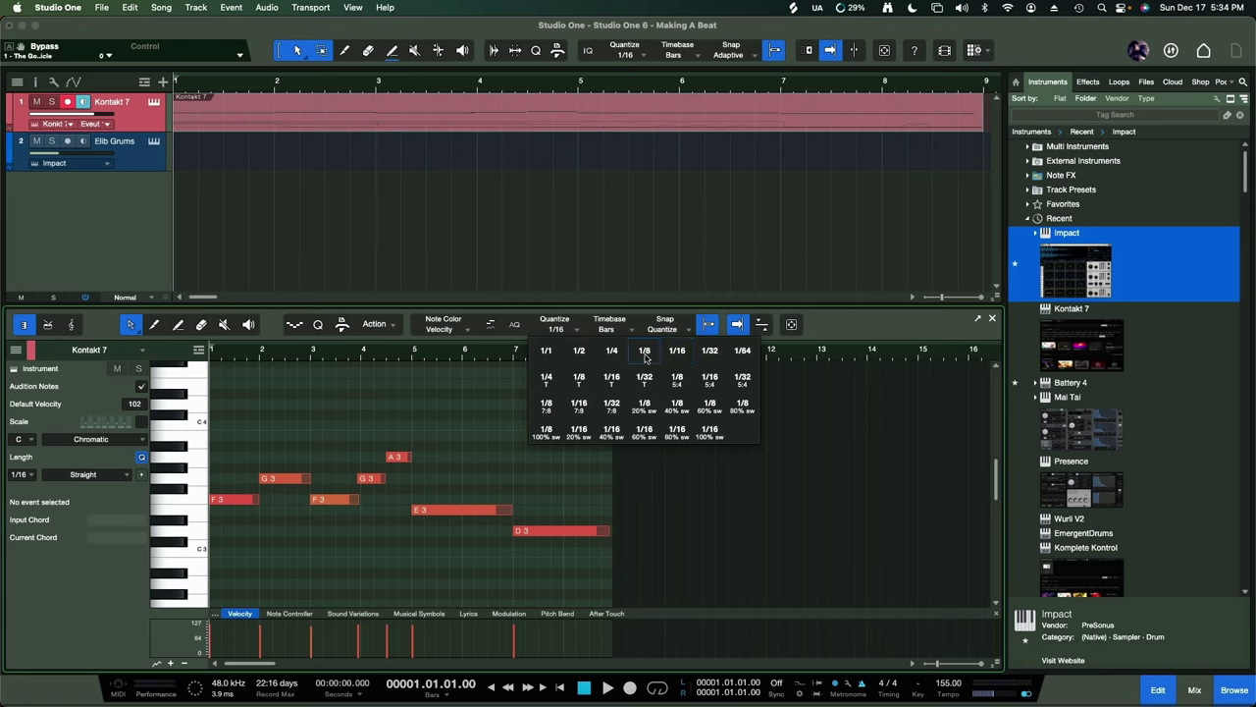
left_click(644, 352)
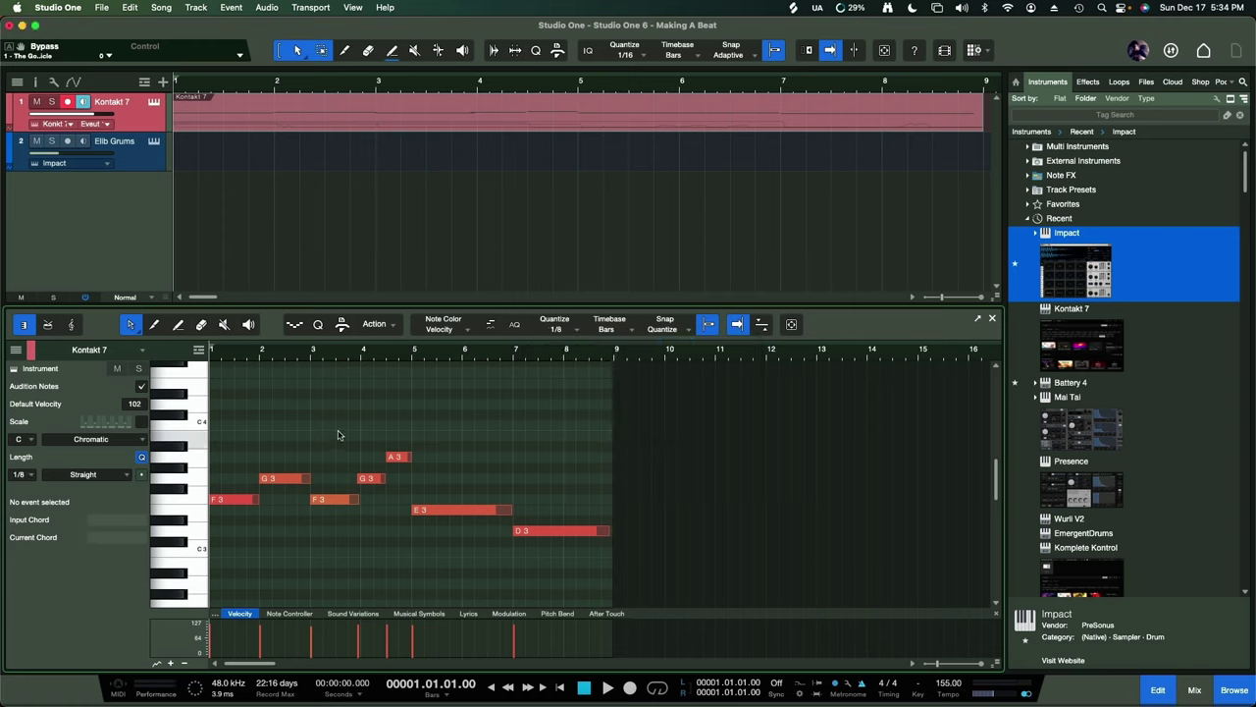
key("super+a")
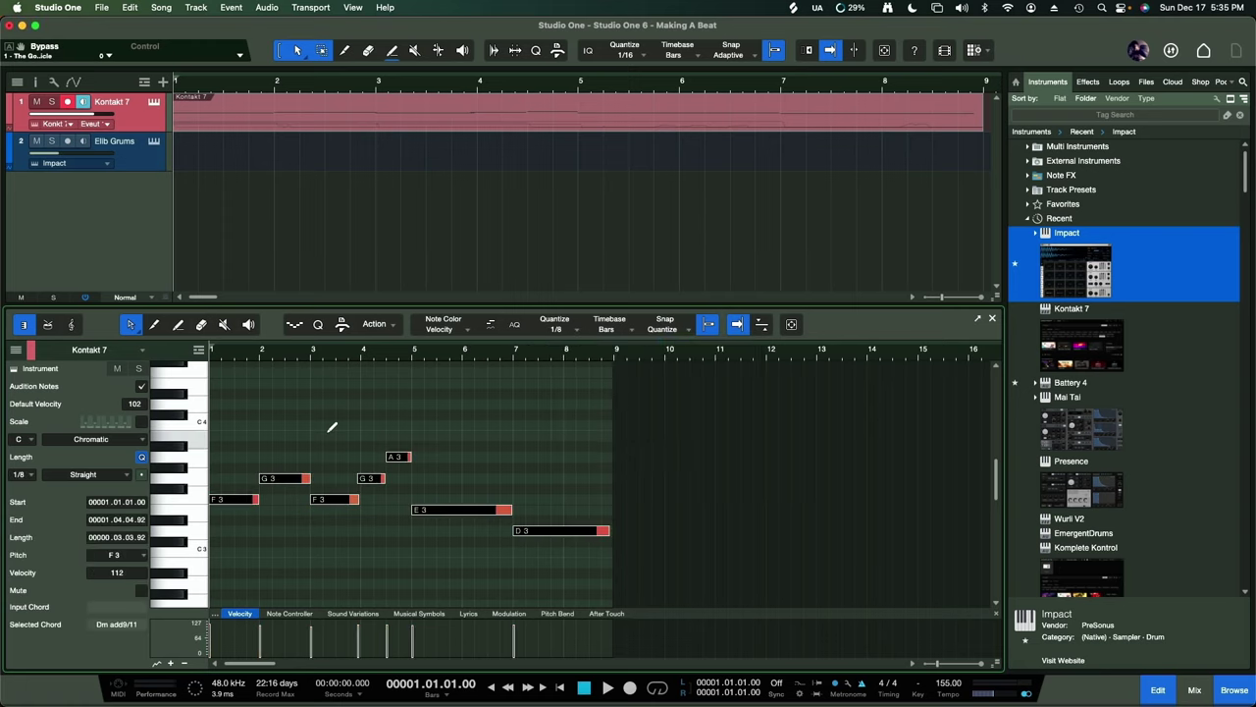
left_click(355, 437)
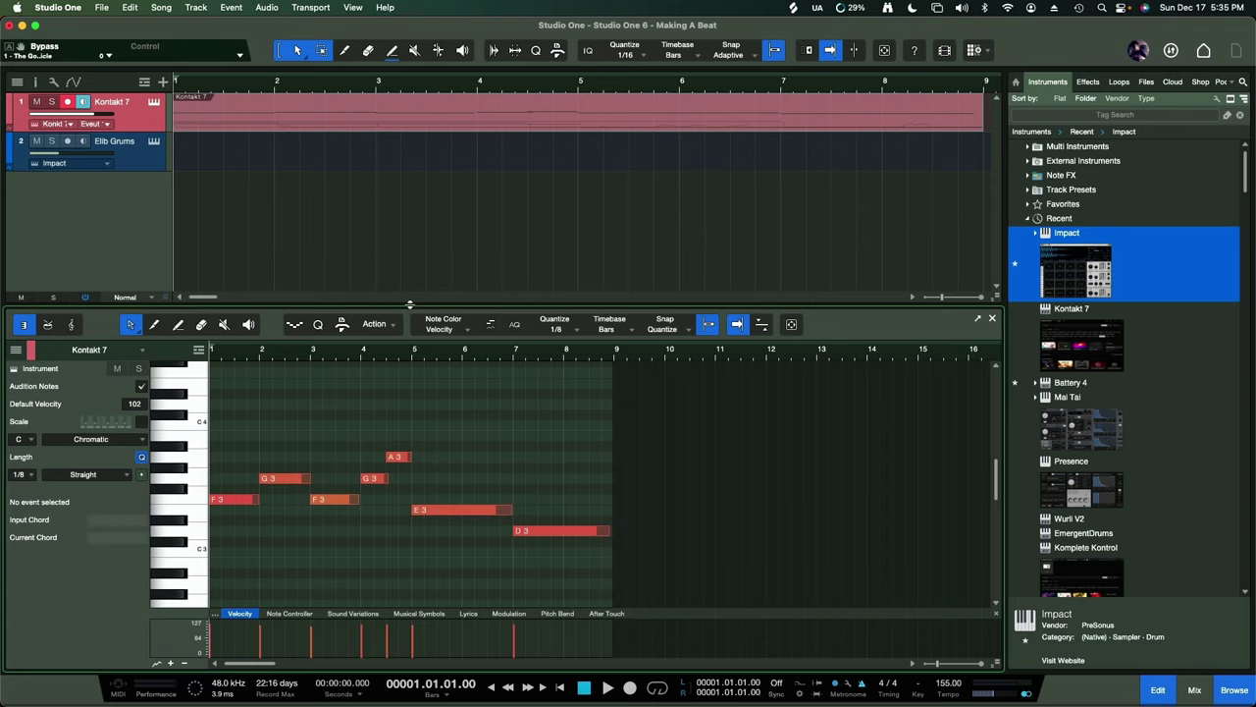
left_click_drag(410, 303, 411, 353)
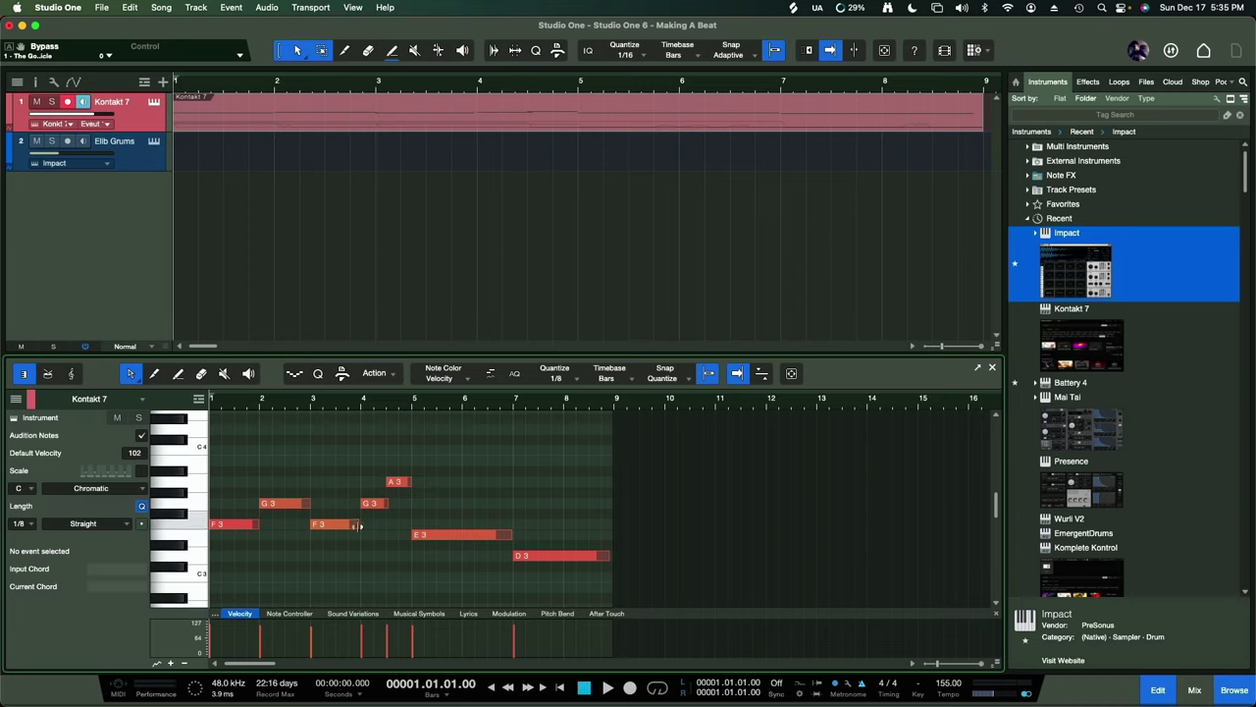
- Add an arranger track and stretch a new Intro section from bar 1 to bar 9
left_click(258, 129)
left_click(145, 81)
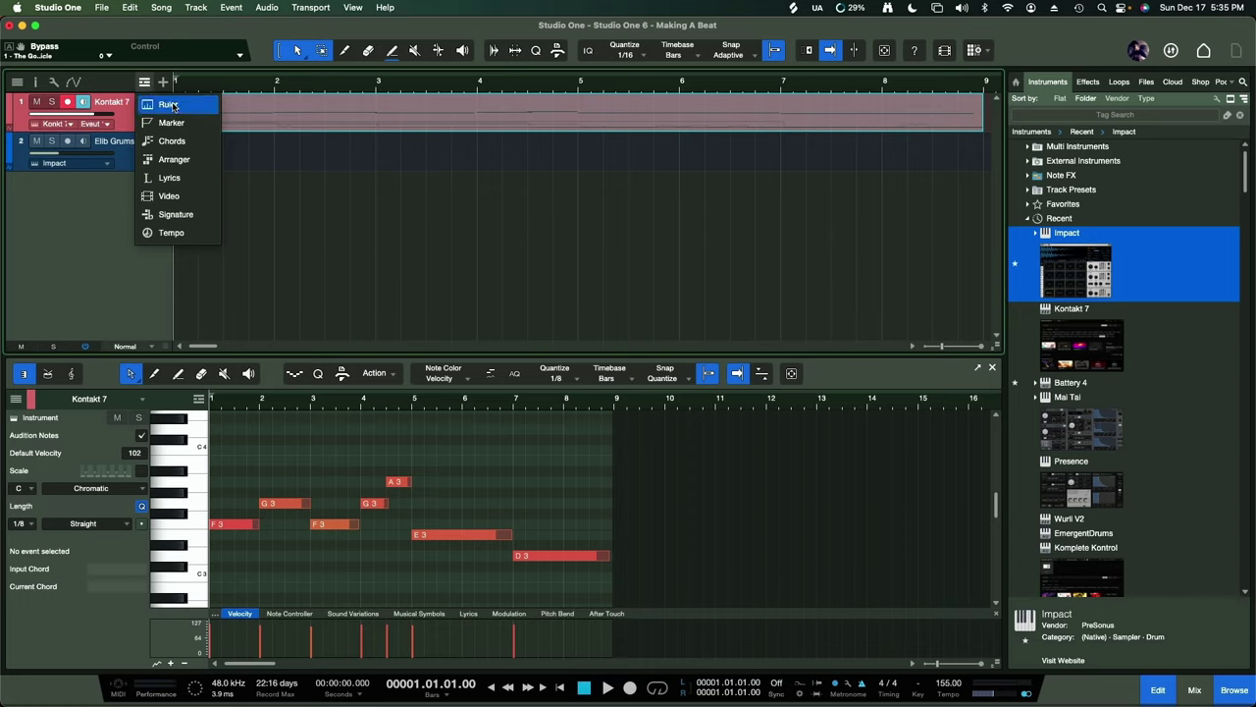
left_click(172, 159)
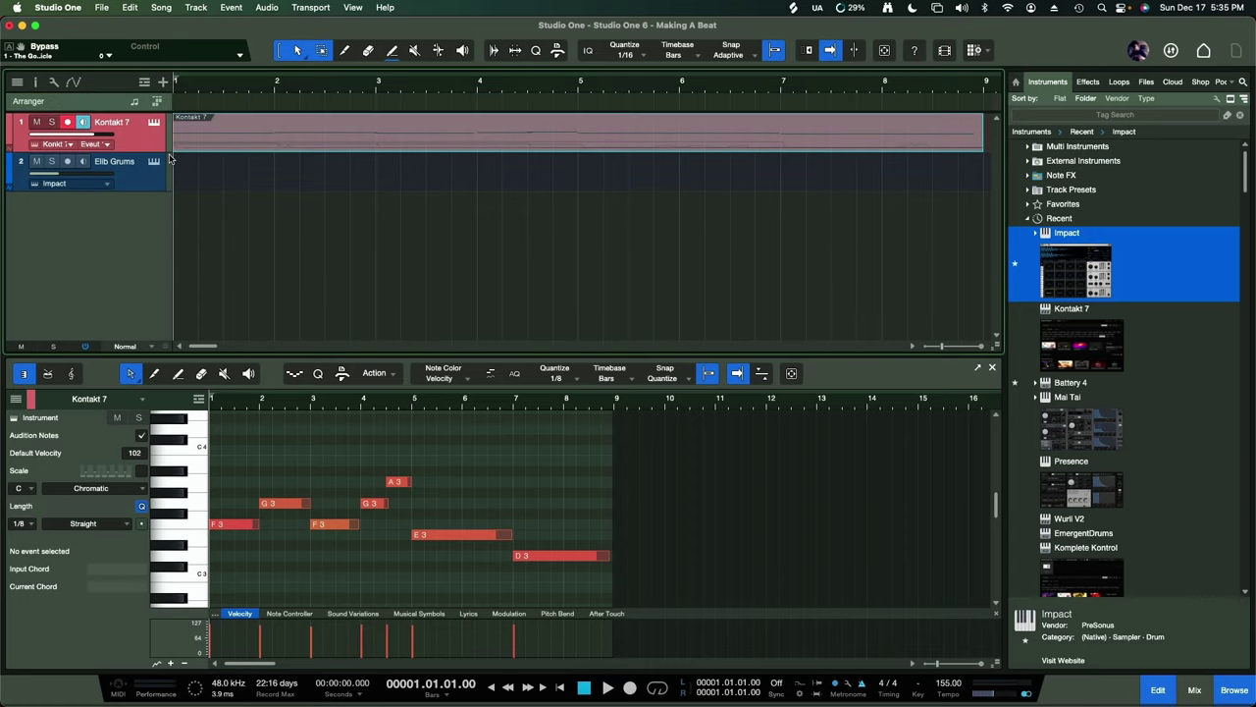
double_click(183, 106)
key("w")
left_click_drag(234, 102, 573, 128)
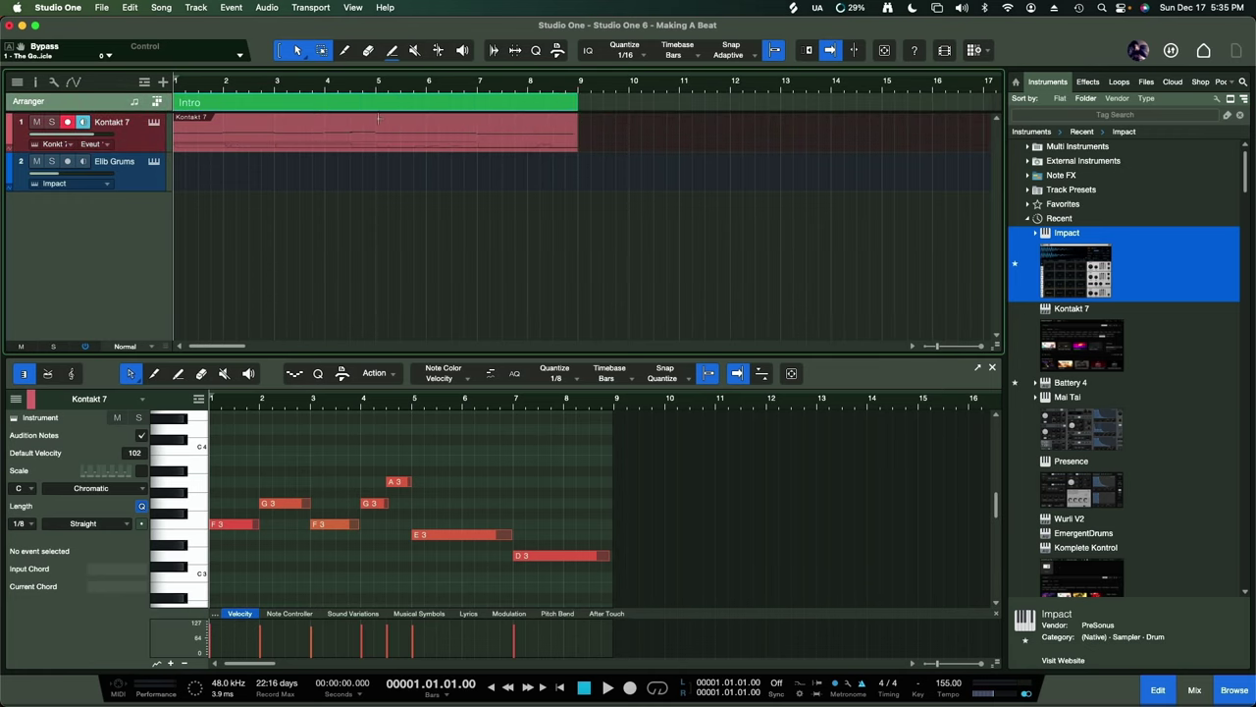
key("w")
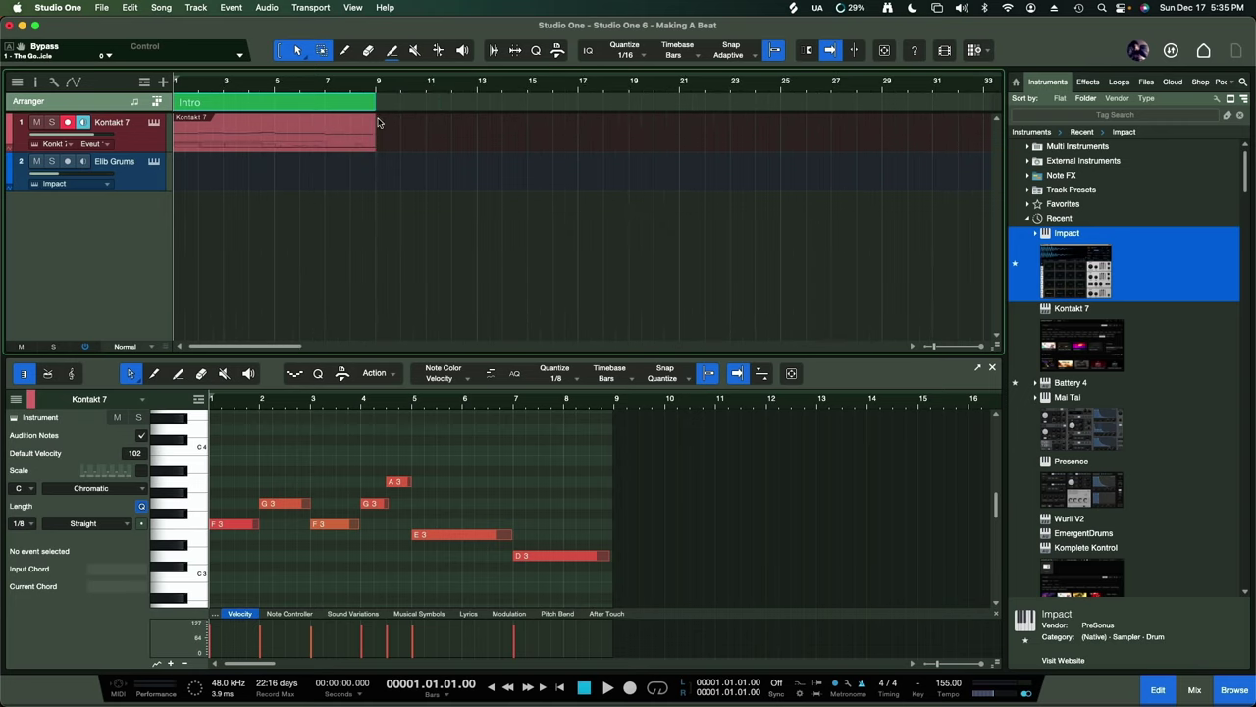
left_click(320, 137)
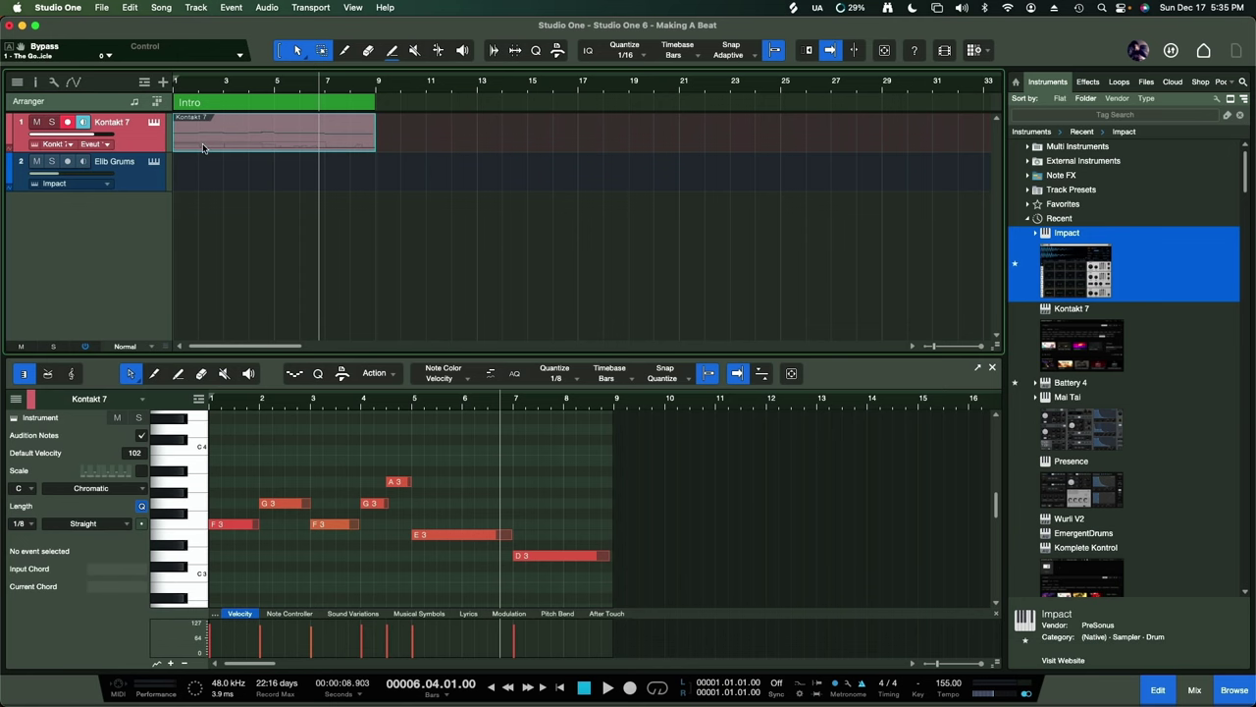
- Bounce the Kontakt 7 chord event to an audio track
key("super+e")
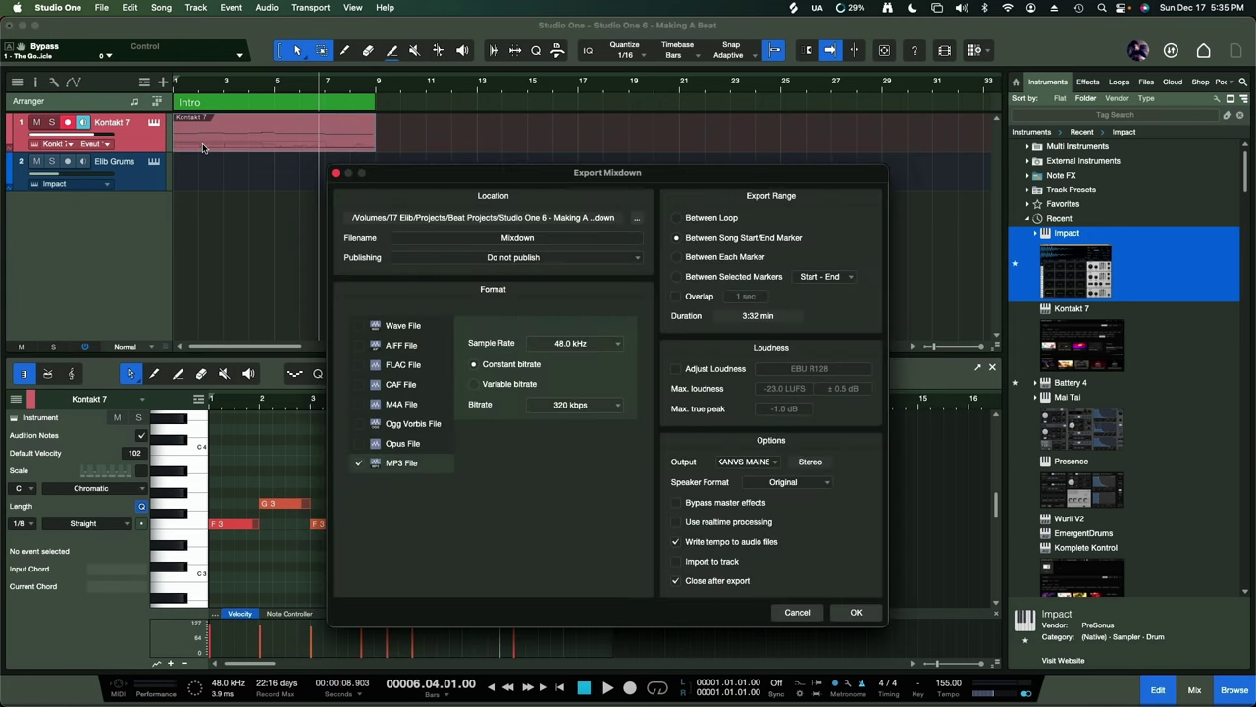
key("Escape")
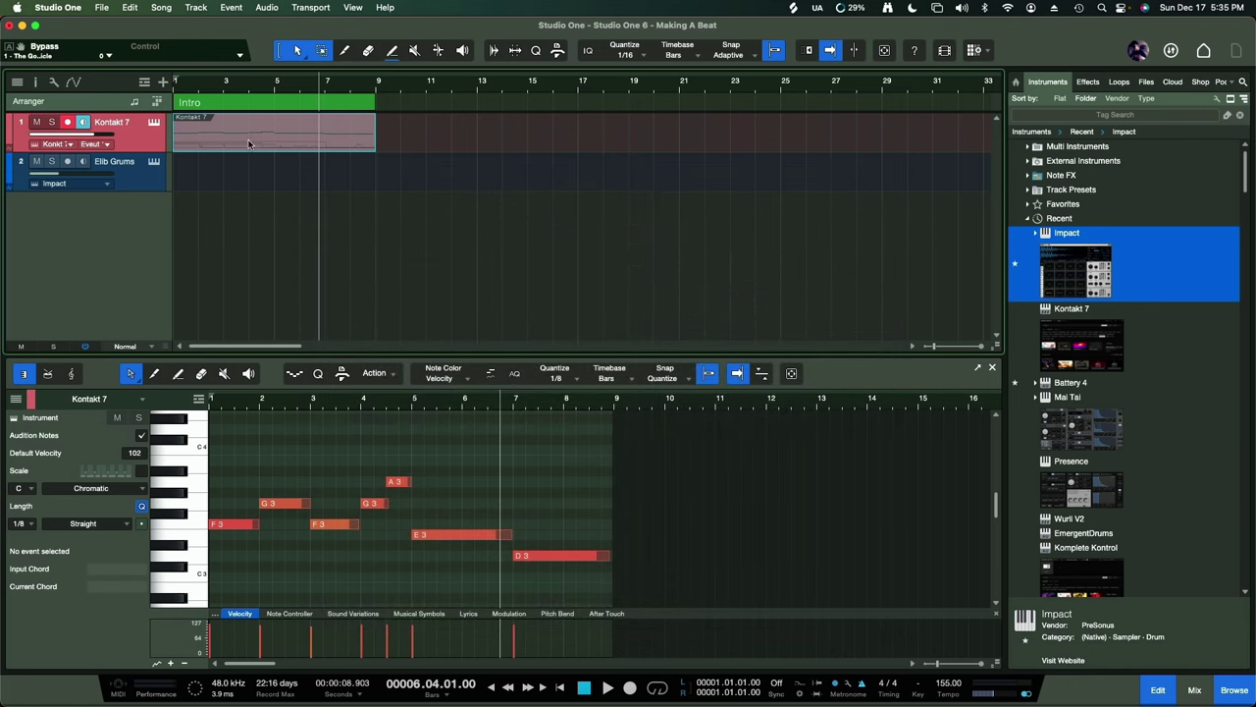
key("super+b")
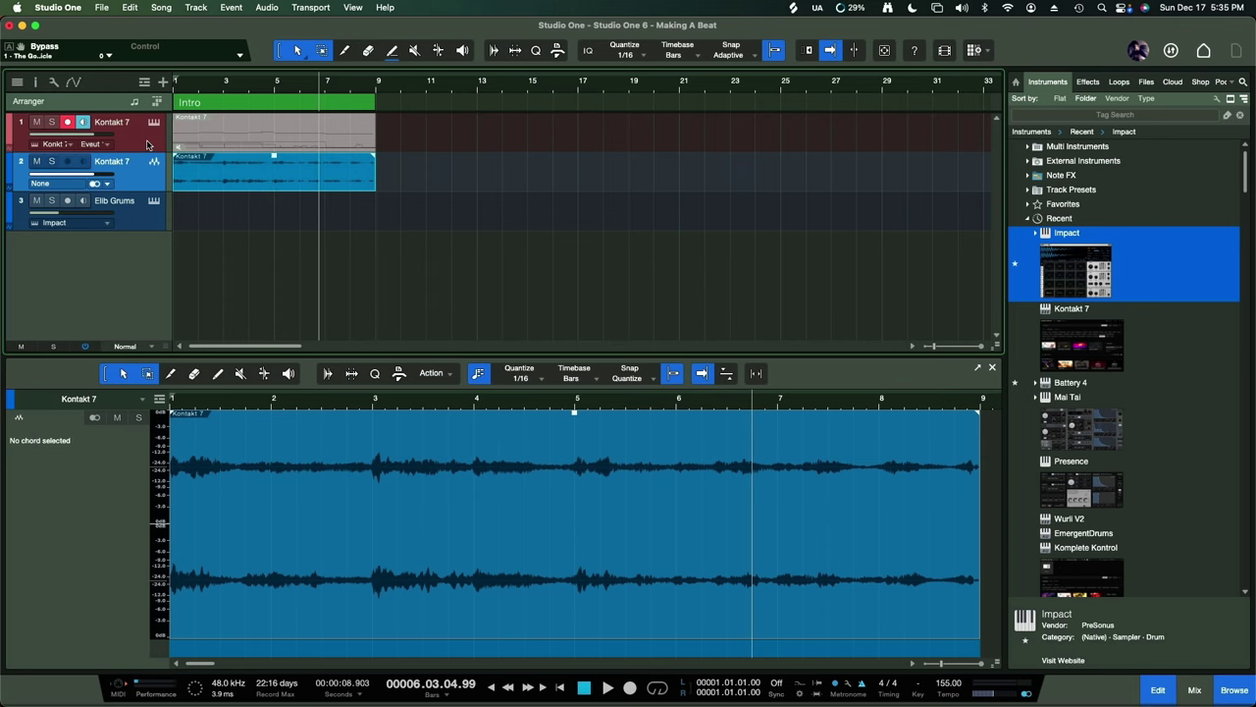
- Play the song and show track 1's Kontakt 7 melody notes in the editor
left_click(195, 147)
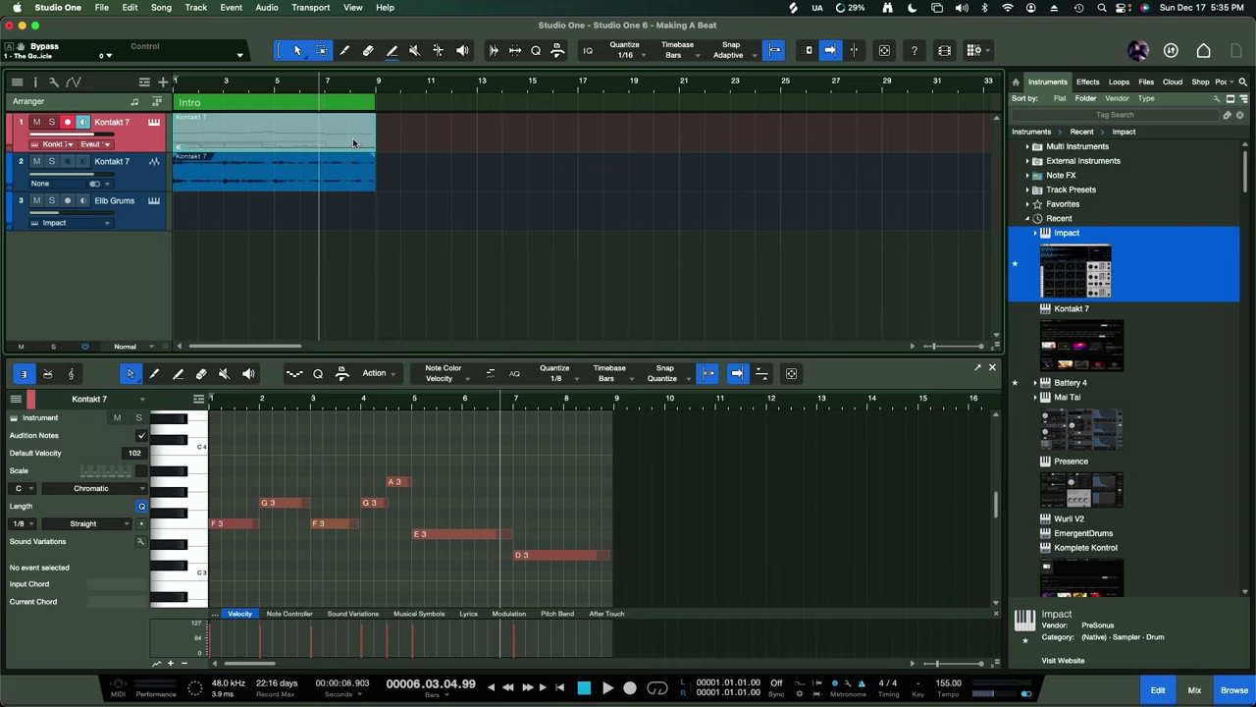
left_click(152, 180)
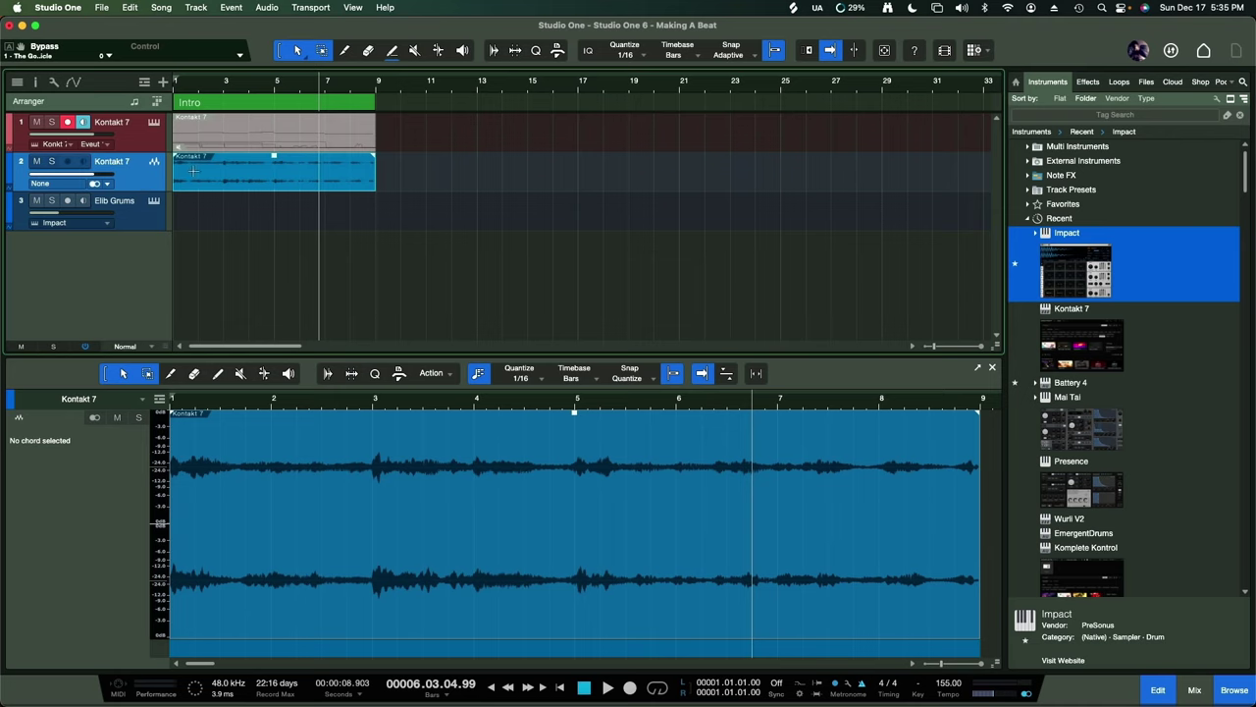
key("space")
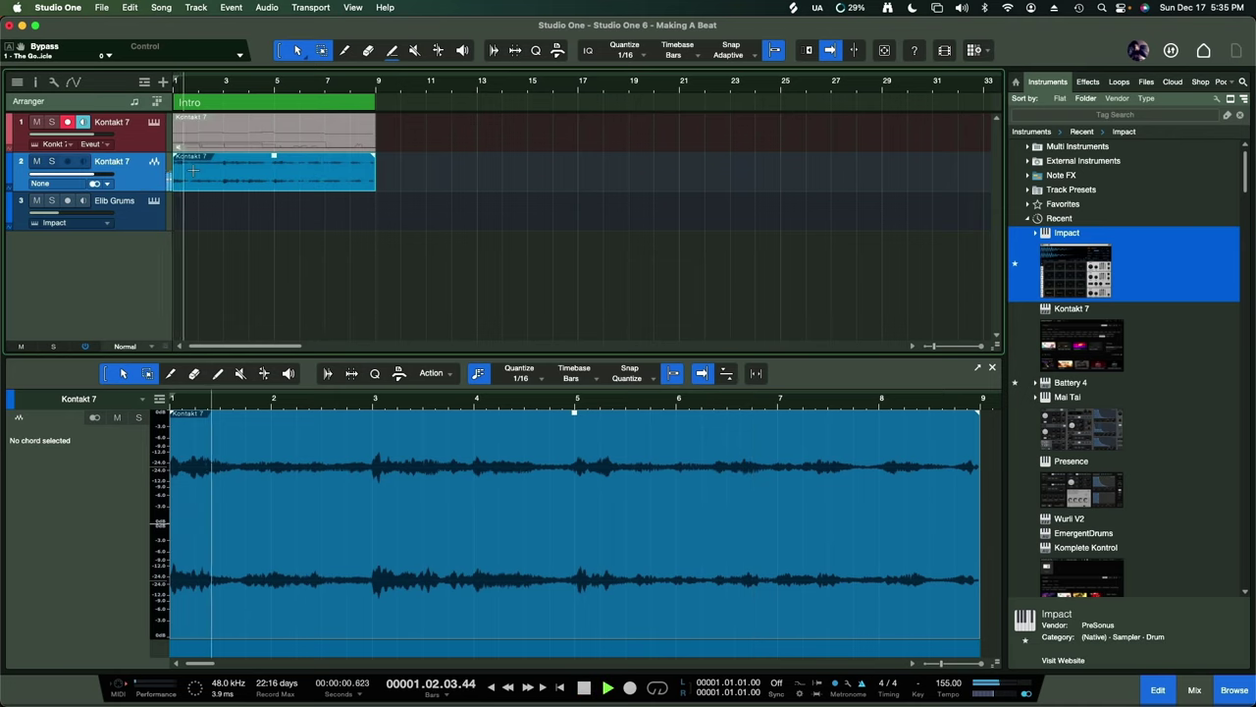
left_click(152, 146)
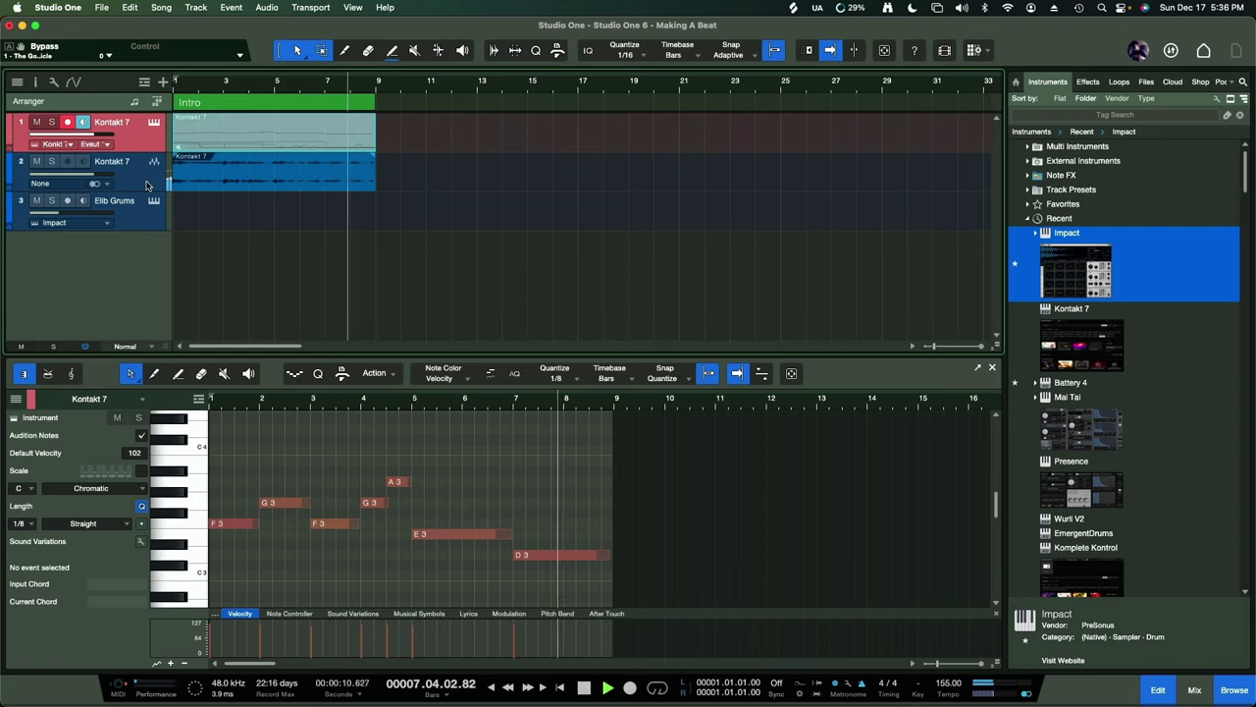
- Stop playback and bring up the track inspector
key("space")
left_click(36, 82)
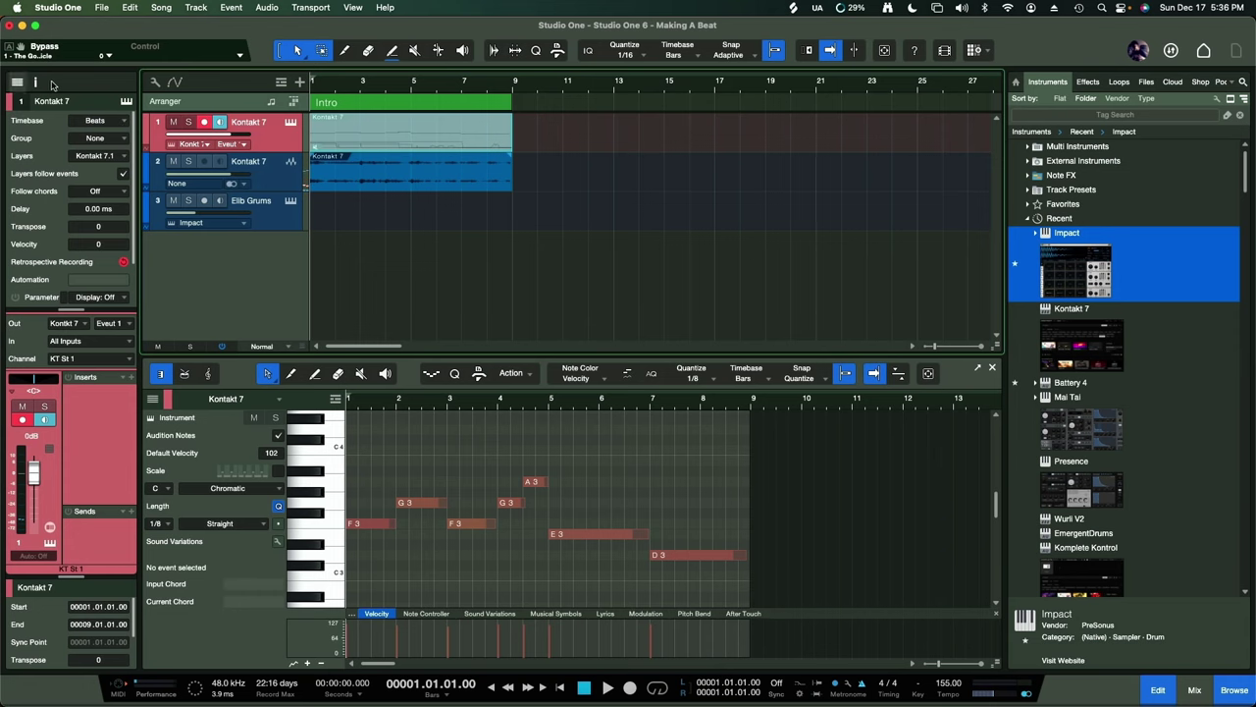
left_click(36, 82)
left_click(36, 82)
key("F4")
key("F4")
- Open Impact XT on the Elib Grums track and raise its volume from -26.0 to -11.6 dB
left_click(276, 221)
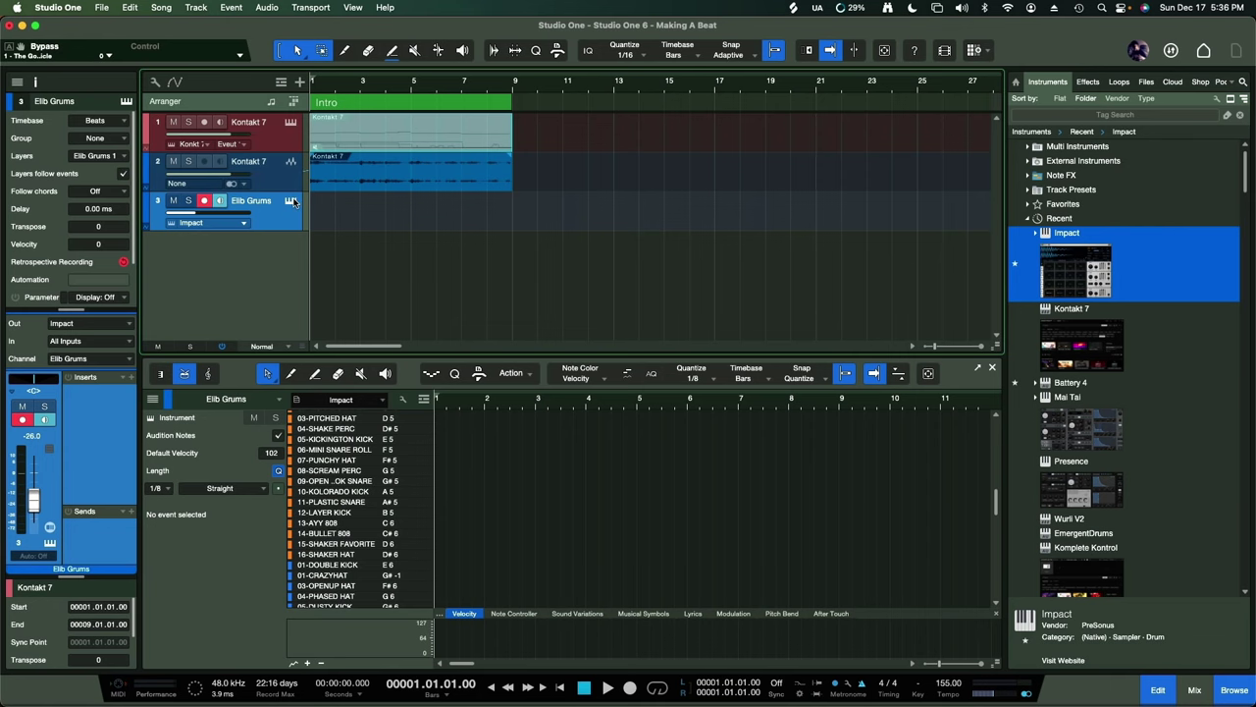
left_click(290, 201)
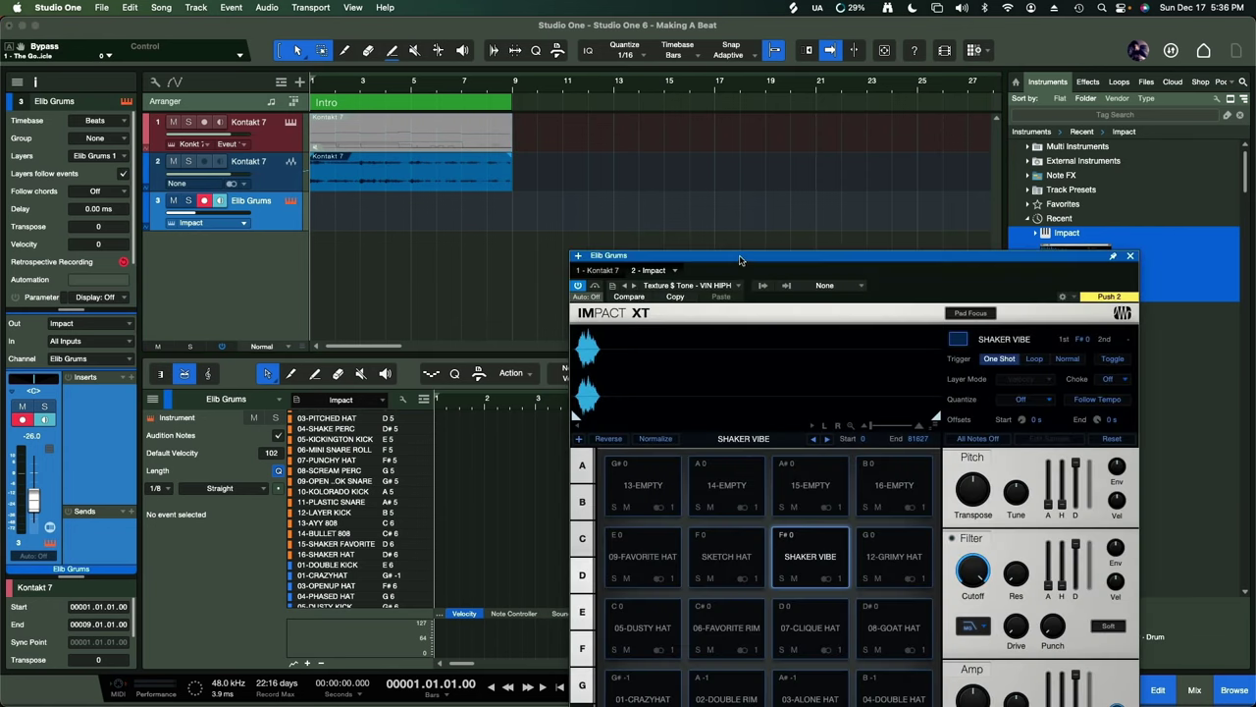
left_click_drag(741, 259, 613, 146)
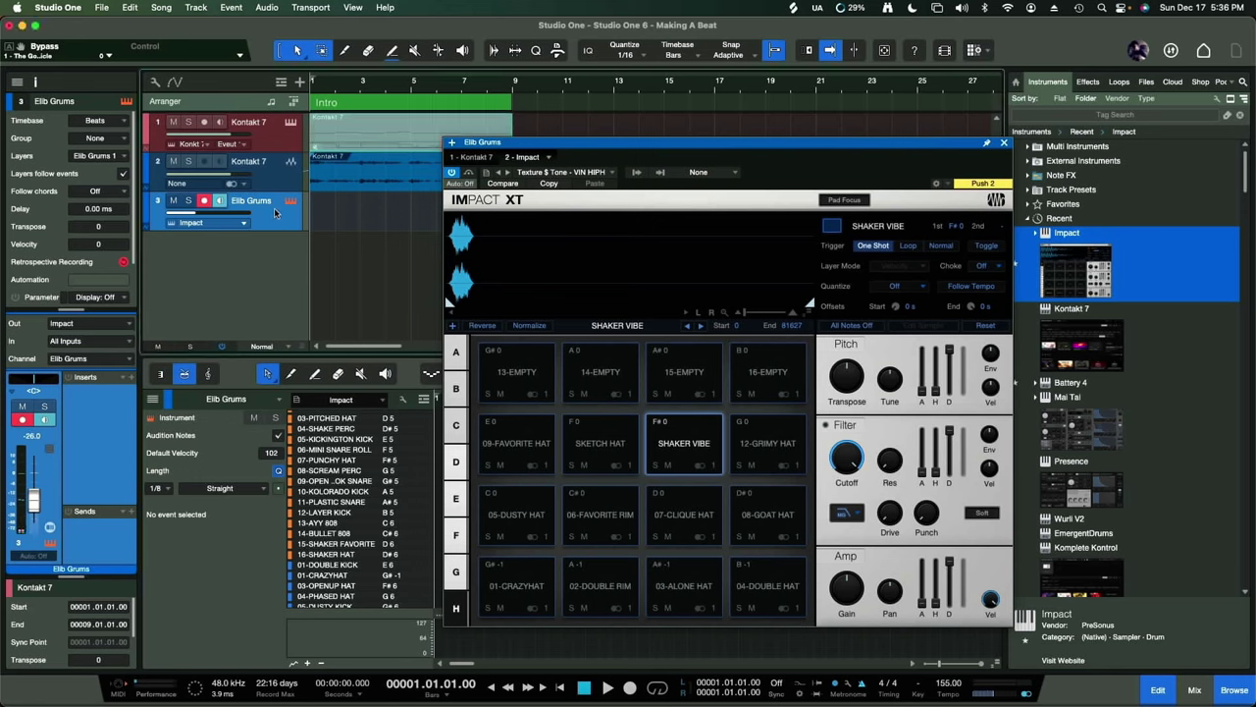
key("space")
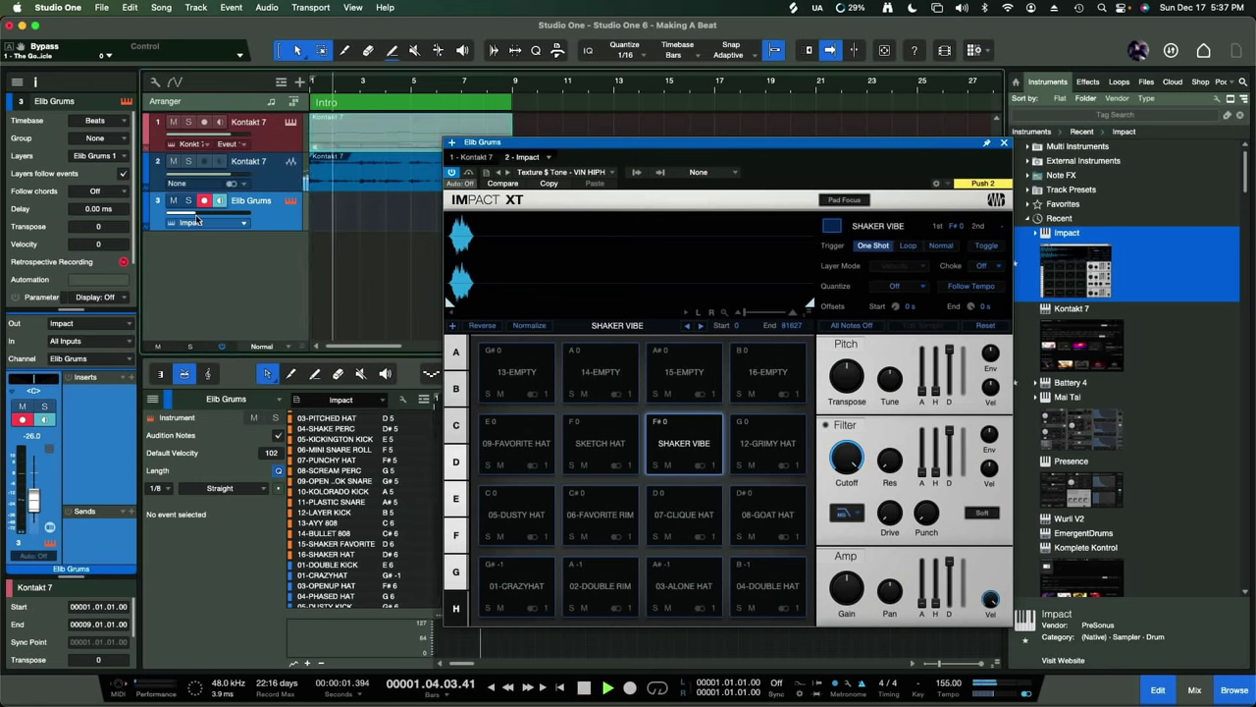
left_click_drag(192, 213, 210, 215)
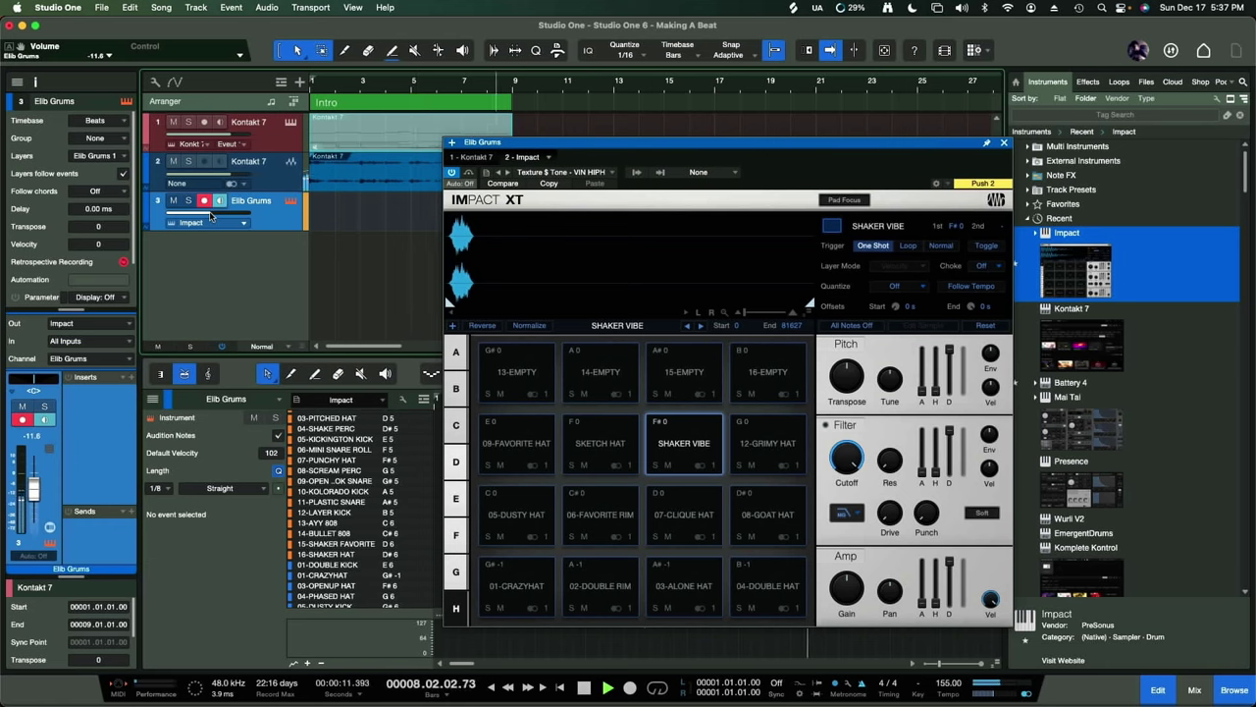
key("space")
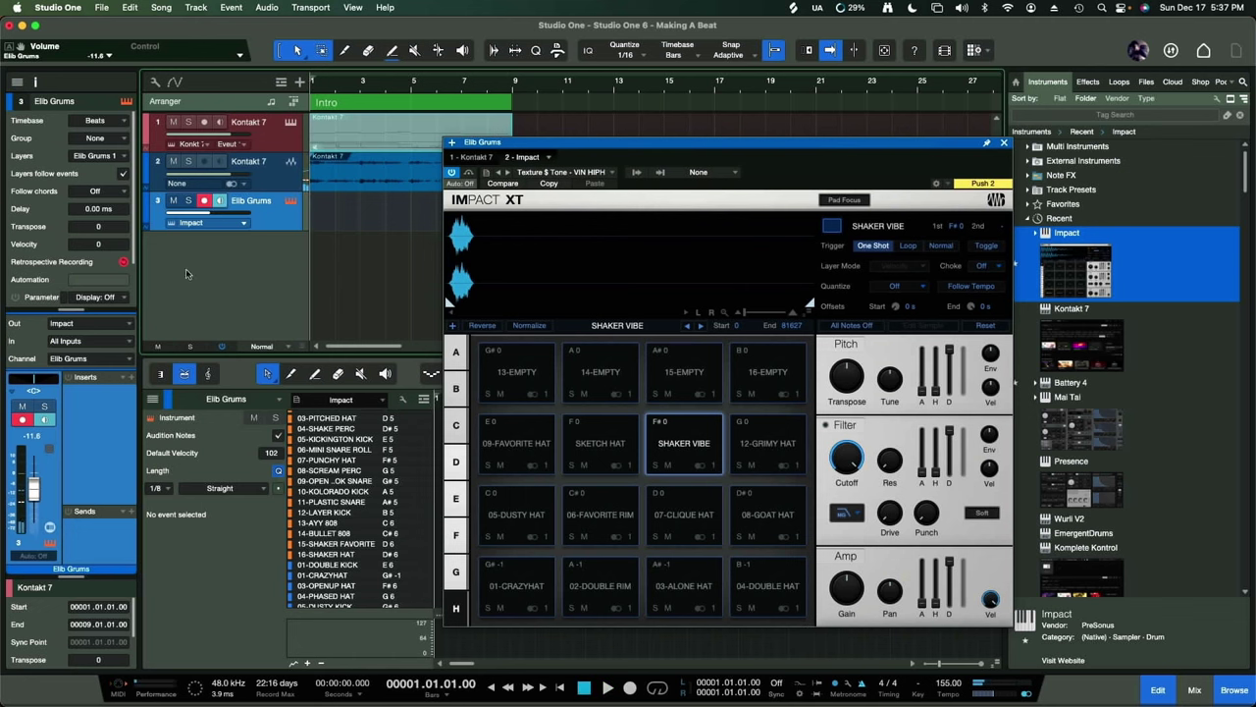
left_click_drag(532, 142, 729, 202)
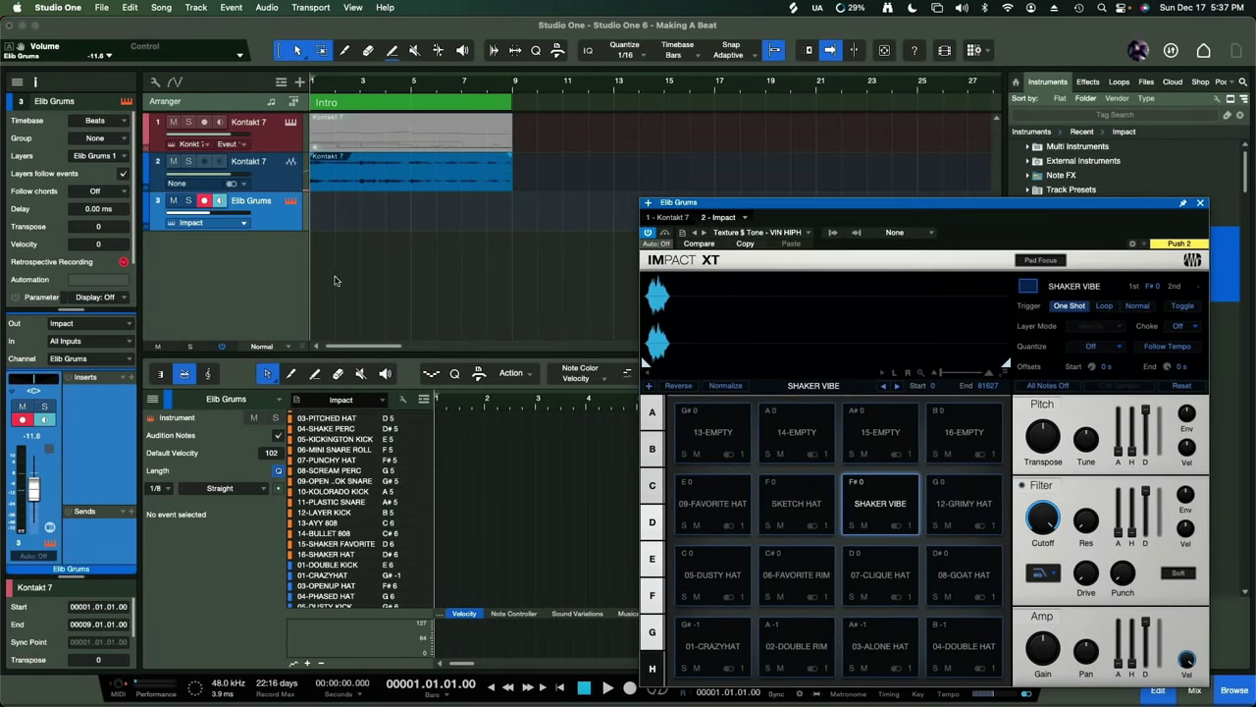
- Add an Elib Grums hat pattern event on track 3, ending at bar 9, and play it
left_click(125, 263)
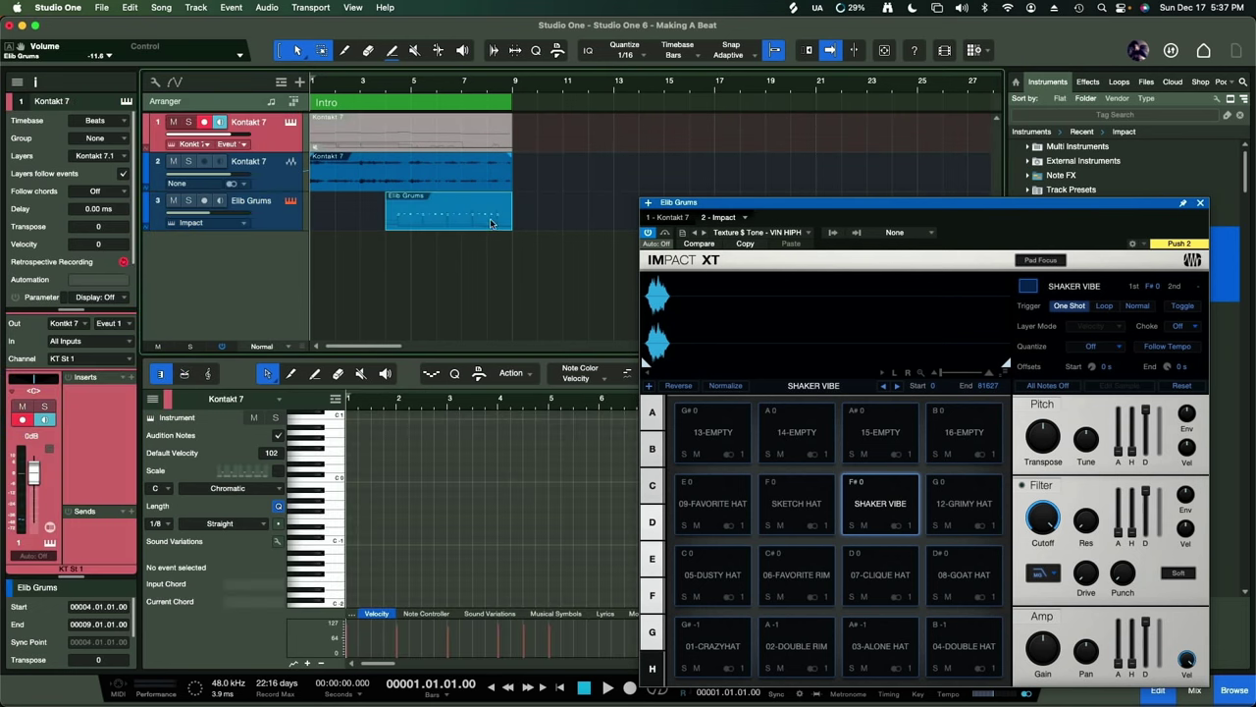
left_click_drag(752, 203, 488, 523)
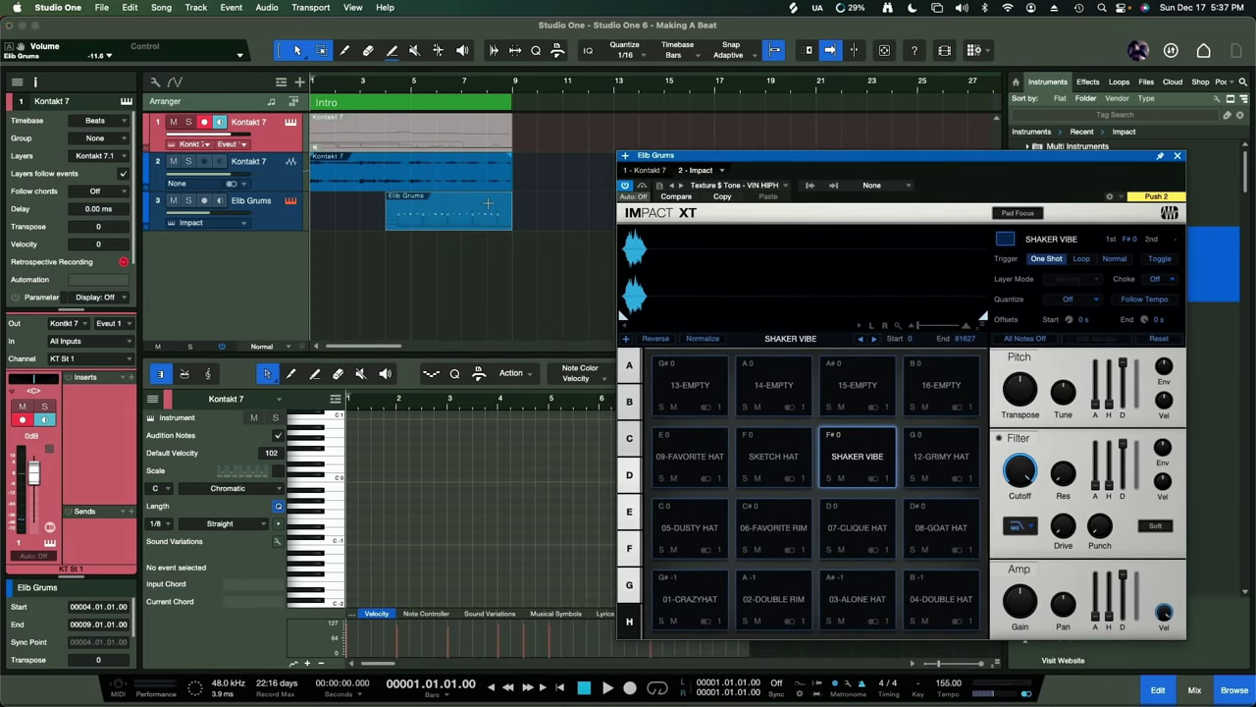
left_click(479, 201)
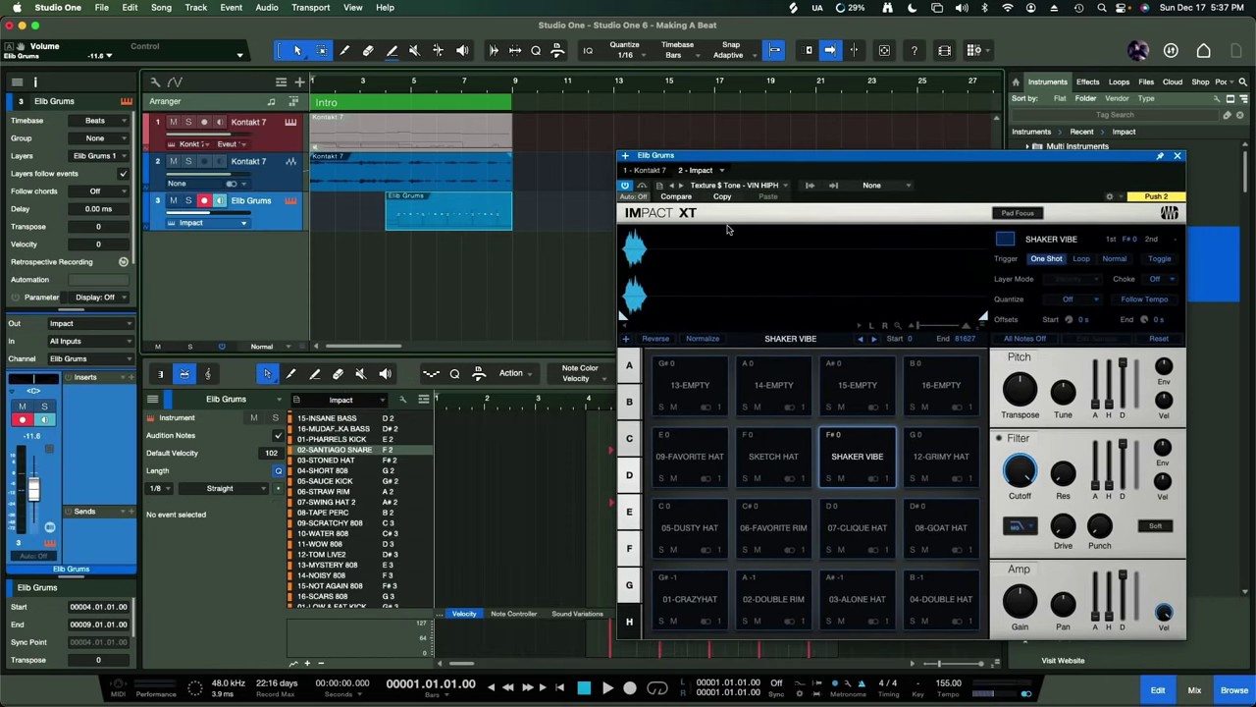
left_click(1178, 156)
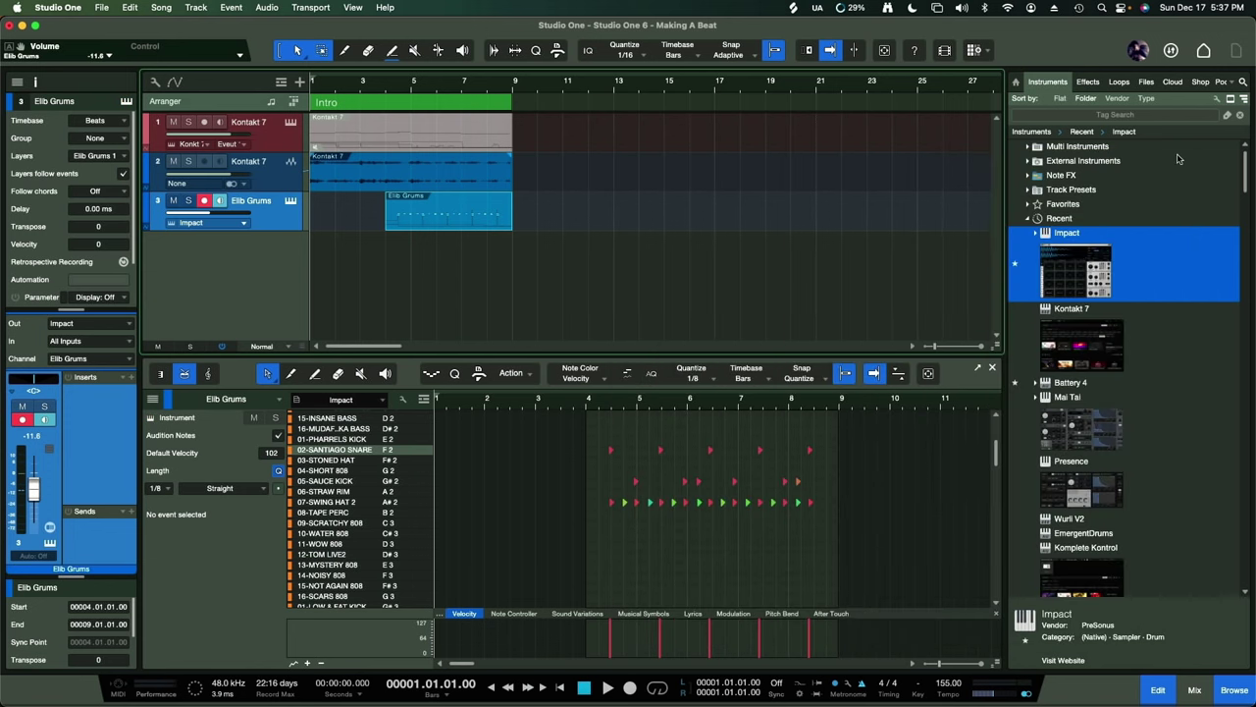
key("space")
- Shift all the hat pattern's notes slightly later and play from bar 1
left_click_drag(599, 424, 901, 566)
key("e")
key("e")
key("e")
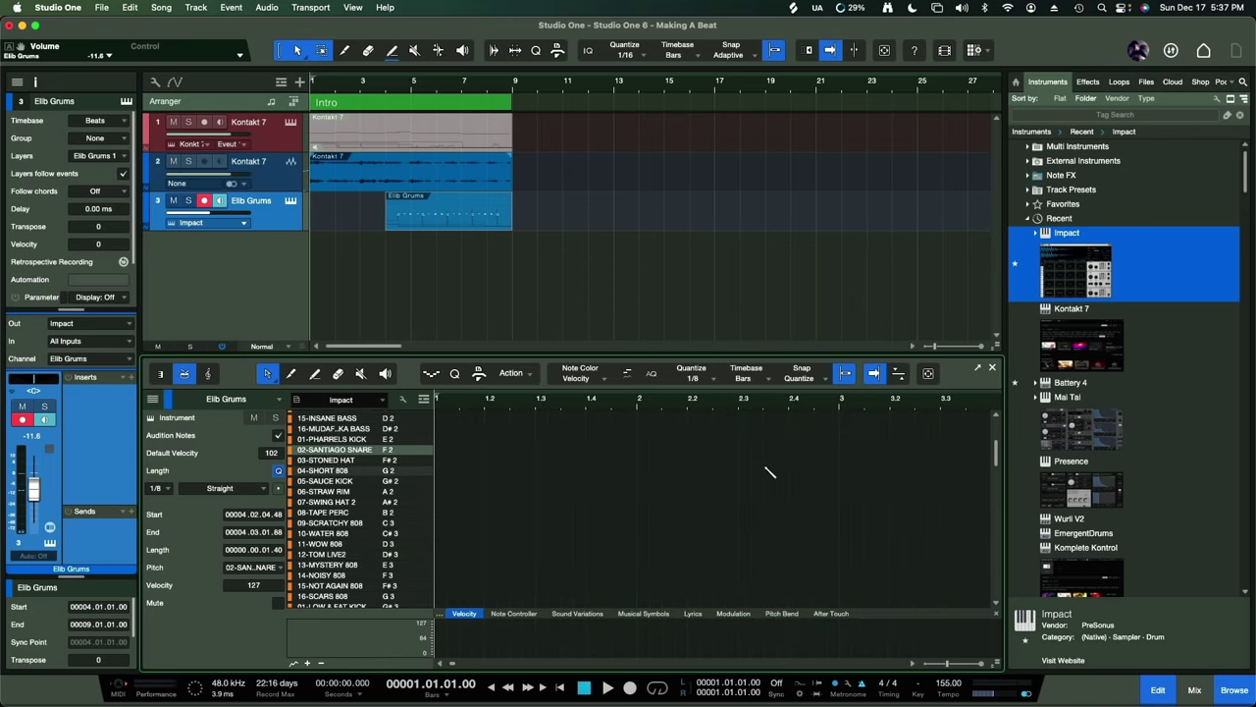
scroll(764, 469, "right", 5)
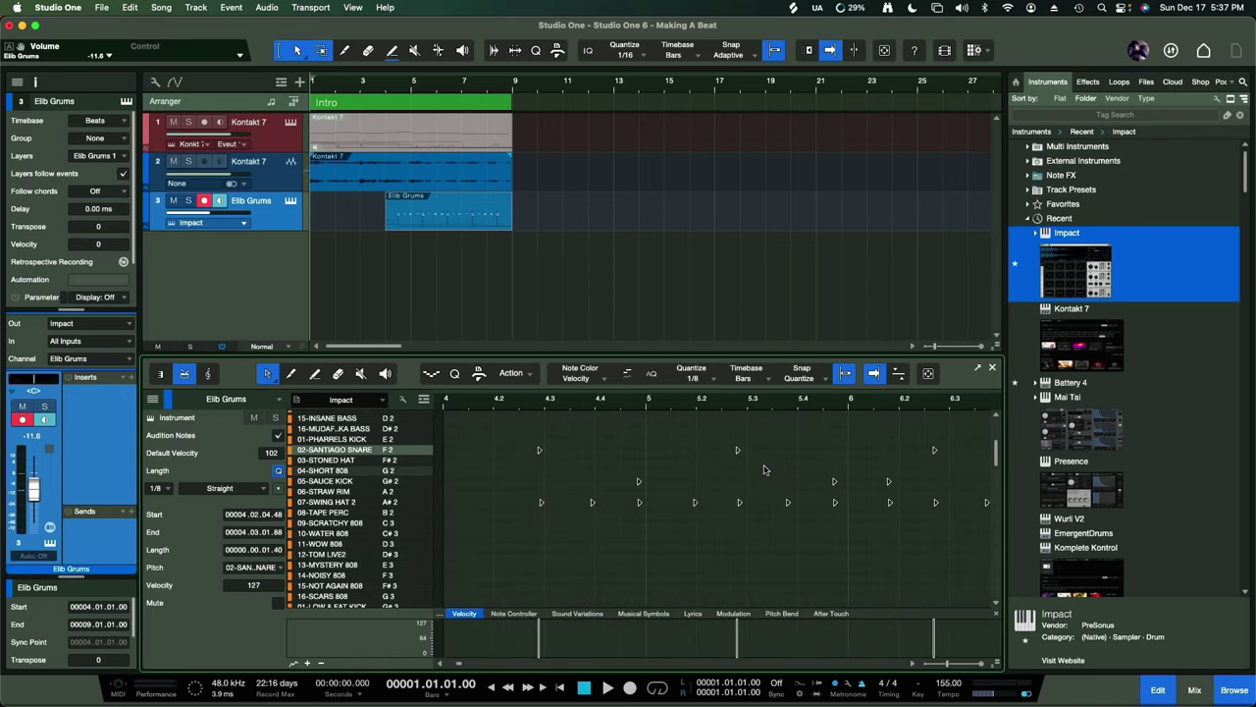
scroll(765, 469, "right", 2)
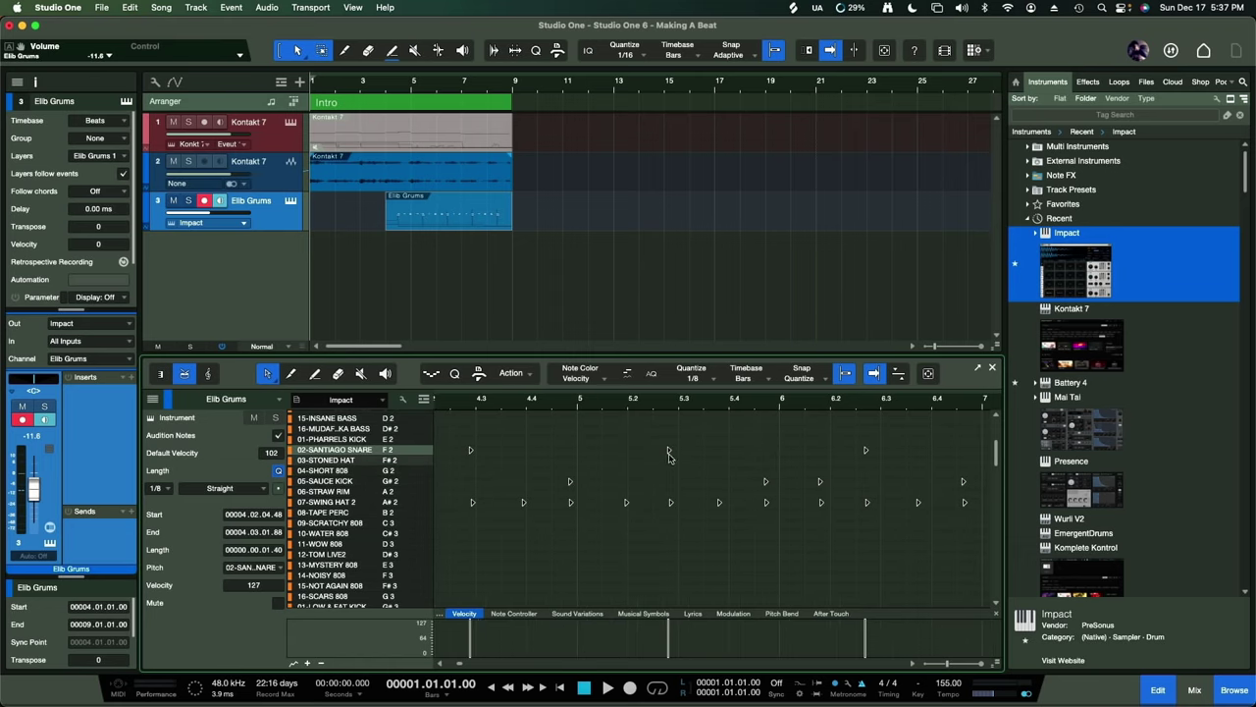
left_click_drag(668, 452, 679, 453)
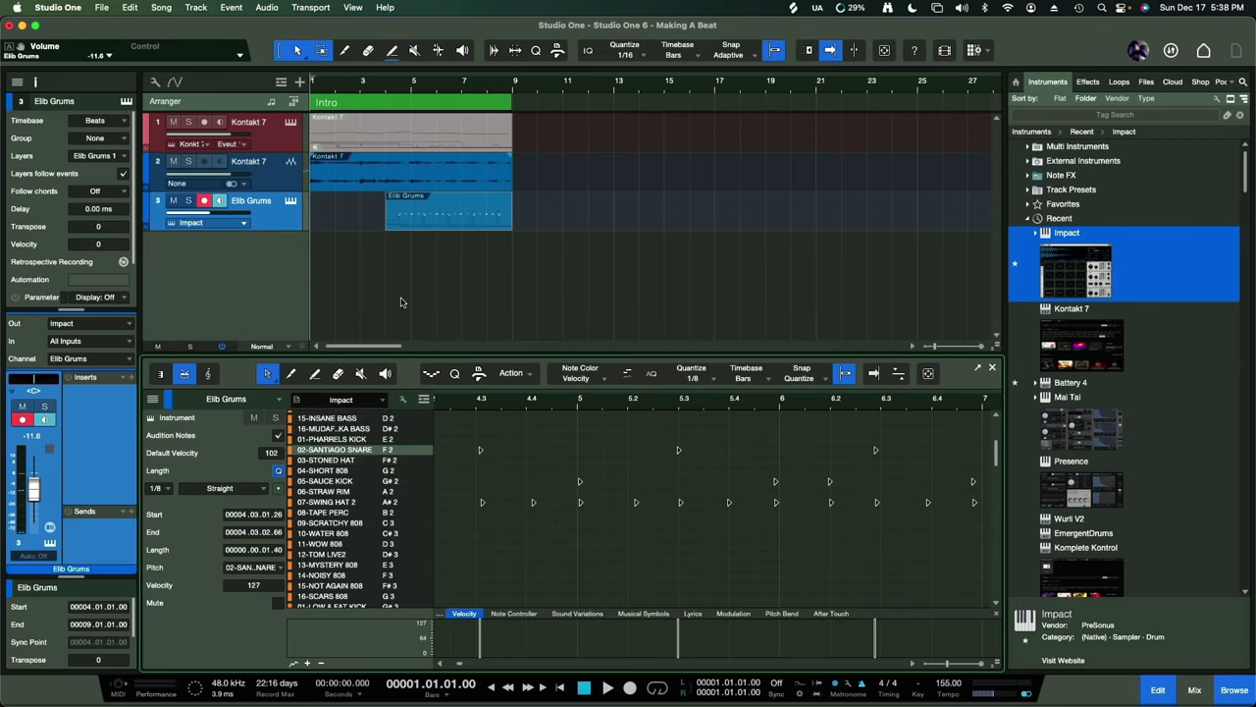
key("space")
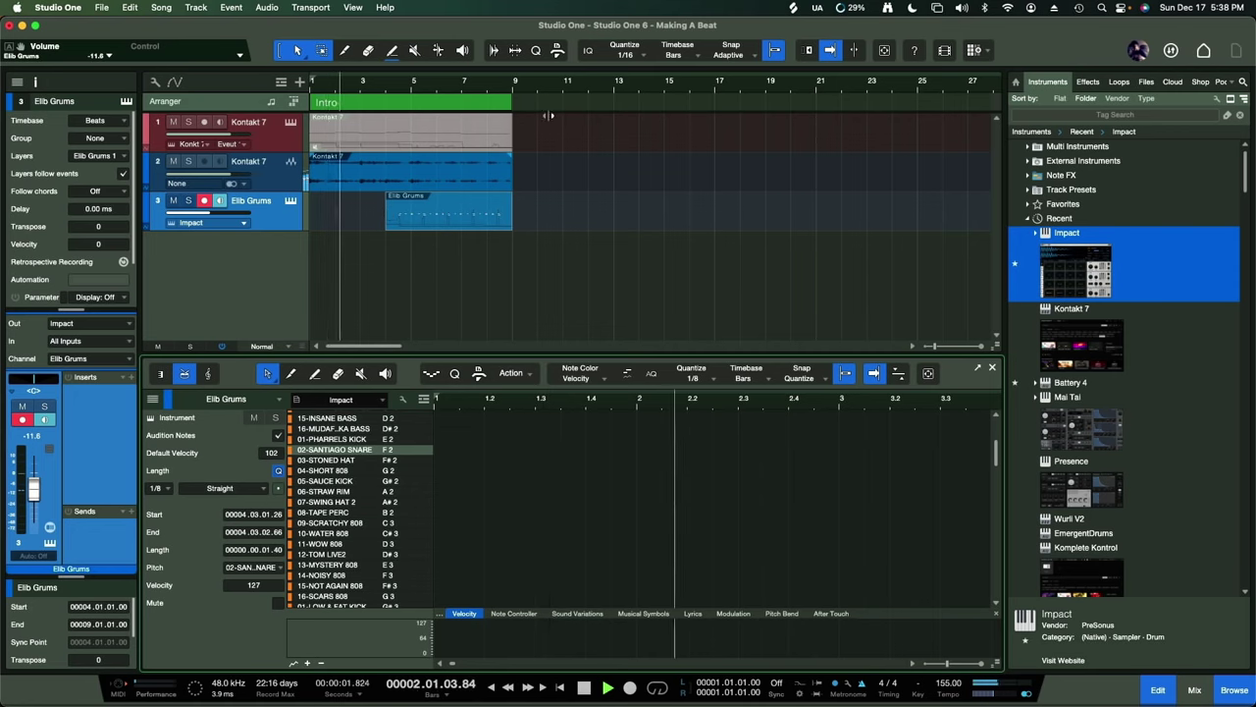
left_click(477, 106)
- End the Intro at bar 5 and create a Verse section from bar 5 to bar 9
left_click_drag(512, 102, 413, 102)
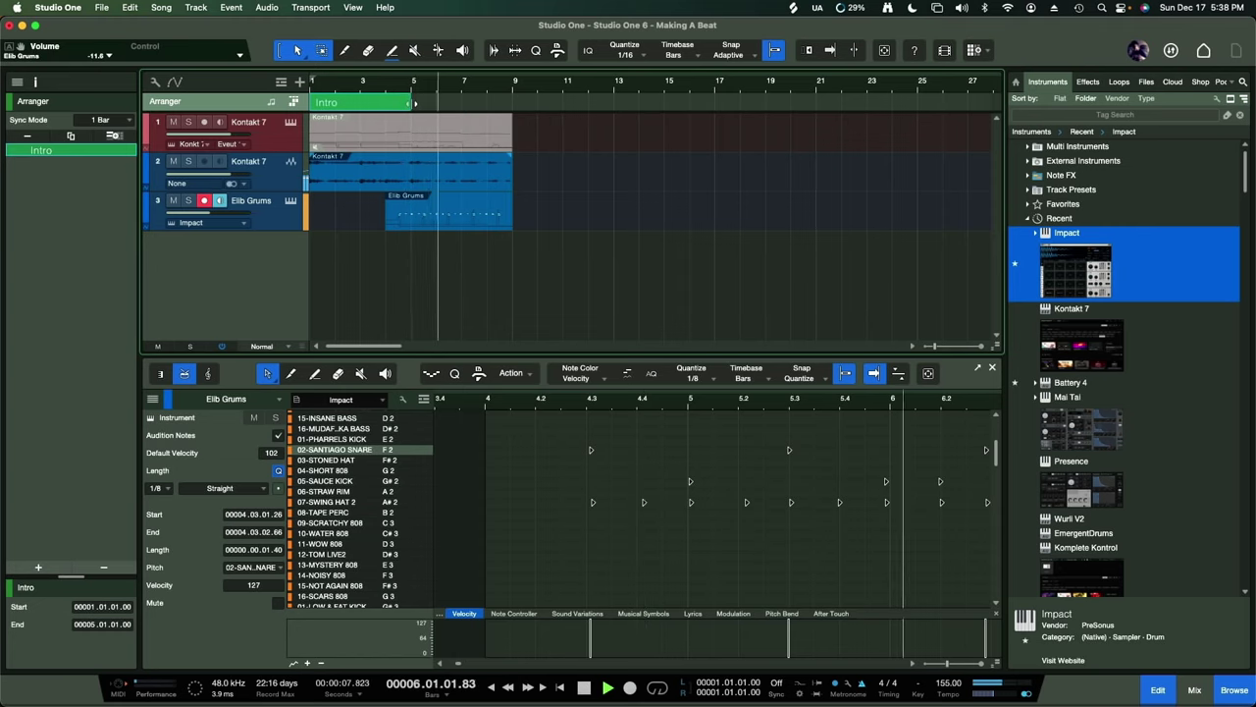
double_click(421, 102)
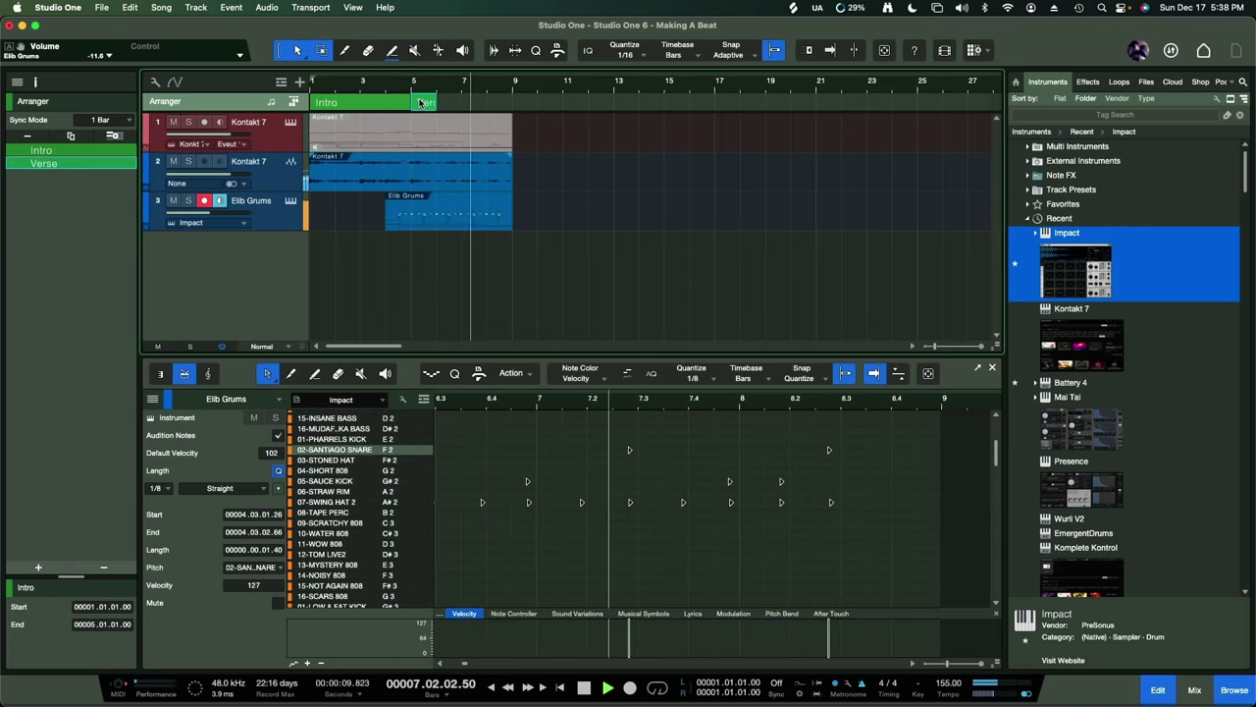
left_click_drag(433, 102, 501, 105)
key("space")
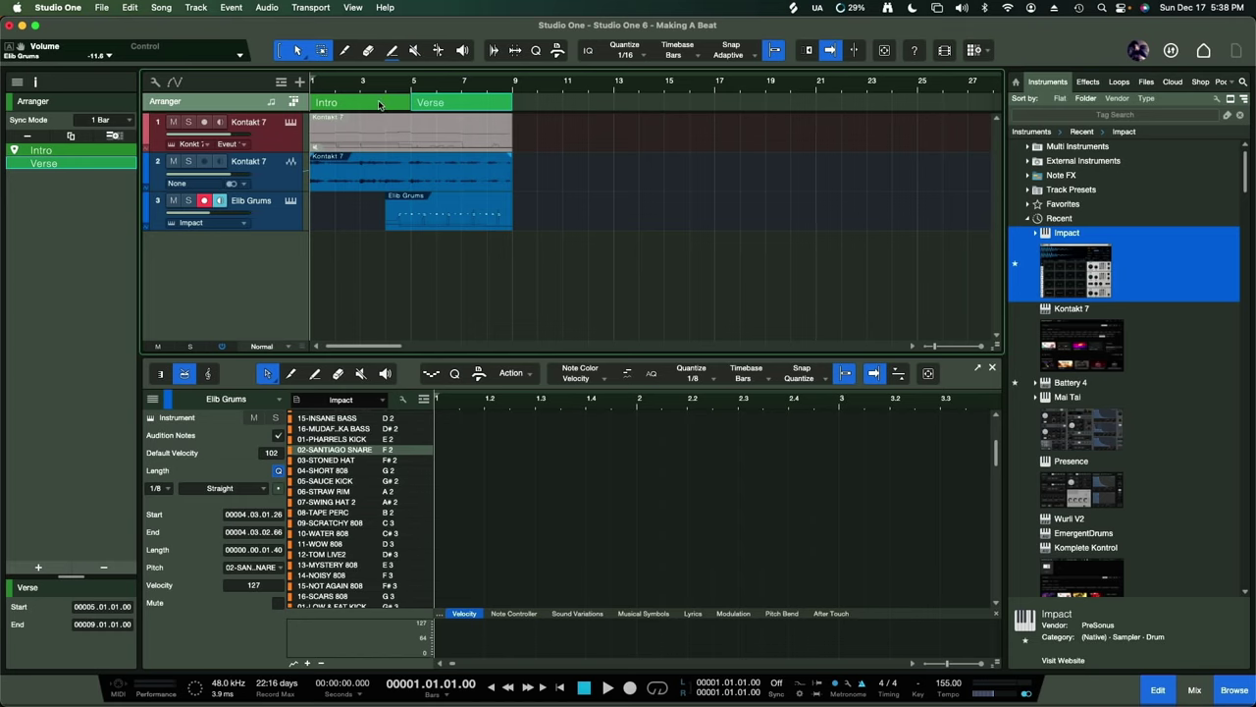
key("e")
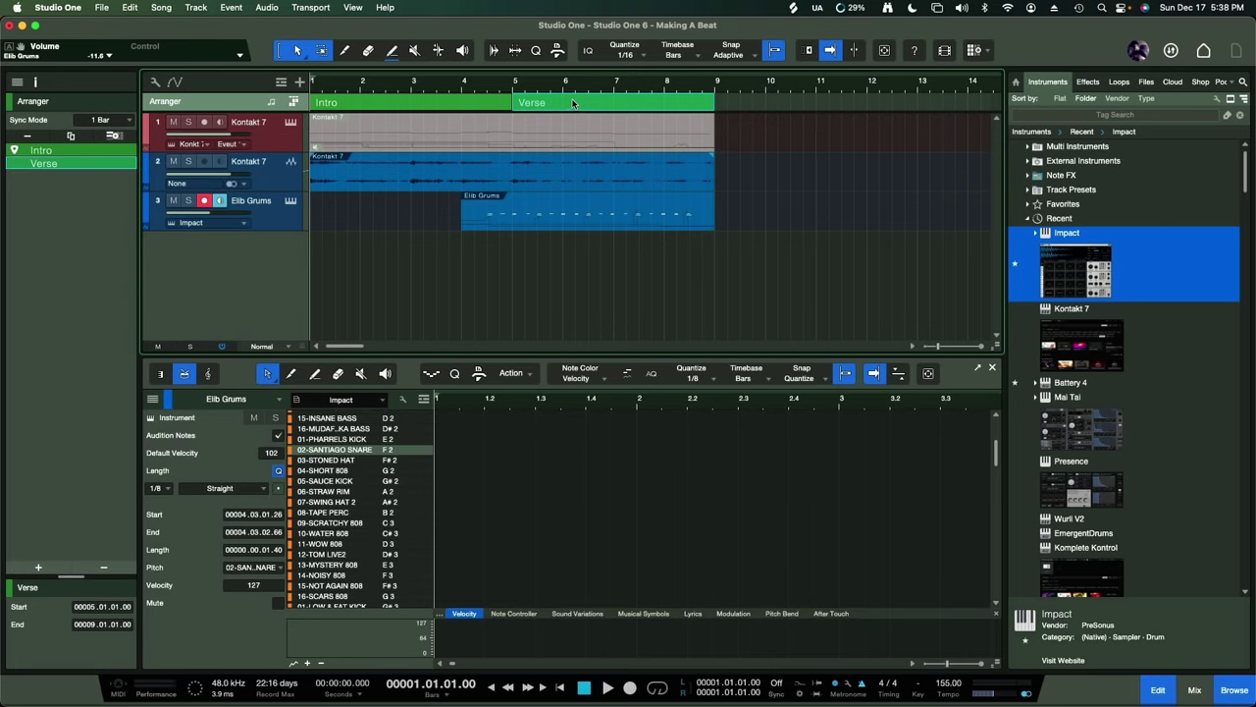
- Duplicate the Verse section with its events into bars 9–13
key("super+d")
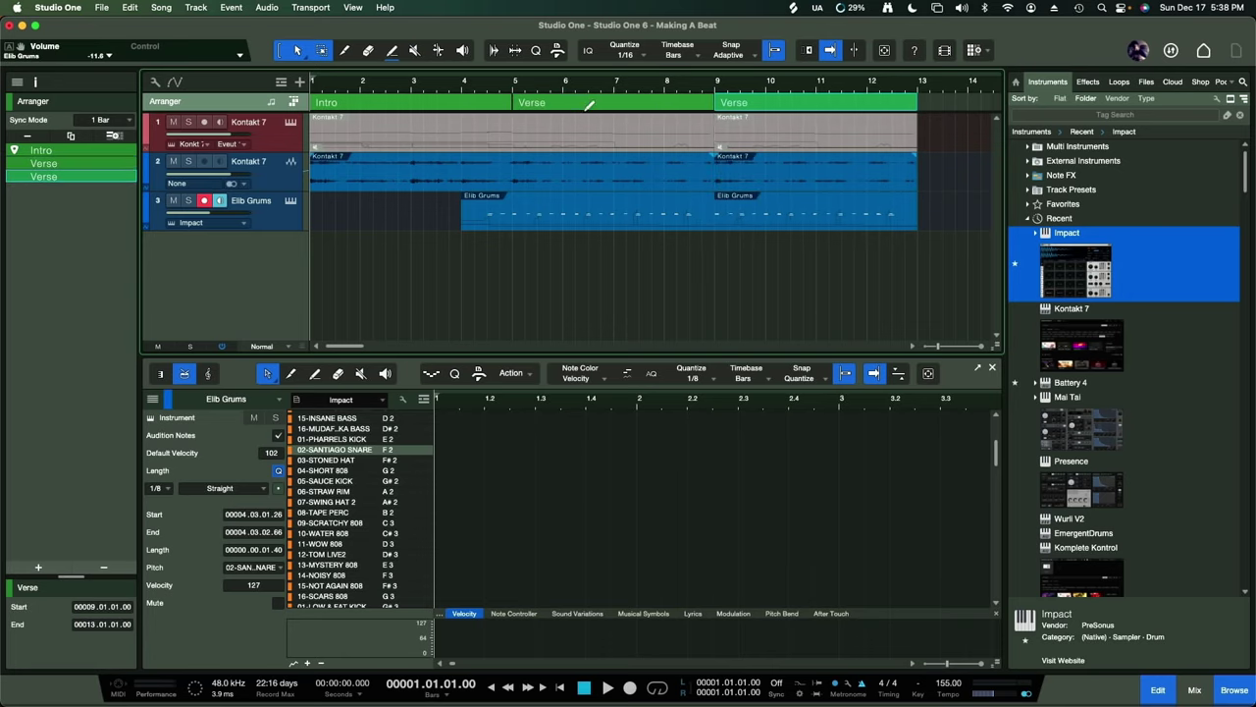
key("w")
left_click(488, 108)
left_click(539, 106)
left_click(490, 104)
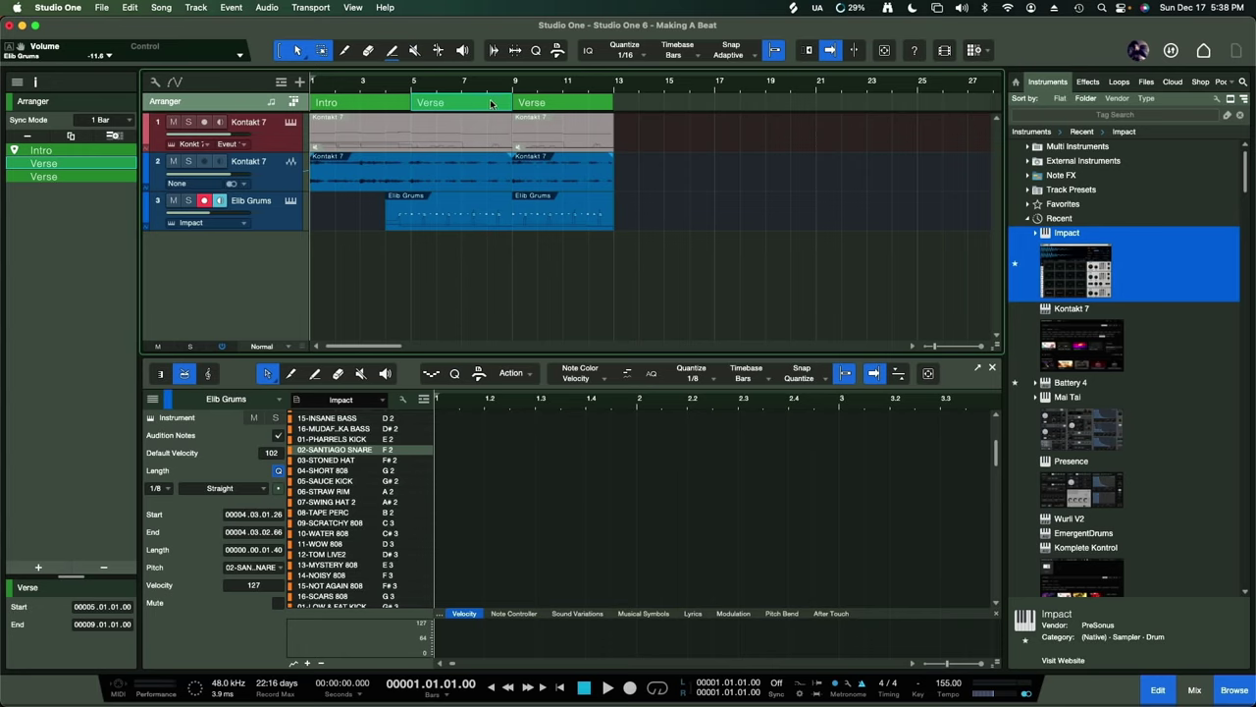
left_click(537, 106)
- Lengthen the first Verse section to end at bar 13 and play from the start
left_click(484, 106)
left_click(547, 105)
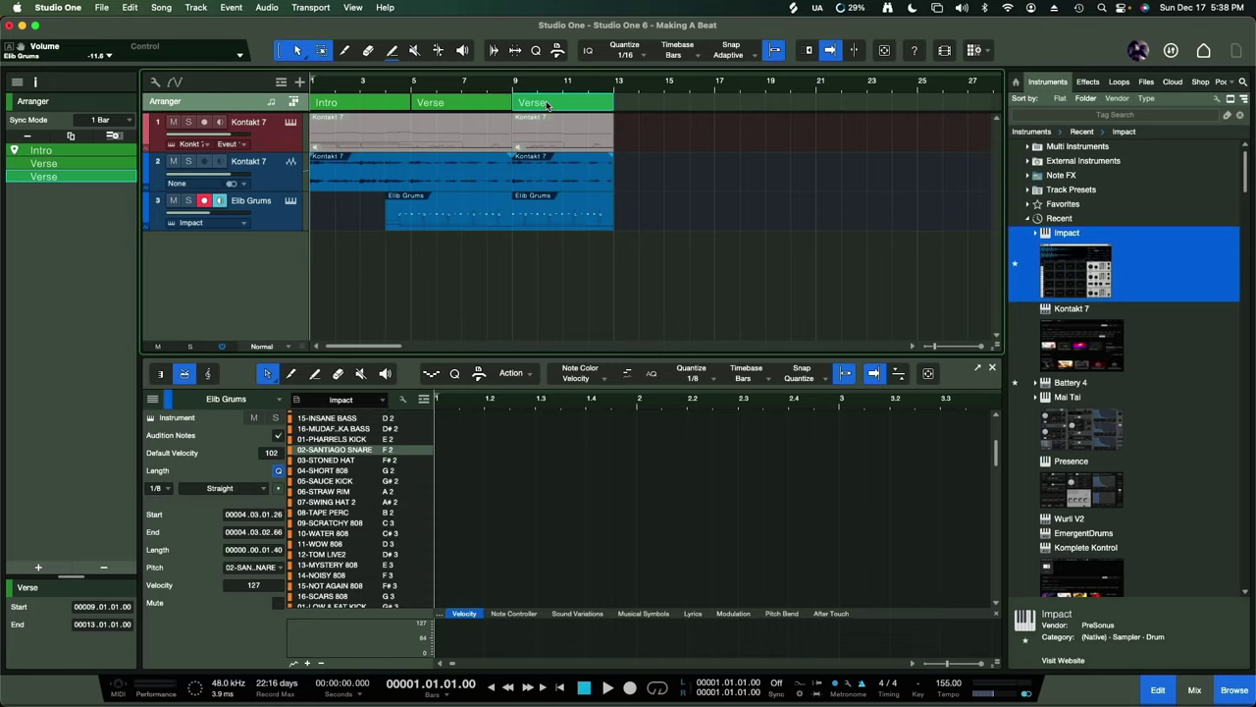
left_click(486, 105)
left_click_drag(509, 103, 614, 108)
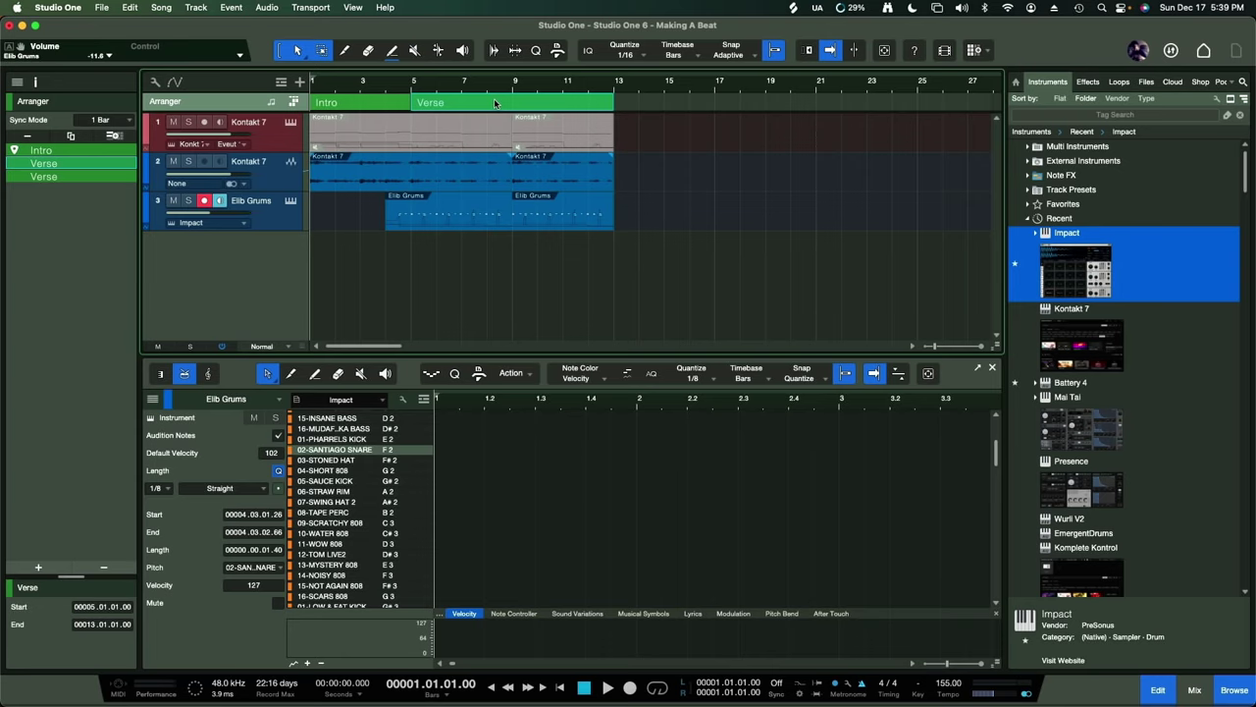
key("space")
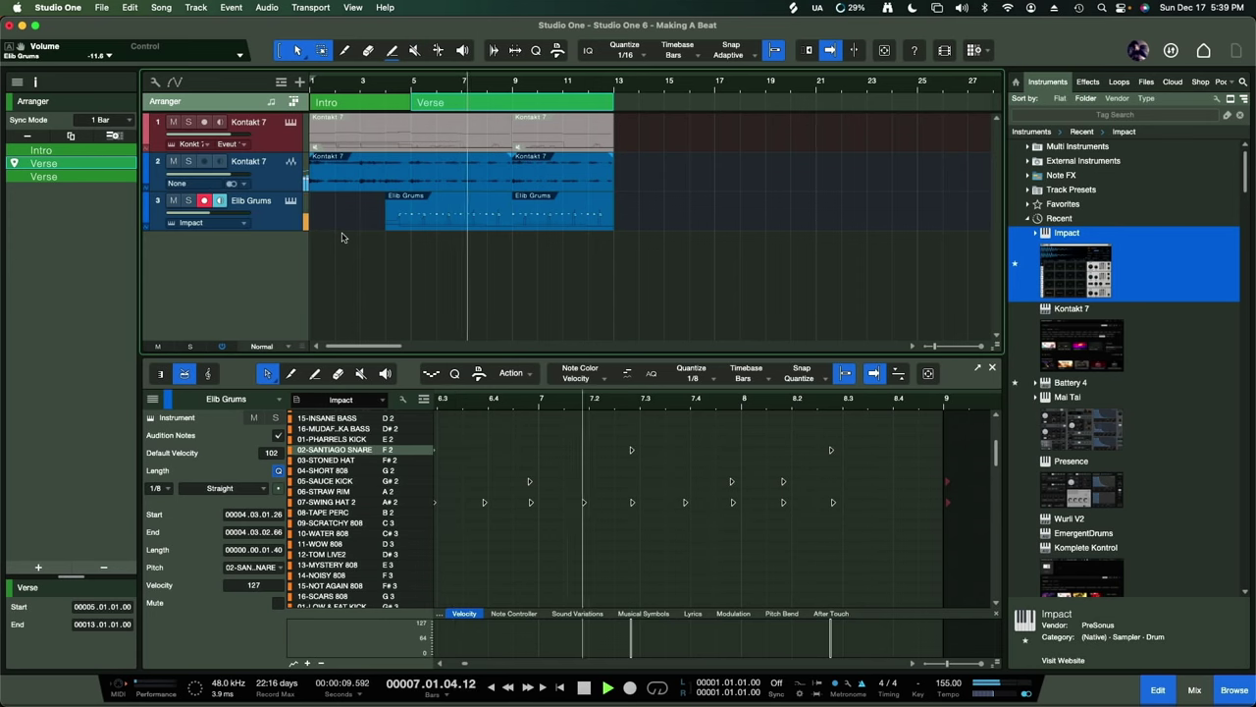
- Stop playback and check the Kontakt 7 melody and audio events on tracks 1 and 2
key("space")
left_click(553, 142)
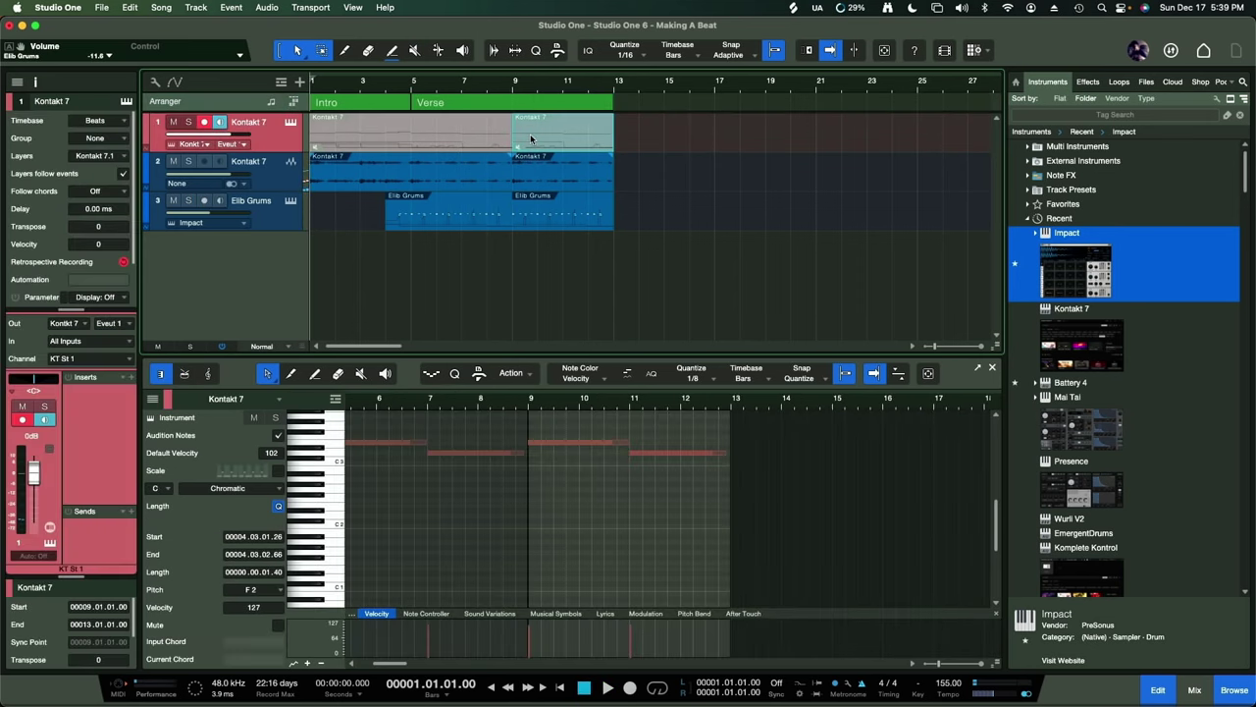
left_click(470, 139)
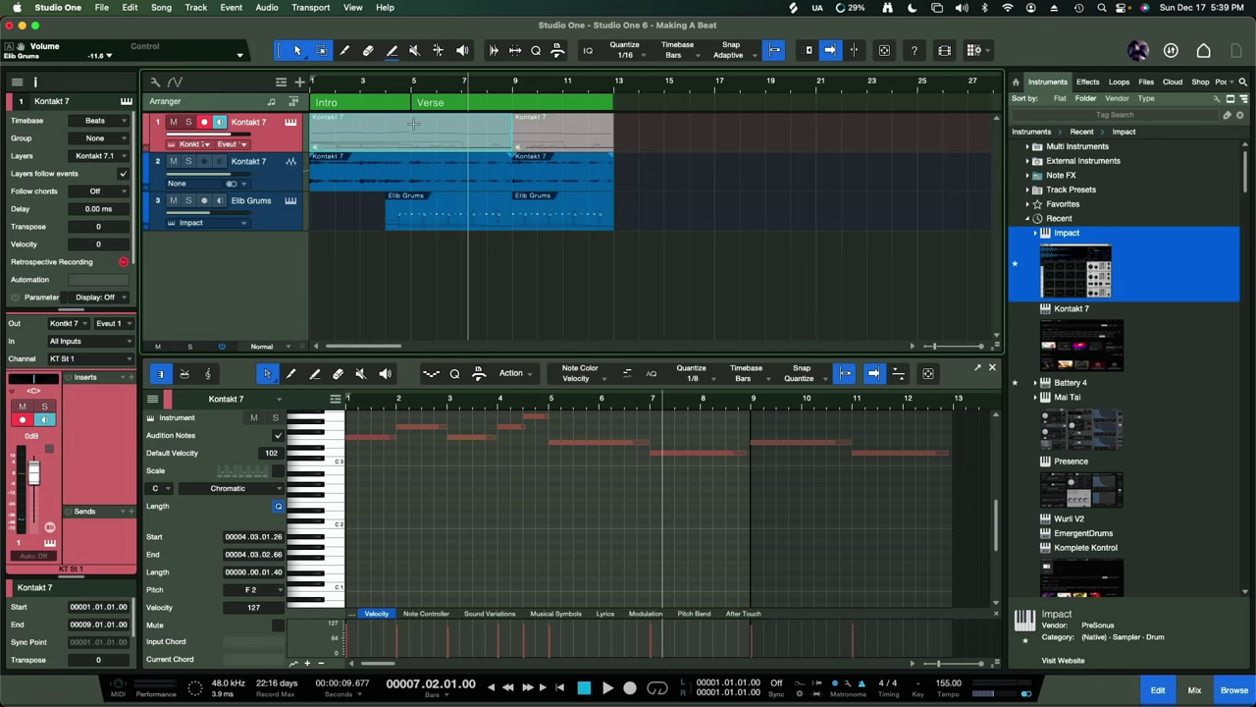
left_click(415, 167)
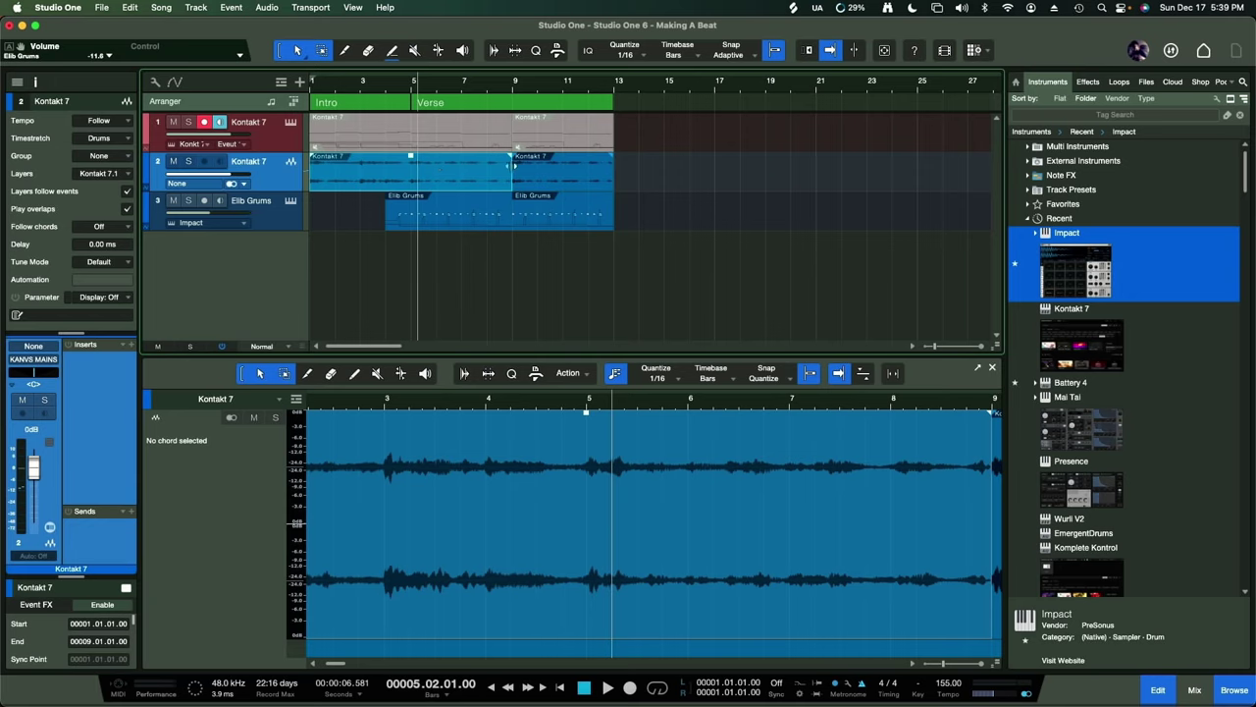
left_click(549, 184)
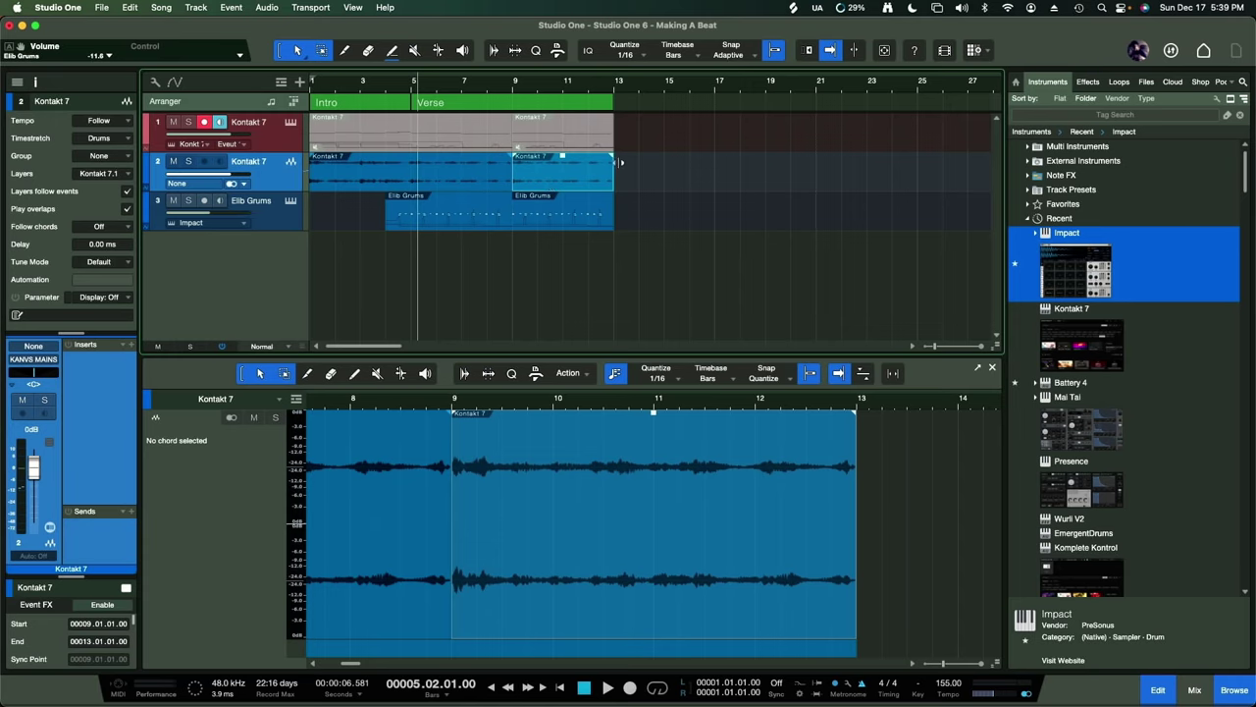
- Replace the short bars 9–13 audio clip with a copy of the Kontakt 7 loop at bars 9–17
left_click_drag(616, 165, 569, 186)
key("Delete")
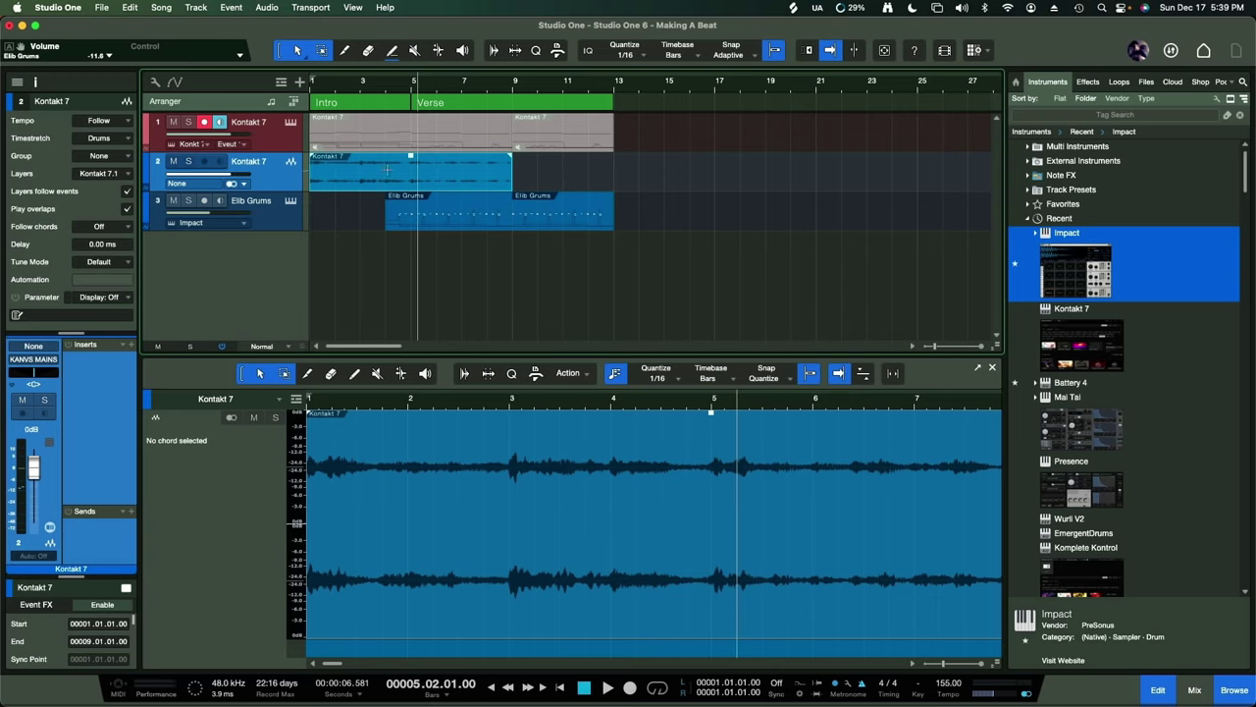
left_click_drag(355, 184, 560, 183)
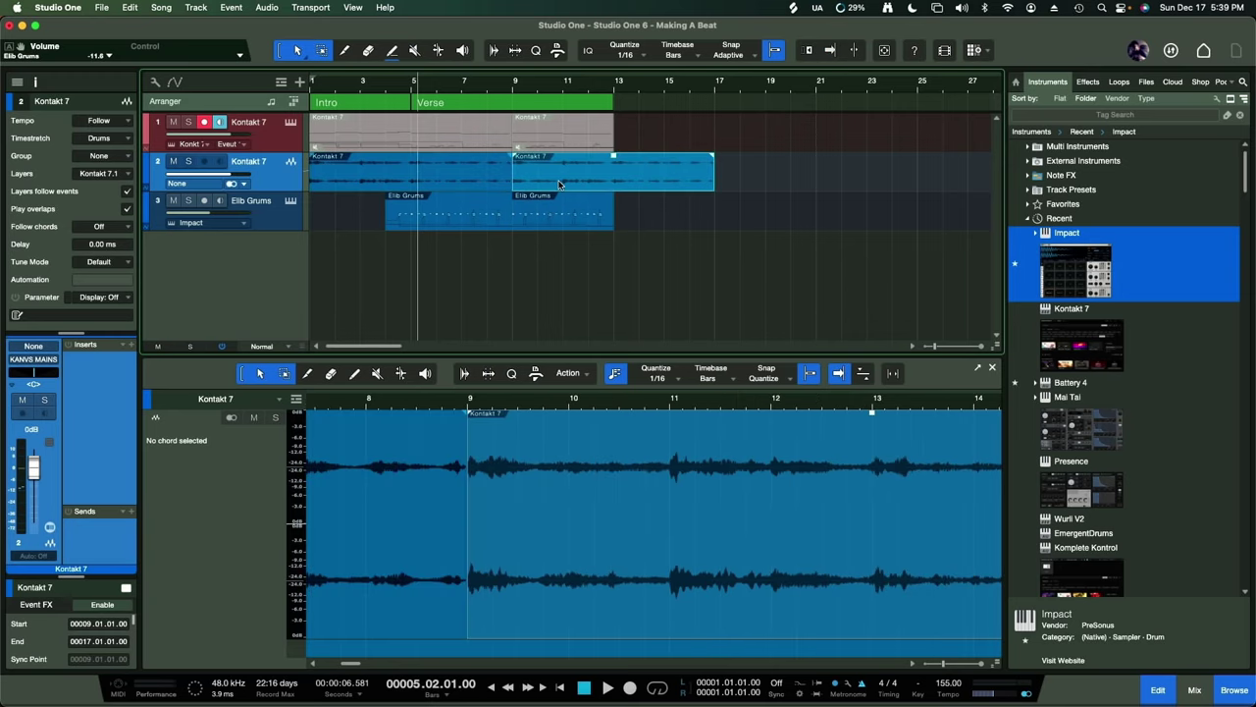
left_click(514, 84)
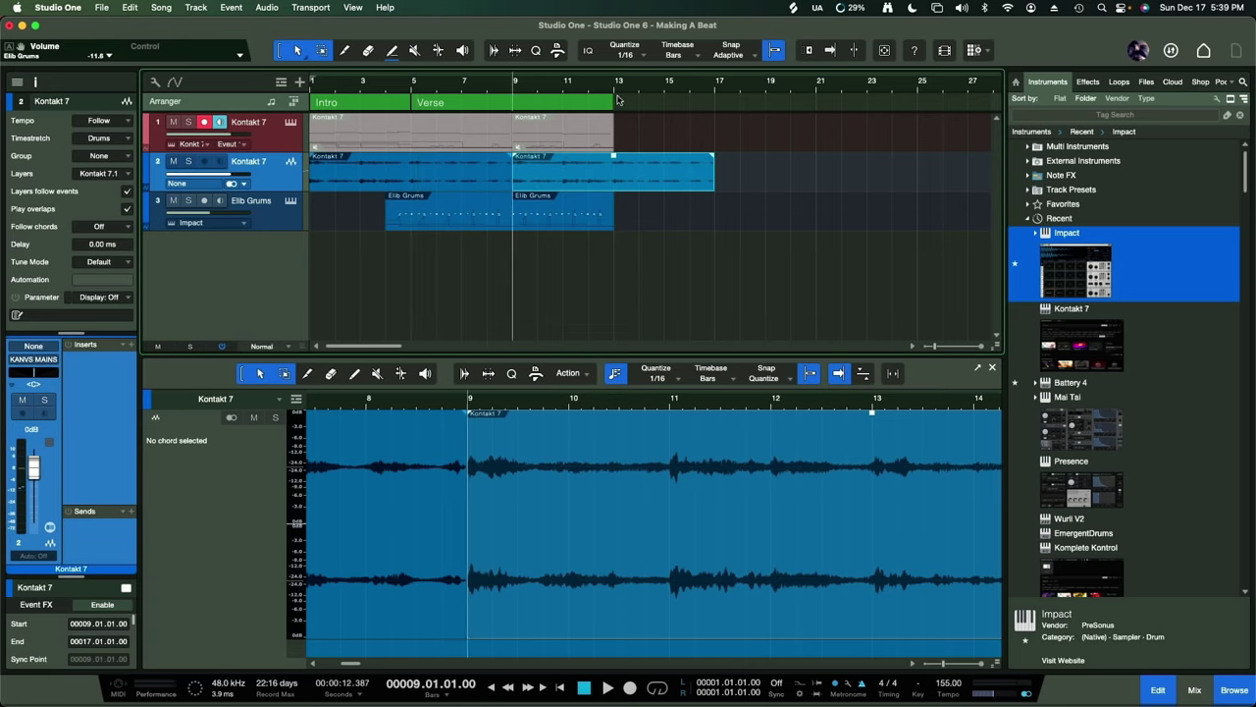
- Duplicate the Elib Grums event to cover bars 13–17 and trim the Verse section to end at bar 9
left_click(573, 228)
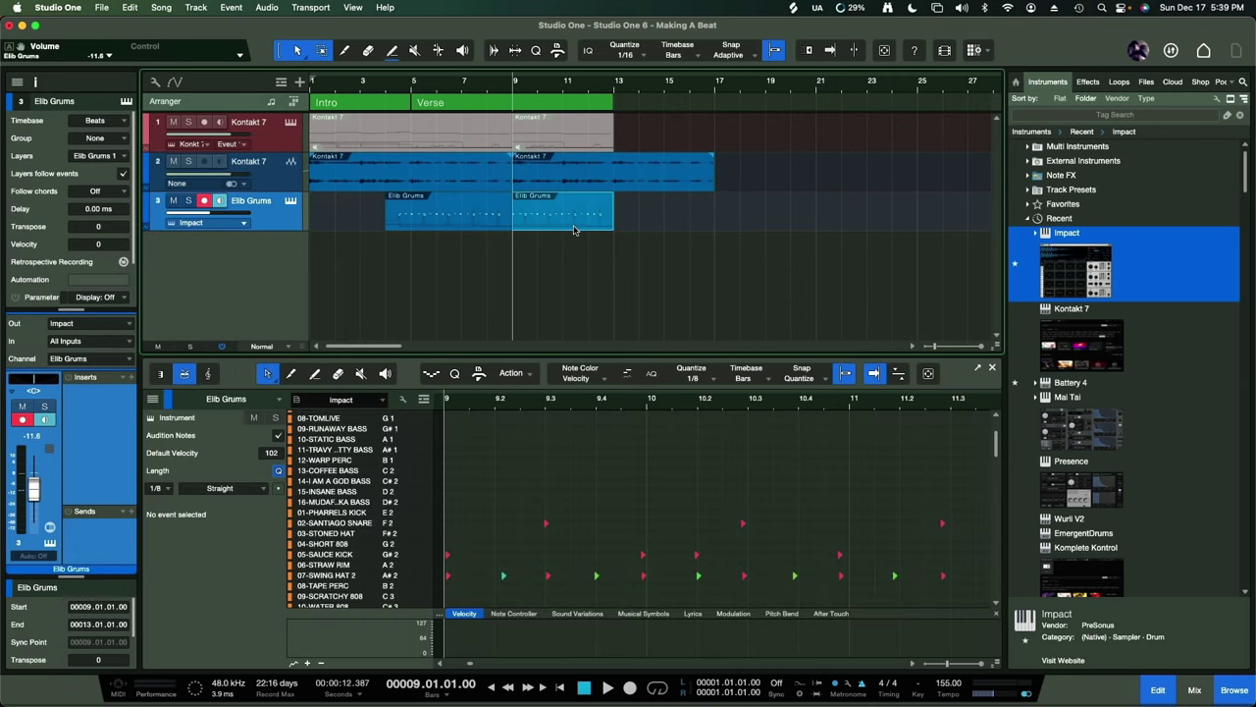
key("d")
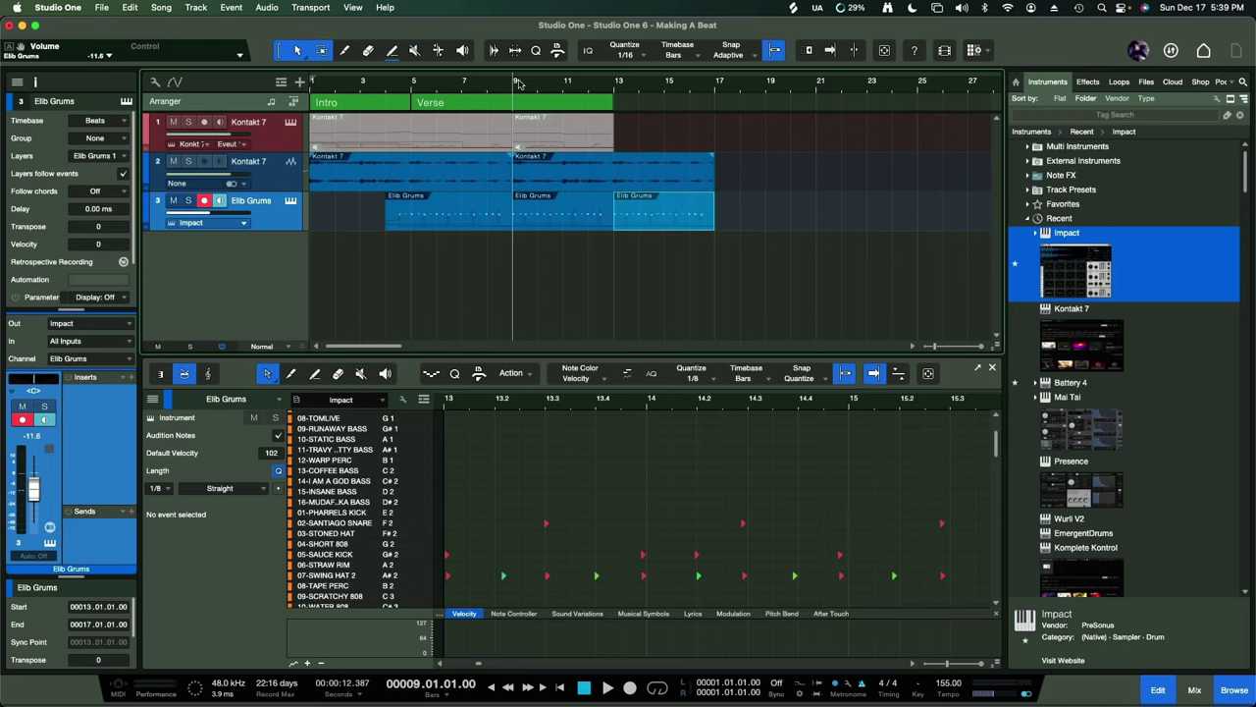
left_click_drag(614, 102, 511, 111)
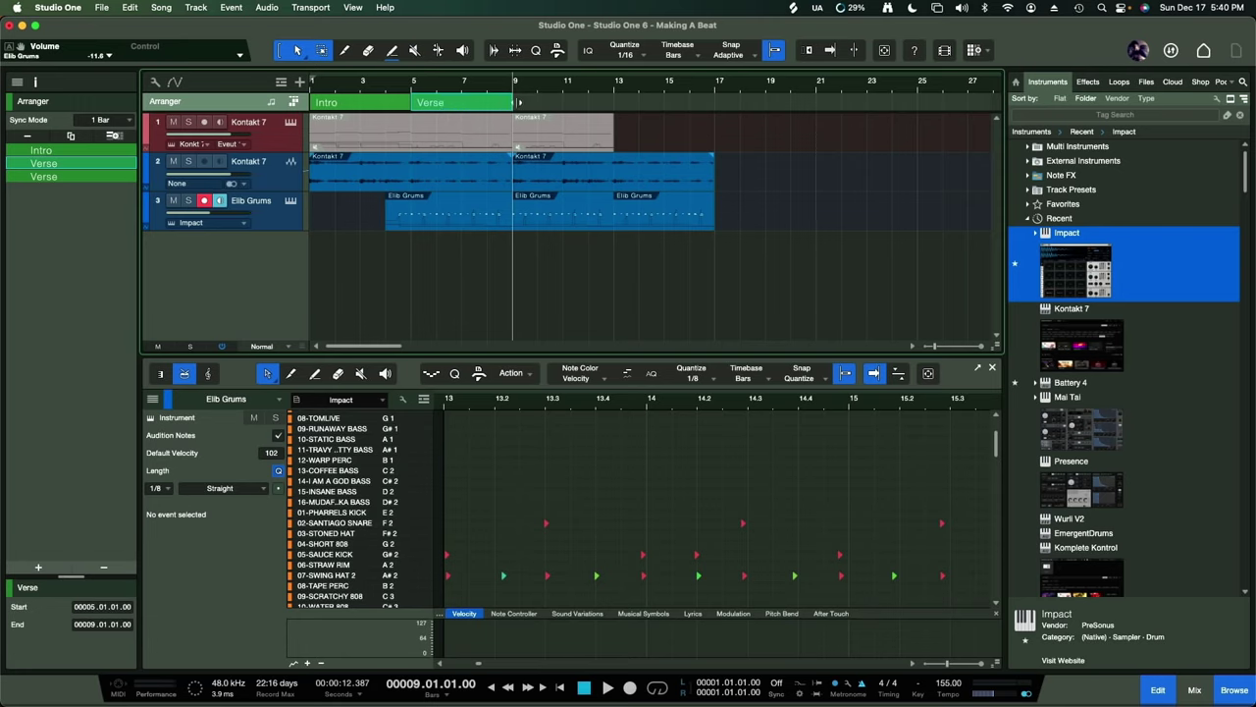
- Add a new arranger section at bar 9 and stretch it to end at bar 17
left_click(520, 103)
left_click_drag(539, 103, 715, 103)
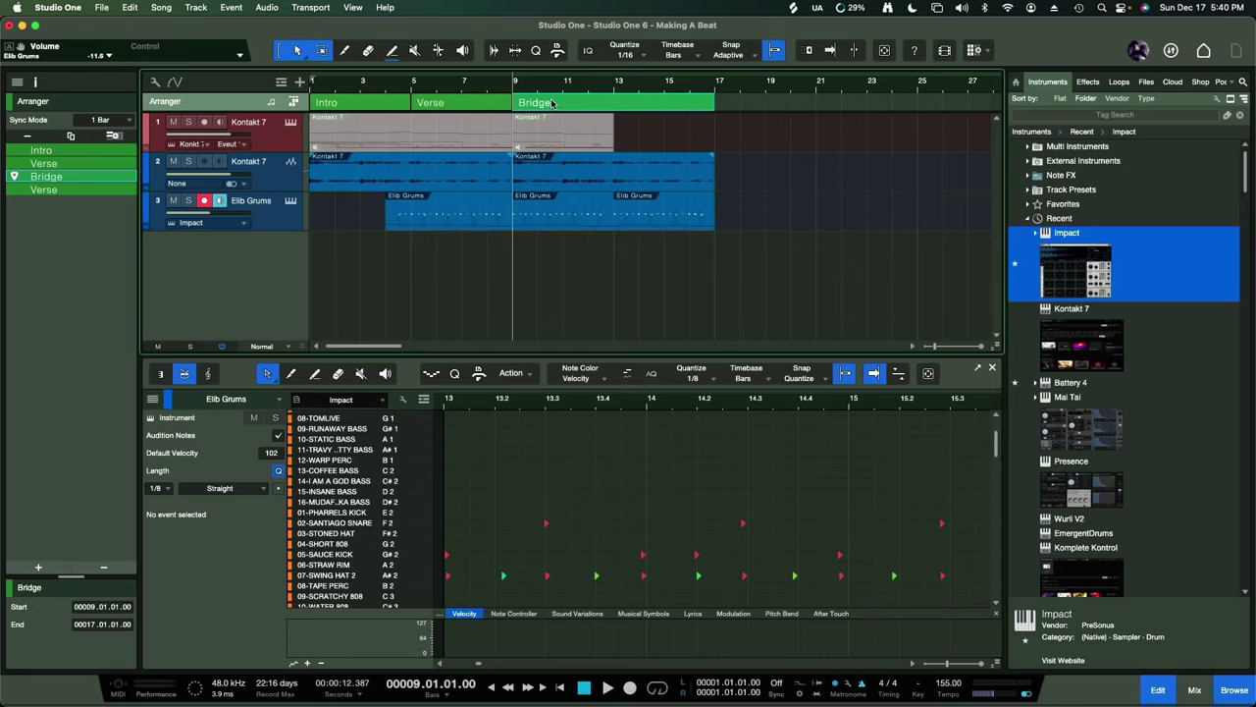
key("space")
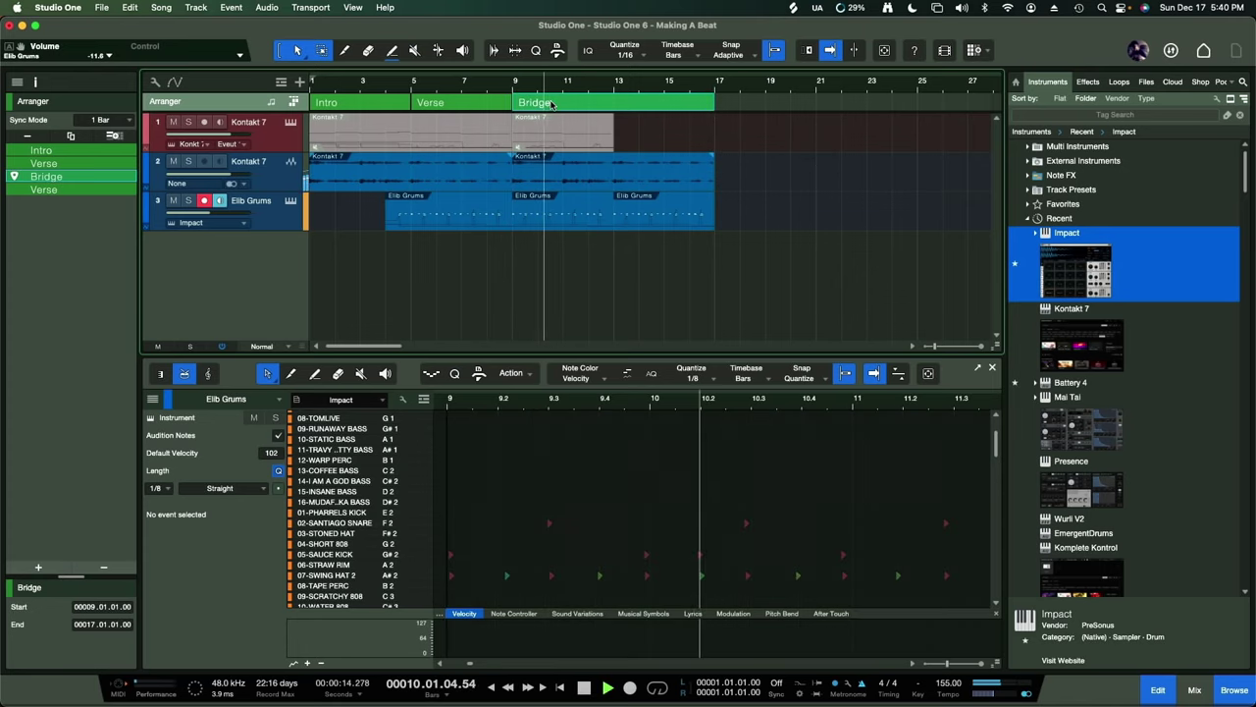
- Rename the new section 'VERse1' and colour it red
right_click(553, 104)
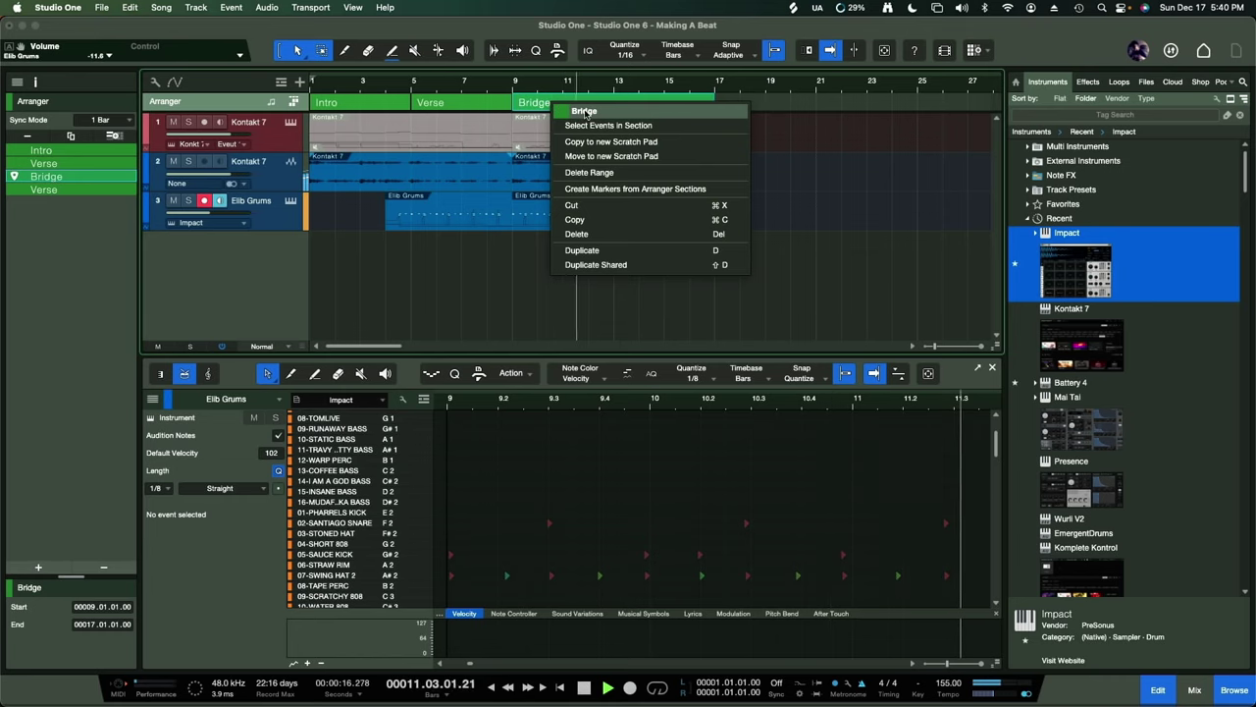
left_click(585, 112)
type("VERse1")
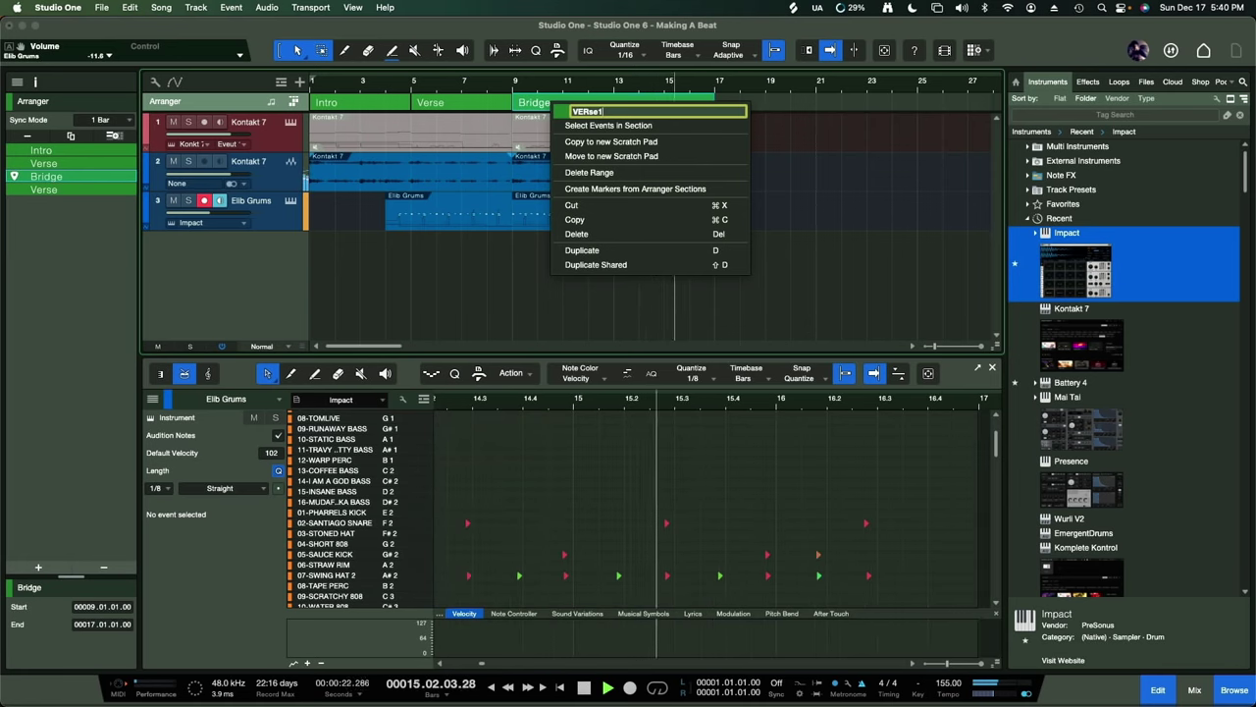
left_click(562, 111)
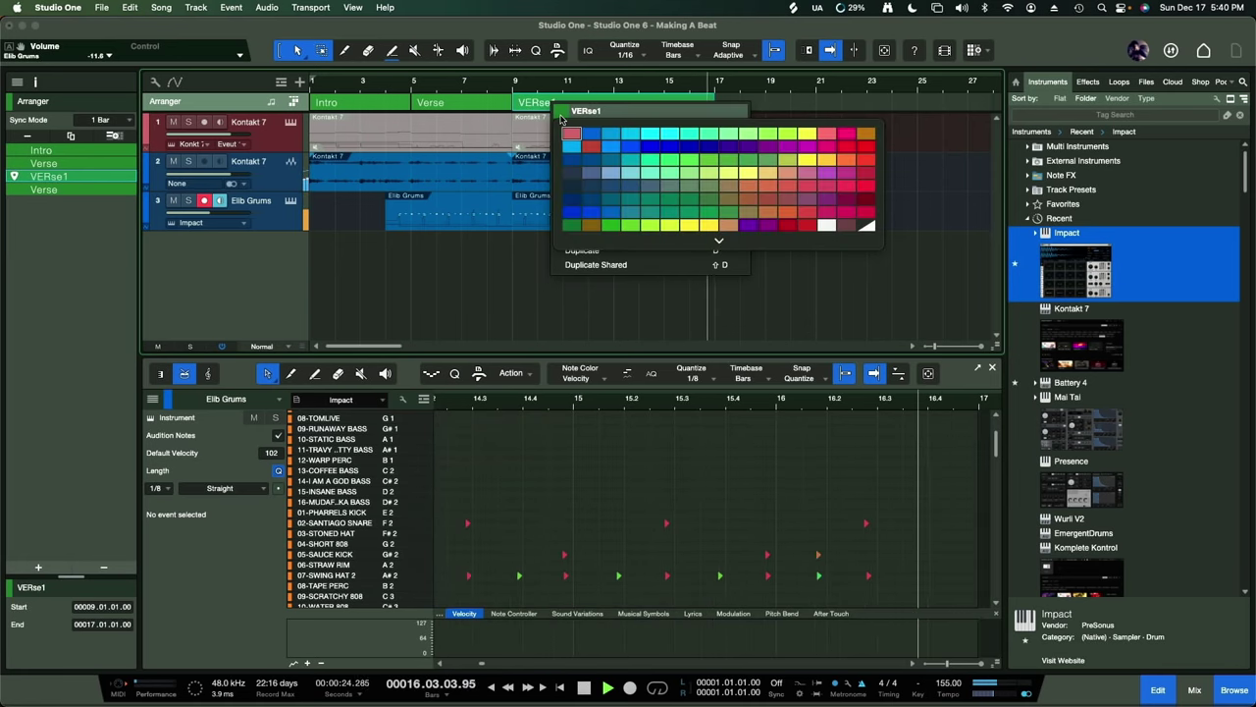
left_click(571, 133)
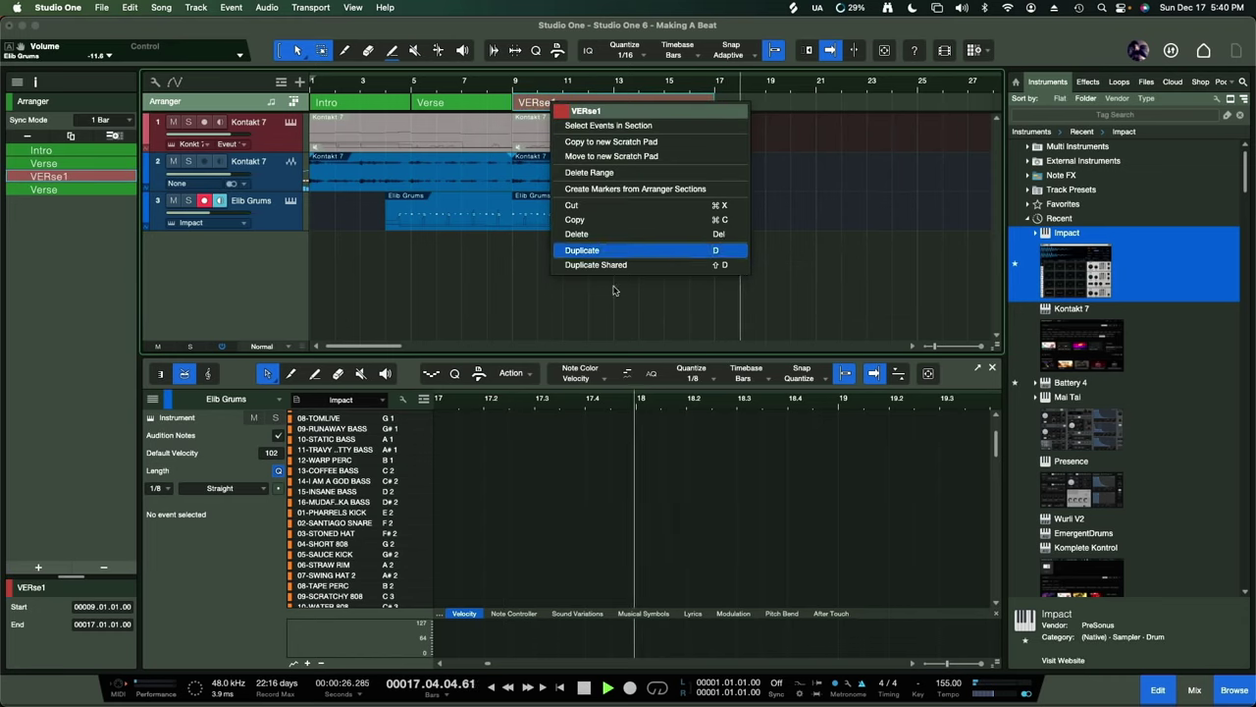
left_click(616, 297)
key("space")
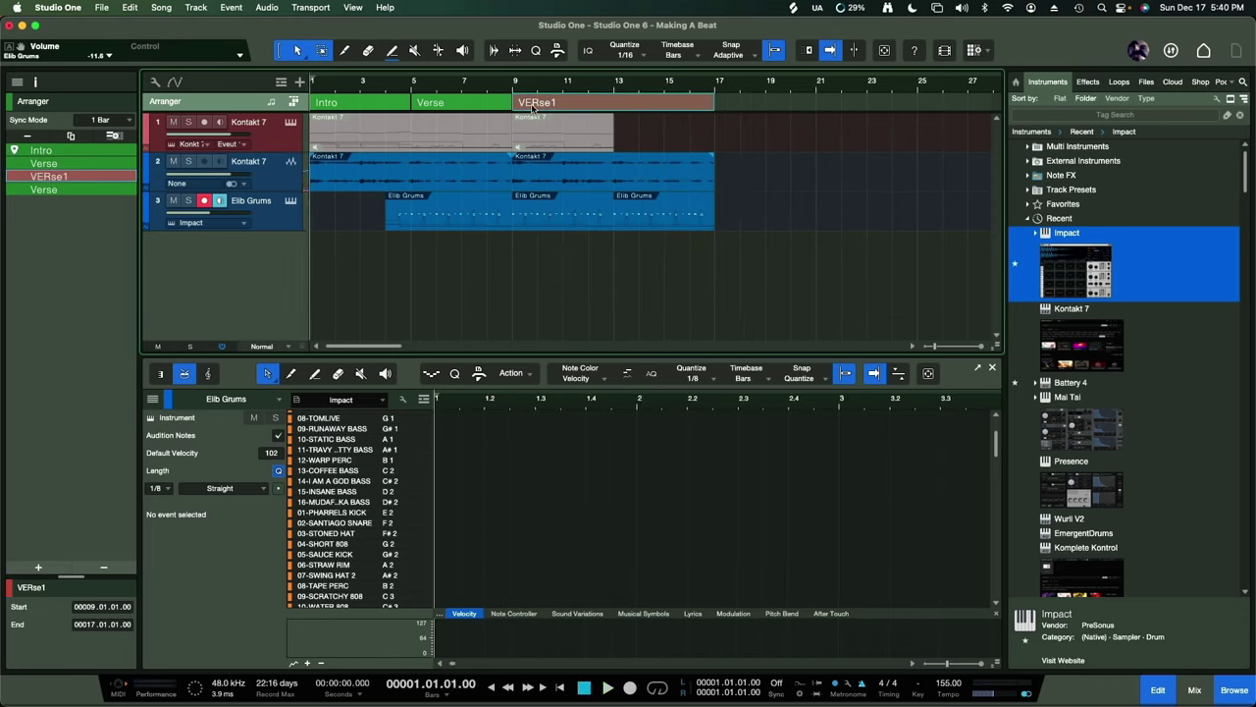
- Merge the Elib Grums events at bars 9–13 and 13–17 into one event, with the note editor hidden
left_click(643, 225)
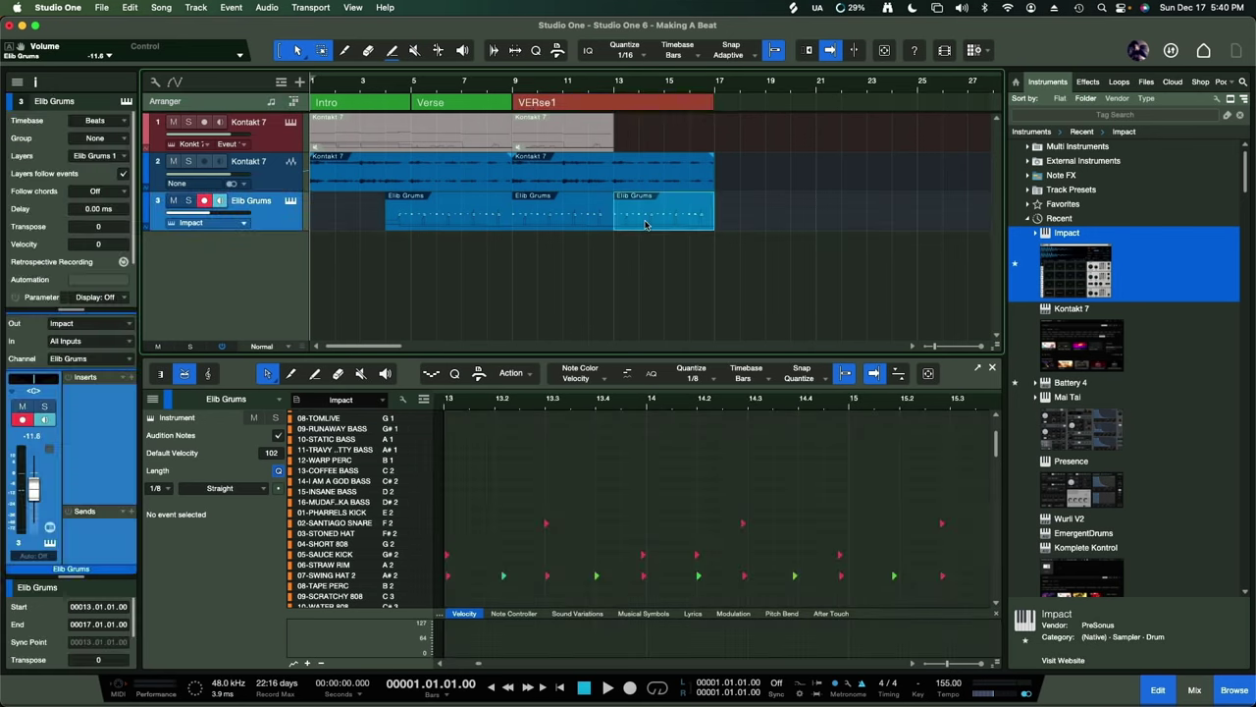
left_click(578, 226)
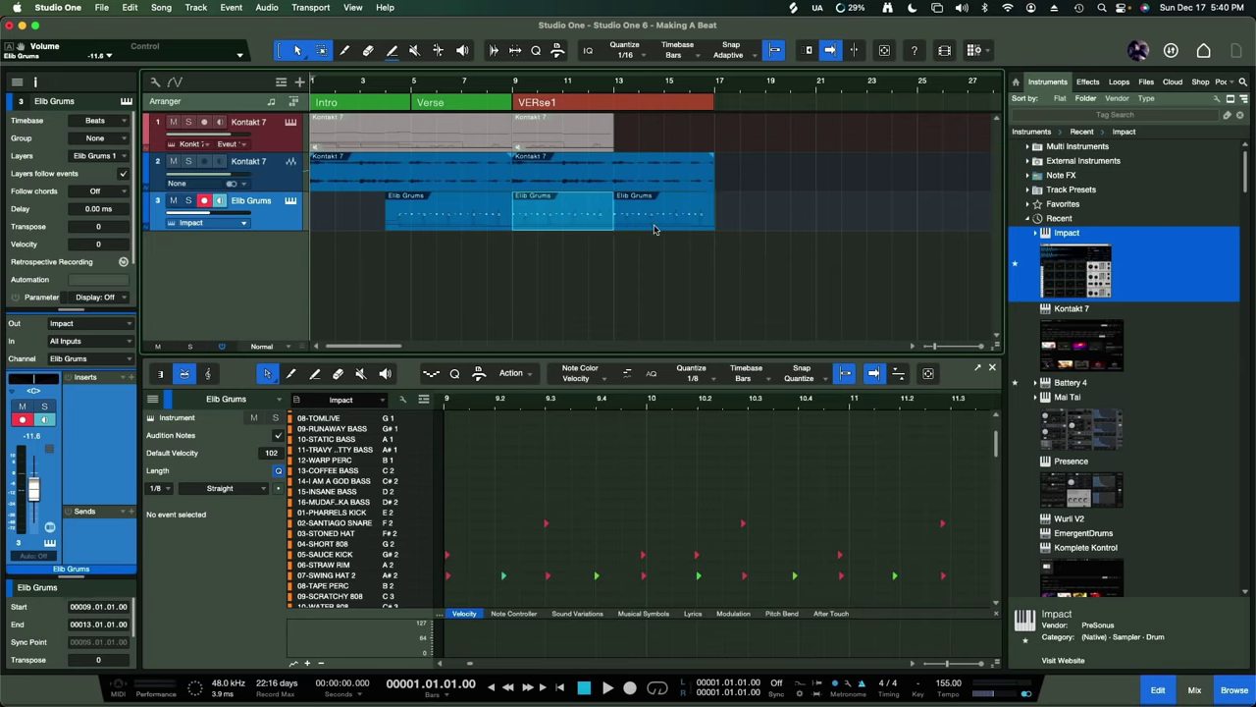
key("space")
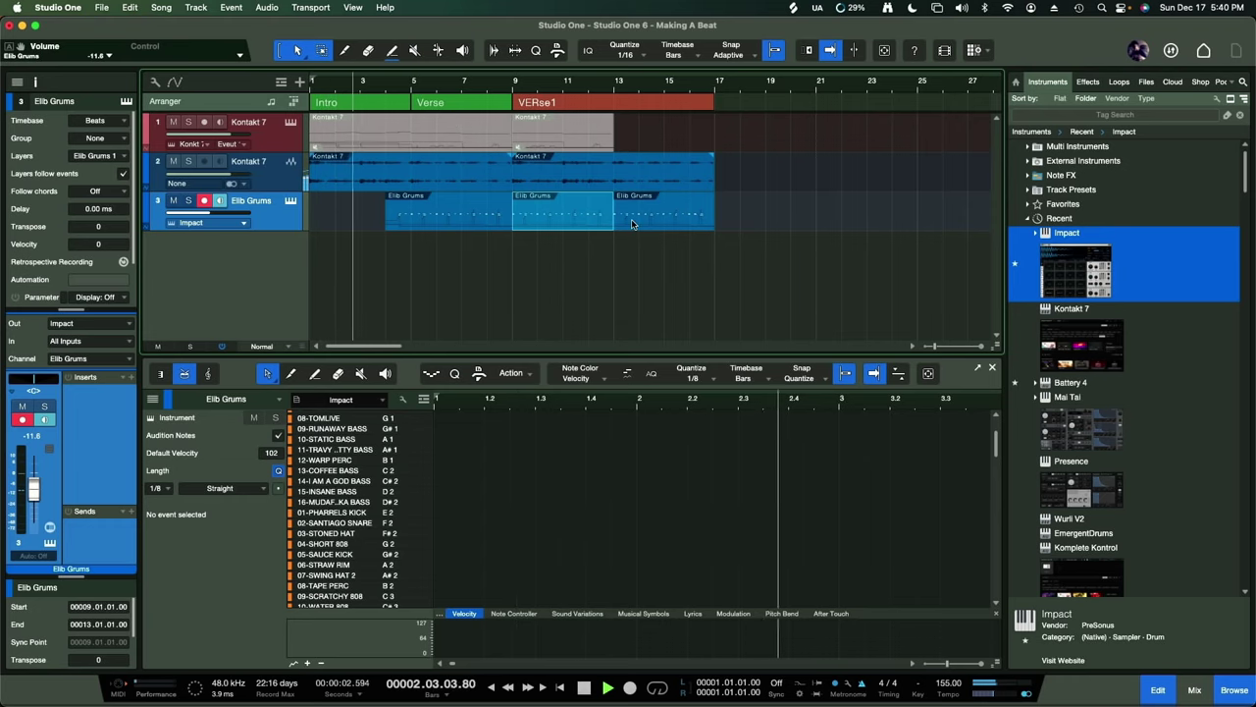
left_click(633, 224)
key("F2")
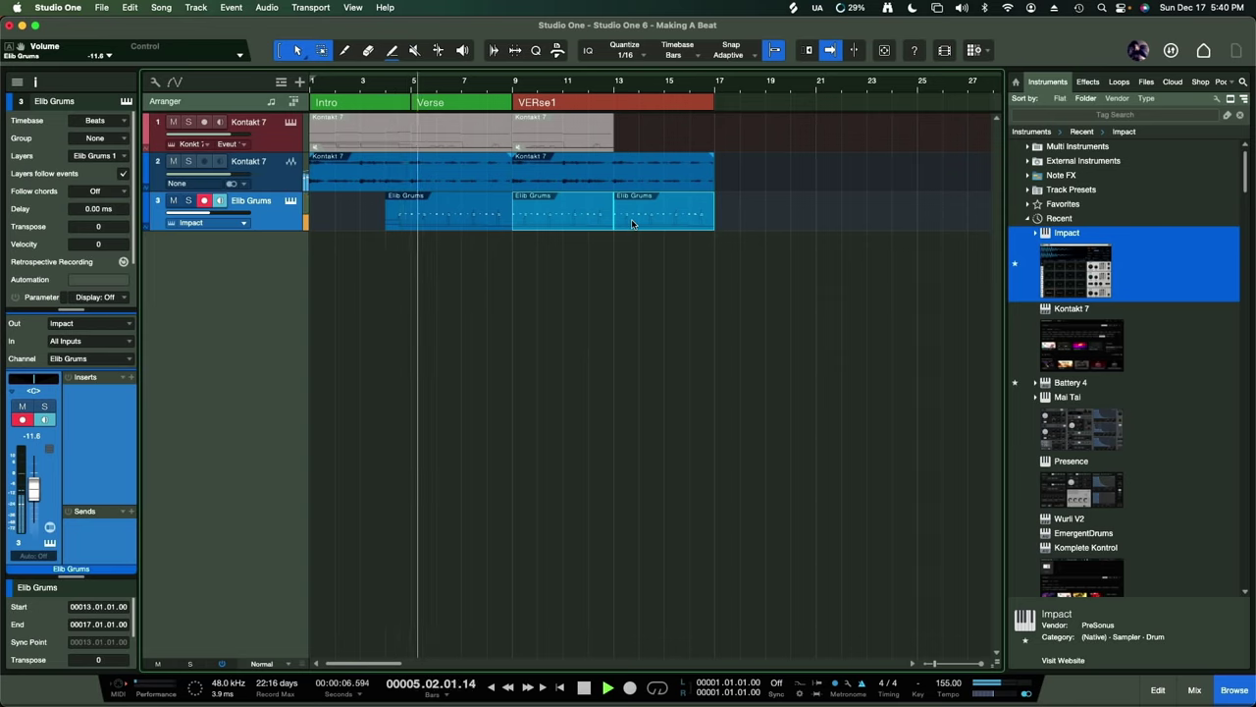
key("super+b")
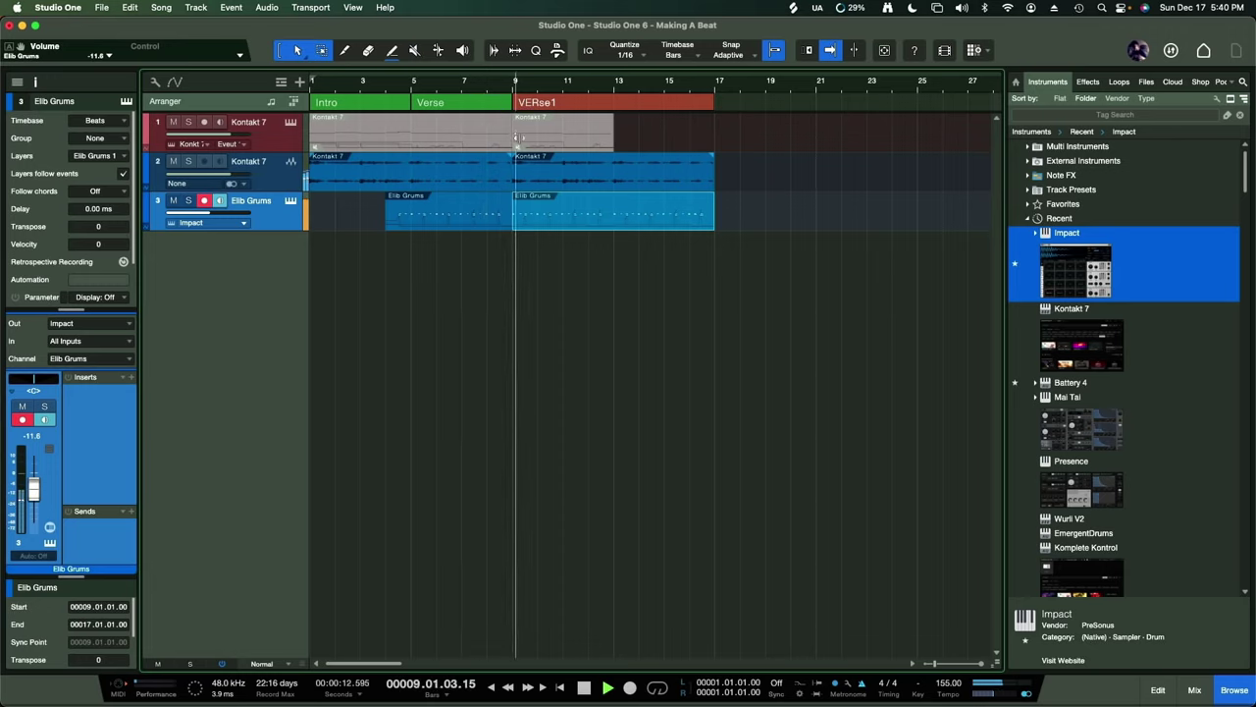
key("space")
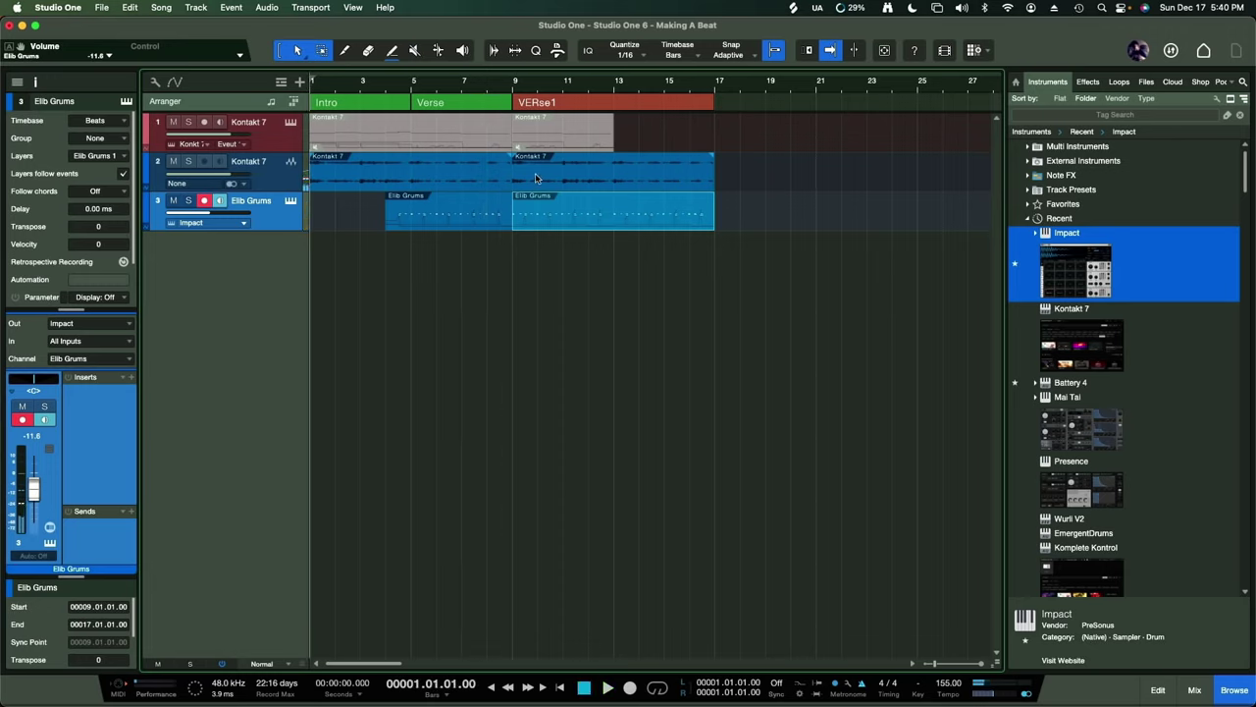
key("z")
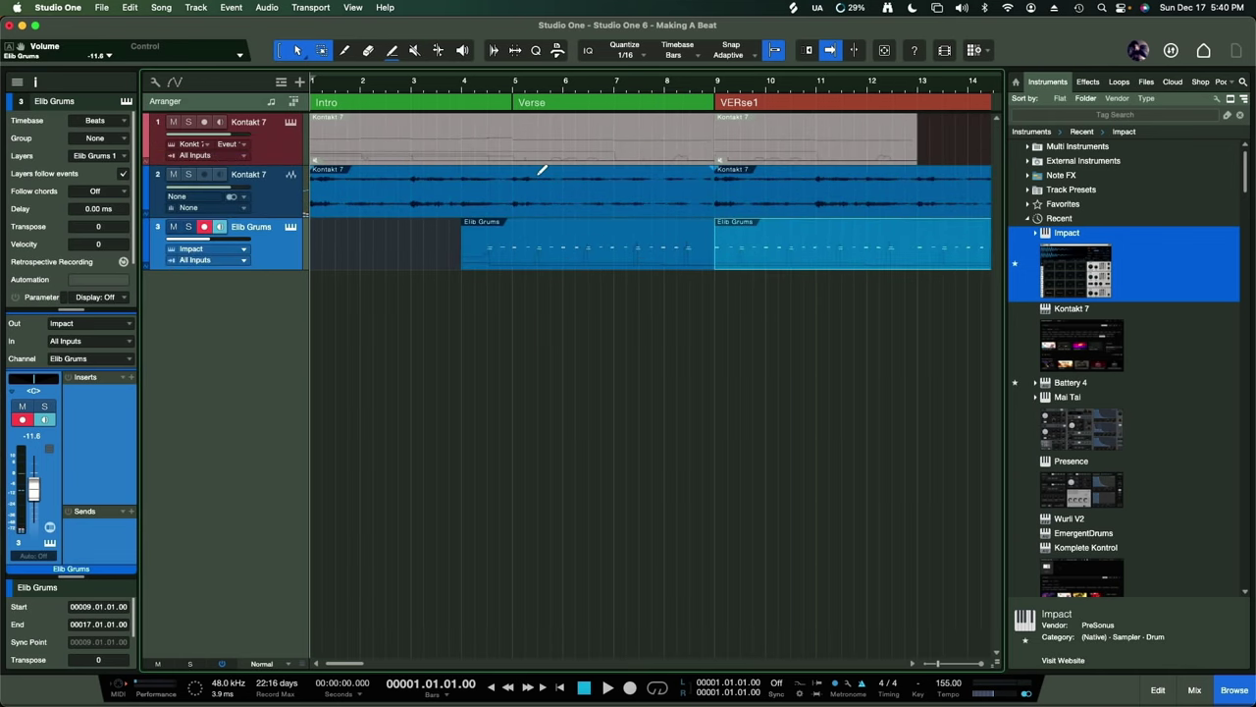
- Open the first Elib Grums event's notes and audition the hits between bars 7.4 and 8.3
left_click(663, 85)
key("space")
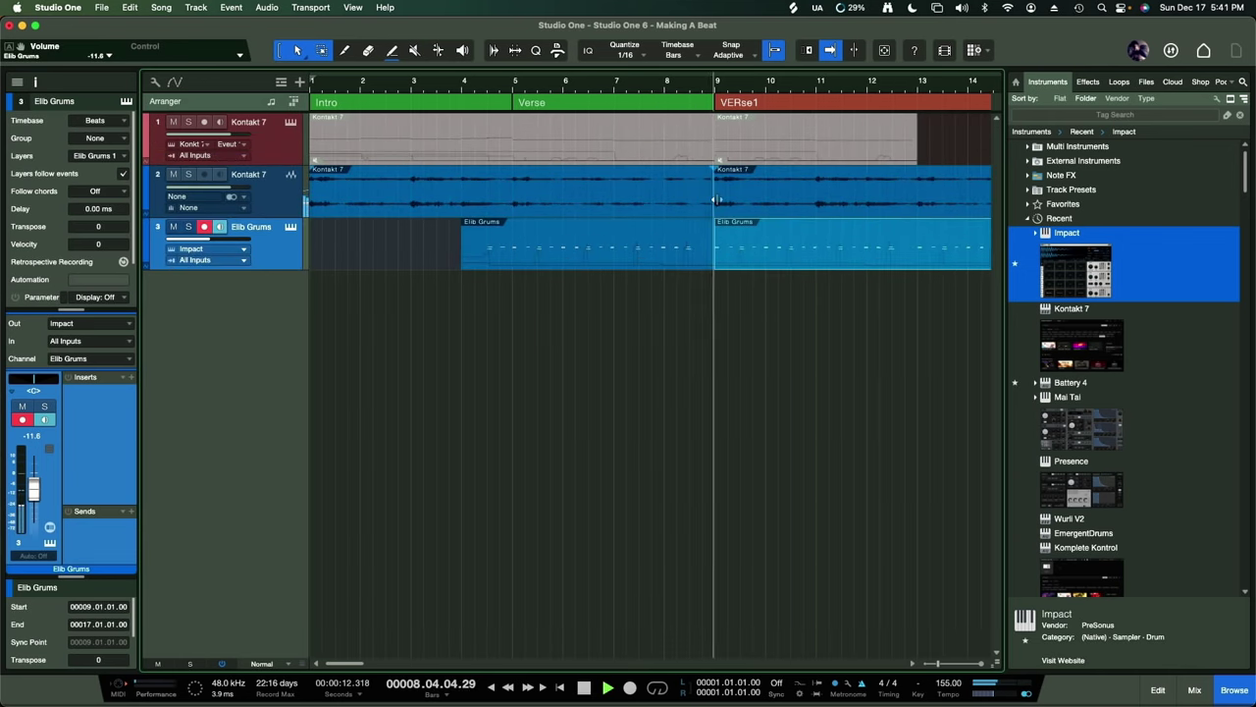
key("space")
key("space")
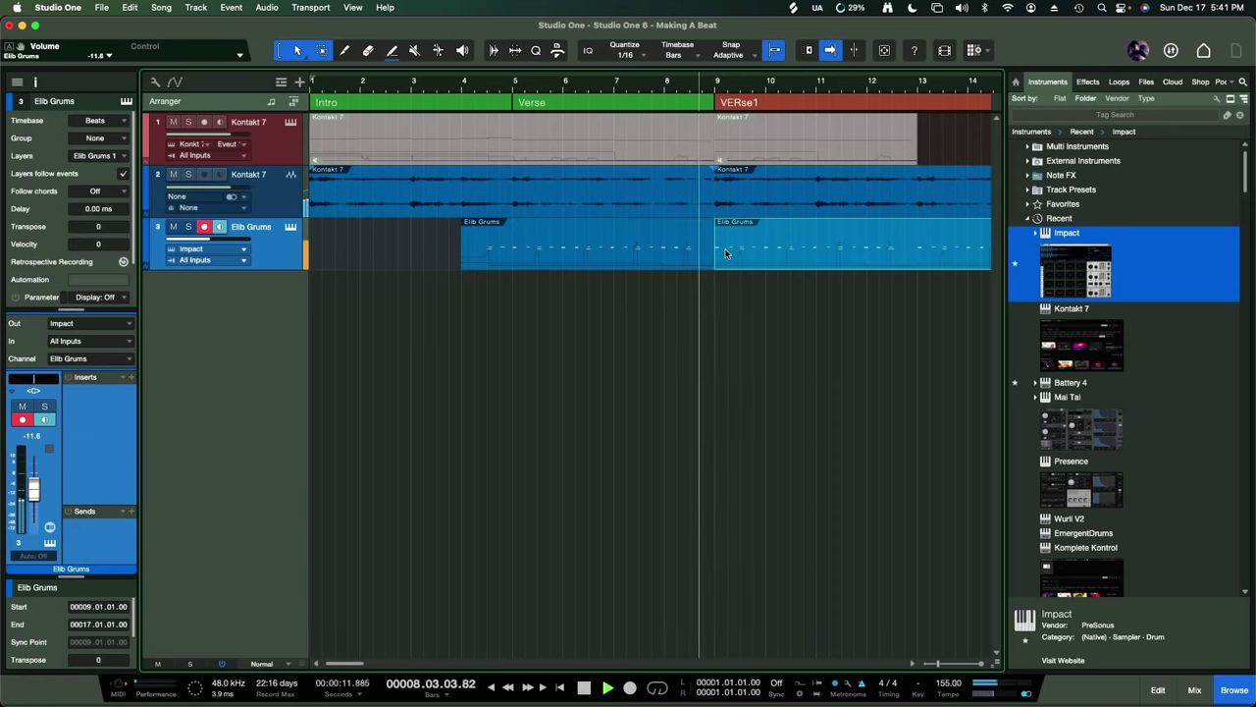
key("space")
left_click(688, 253)
double_click(688, 256)
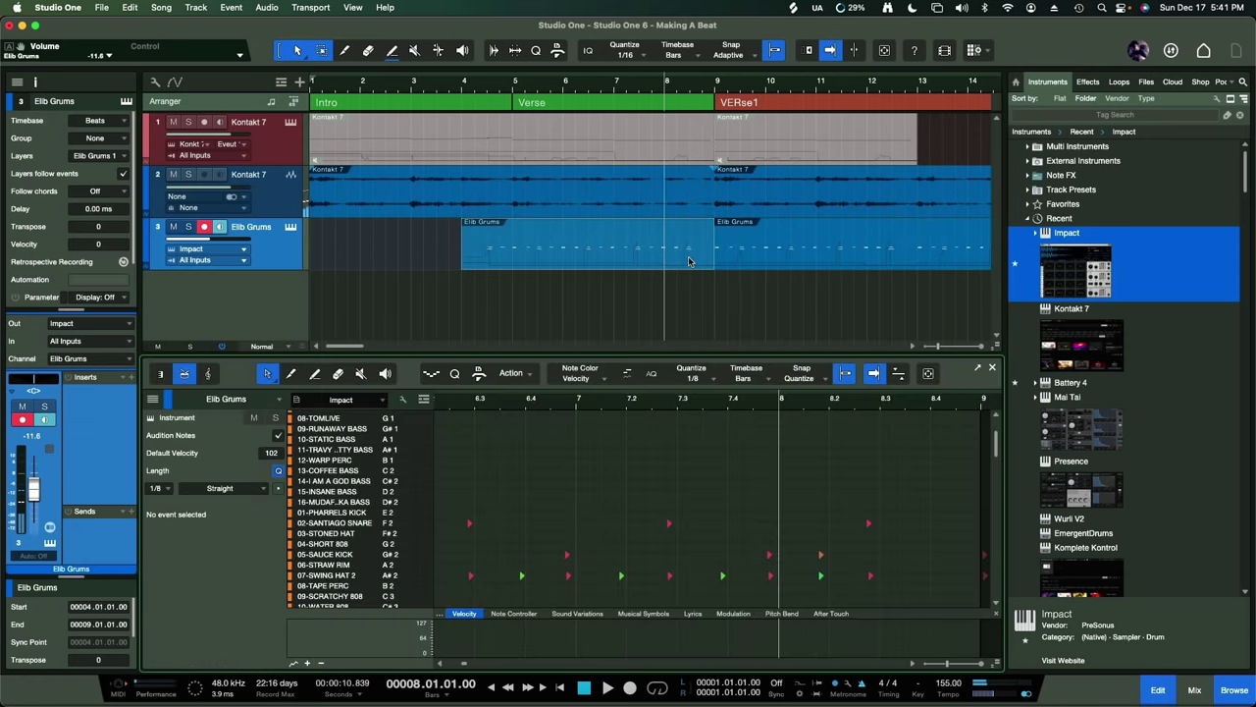
key("space")
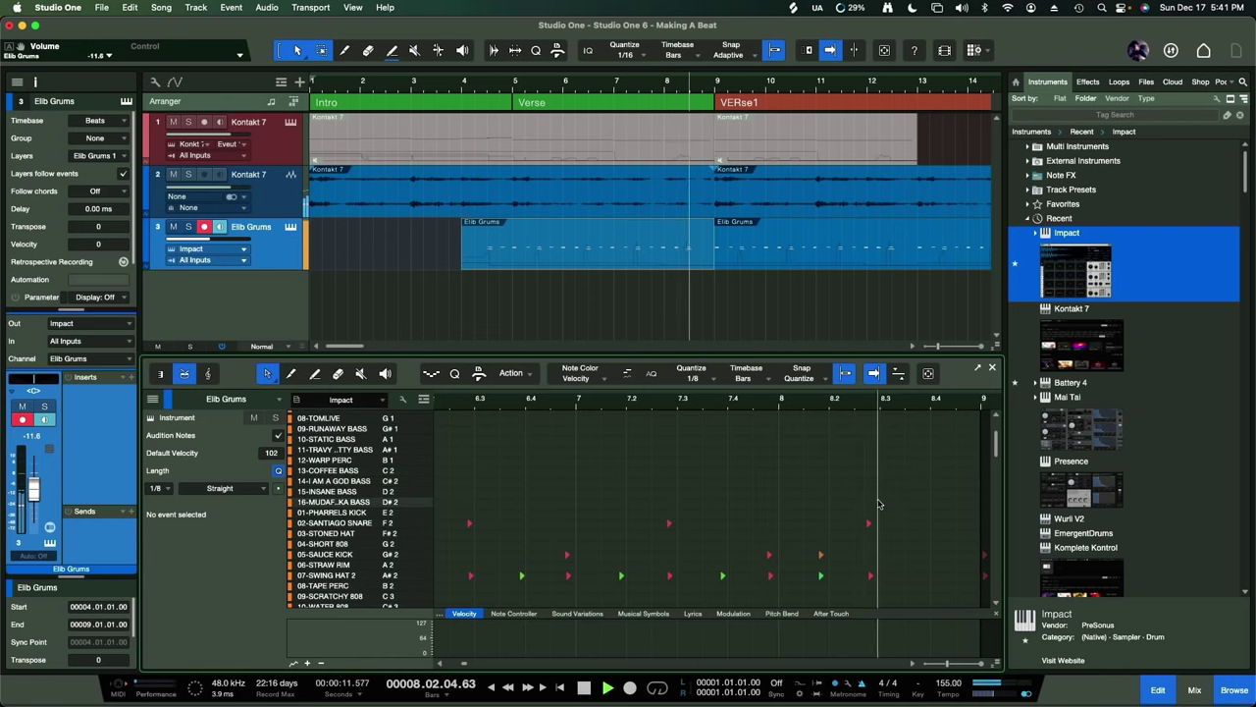
key("space")
left_click_drag(854, 487, 896, 587)
key("space")
key("space")
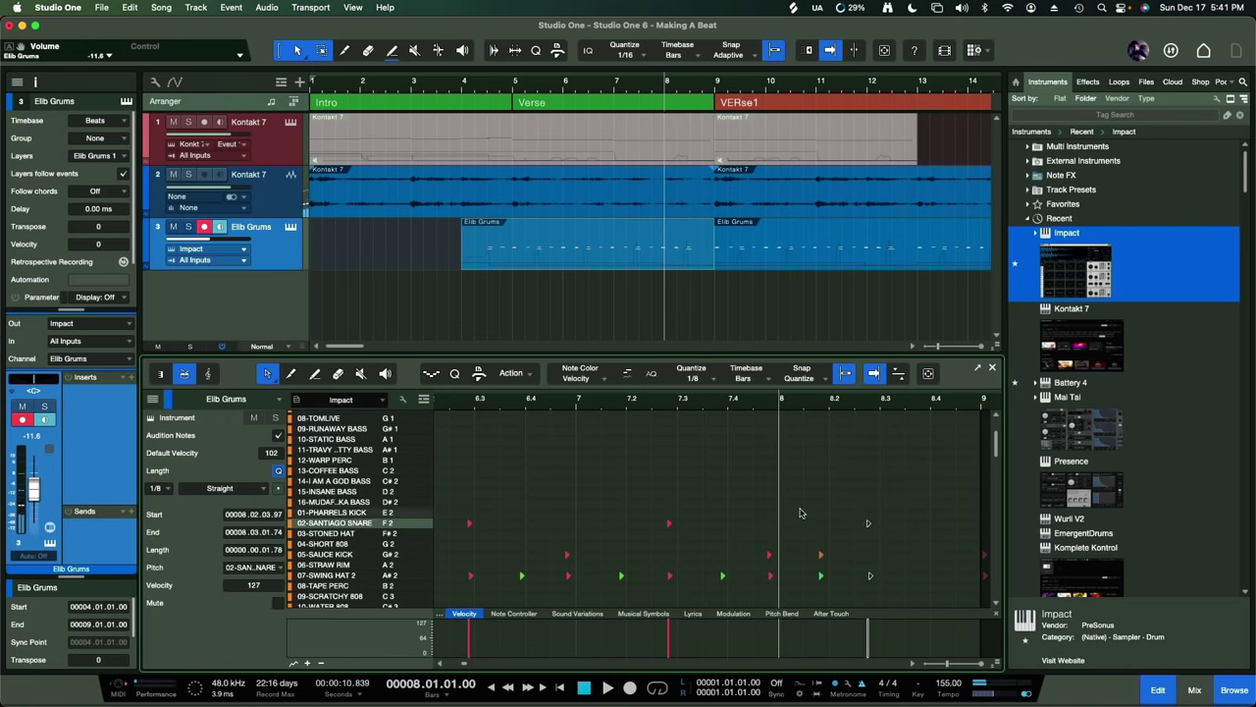
left_click_drag(803, 496, 879, 578)
key("space")
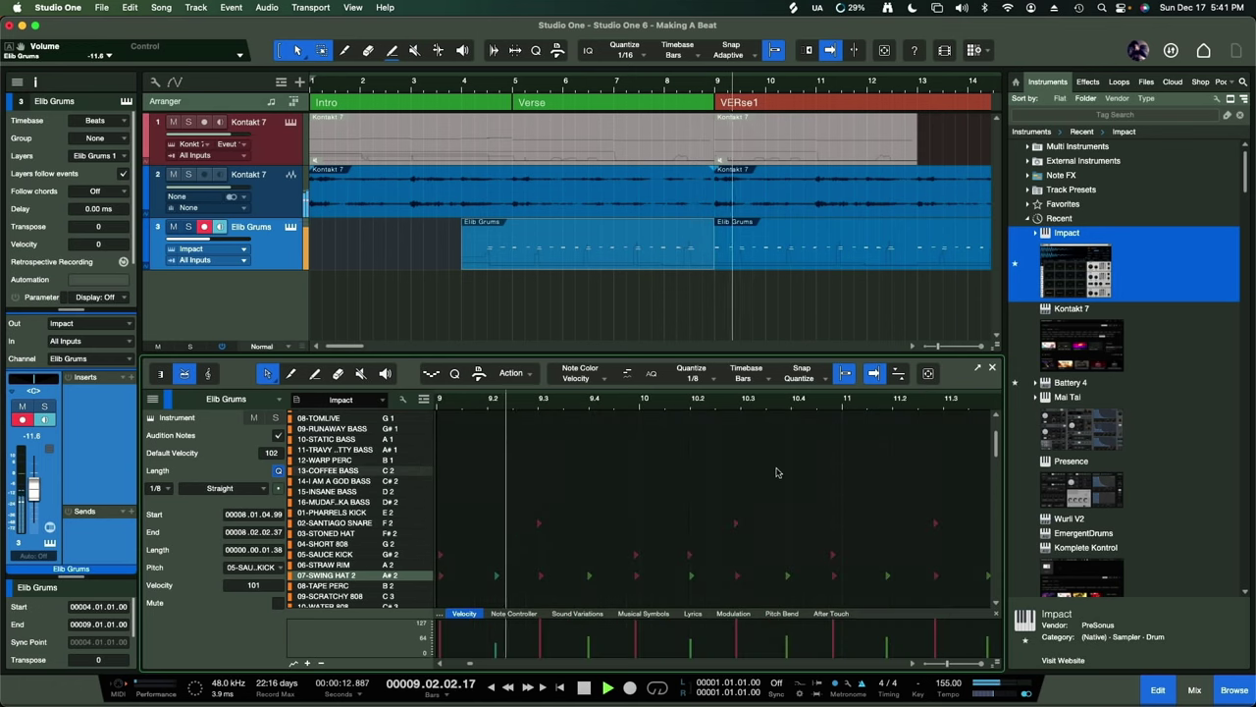
key("space")
key("space")
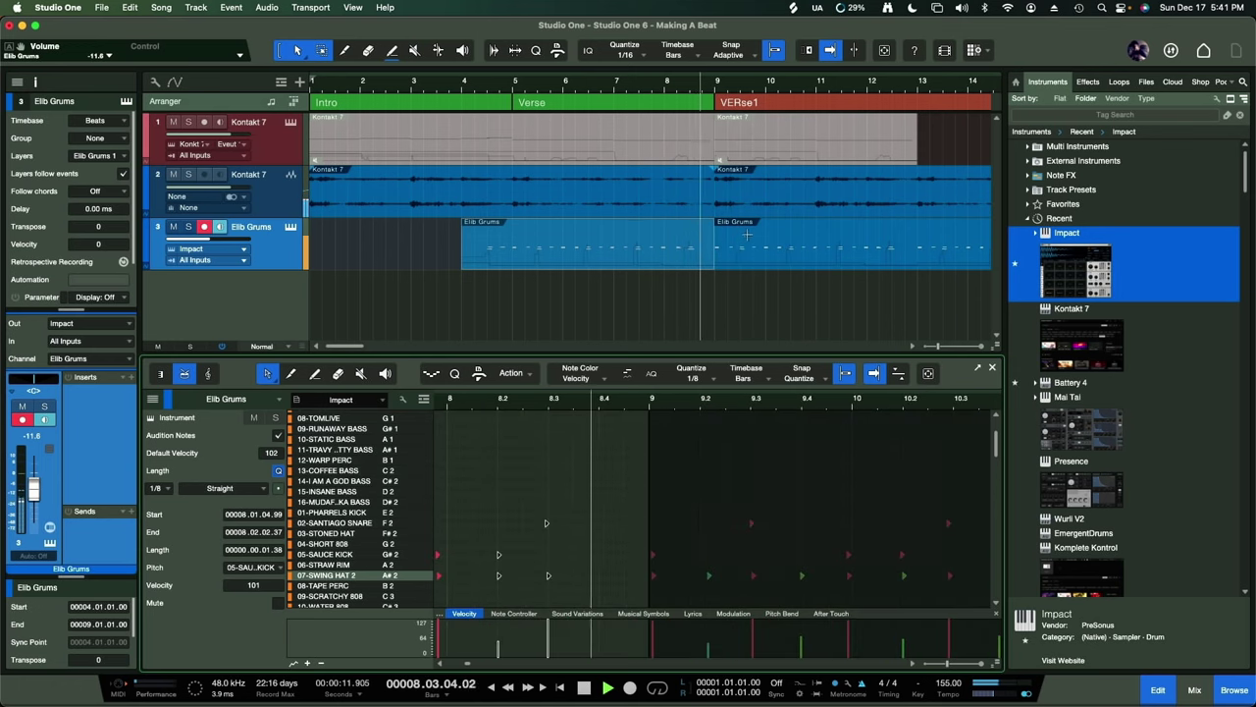
- Load the Elib Grums event at bar 9 in the editor and audition it from bar 9 with follow playback
left_click(751, 245)
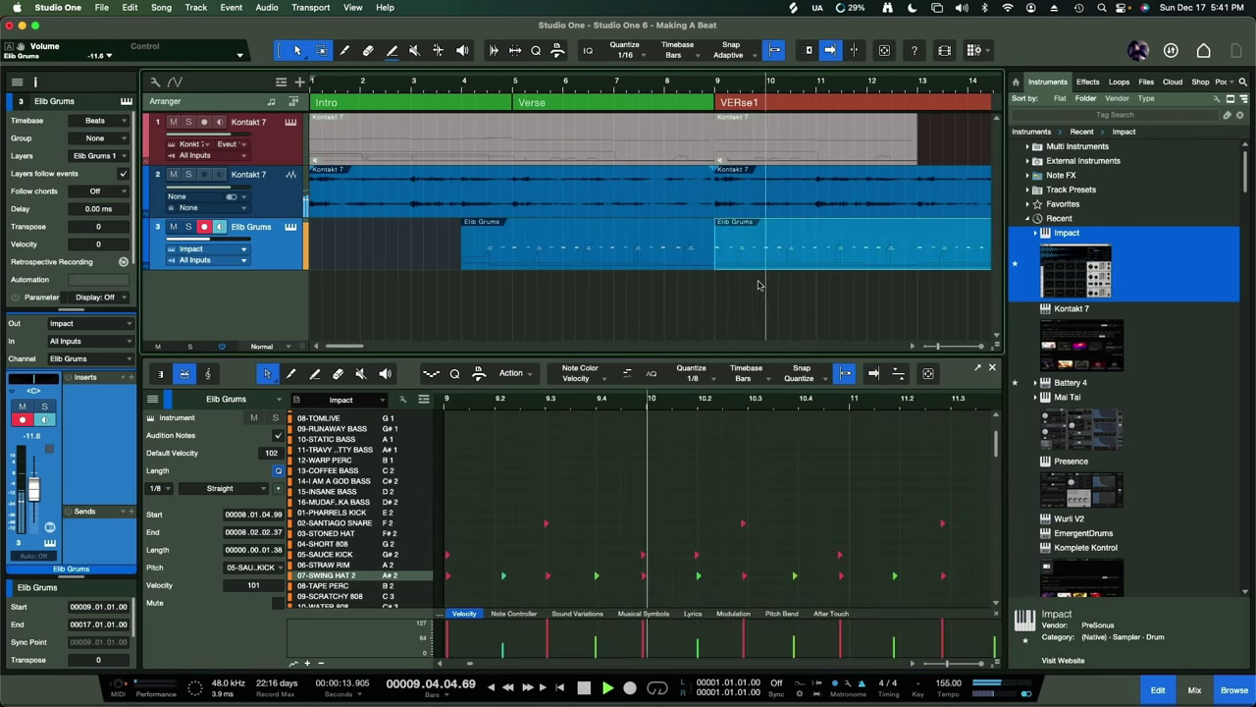
scroll(752, 277, "right", 5)
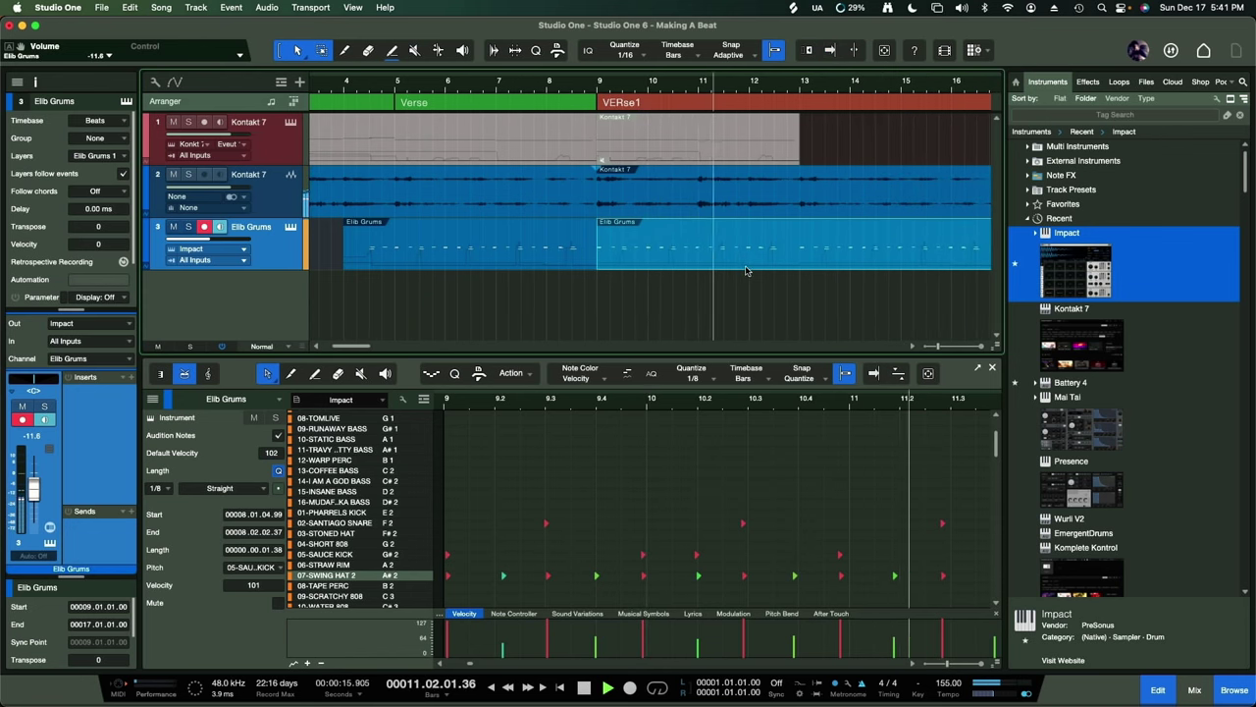
scroll(746, 271, "right", 3)
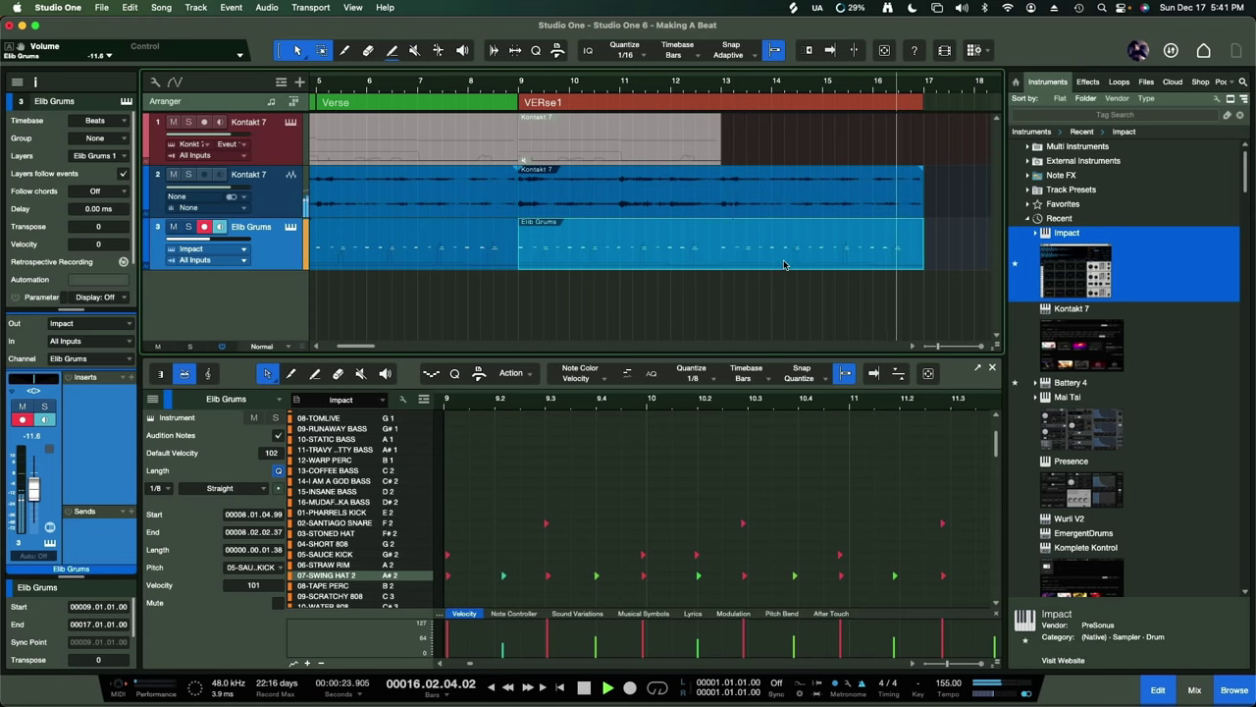
key("space")
key("f")
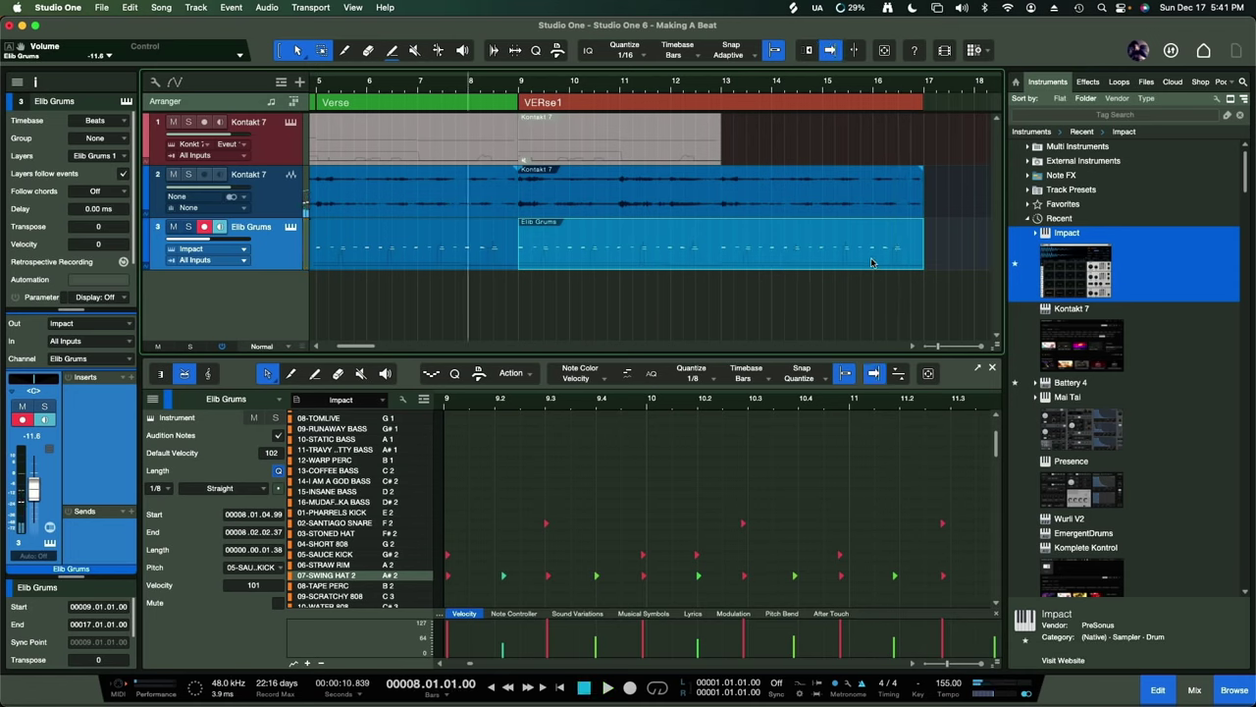
left_click(520, 88)
key("space")
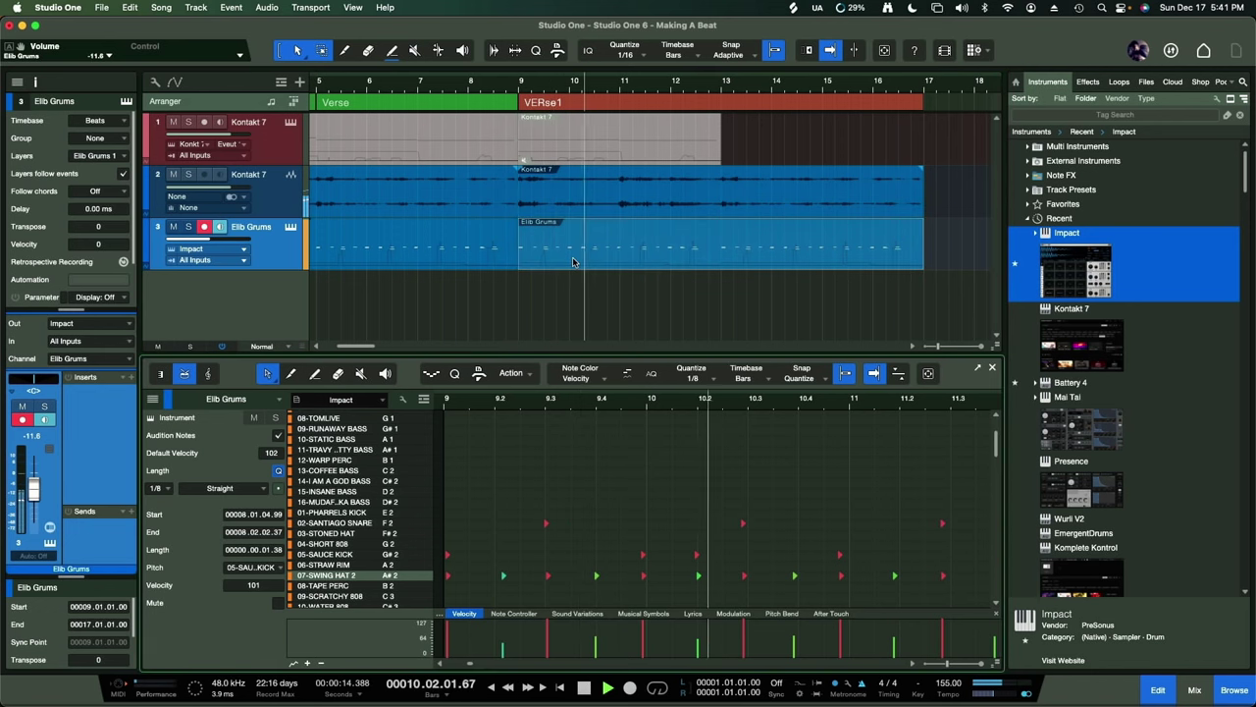
key("space")
left_click(475, 523)
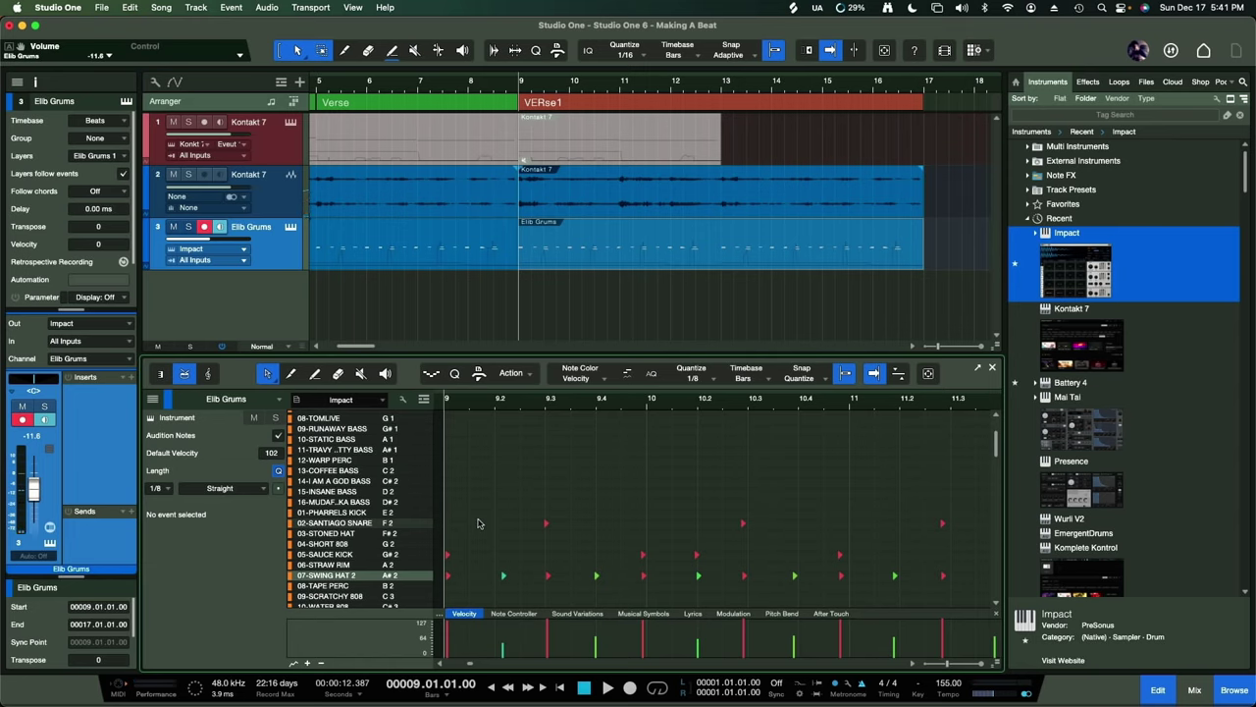
- Select all notes in the bar 9 part and apply 50% quantize twice
key("super+a")
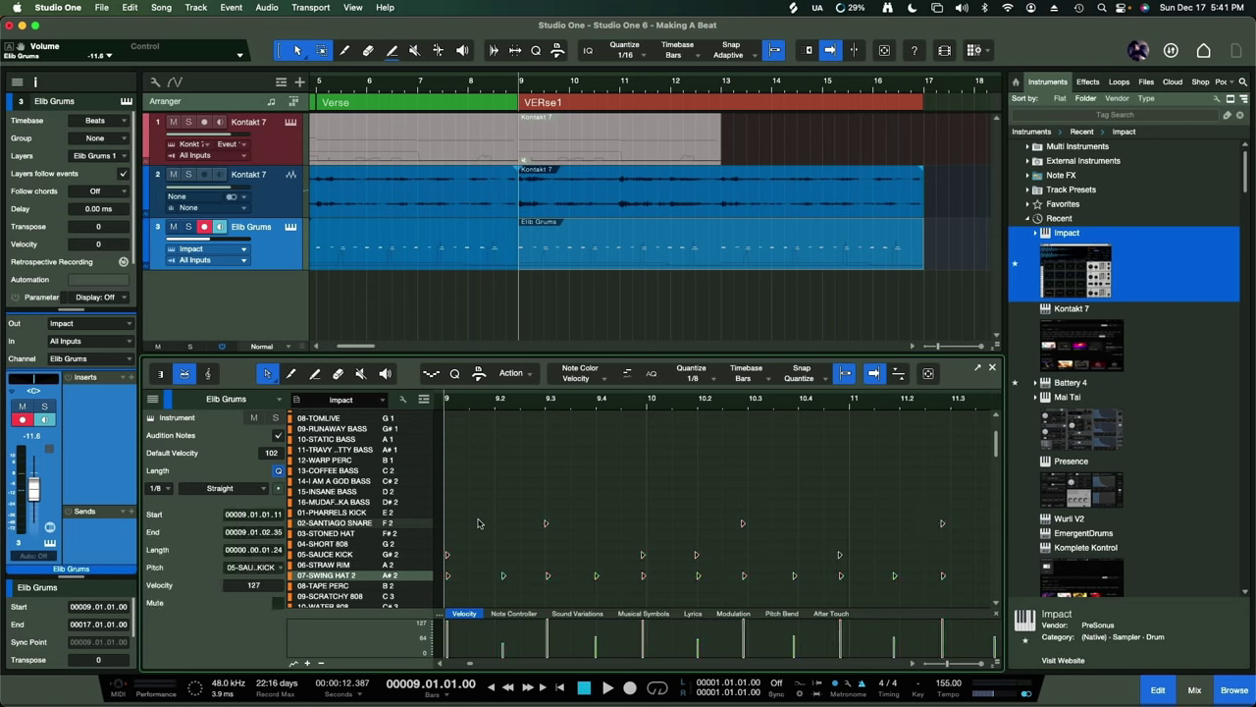
key("alt+q")
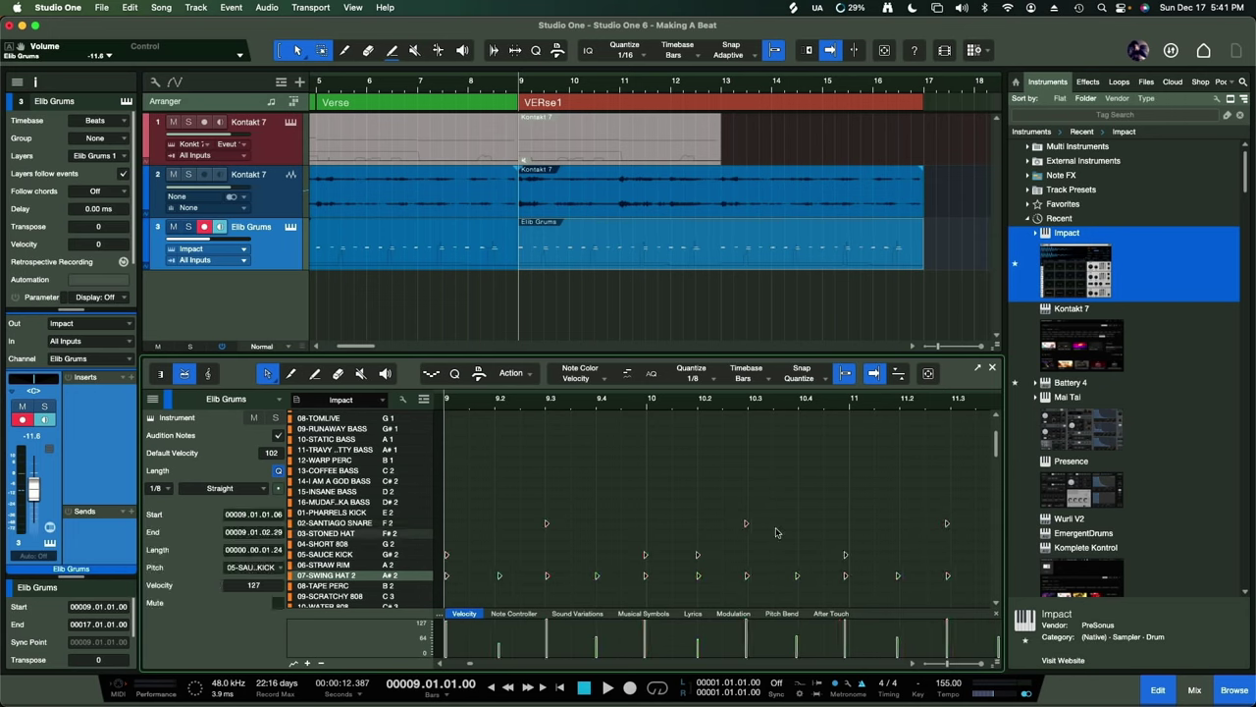
key("alt+q")
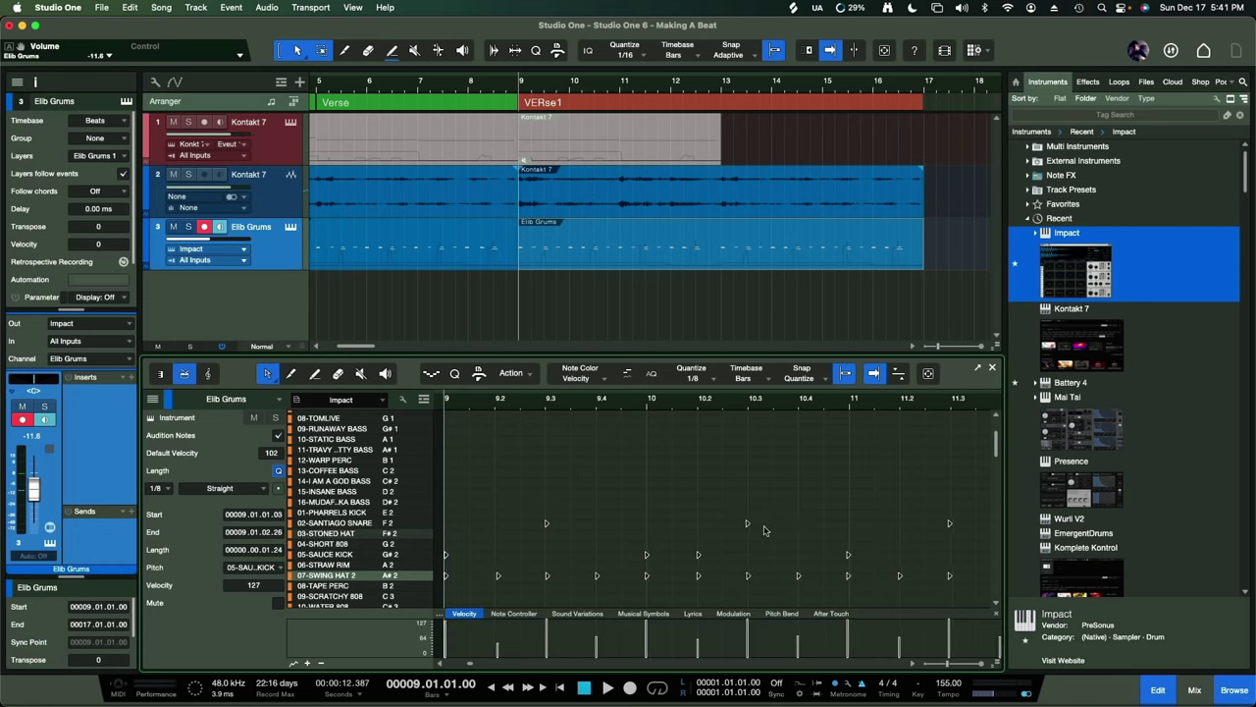
- Quantize all notes in the bar-4 drum part at 50%, then return to the bar 9 part
left_click(493, 266)
left_click(577, 523)
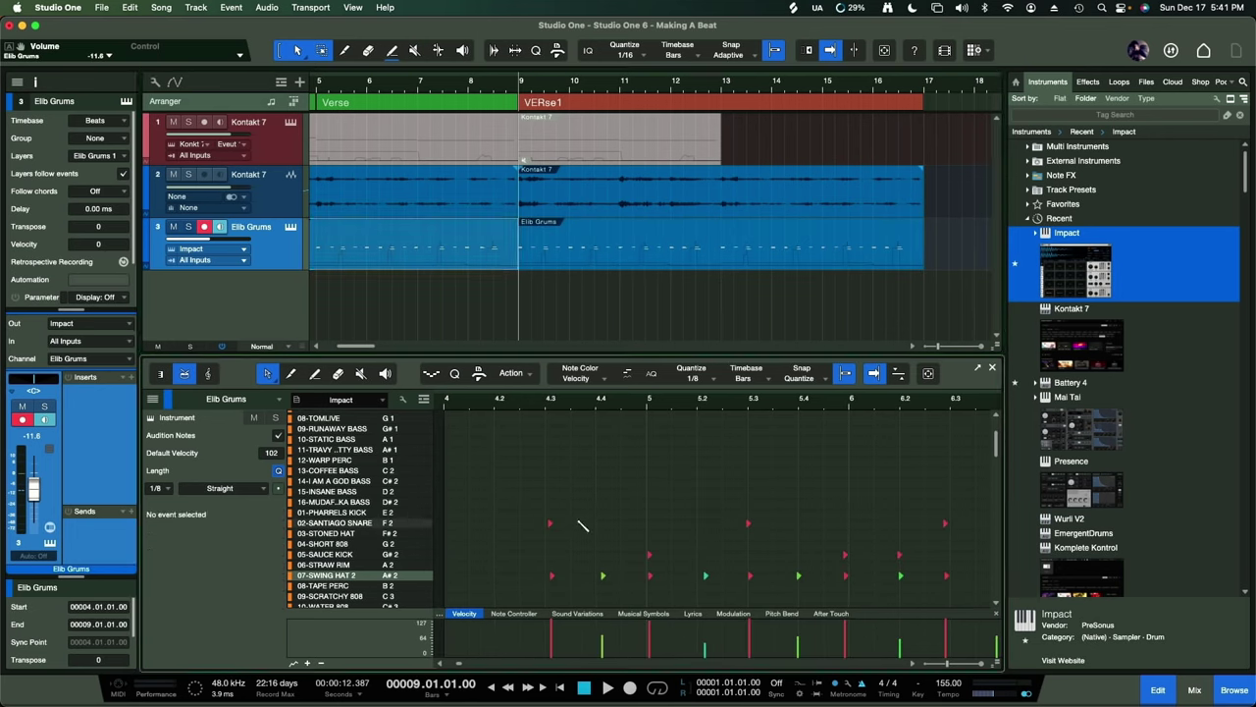
key("super+a")
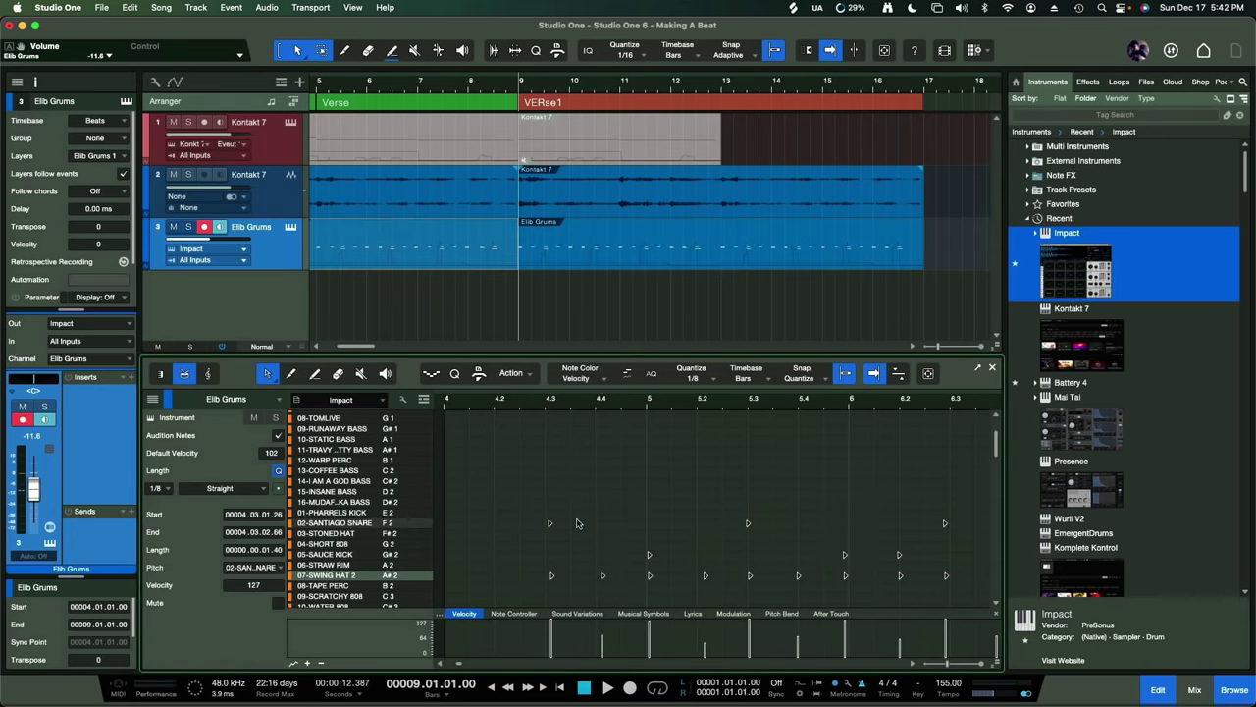
key("alt+q")
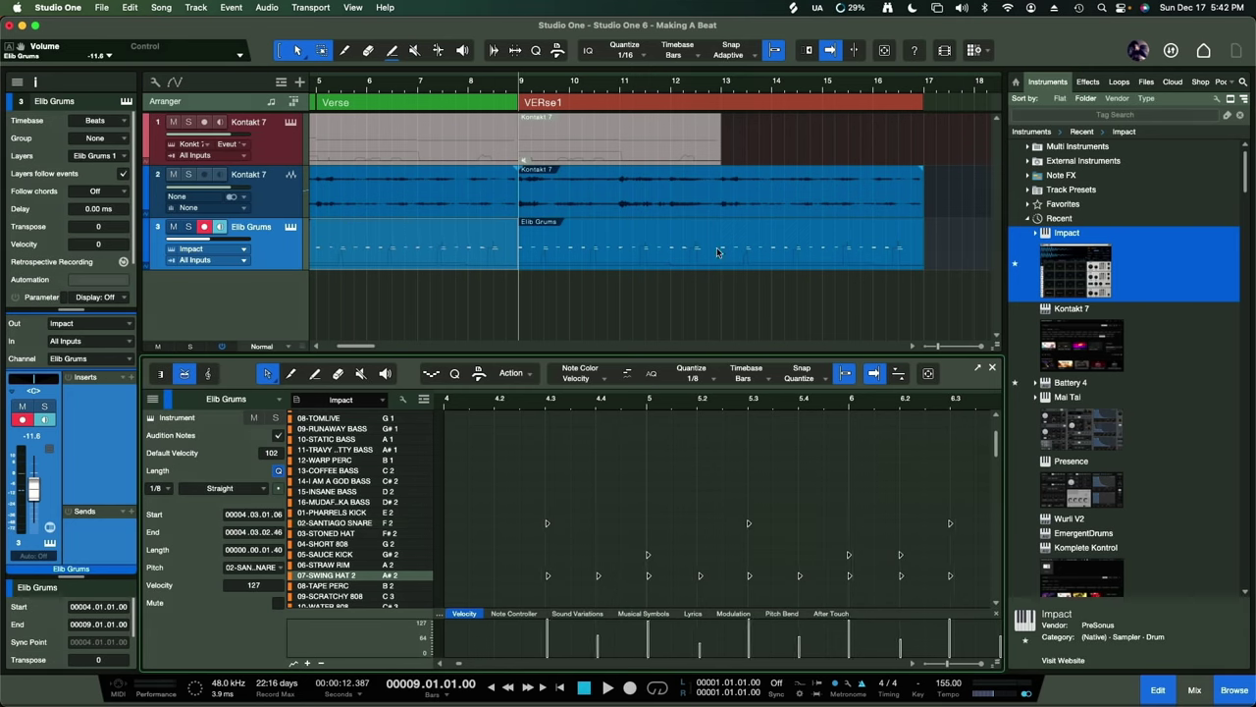
left_click(645, 260)
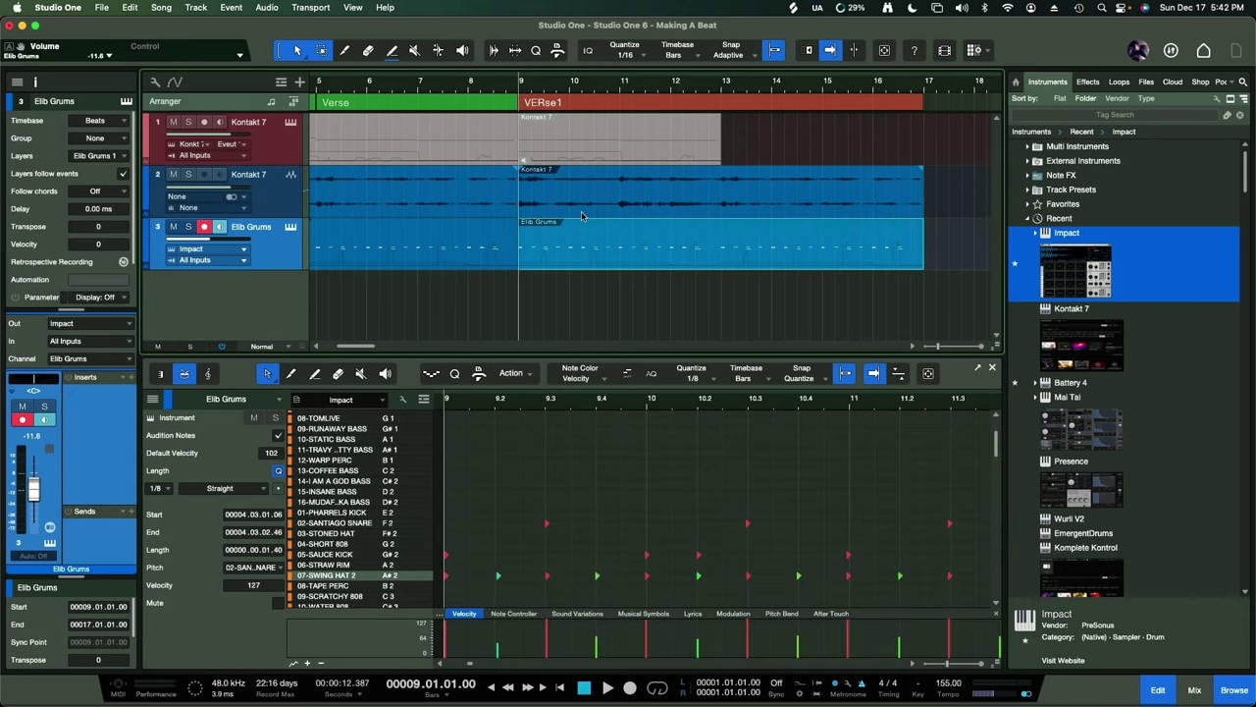
scroll(628, 432, "right", 2)
- Play the beat from bar 9 and scroll the editor to review the drum pattern
key("space")
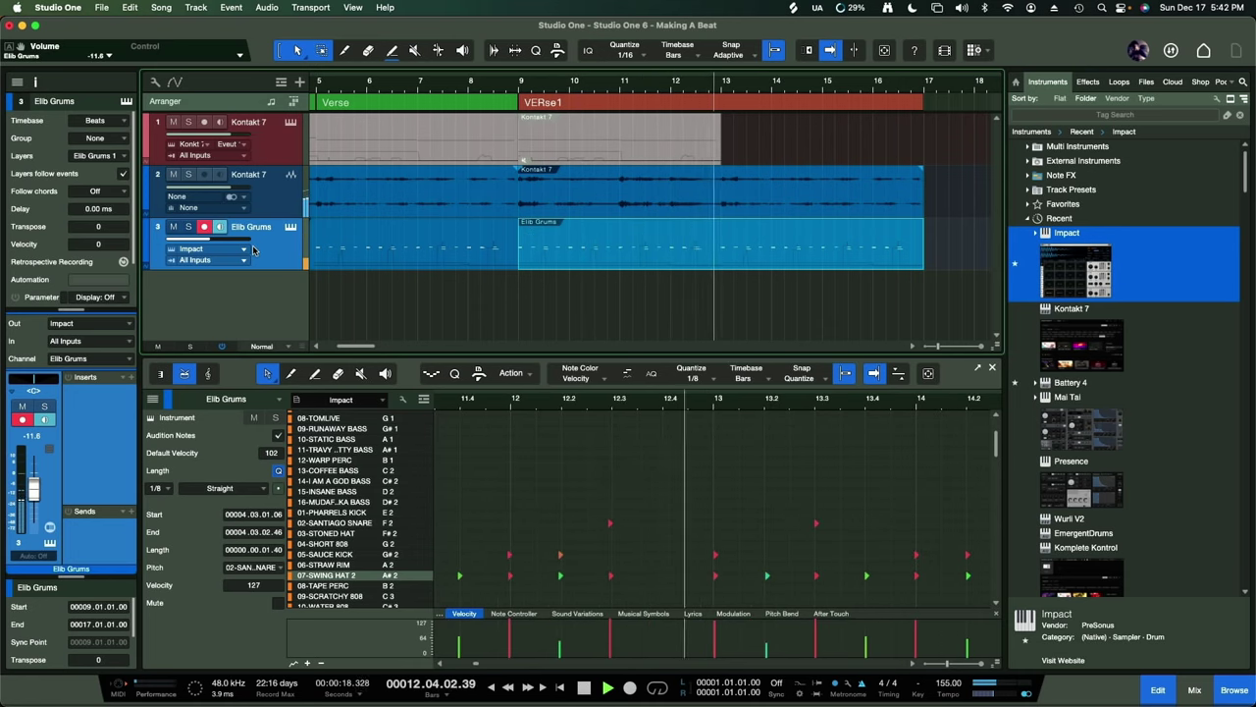
key("space")
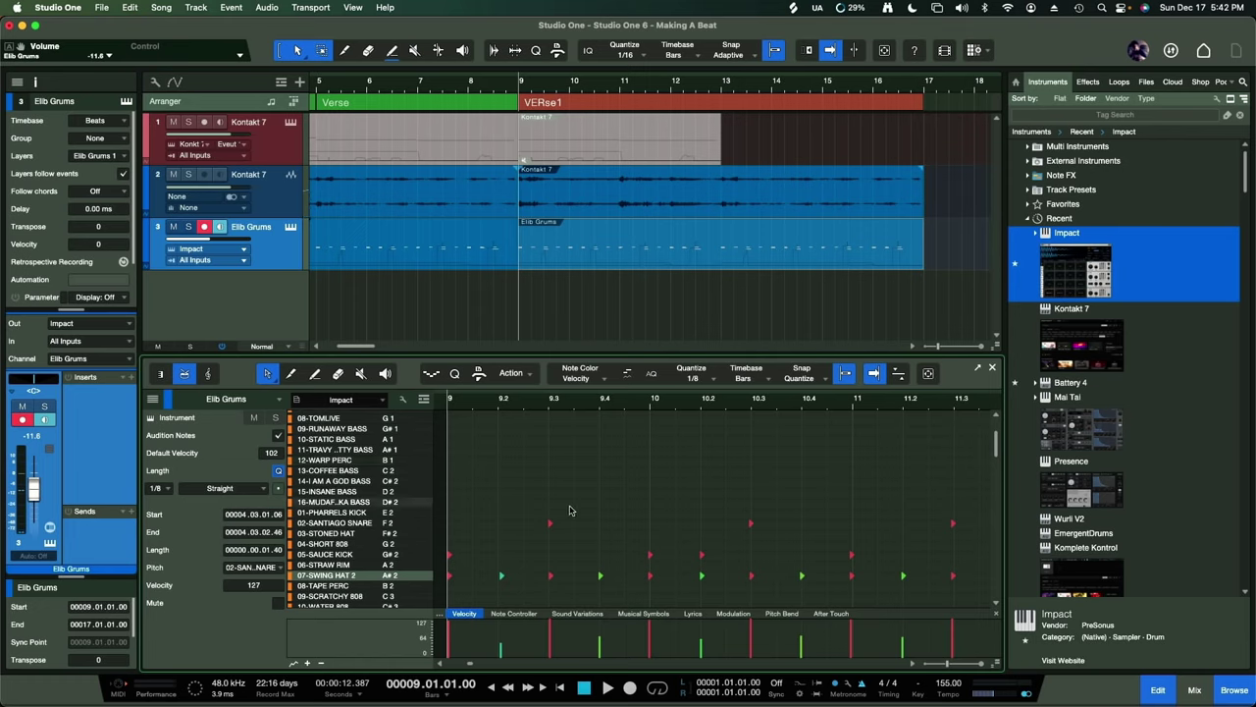
scroll(570, 510, "right", 5)
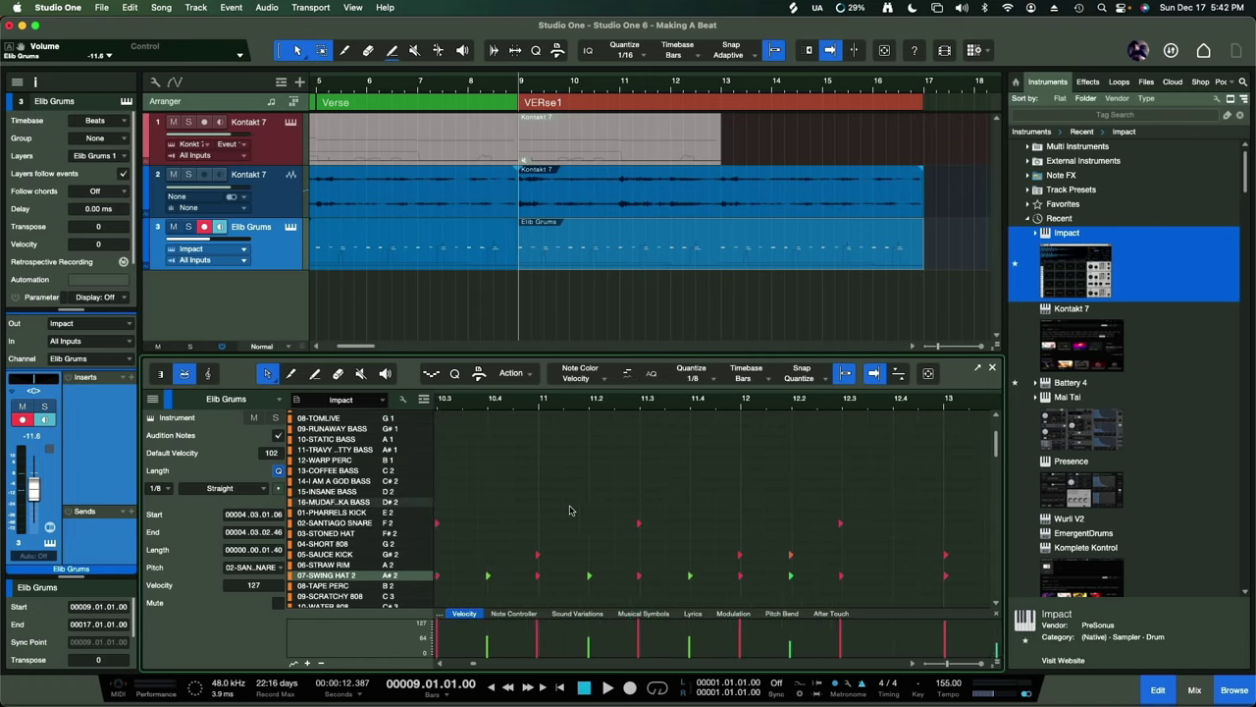
scroll(570, 510, "left", 2)
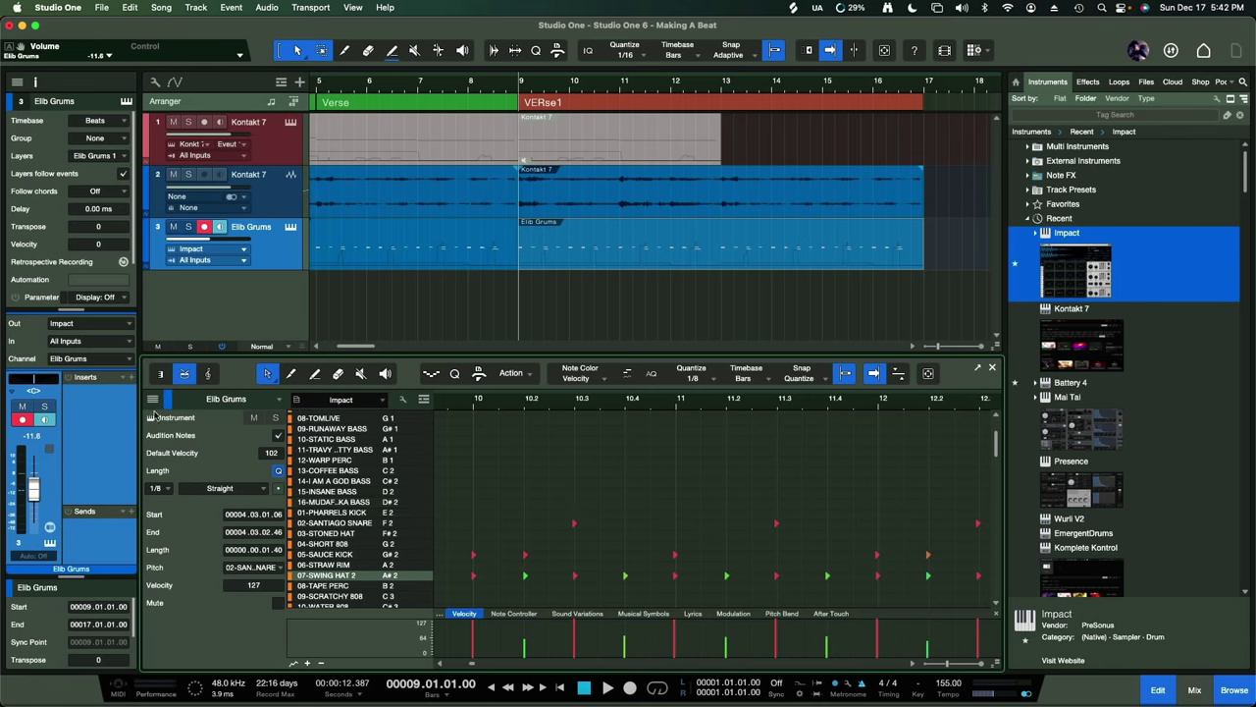
left_click(163, 375)
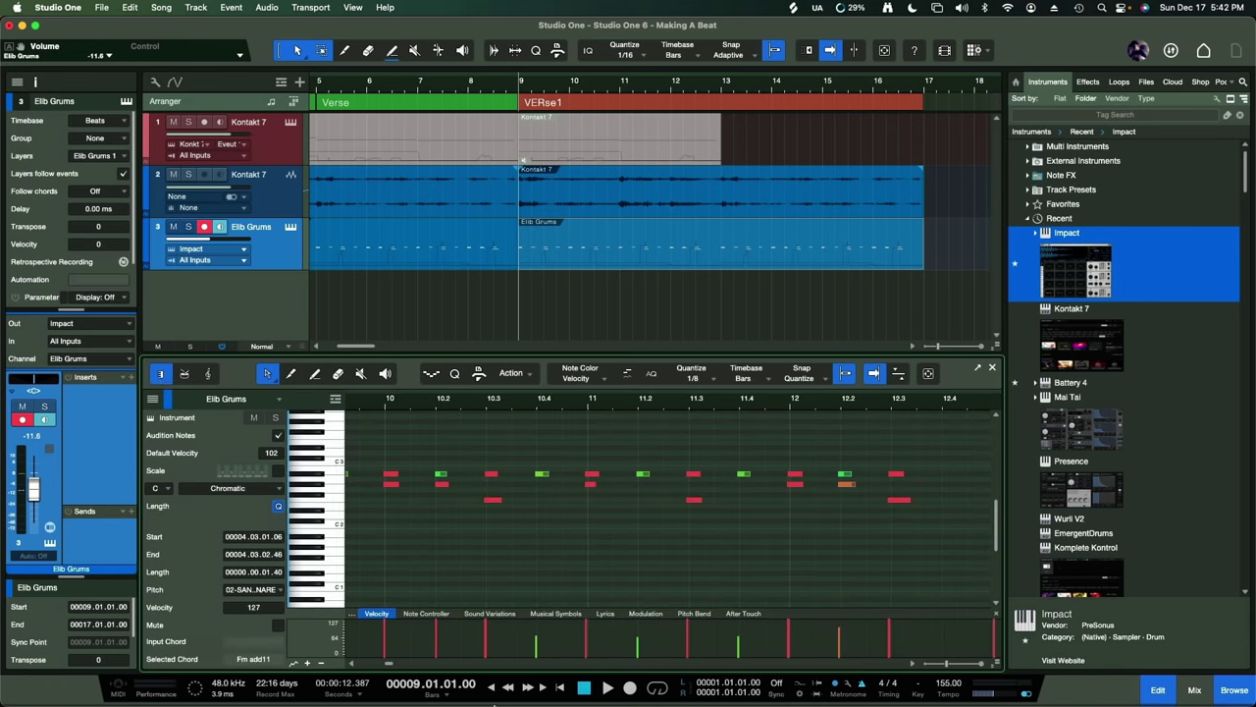
left_click(185, 375)
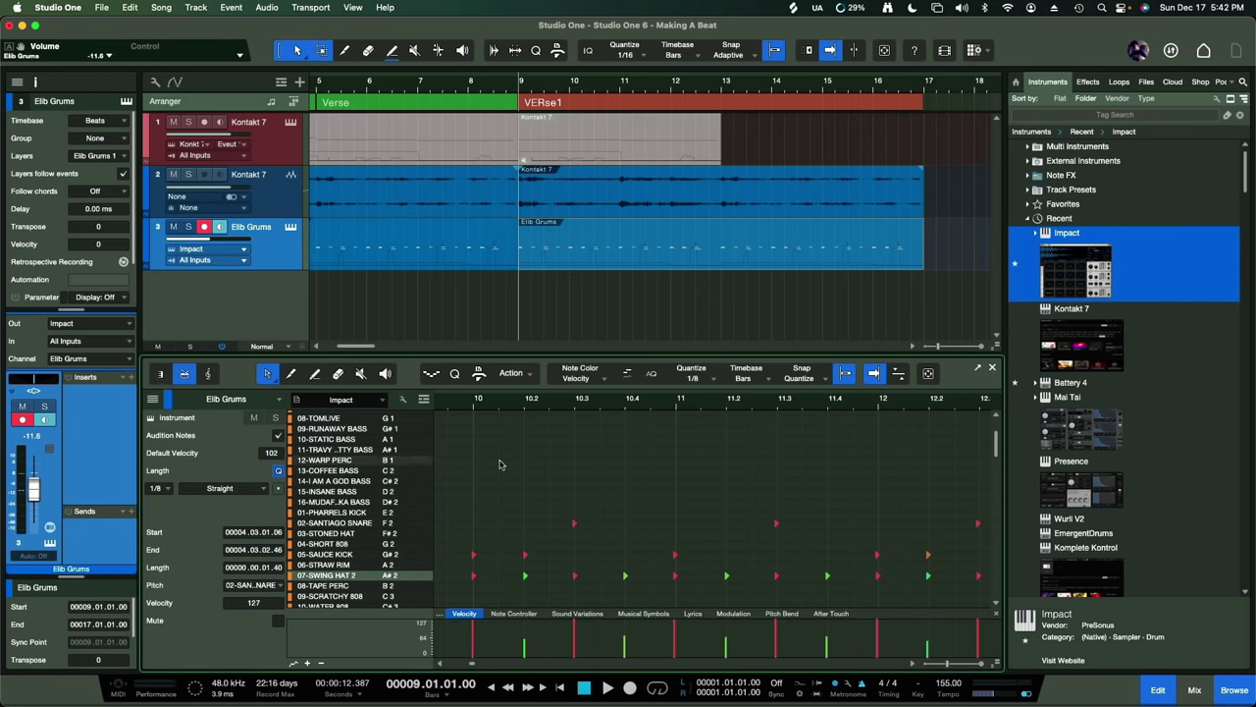
key("shift+d")
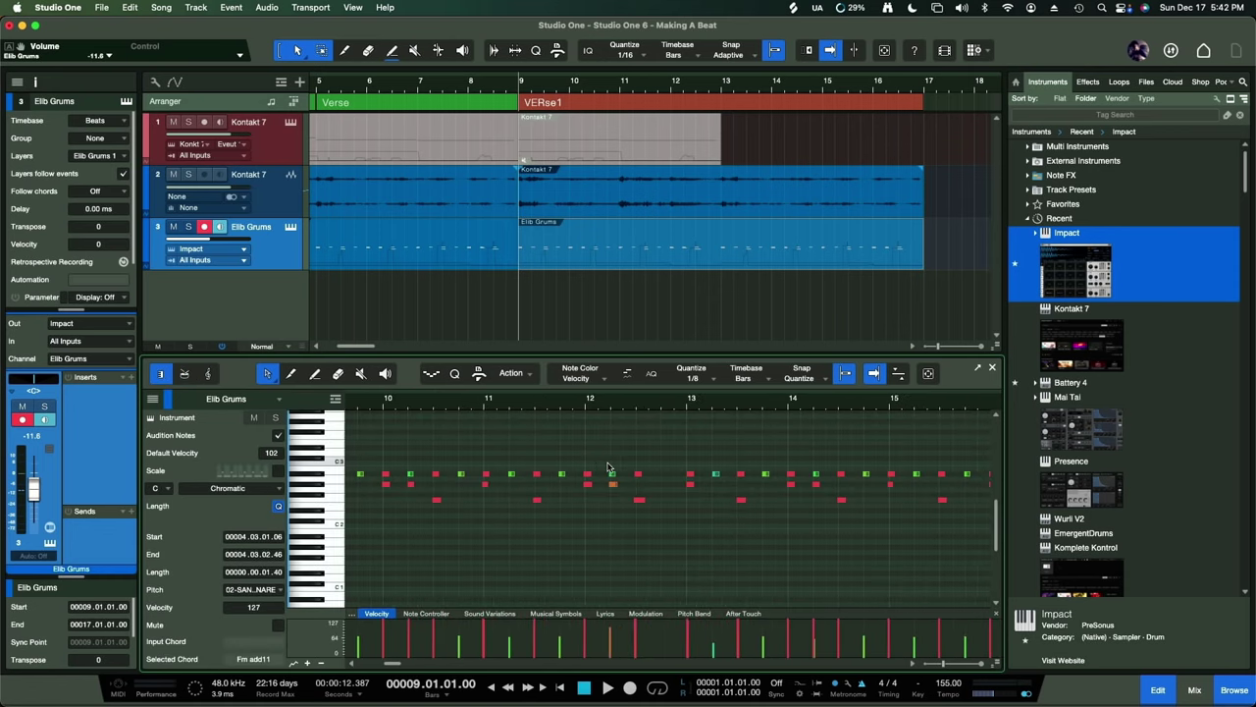
scroll(608, 467, "left", 1)
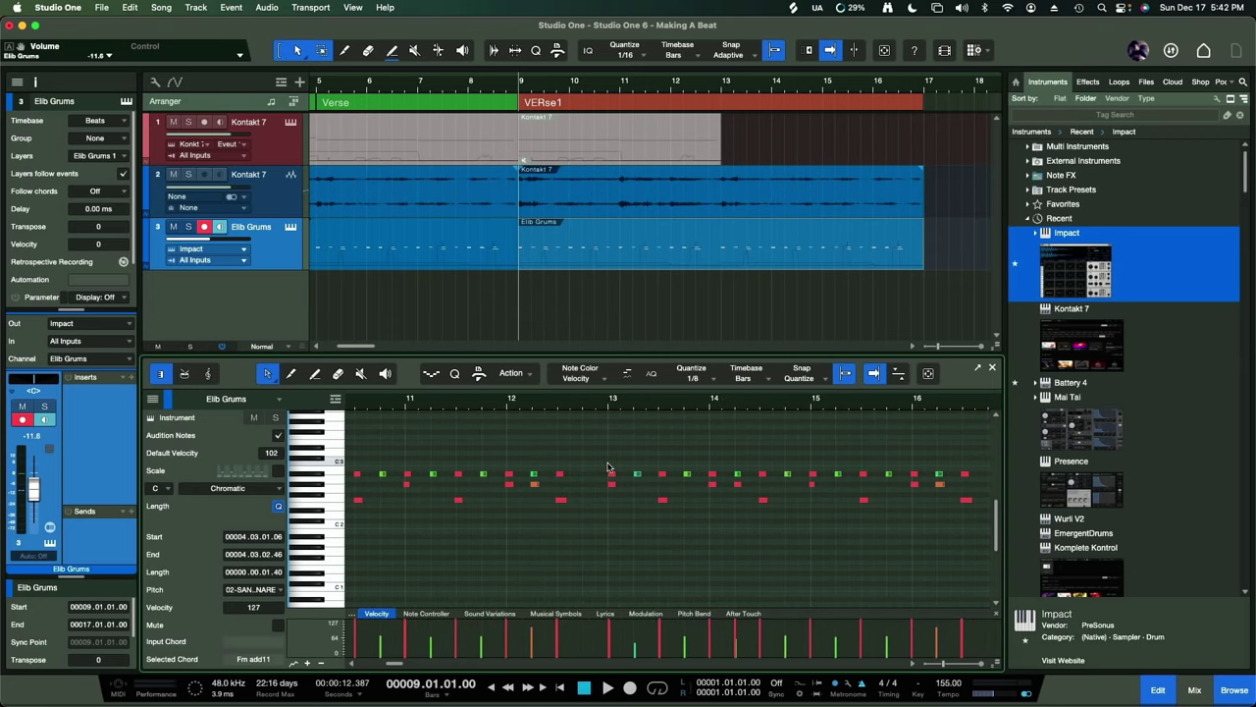
key("space")
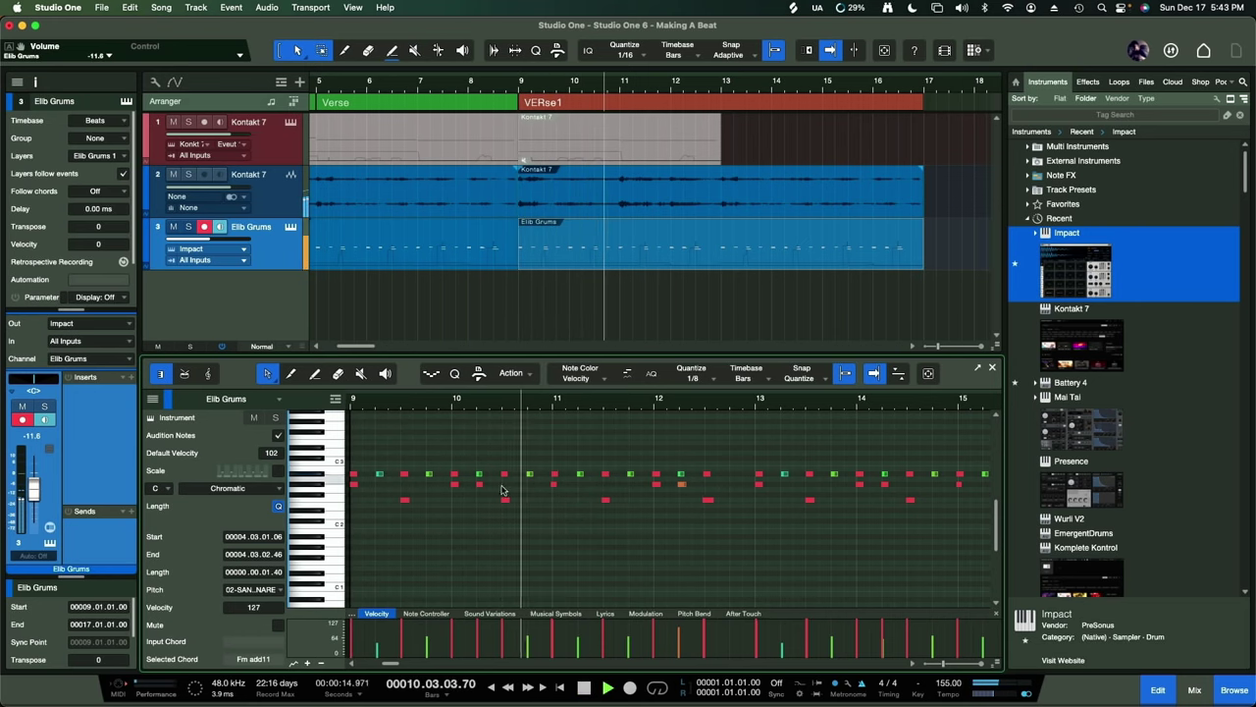
key("space")
key("space")
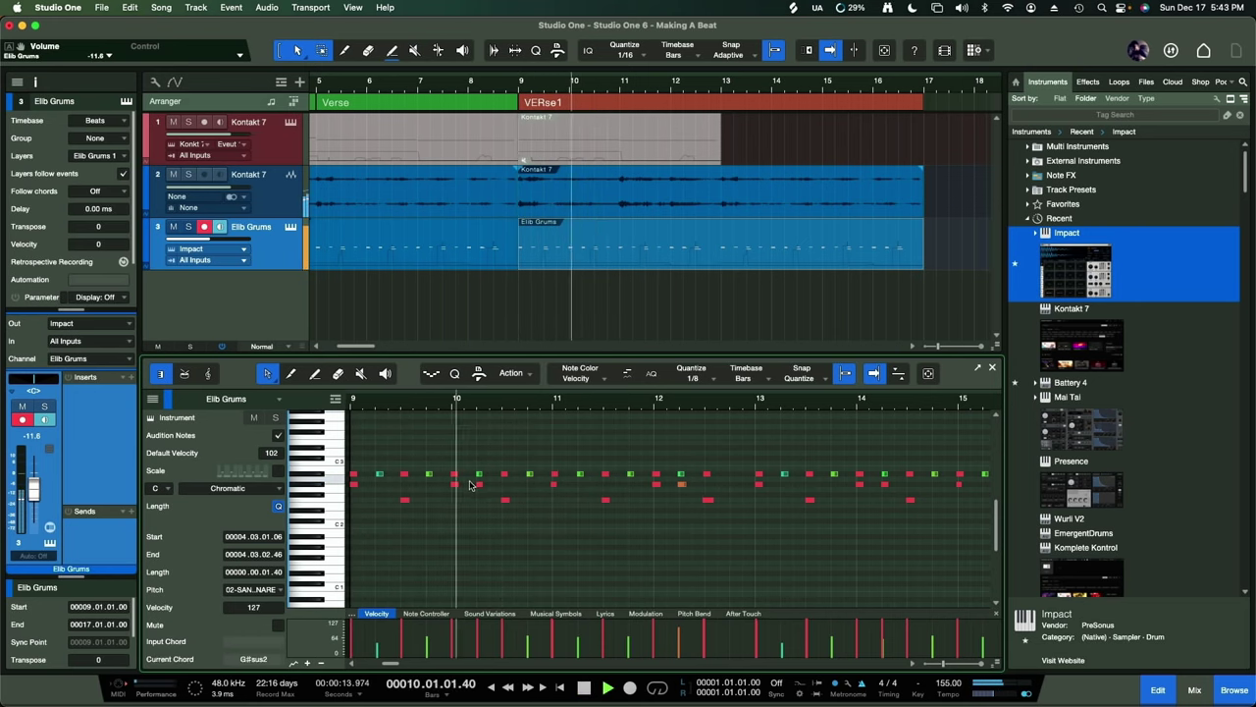
- Add a 05-SAUCE KICK hit at beat 10.2 and nudge it slightly late
key("space")
left_click(479, 475)
left_click(479, 484)
key("shift+e")
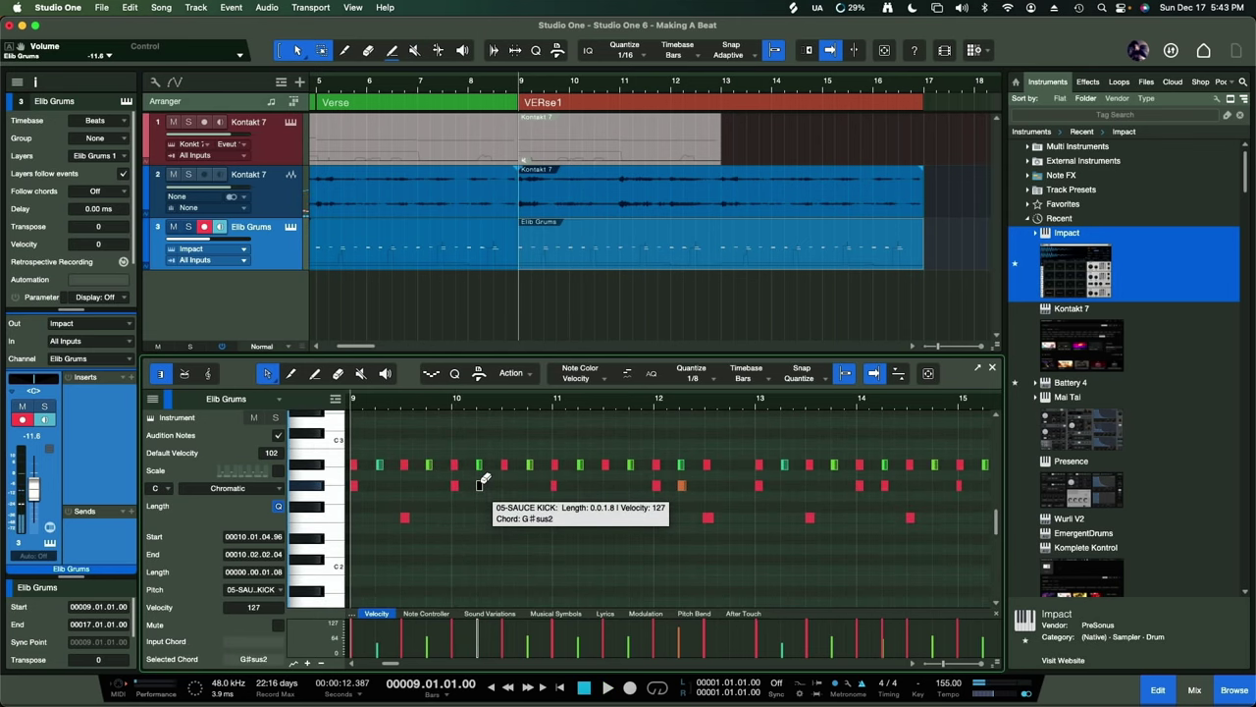
key("e")
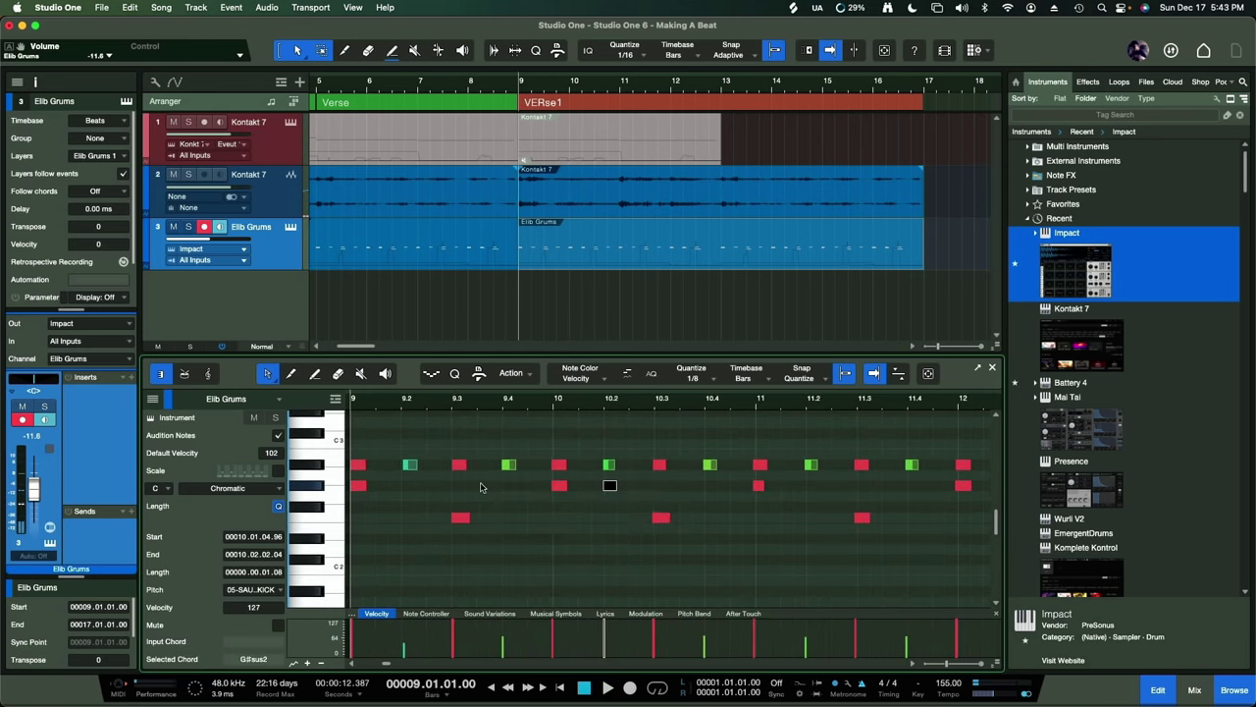
left_click(611, 487)
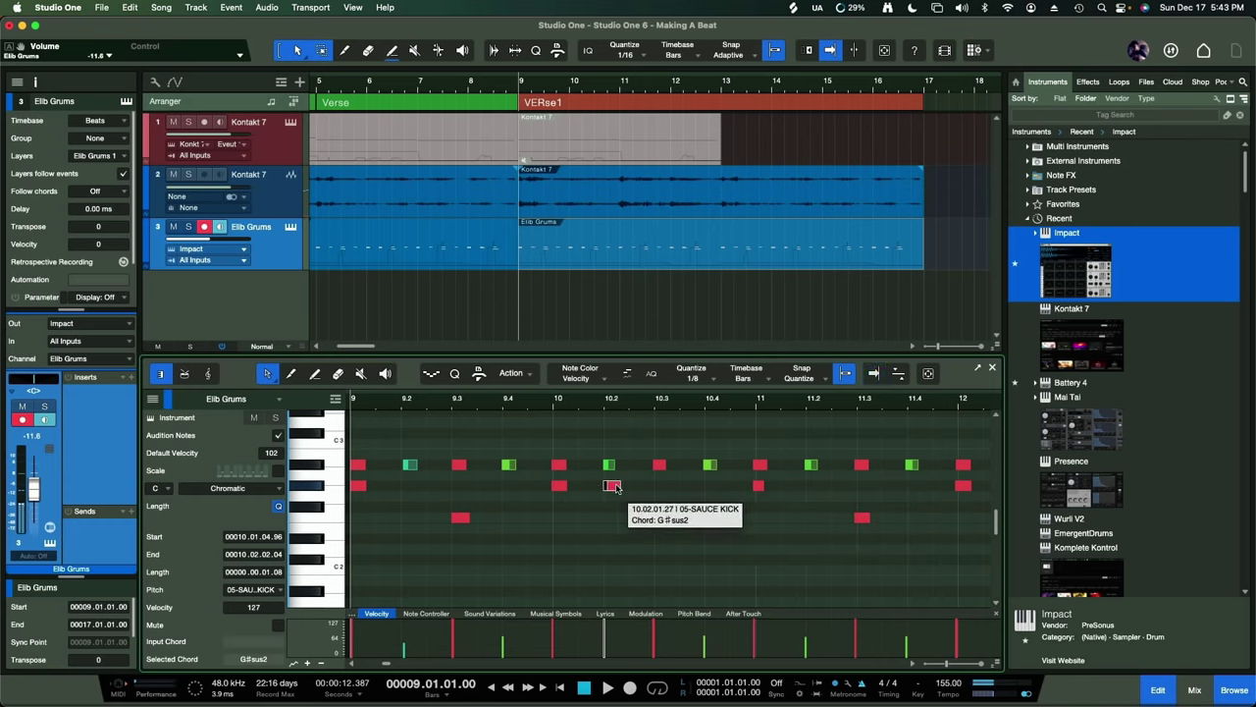
key("space")
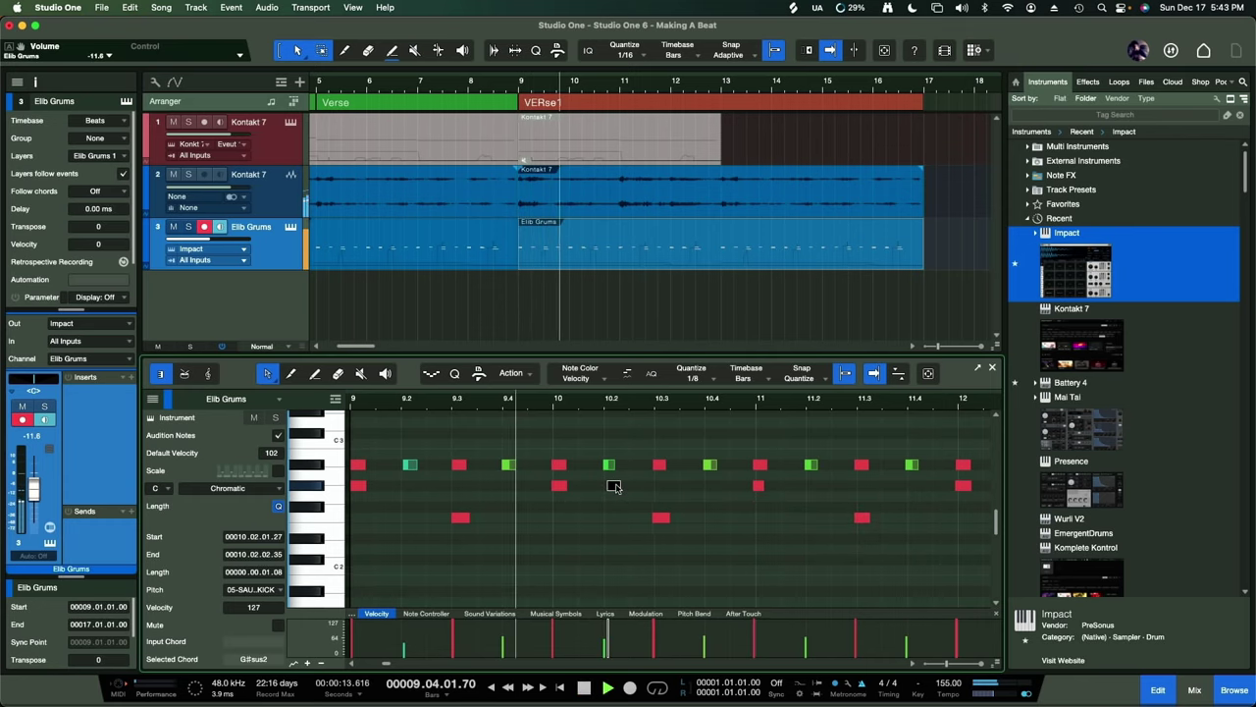
key("space")
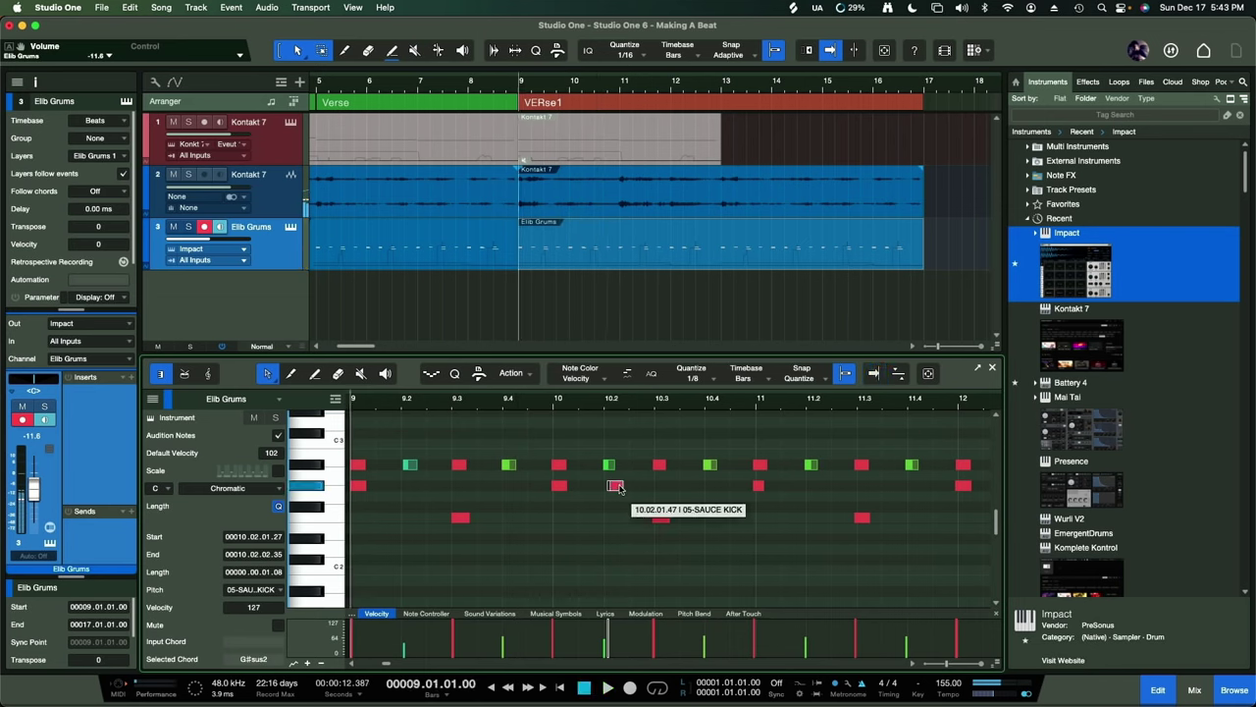
left_click_drag(620, 487, 622, 488)
key("space")
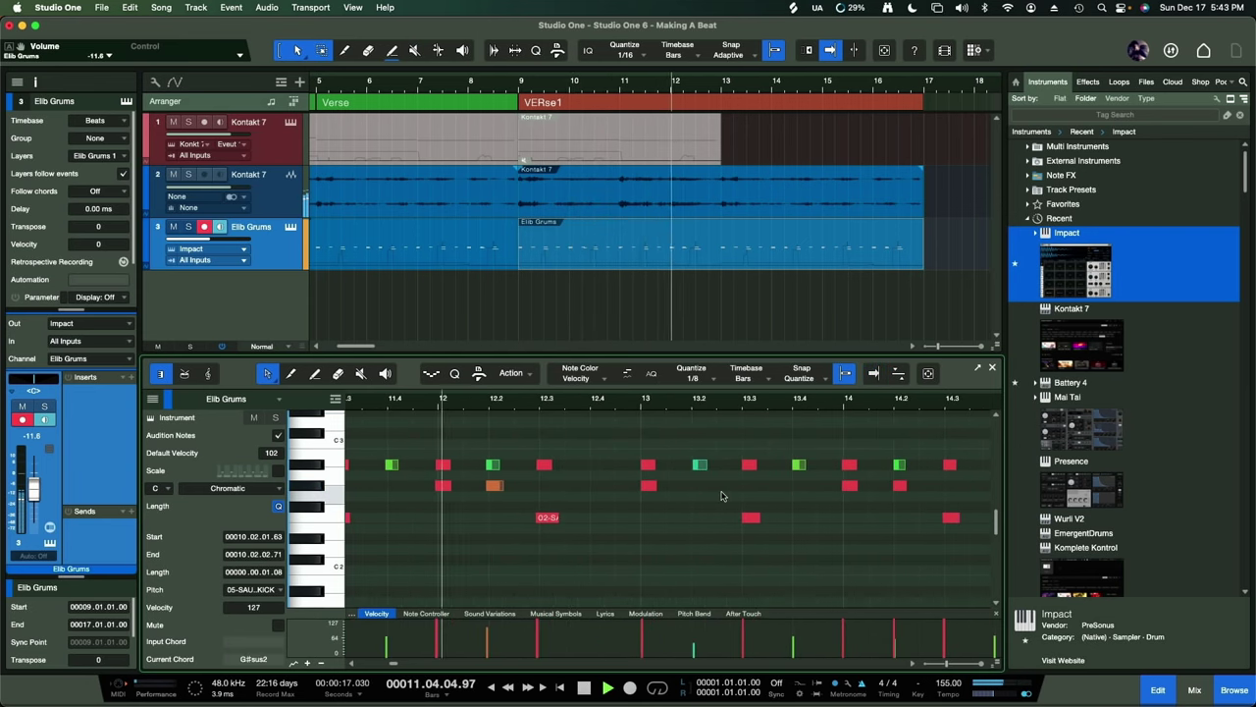
- Shift the kick near beat 12.2 slightly later and hide the Browser
left_click(498, 489)
key("space")
left_click_drag(498, 494, 511, 488)
key("space")
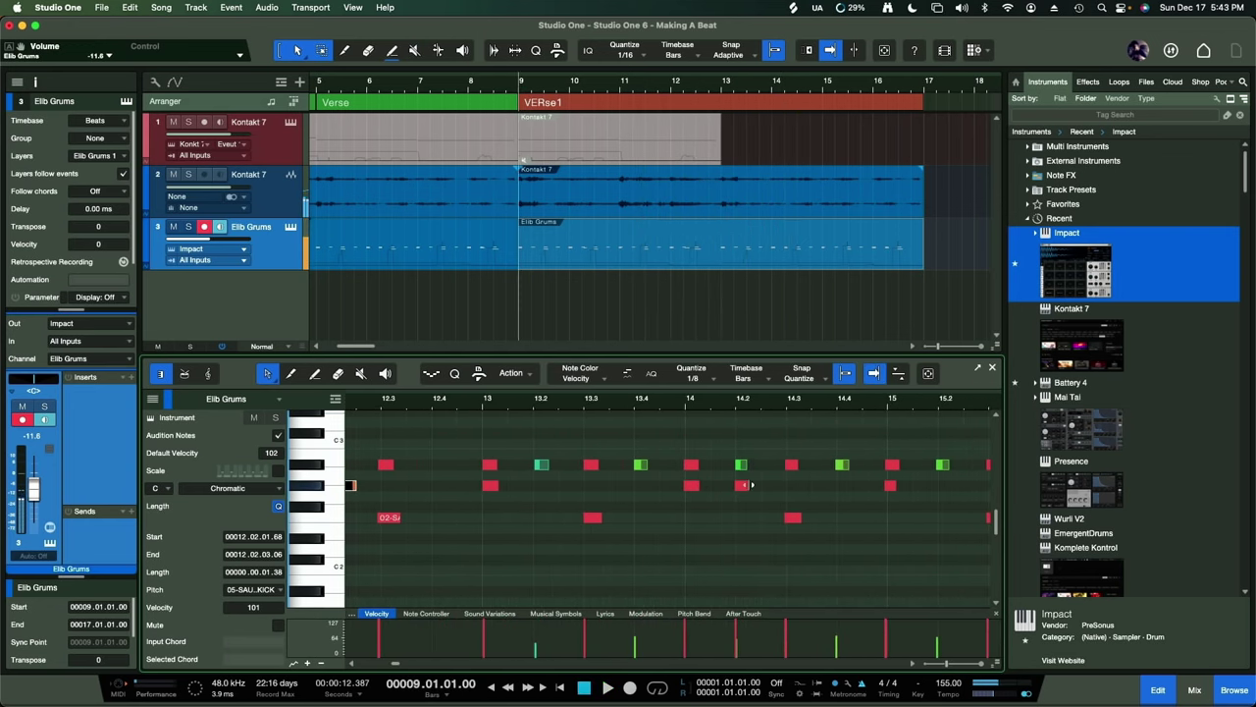
key("space")
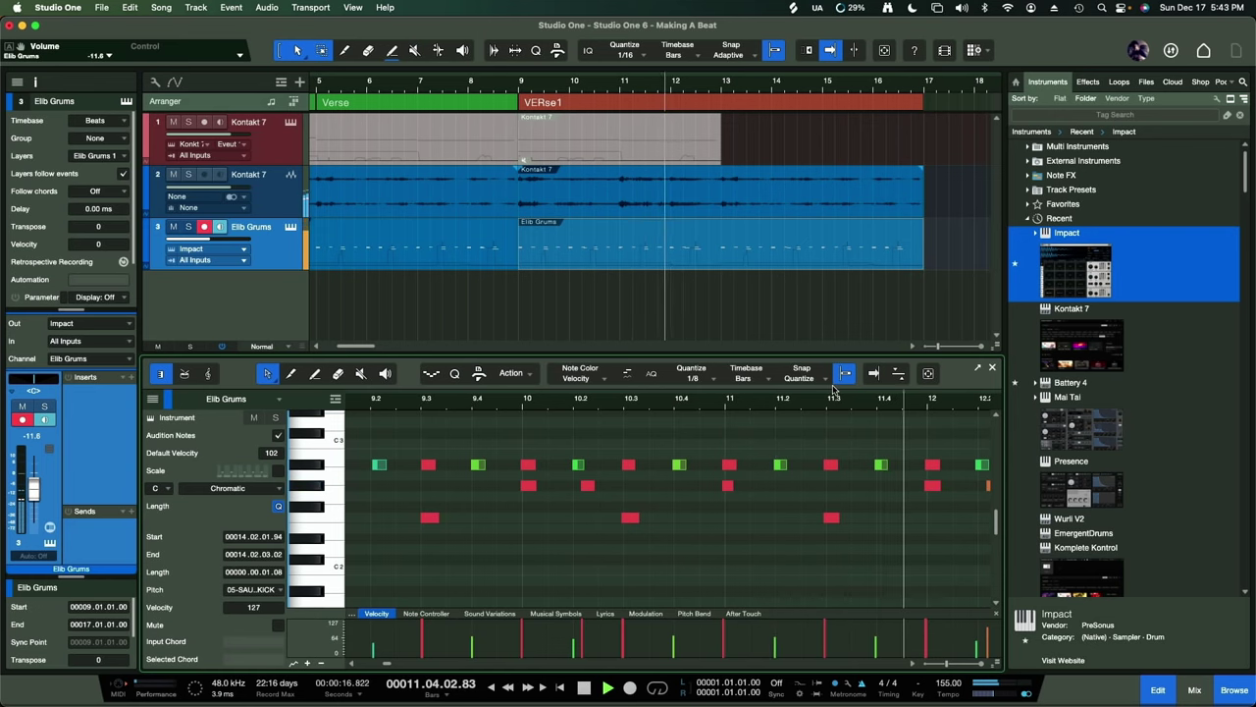
key("F5")
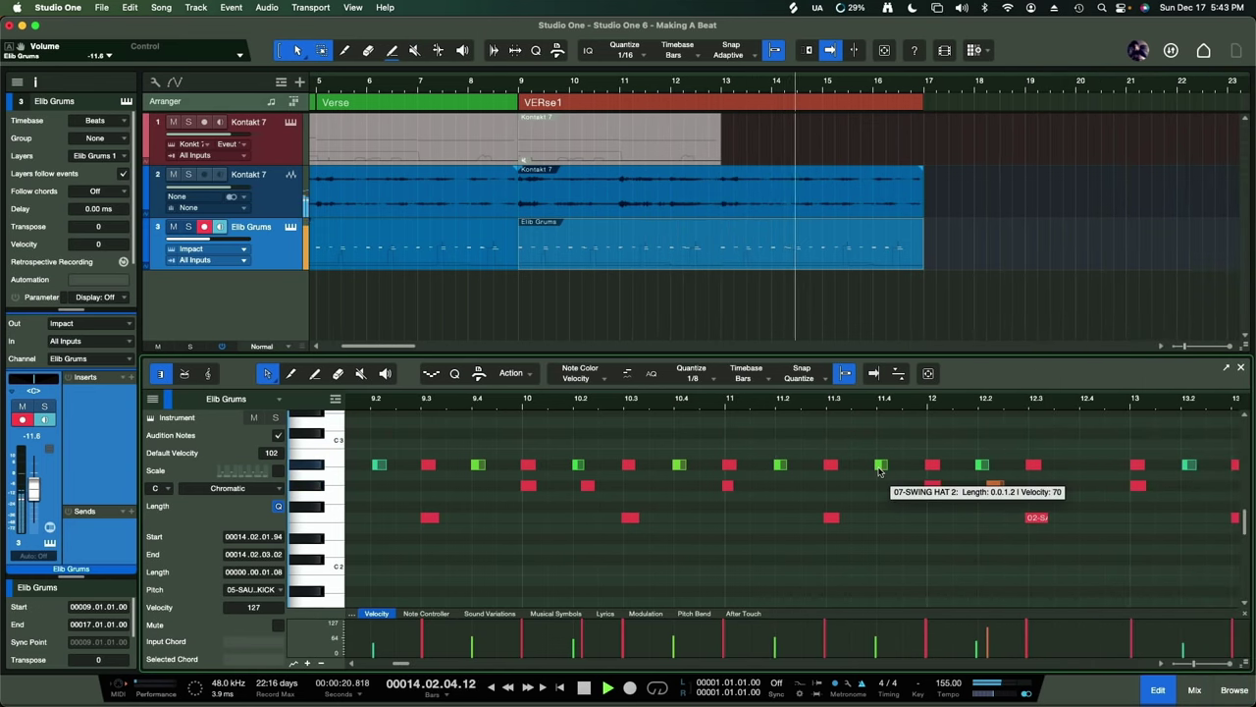
- Nudge the kick near 14.2 slightly later, auditioning from bar 13
left_click(874, 373)
key("space")
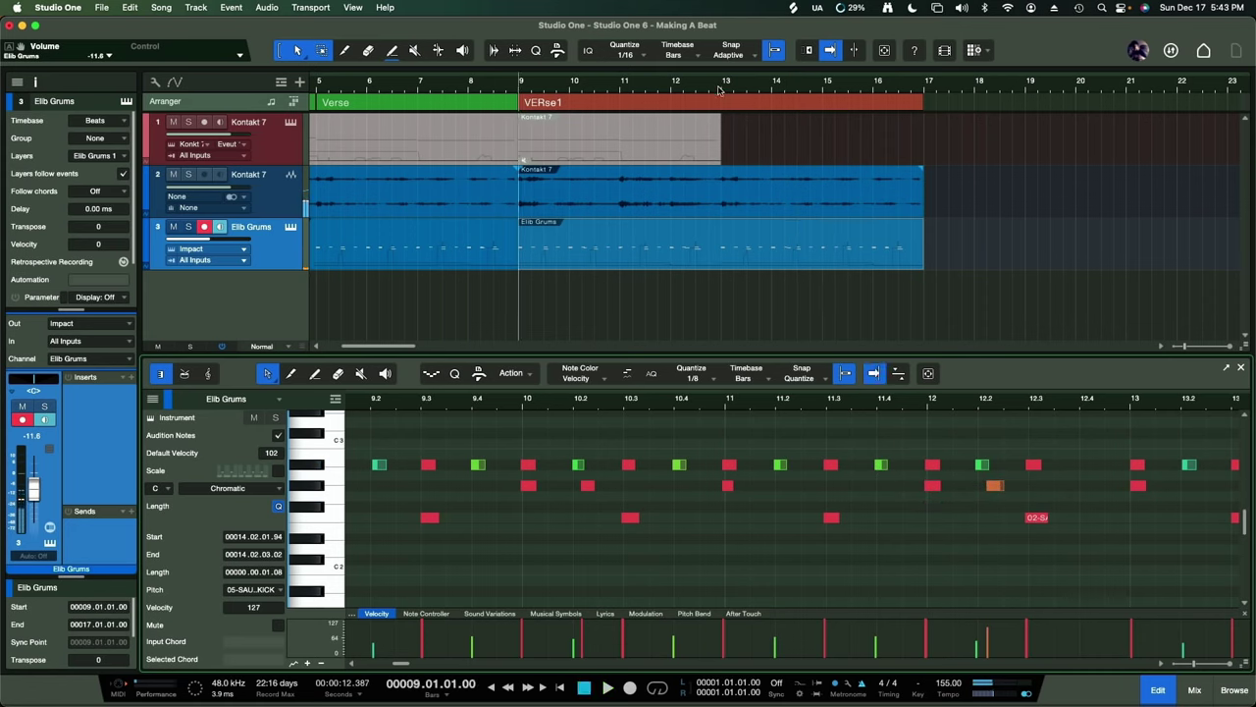
left_click(723, 89)
key("space")
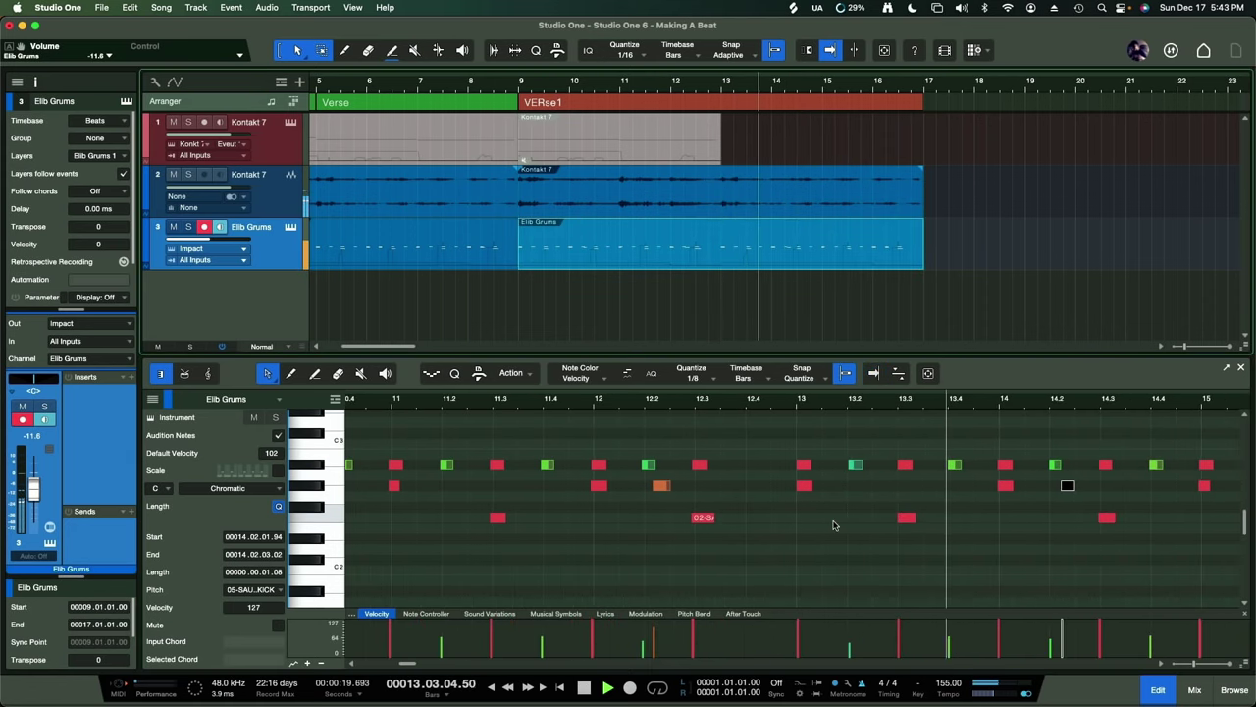
key("space")
key("space")
mouse_move(873, 487)
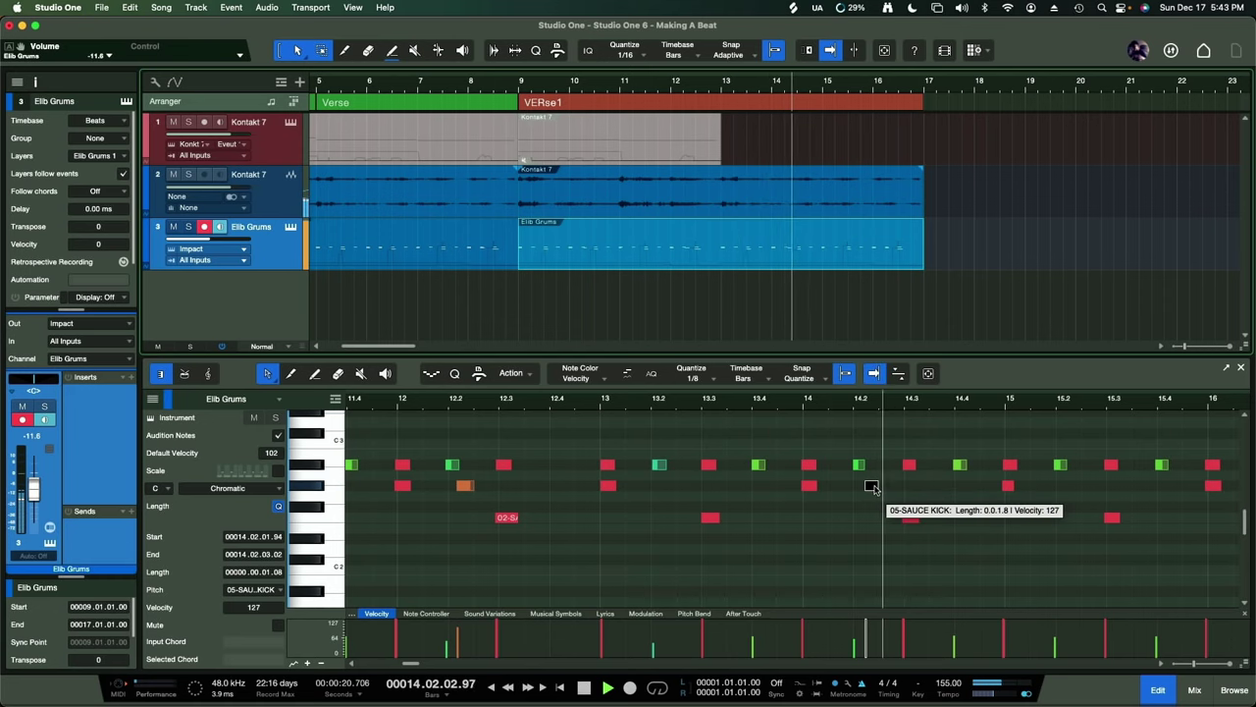
key("space")
left_click_drag(873, 487, 876, 488)
key("space")
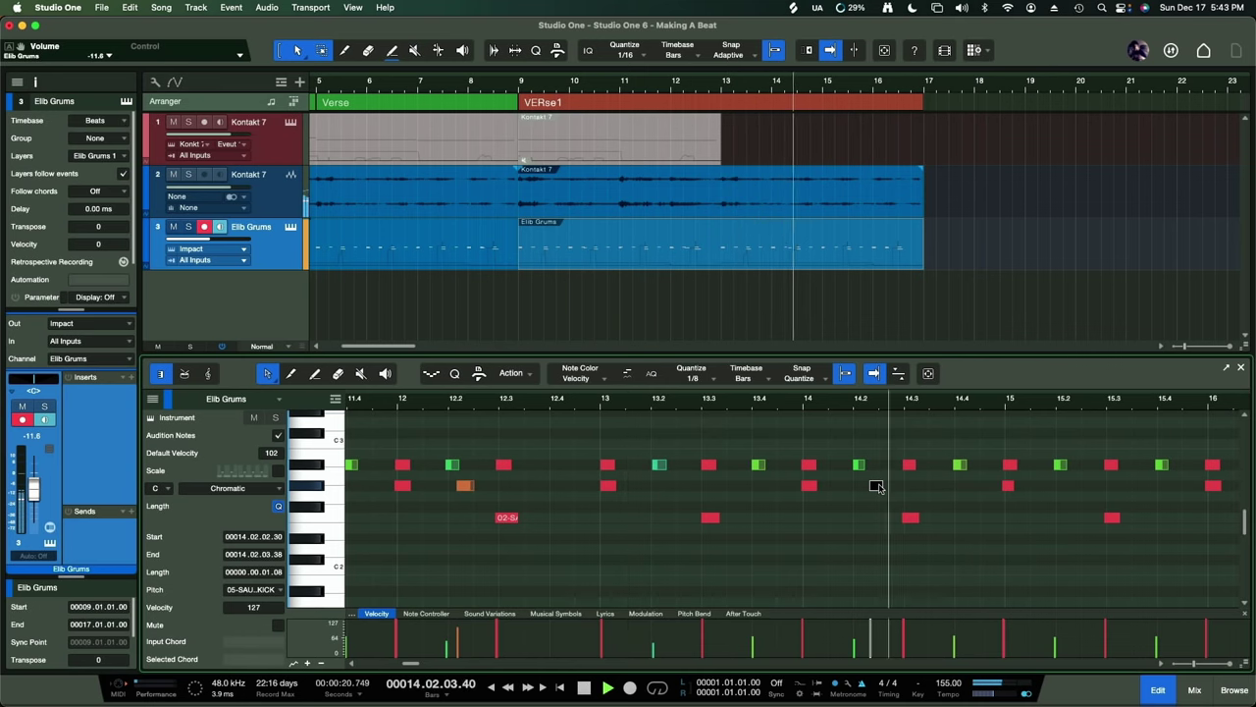
key("space")
key("space")
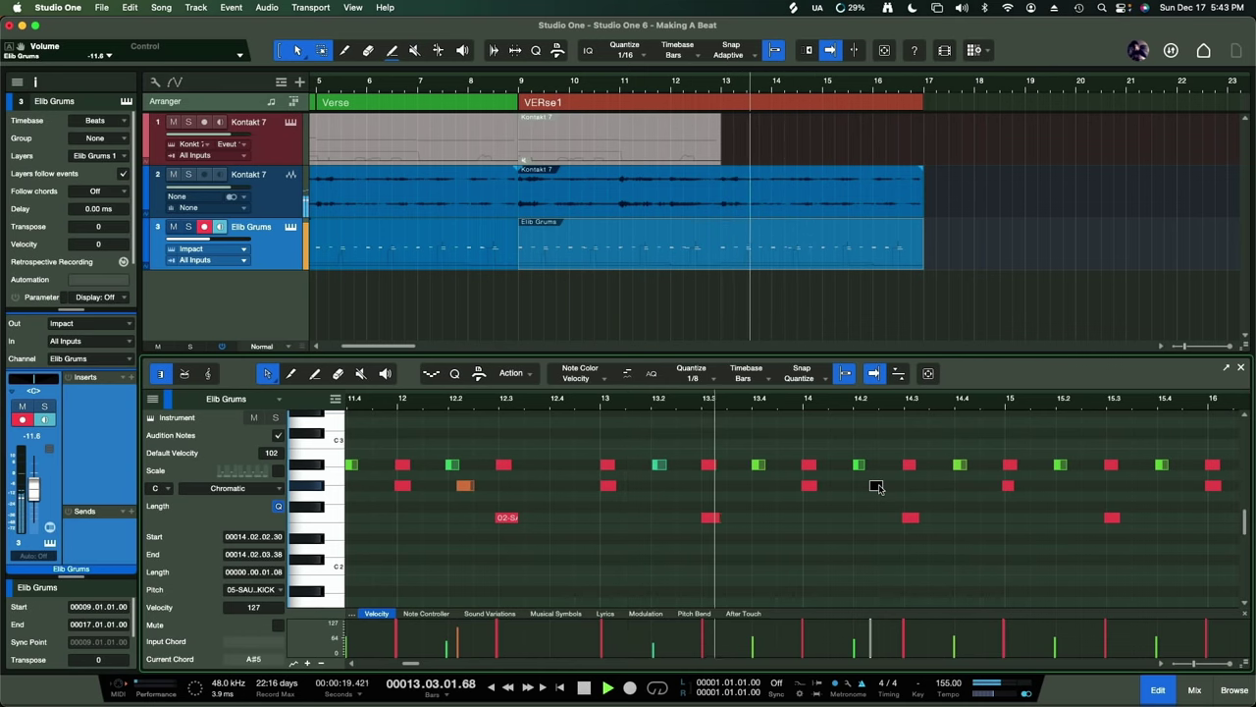
key("space")
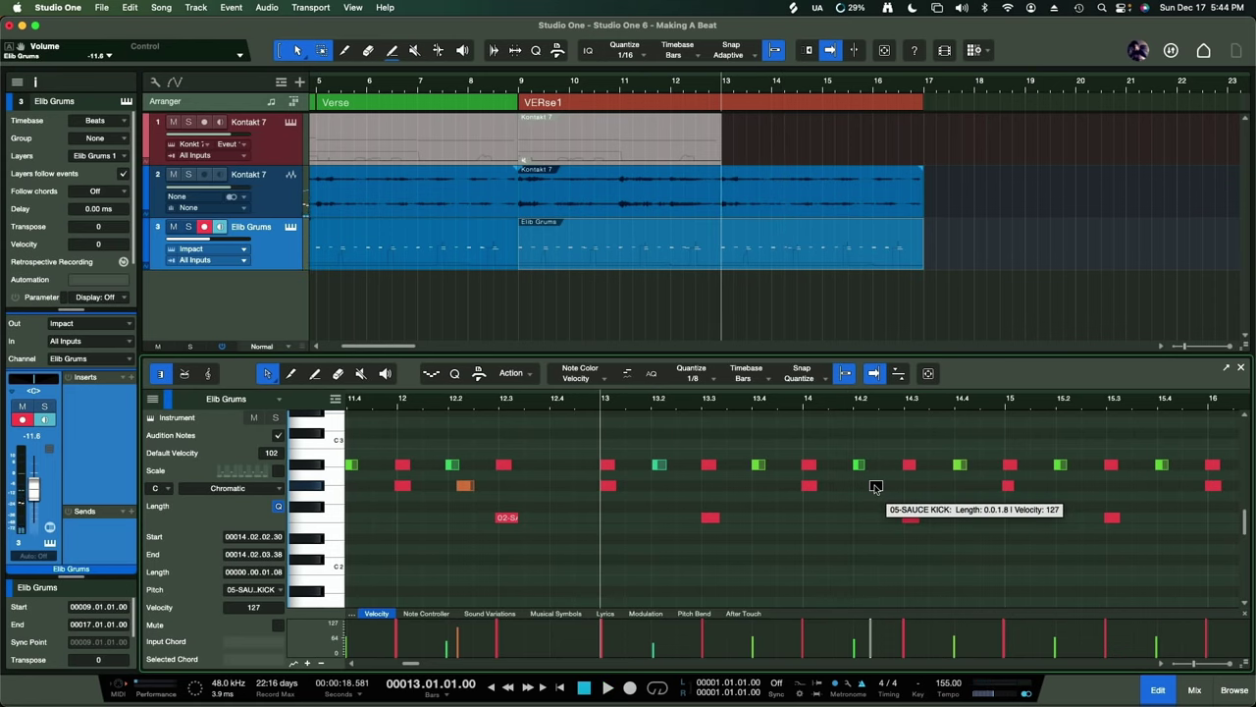
- Move the next 05-SAUCE KICK note slightly later, then pull it back a little earlier
key("f")
left_click(864, 464)
key("f")
key("space")
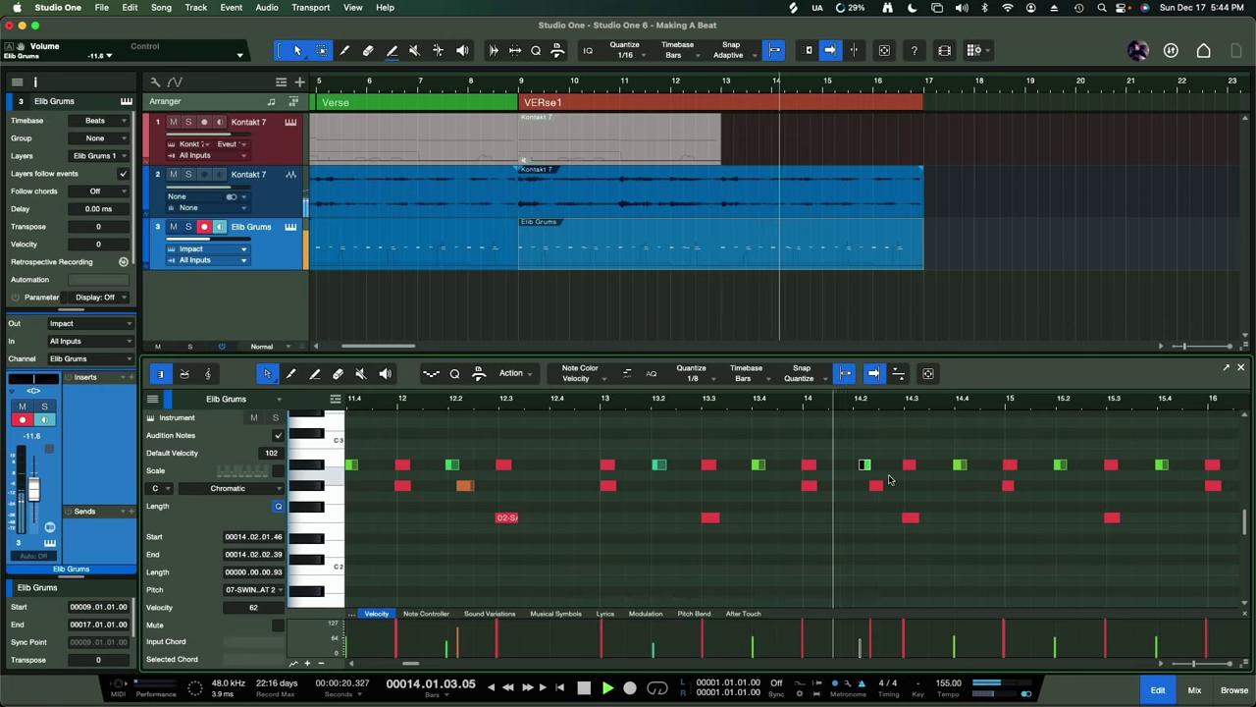
key("space")
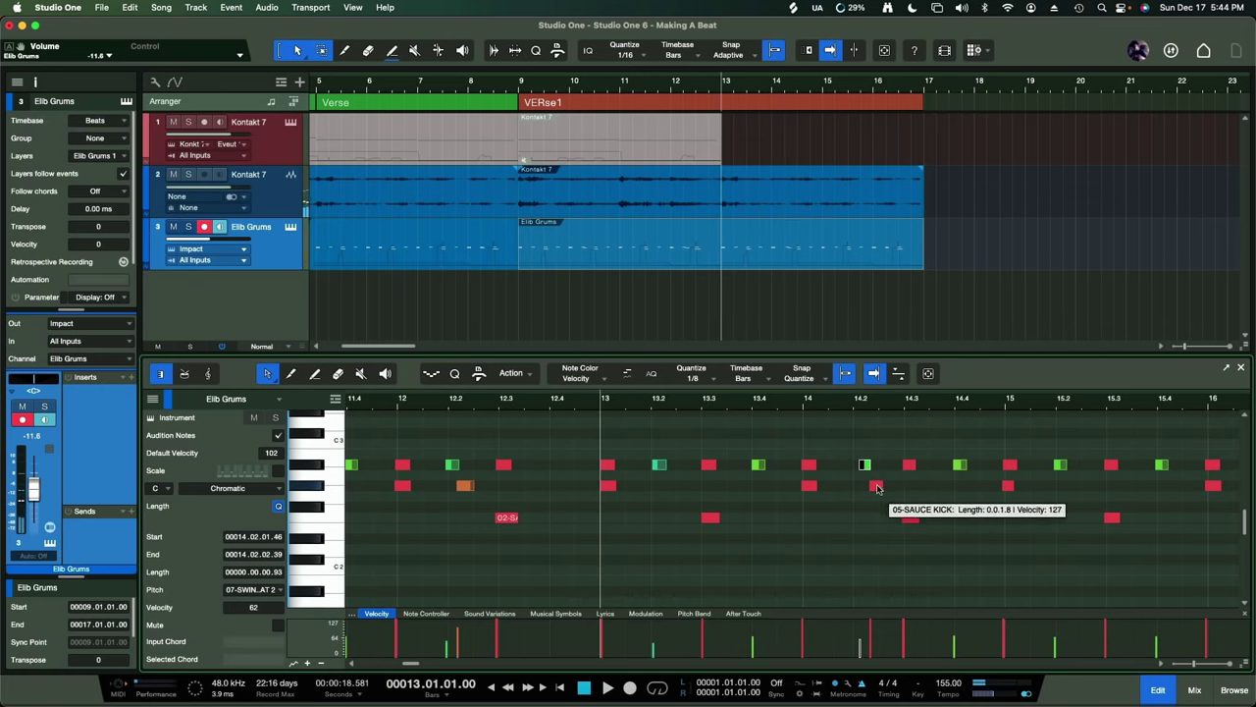
left_click_drag(878, 488, 883, 487)
key("space")
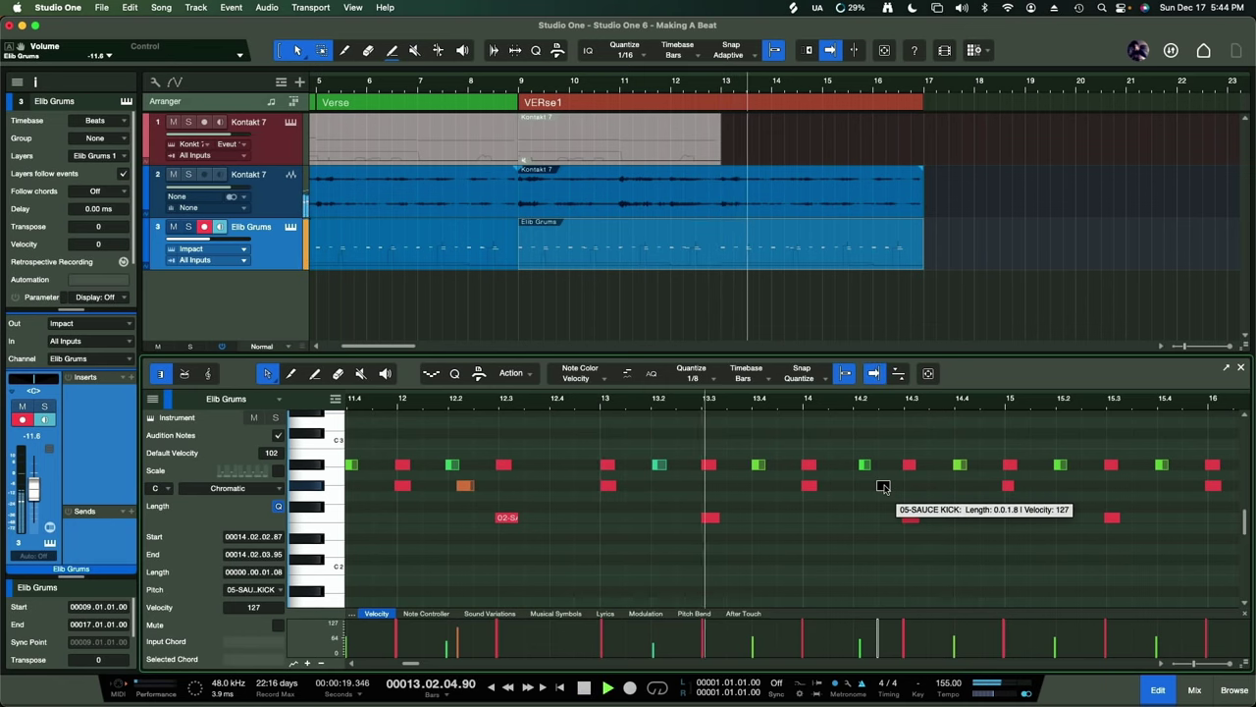
key("space")
left_click_drag(885, 489, 869, 488)
key("space")
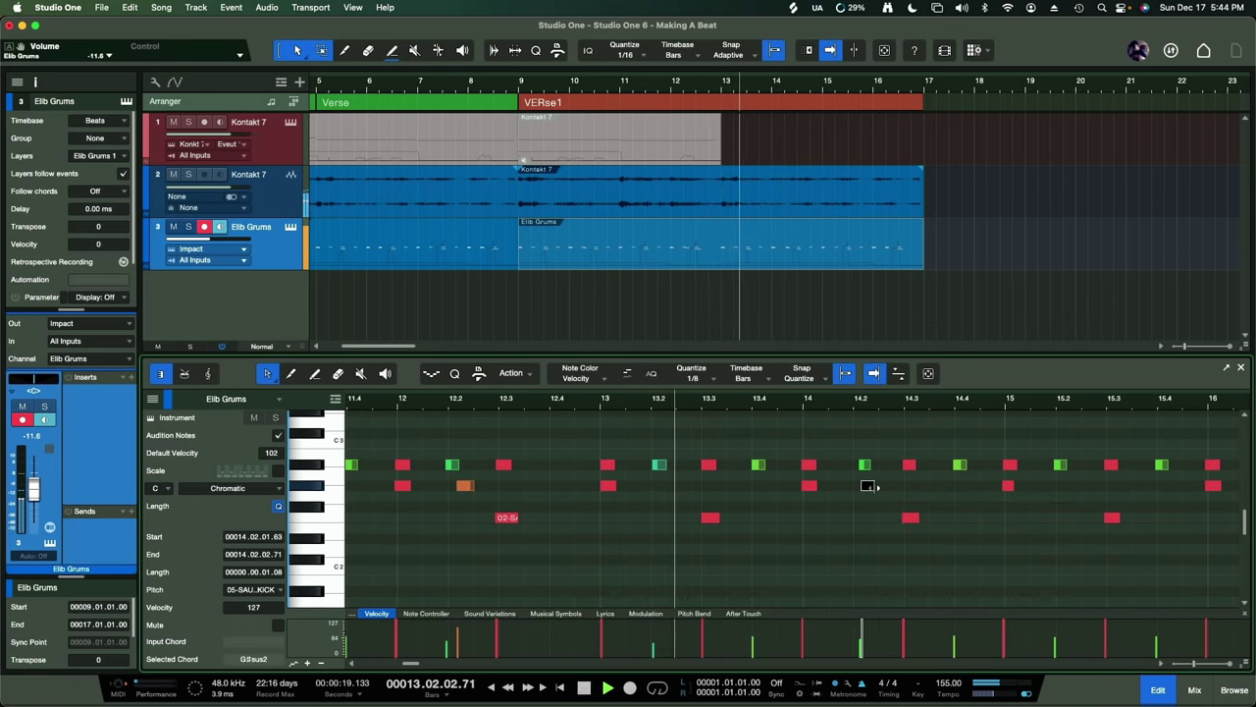
- Slide the orange kick note slightly later and audition the result
mouse_move(872, 490)
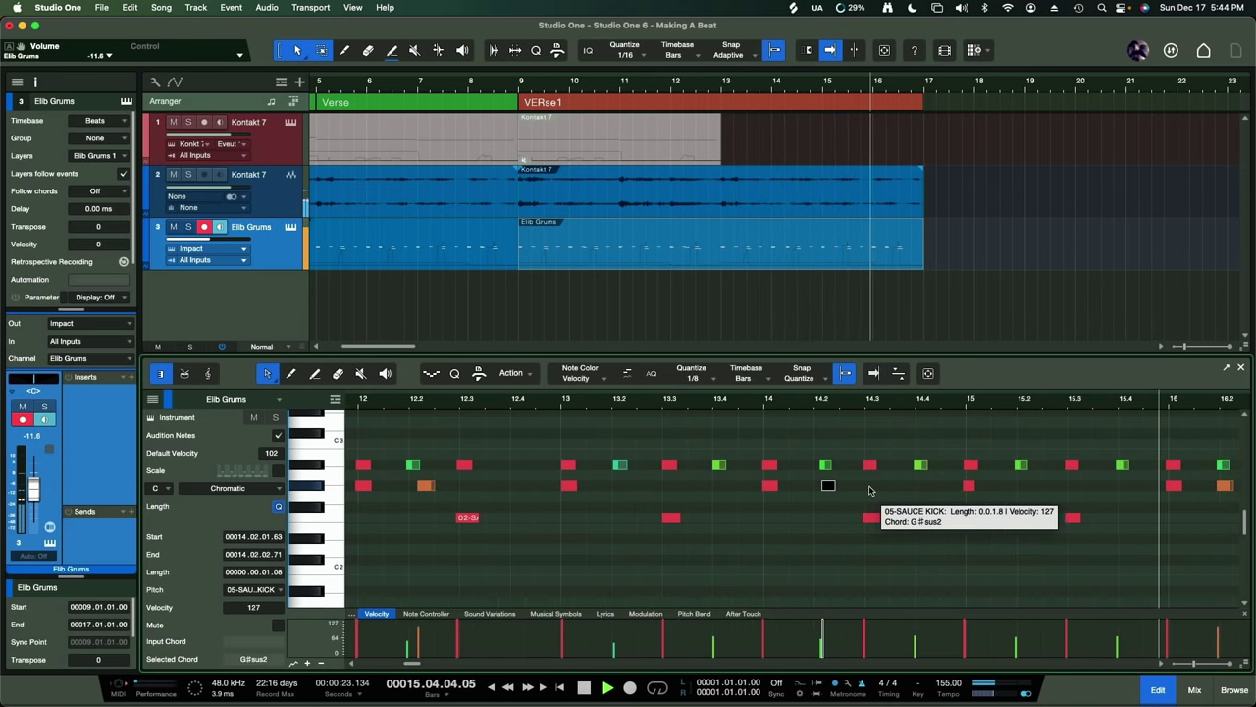
key("space")
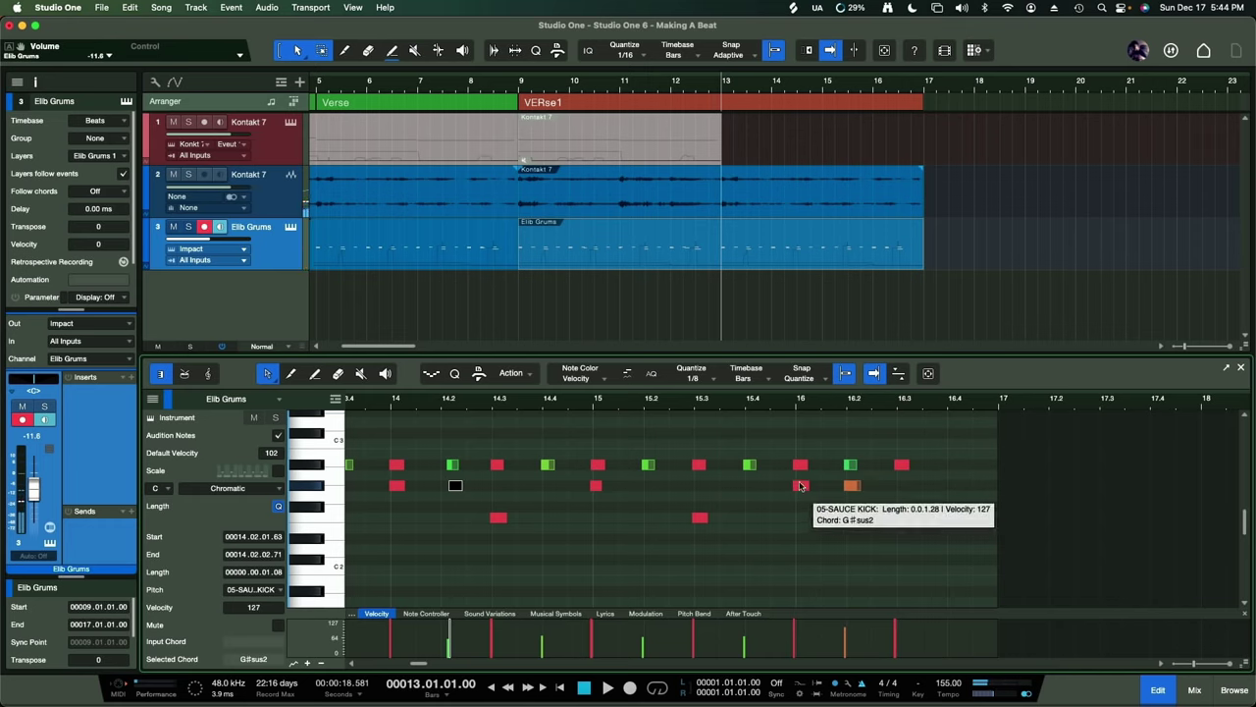
key("space")
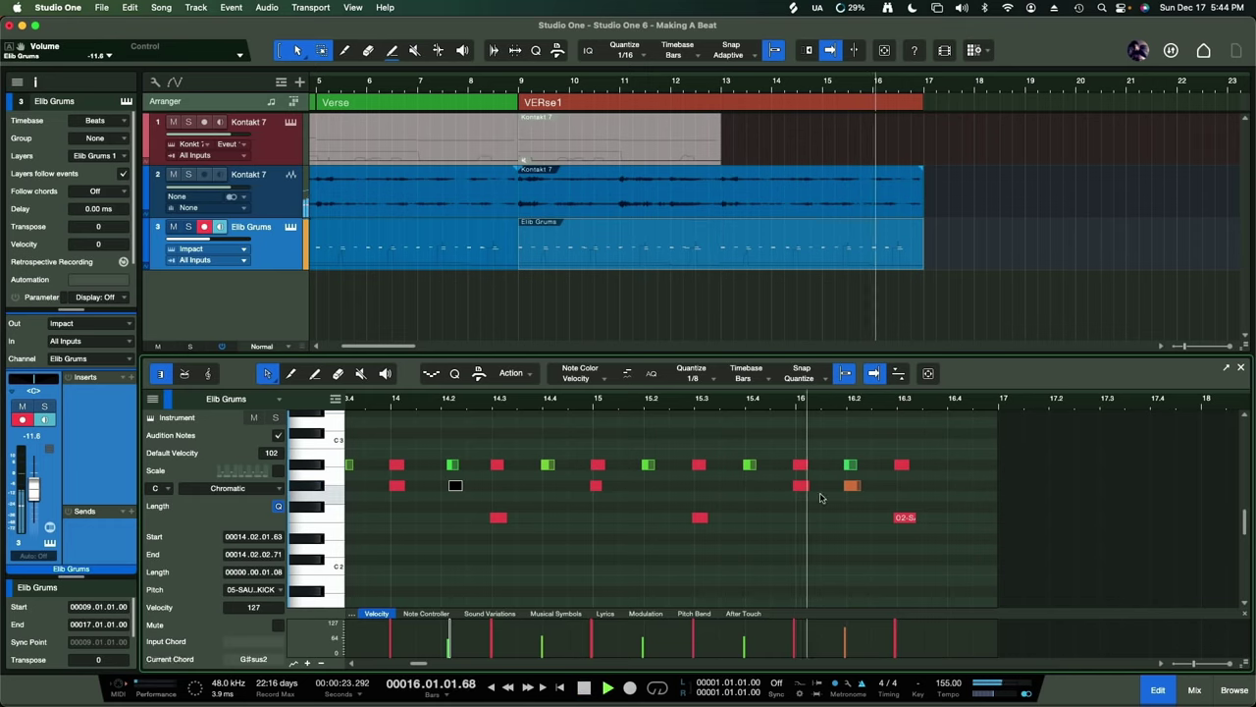
key("space")
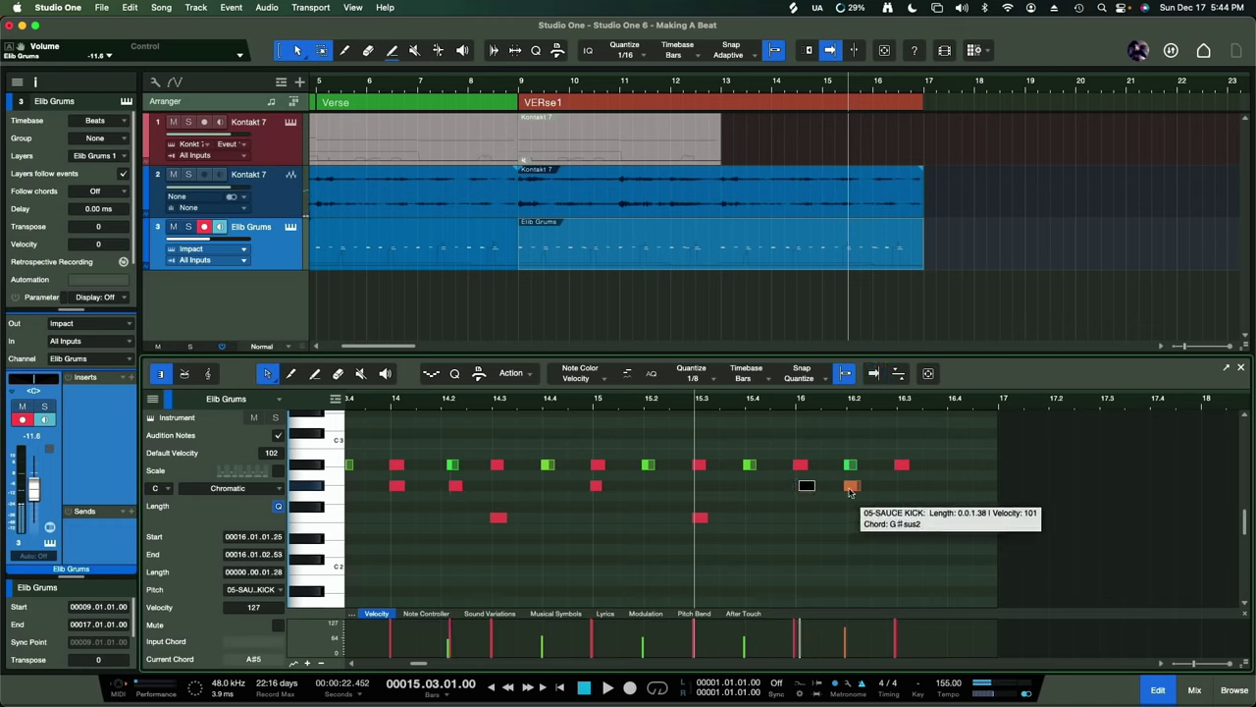
left_click_drag(852, 486, 866, 490)
key("space")
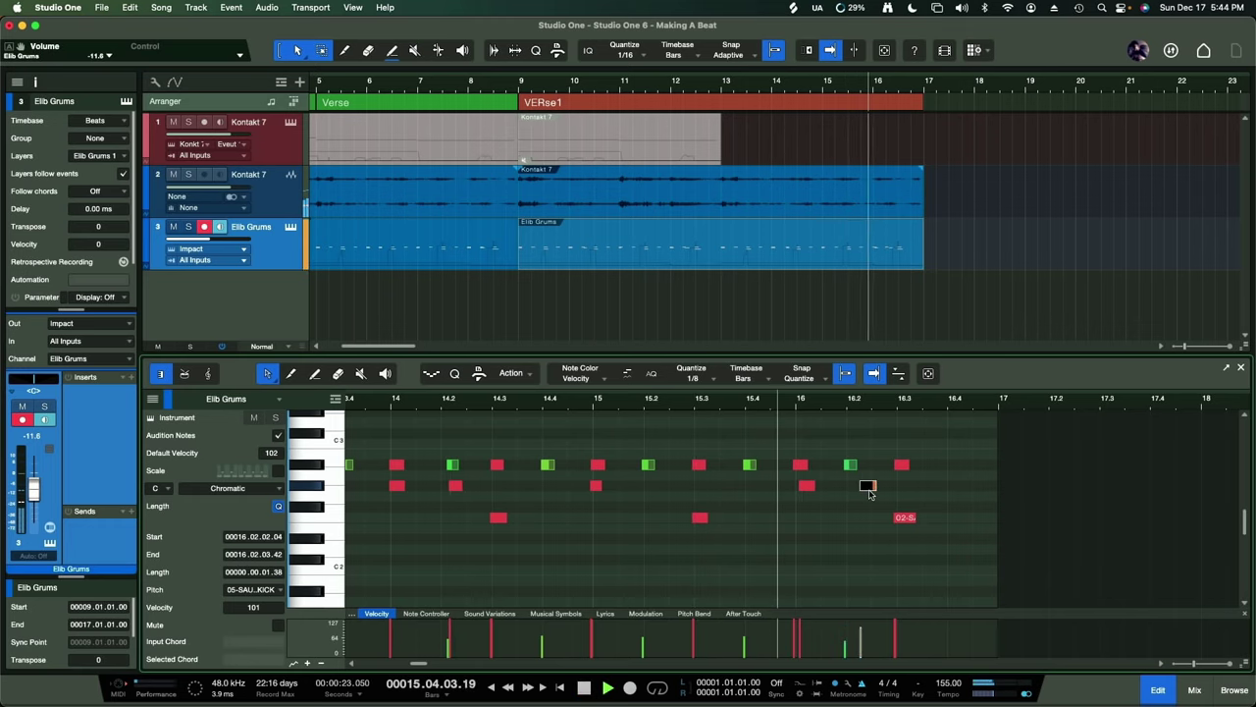
key("space")
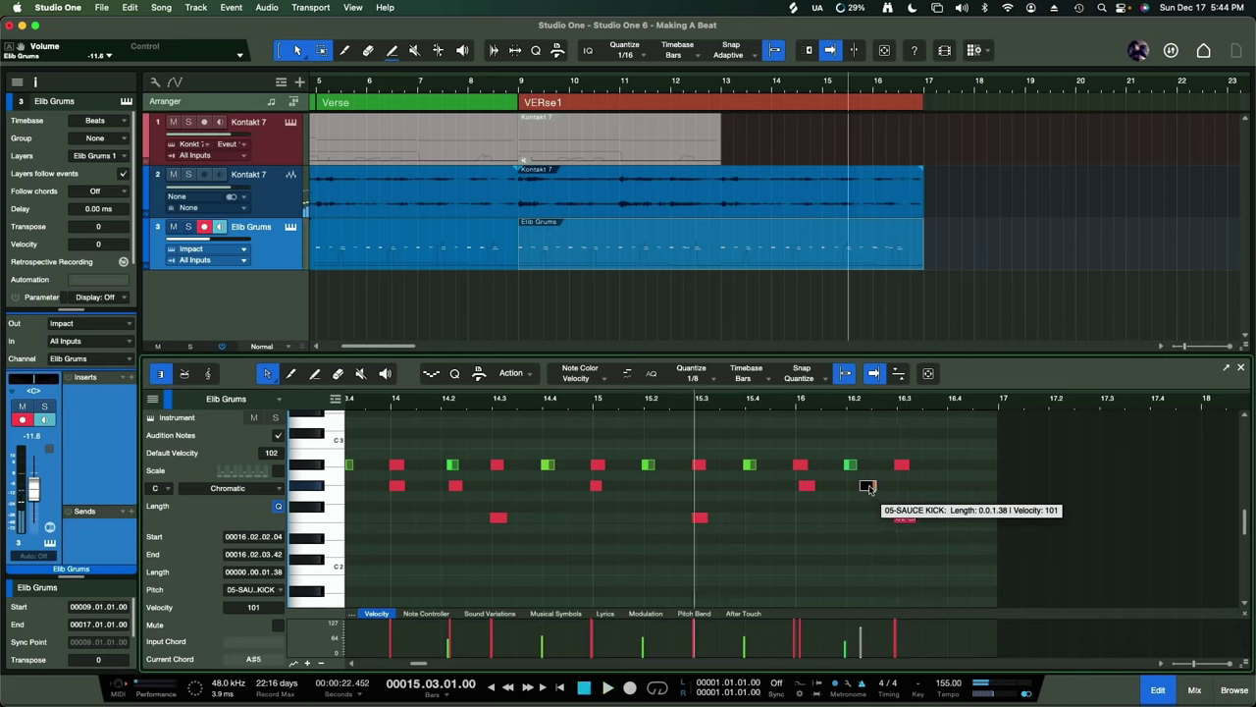
- Copy a kick to just after 16.4, mute it, and nudge it slightly later
left_click_drag(867, 488, 930, 486)
key("space")
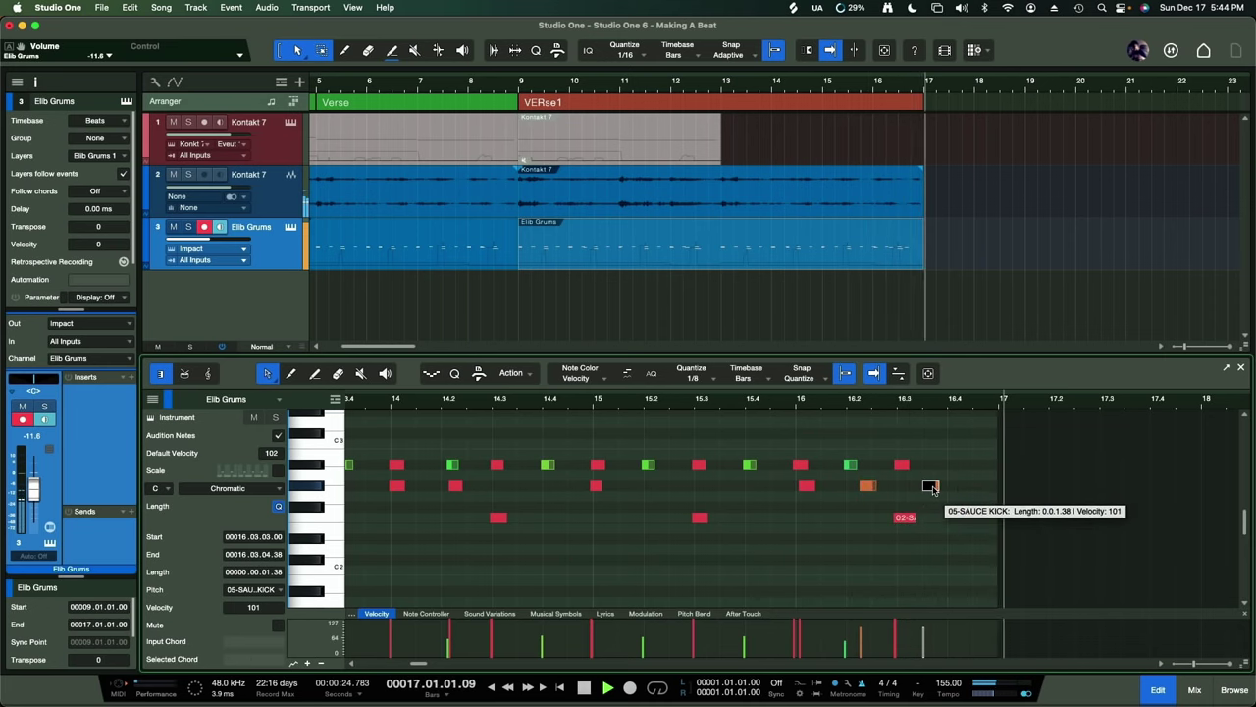
left_click_drag(933, 488, 956, 488)
key("space")
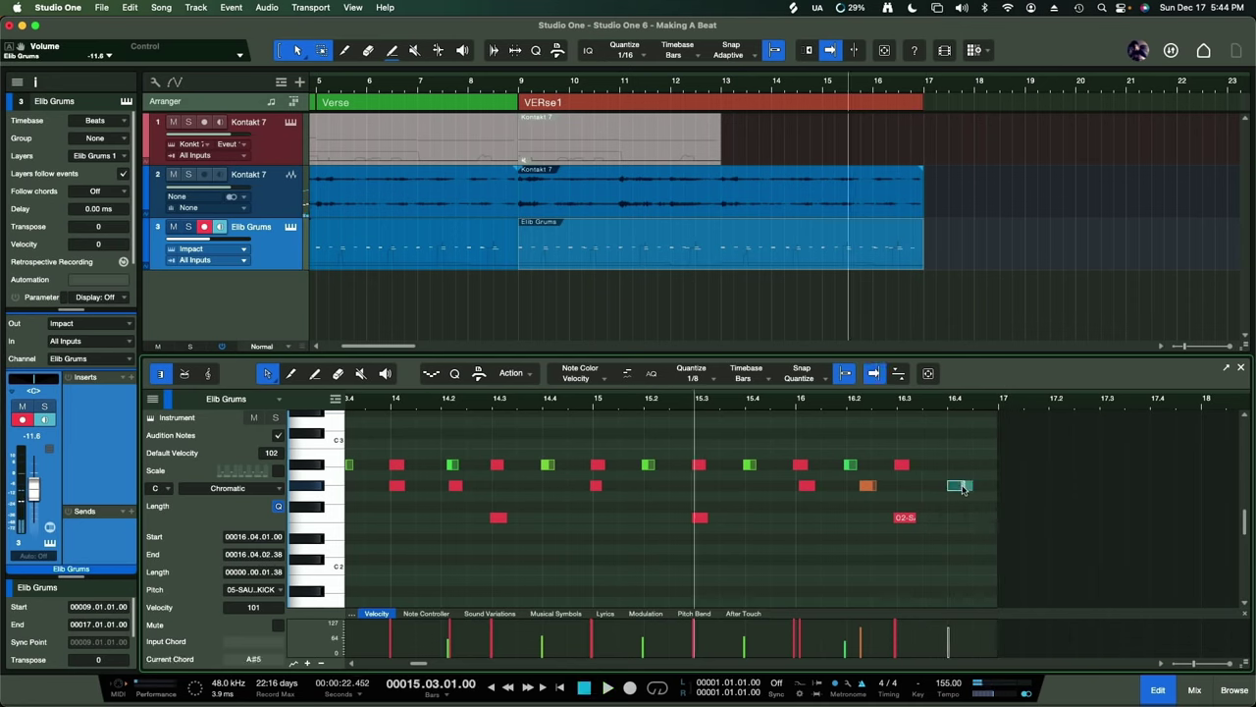
key("f")
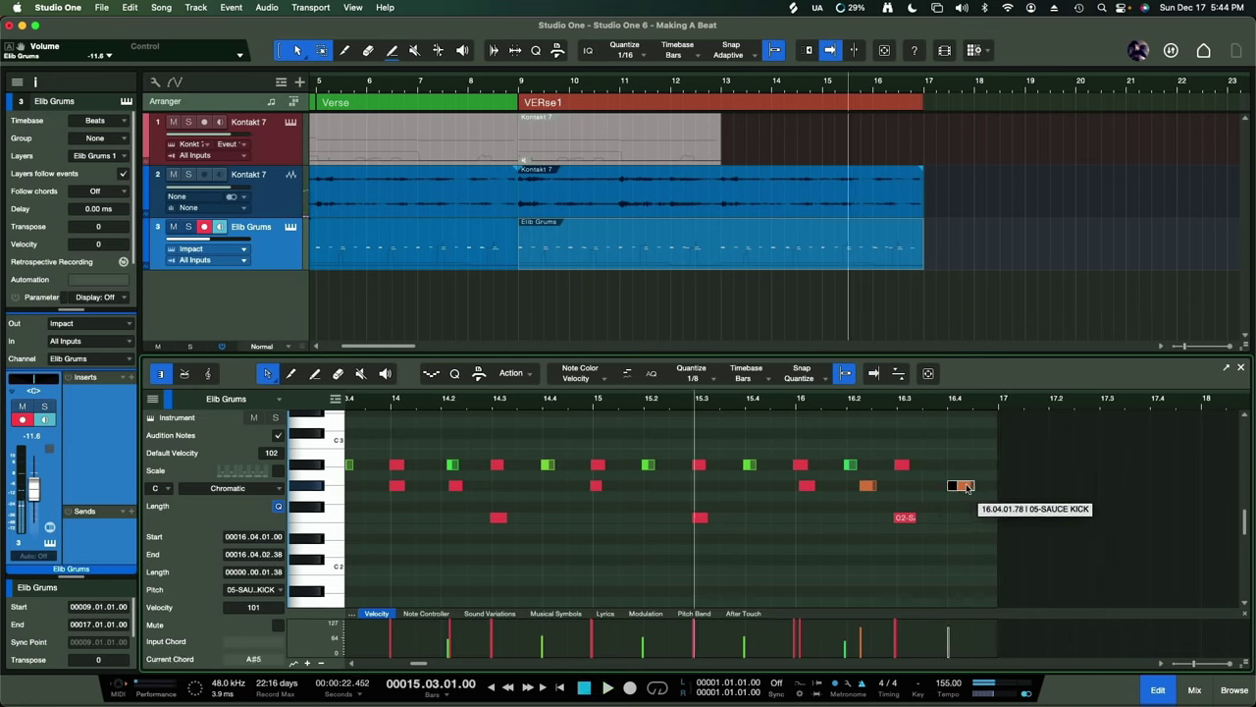
key("shift+m")
key("alt+Right")
key("f")
key("space")
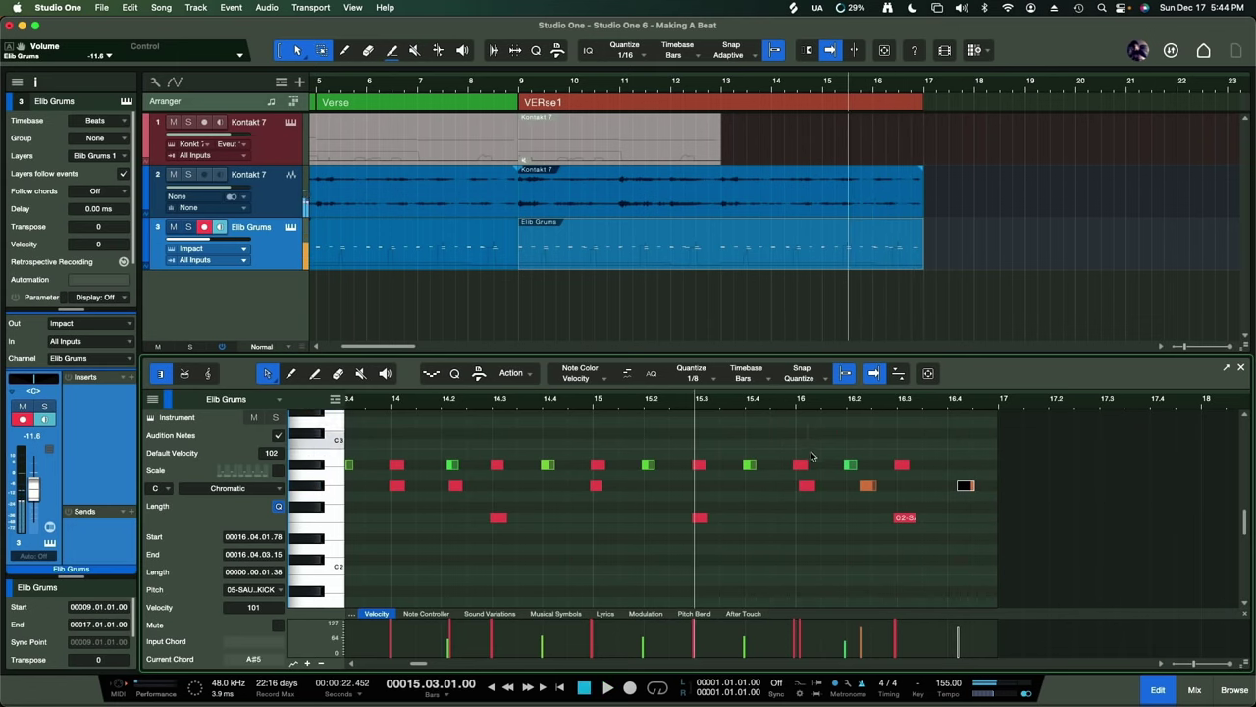
key("w")
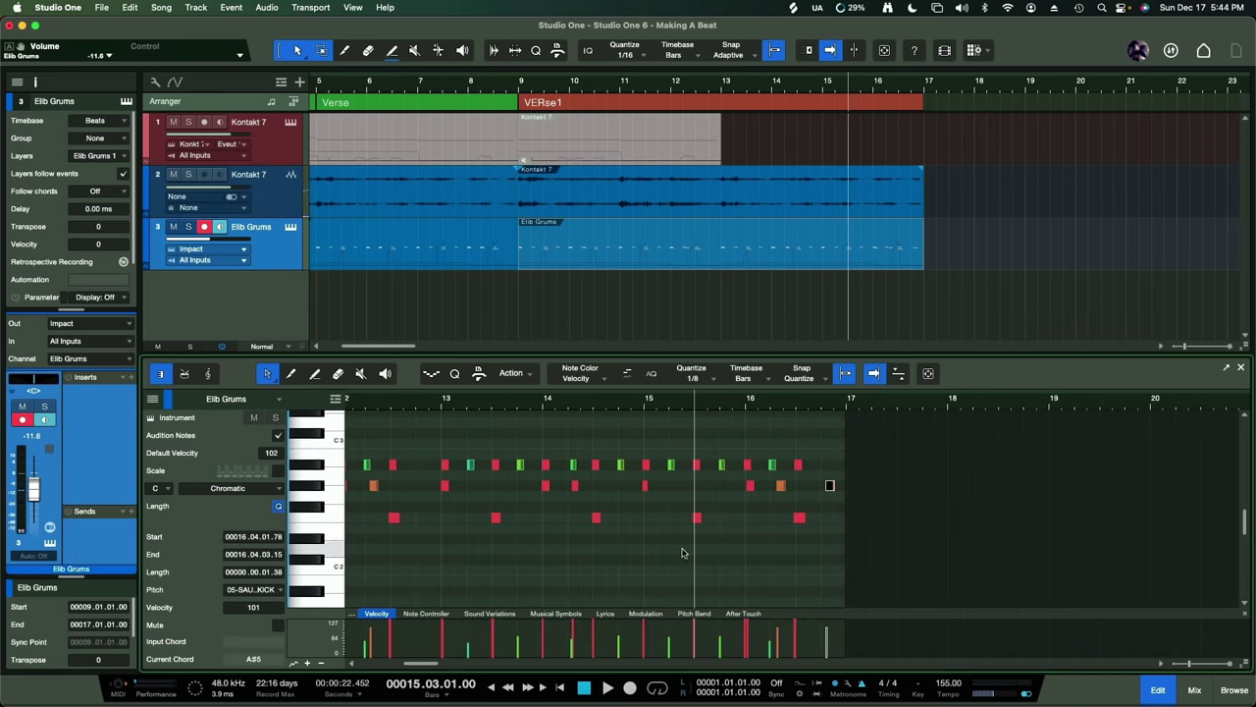
scroll(682, 552, "left", 5)
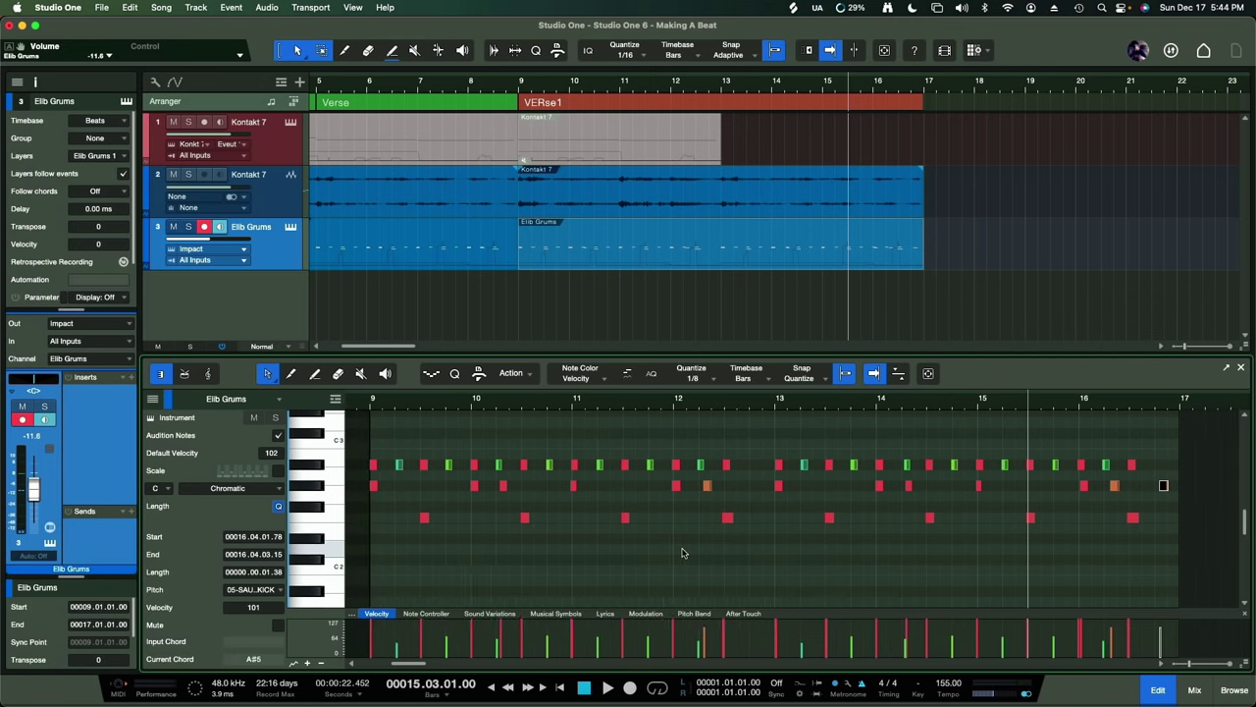
scroll(682, 553, "left", 1)
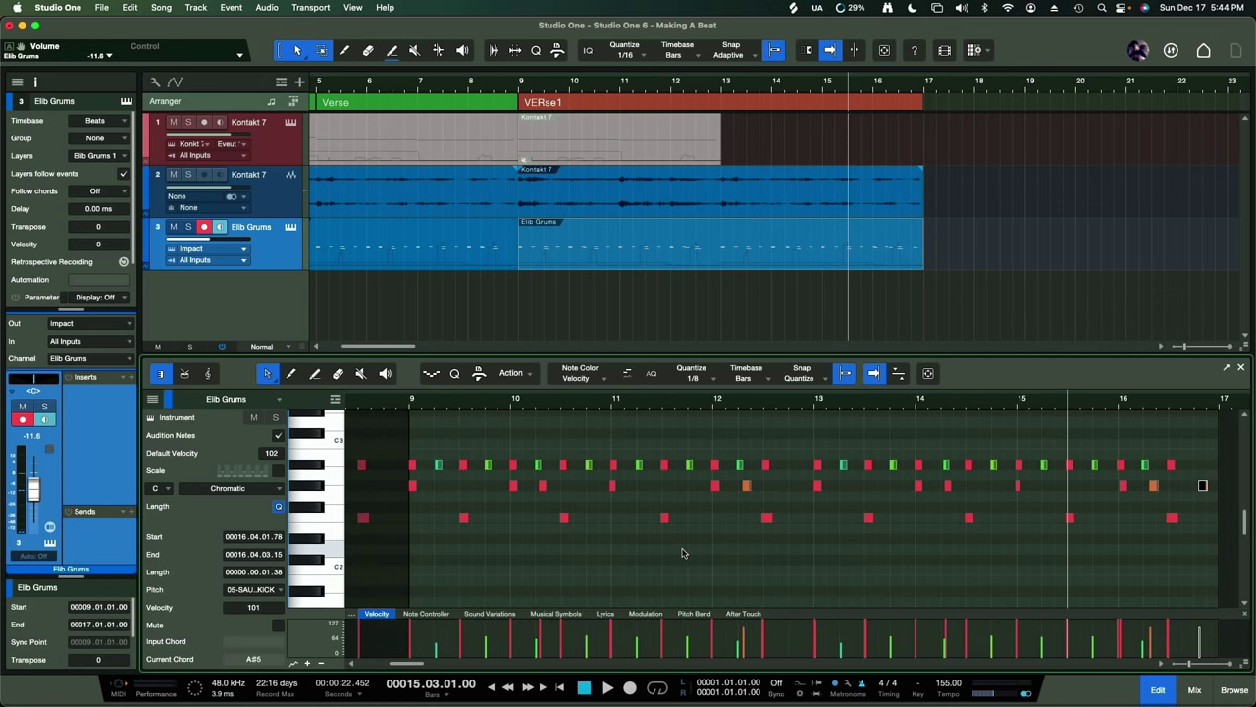
- In Impact XT's second pad bank, lower the 05-SAUCE KICK pad's filter drive to 14.5%
left_click(289, 228)
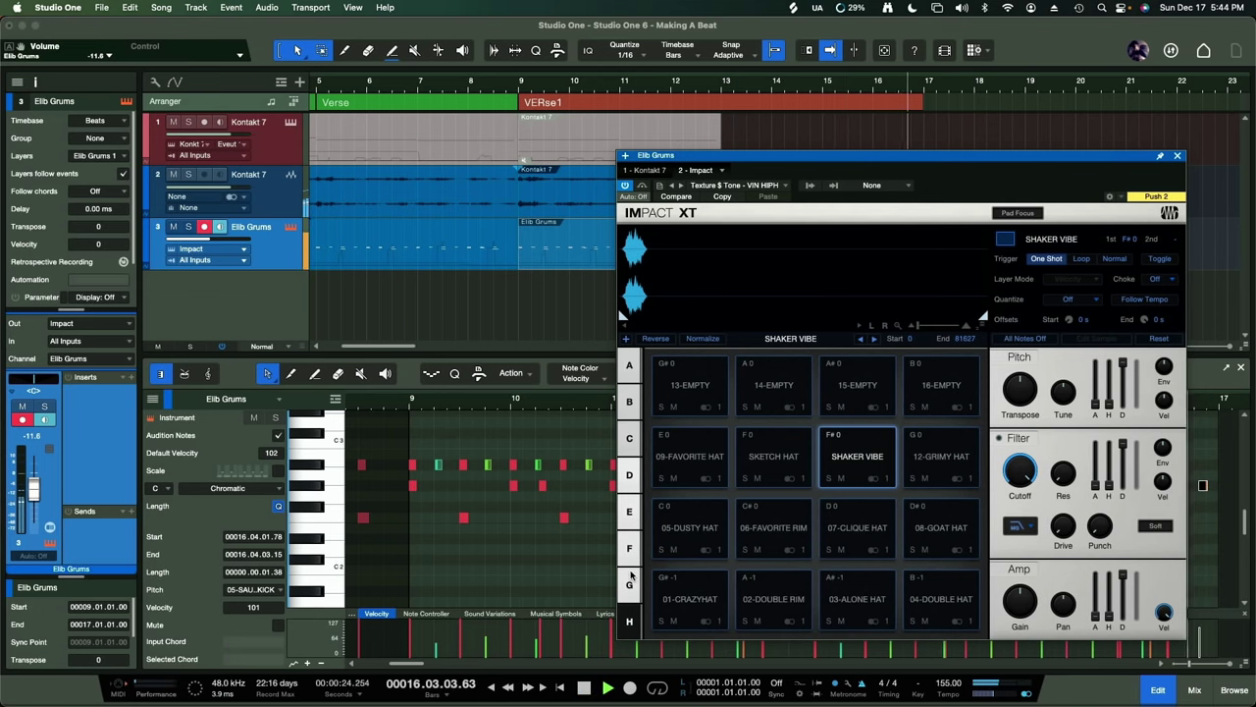
left_click(629, 401)
left_click_drag(735, 155, 543, 107)
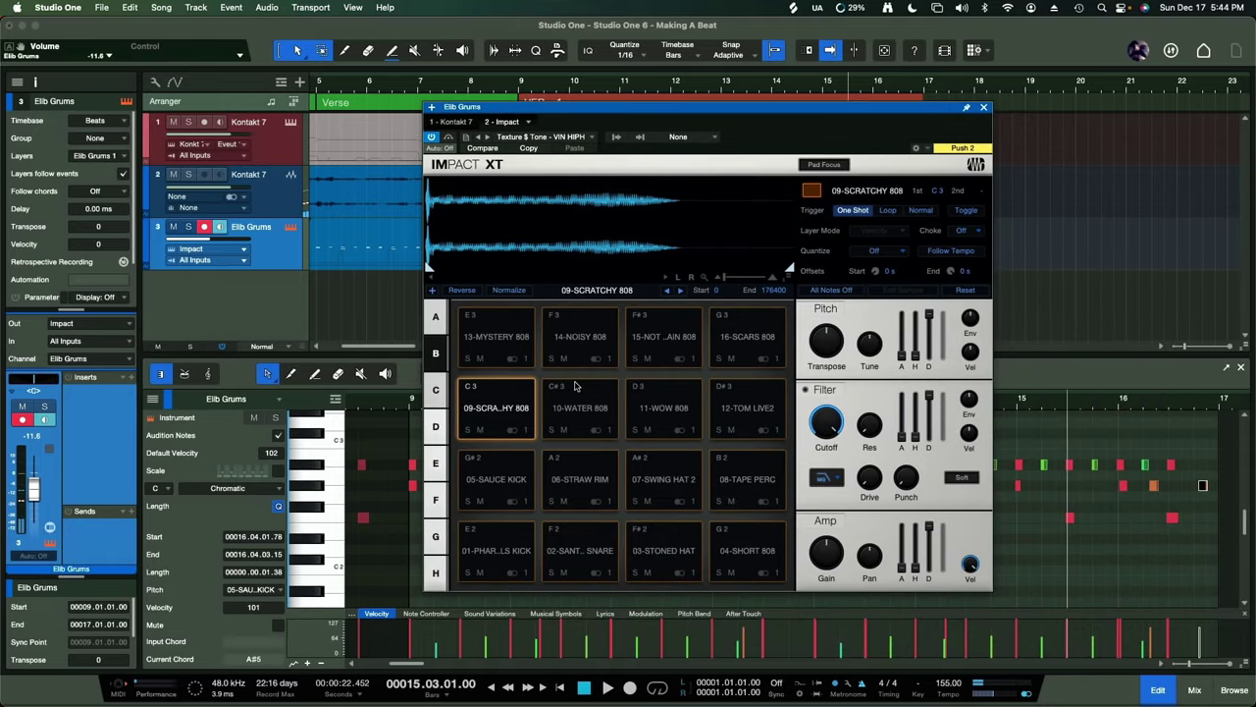
left_click(515, 470)
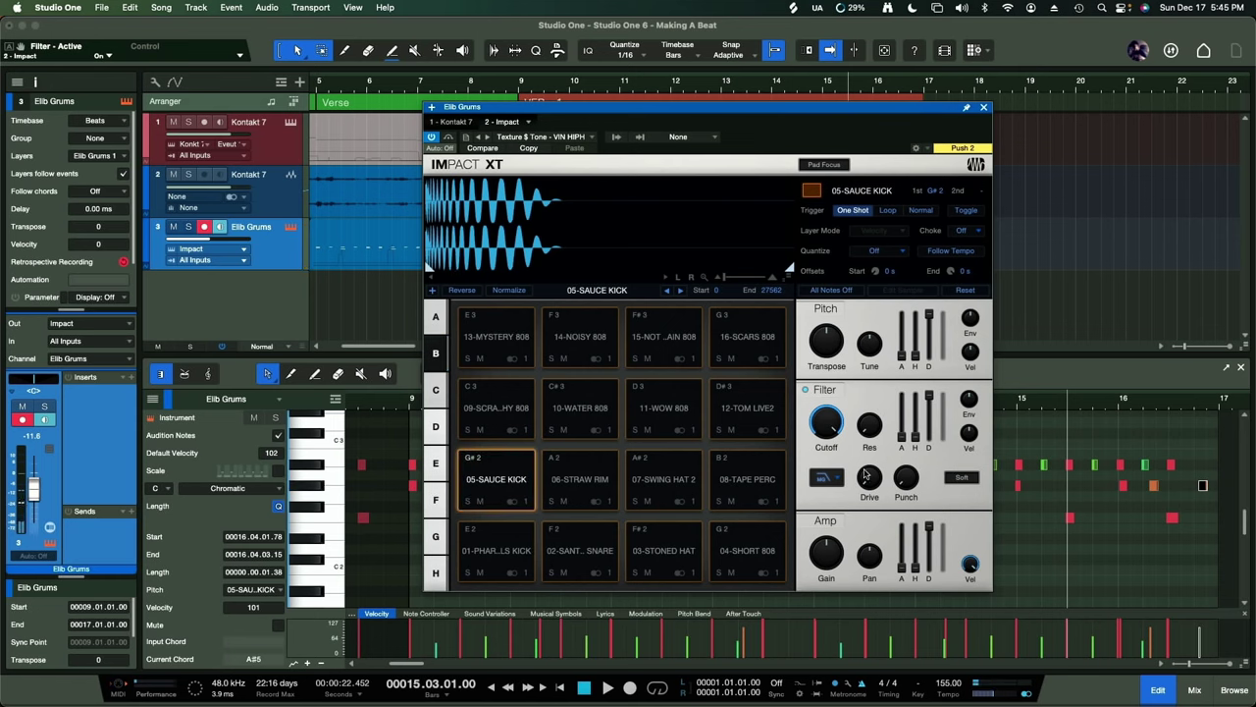
mouse_move(867, 424)
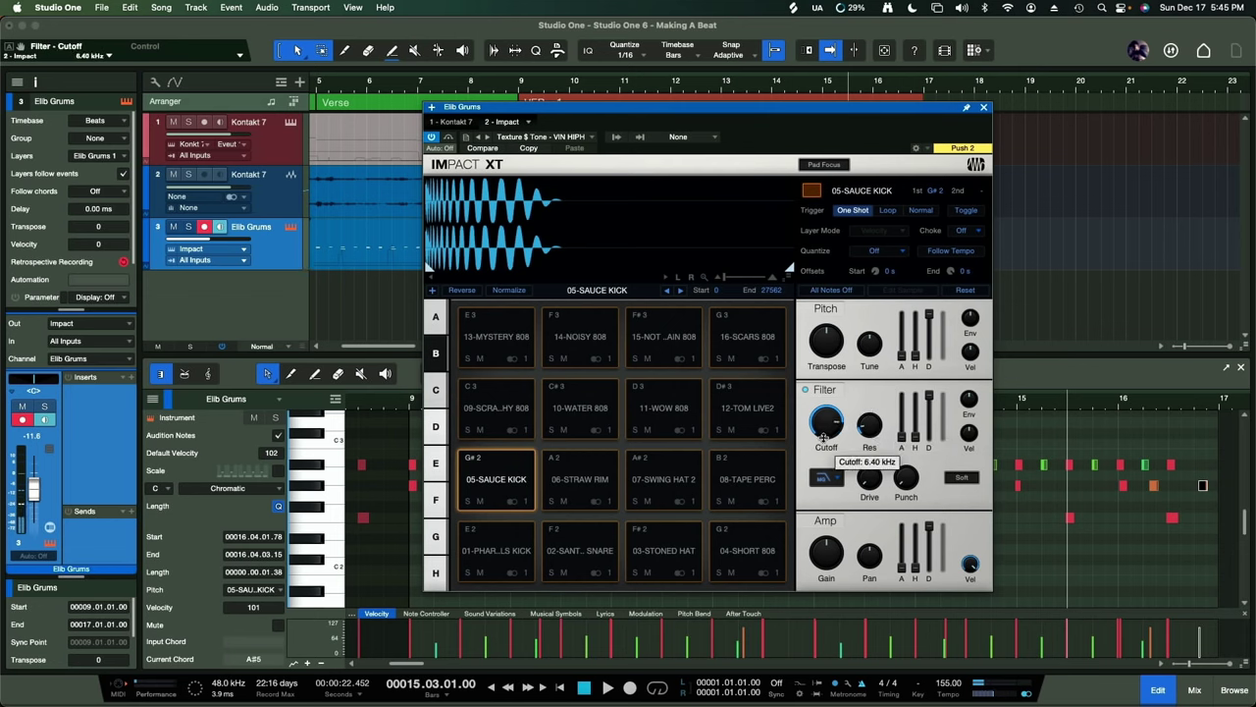
left_click_drag(868, 434, 867, 459)
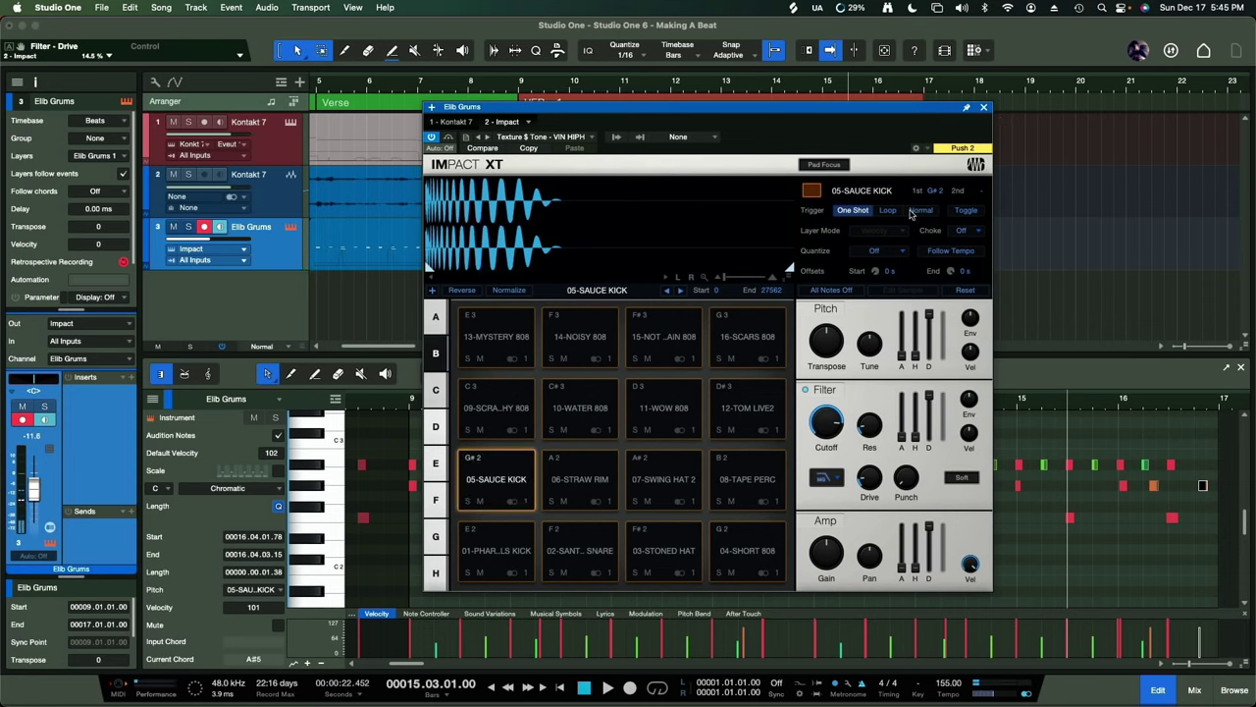
- Route the 05-SAUCE KICK pad's output to Mono 1
left_click(525, 504)
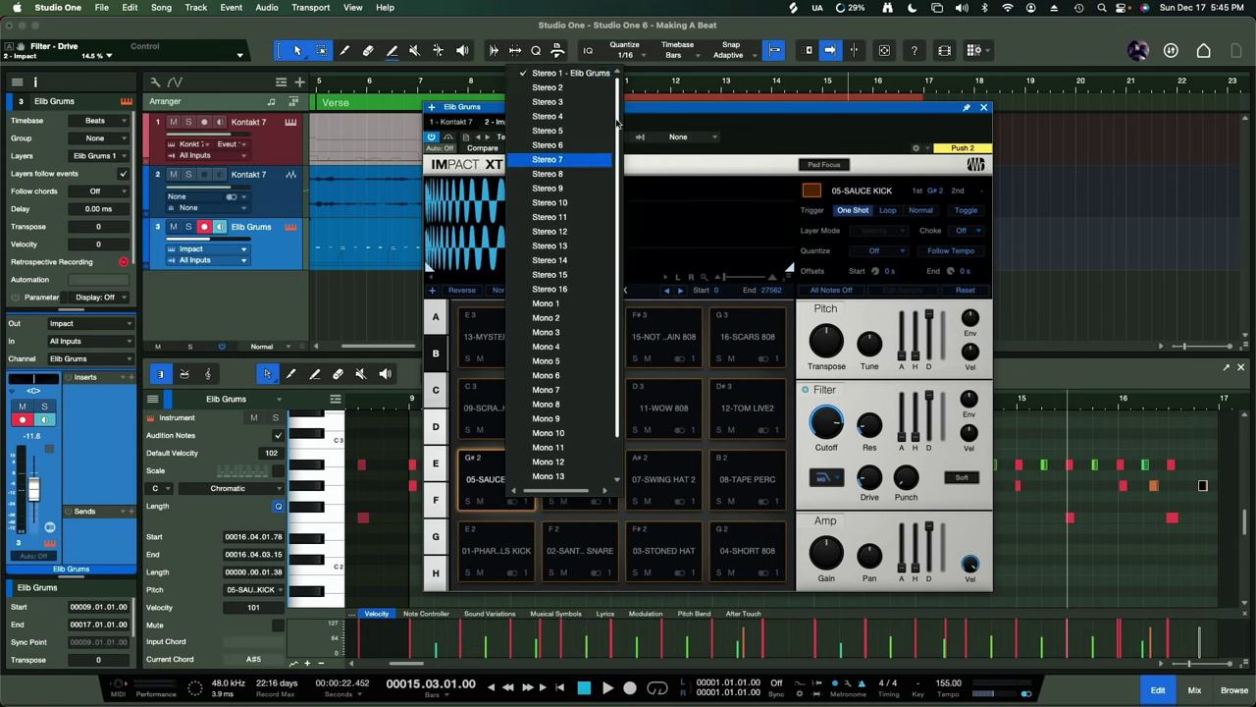
left_click(588, 305)
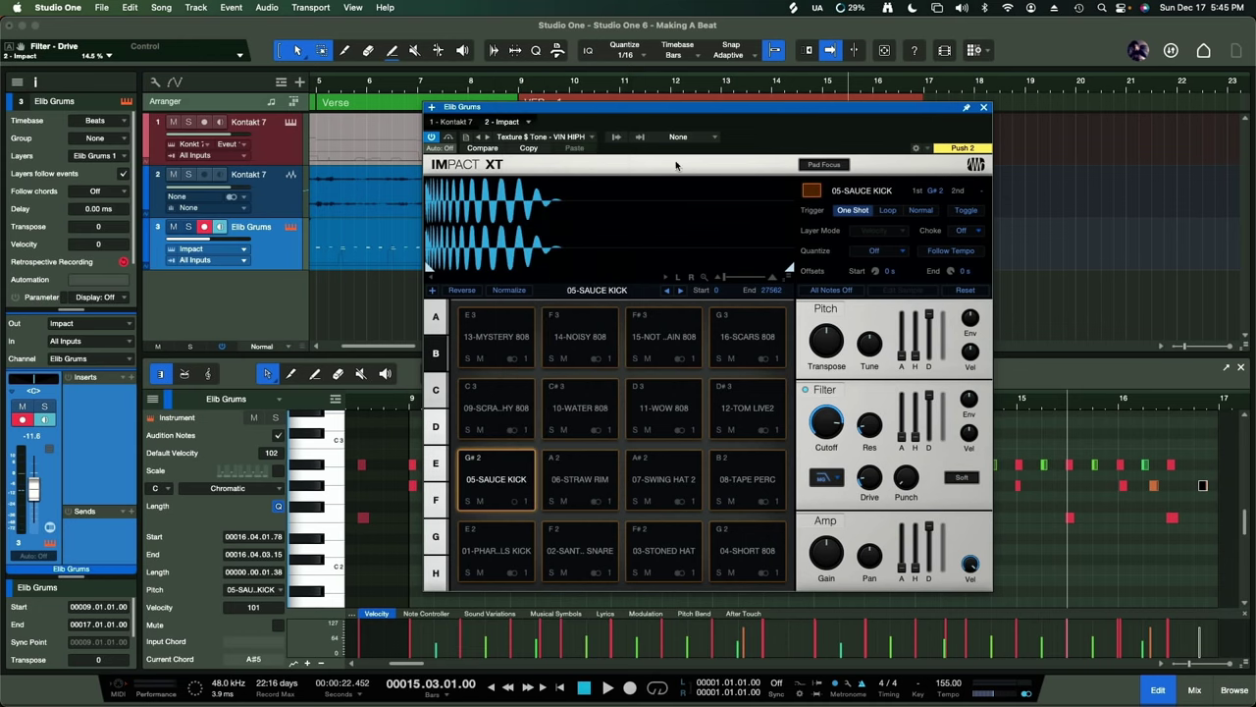
left_click(617, 138)
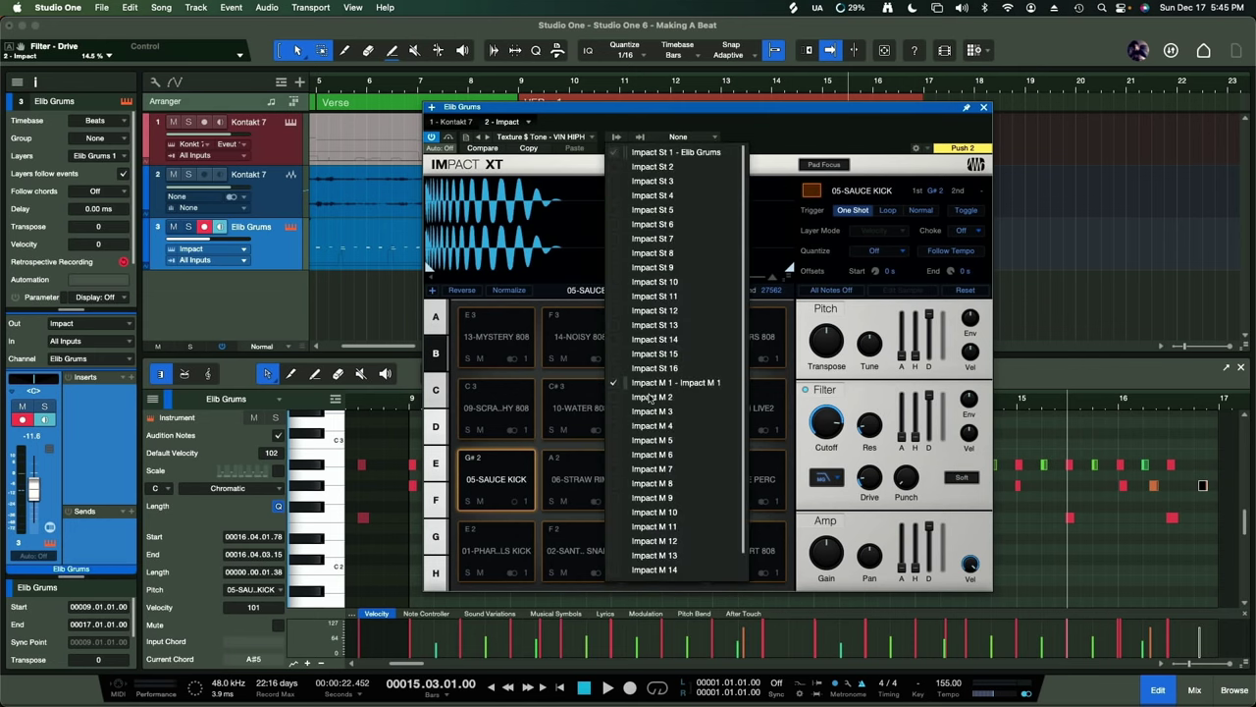
left_click(771, 141)
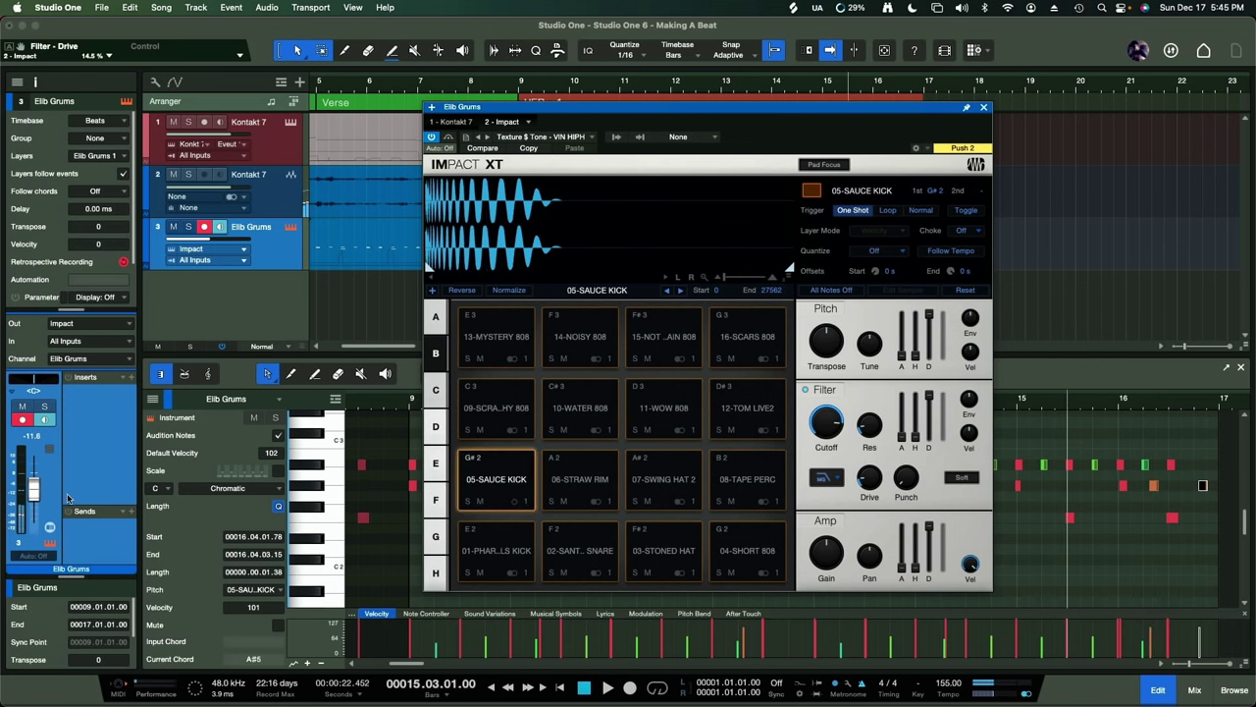
- Set the Impact M 1 mixer fader to -6.2 dB and close the Impact XT window
key("space")
key("F3")
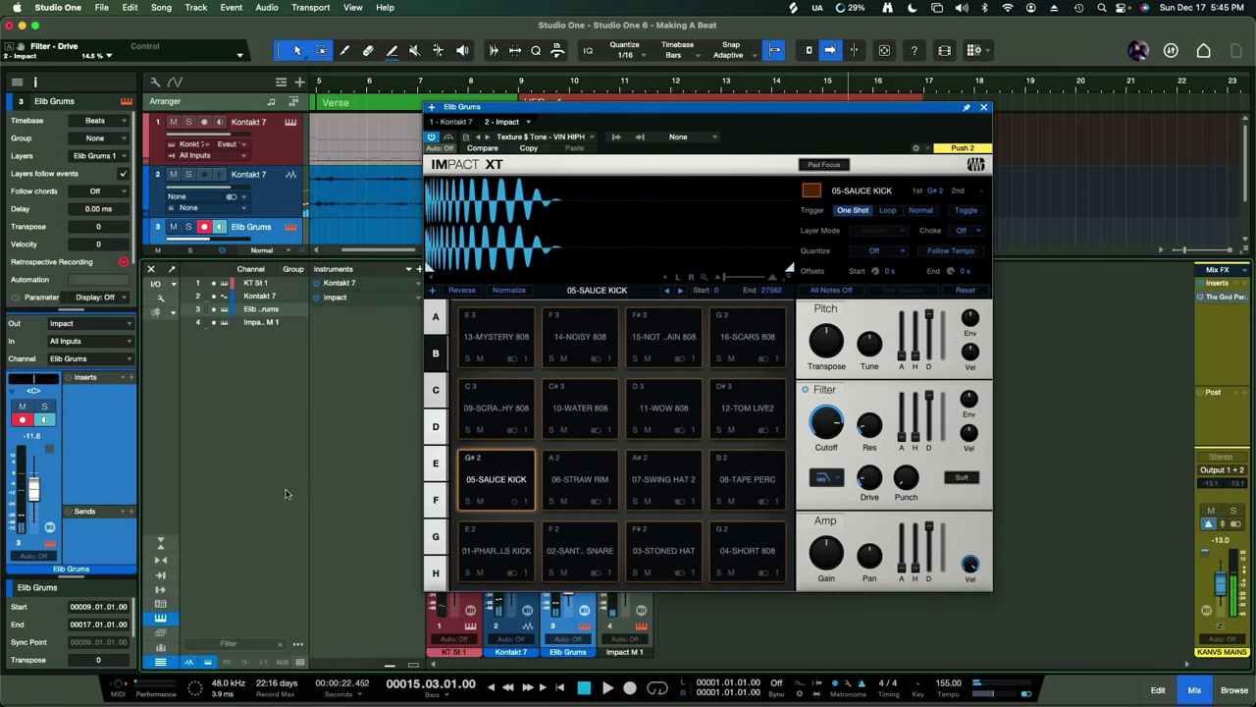
left_click_drag(488, 116, 799, 103)
key("space")
left_click_drag(625, 577, 625, 587)
key("space")
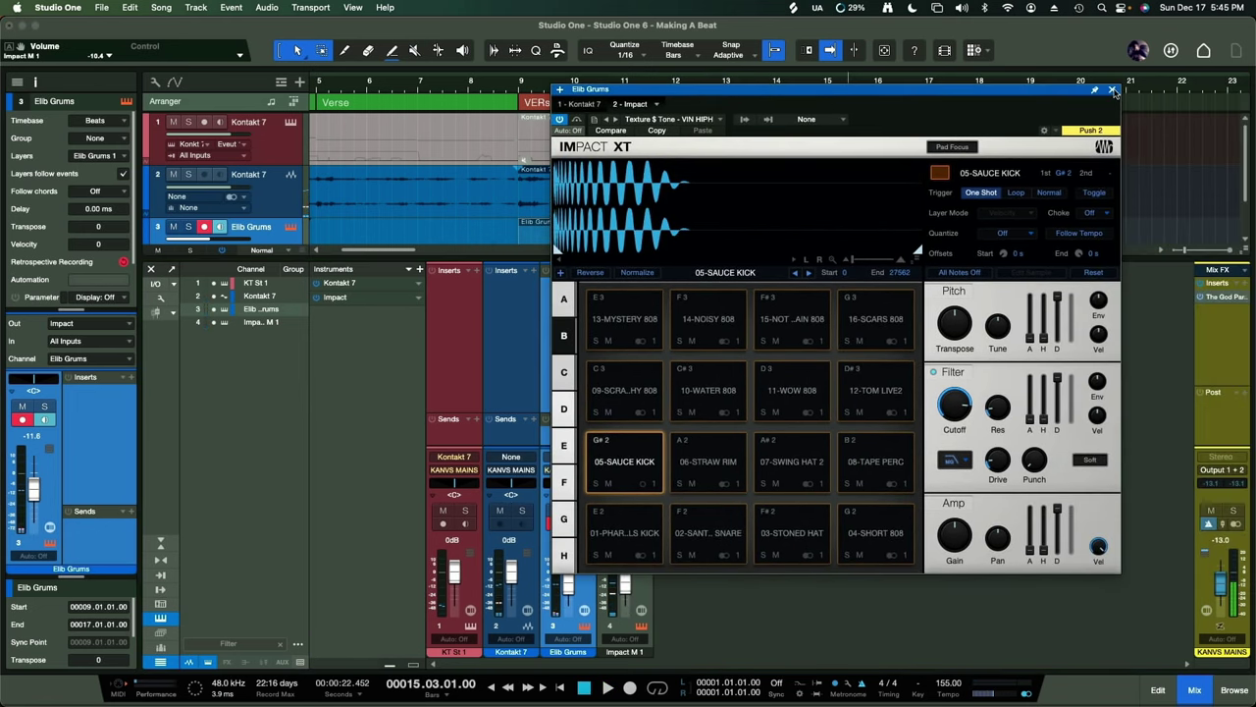
left_click(1112, 91)
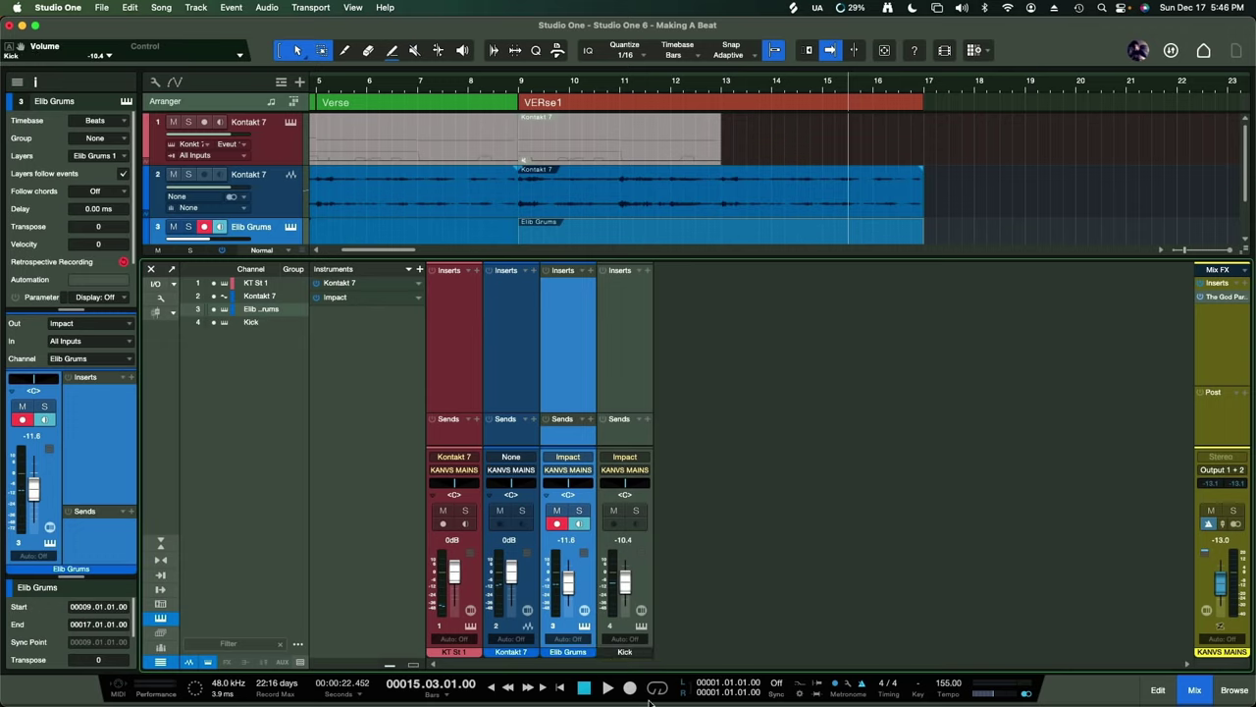
- Add a Pro EQ insert to the Kick channel
left_click(648, 270)
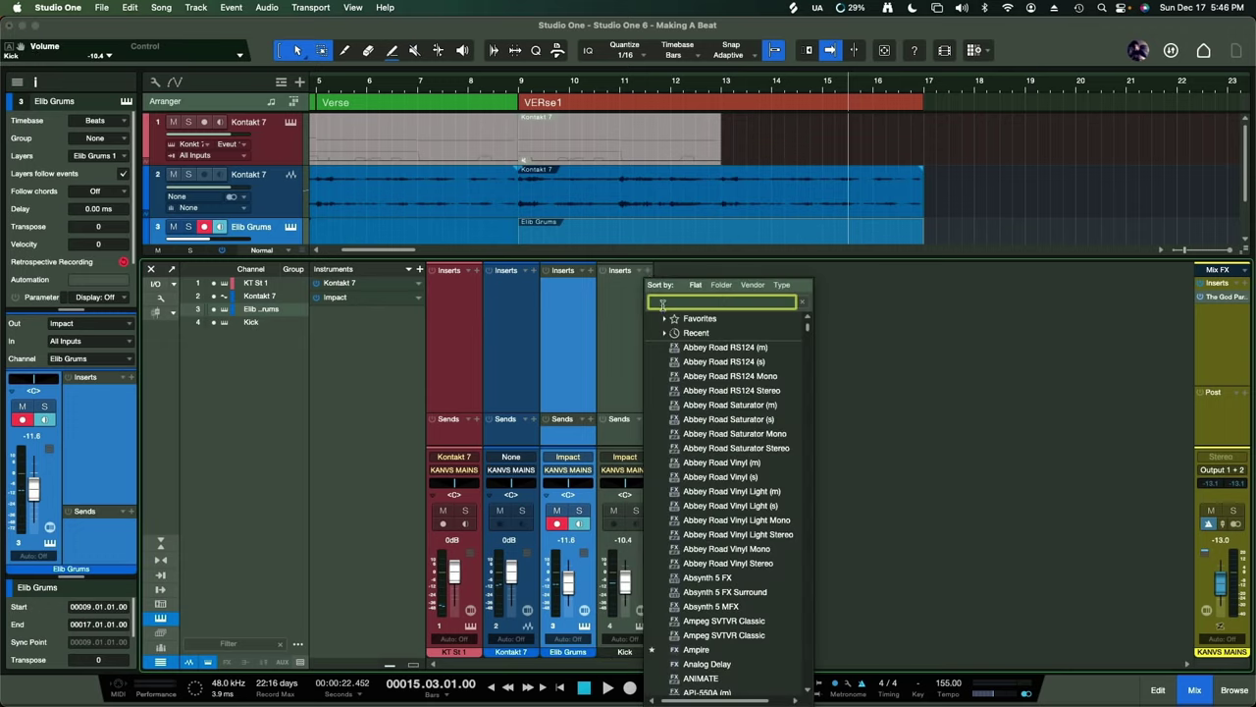
type("eq")
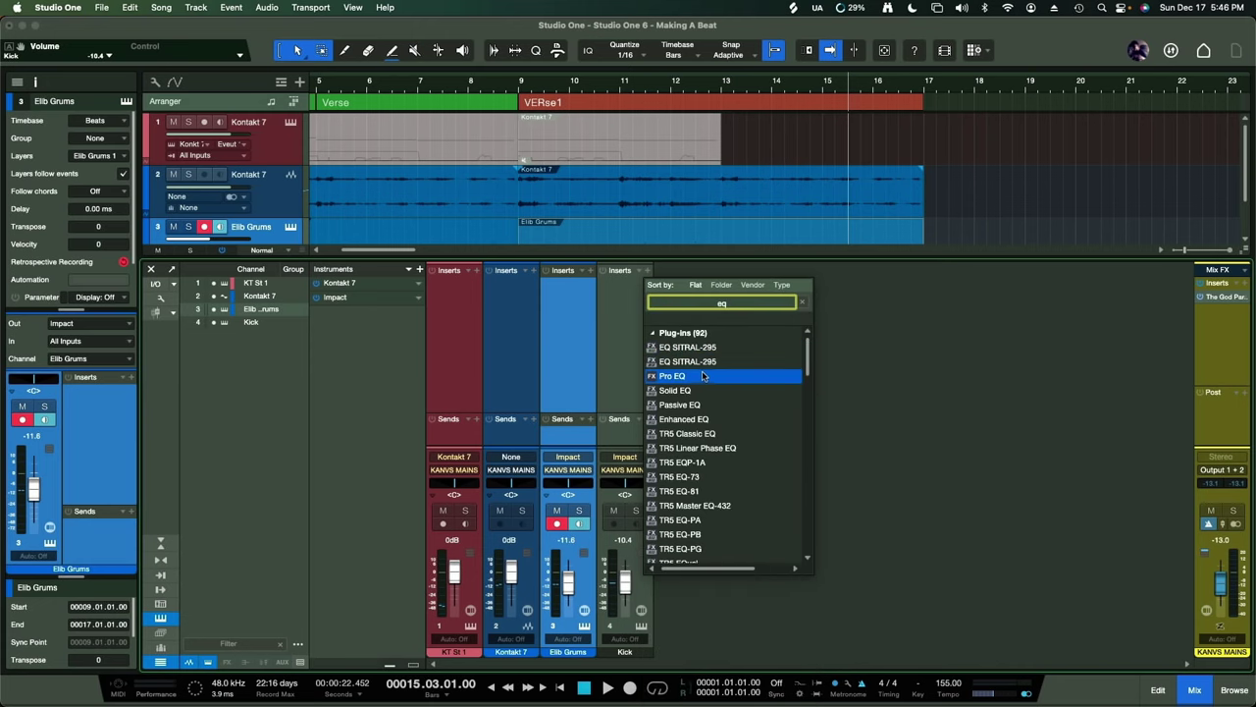
double_click(704, 376)
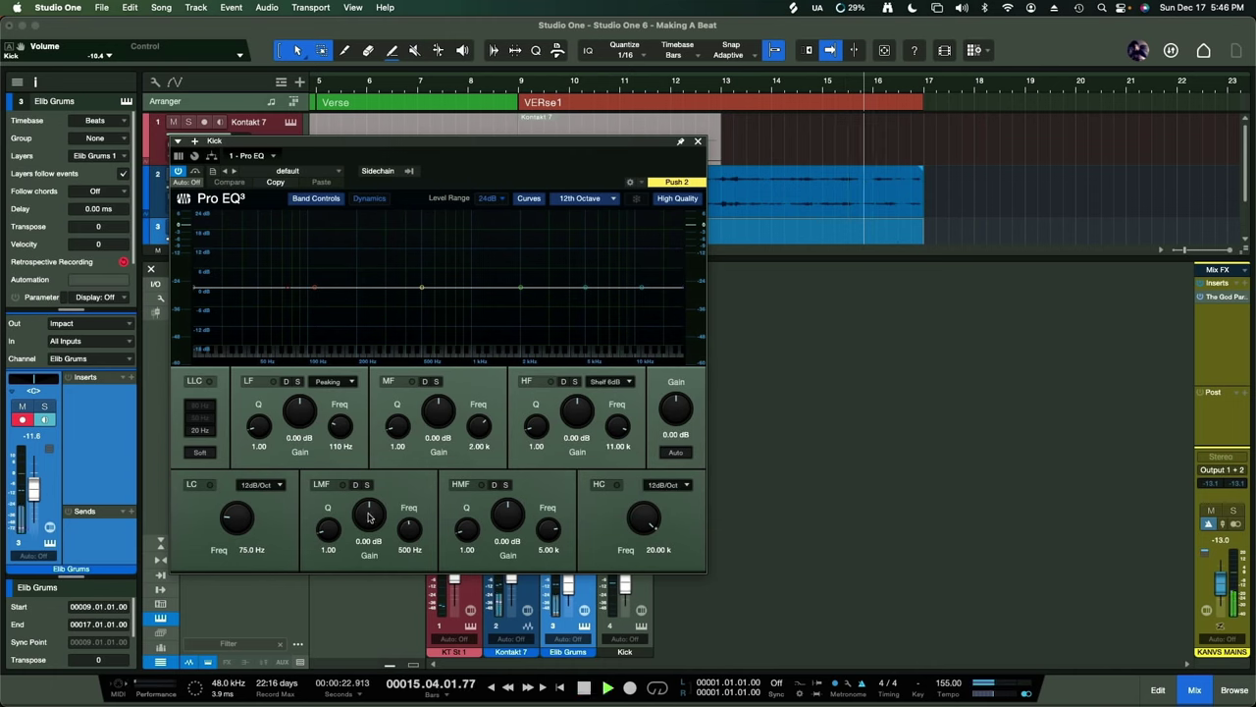
- While the beat plays, enable the low-low cut at 50 Hz and the low cut near 53 Hz
key("space")
key("space")
left_click_drag(250, 529, 234, 519)
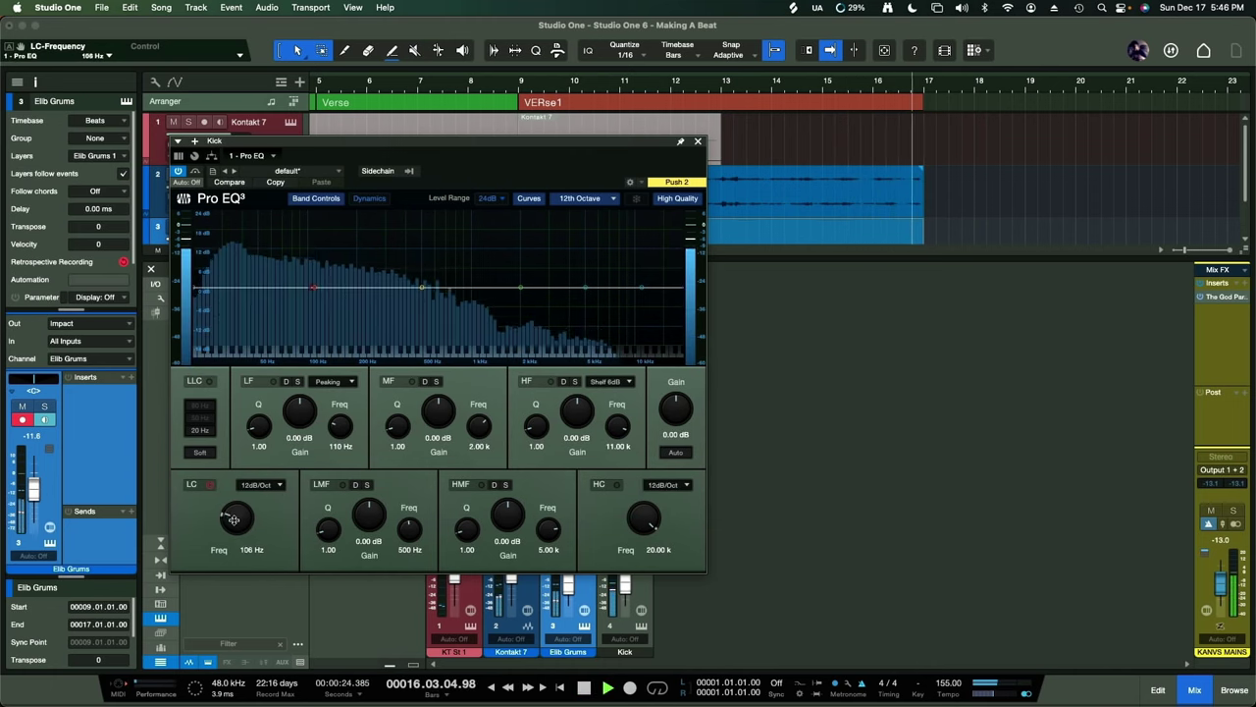
key("space")
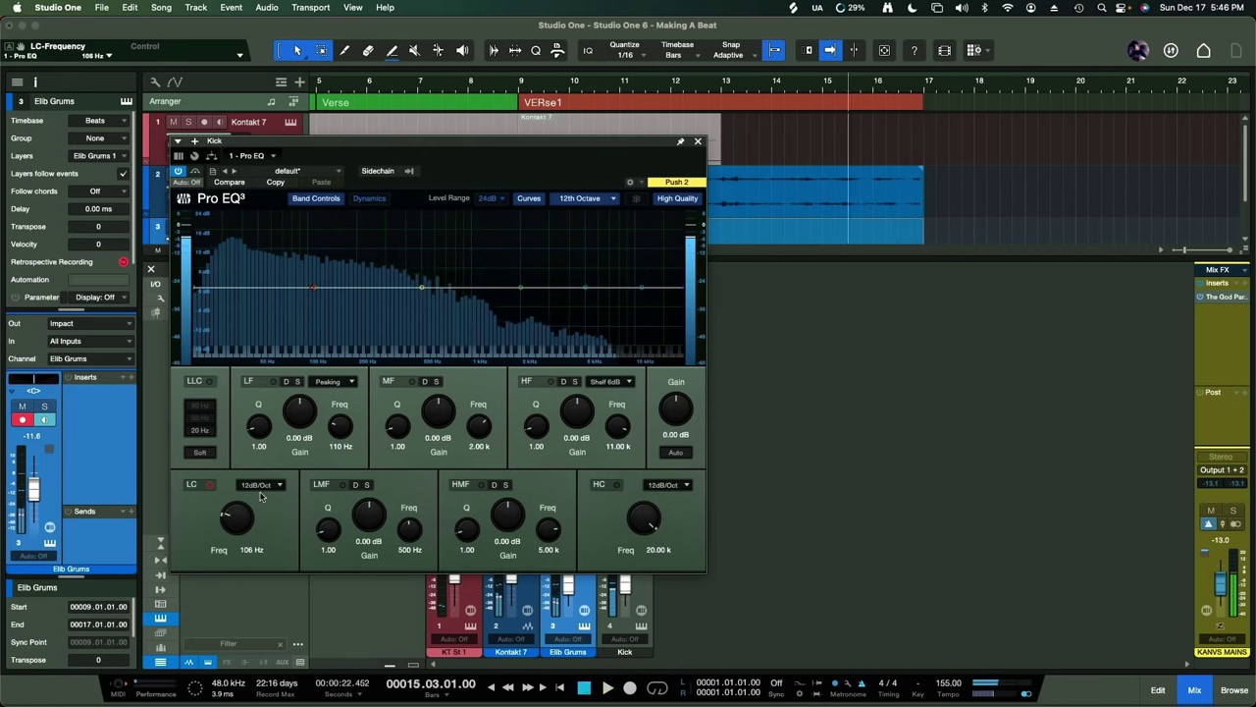
left_click(208, 382)
key("space")
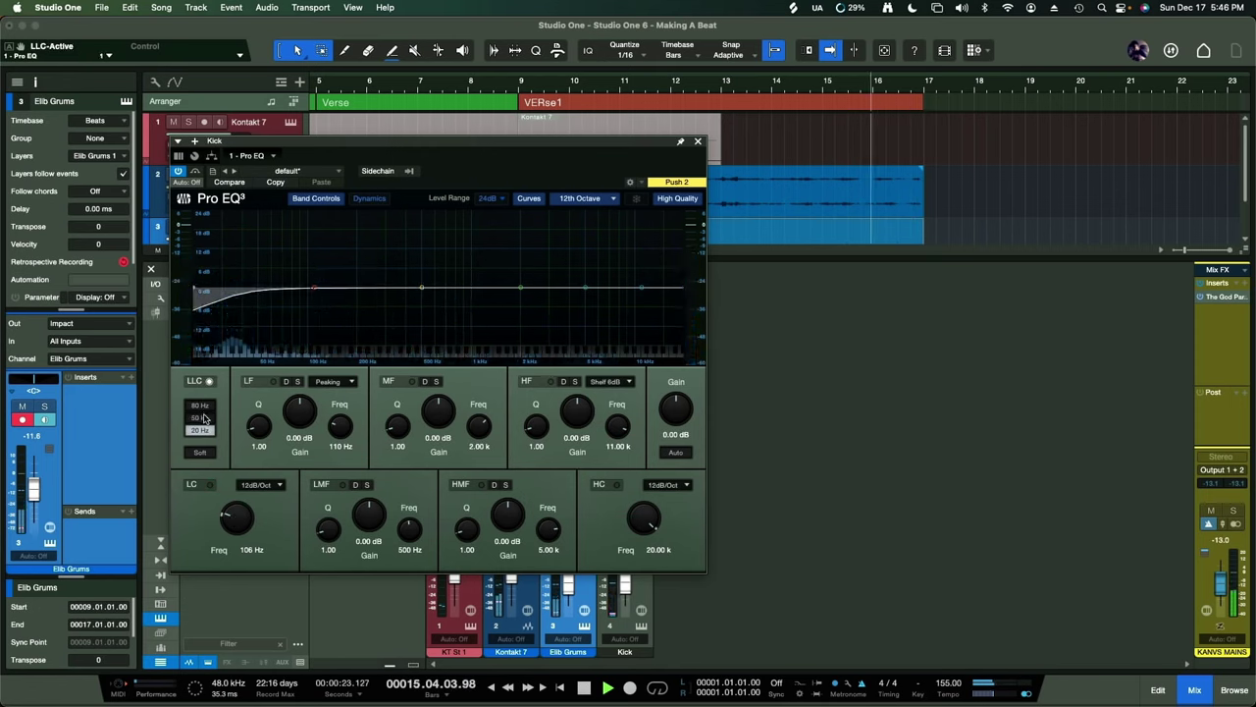
left_click(204, 417)
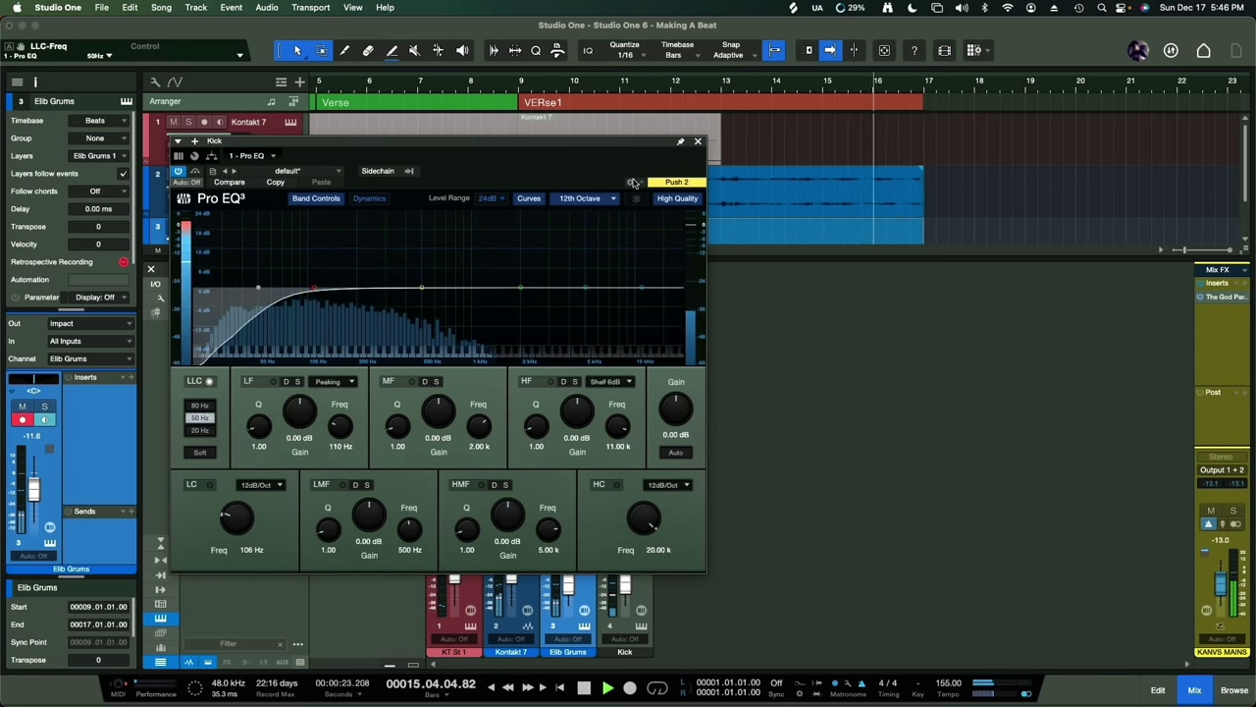
key("space")
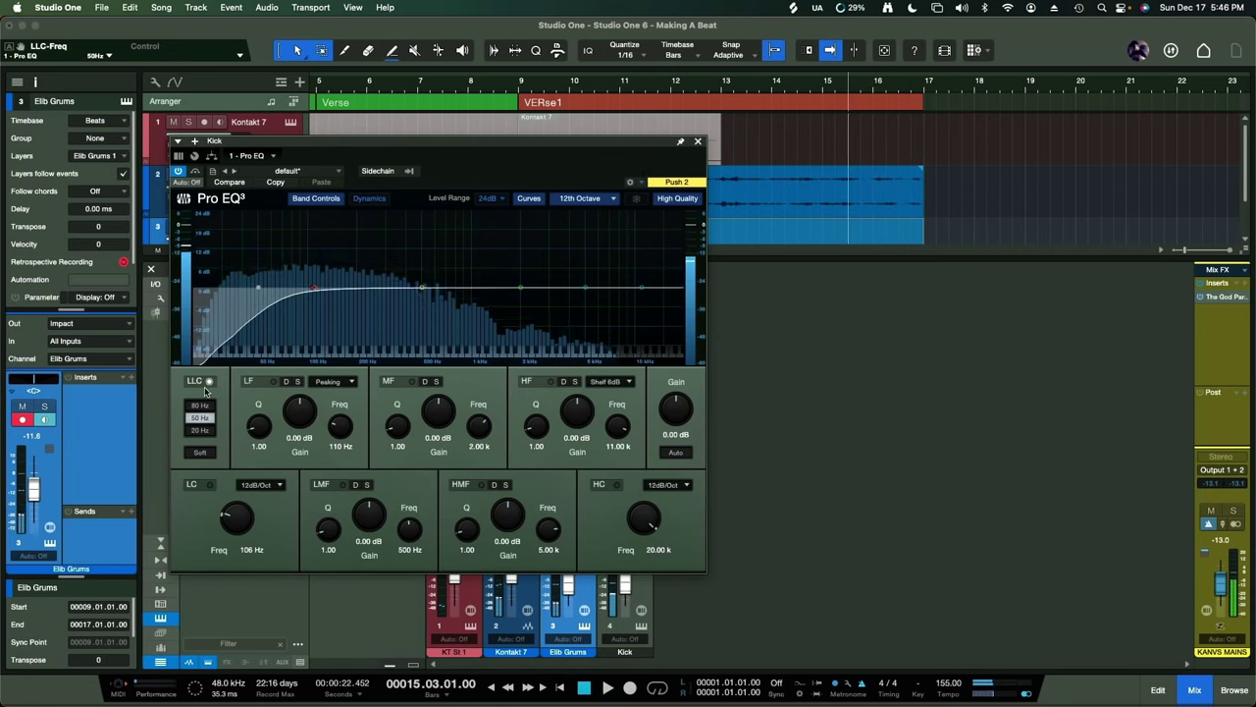
left_click(209, 484)
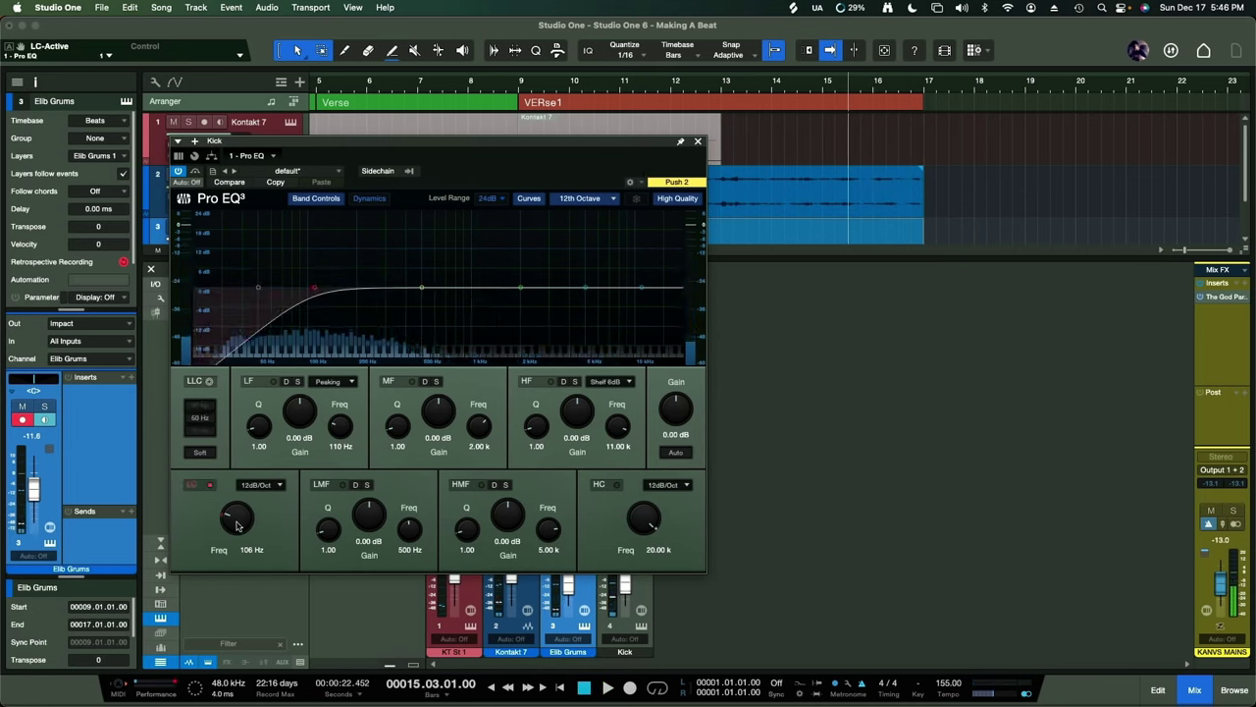
left_click_drag(236, 518, 235, 527)
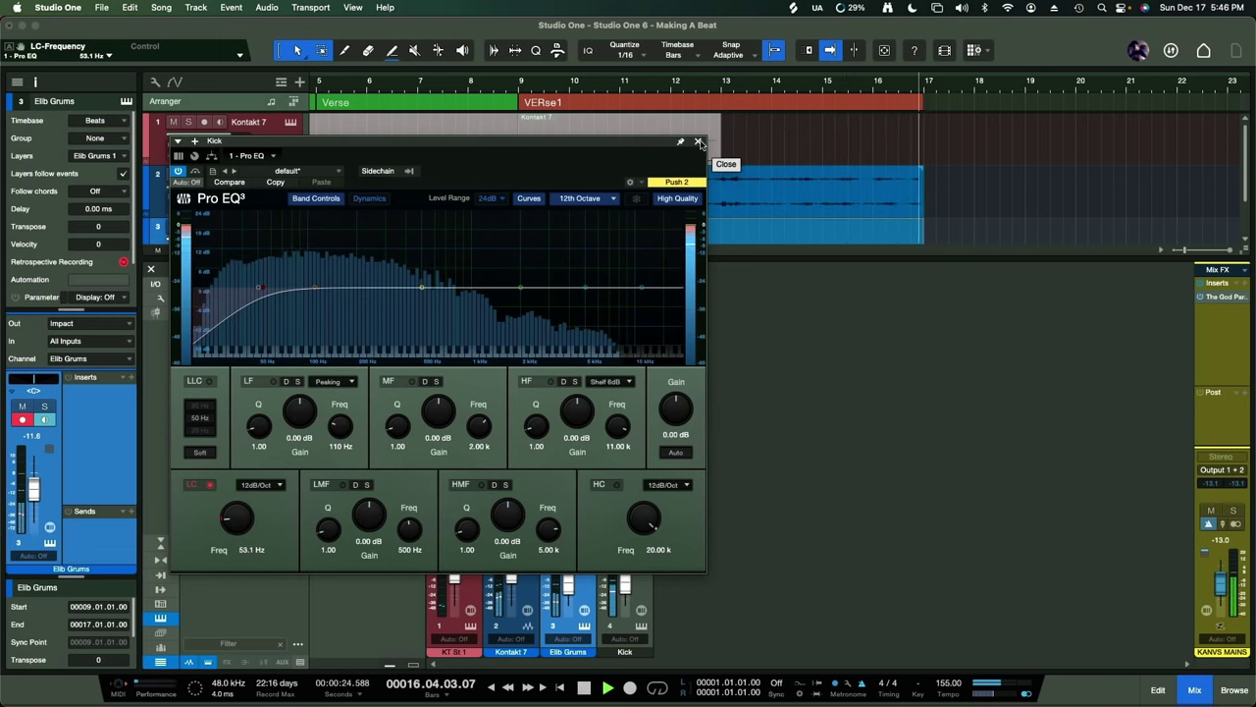
left_click(698, 142)
key("z")
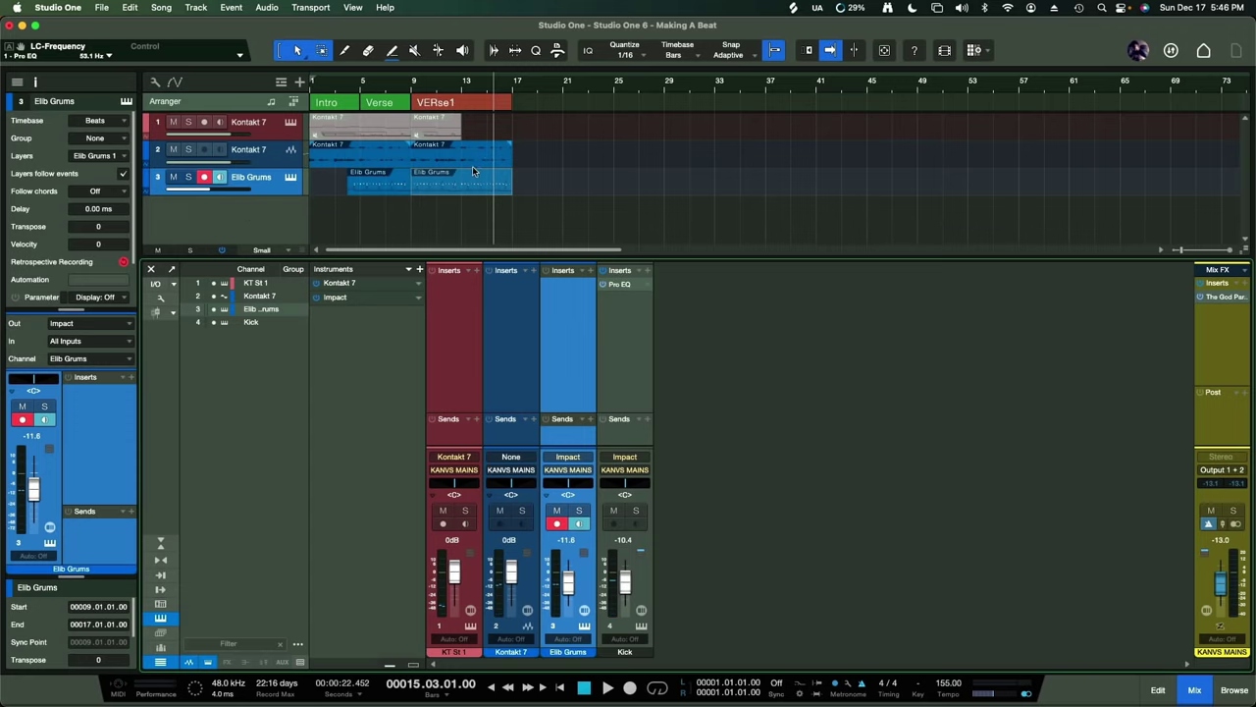
- Save the song and copy its 144 external drum samples into the media folder
left_click(450, 103)
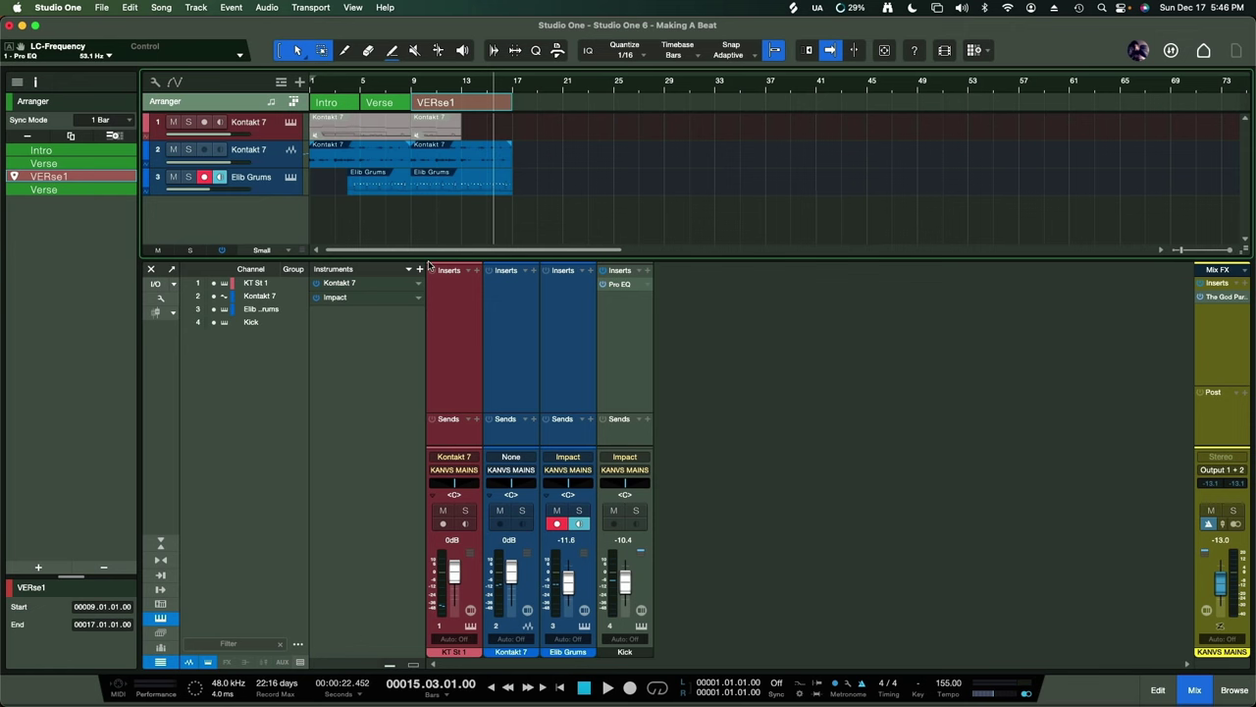
key("super+s")
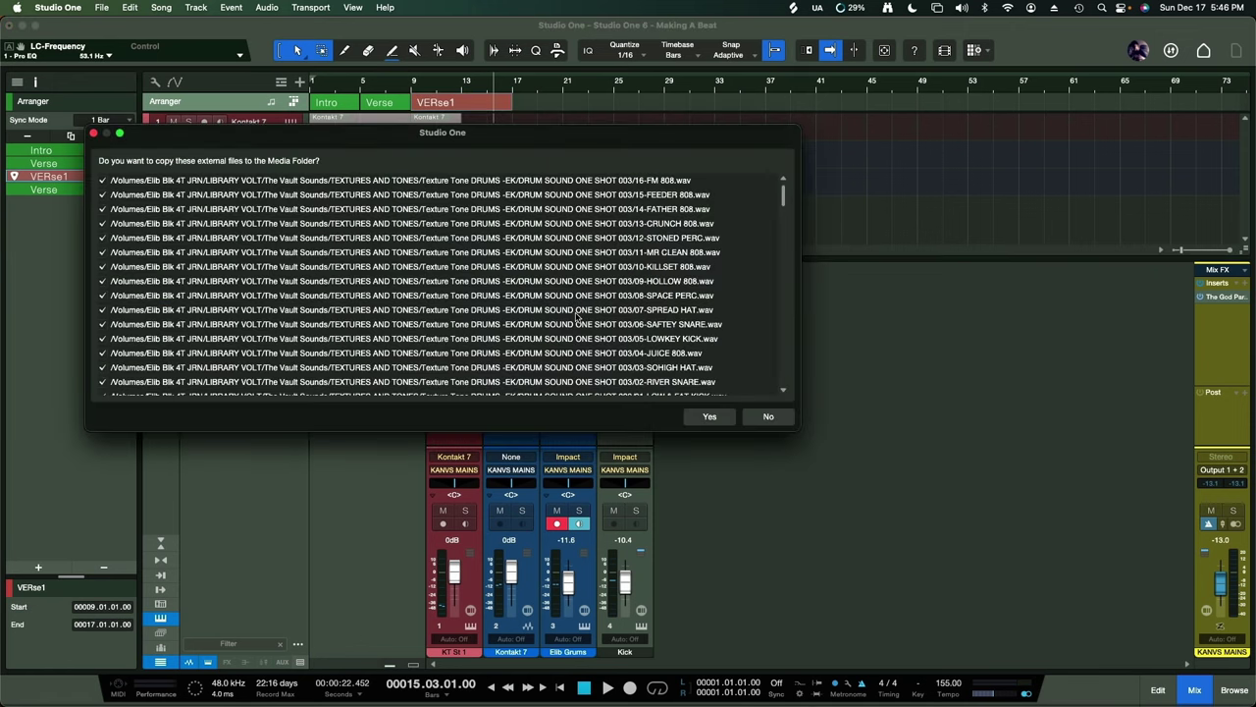
left_click(711, 416)
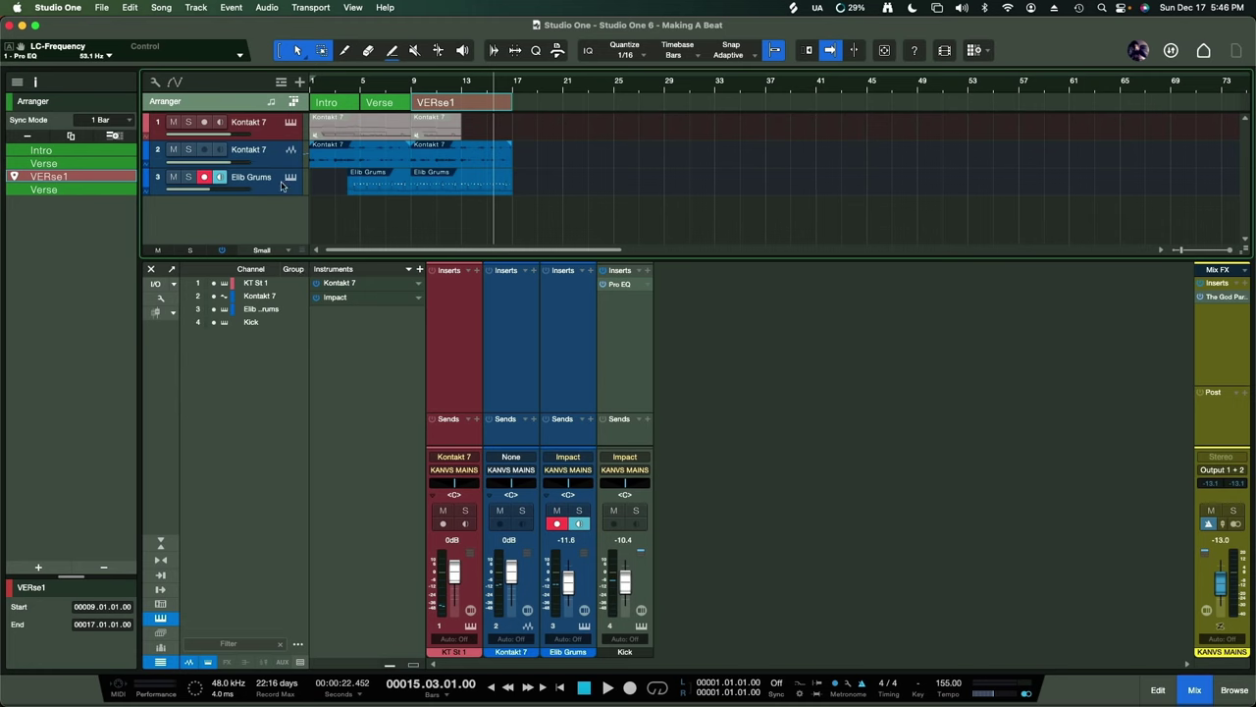
- Open track 1's Kontakt 7 instrument and switch it to Rack View with the library browser
left_click(278, 134)
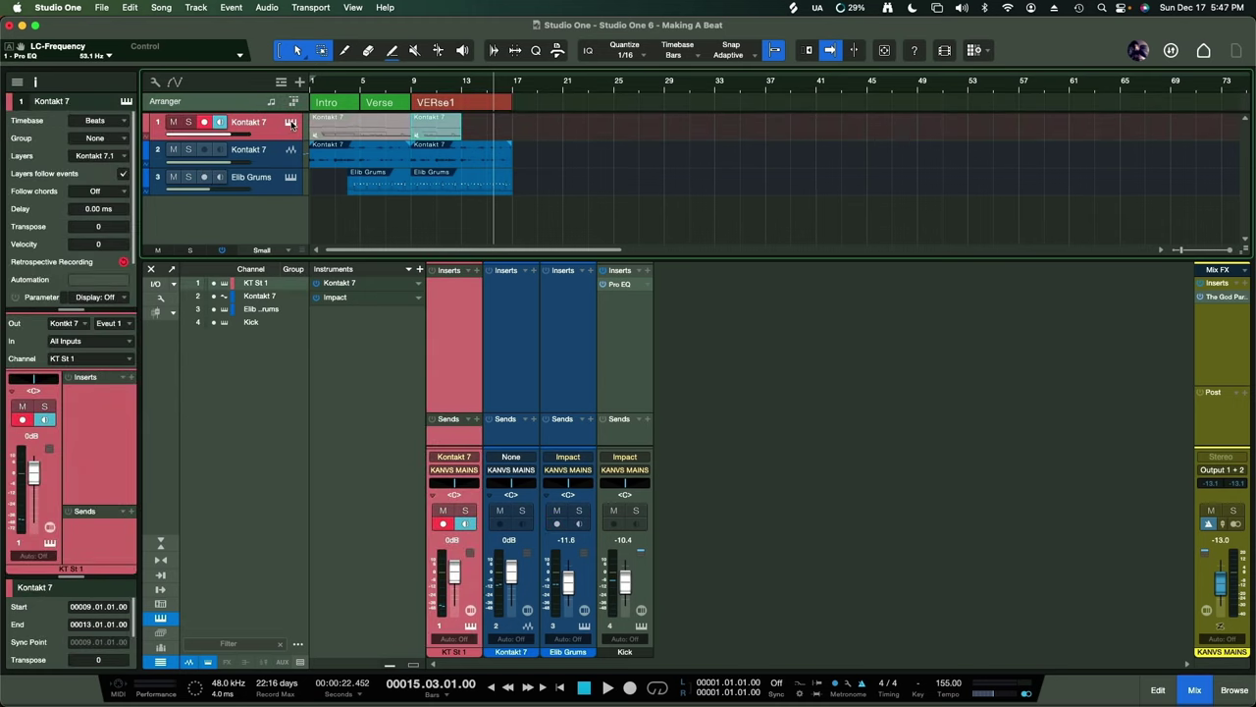
left_click(290, 123)
left_click_drag(575, 182, 634, 122)
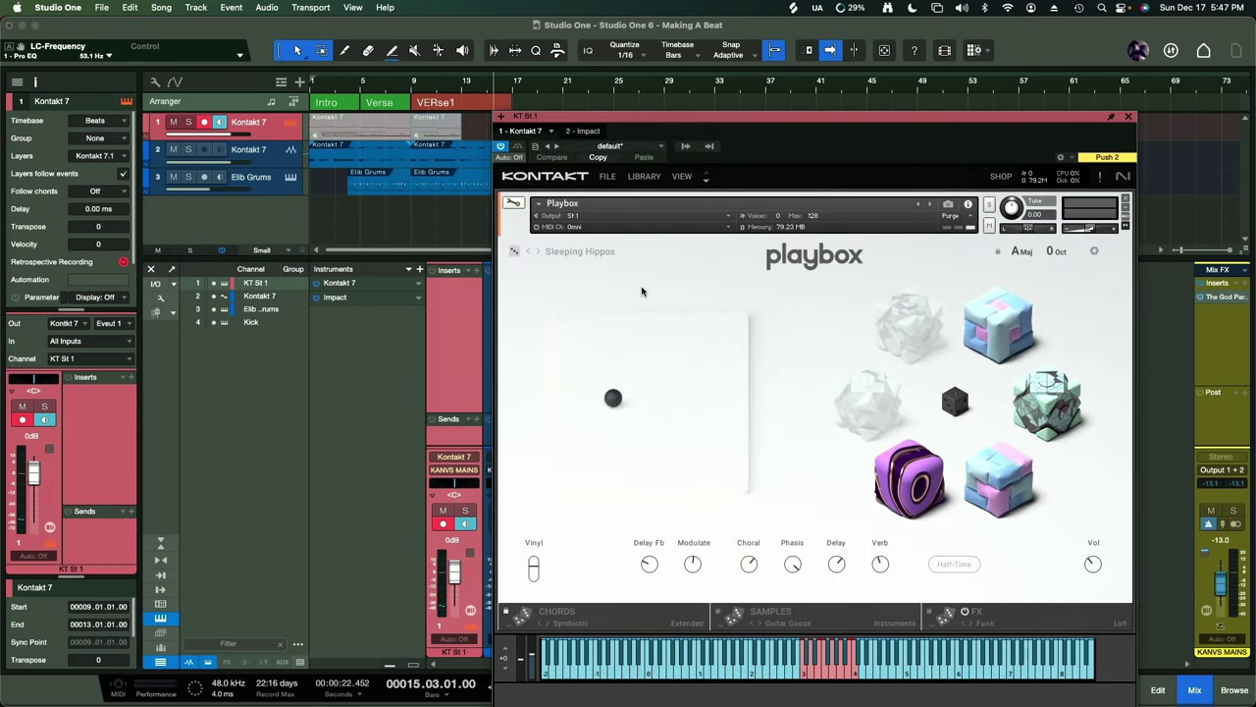
left_click(511, 210)
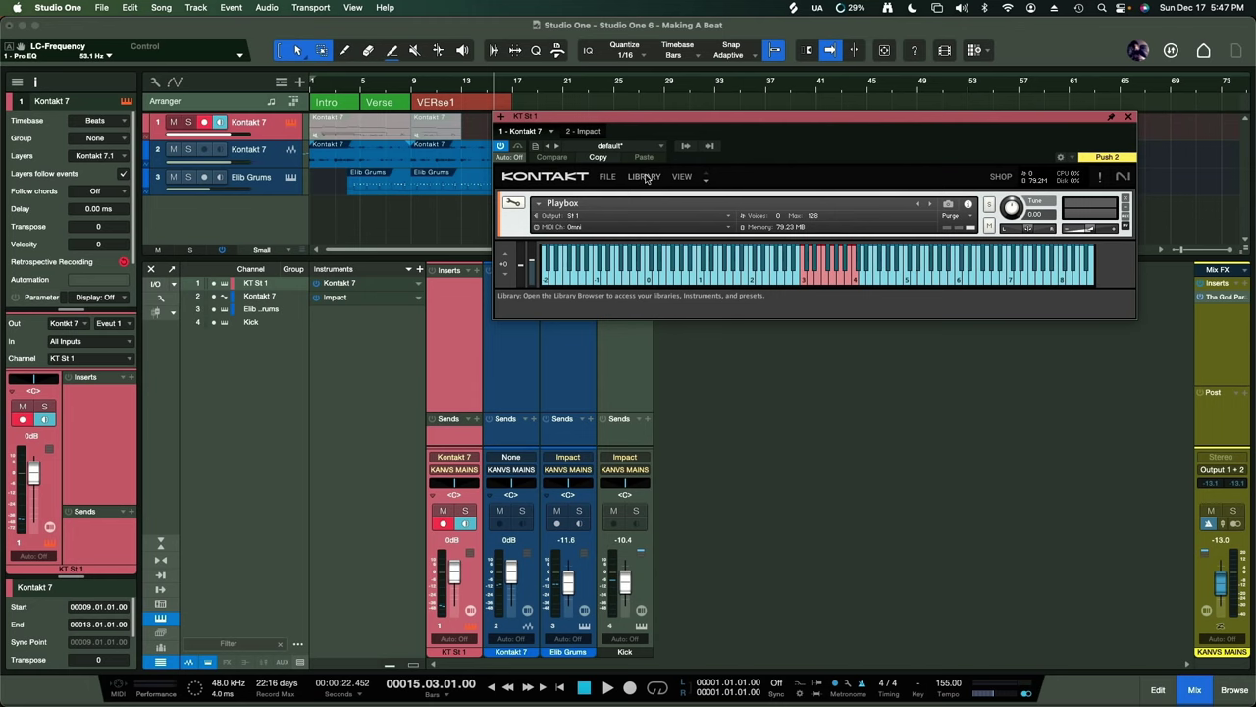
left_click(681, 177)
left_click(691, 194)
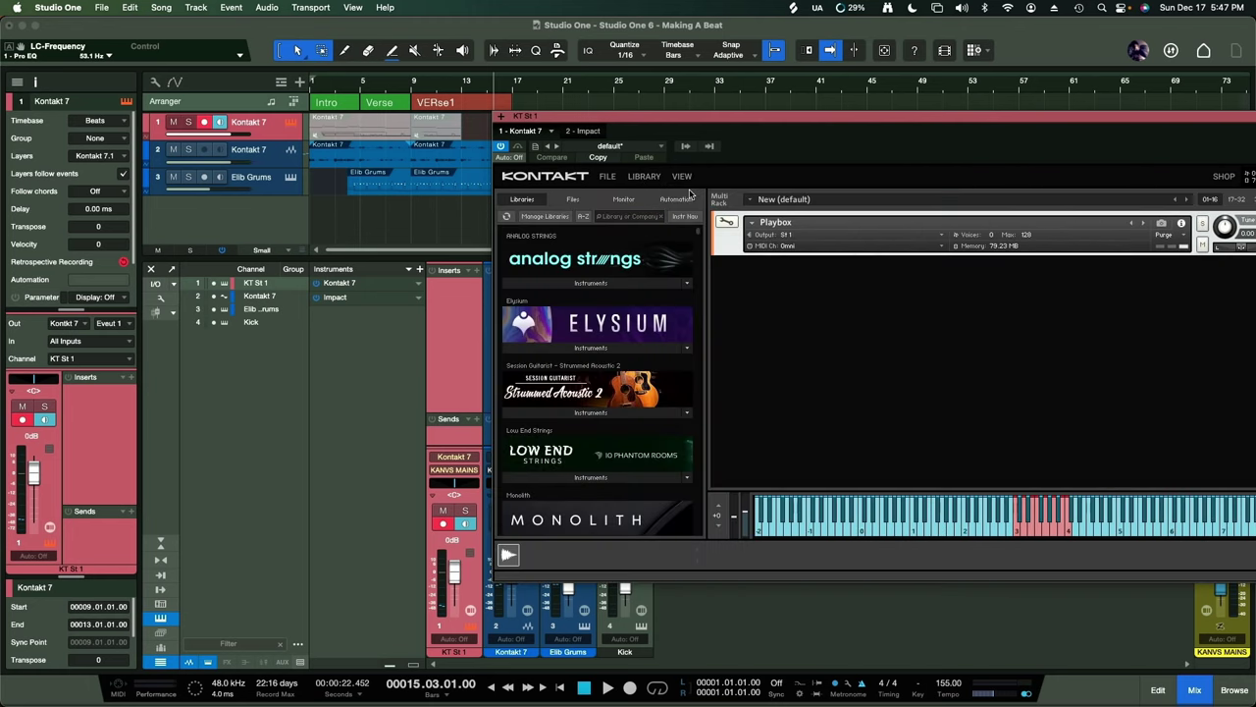
left_click_drag(690, 125, 448, 190)
- Search 'bass', load Icon Bass (Melody) into the rack, and set its melody articulation to Muted
left_click(397, 265)
type("bass")
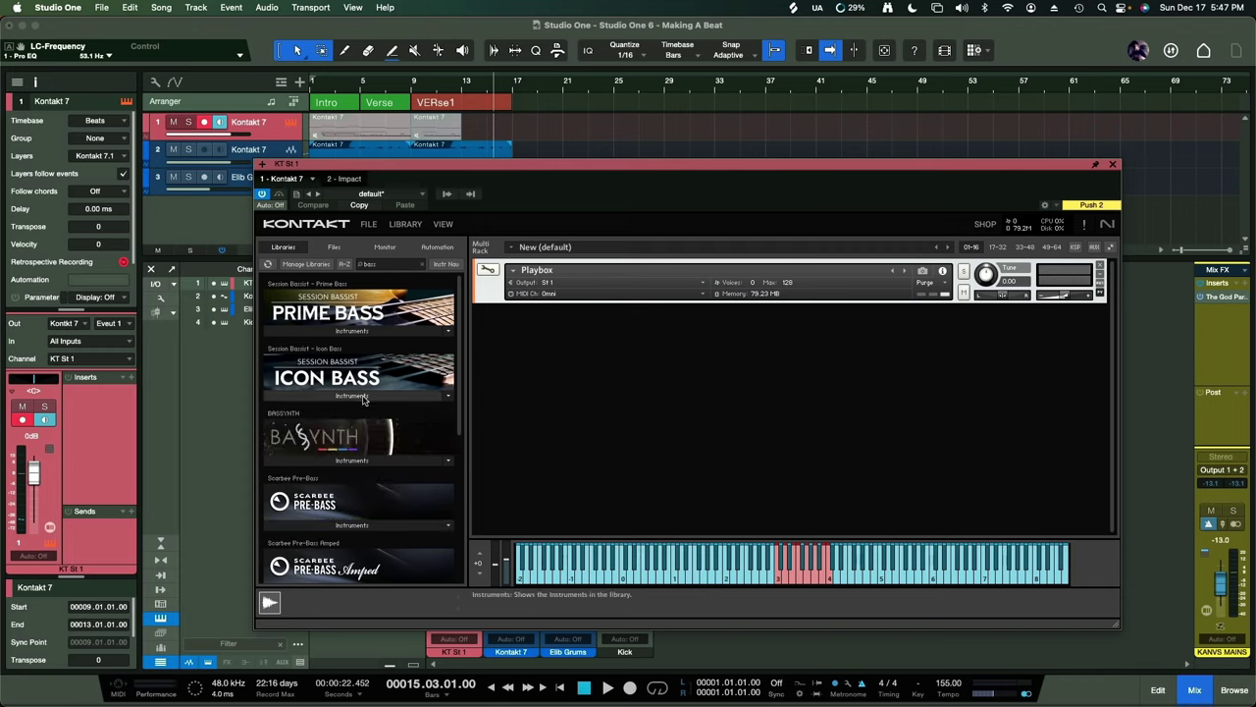
left_click(364, 395)
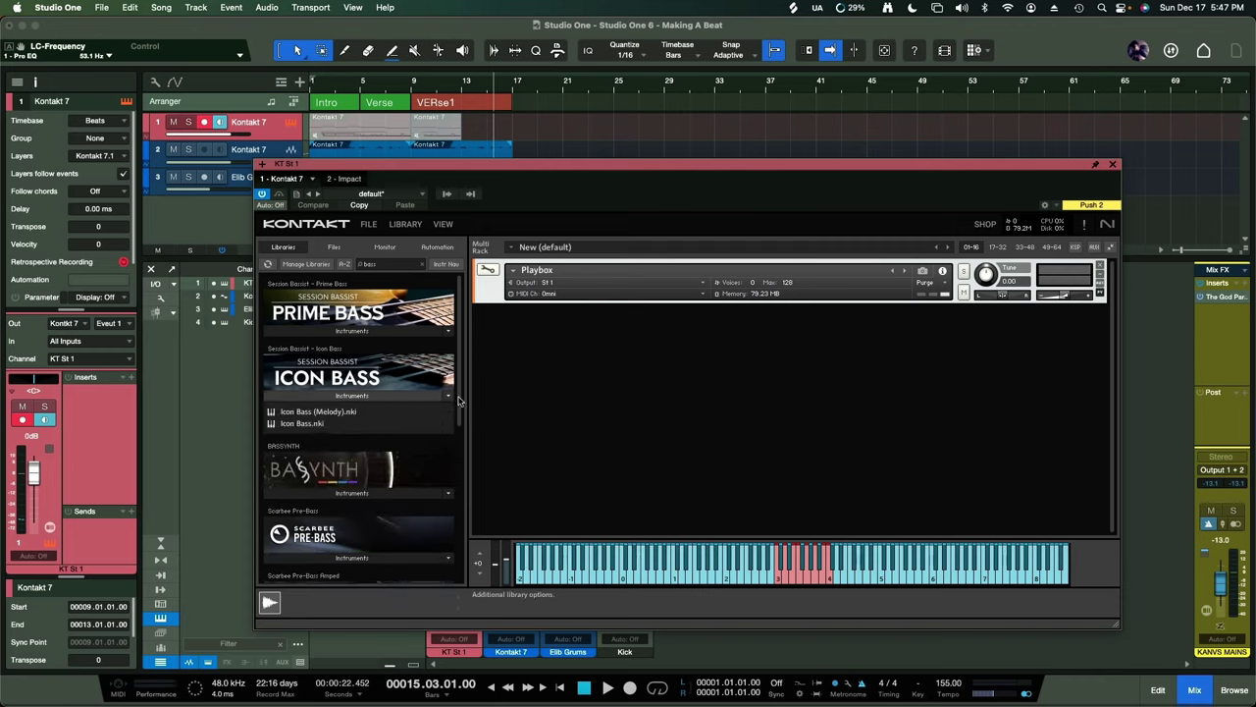
left_click_drag(328, 416, 532, 384)
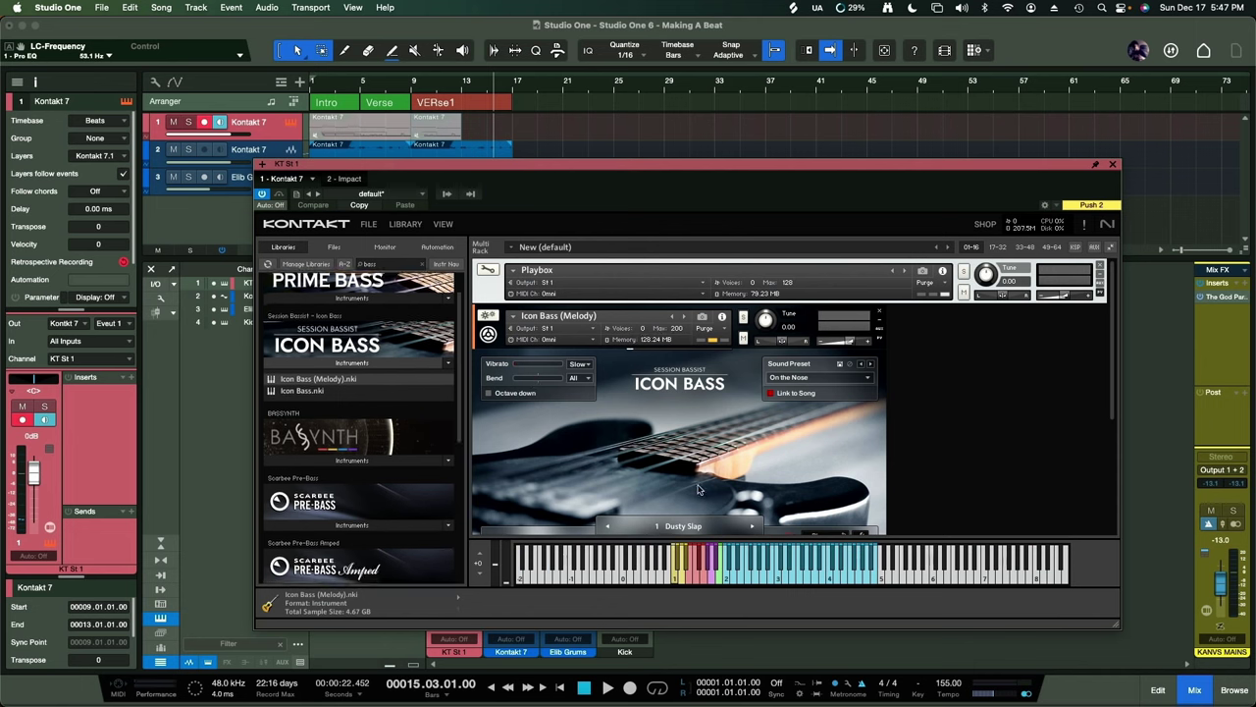
scroll(699, 489, "down", 5)
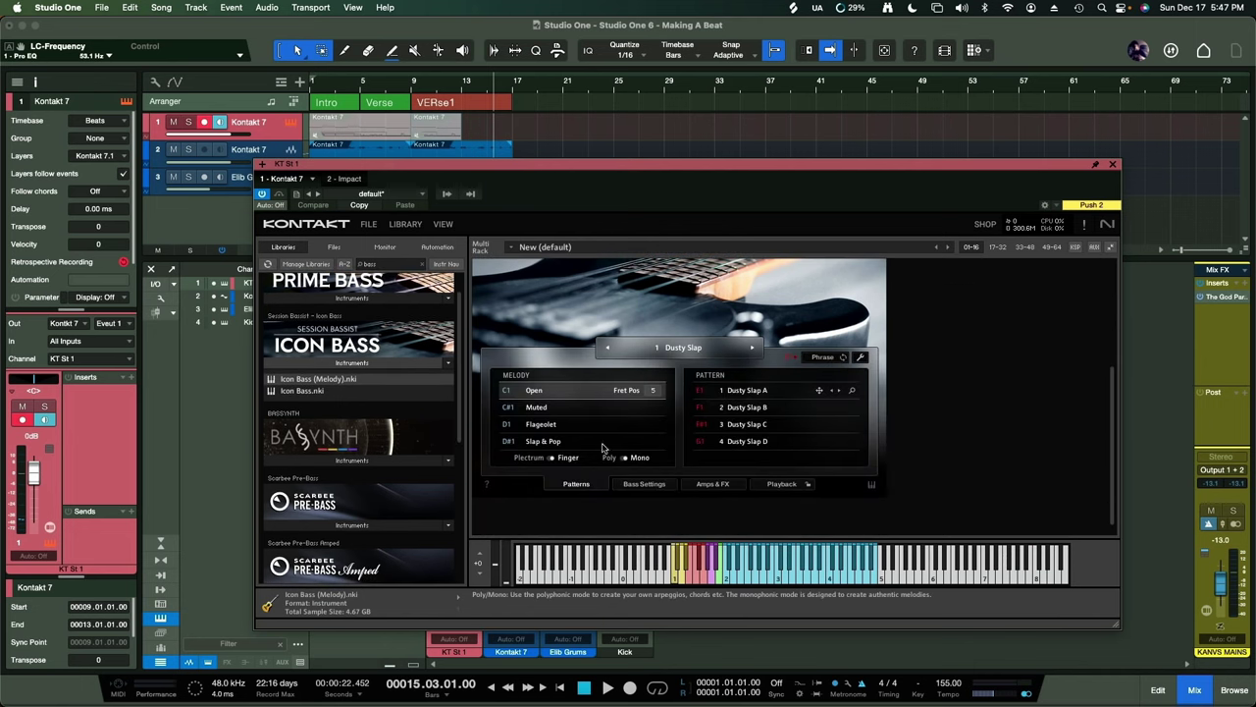
left_click(552, 410)
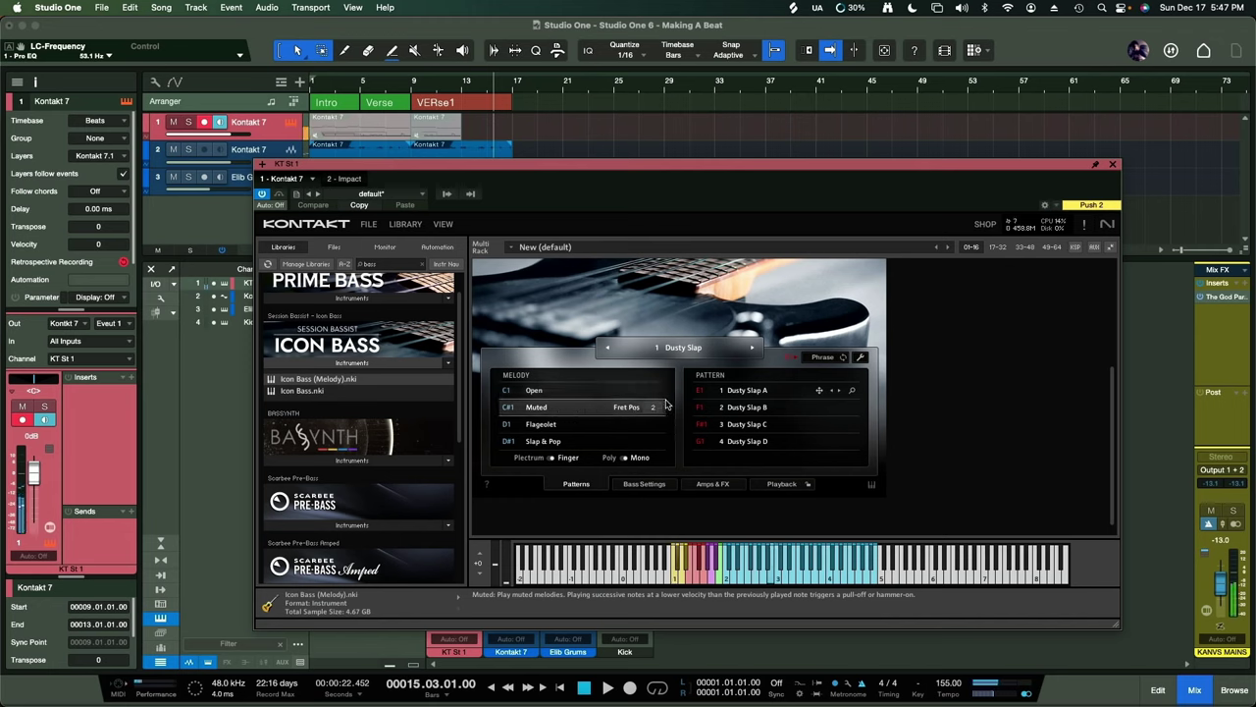
scroll(594, 363, "up", 5)
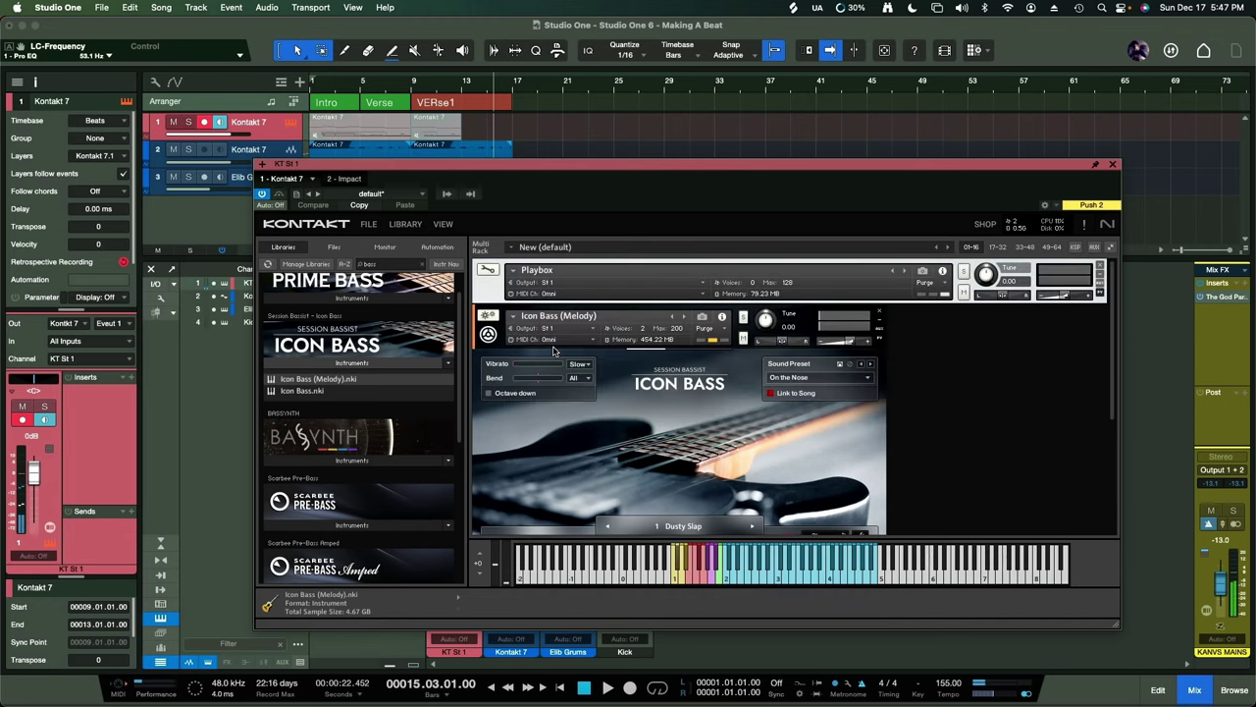
- In Kontakt, set Icon Bass to MIDI channel 2 and Playbox to MIDI channel 1
left_click(586, 339)
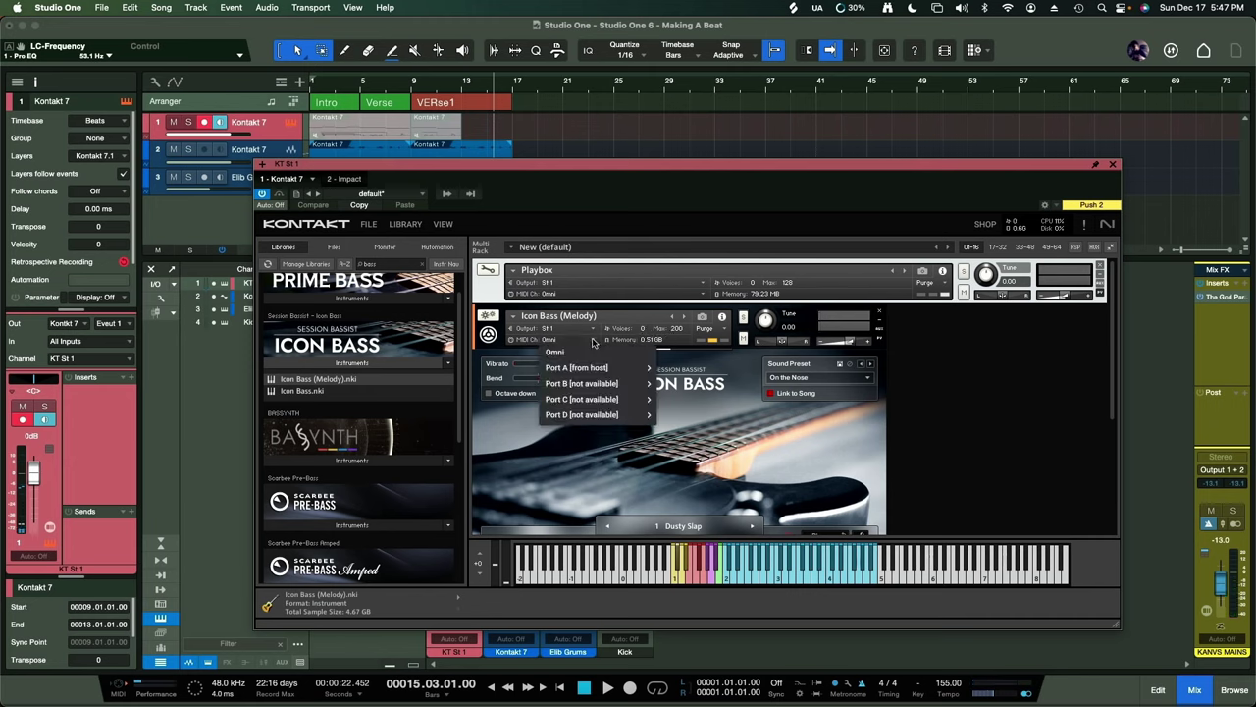
mouse_move(611, 371)
left_click(670, 383)
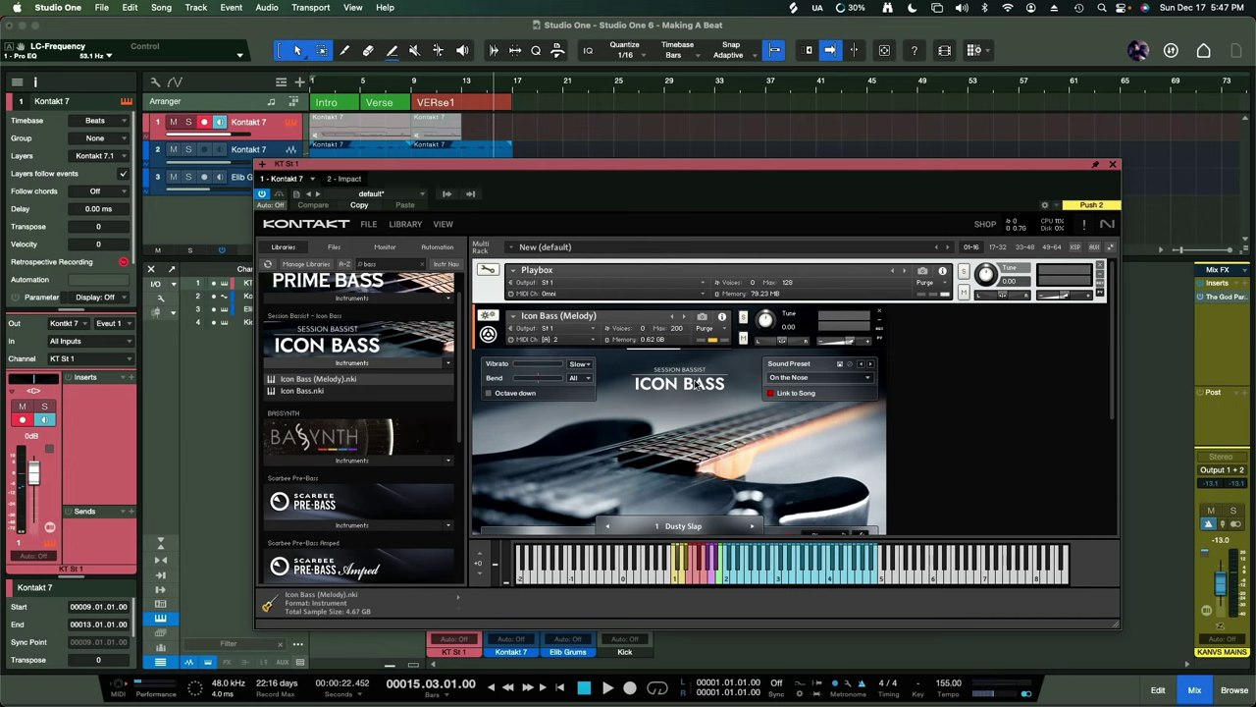
left_click(702, 294)
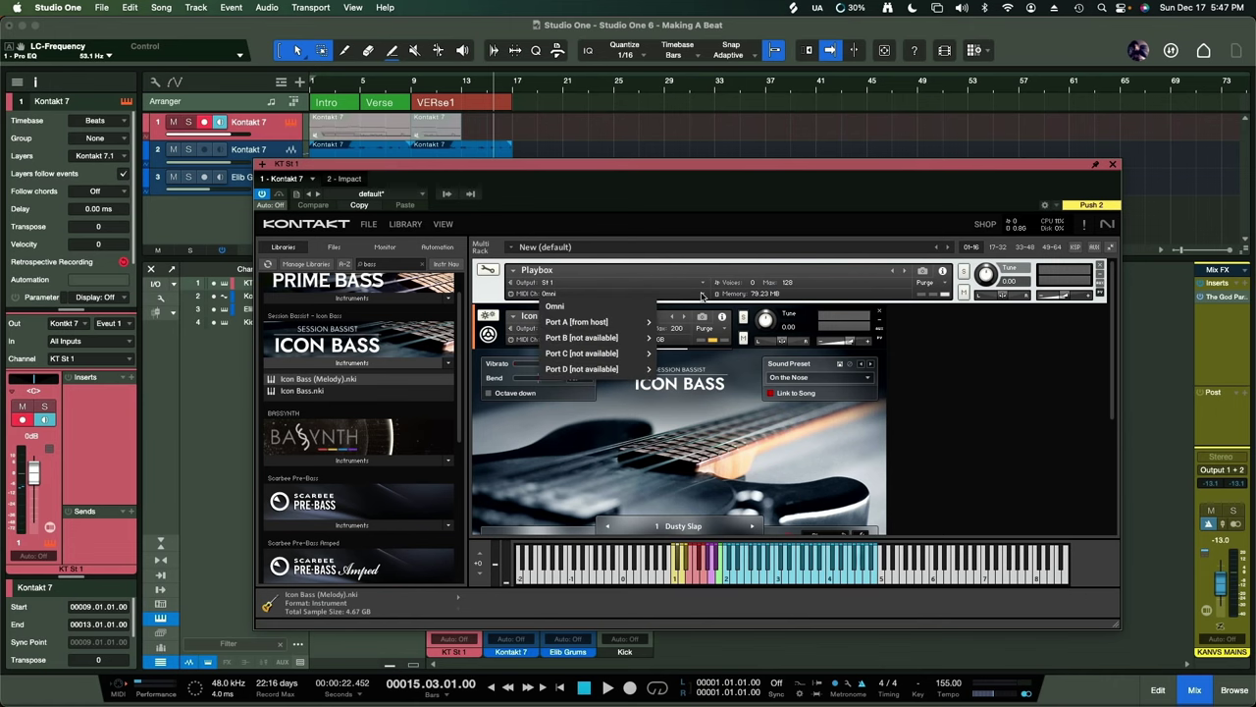
mouse_move(619, 327)
left_click(678, 329)
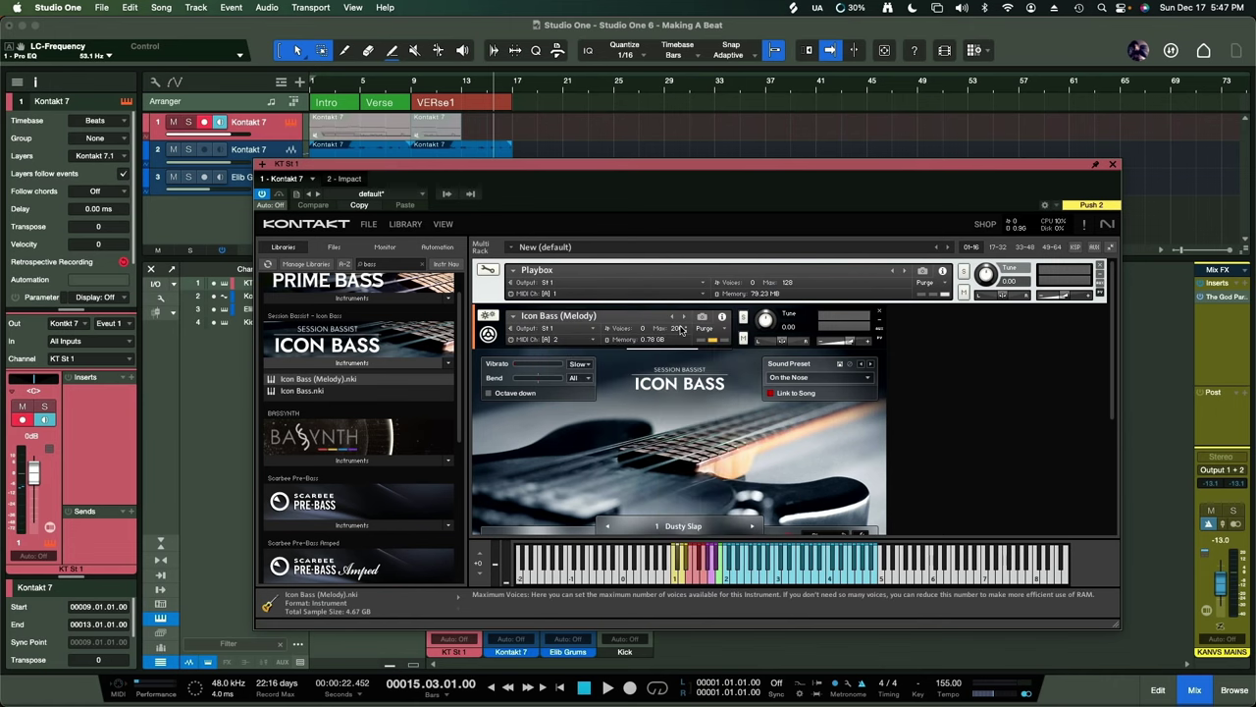
- Enlarge track 1 and open its Event Input choices to route it to Event Input 2
left_click_drag(381, 167, 456, 169)
left_click_drag(258, 137, 249, 187)
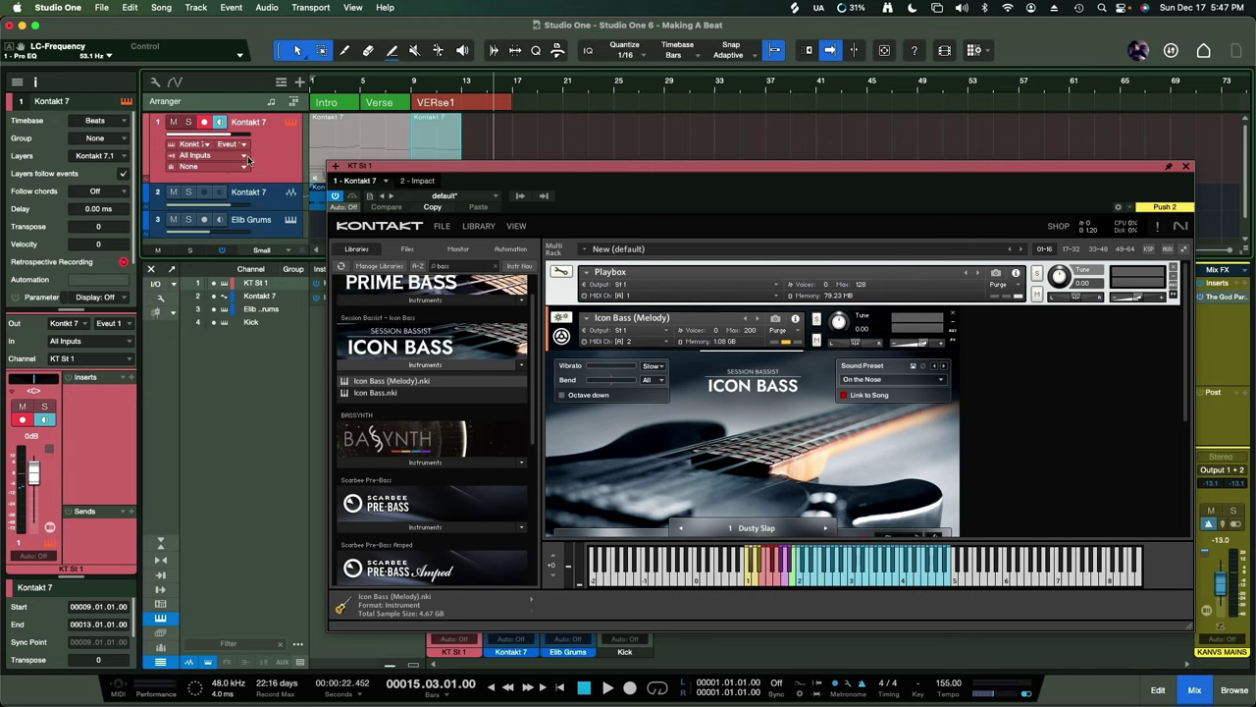
left_click(245, 146)
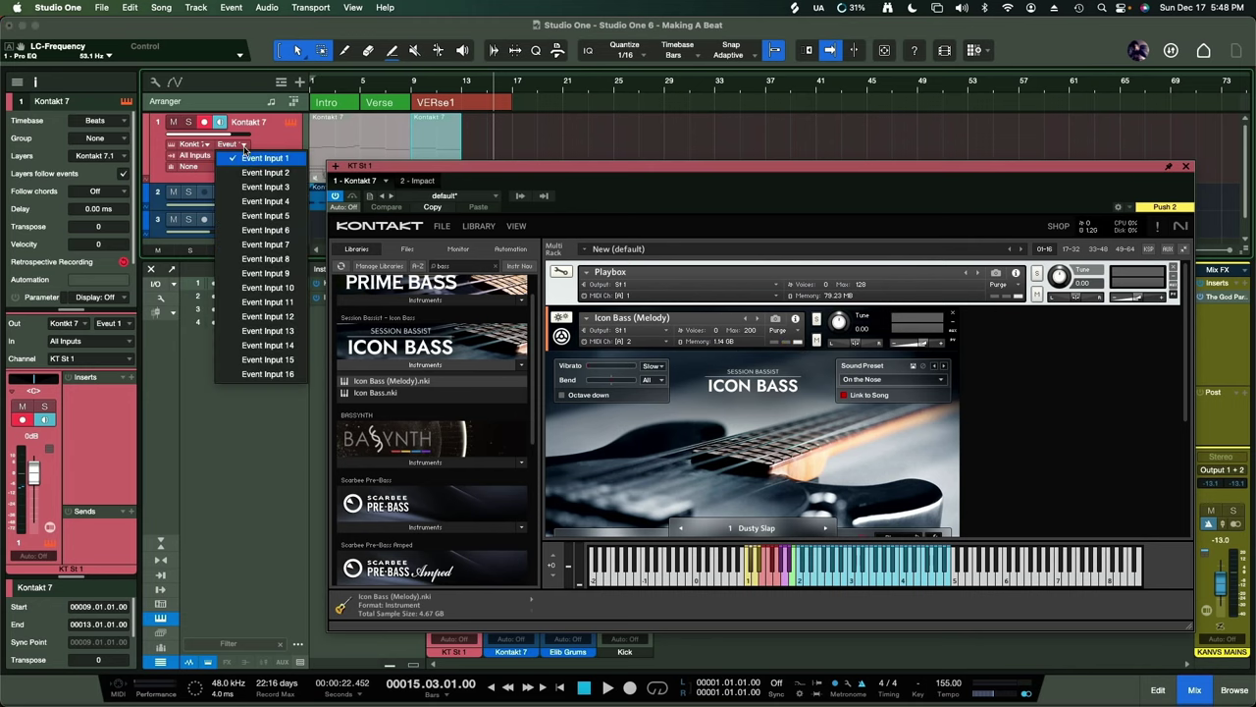
left_click(253, 173)
left_click(236, 146)
left_click(283, 138)
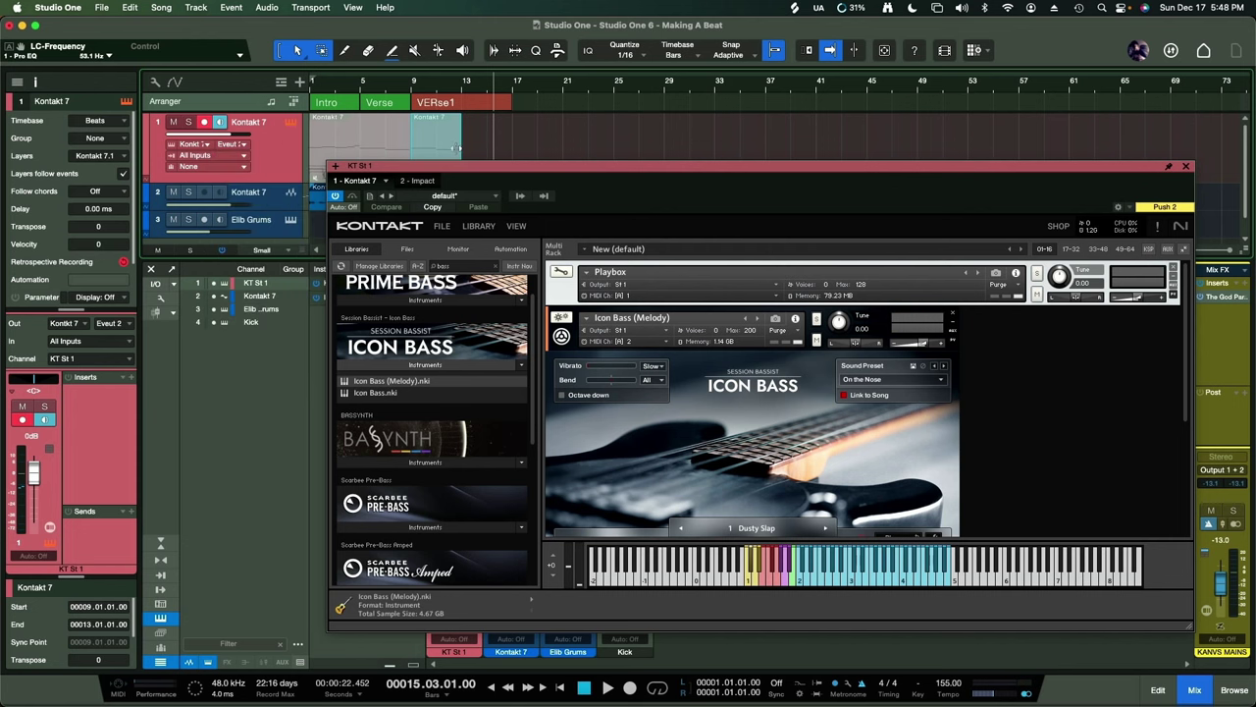
left_click_drag(463, 172, 444, 254)
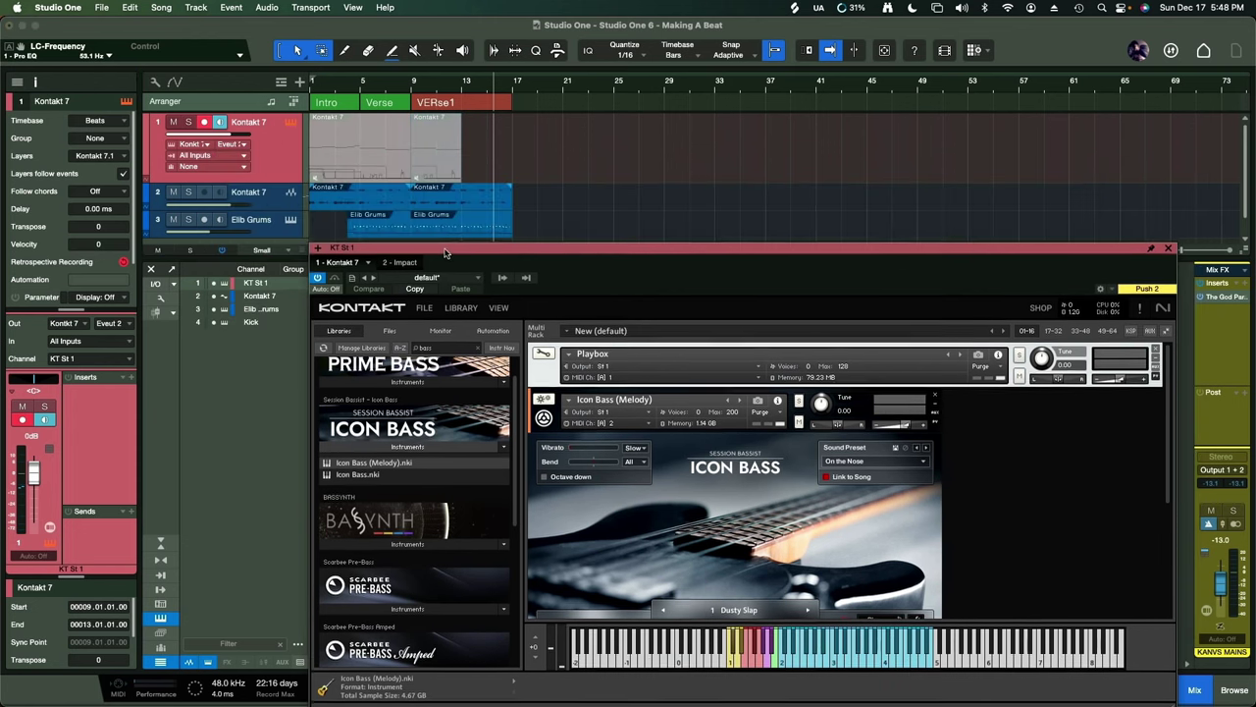
left_click(448, 167)
key("super+z")
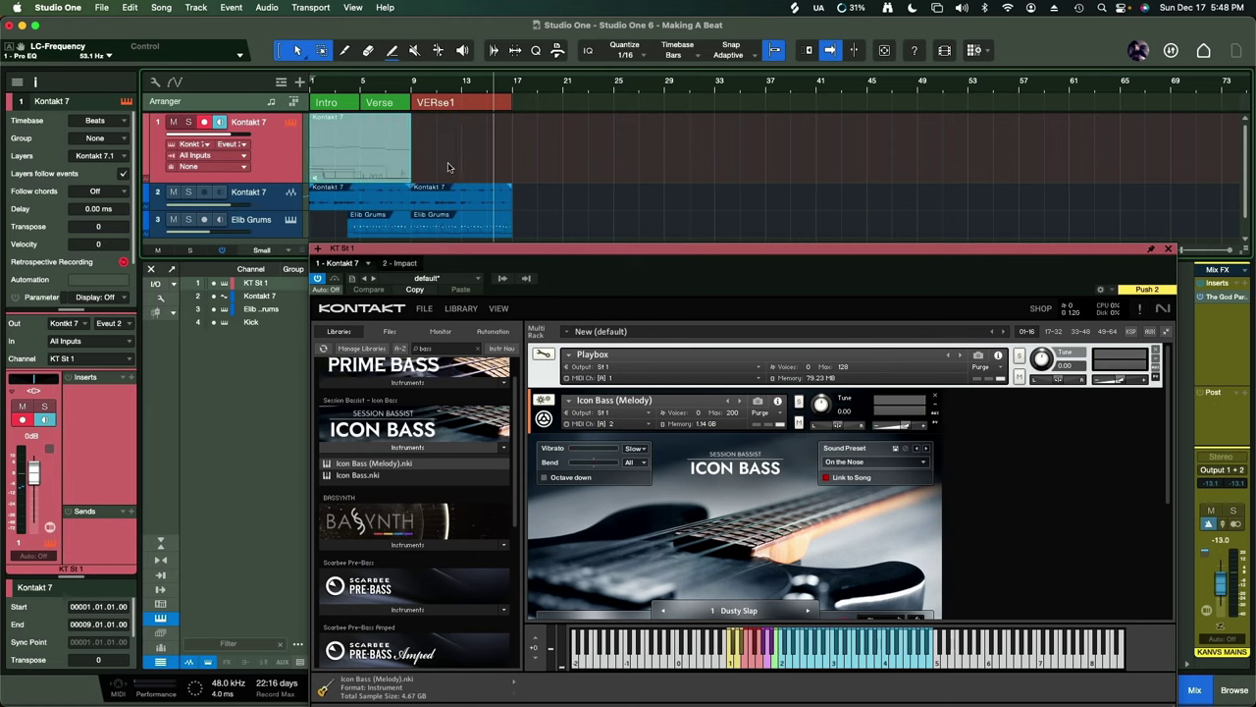
left_click(456, 104)
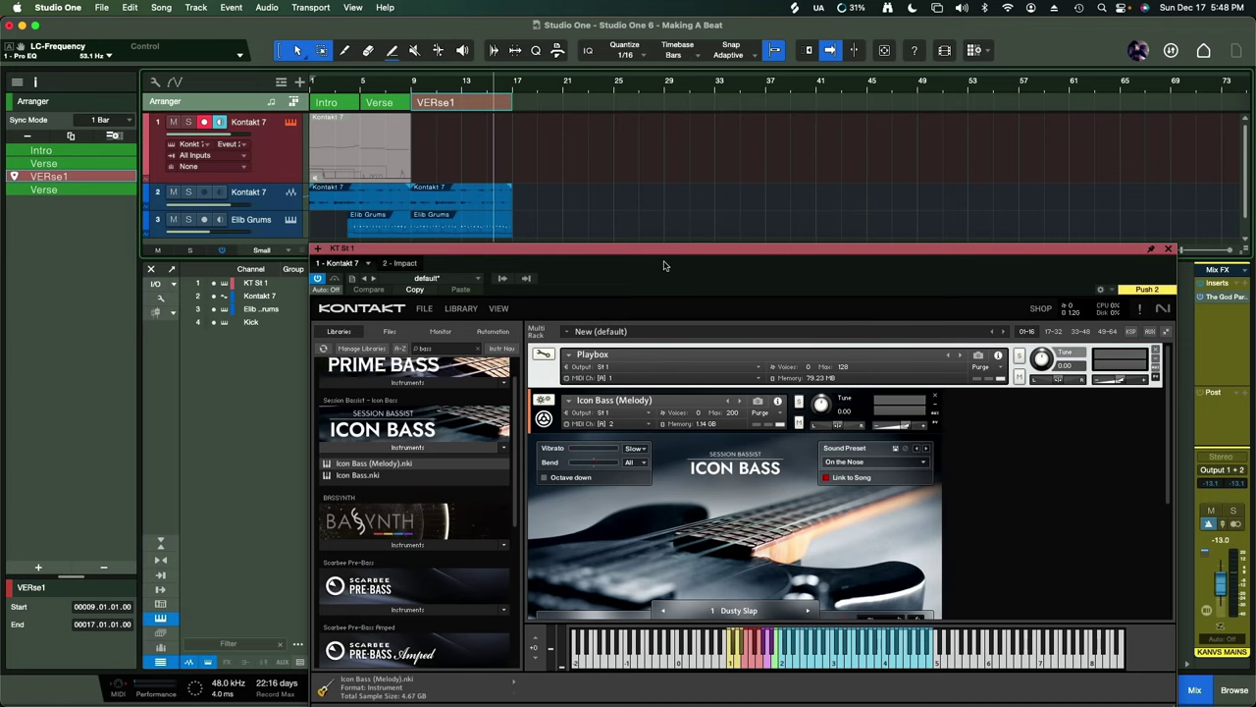
left_click_drag(663, 254, 698, 170)
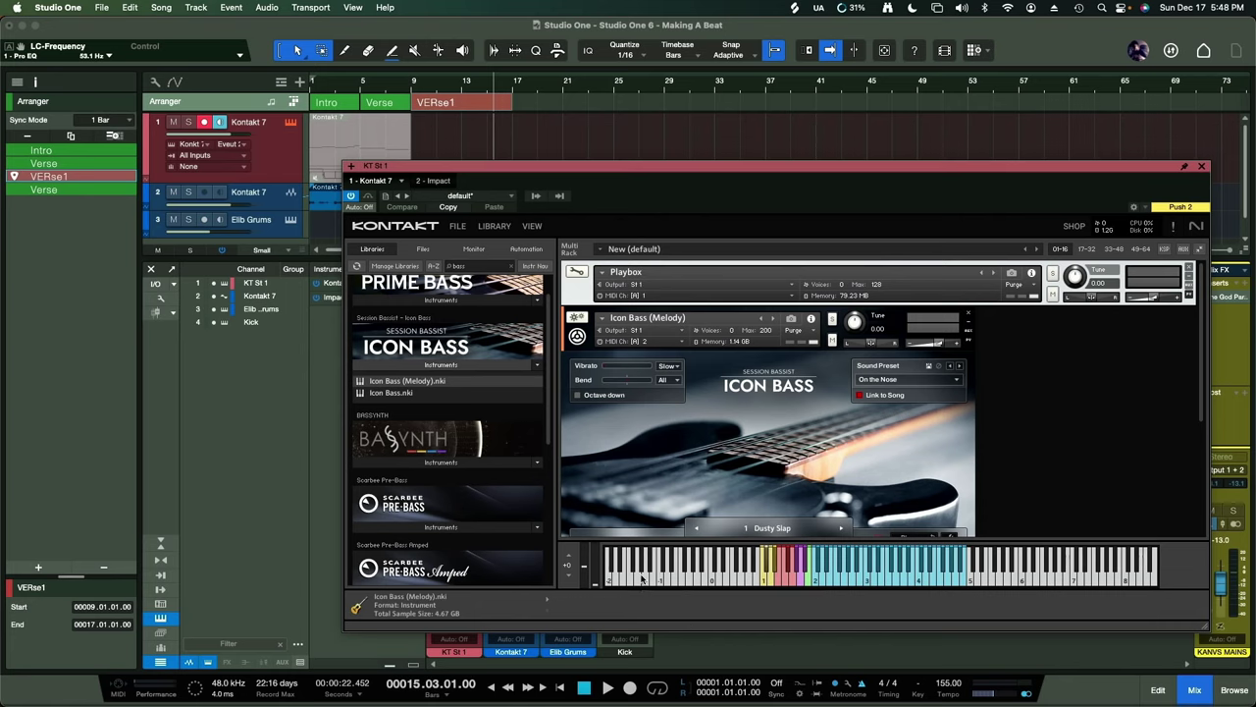
left_click(660, 688)
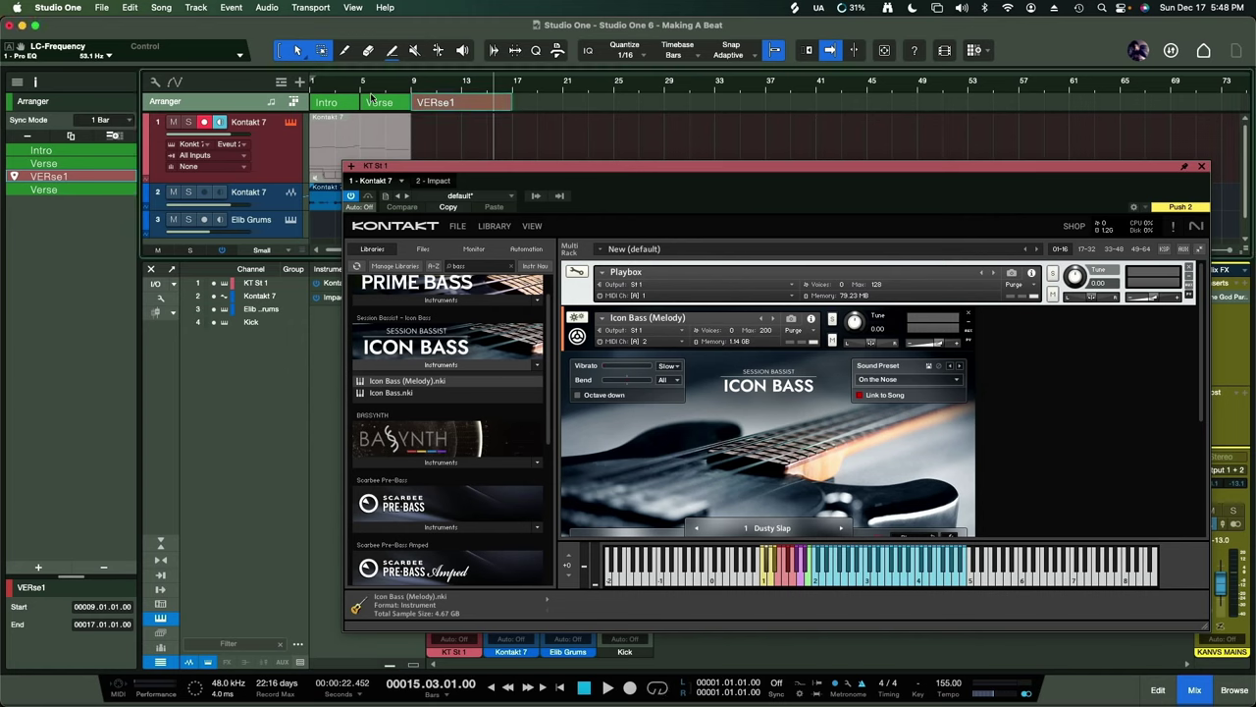
- Add a seconds ruler, loop bars 9–17 over VERse1, and start playback
left_click(281, 84)
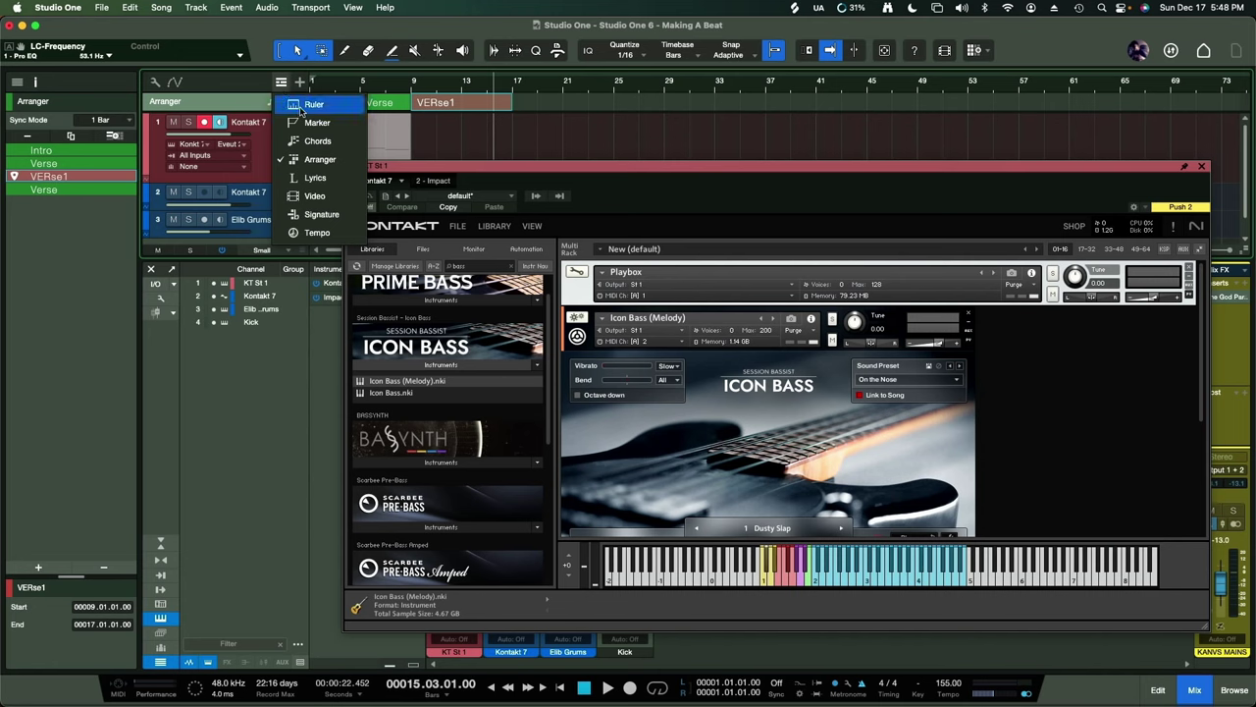
left_click(300, 106)
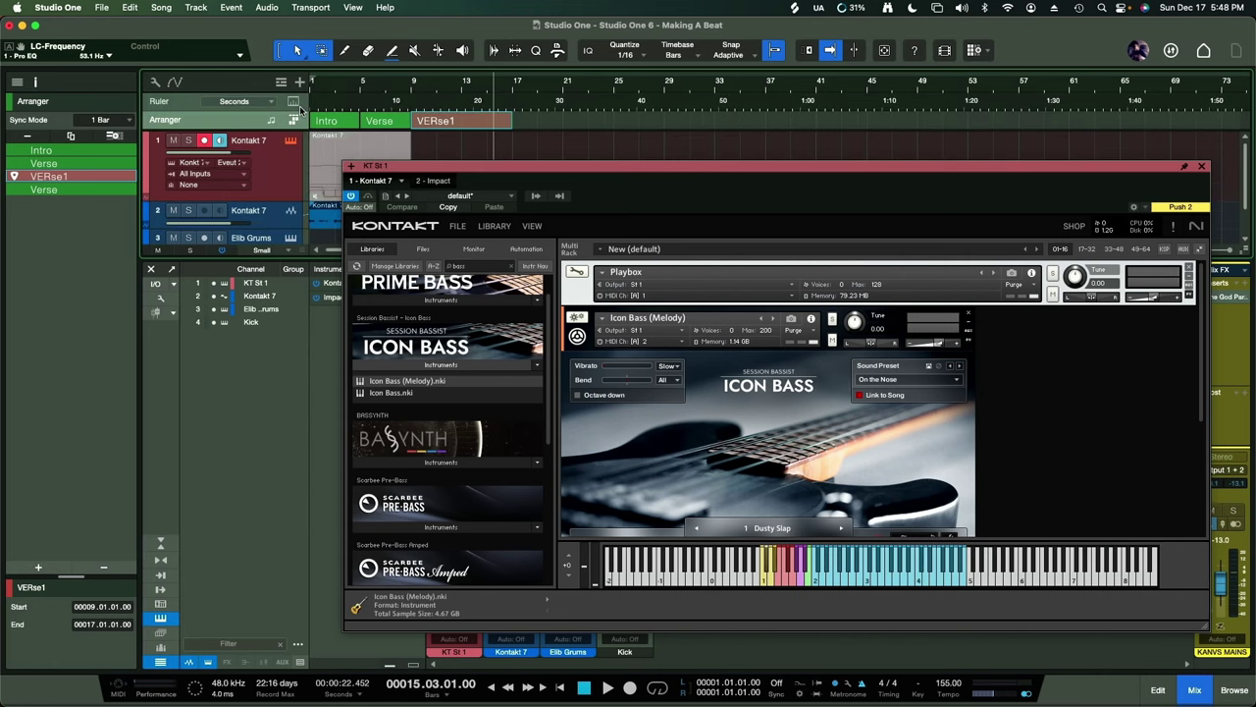
left_click(419, 107)
key("p")
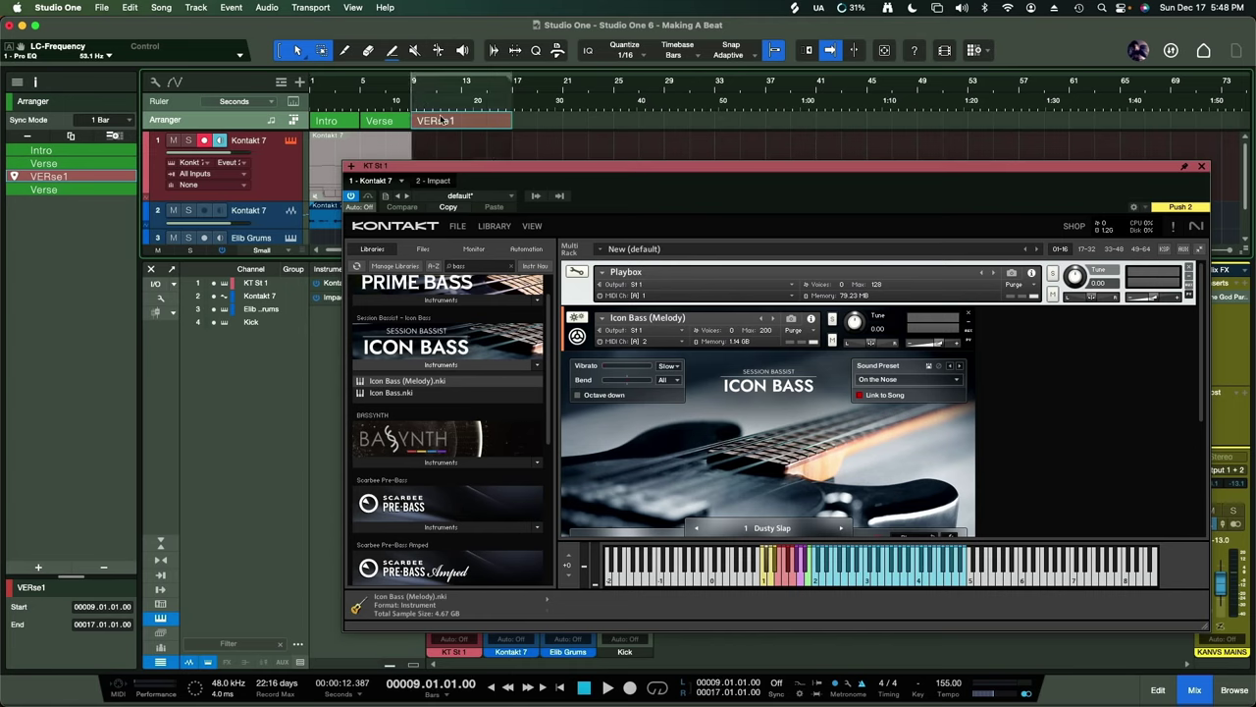
key("slash")
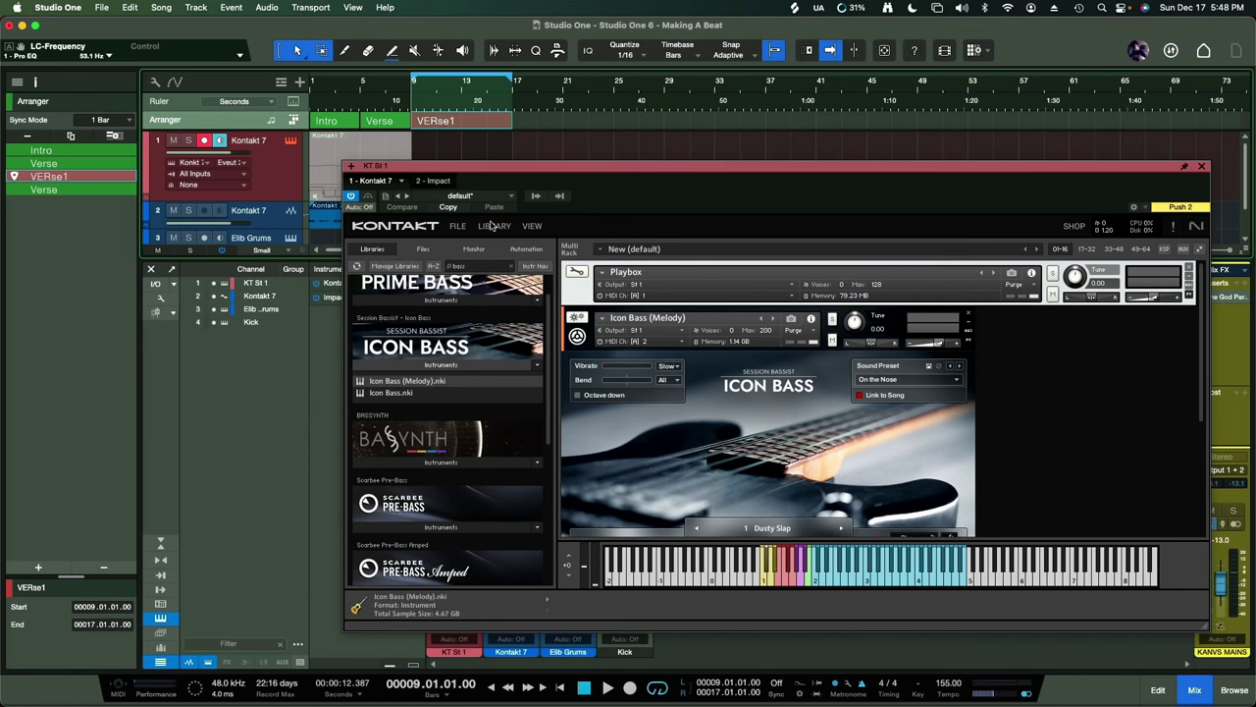
left_click_drag(441, 171, 465, 157)
key("space")
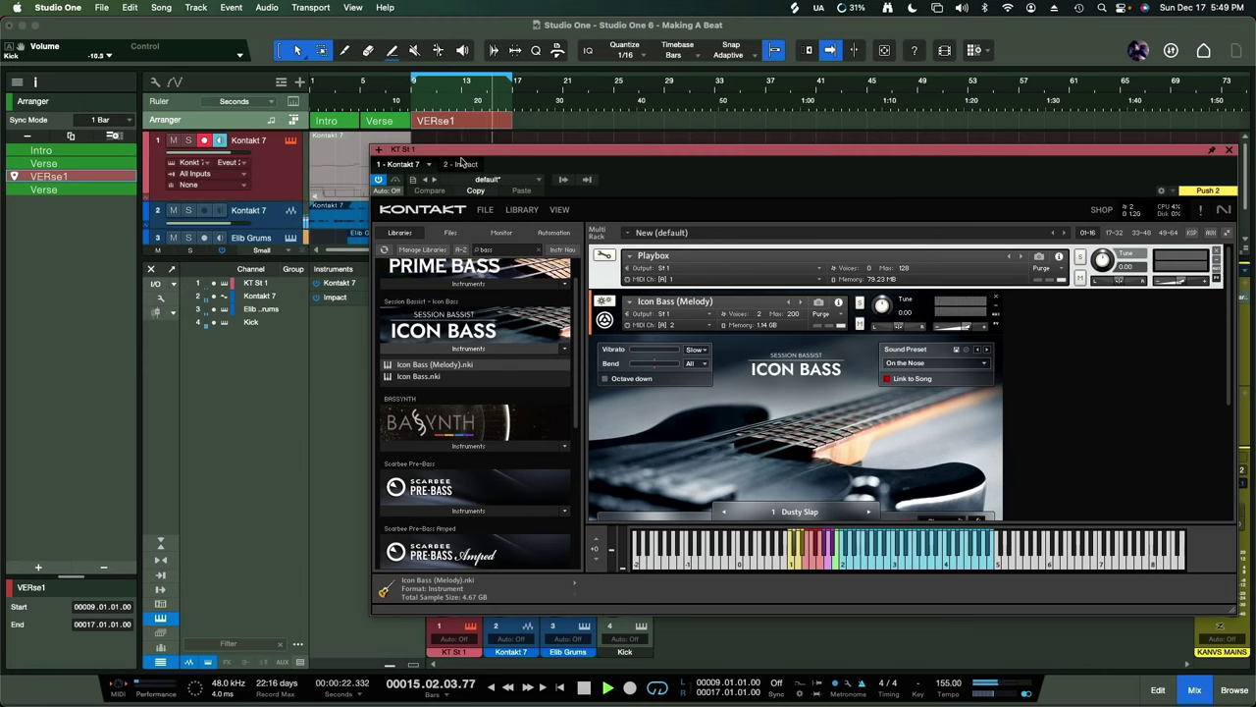
- Record the Icon Bass part onto track 1 starting from bar 9
left_click_drag(475, 153, 562, 140)
left_click(275, 179)
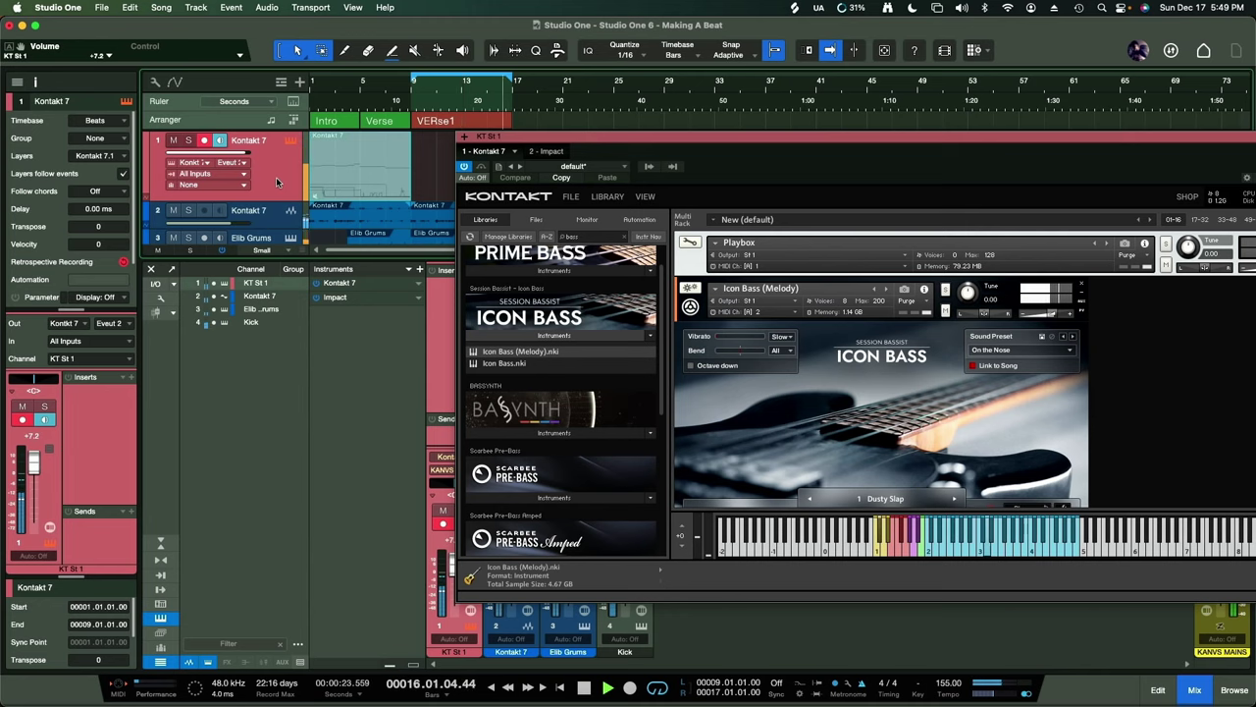
key("space")
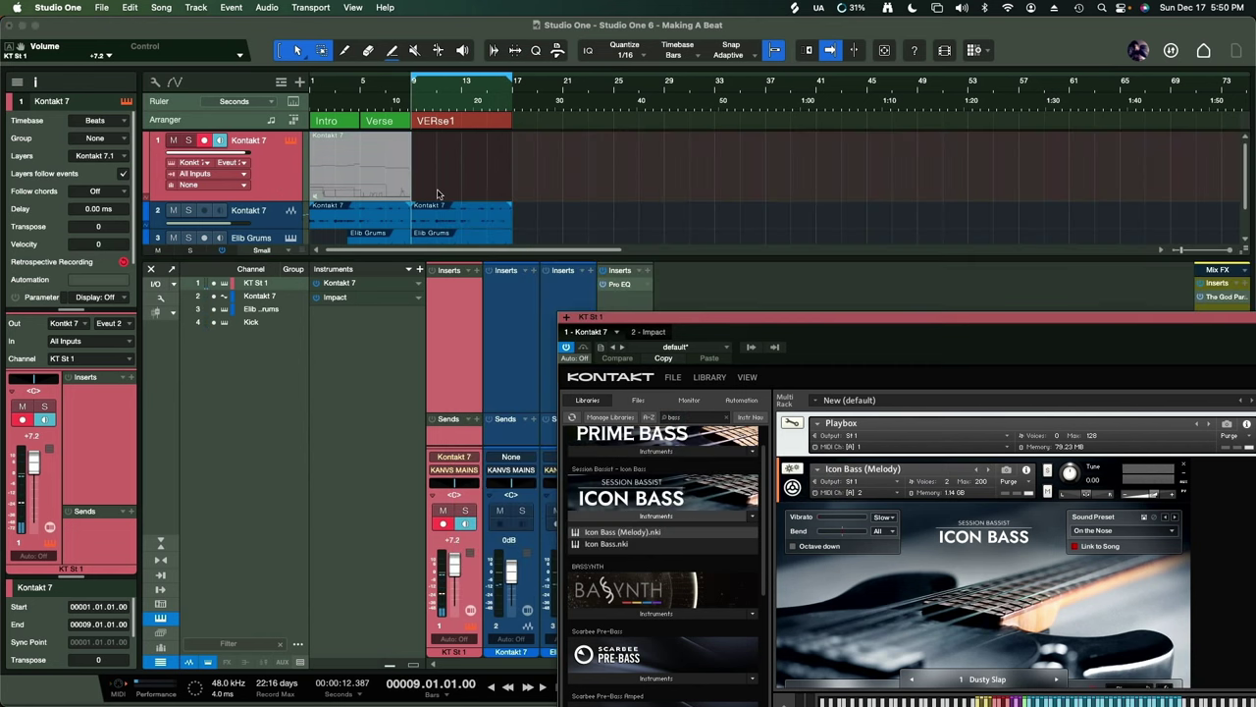
key("KP_Multiply")
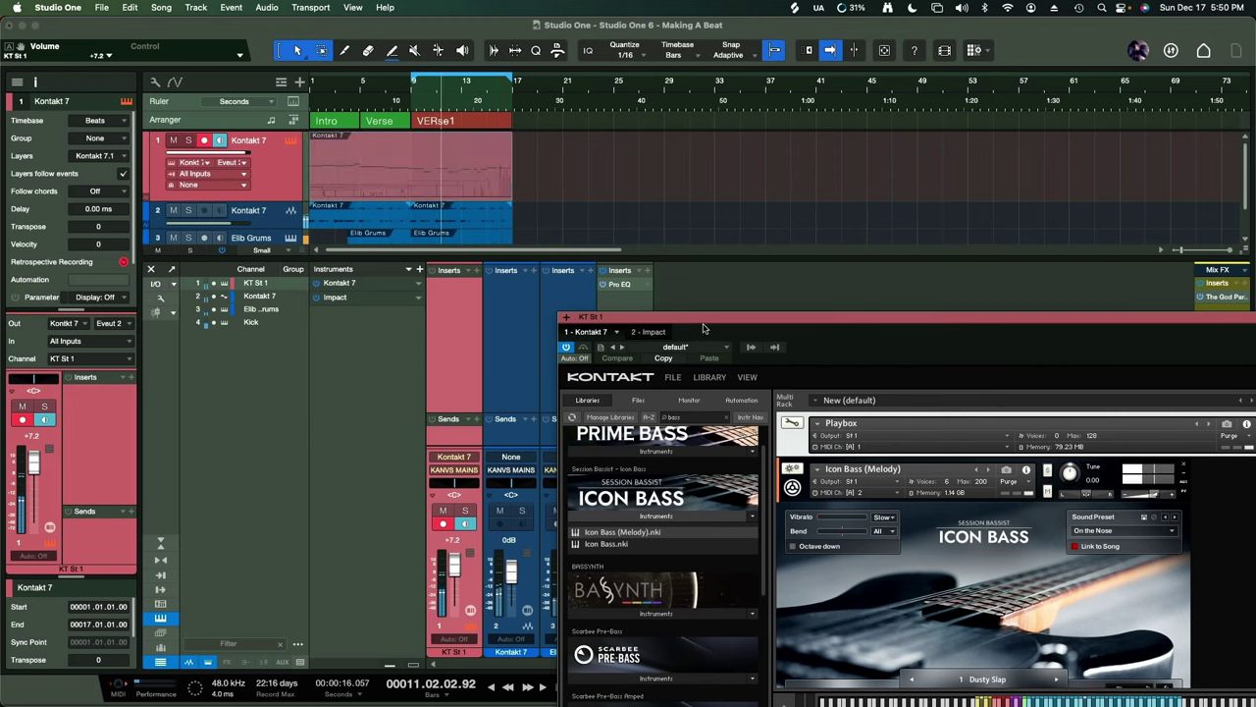
left_click_drag(736, 320, 551, 191)
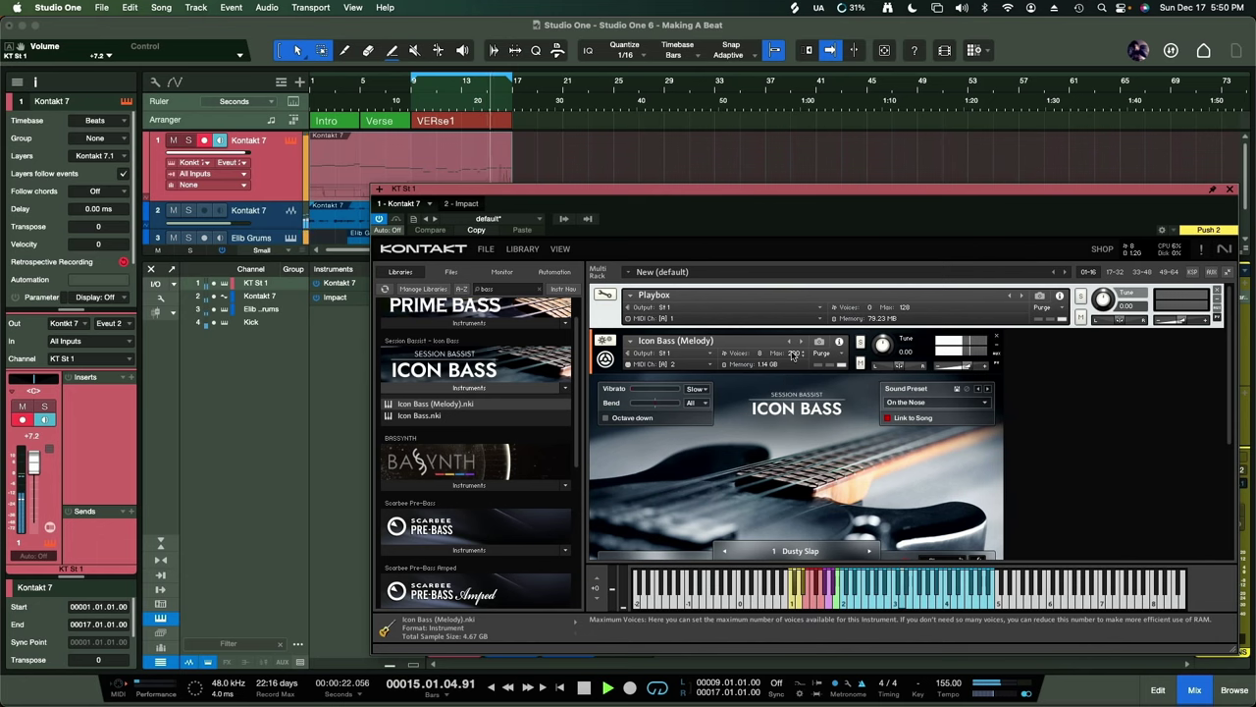
left_click_drag(728, 188, 685, 99)
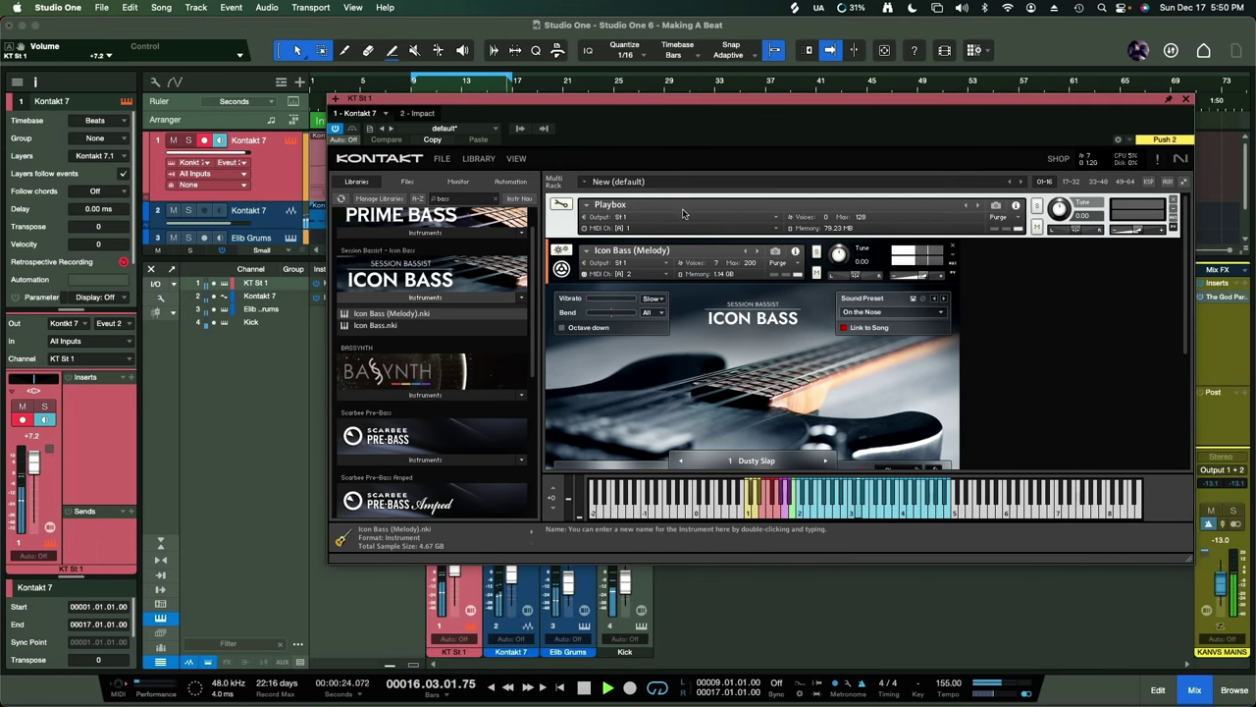
- Load the 7 Neo Groove song preset on Icon Bass and choose the Muted melody articulation
left_click(776, 251)
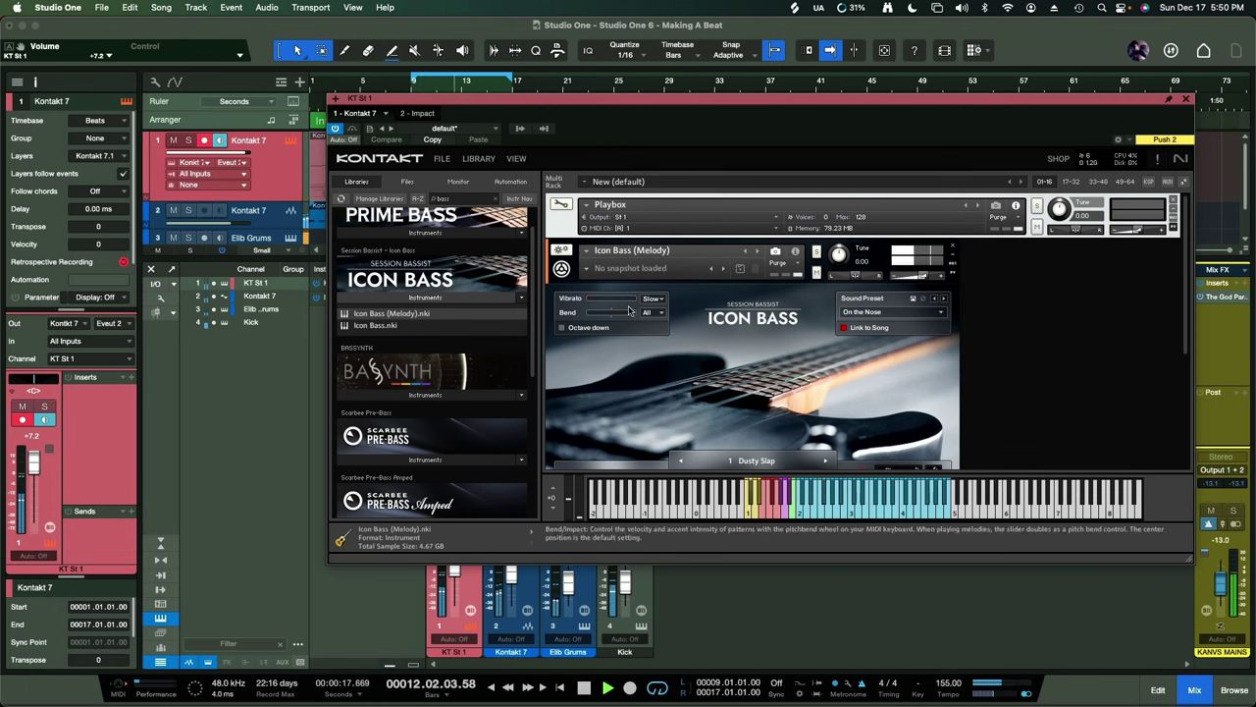
scroll(634, 330, "down", 3)
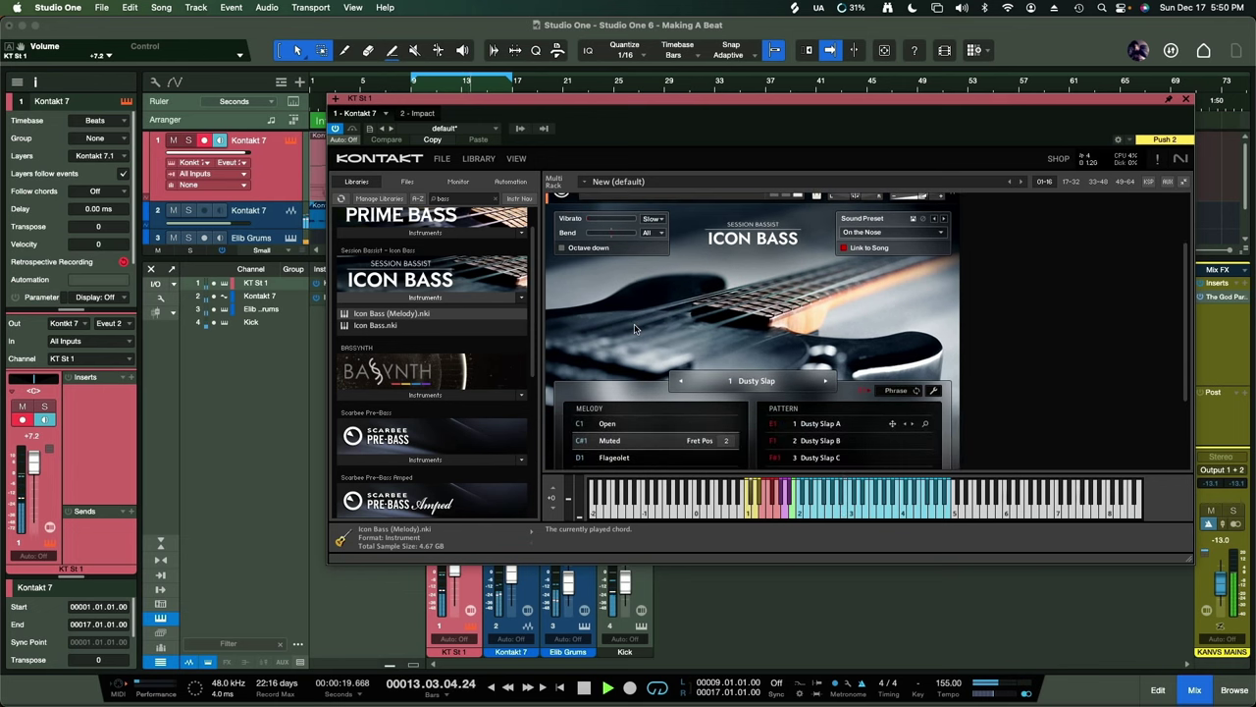
left_click(774, 382)
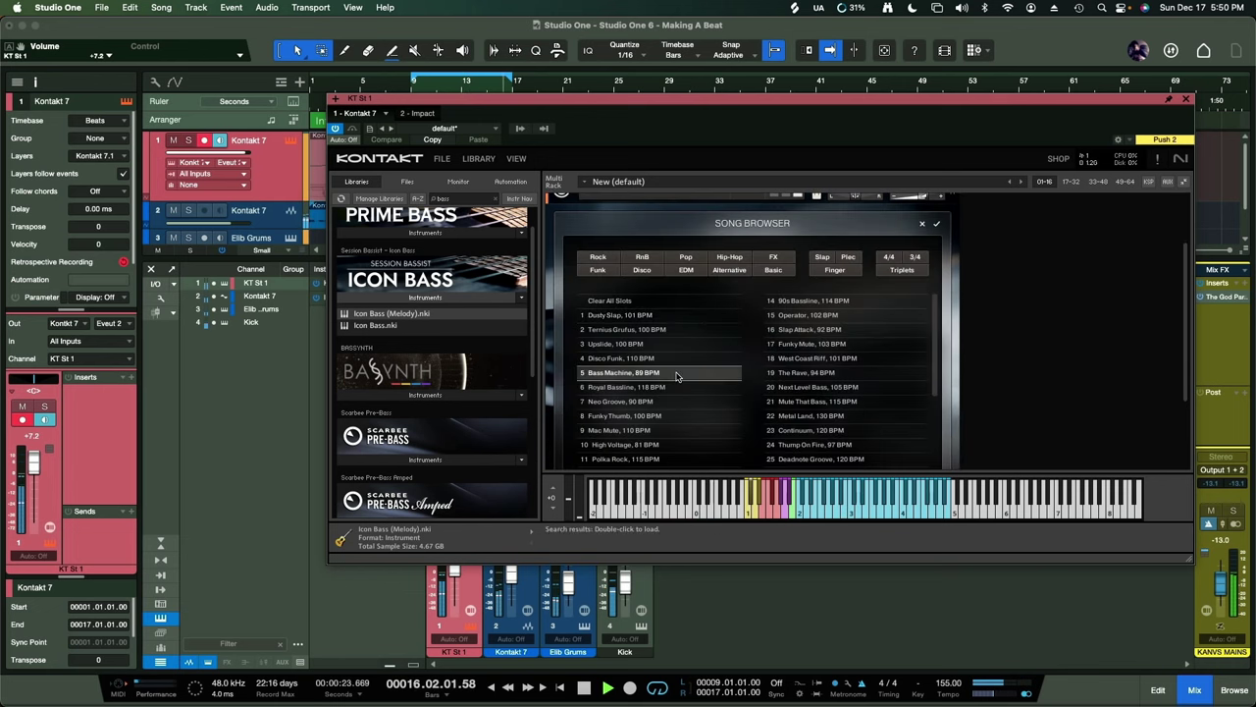
left_click(675, 401)
scroll(675, 403, "down", 1)
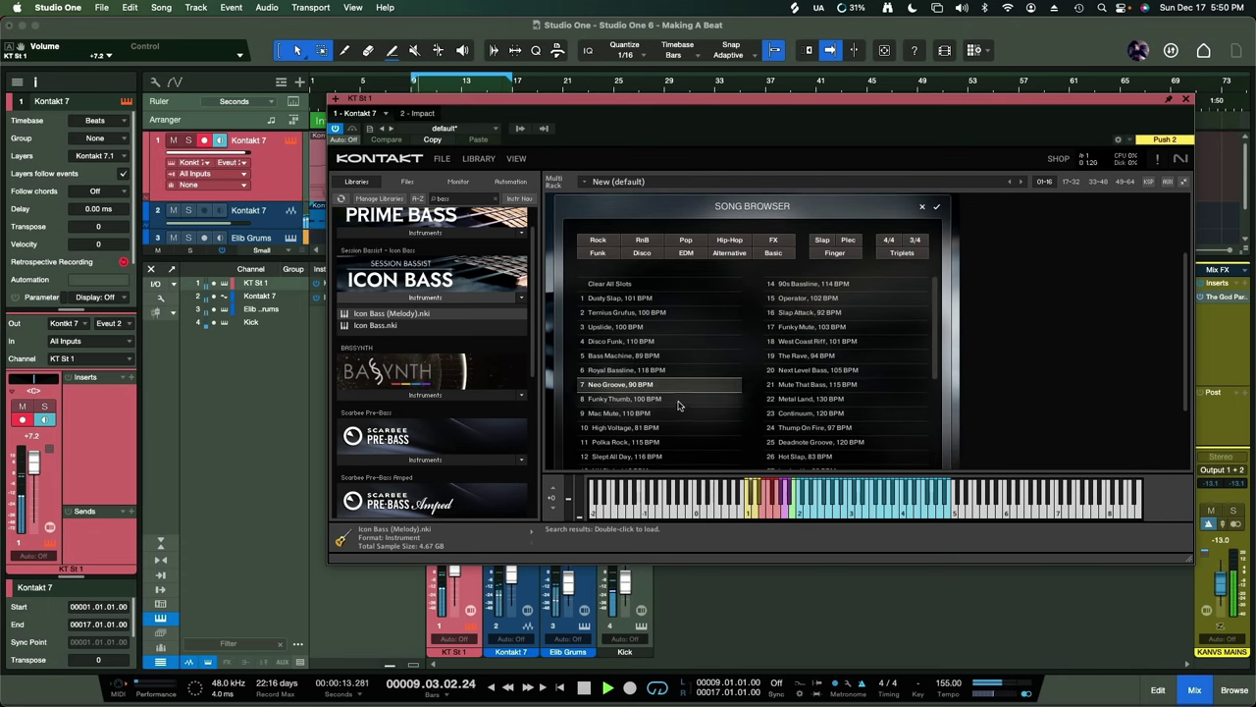
left_click(673, 385)
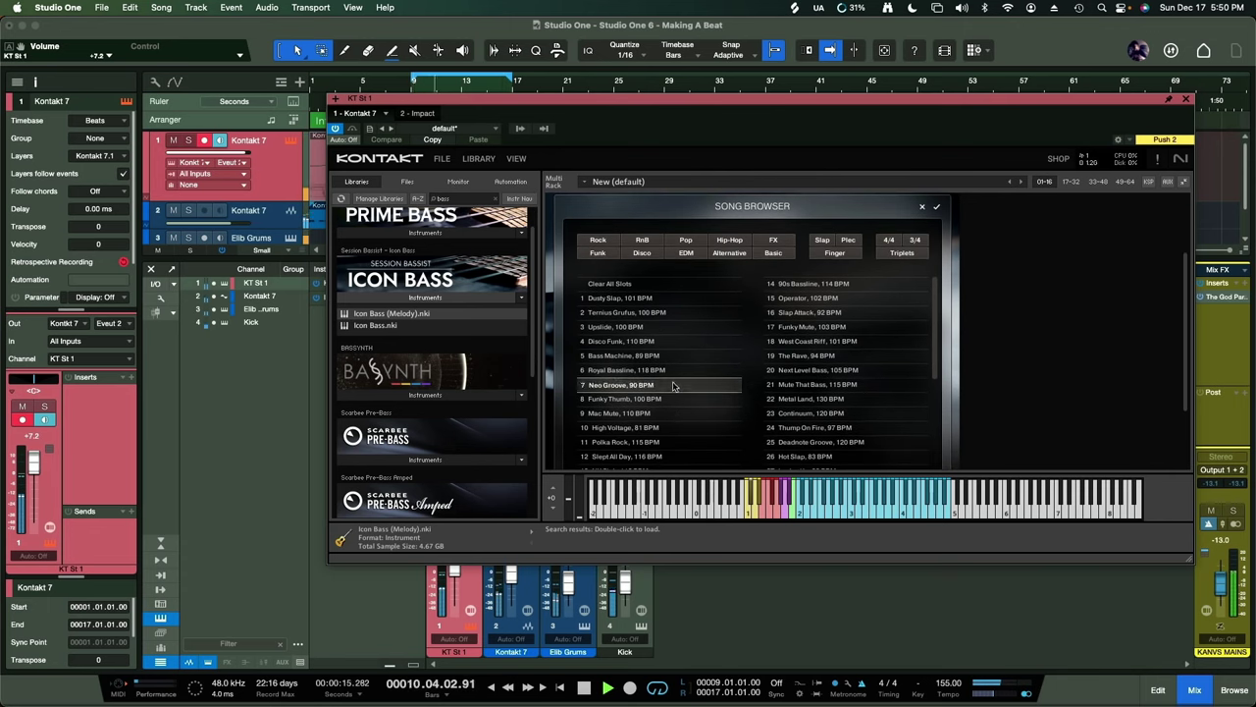
double_click(673, 385)
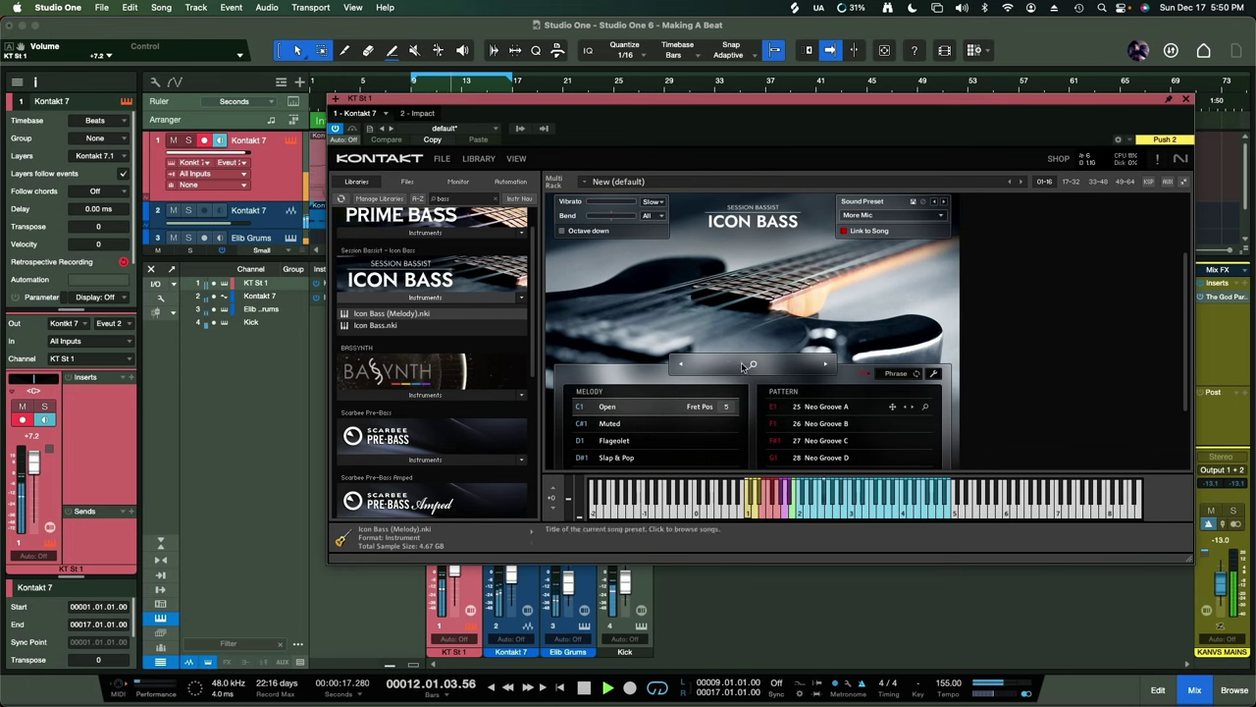
left_click(648, 426)
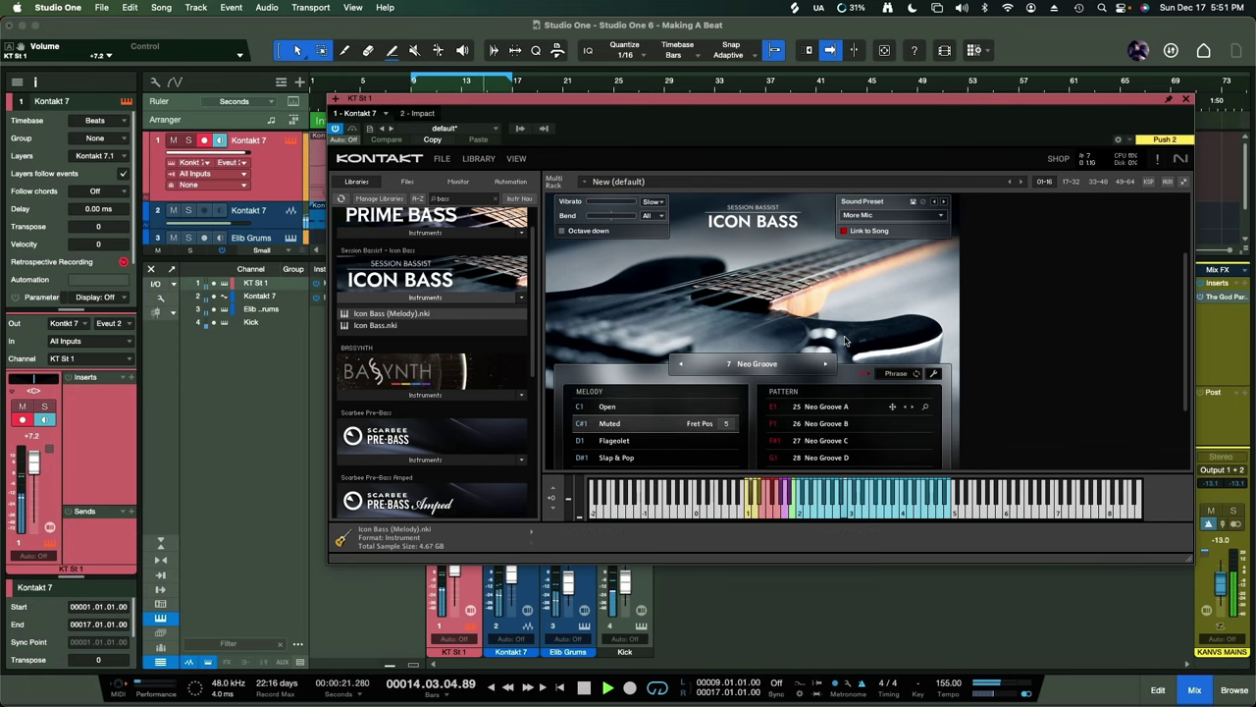
scroll(858, 331, "down", 2)
scroll(867, 329, "down", 1)
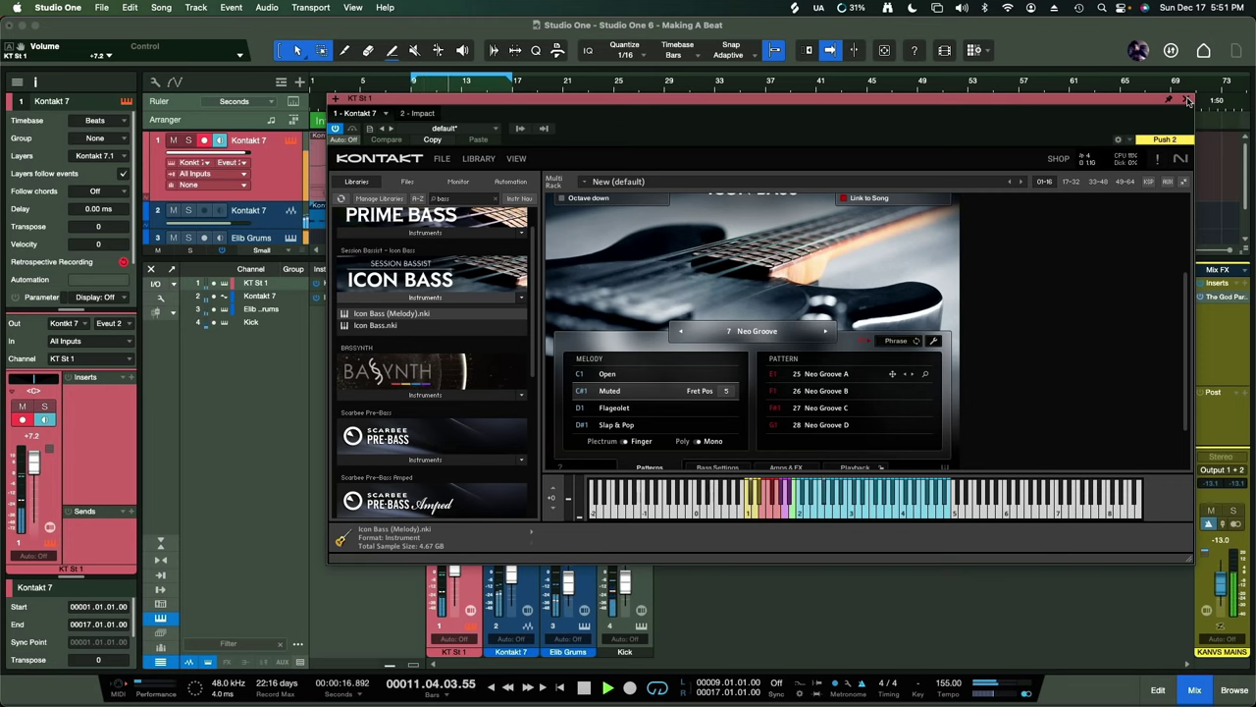
scroll(1098, 233, "up", 2)
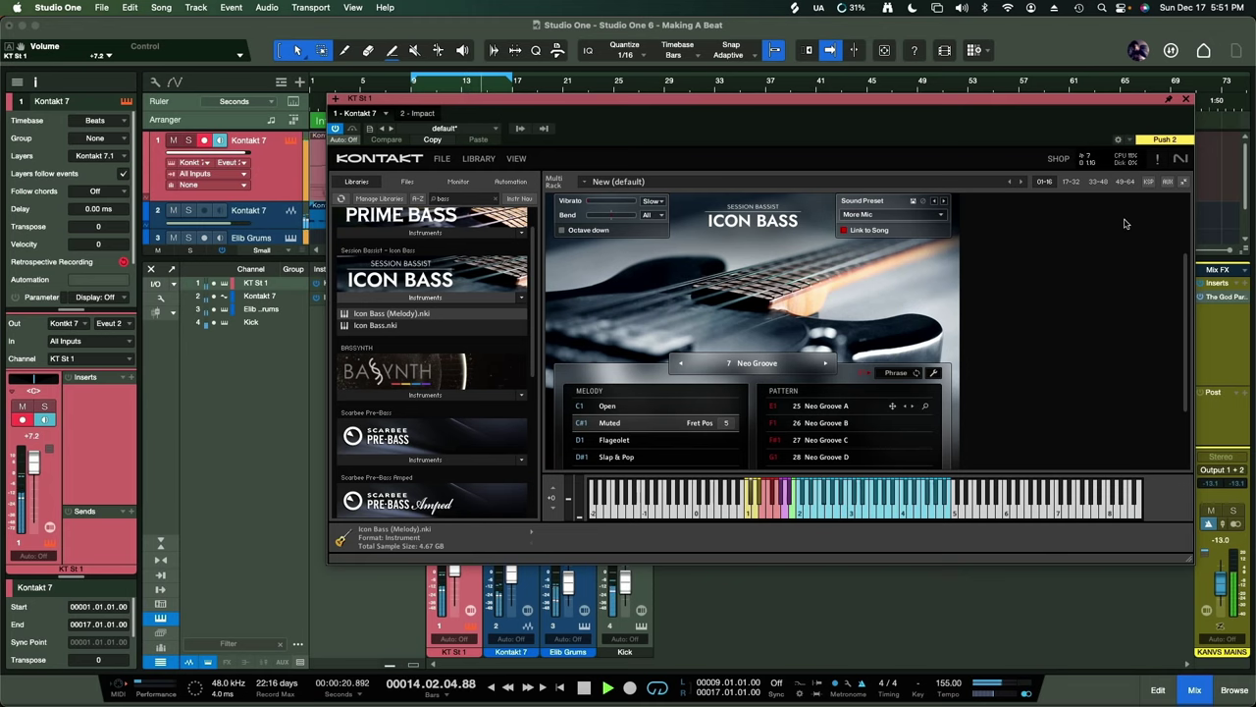
- Close Kontakt and bounce the bass event to audio
left_click(1187, 99)
key("space")
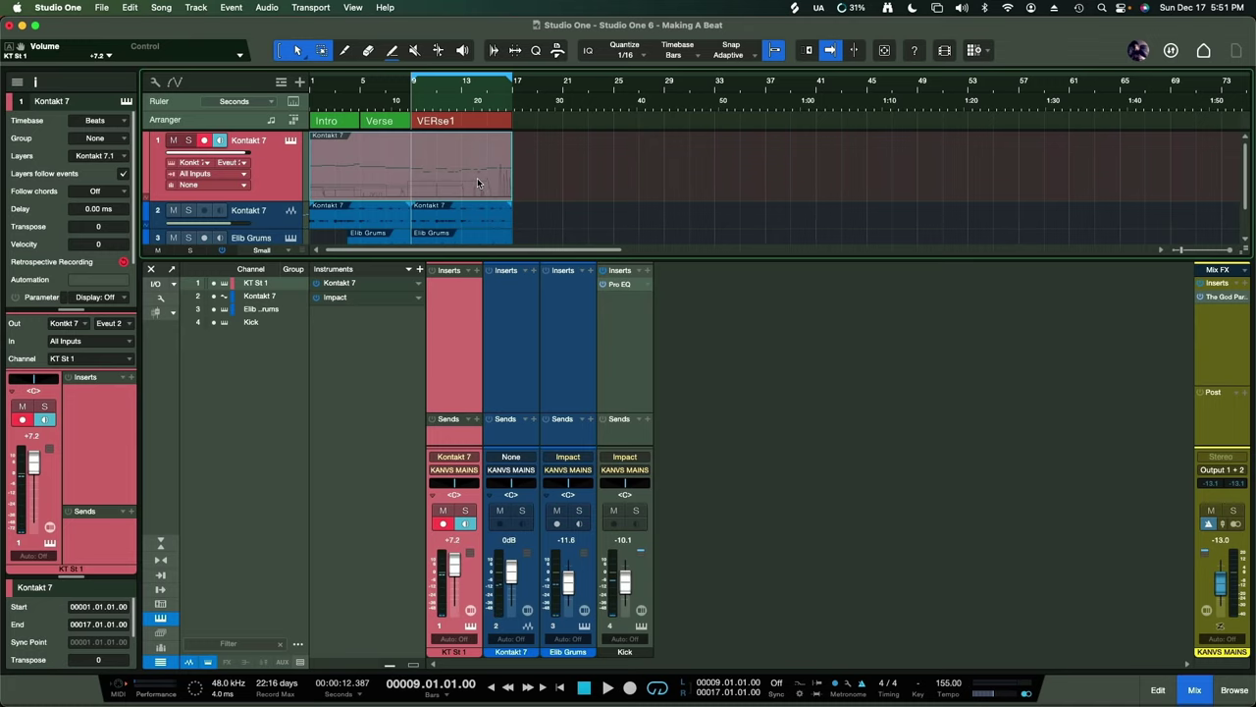
key("super+b")
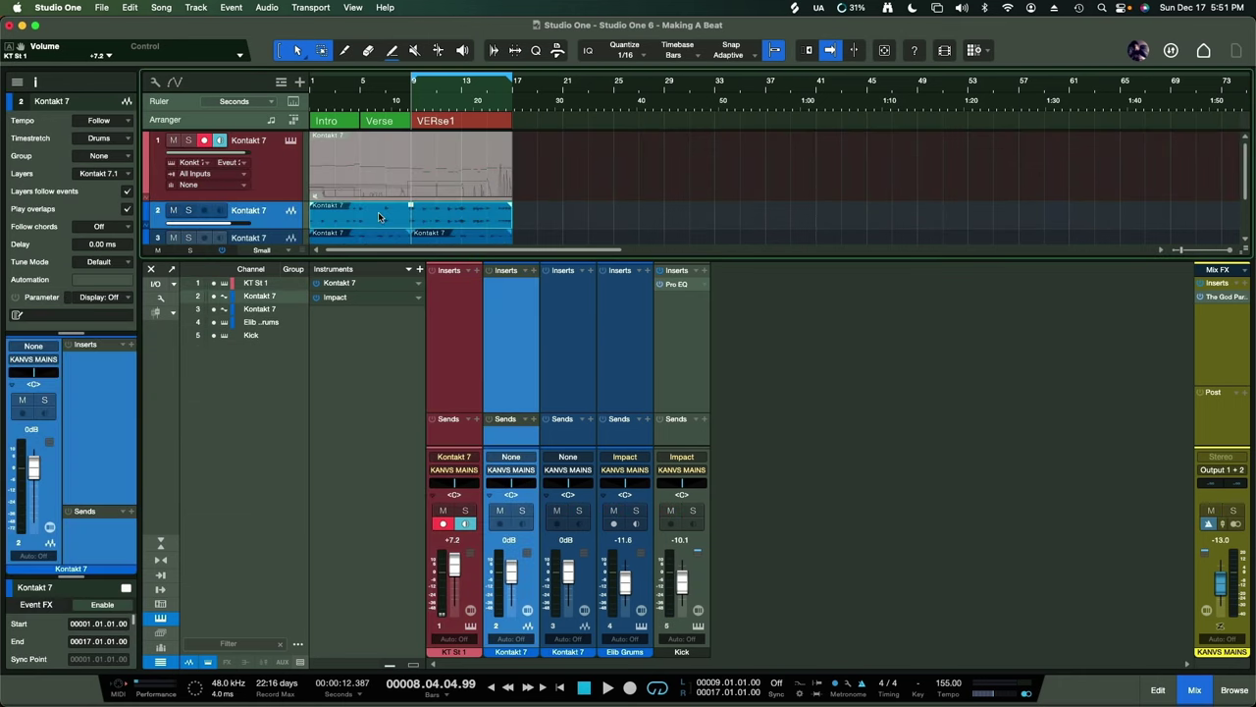
key("Delete")
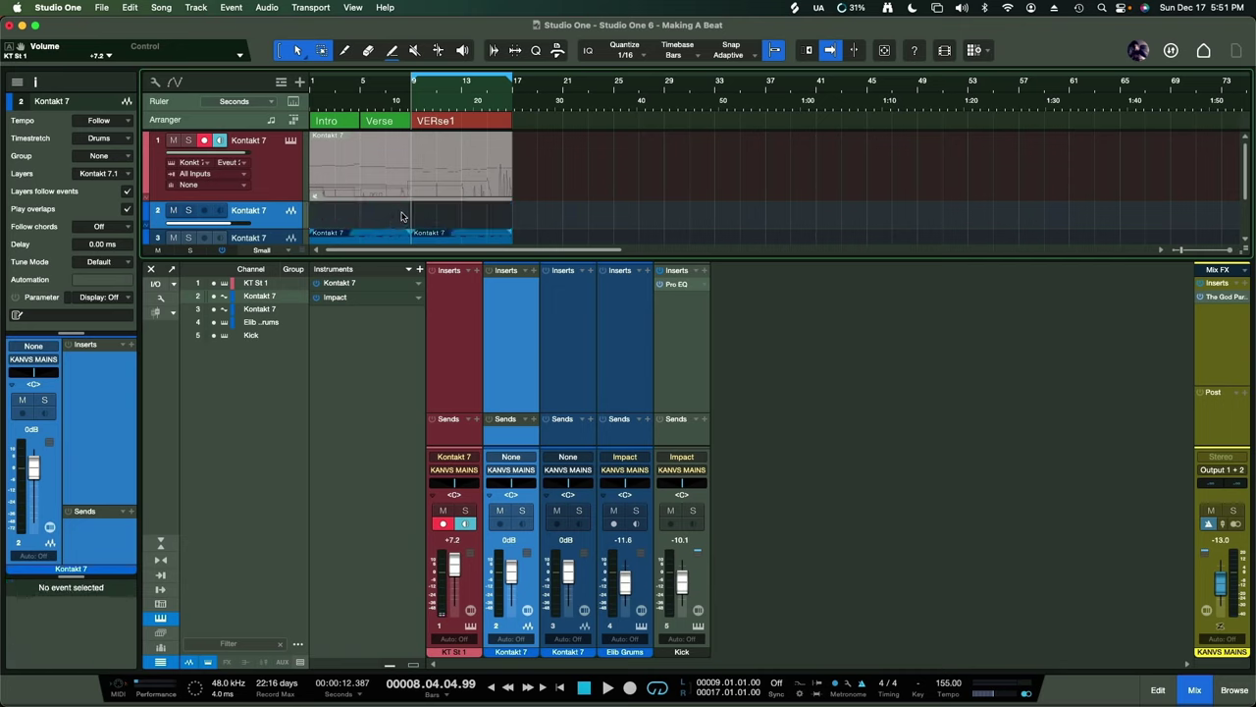
key("super+z")
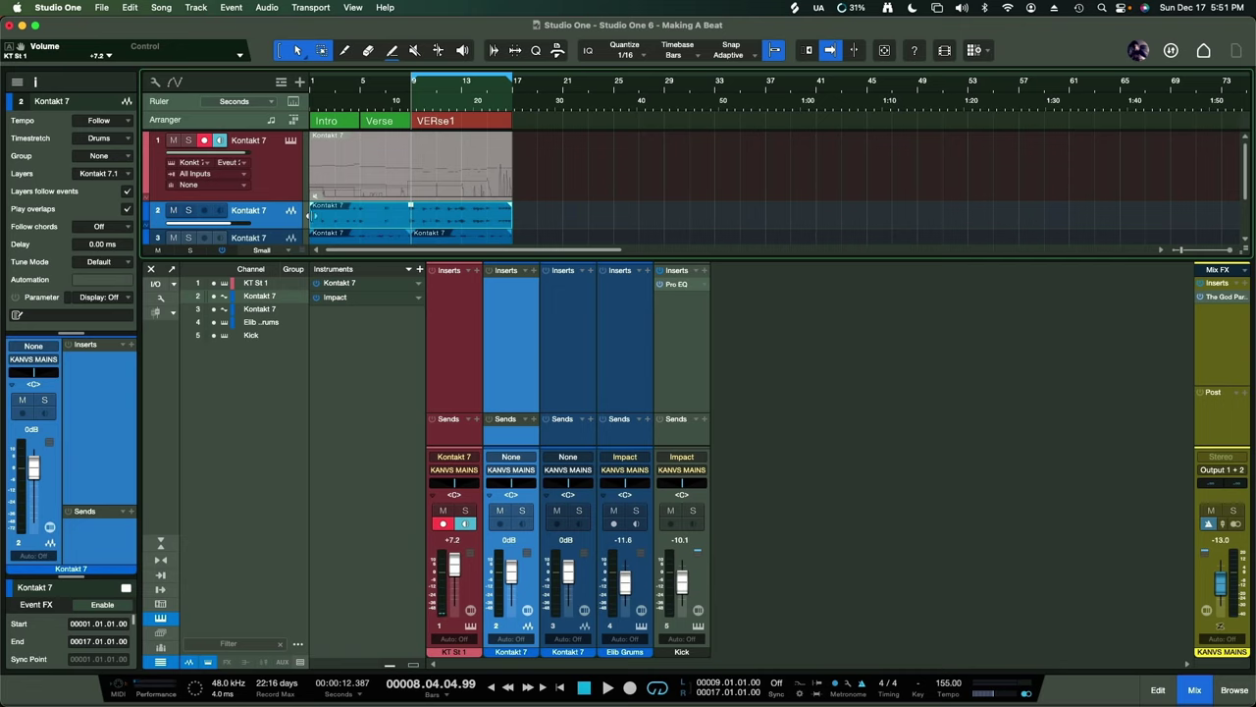
- Trim the left edges of the track 1 and track 2 events to start at bar 9
left_click_drag(312, 216, 413, 218)
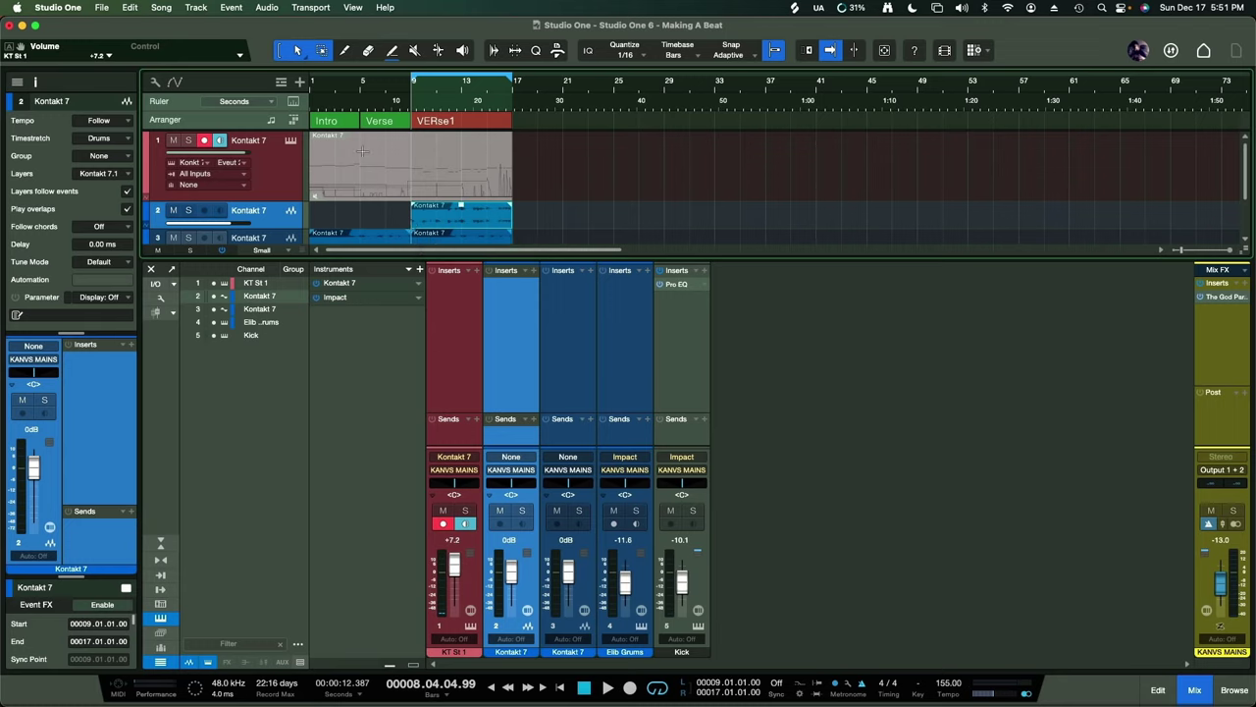
left_click(373, 195)
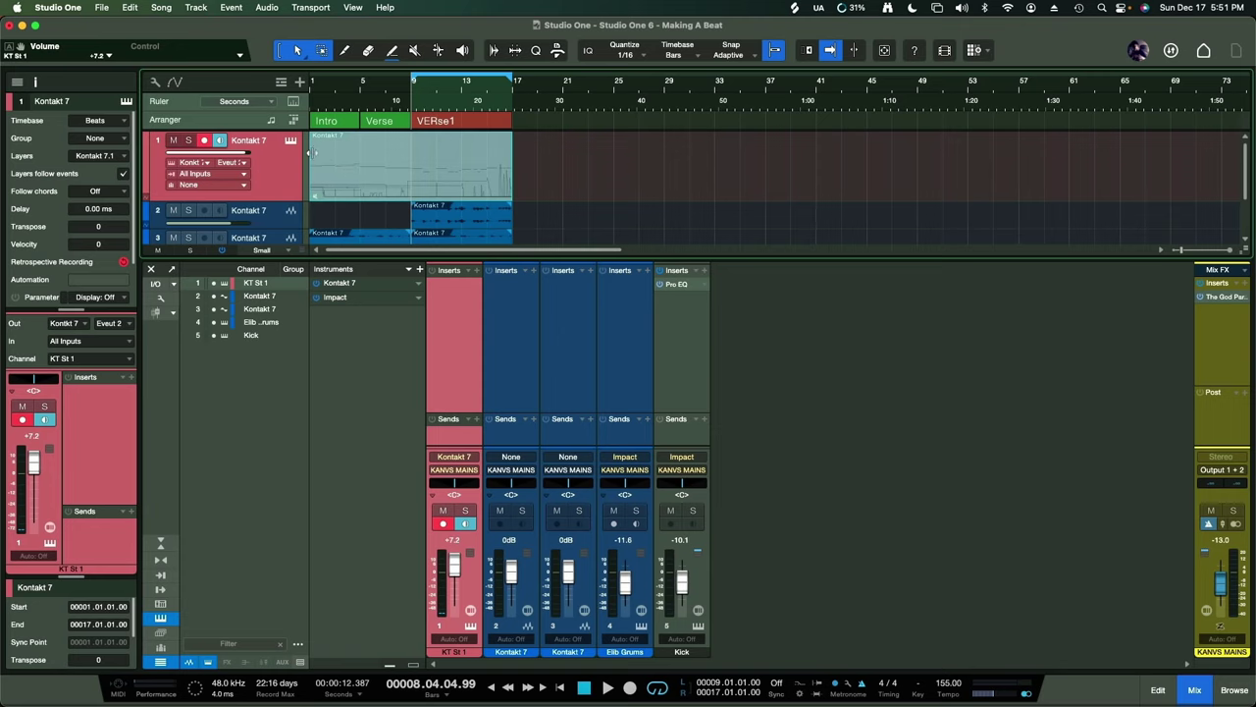
left_click_drag(311, 152, 409, 176)
scroll(407, 185, "down", 3)
scroll(407, 193, "up", 3)
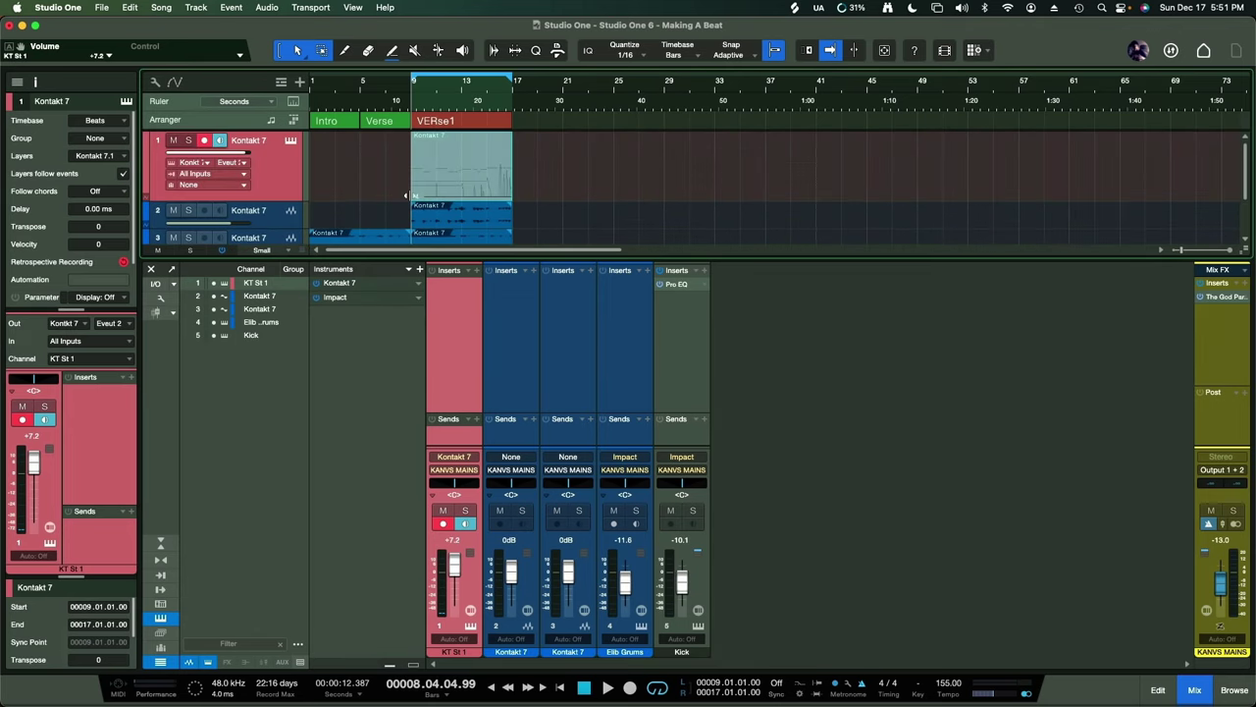
scroll(412, 192, "up", 5)
key("space")
- Rename track 2 from 'Kontakt 7' to 'BASS'
double_click(250, 212)
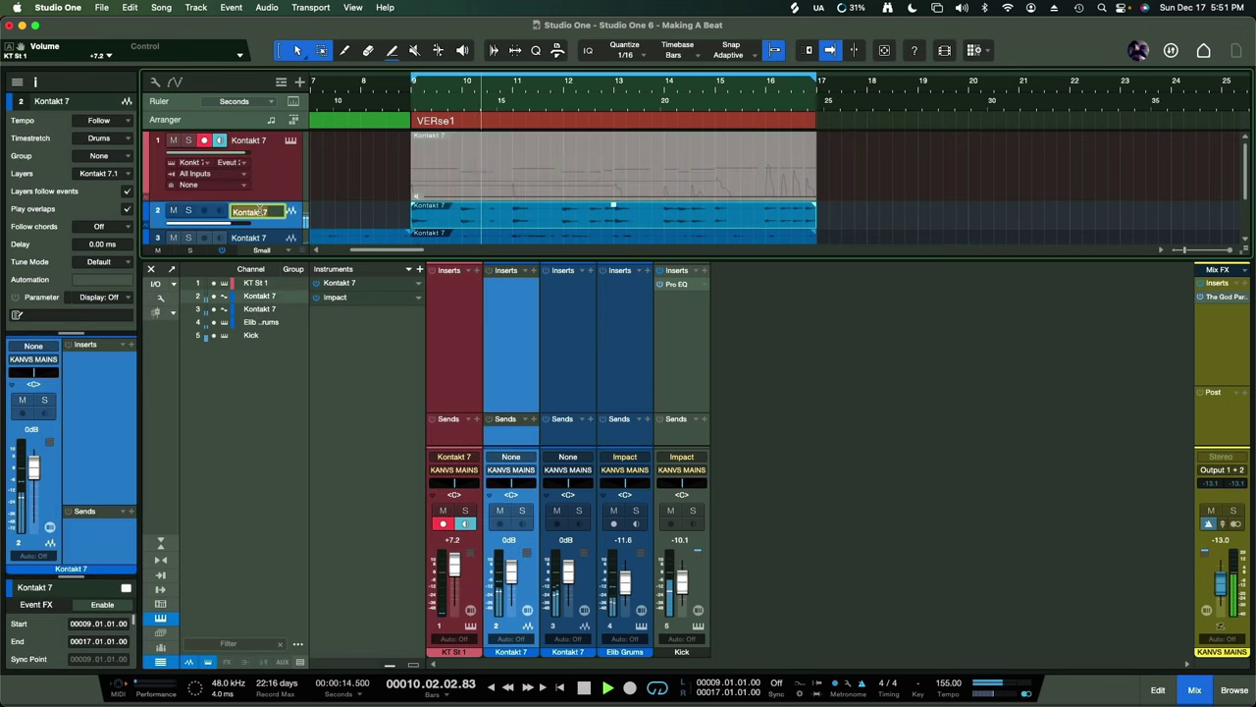
type("BASS")
key("Return")
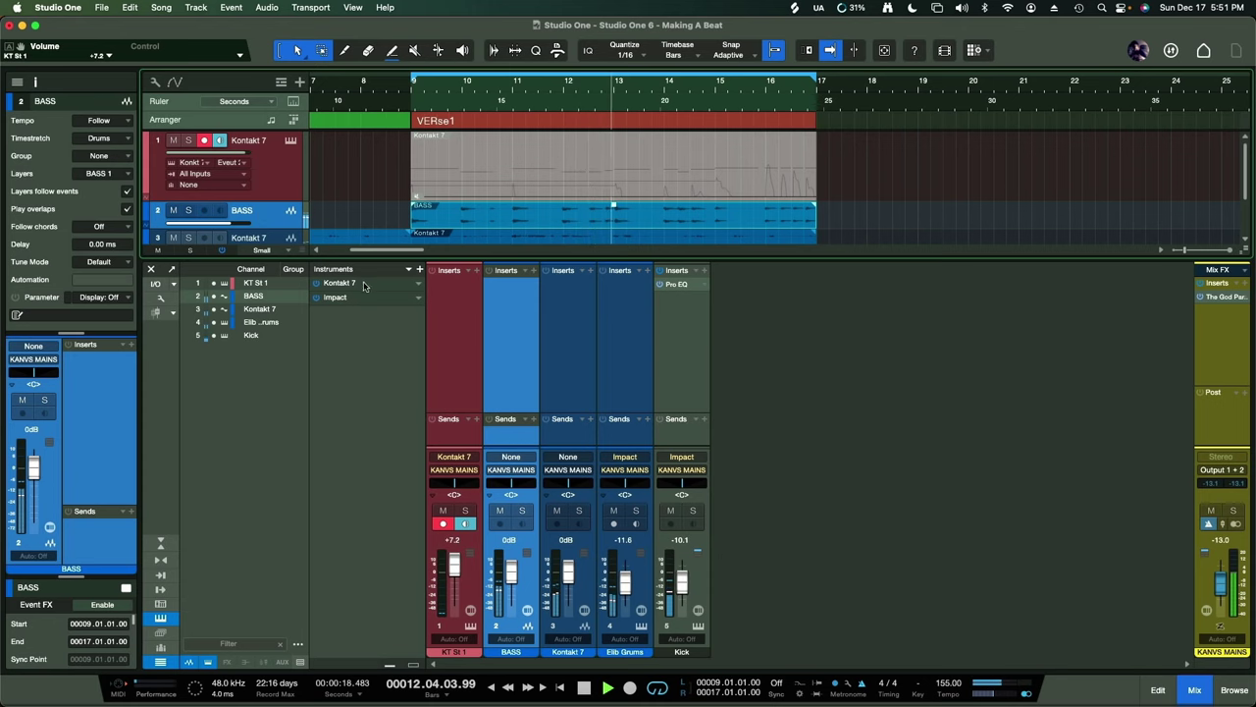
left_click_drag(362, 261, 346, 403)
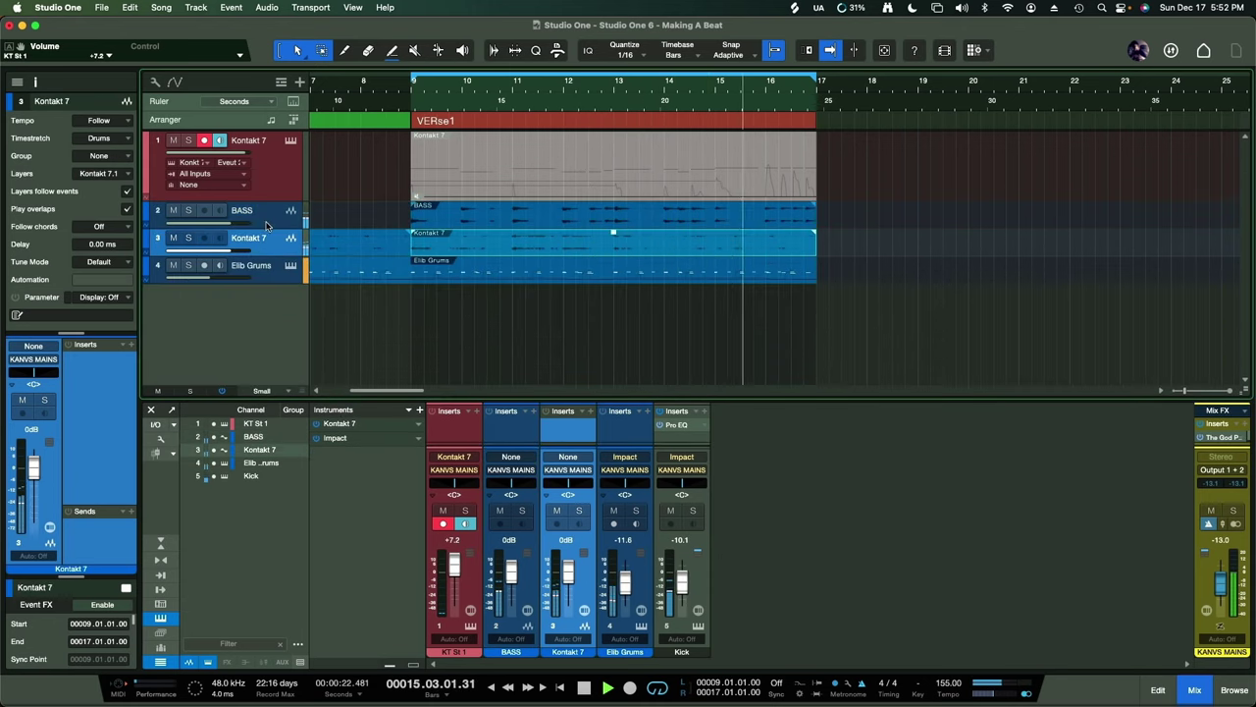
key("space")
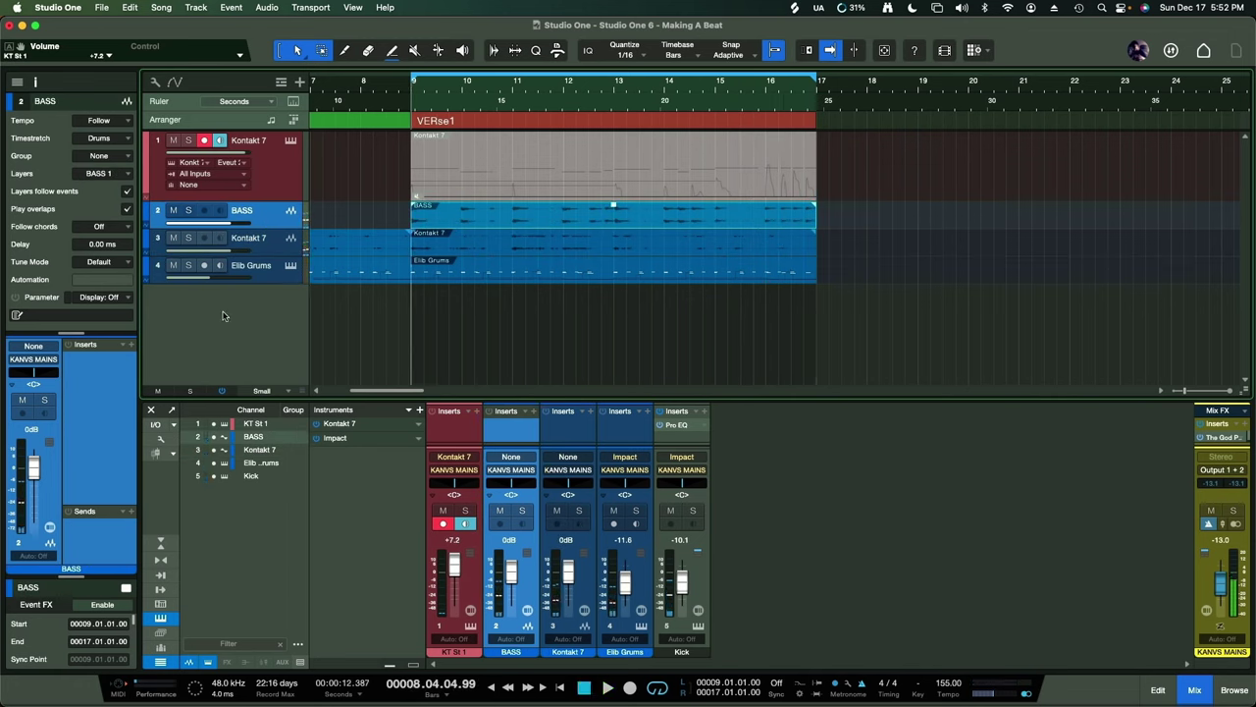
- Browse the BASS channel's insert effect list and dismiss it without choosing anything
left_click(128, 346)
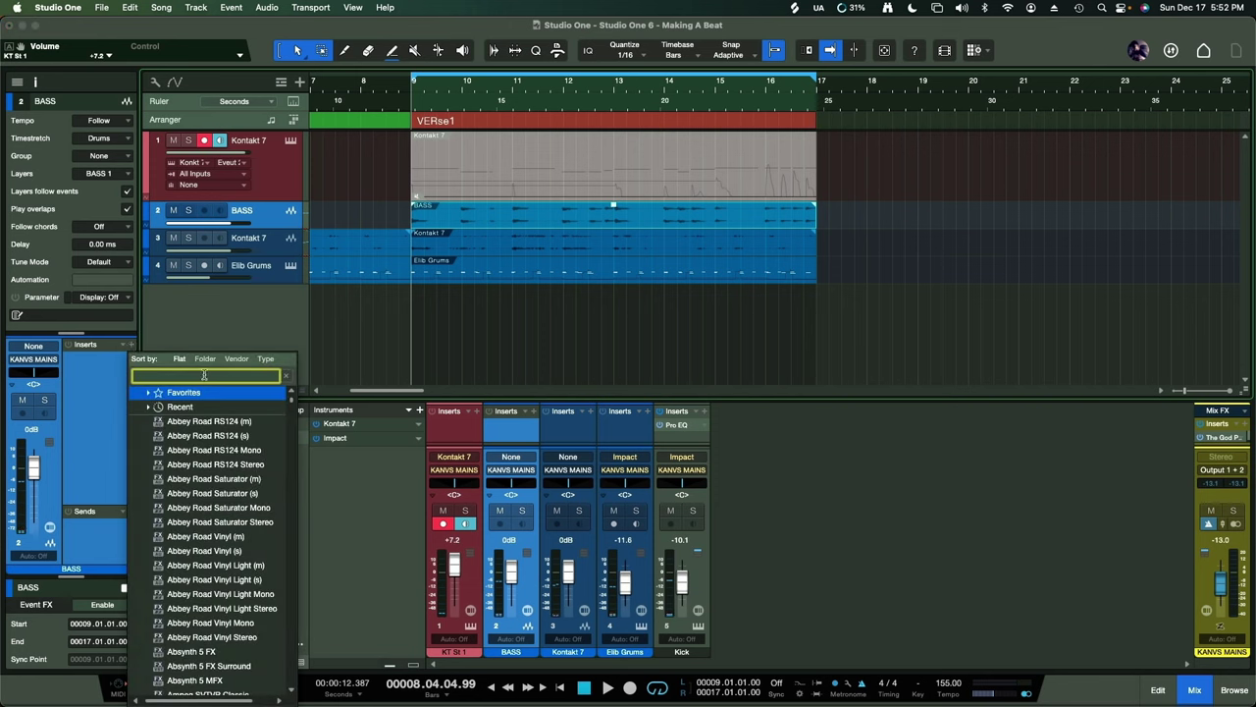
left_click(109, 395)
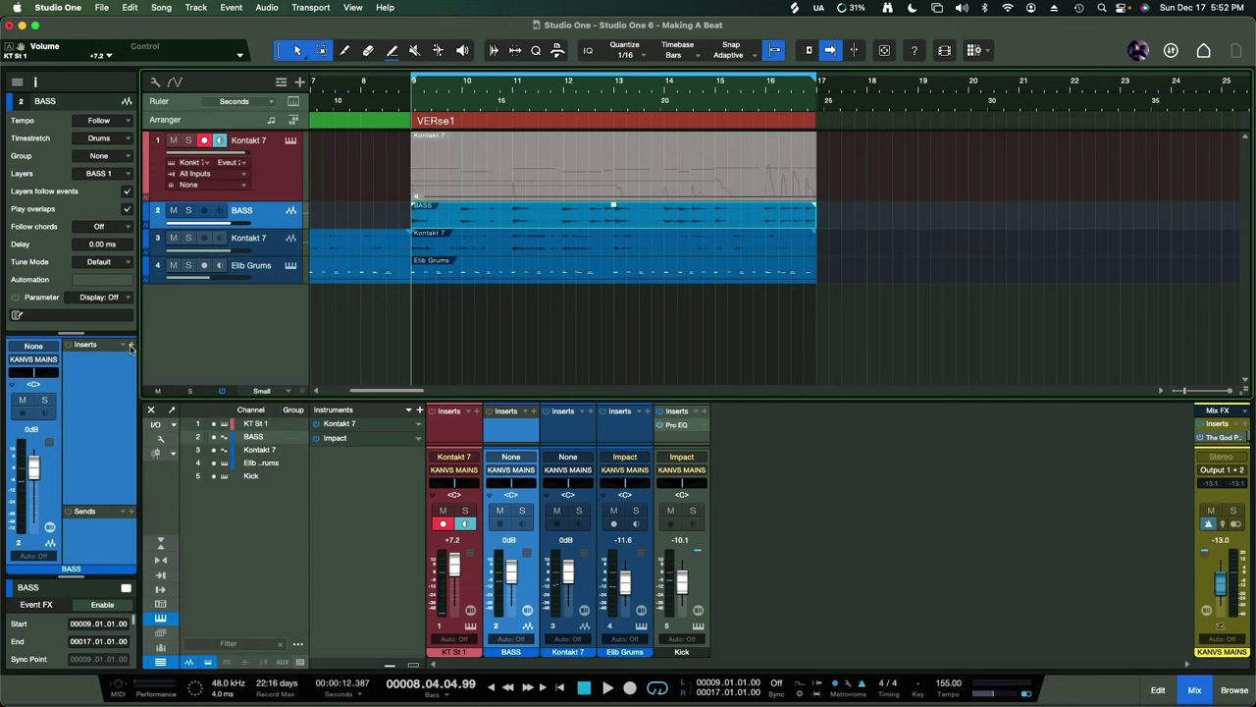
left_click(129, 346)
scroll(151, 484, "down", 5)
scroll(152, 484, "down", 15)
left_click(82, 414)
- Open the Instruments browser with F5, start a 'g' search, and scroll the list
key("F5")
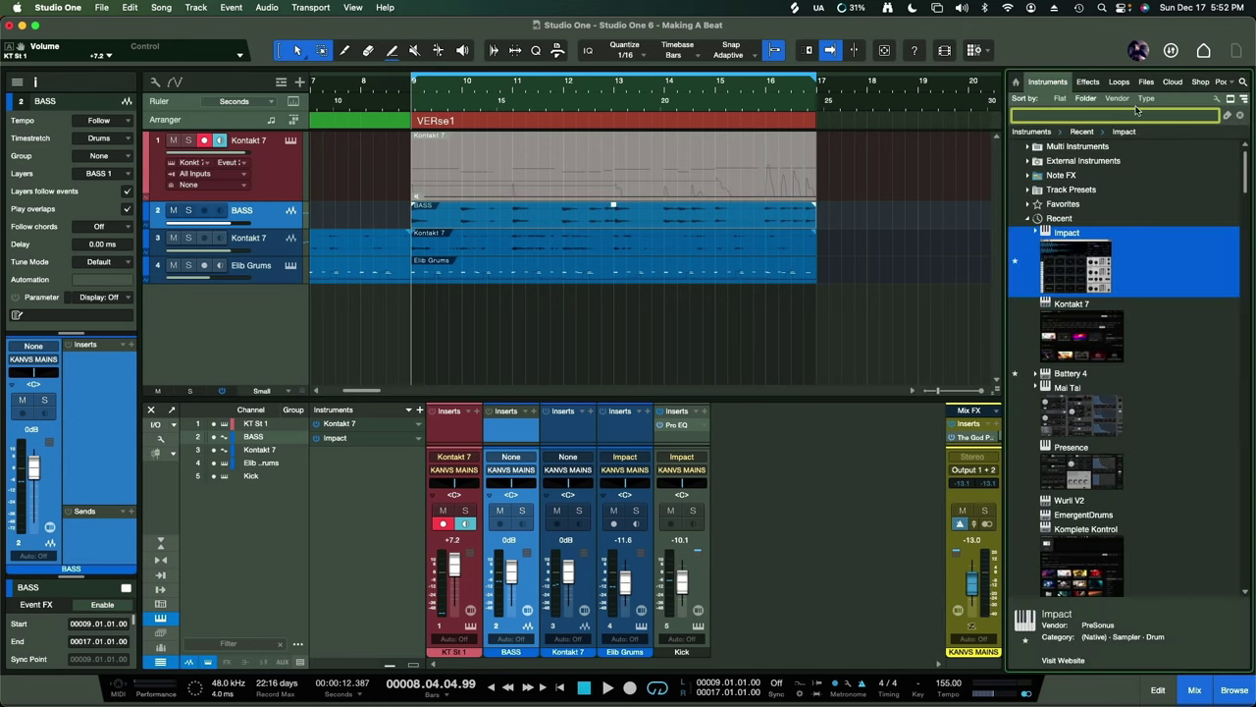
type("g")
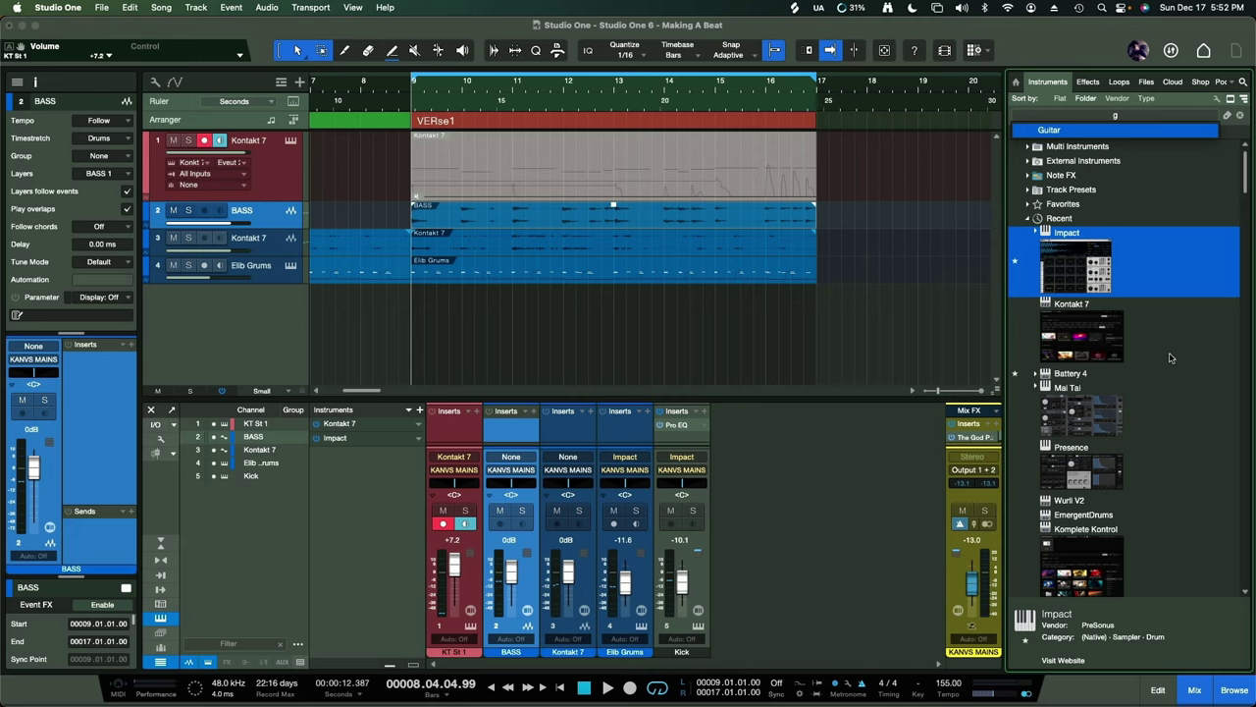
scroll(1170, 357, "down", 15)
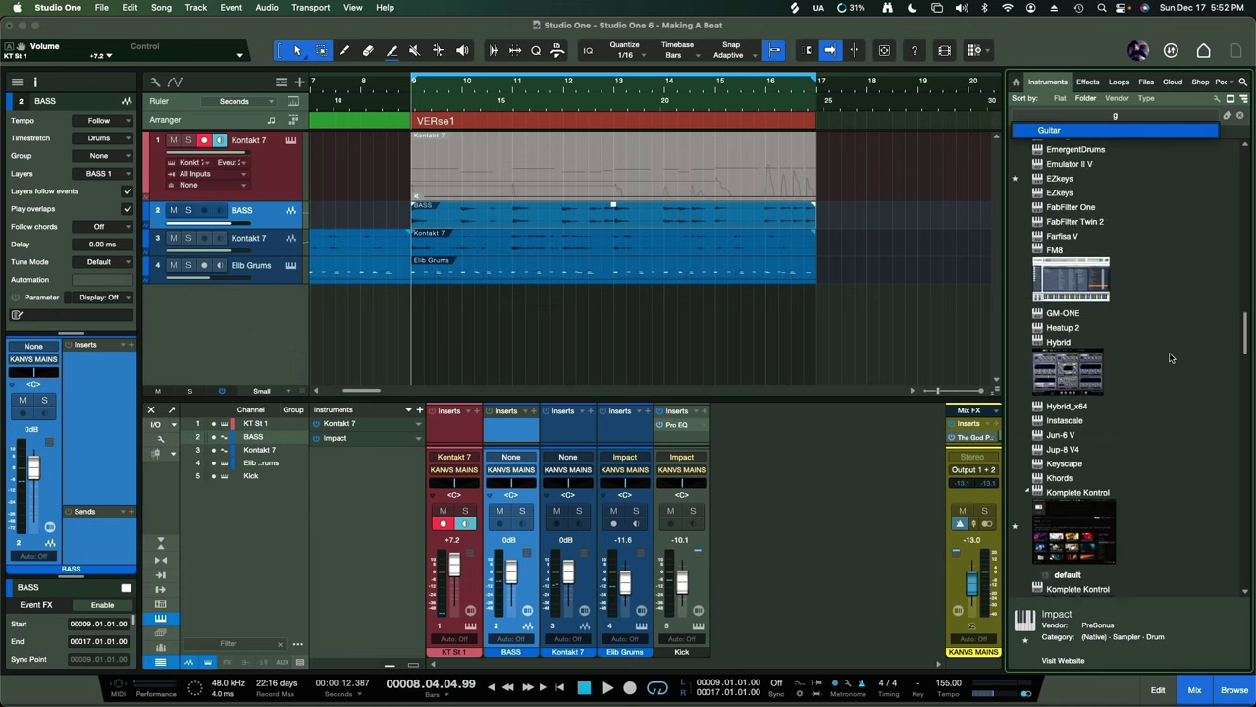
scroll(1170, 357, "down", 20)
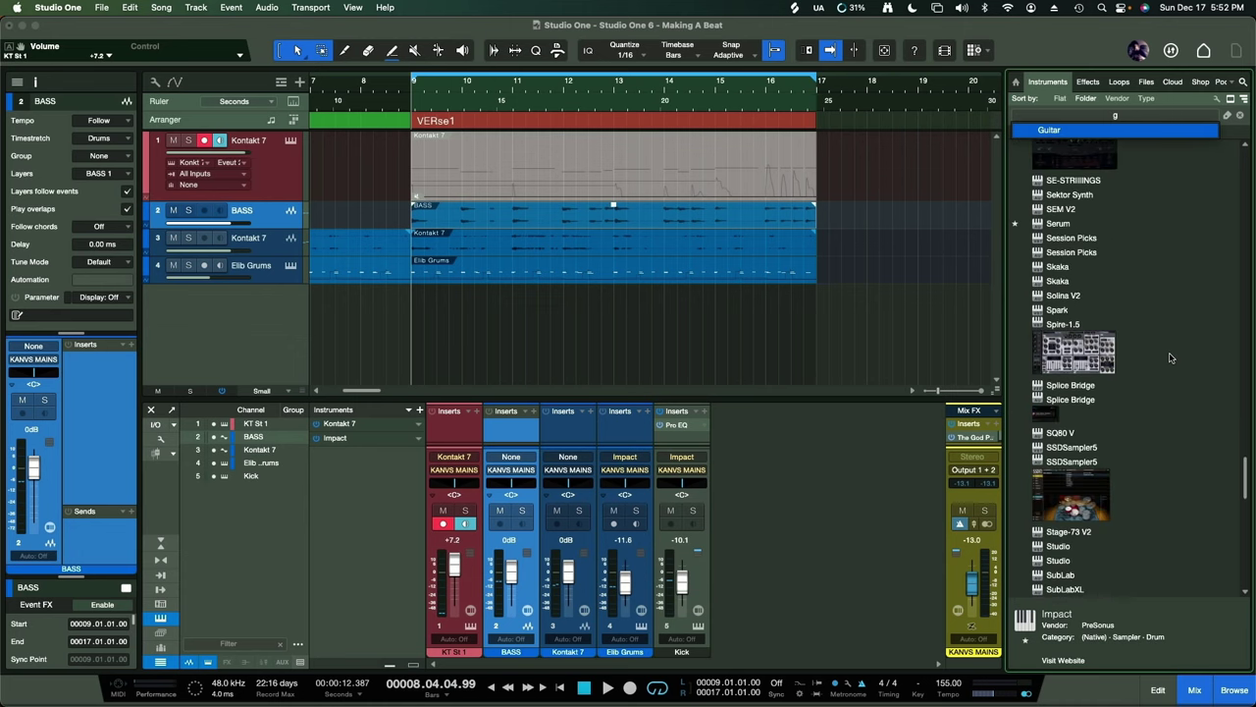
scroll(1170, 357, "down", 20)
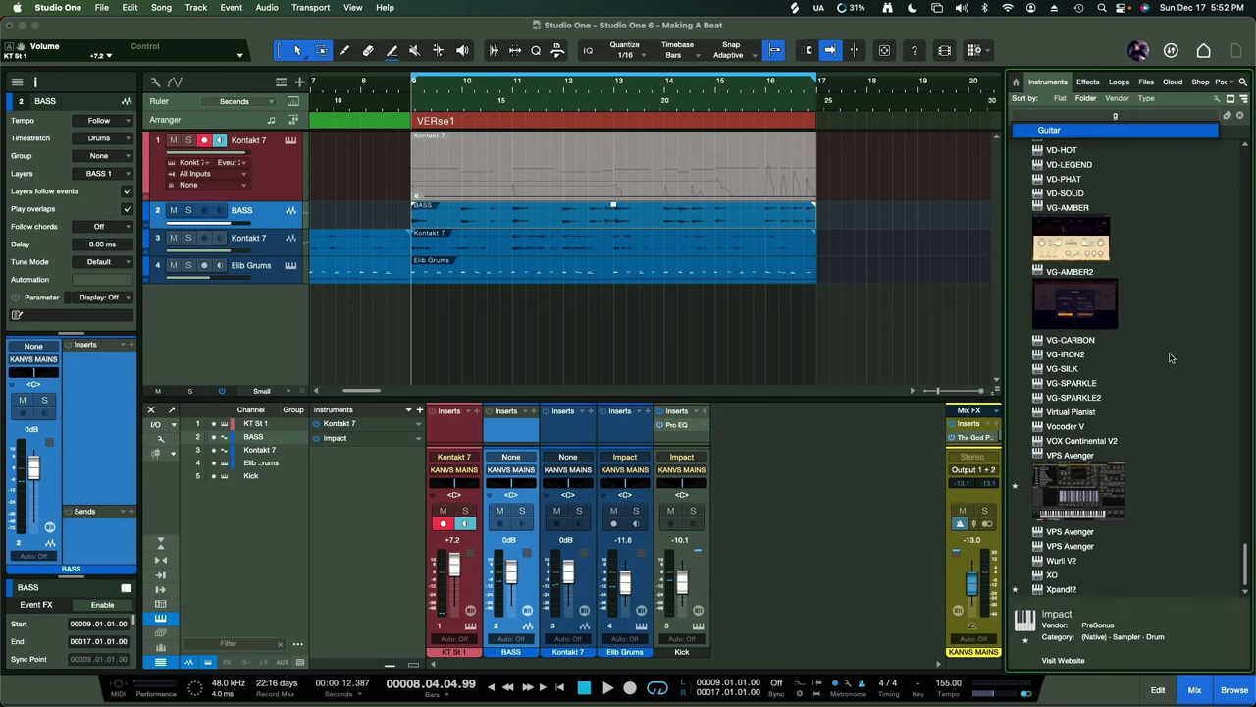
scroll(1171, 358, "up", 20)
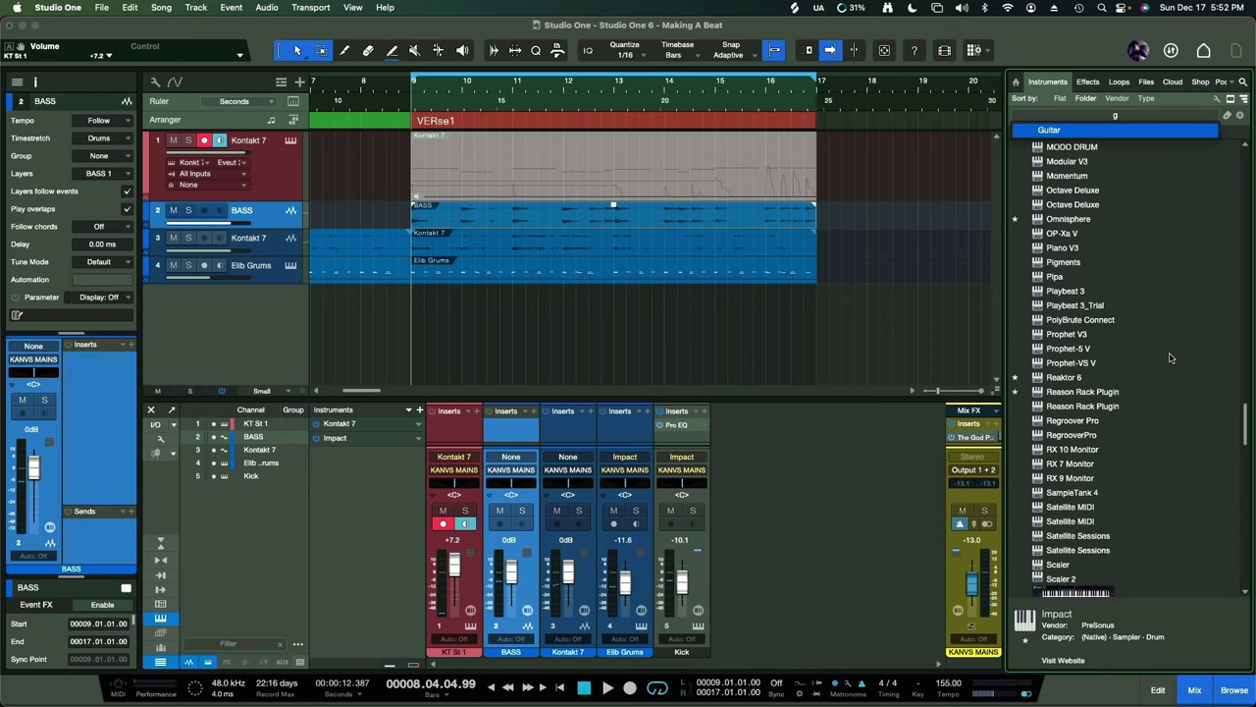
scroll(1170, 357, "up", 20)
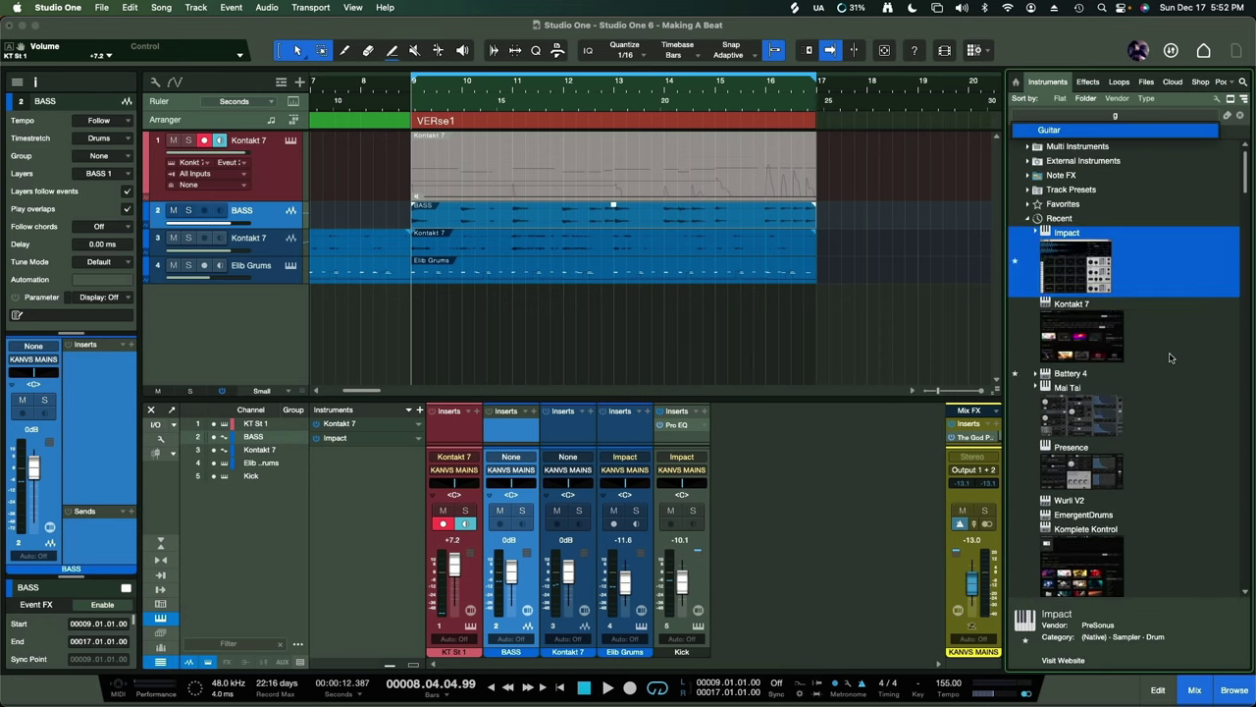
- Search 'guitar r' and drag Guitar Rig 7 onto the BASS channel as an insert
type("uitar r")
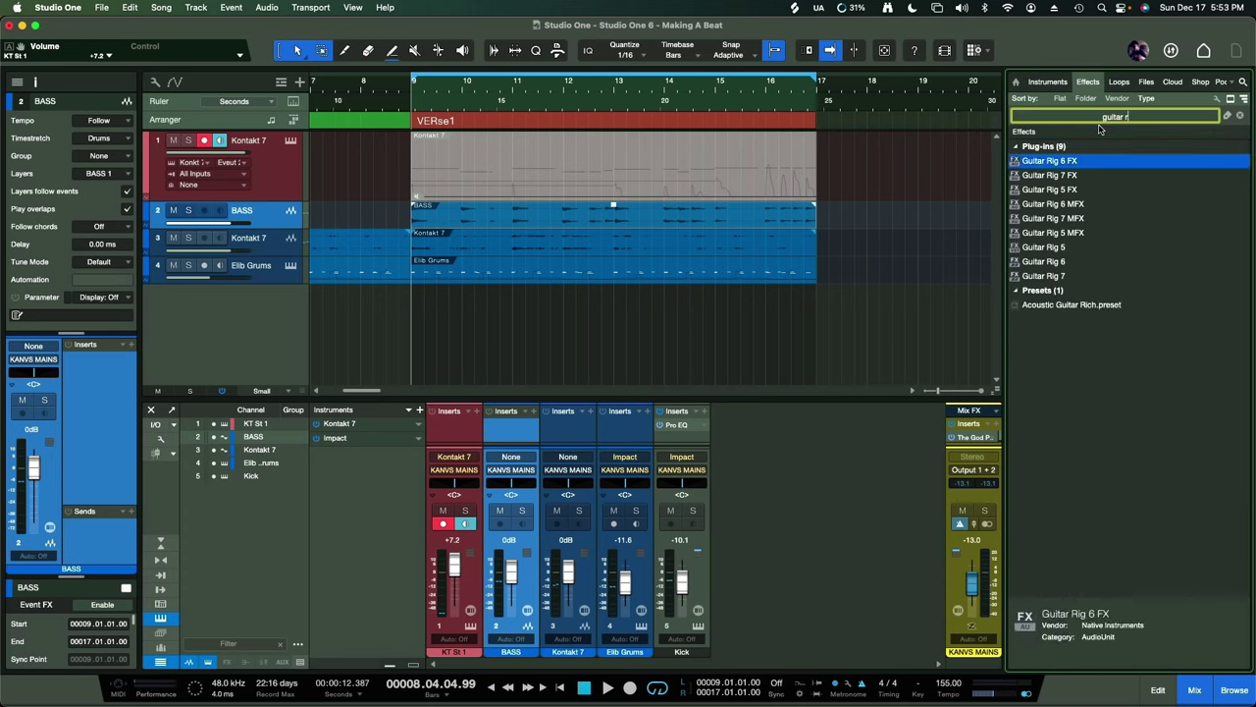
left_click(1044, 276)
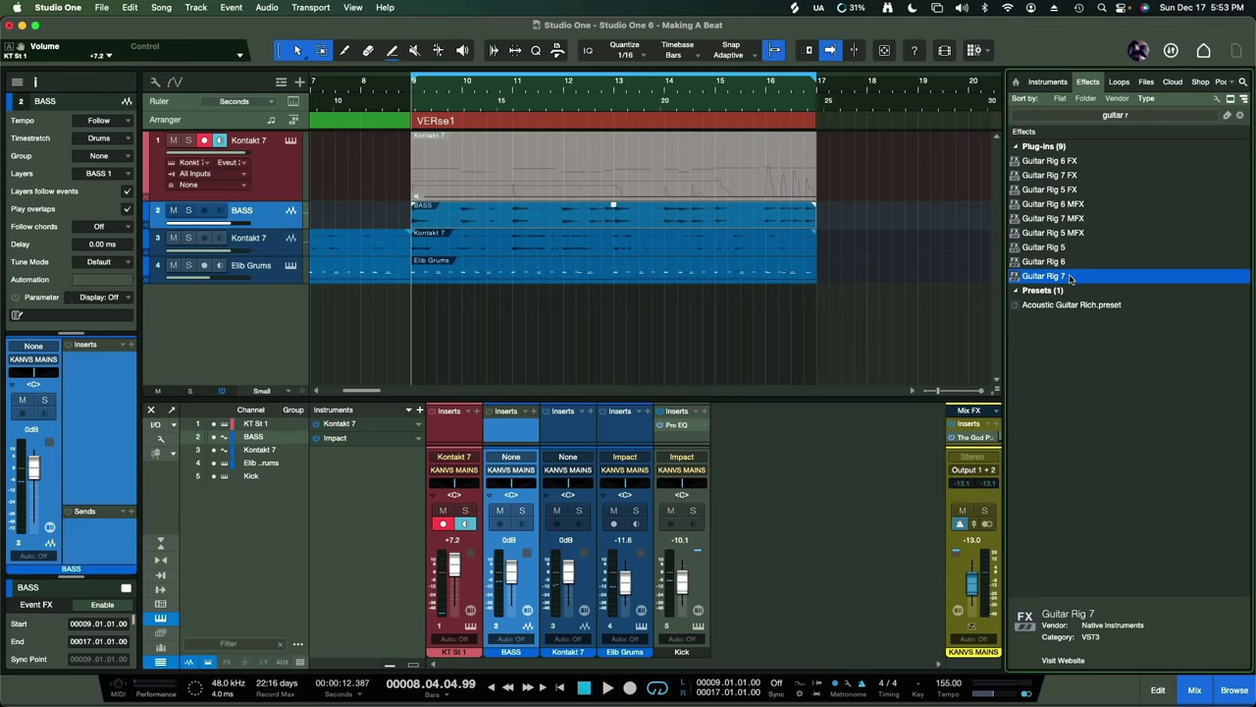
left_click_drag(1070, 279, 602, 211)
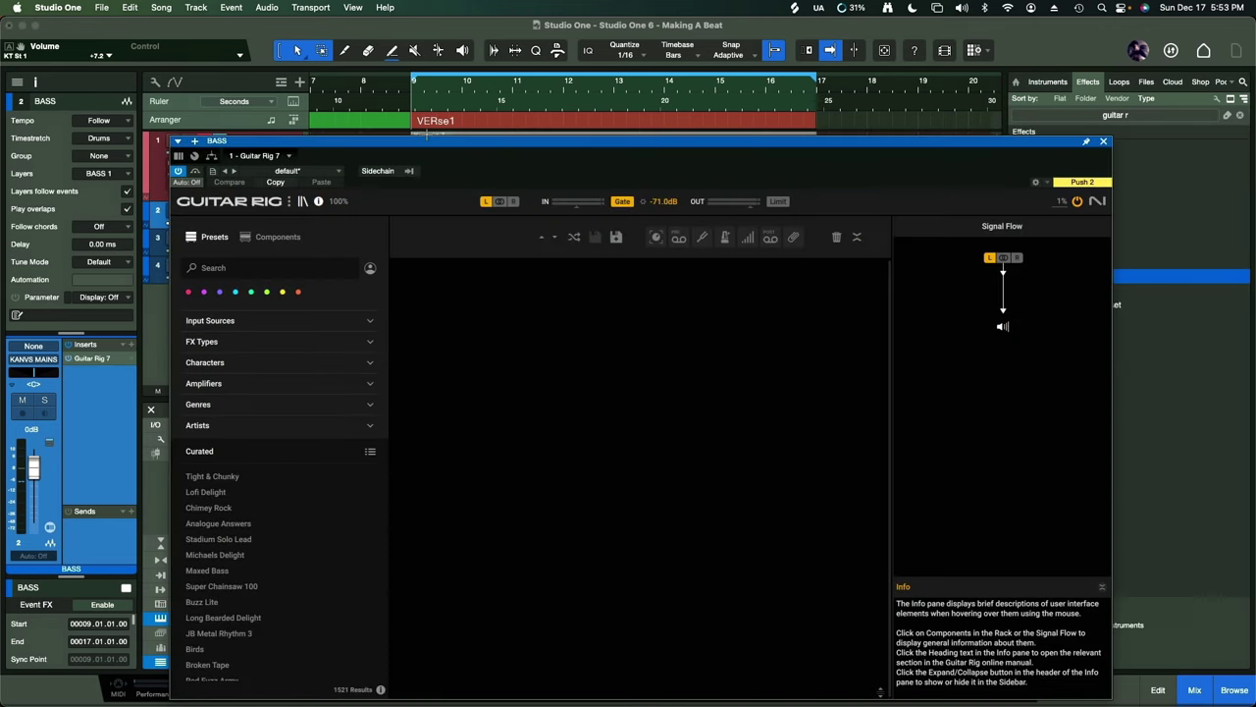
- Reposition the Guitar Rig 7 window on BASS and switch its input to stereo
left_click_drag(424, 135, 391, 263)
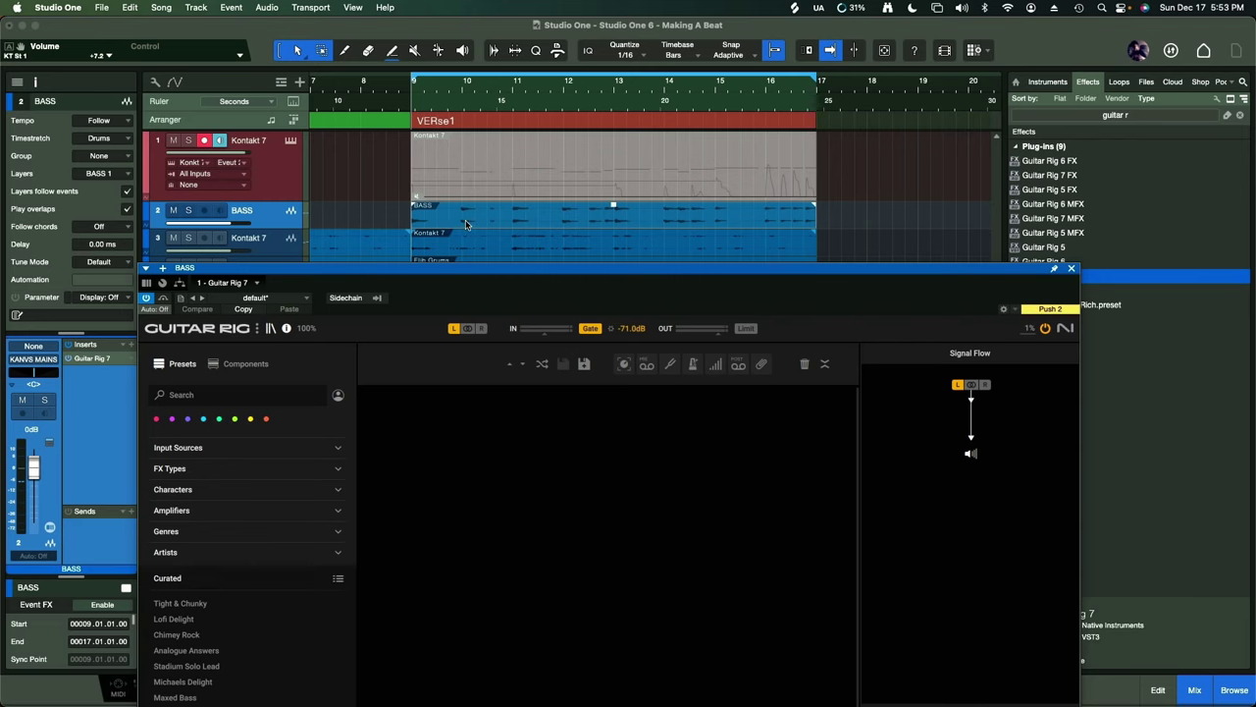
left_click_drag(484, 280, 547, 143)
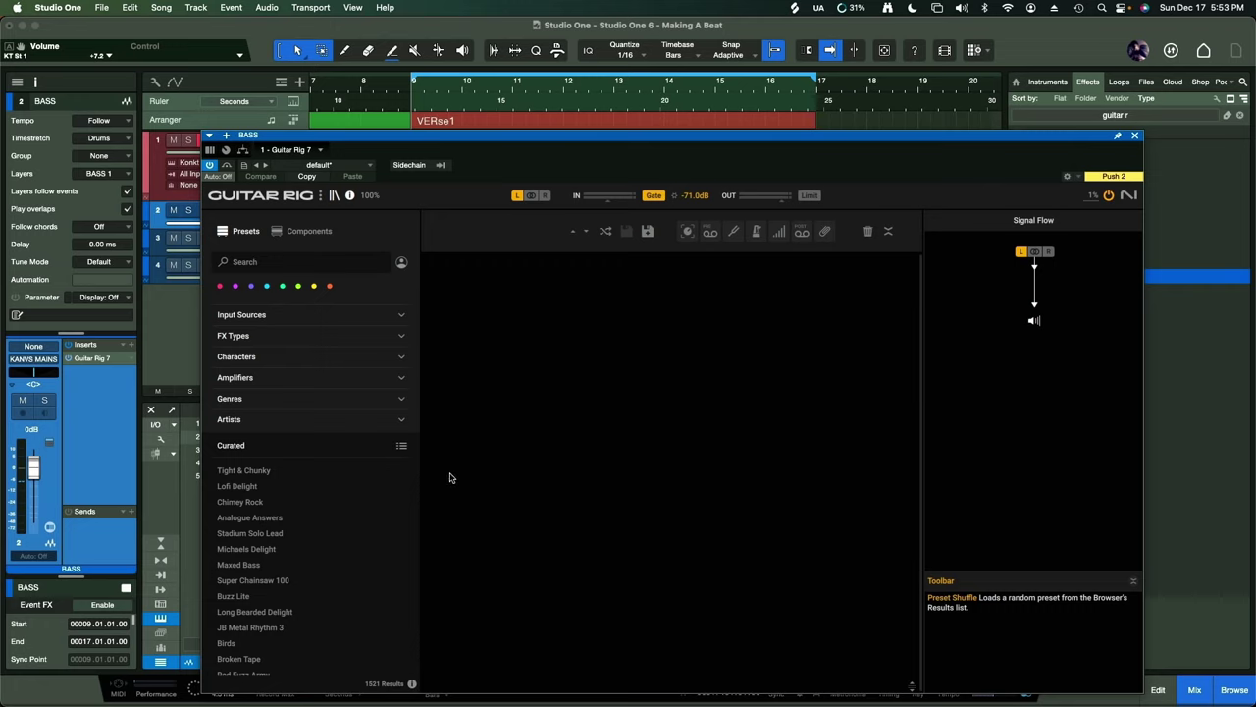
left_click(531, 195)
left_click_drag(520, 140, 512, 84)
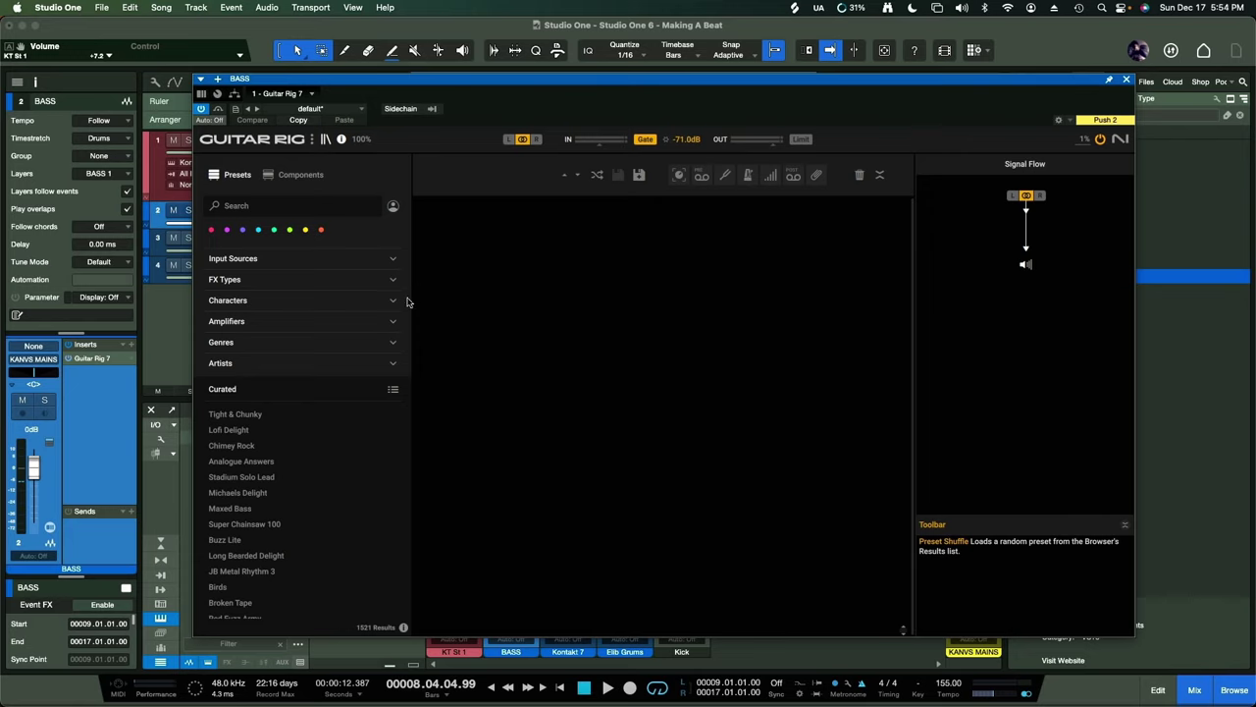
- Filter Guitar Rig presets to Bass and Clean, load Lush Bass Rage, and lower the BASS fader slightly
left_click(249, 260)
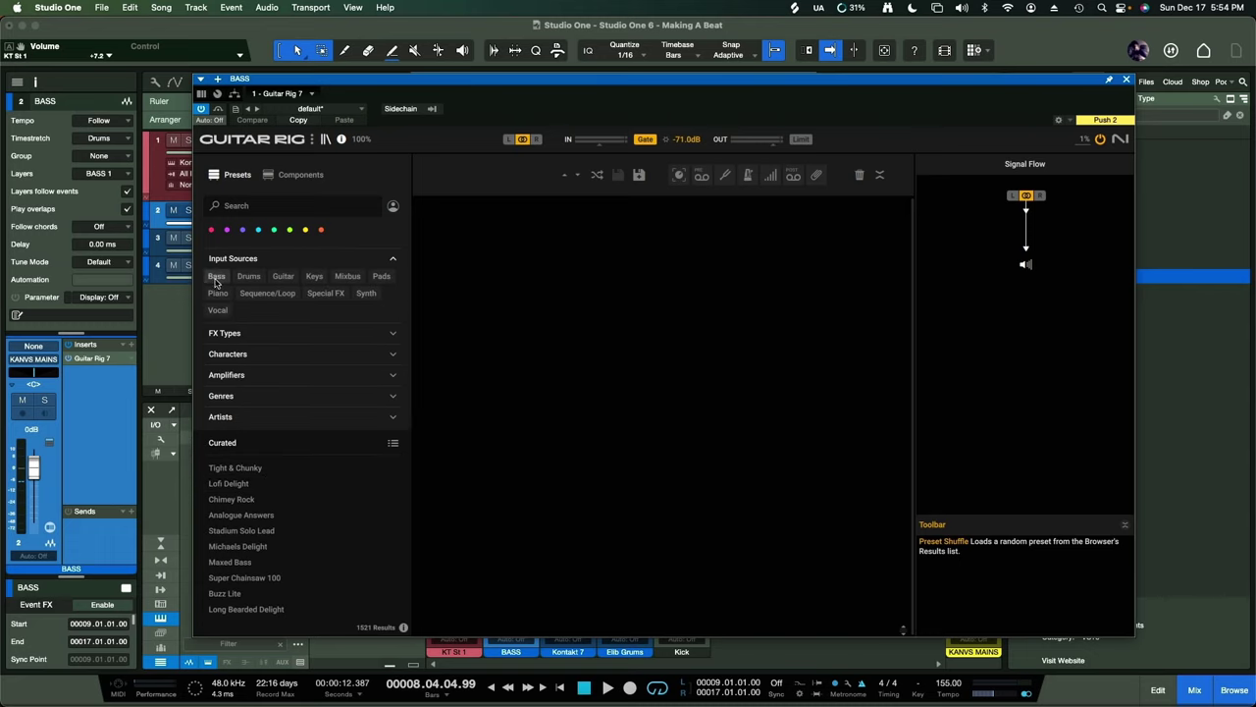
left_click(284, 277)
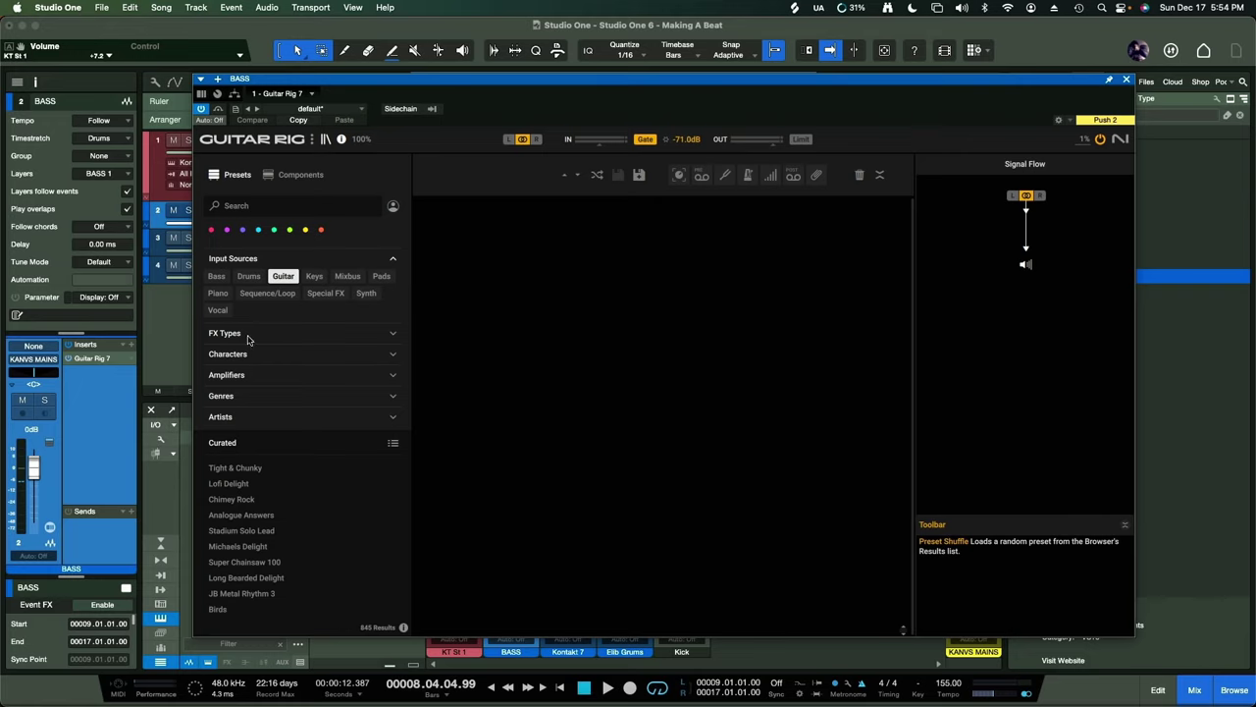
left_click(217, 277)
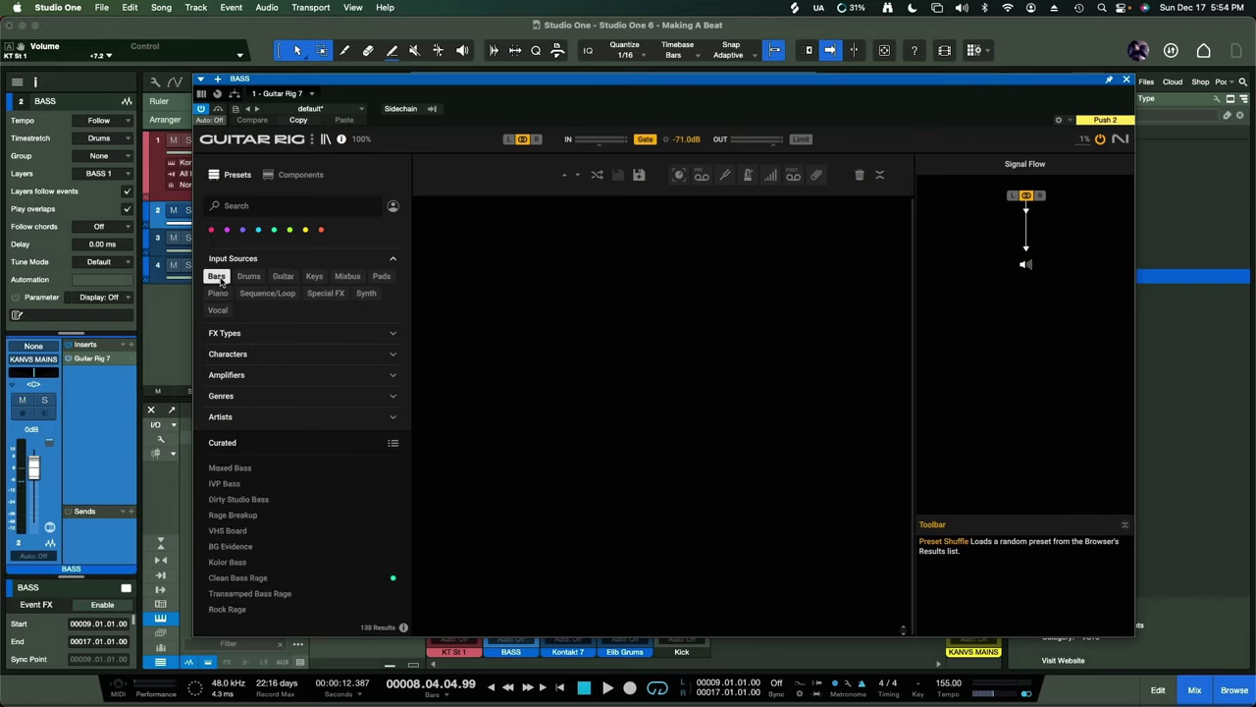
left_click(257, 335)
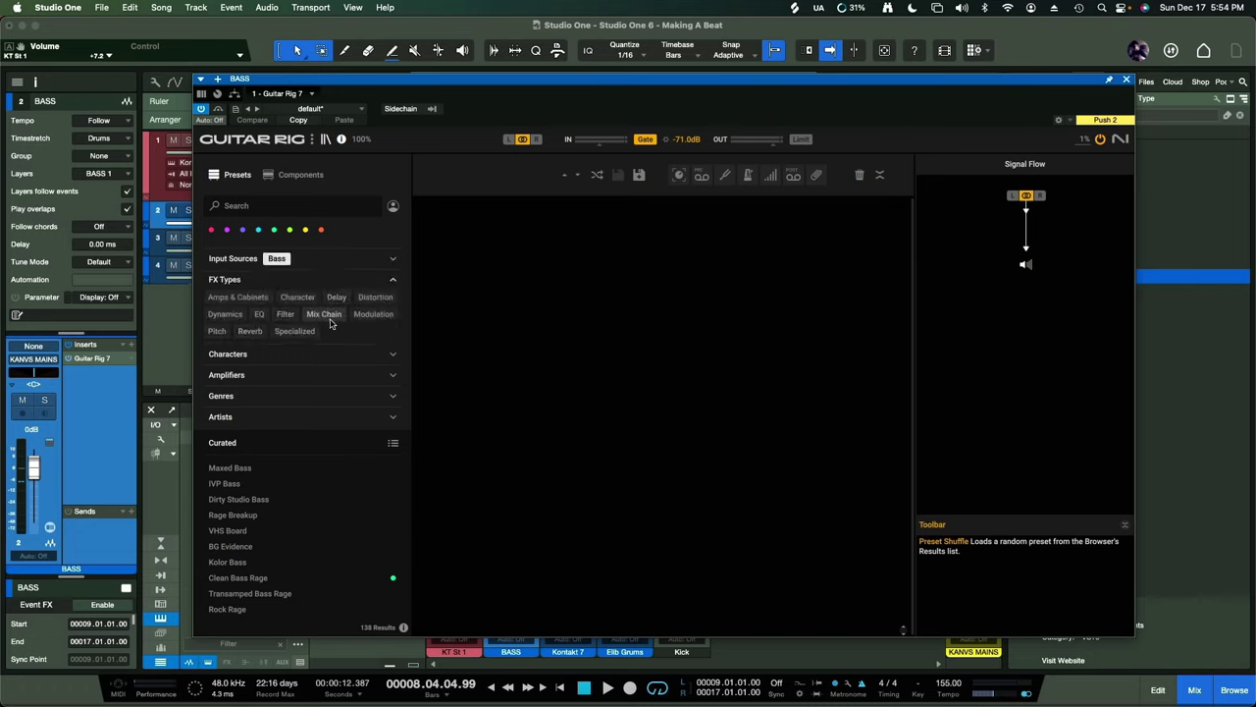
left_click(329, 356)
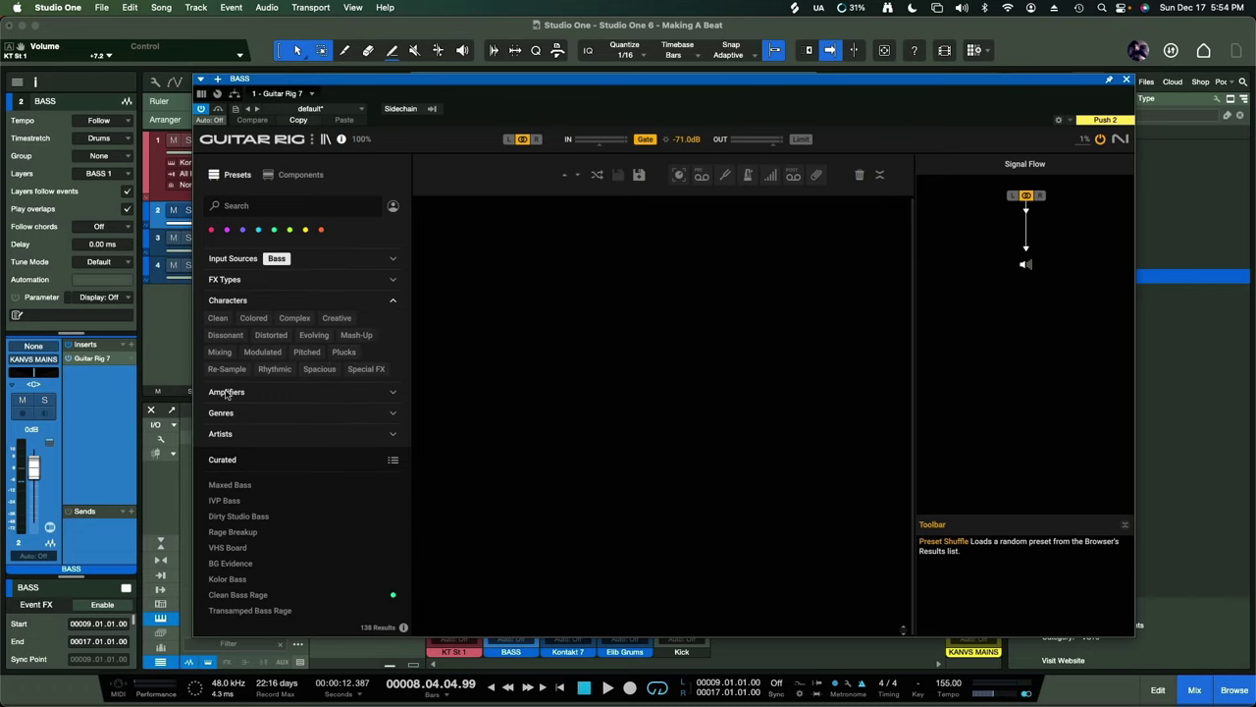
left_click(218, 320)
left_click(218, 320)
left_click(218, 320)
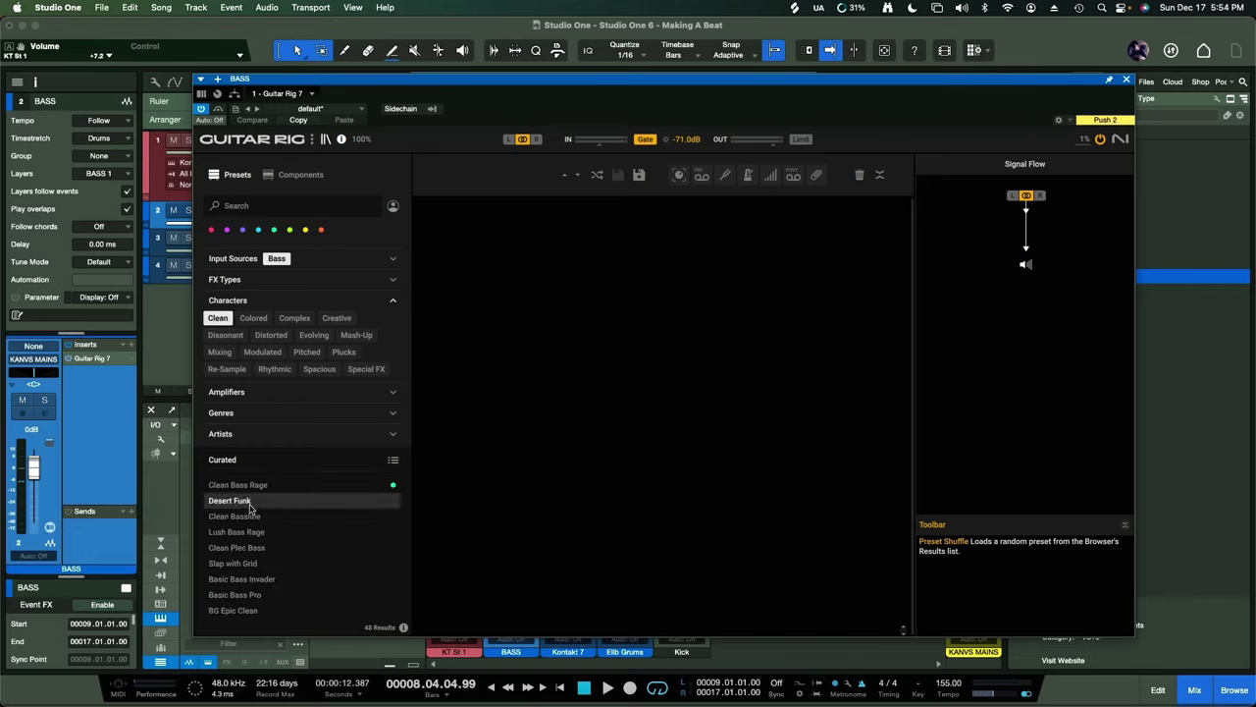
left_click(270, 535)
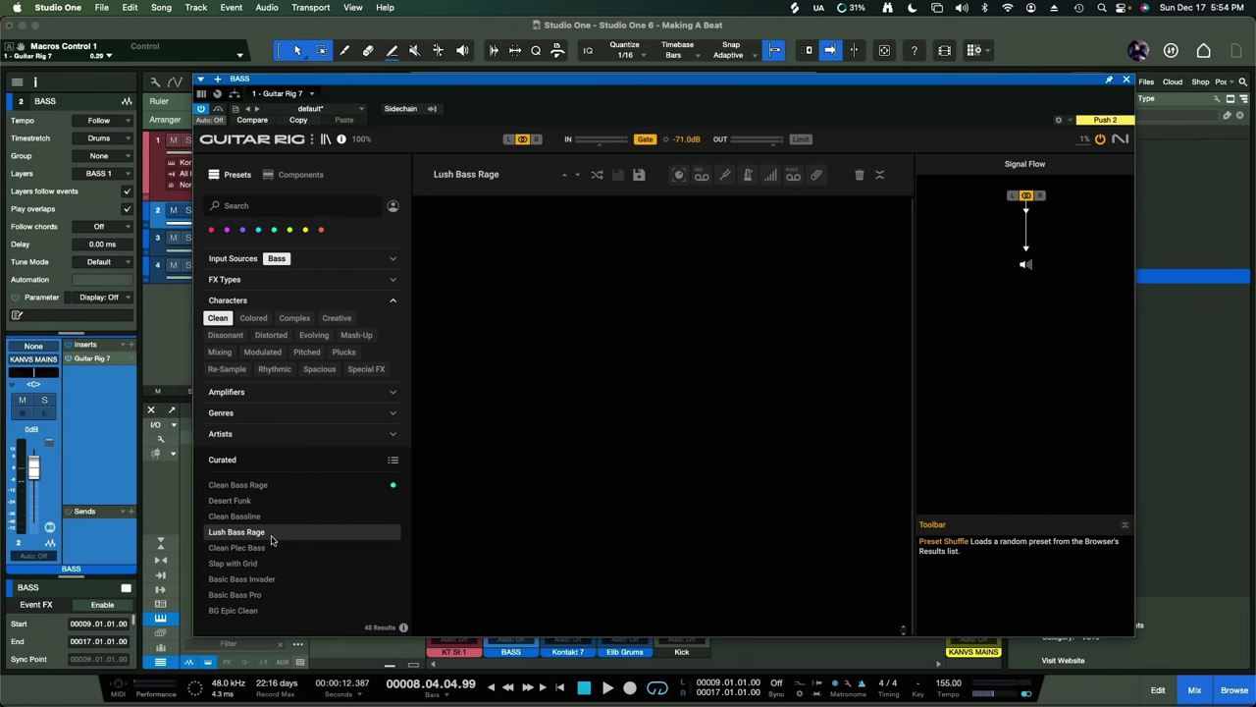
left_click_drag(33, 468, 33, 490)
- Play the beat and compare the bass soloed with Guitar Rig bypassed, then unsolo BASS
key("space")
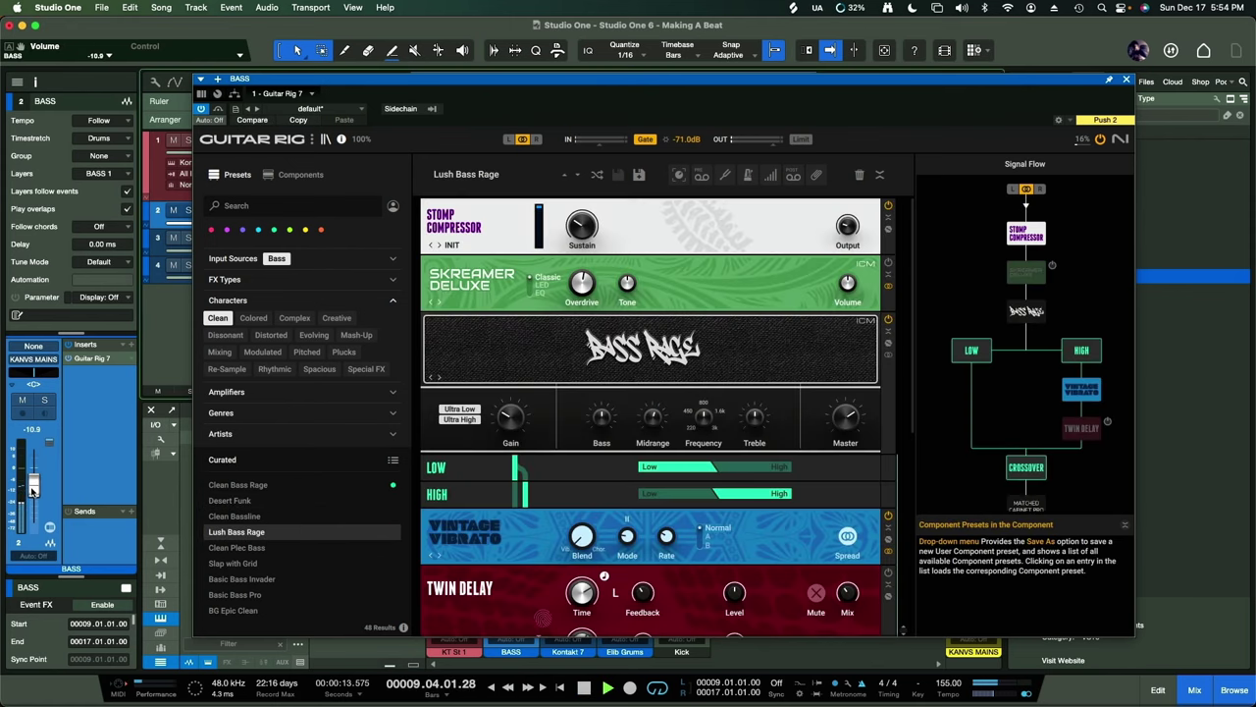
scroll(32, 491, "up", 5)
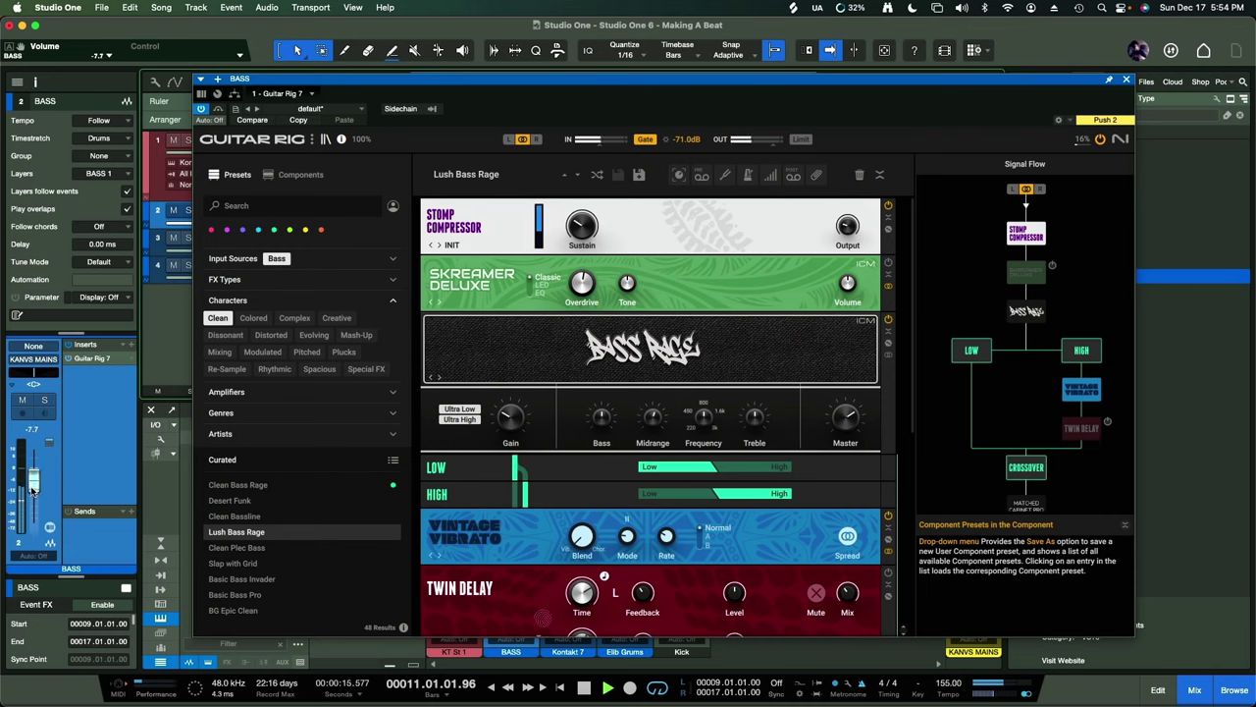
scroll(32, 490, "down", 2)
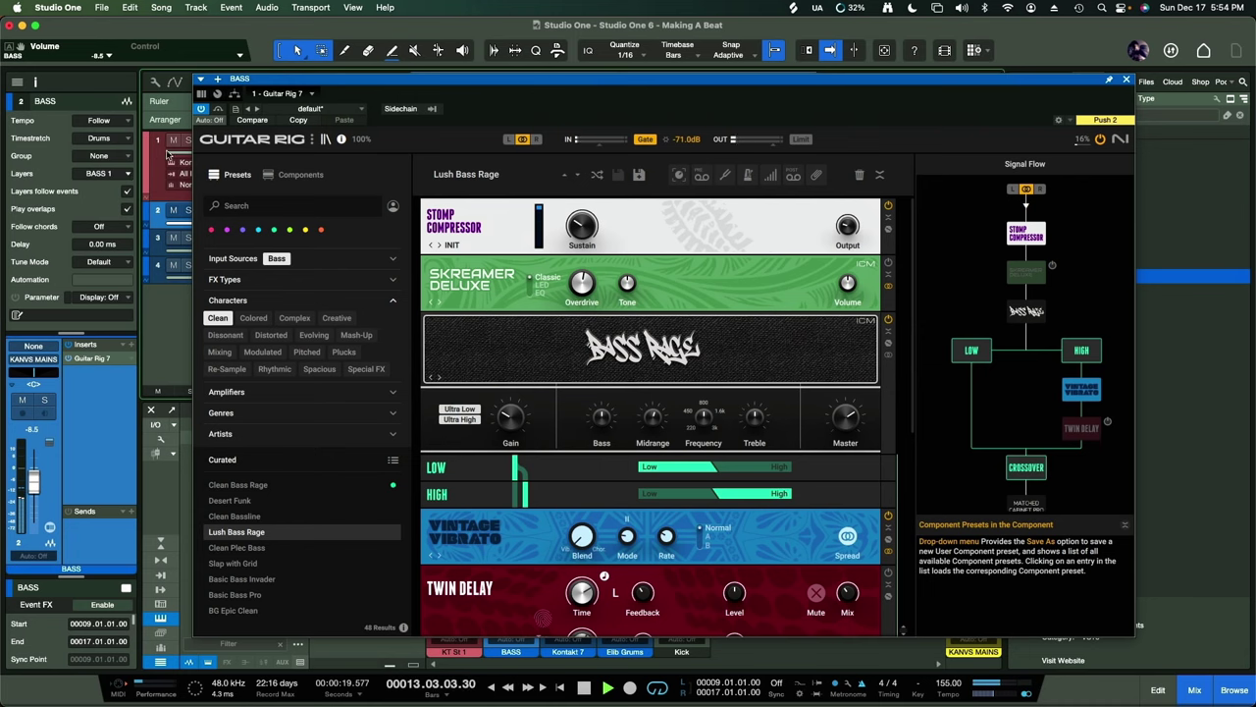
left_click_drag(263, 82, 489, 96)
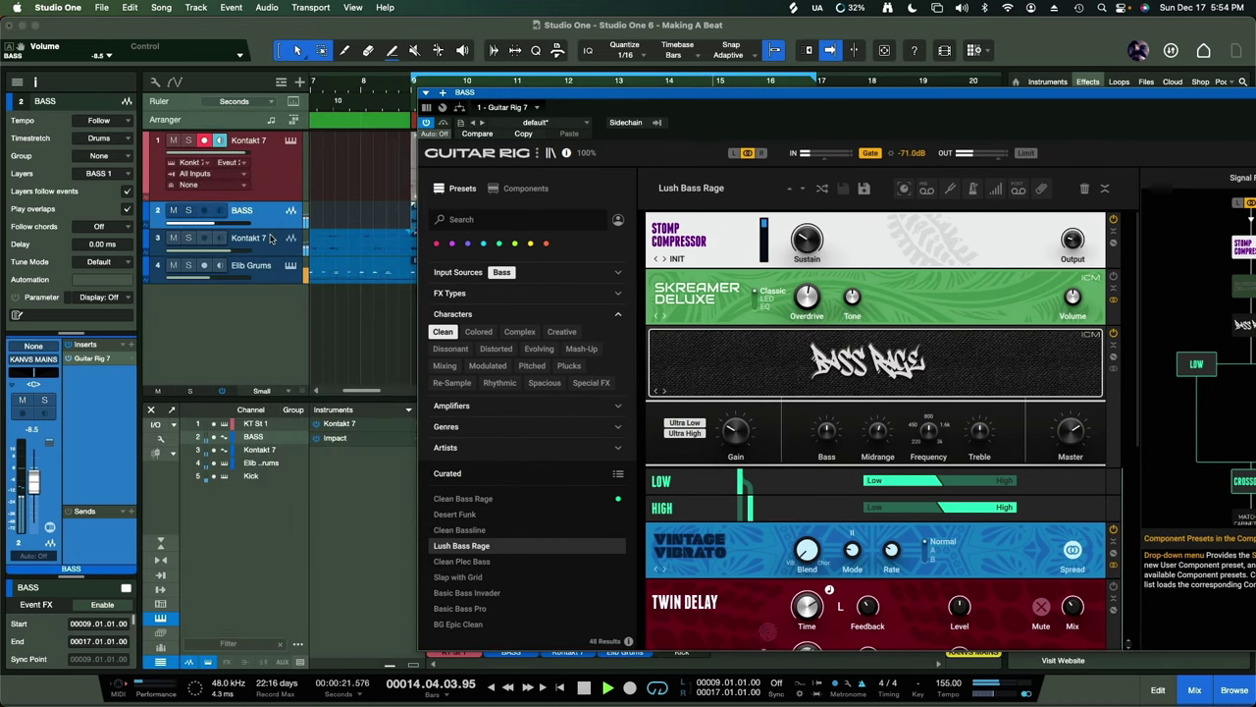
left_click(188, 210)
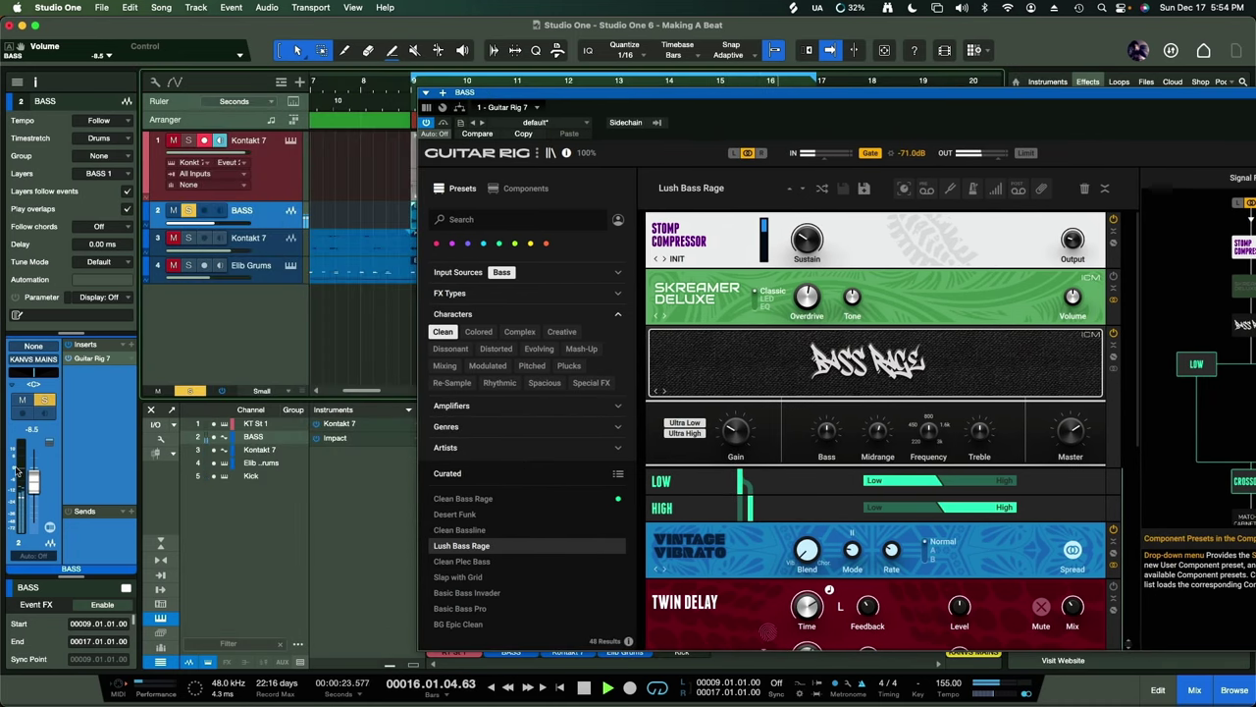
left_click(444, 123)
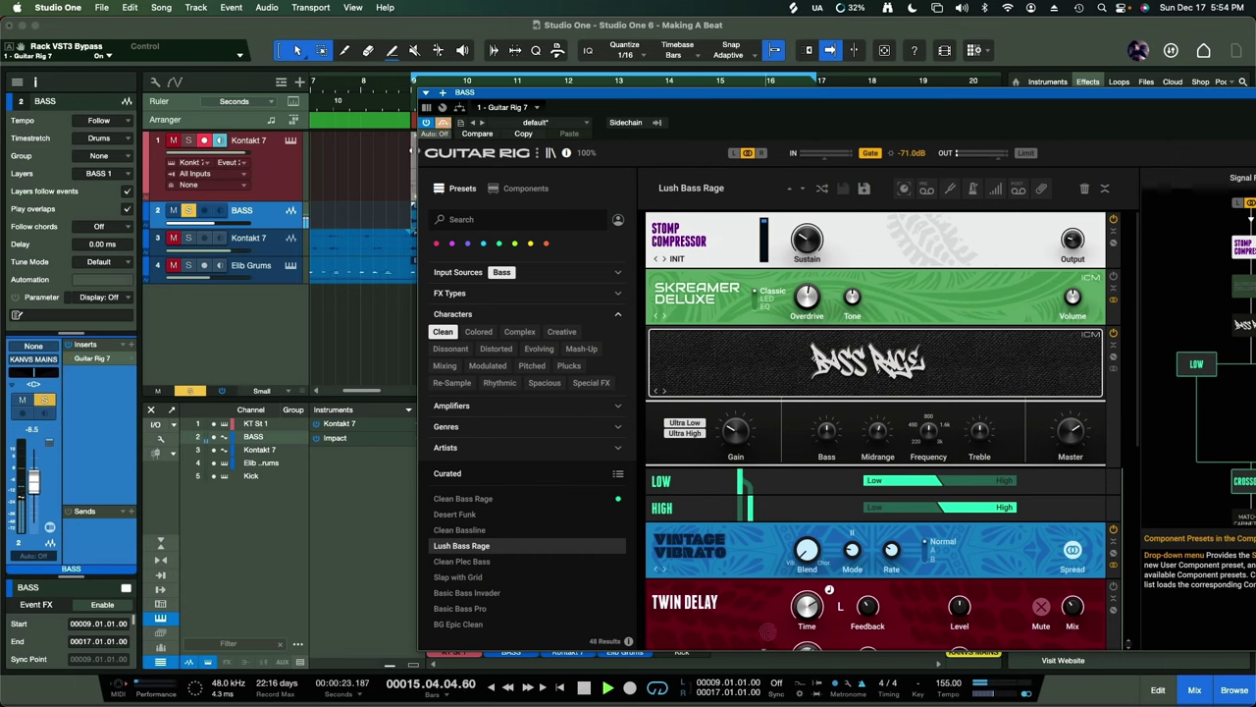
left_click(190, 211)
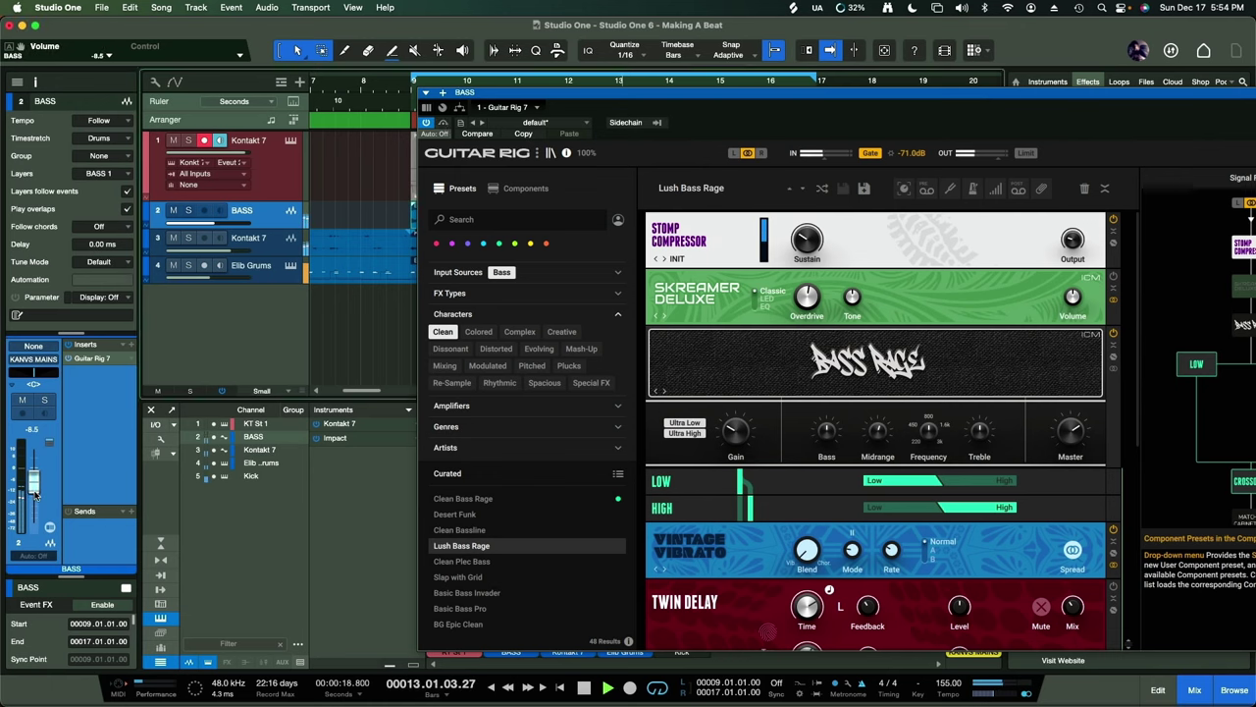
- Return Guitar Rig's input to L, leave BASS at -8.5 dB, and close the plug-in window
left_click(733, 153)
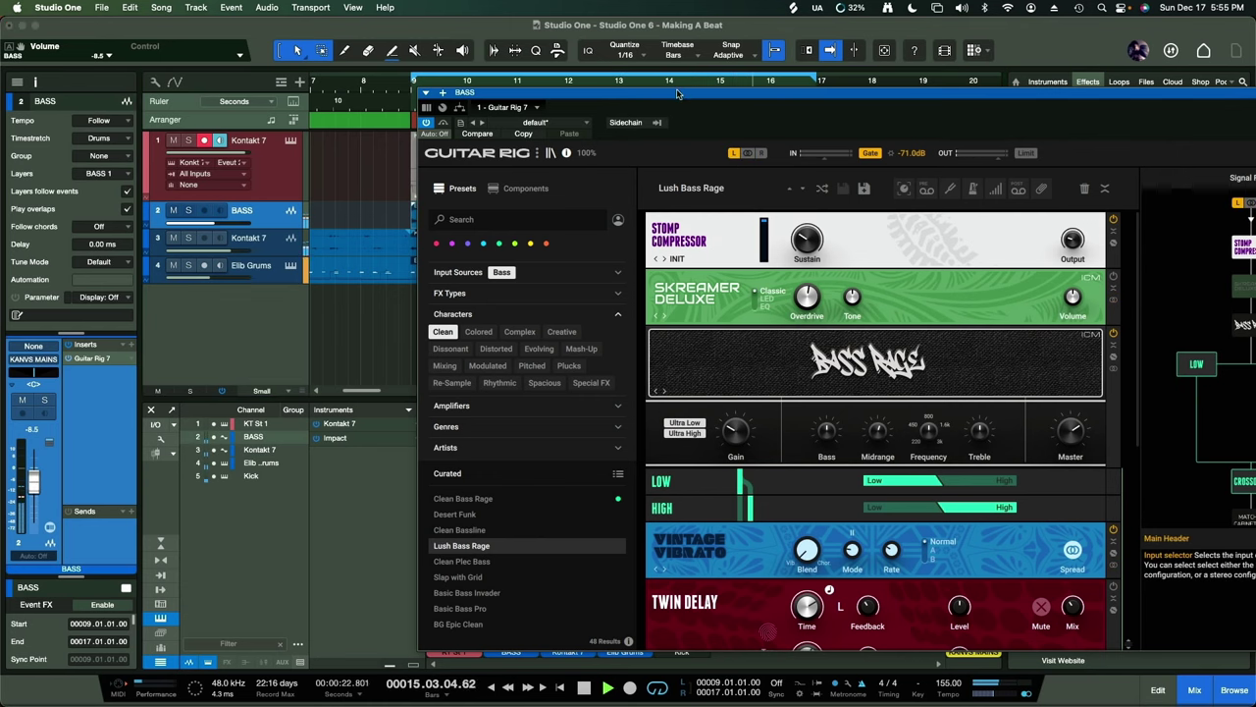
left_click_drag(677, 94, 534, 122)
scroll(670, 376, "down", 3)
scroll(671, 376, "down", 3)
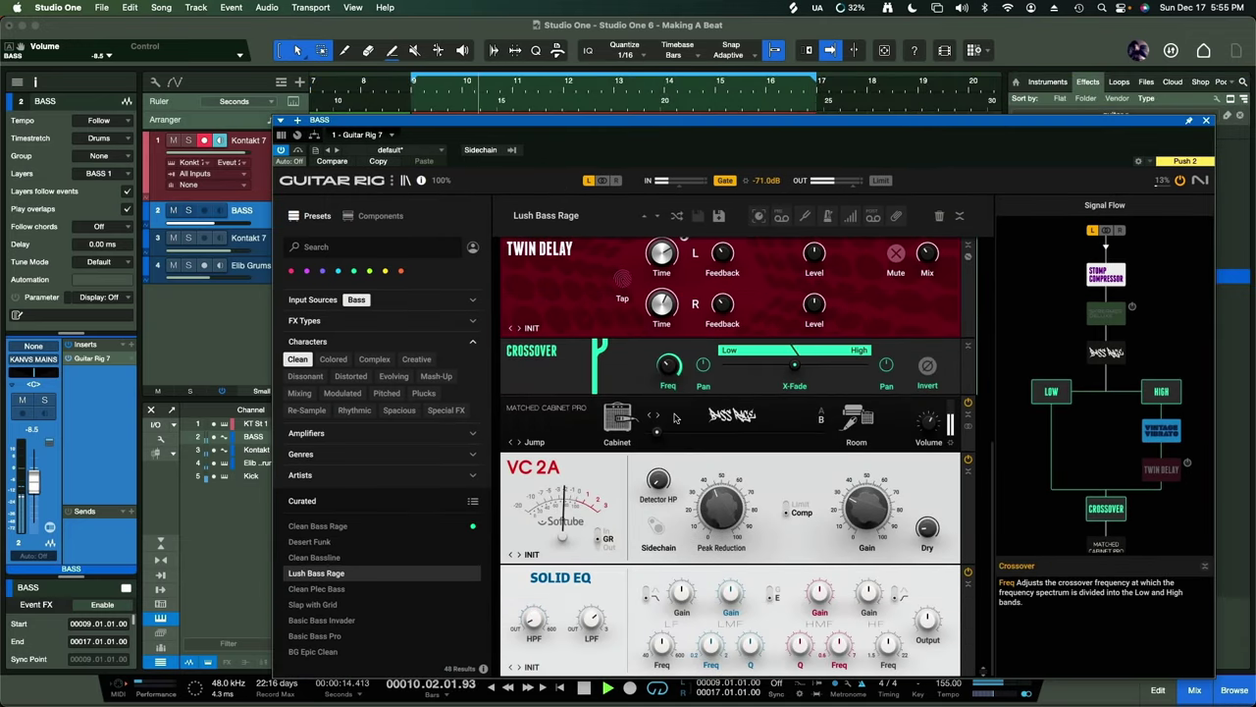
left_click(1206, 123)
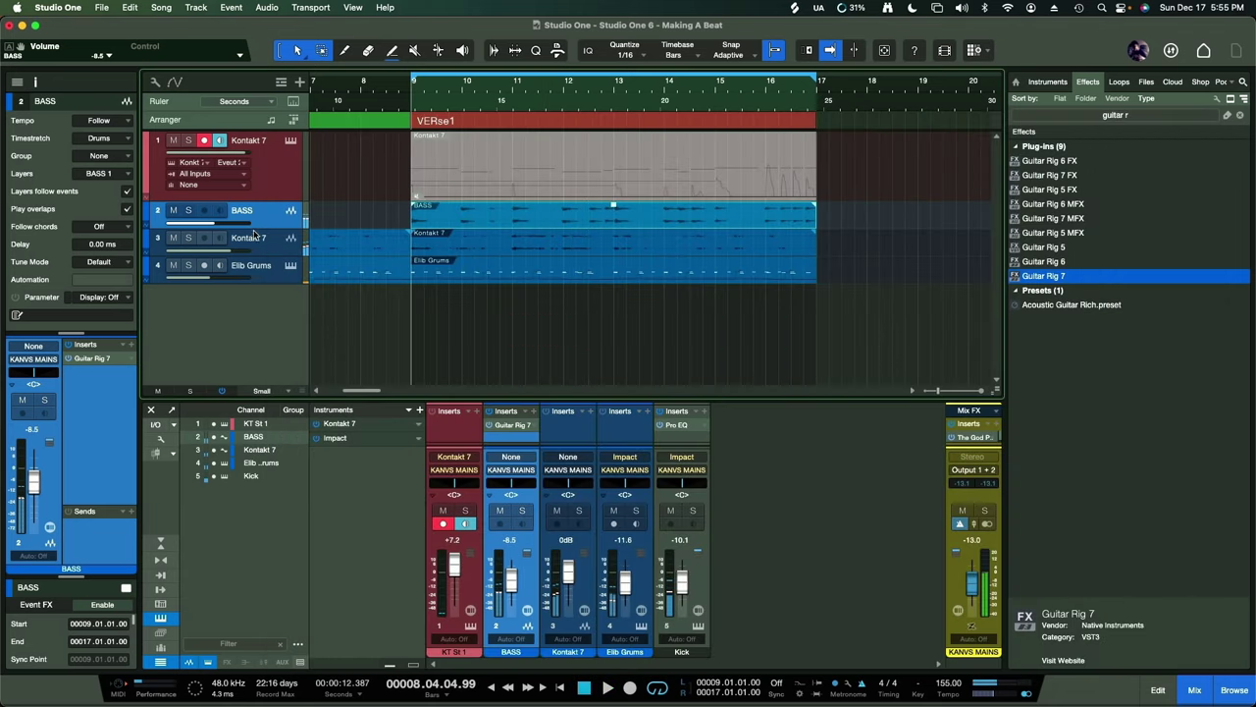
- Solo the second Kontakt 7 track and copy the Kick channel's Pro EQ onto it
left_click(188, 238)
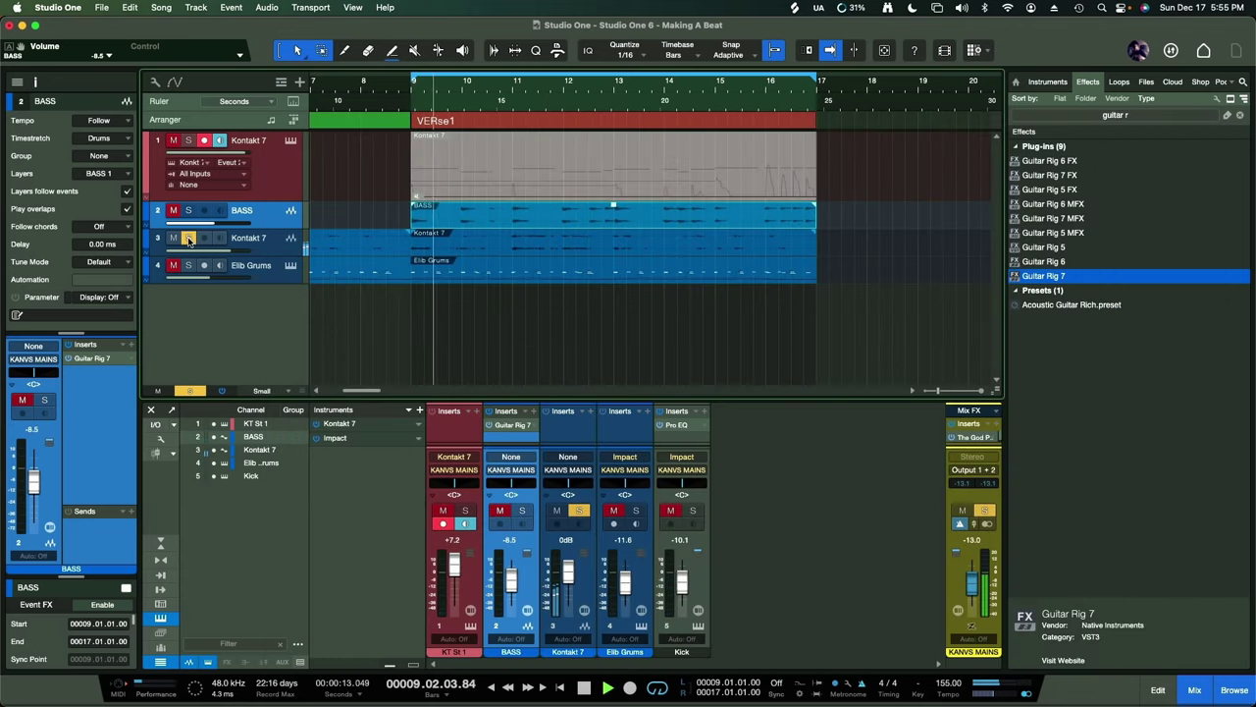
left_click(271, 249)
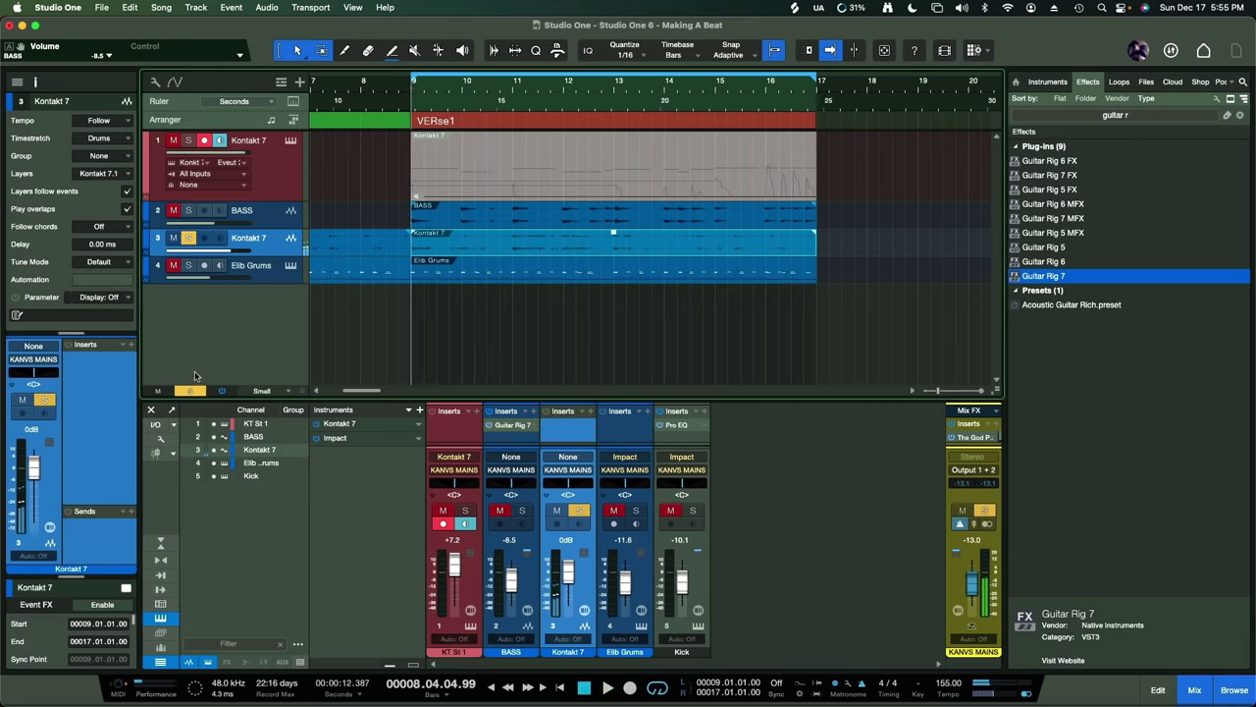
left_click(1107, 117)
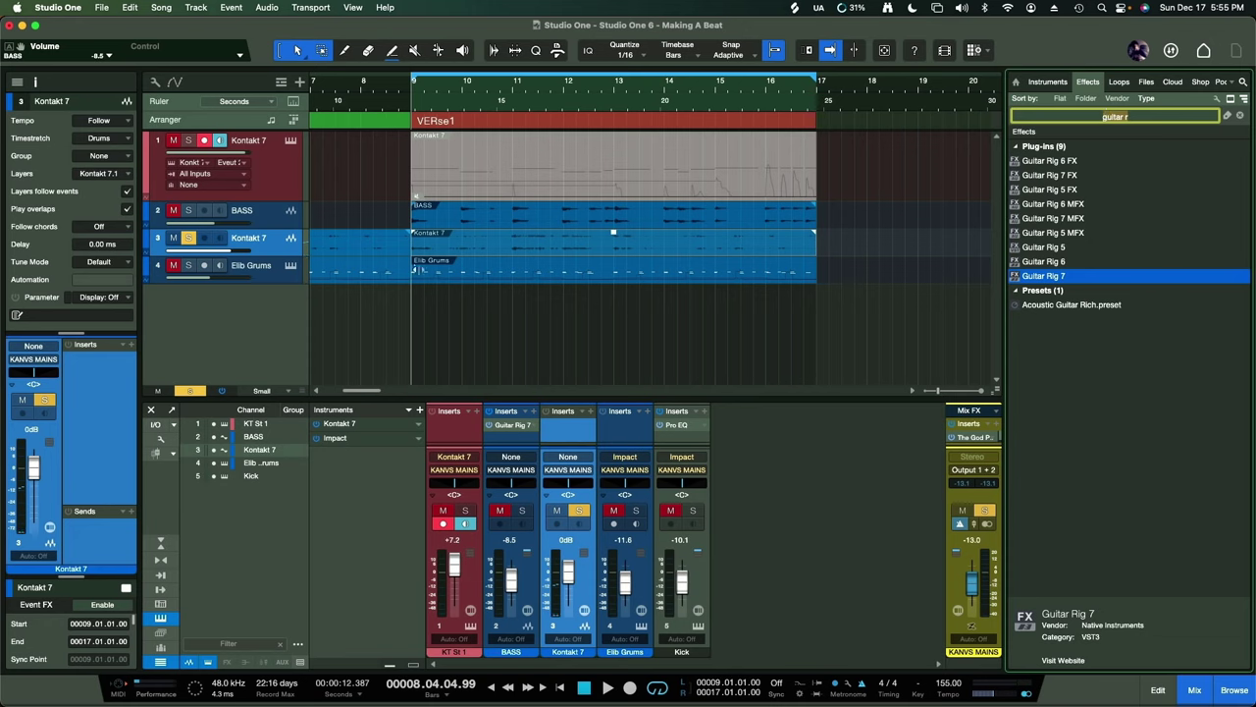
left_click(268, 224)
left_click(267, 249)
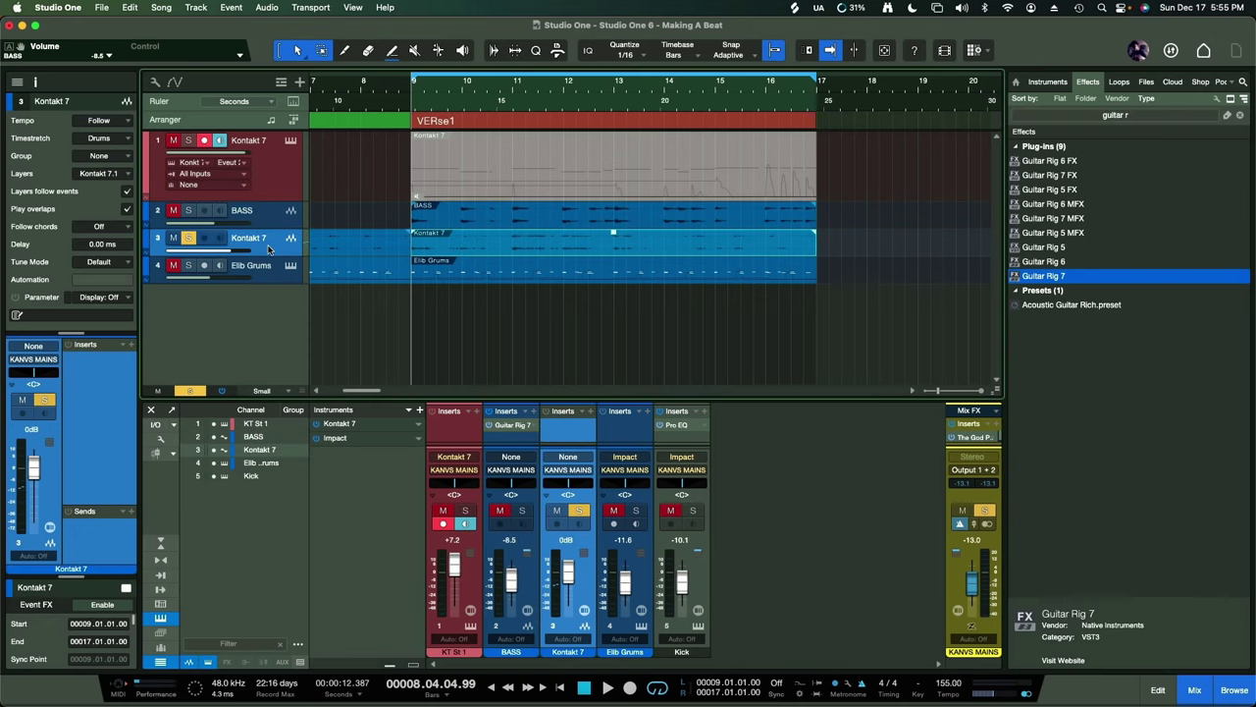
left_click(265, 273)
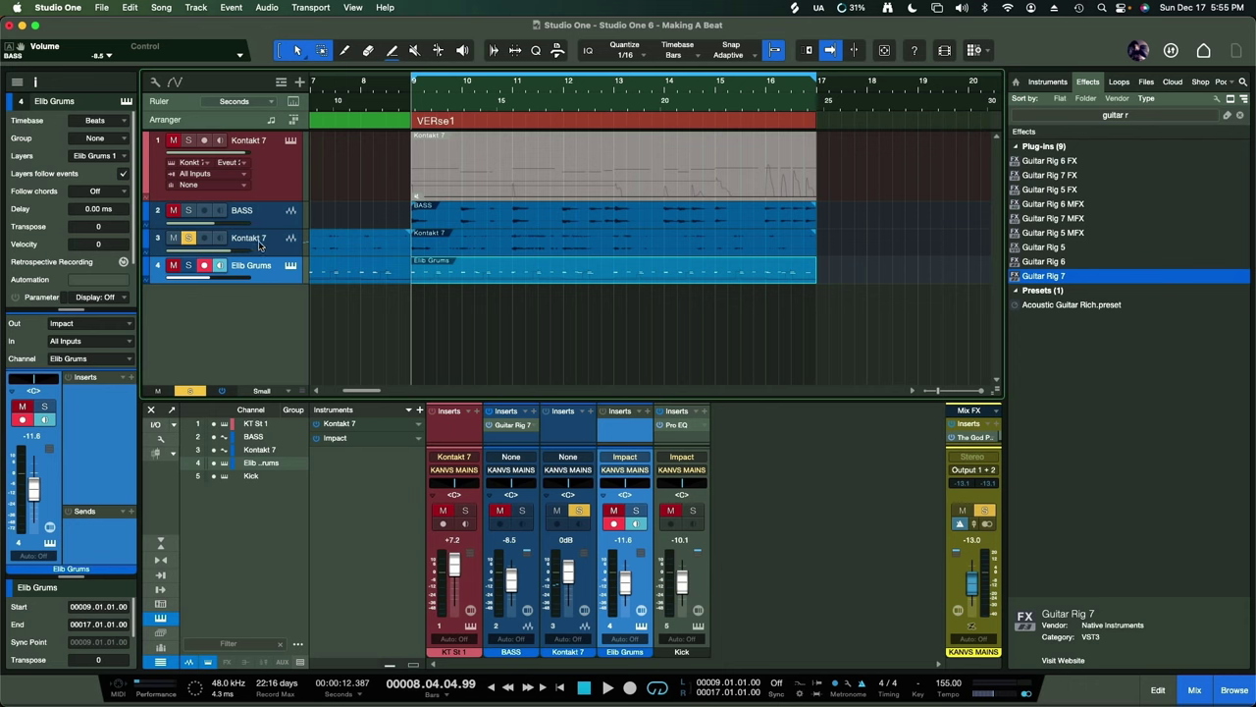
left_click(260, 245)
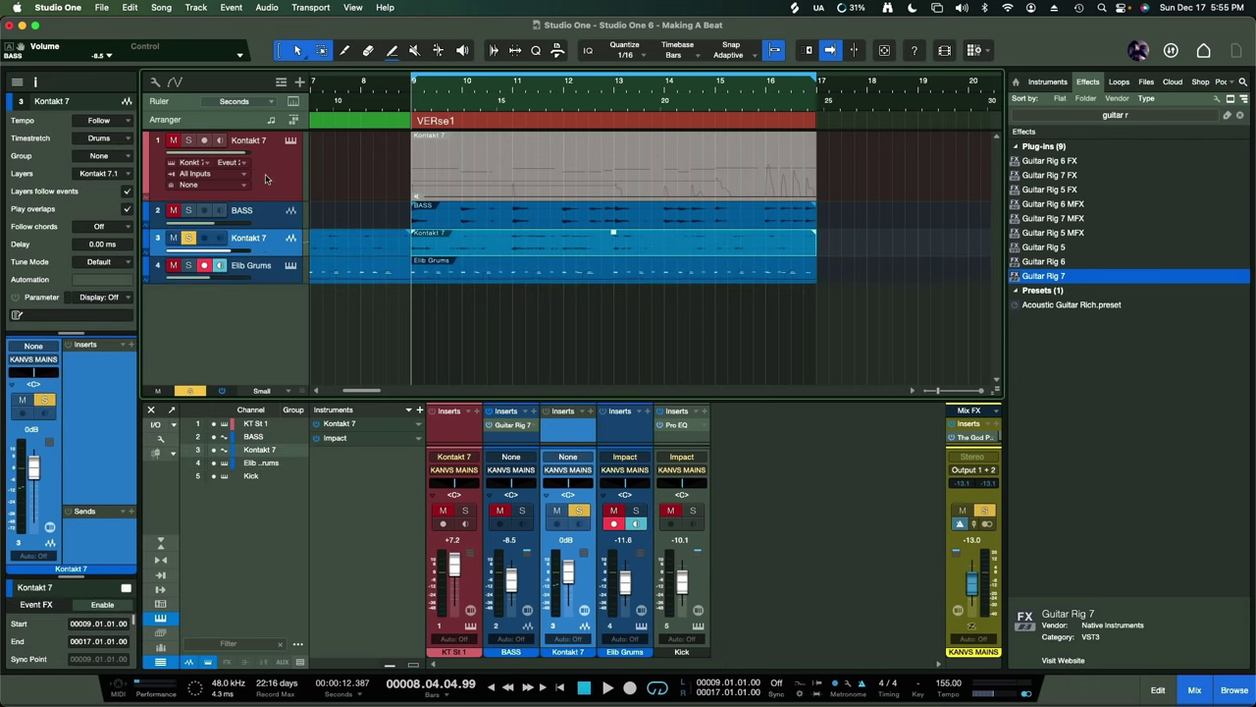
left_click(265, 174)
left_click(265, 223)
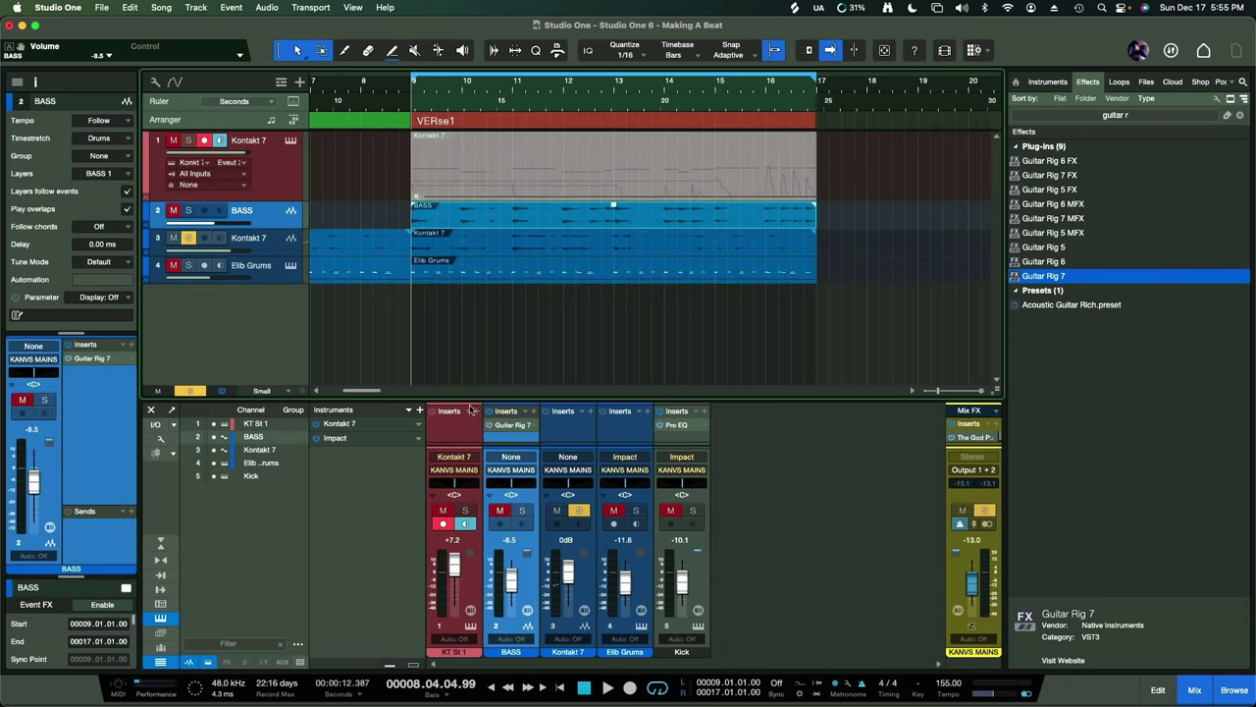
left_click_drag(677, 428, 274, 251)
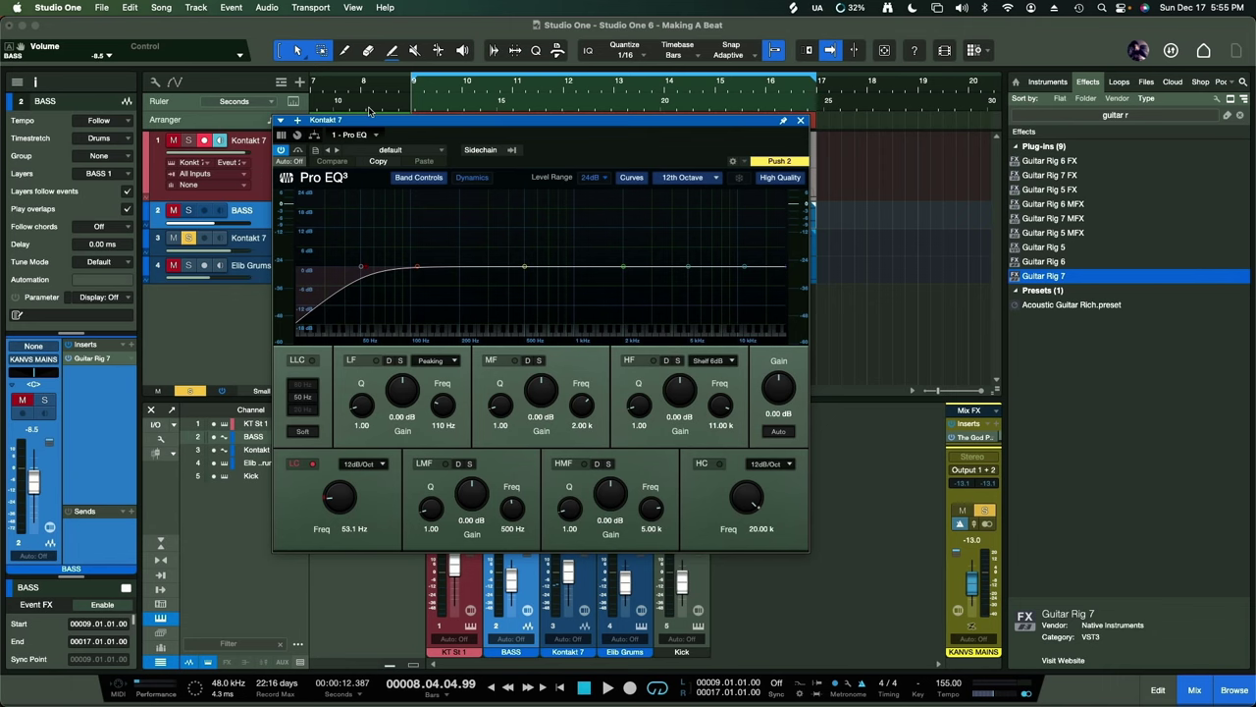
- With the beat playing, raise the Kontakt 7 Pro EQ low cut from 53.1 Hz to 140 Hz
left_click_drag(381, 123, 608, 89)
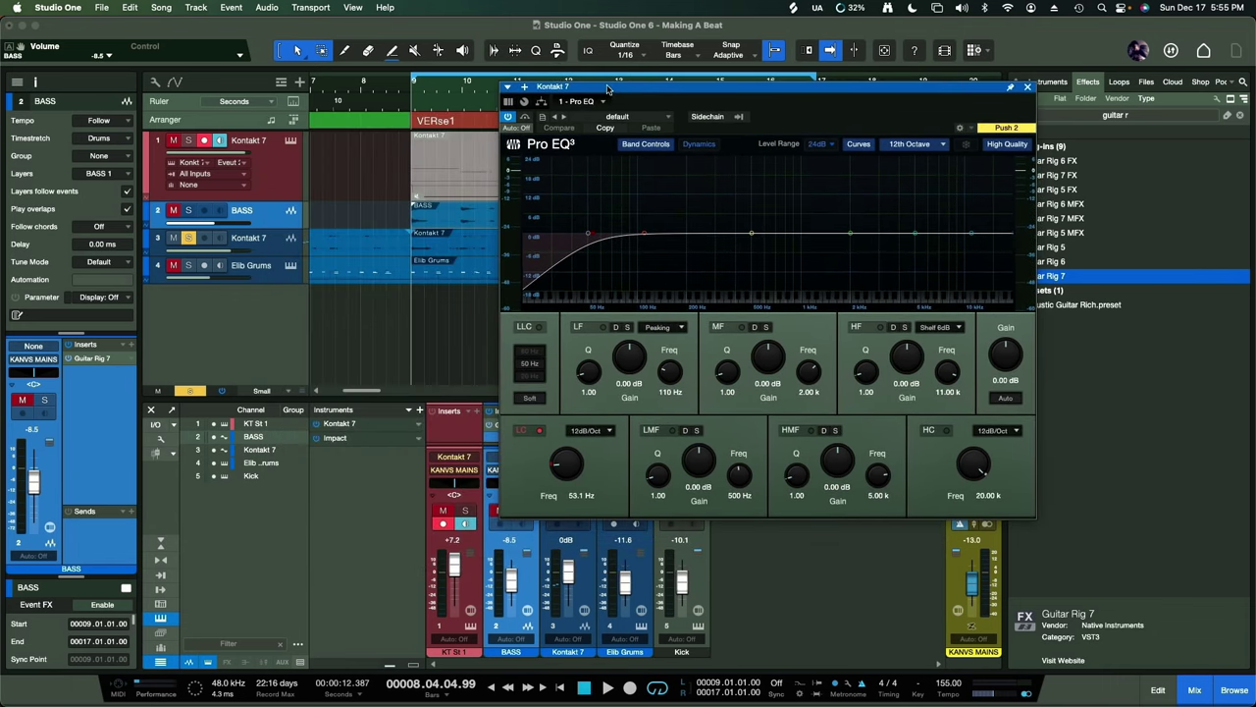
left_click_drag(593, 91, 543, 146)
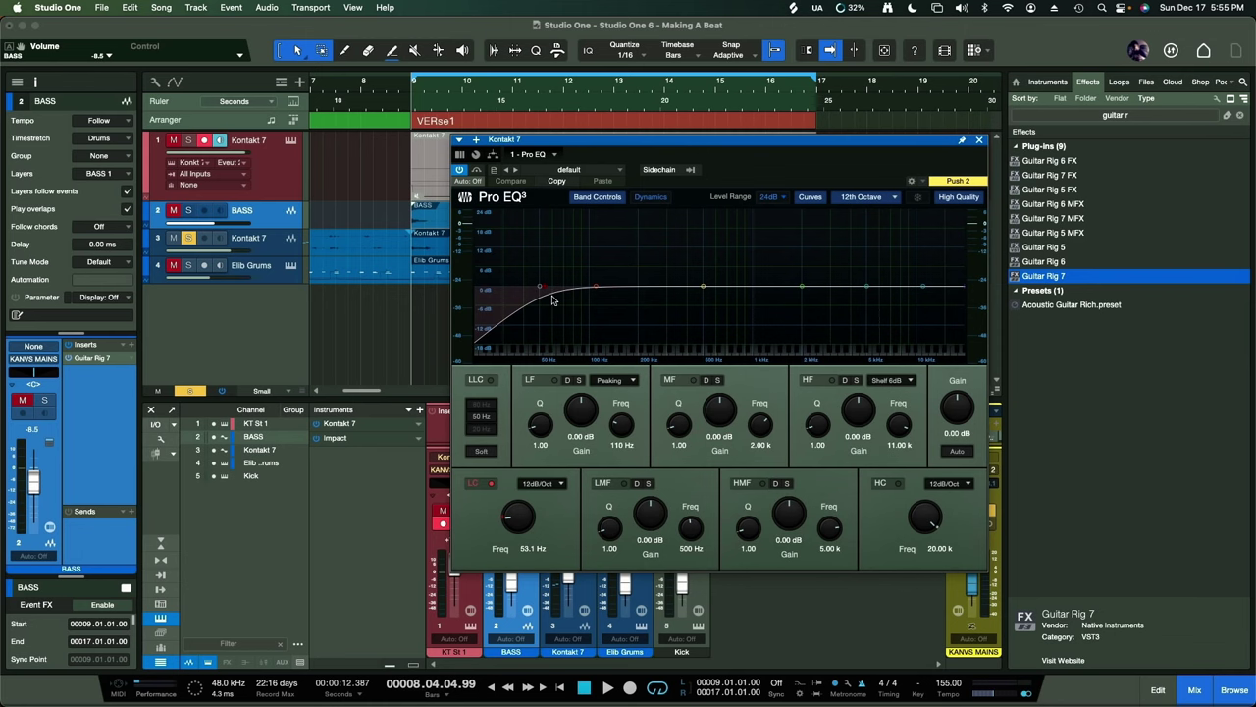
left_click_drag(616, 143, 646, 124)
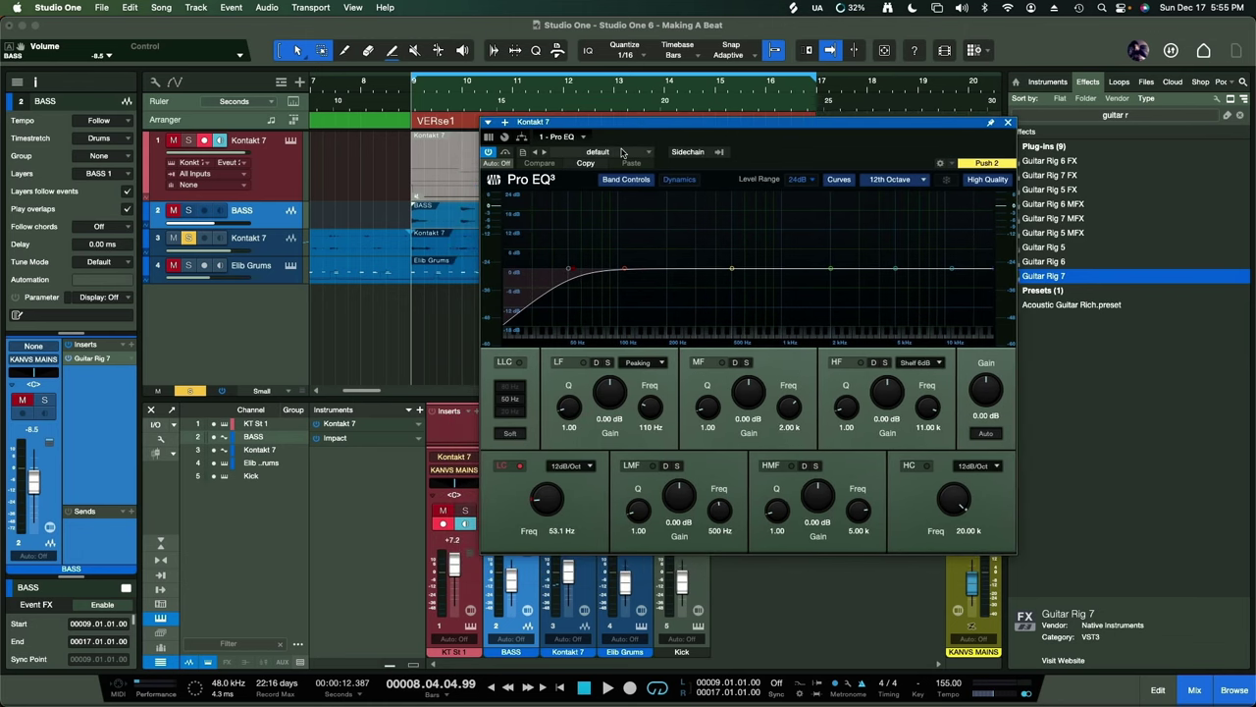
key("space")
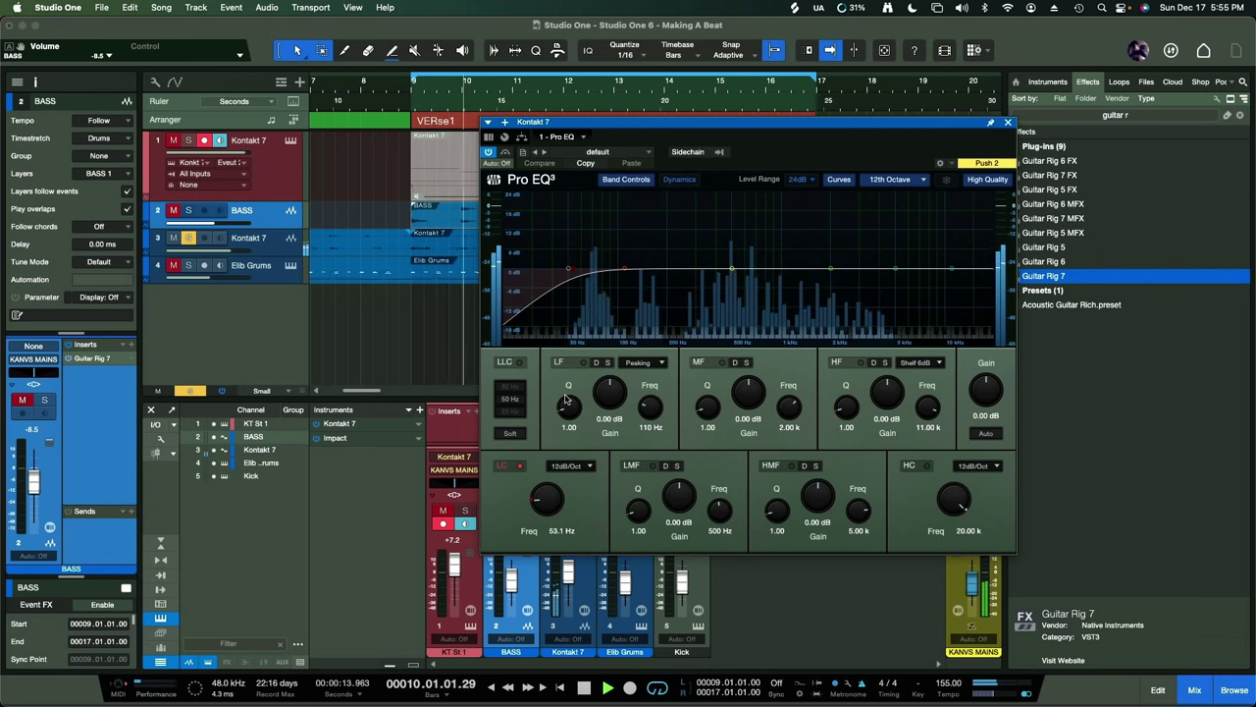
left_click_drag(547, 497, 550, 478)
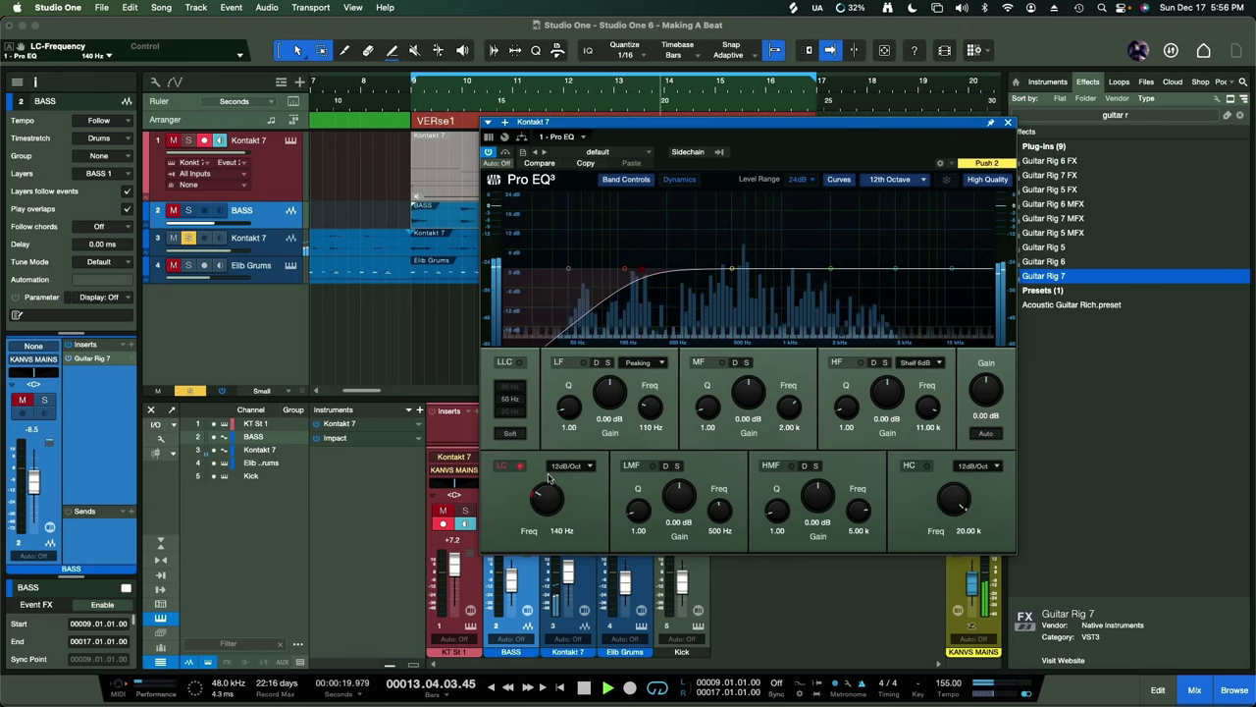
left_click(1008, 123)
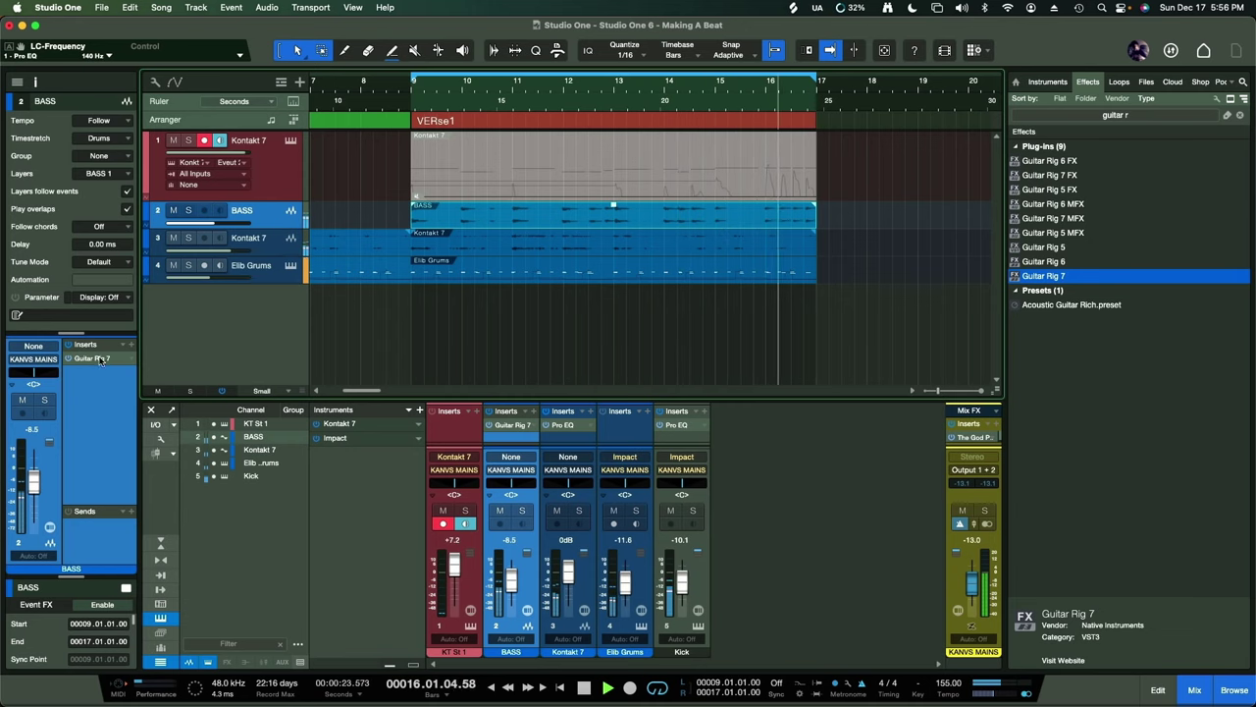
- Add a Pro EQ after Guitar Rig on BASS: LC 20 Hz, LMF 204 Hz at -4.76 dB, gain 1.62 dB
left_click(511, 424)
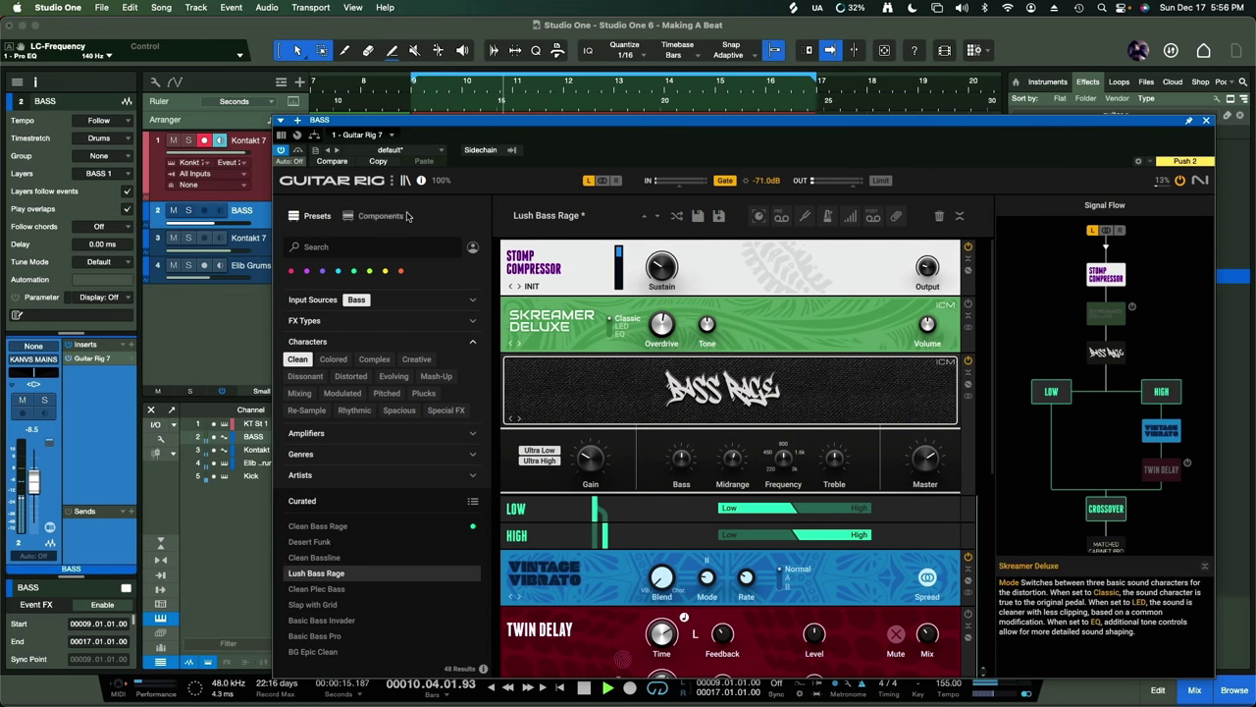
left_click(1206, 121)
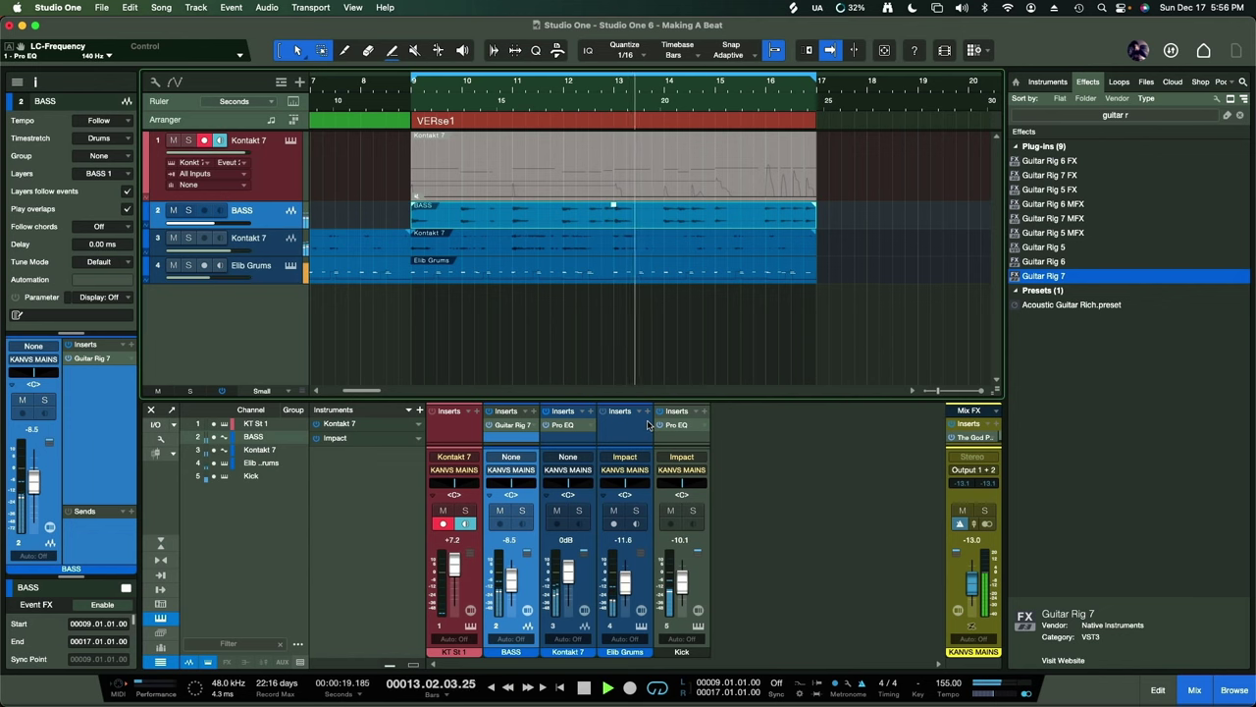
left_click_drag(677, 424, 237, 226)
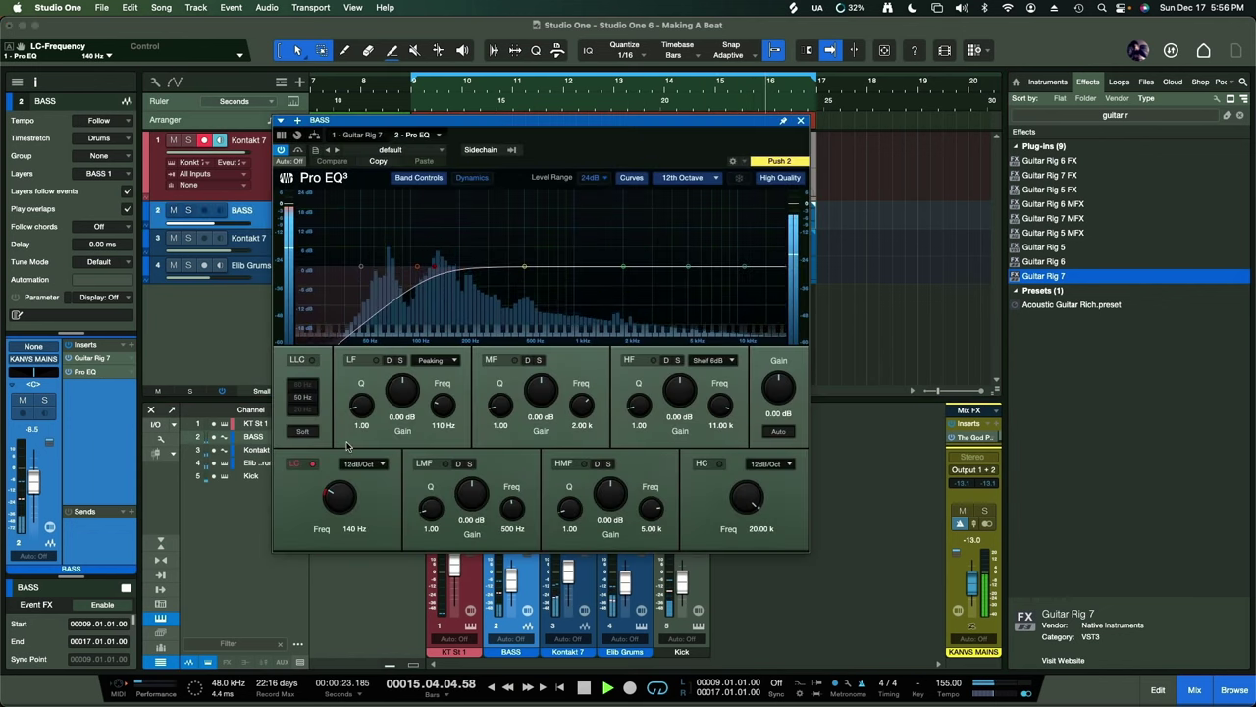
left_click_drag(483, 273, 488, 314)
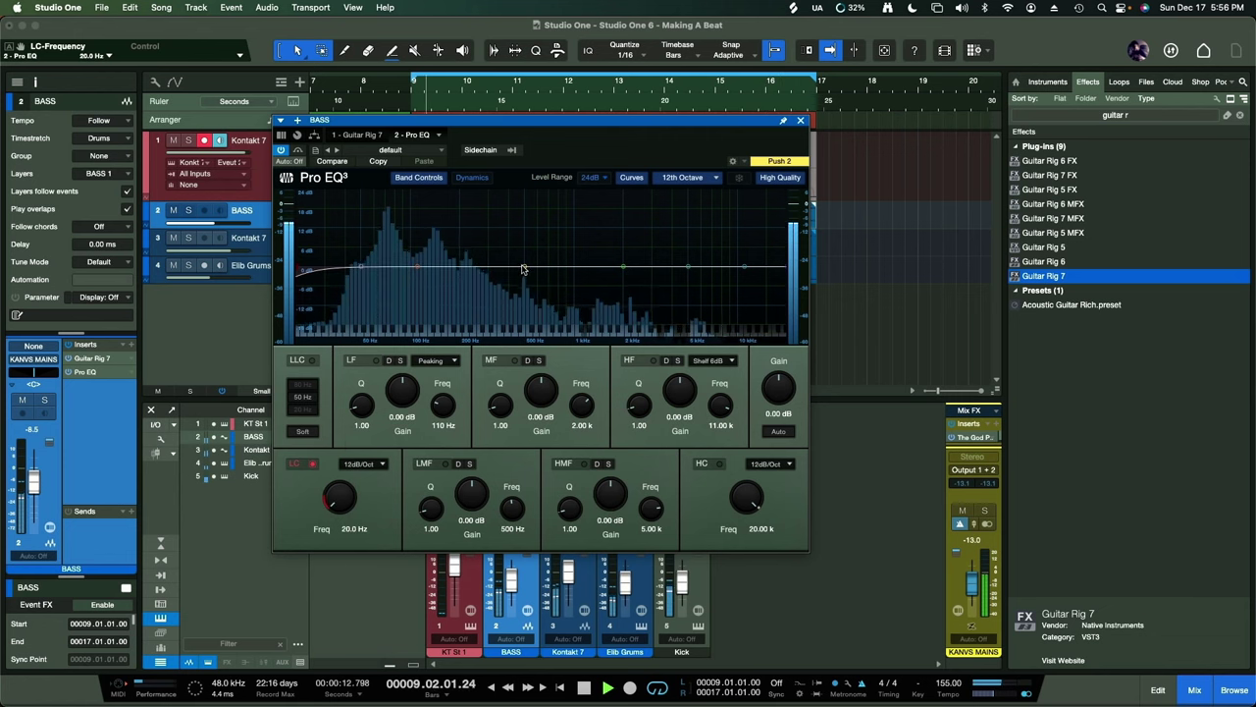
left_click_drag(525, 266, 462, 285)
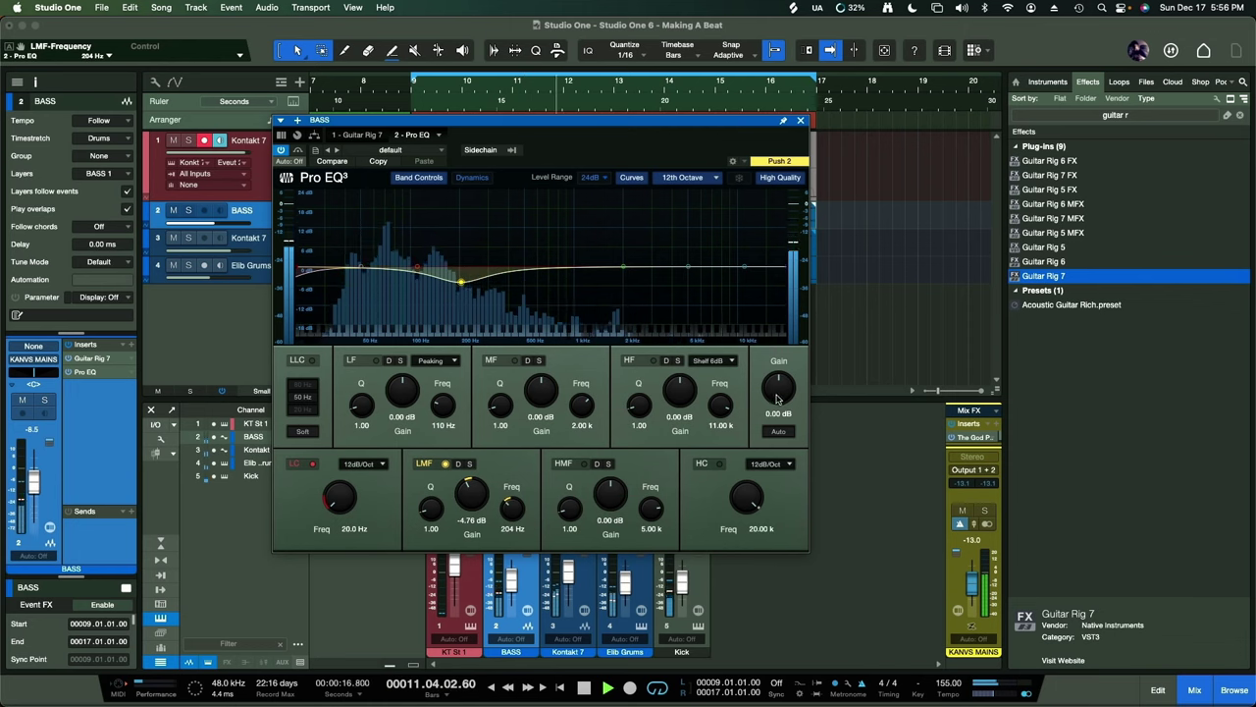
left_click_drag(780, 400, 777, 391)
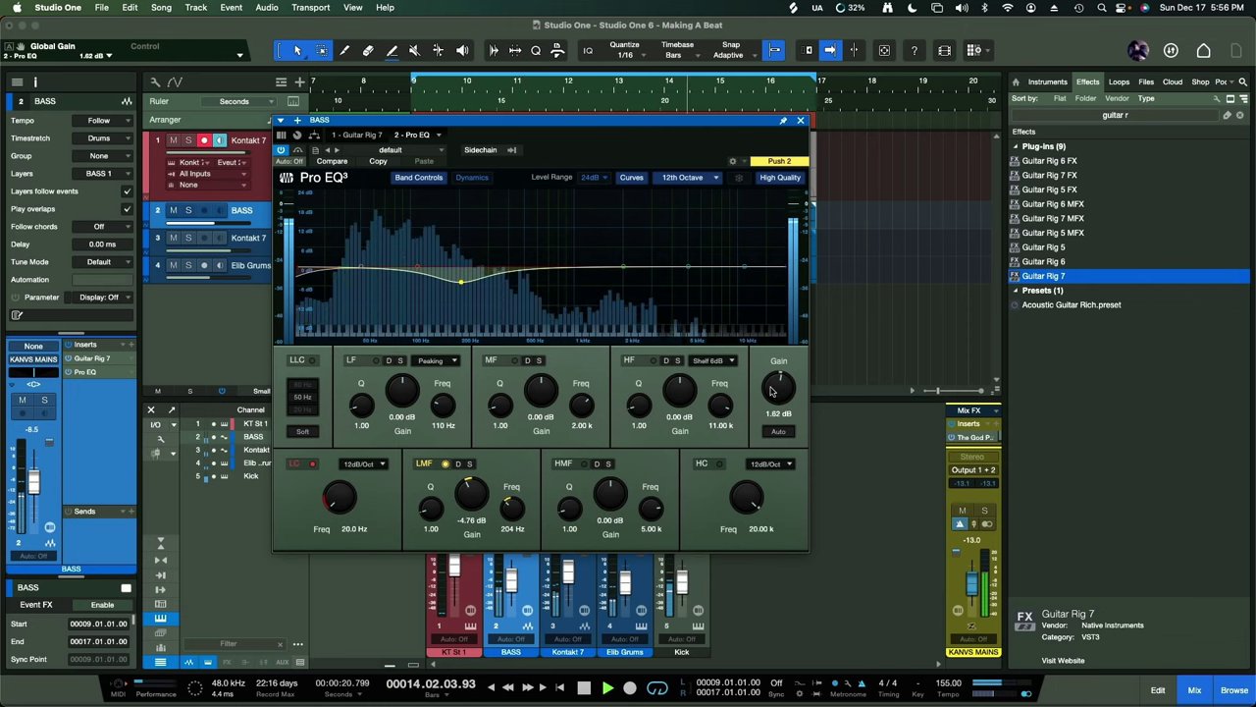
left_click(801, 122)
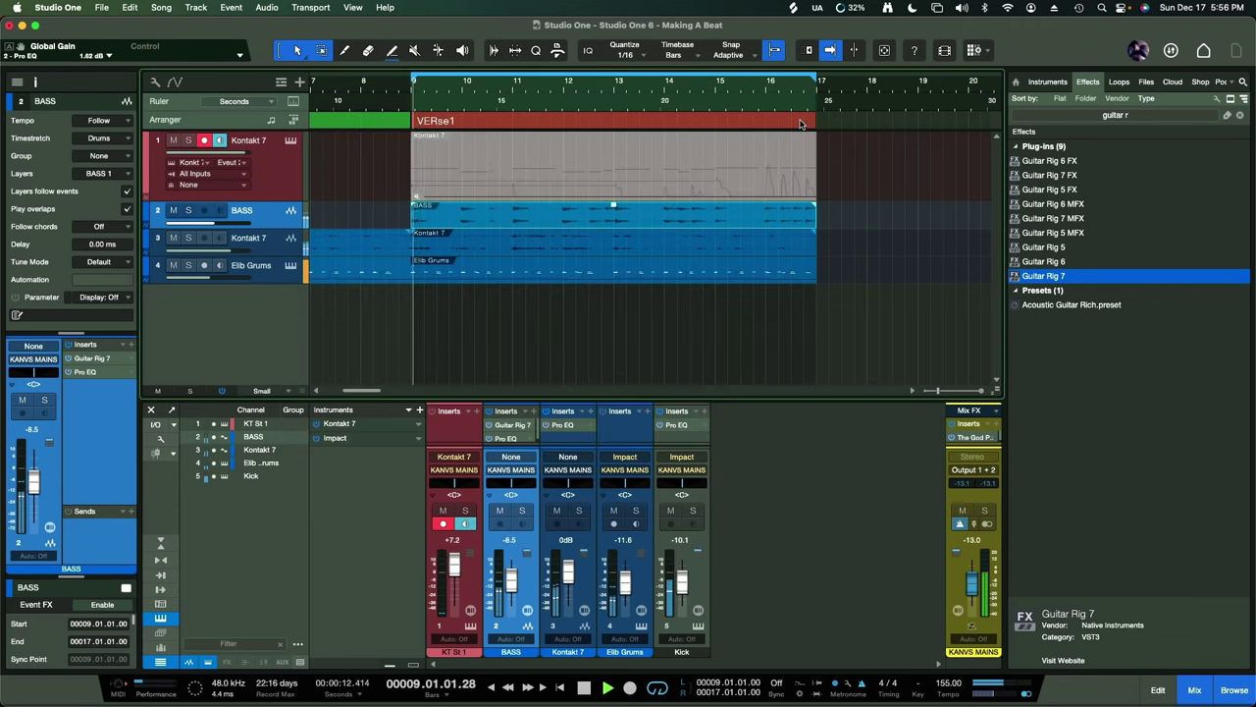
- Stop playback, zoom out, and play the song from the VERse1 section at bar 9, then stop
key("space")
left_click(525, 324)
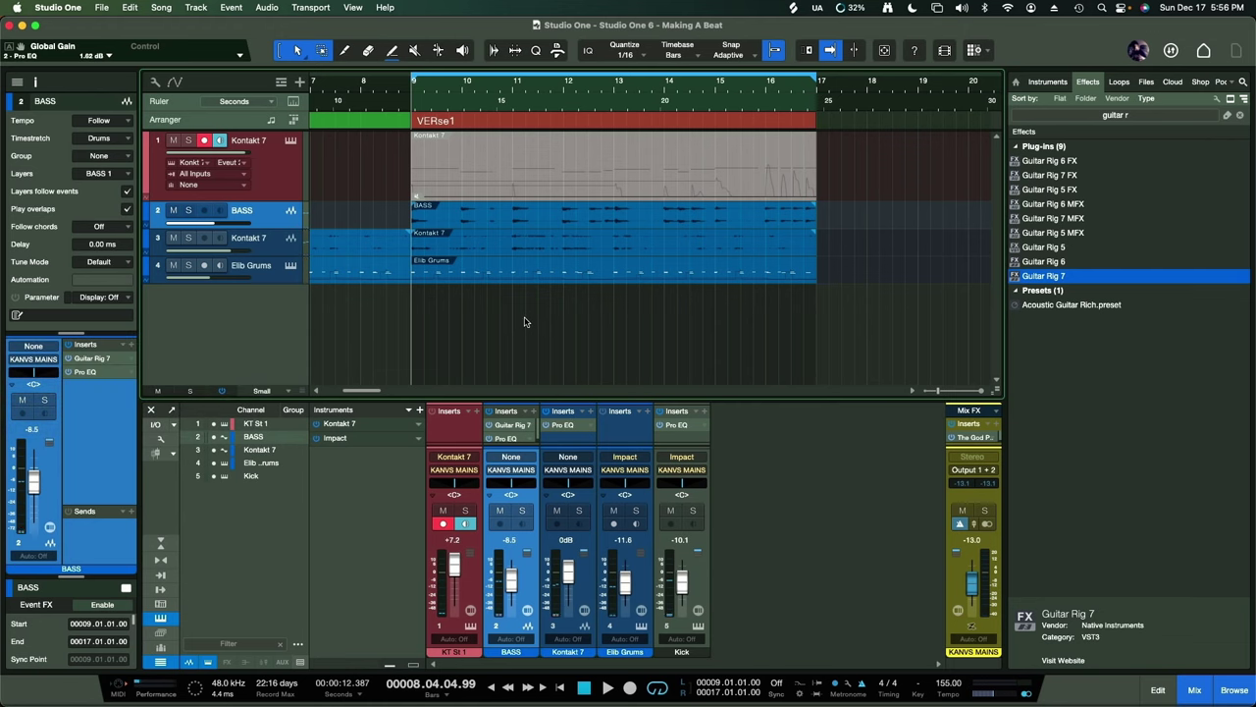
key("w")
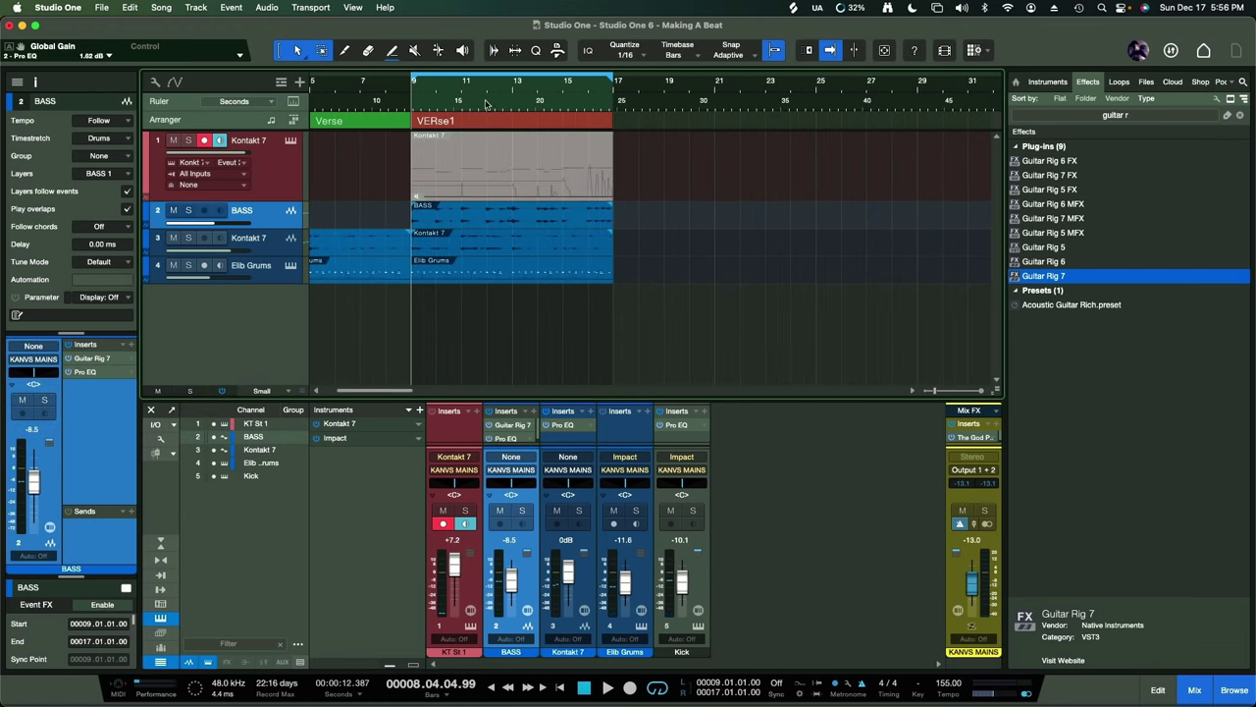
left_click(481, 118)
left_click(367, 120)
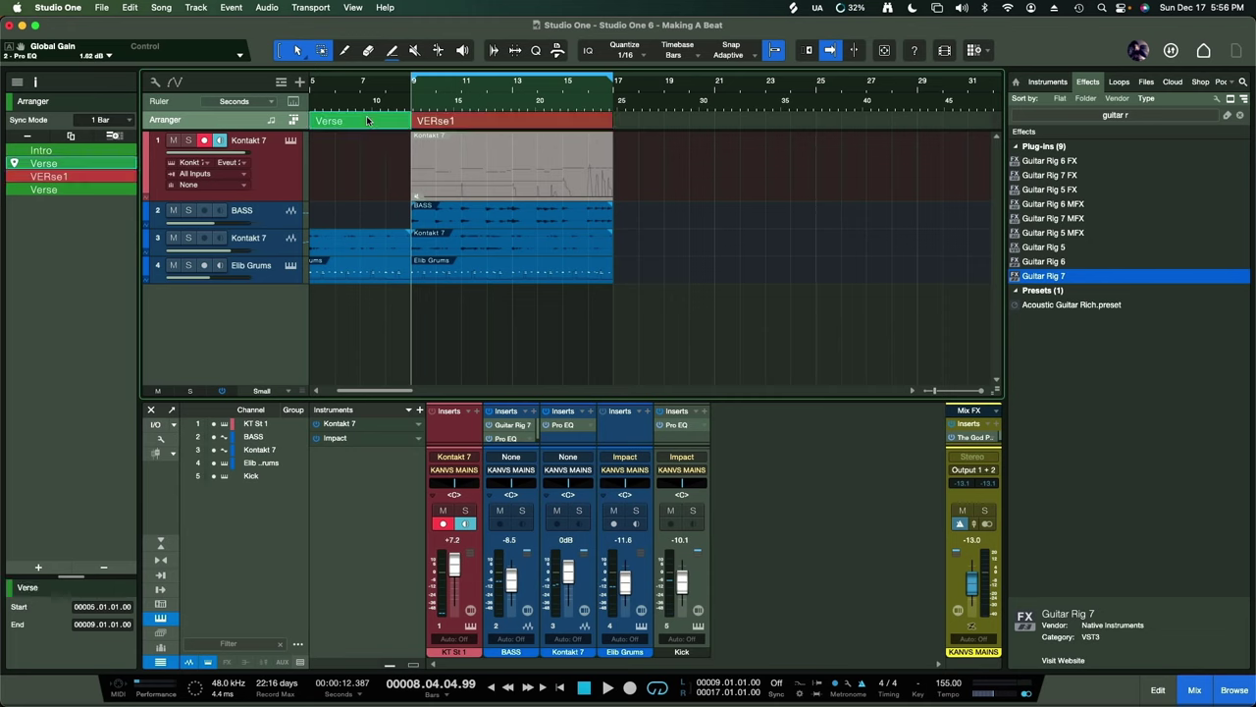
key("space")
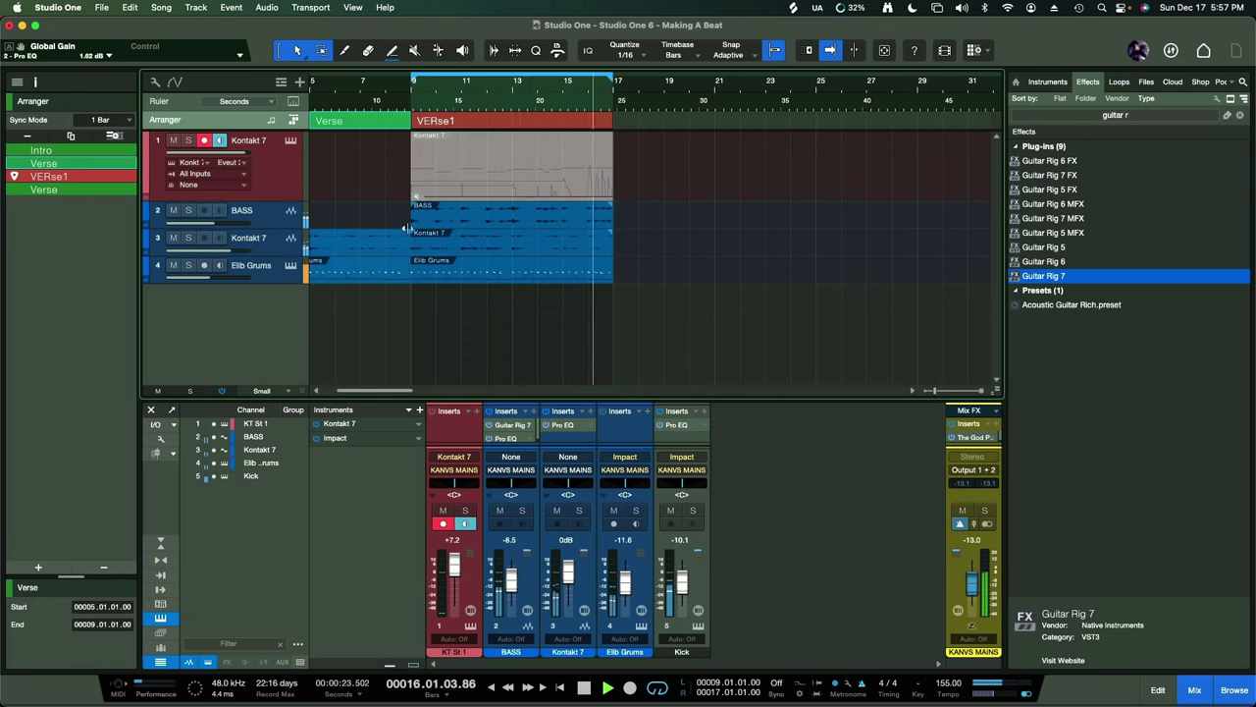
key("space")
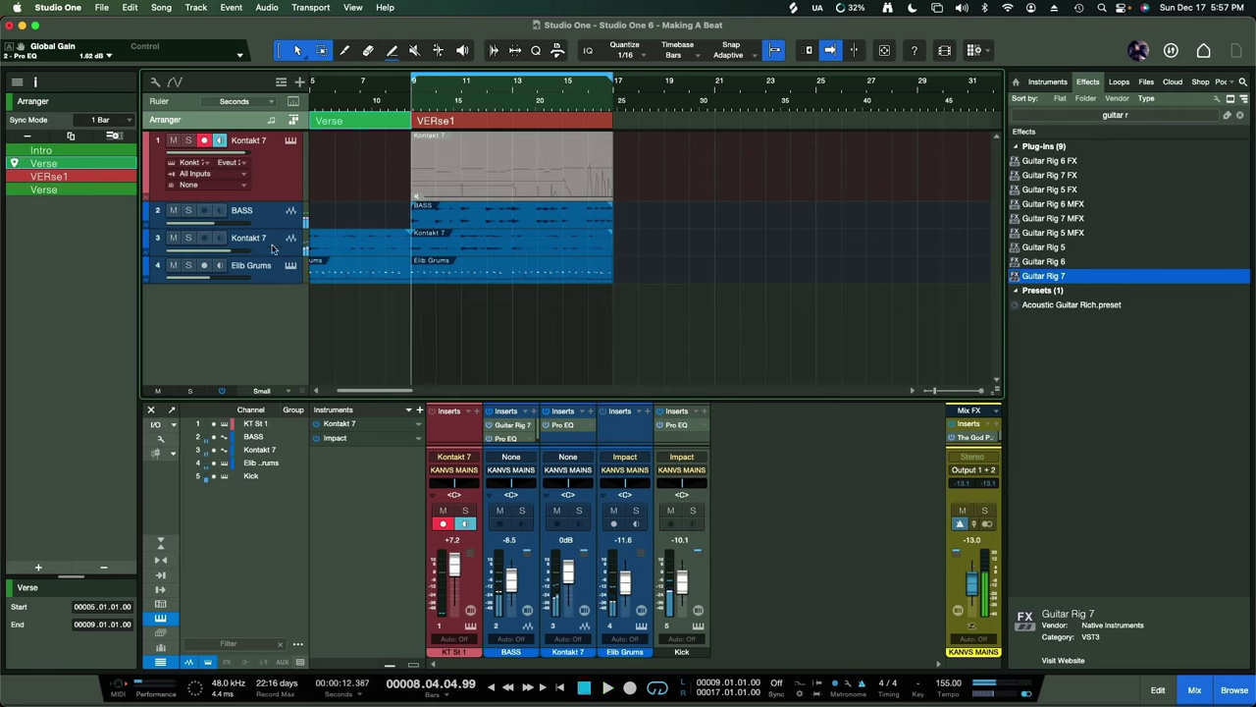
- Add VOX_AAW_132_vocal_adlib_small_move_wet_F#m.wav in Splice and drag it onto a new track at bar 17
key("super+Tab")
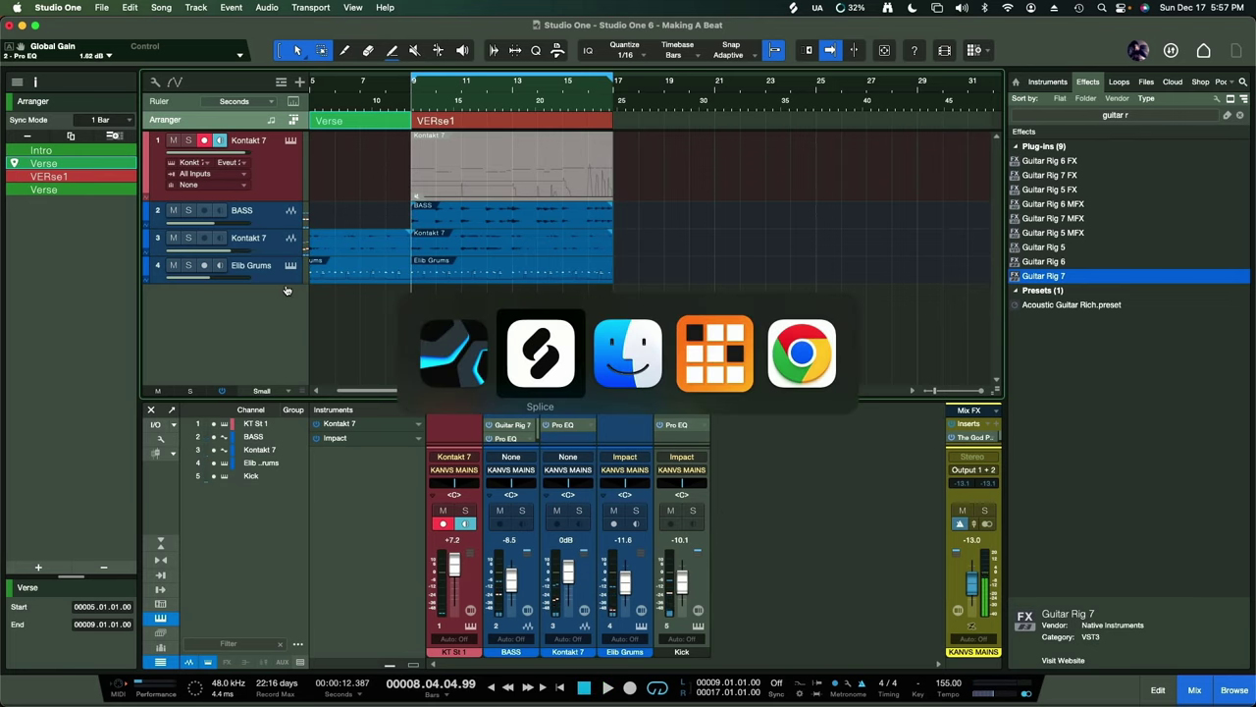
key("super+Tab")
key("super+Tab")
key("super+Tab")
key("super+Tab")
key("super+Tab")
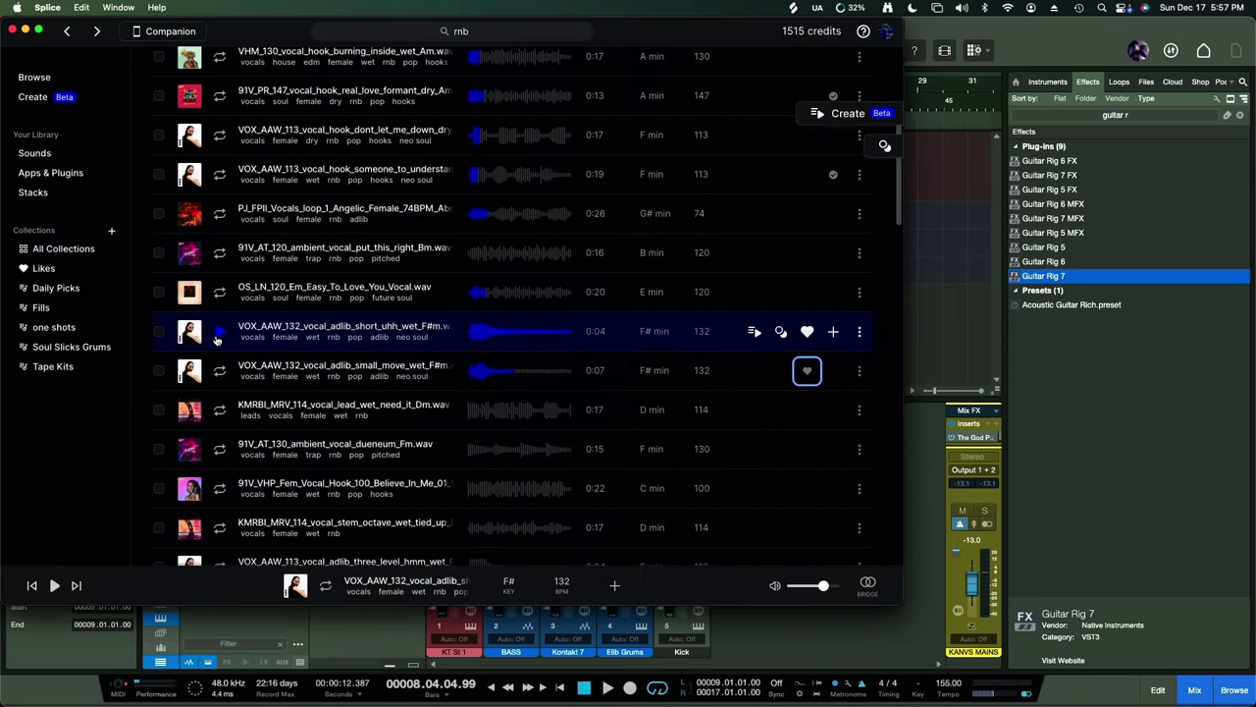
left_click(218, 336)
left_click(836, 374)
left_click_drag(254, 41, 593, 209)
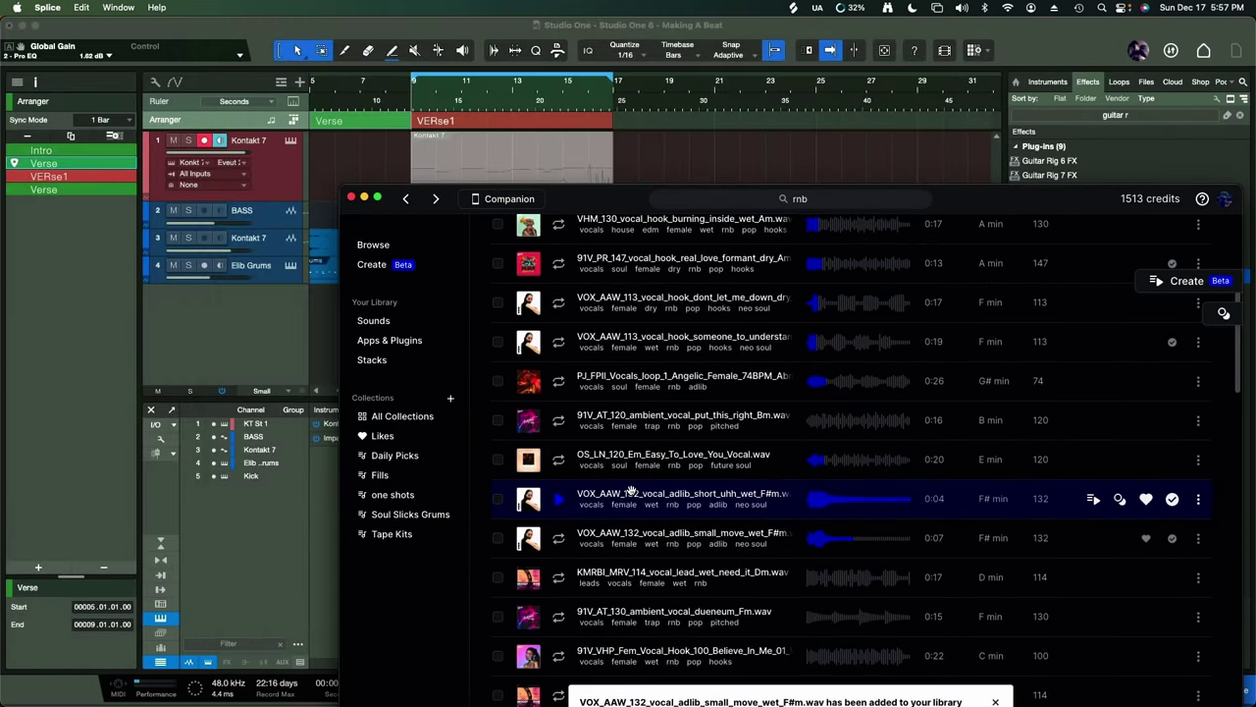
left_click_drag(632, 491, 642, 344)
- Duplicate the VERse1 section once and move the vocal clip back to bar 17
left_click(541, 121)
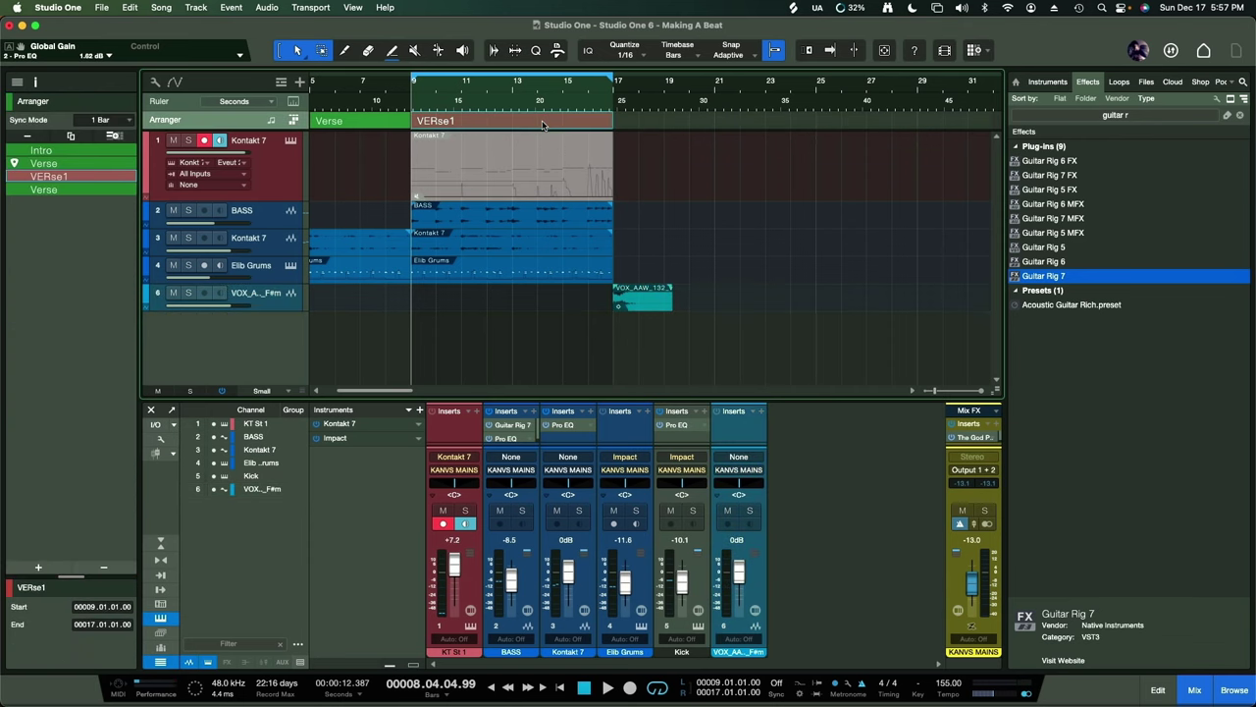
key("super+d")
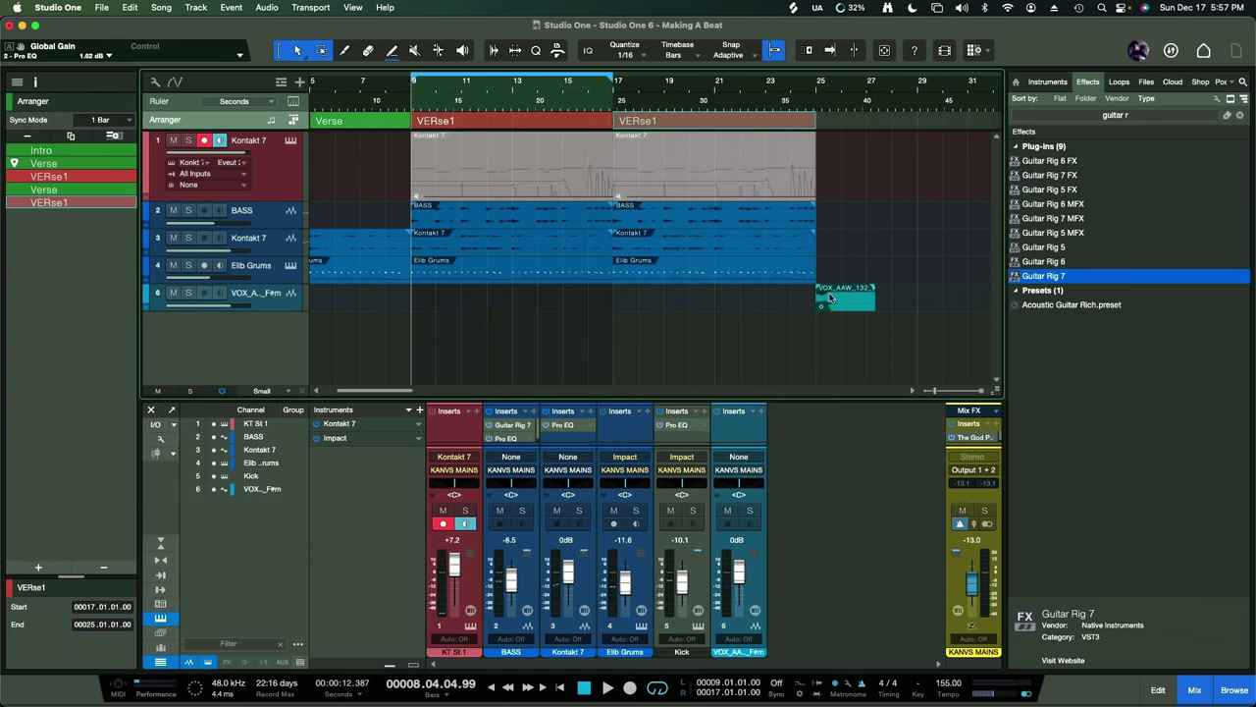
left_click_drag(853, 293, 650, 293)
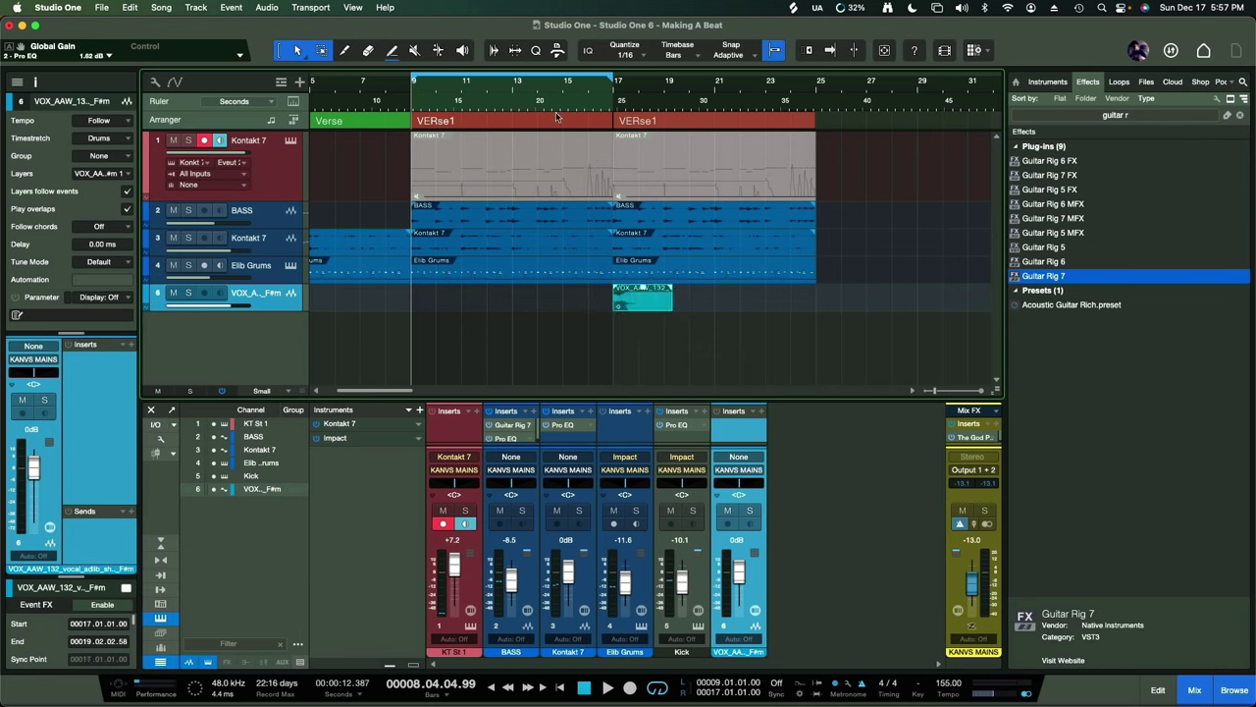
- Duplicate VERse1 again to fill bars 25–33 and delete the vocal clip from the middle verse
left_click(685, 118)
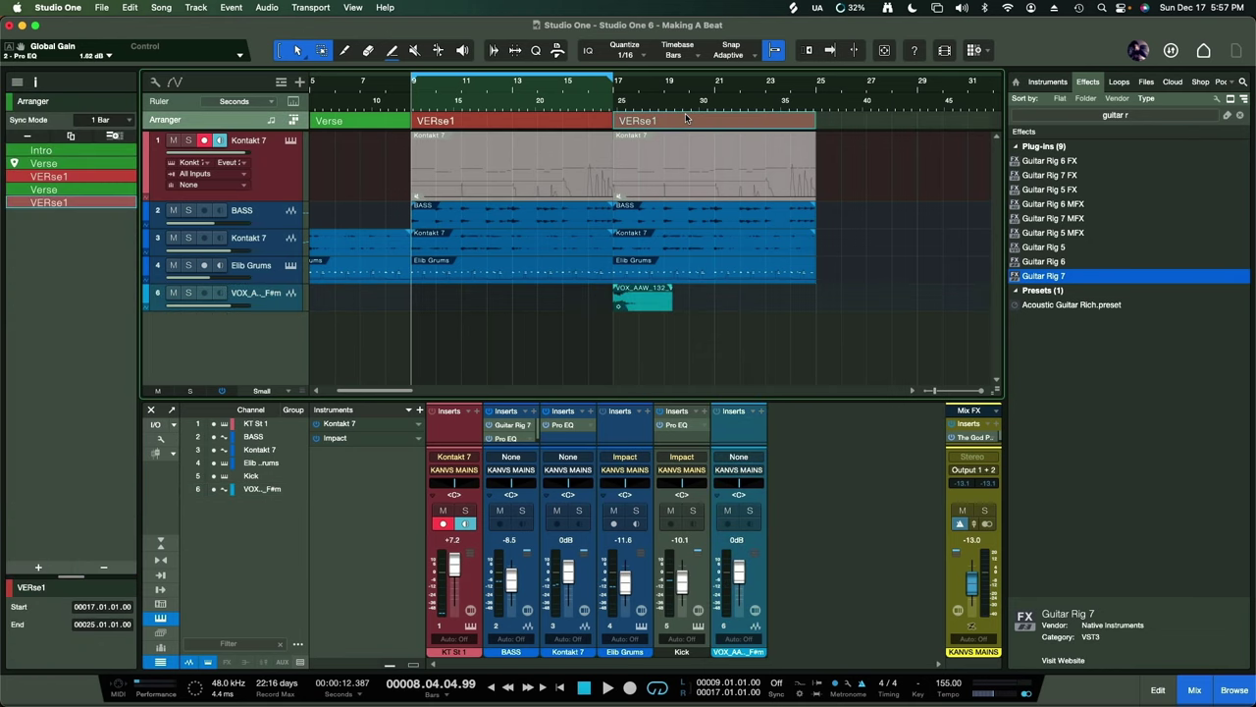
key("super+d")
scroll(869, 187, "down", 2)
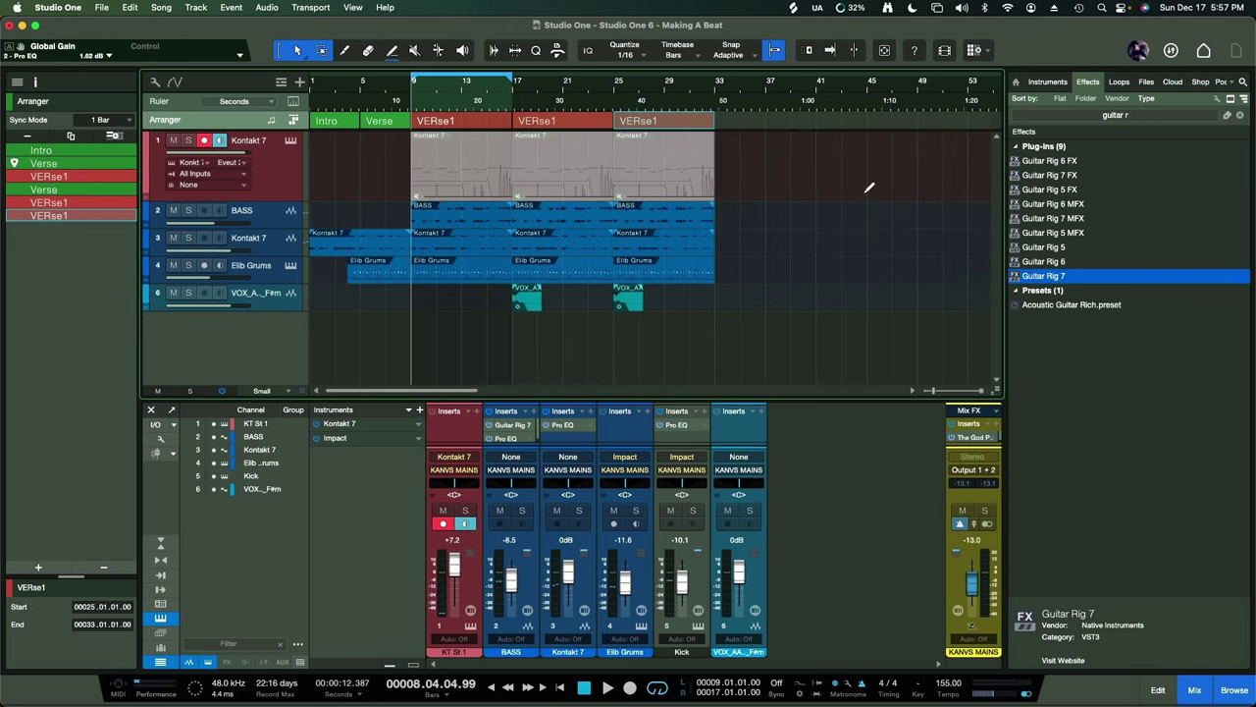
left_click(526, 297)
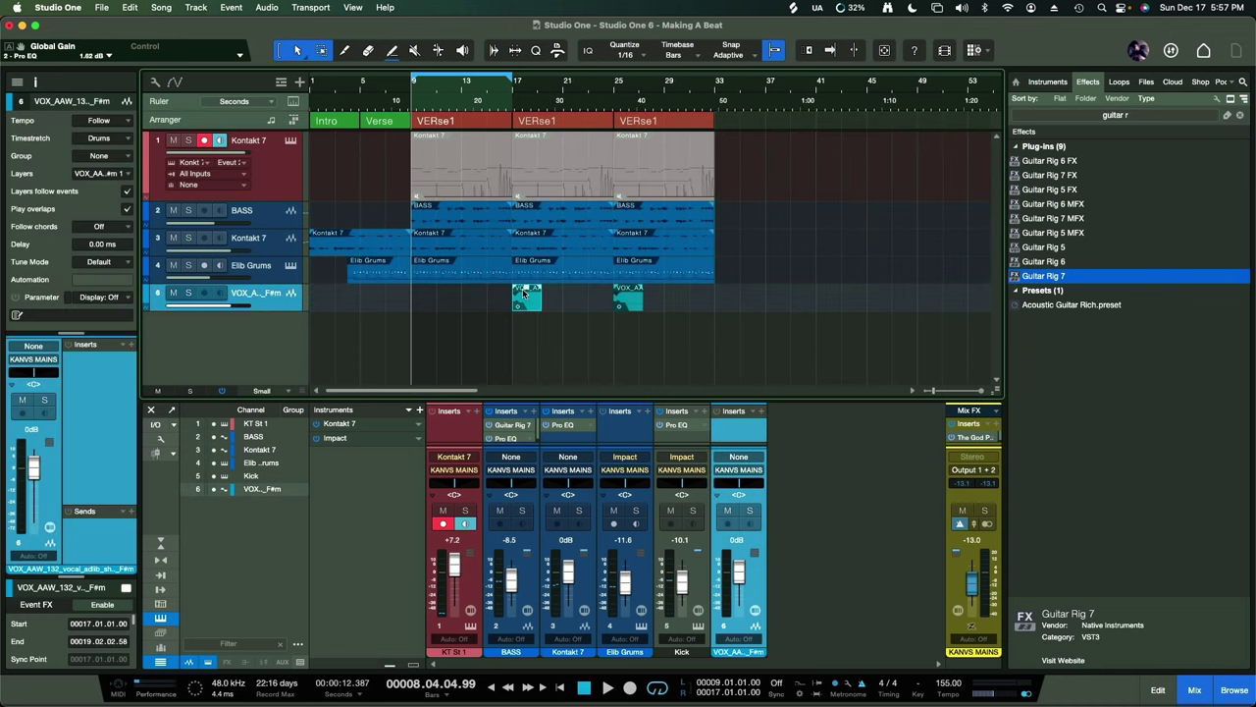
key("Delete")
left_click(558, 266)
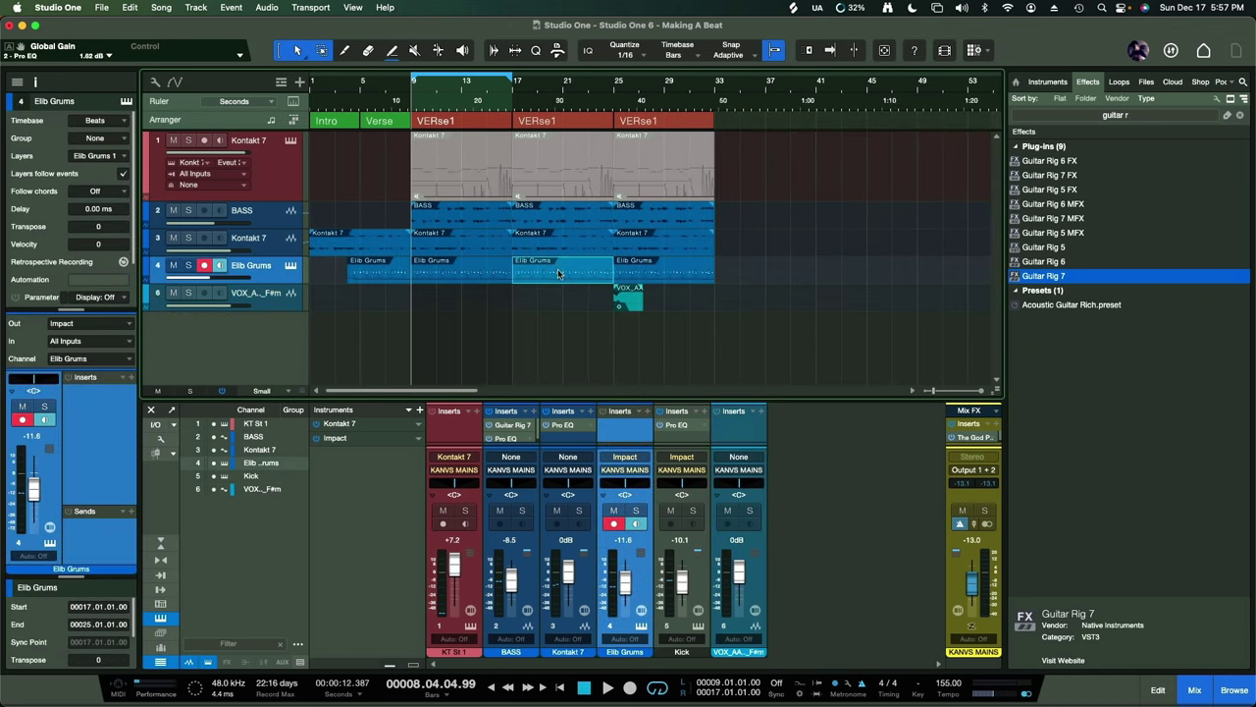
- Mute every 05-SAUCE KICK note in the bars 17–25 Elib Grums part with Shift+M, then play
double_click(560, 273)
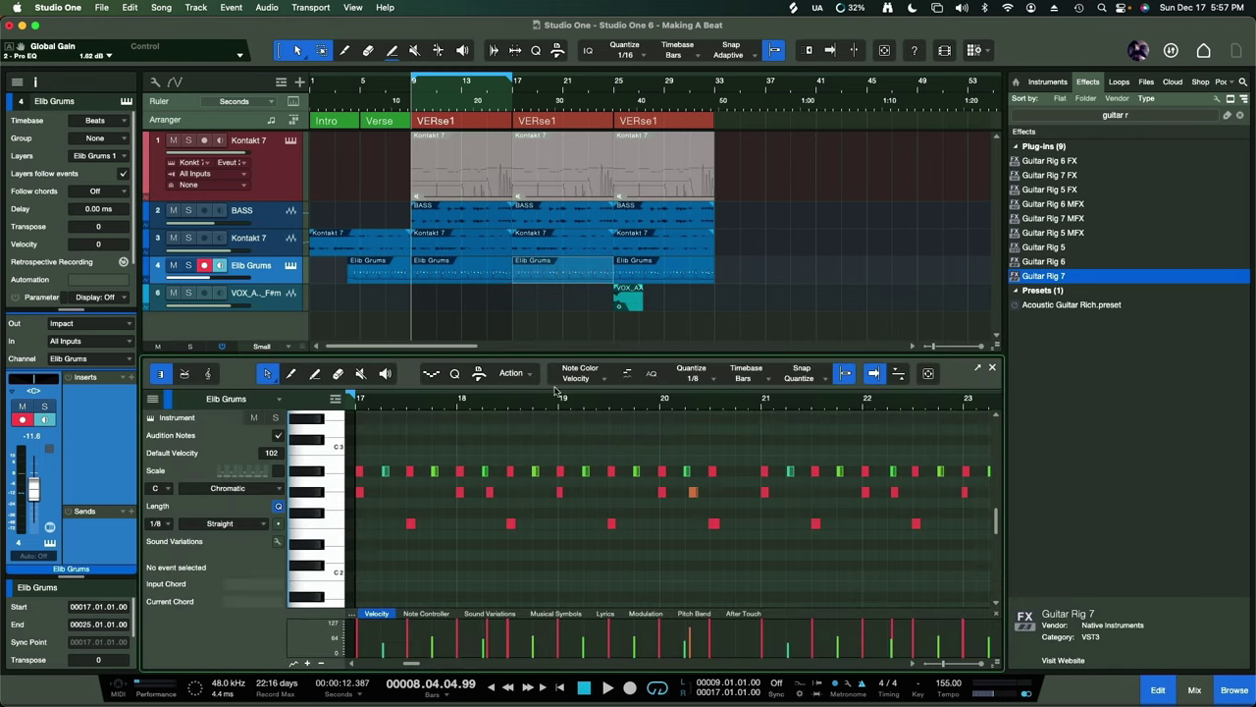
left_click(319, 494)
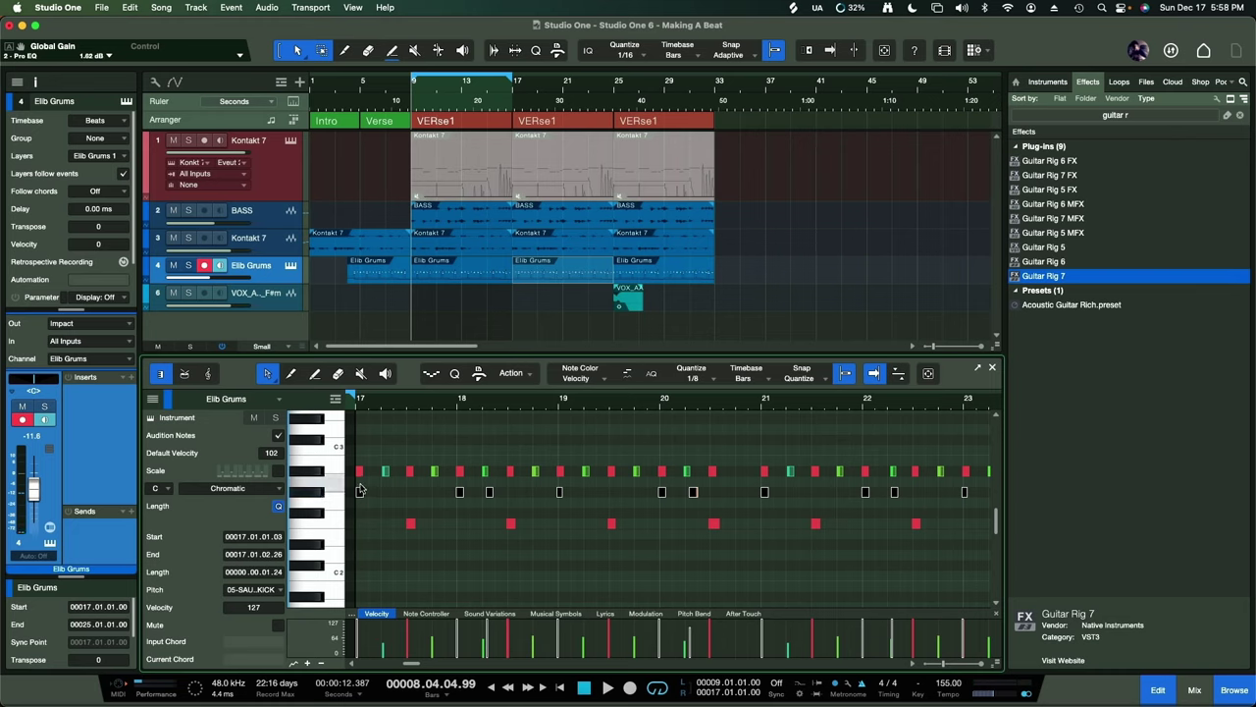
key("shift+m")
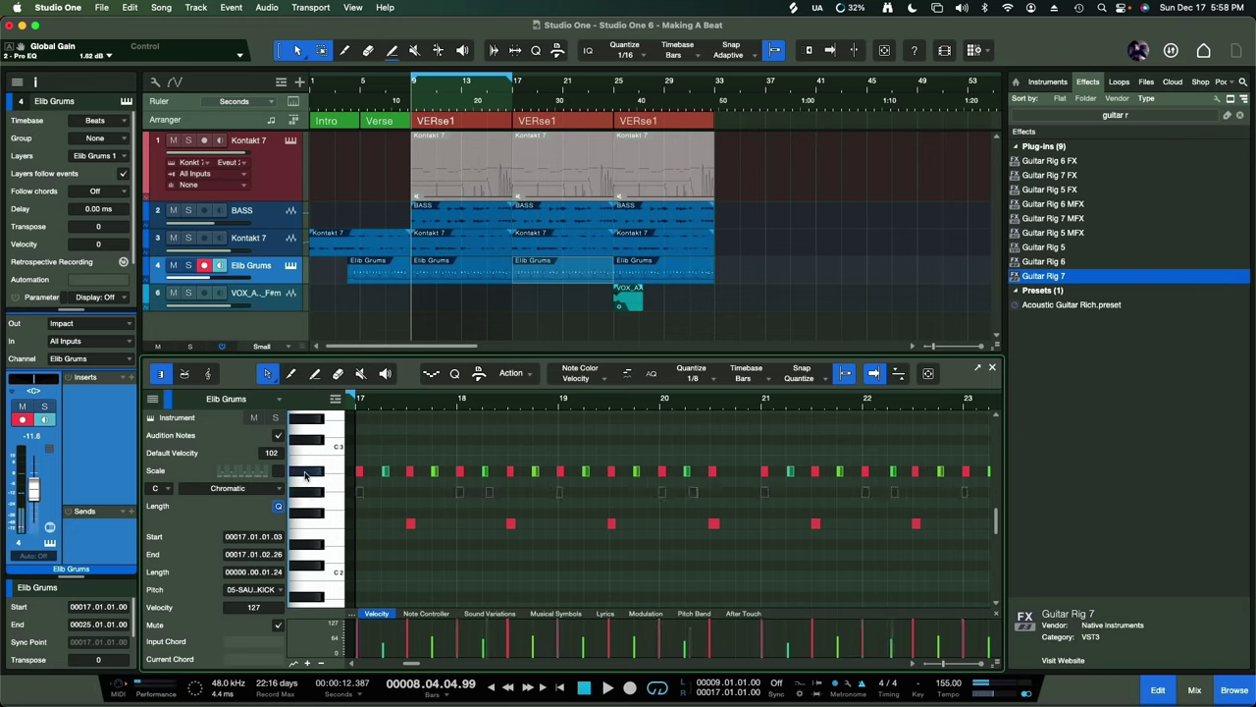
key("space")
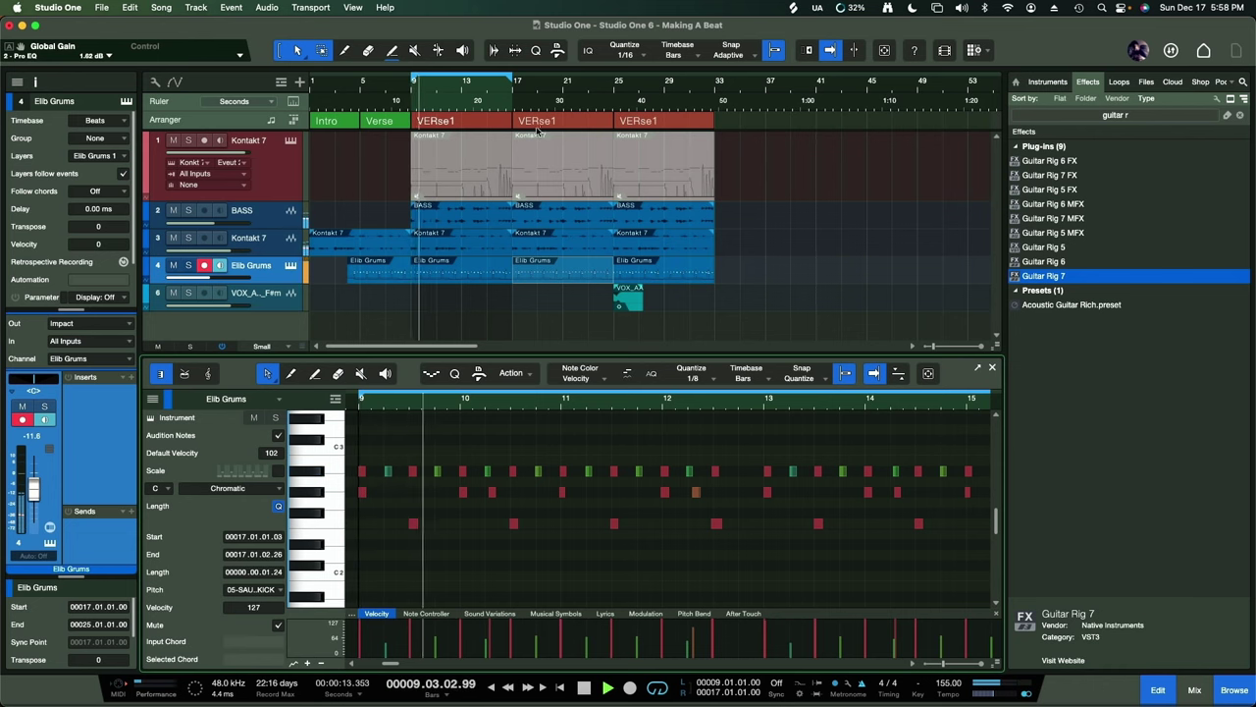
left_click(539, 120)
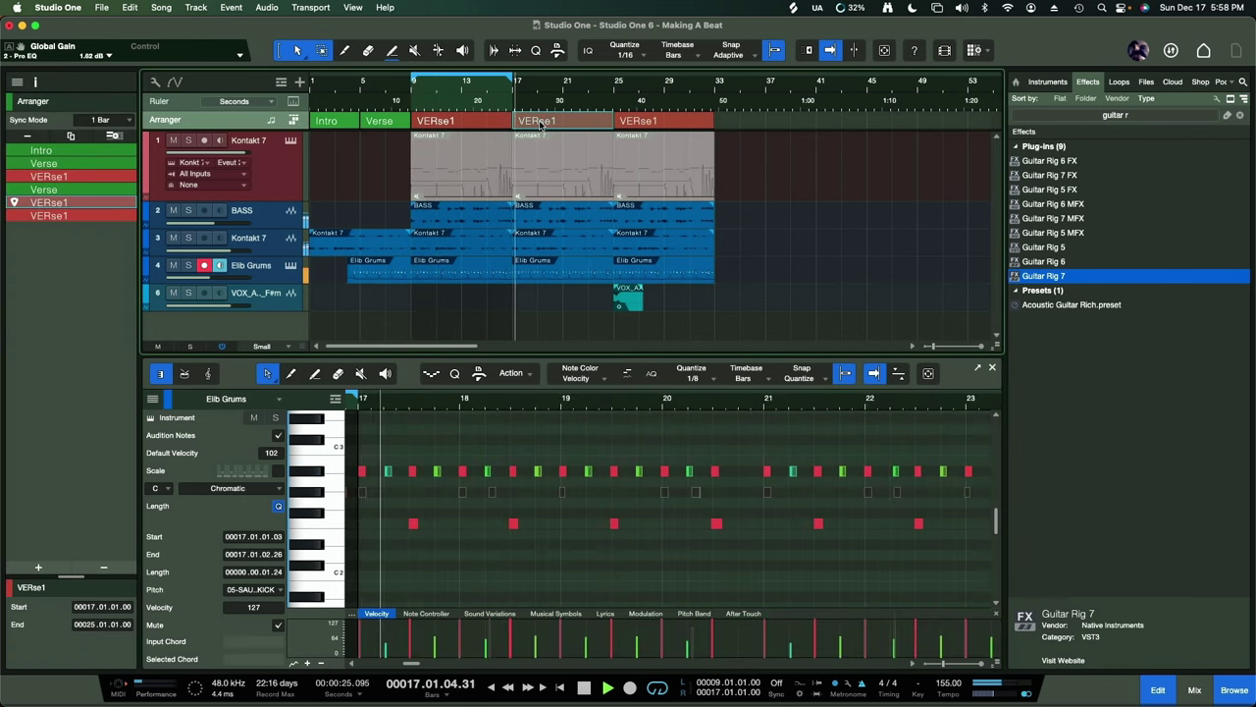
- Rename the middle arranger section to Break
right_click(538, 122)
left_click(657, 131)
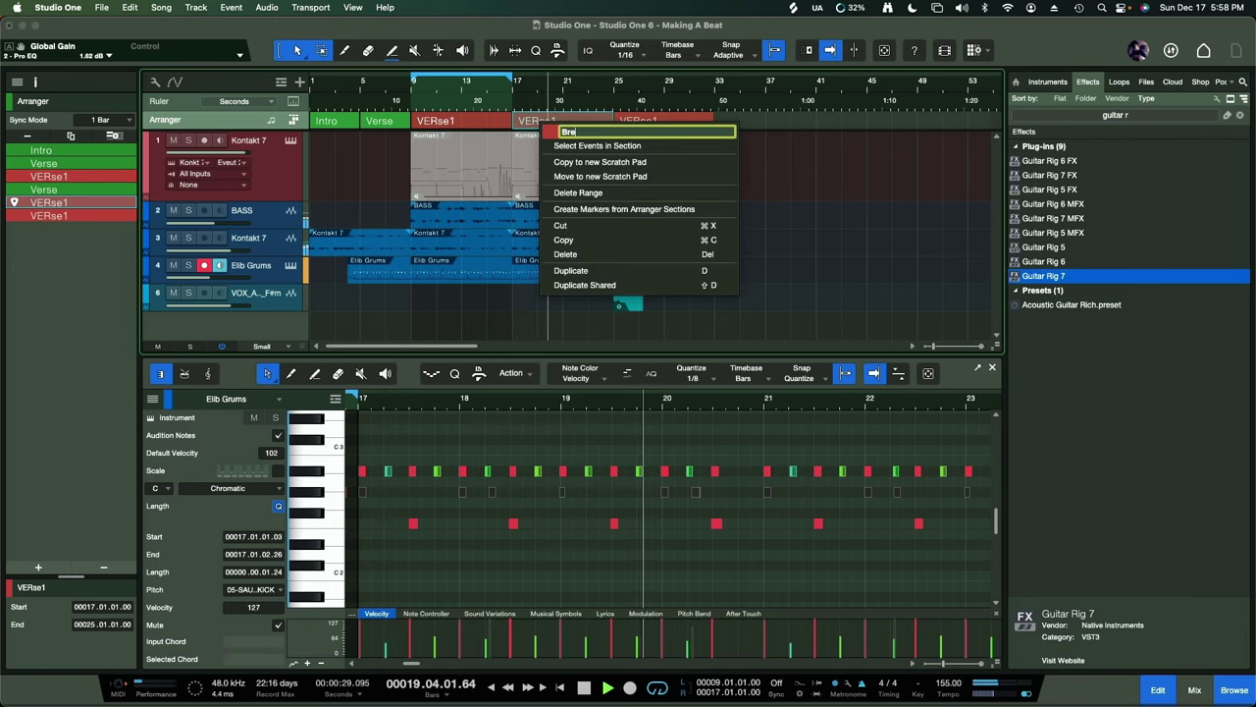
key("Return")
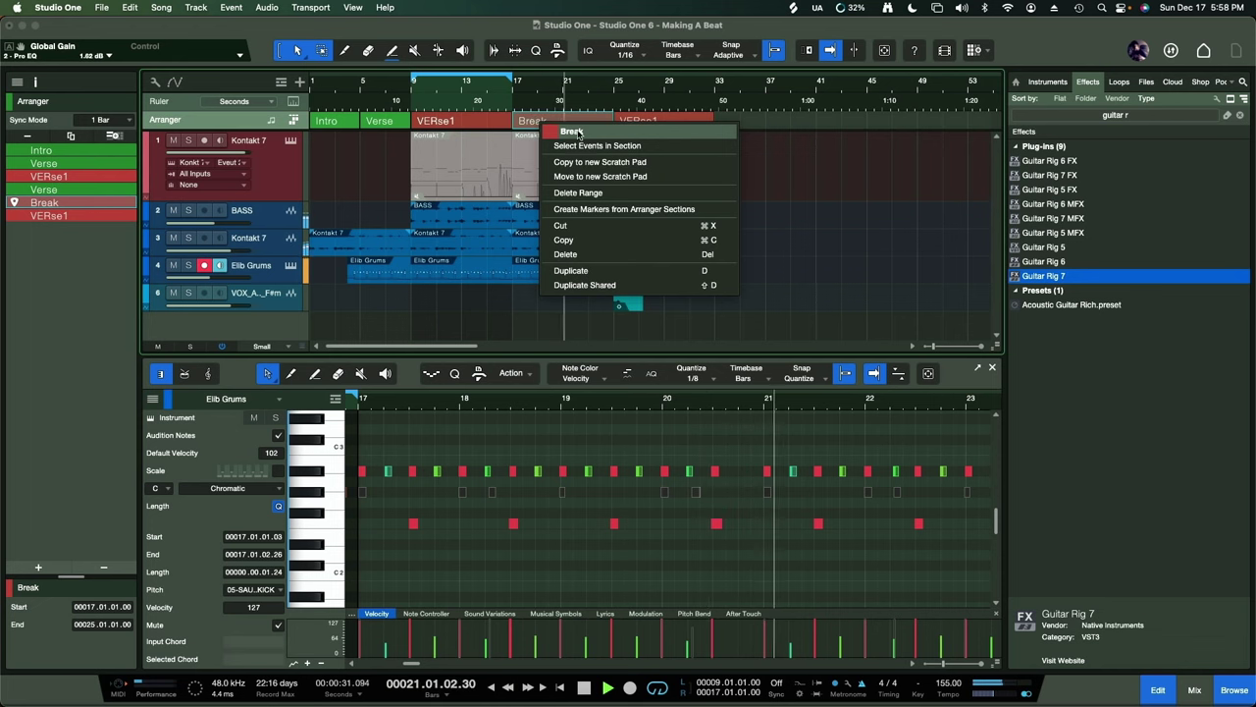
left_click(536, 213)
left_click(536, 213)
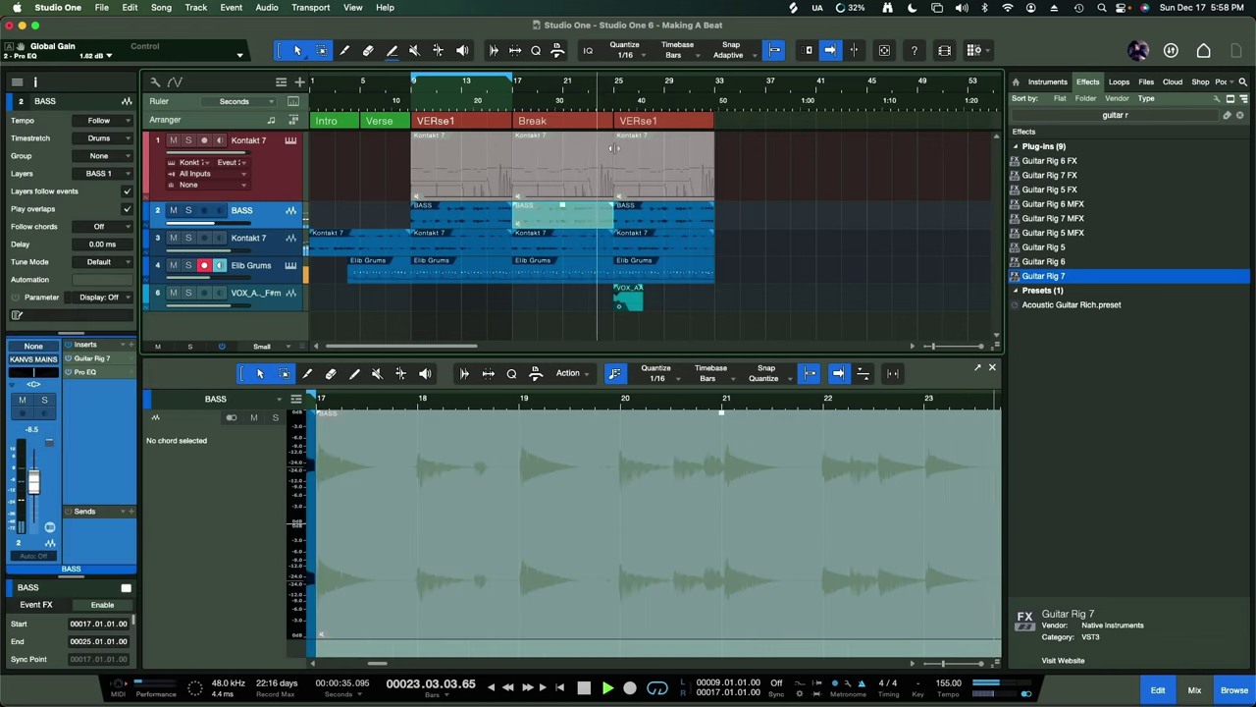
- Rename the last arranger section from VERse1 to HOOK and stop playback
left_click(625, 120)
right_click(628, 122)
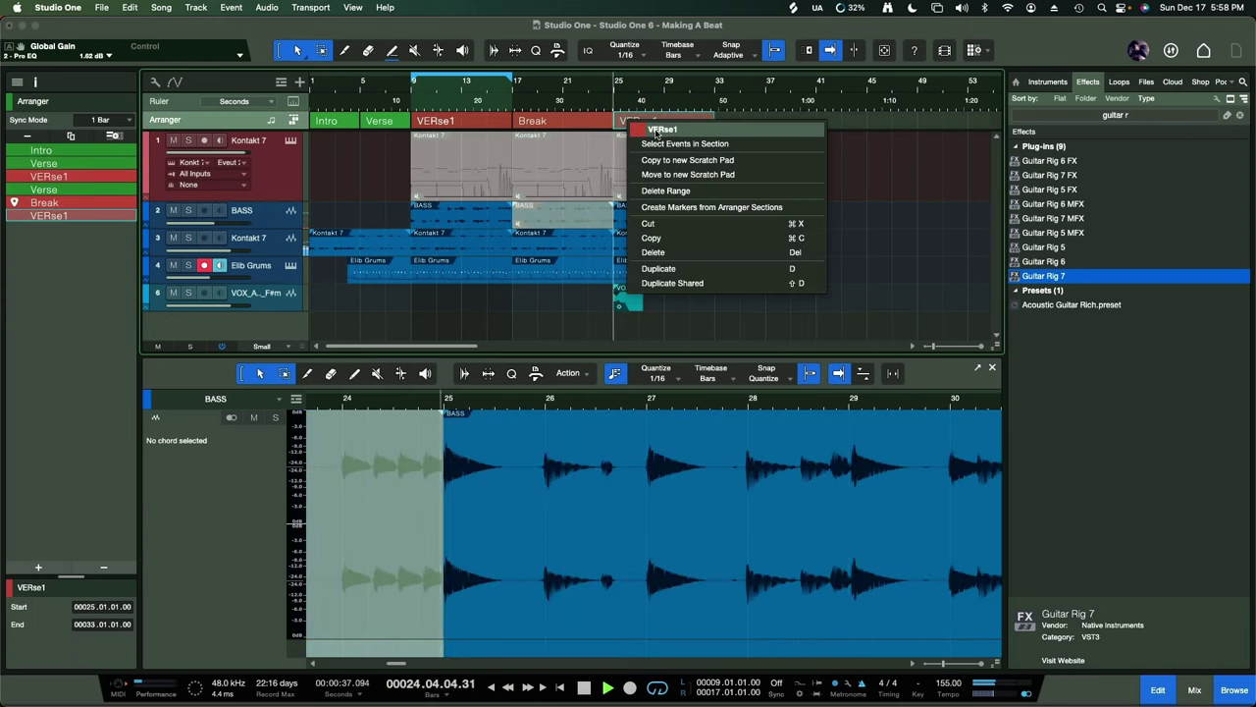
left_click(659, 130)
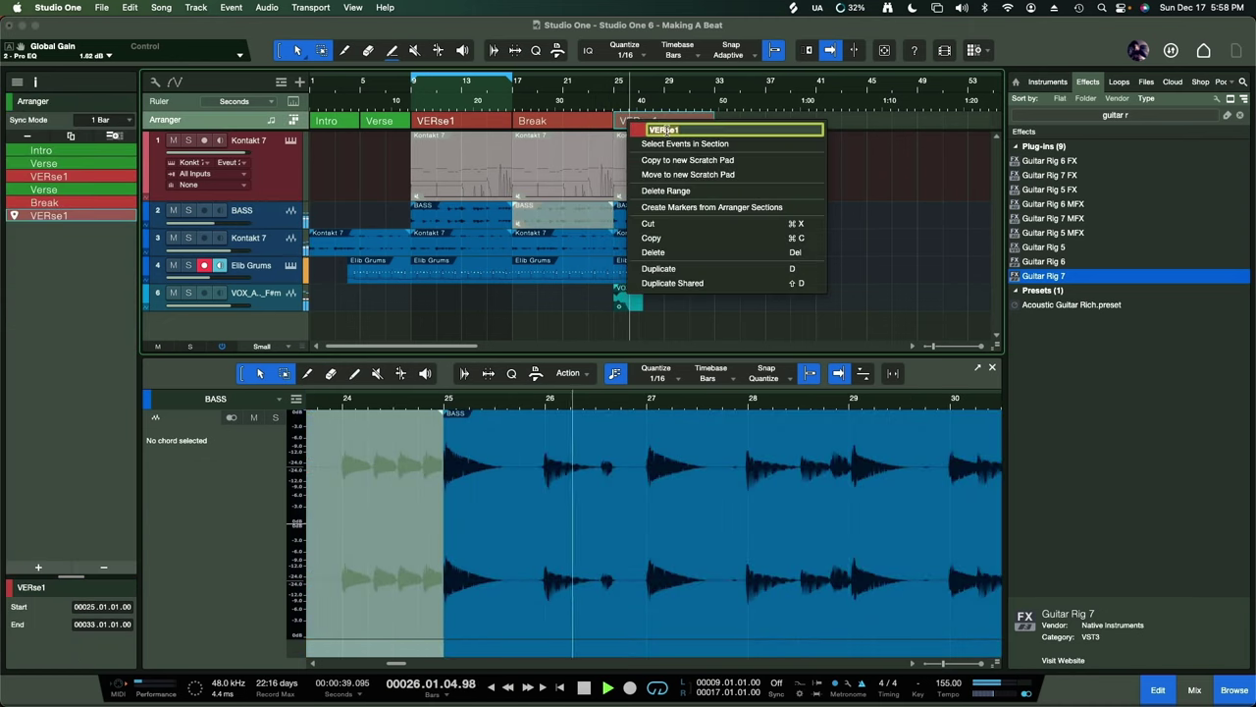
key("Return")
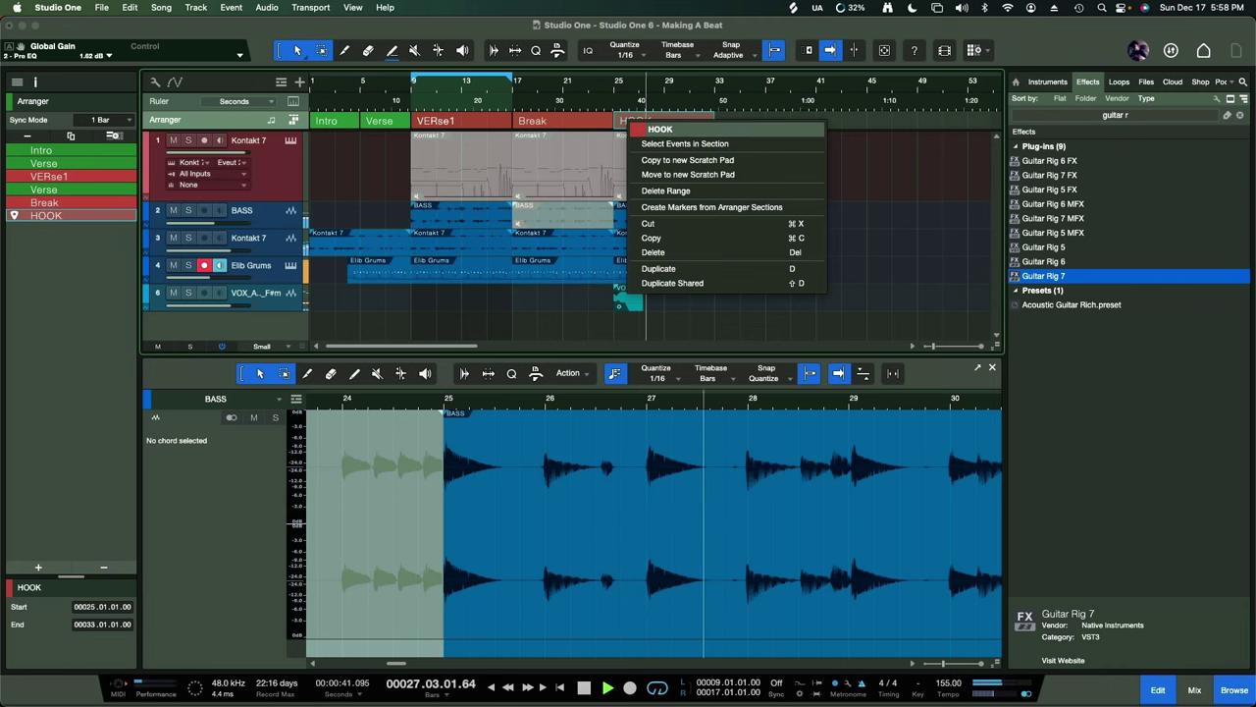
left_click(581, 113)
left_click(625, 291)
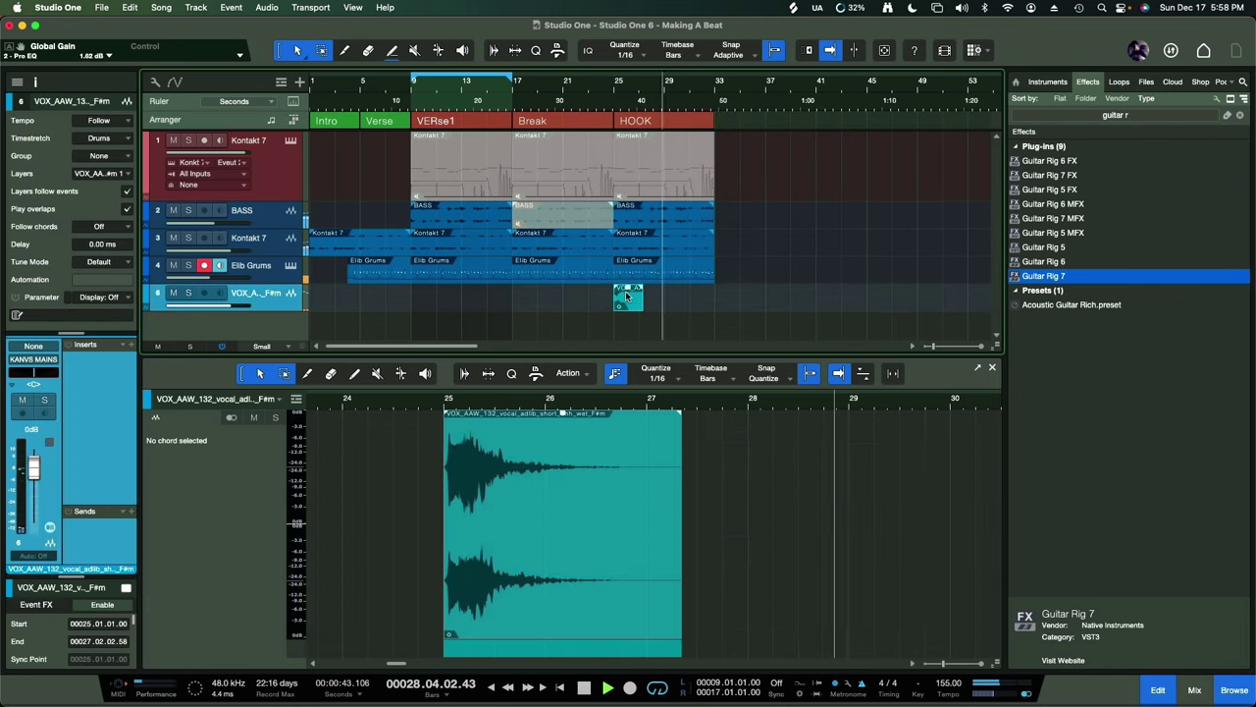
key("space")
scroll(631, 95, "up", 3)
- Loop the HOOK section and audition the vocal clip at a few positions near bar 25
left_click(717, 121)
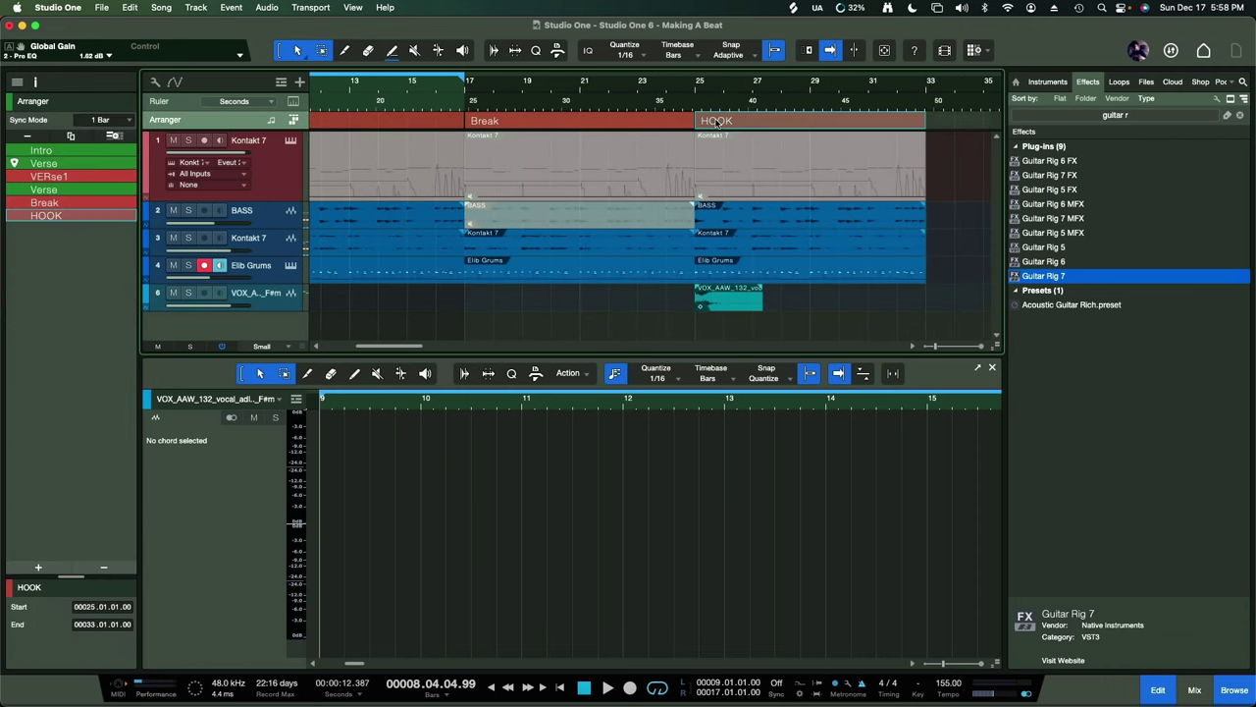
double_click(718, 122)
scroll(756, 108, "left", 3)
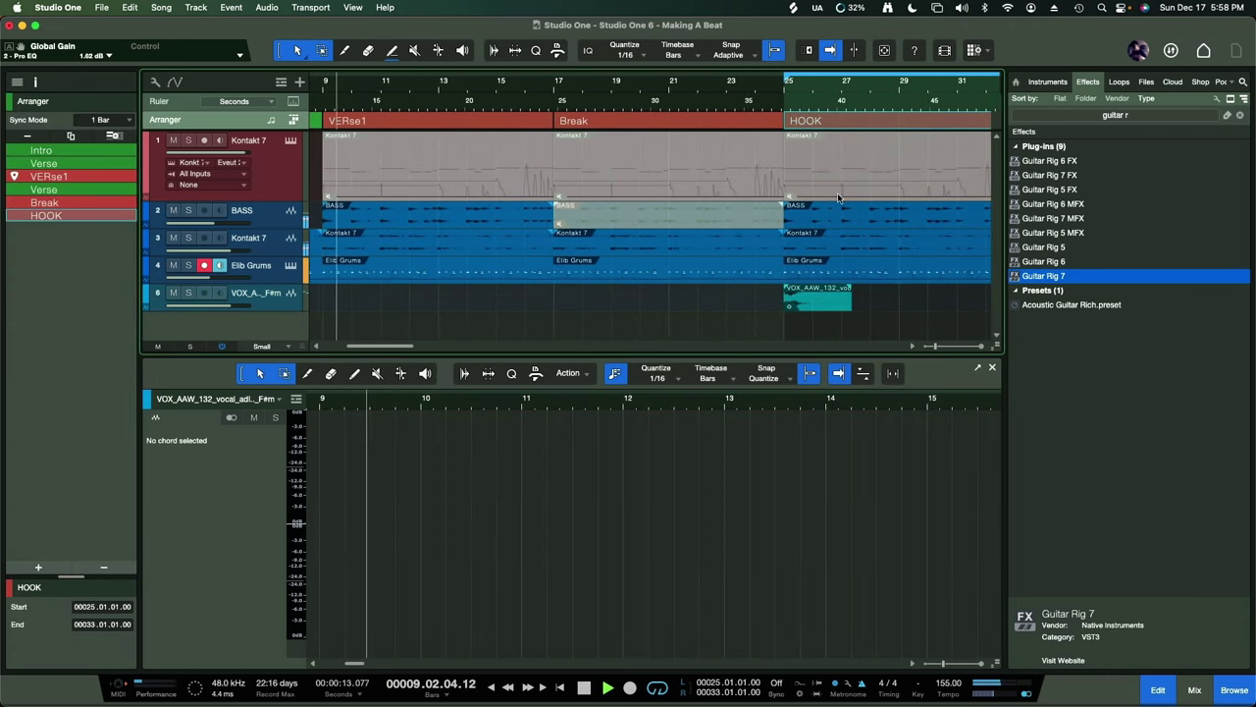
left_click(788, 101)
scroll(716, 195, "right", 5)
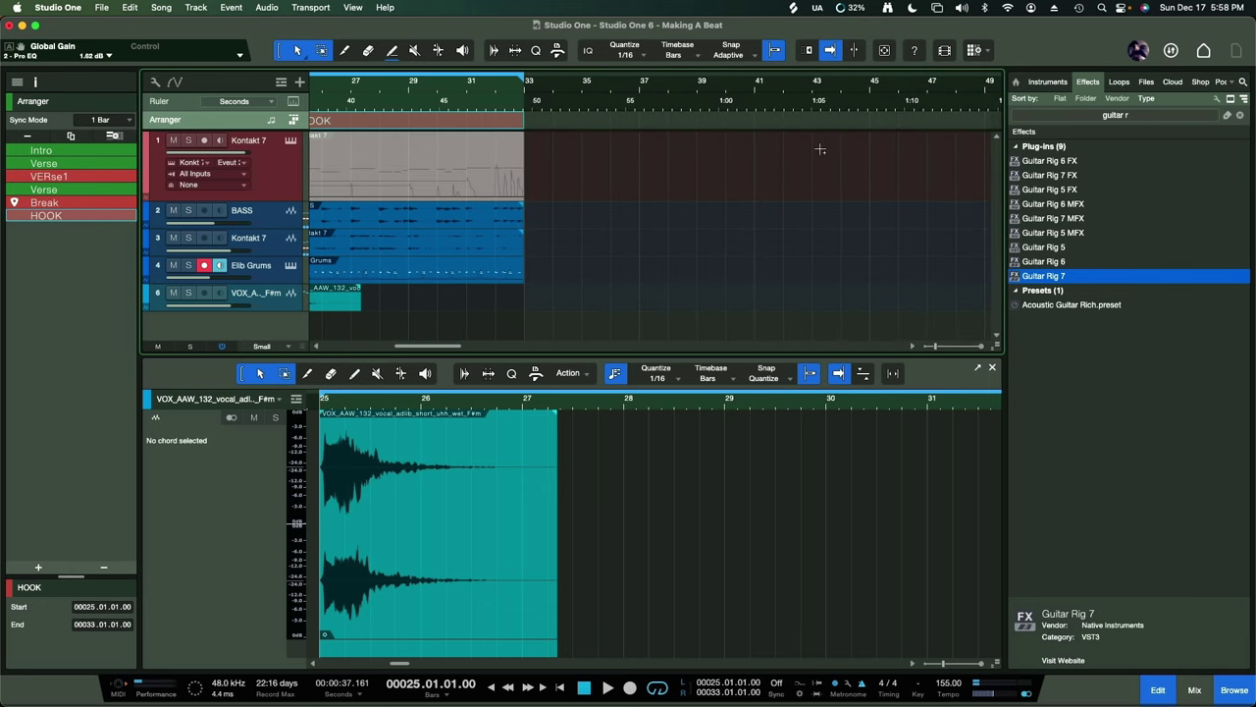
left_click_drag(455, 283, 479, 294)
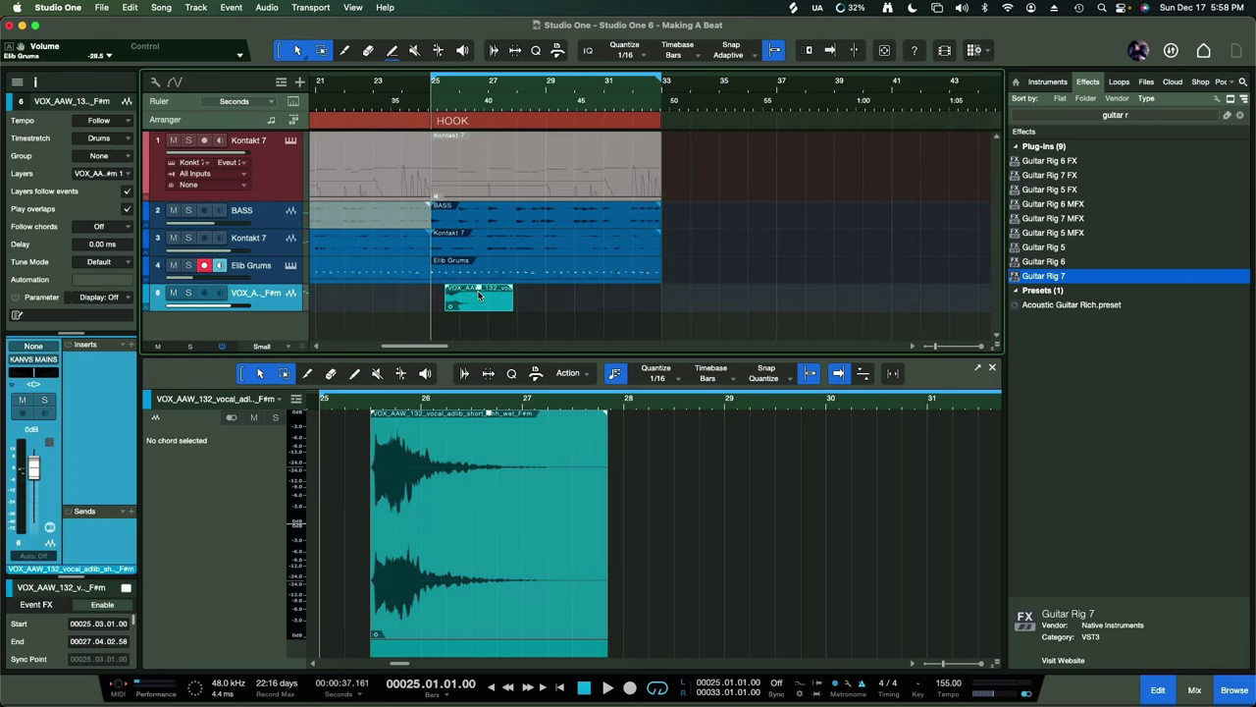
key("space")
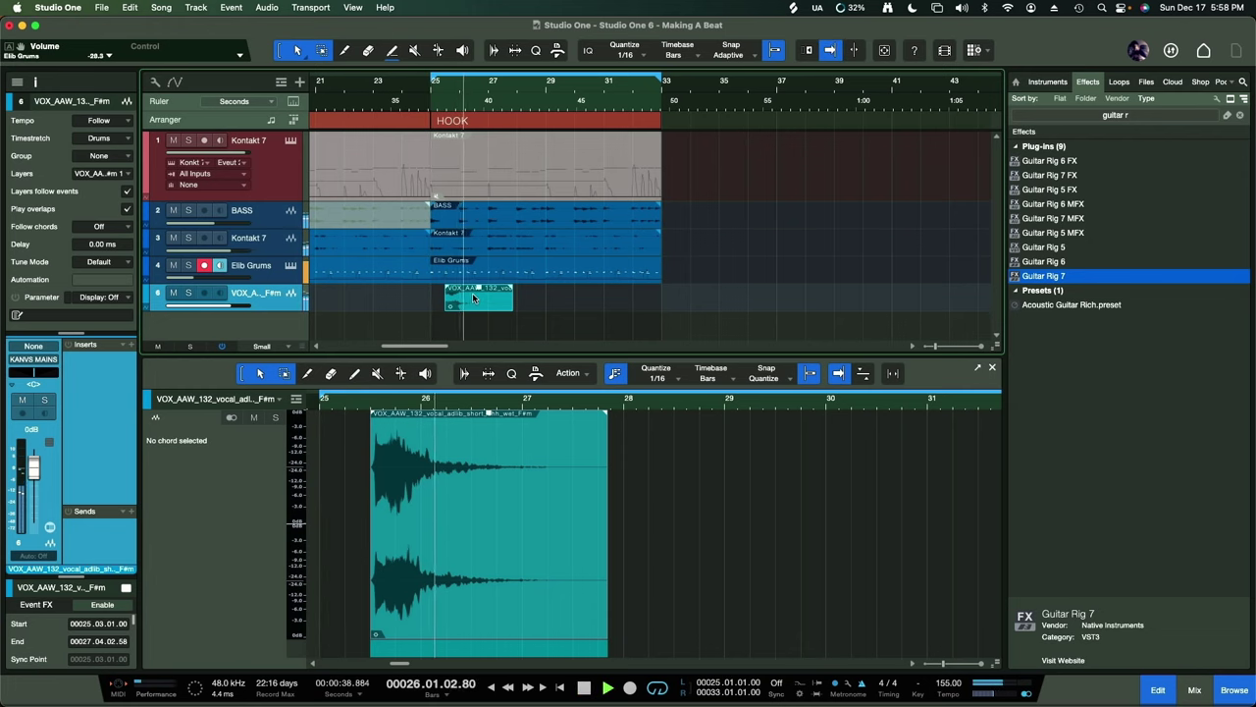
key("space")
left_click_drag(474, 288, 507, 299)
key("space")
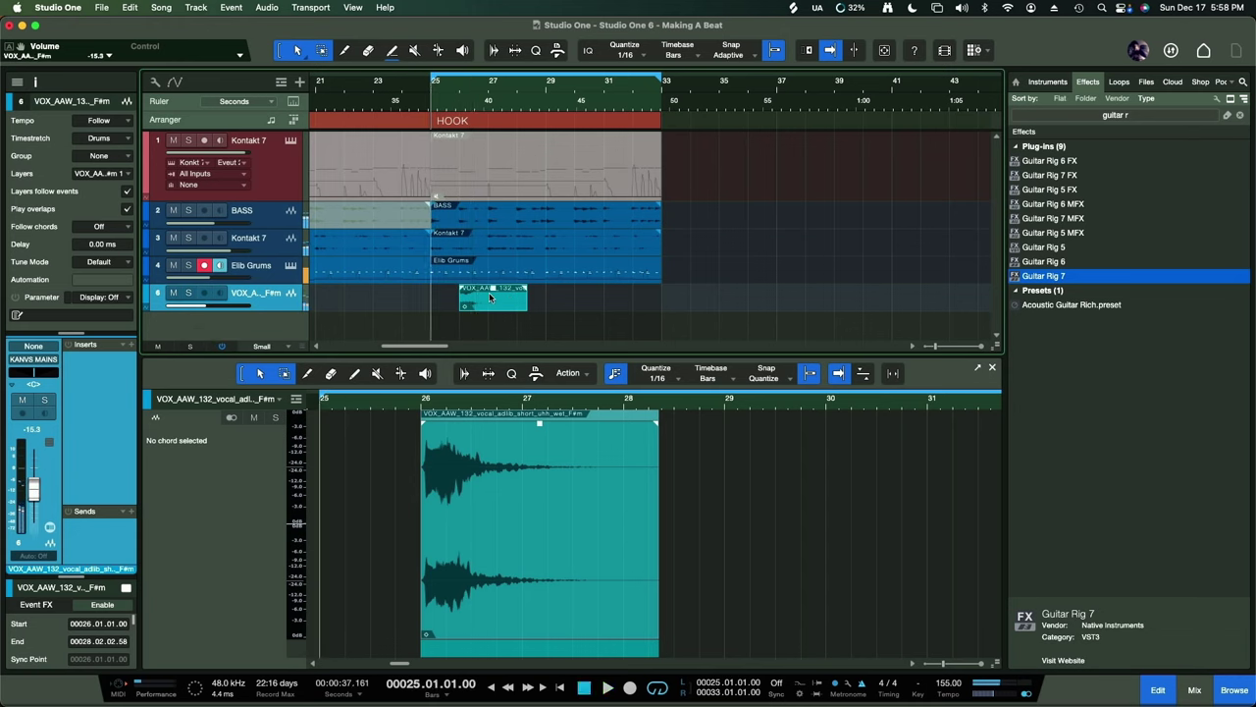
left_click_drag(504, 294, 498, 294)
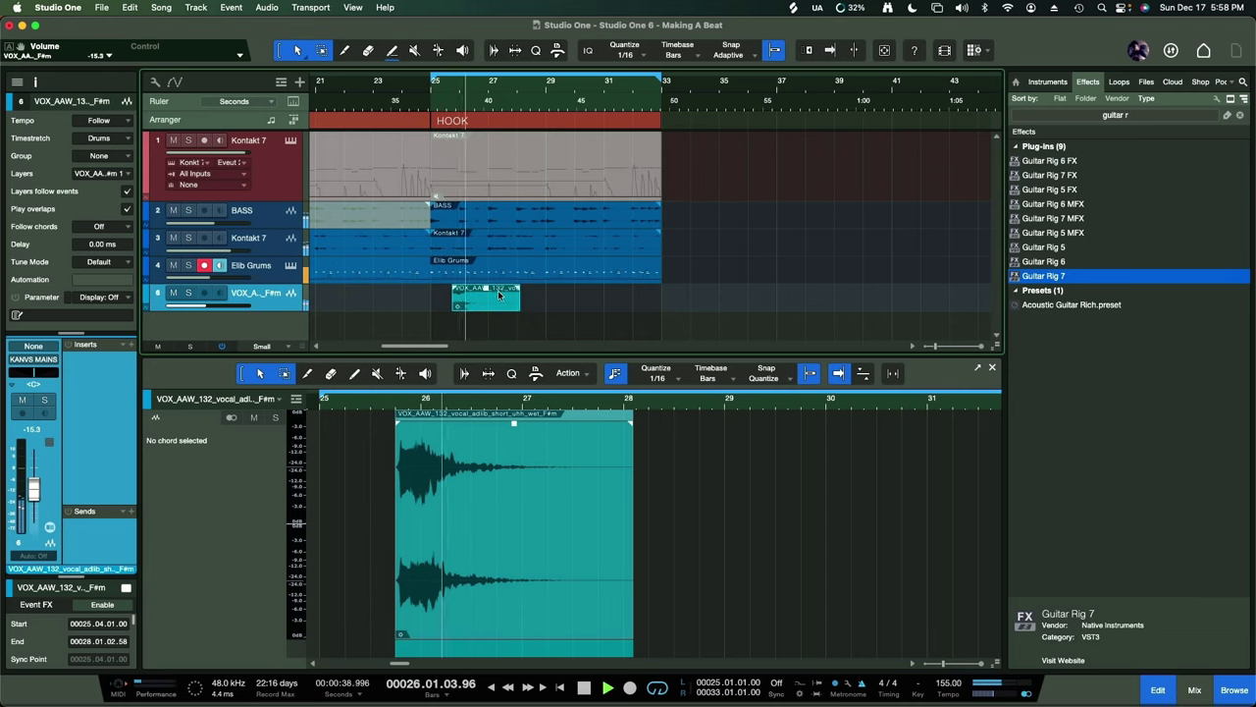
left_click(500, 296)
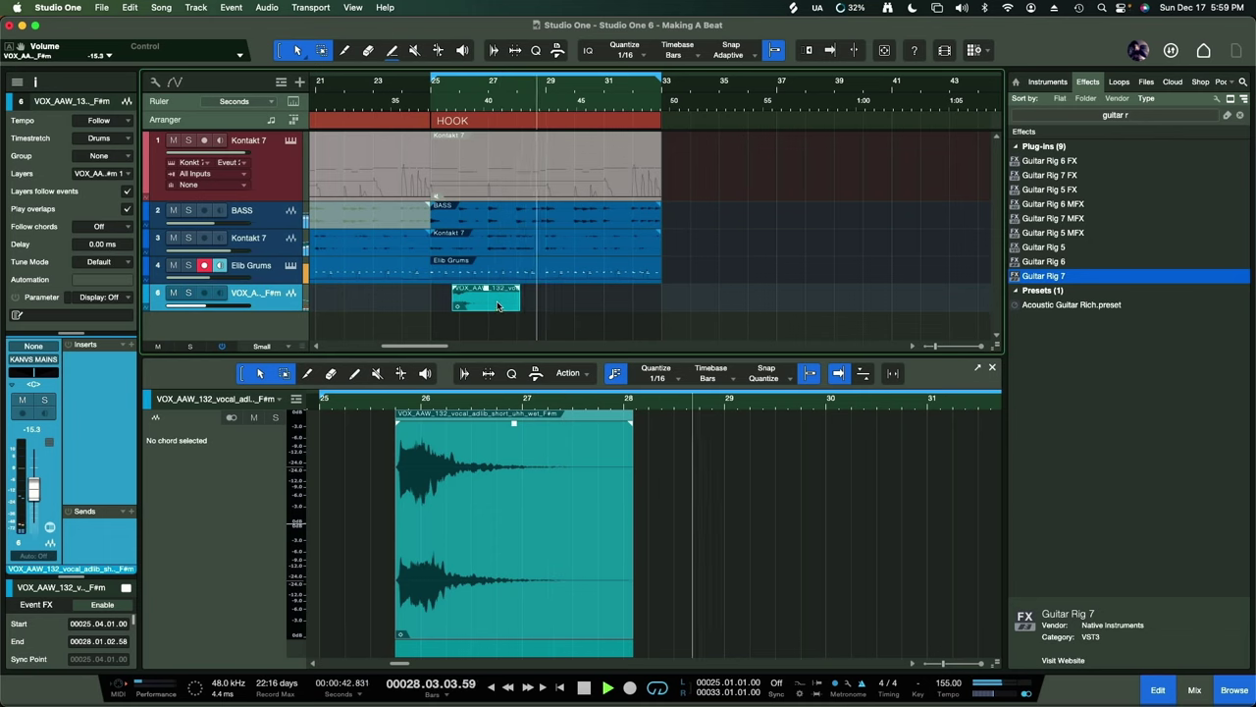
- Move the vocal adlib to about bar 30 beat 3 and replay from bar 30 to check it
left_click_drag(497, 307, 634, 309)
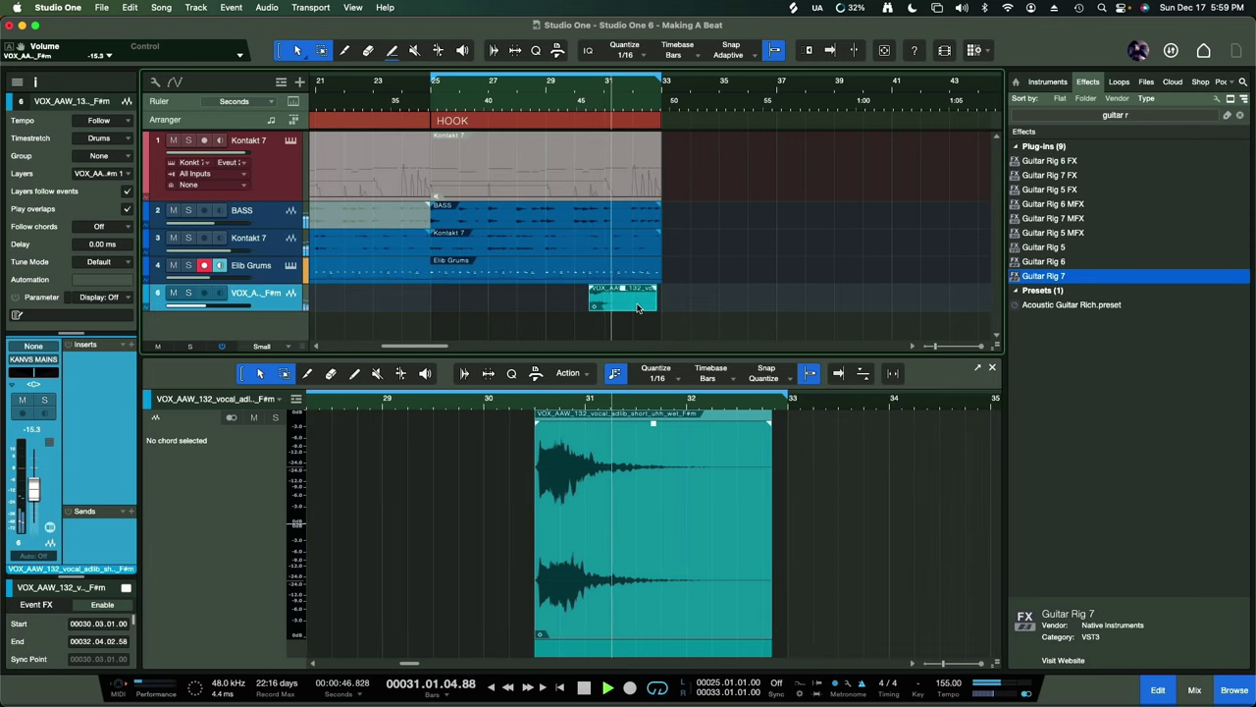
key("f")
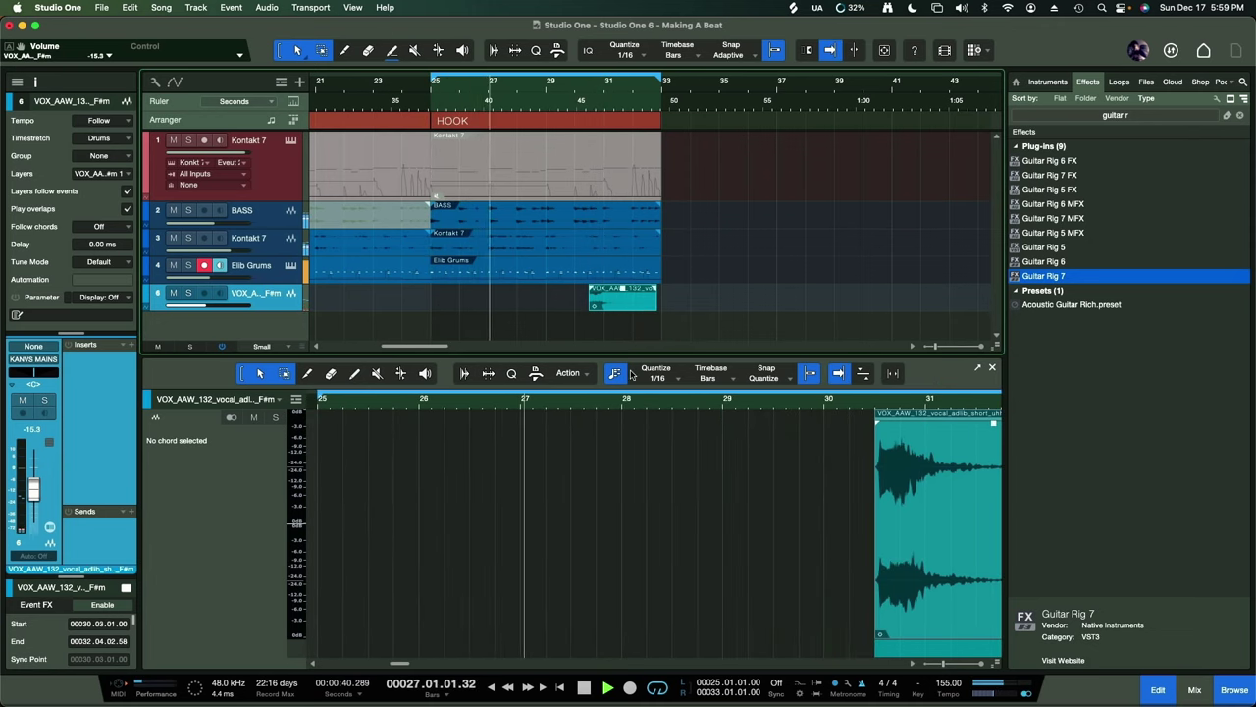
left_click(613, 308)
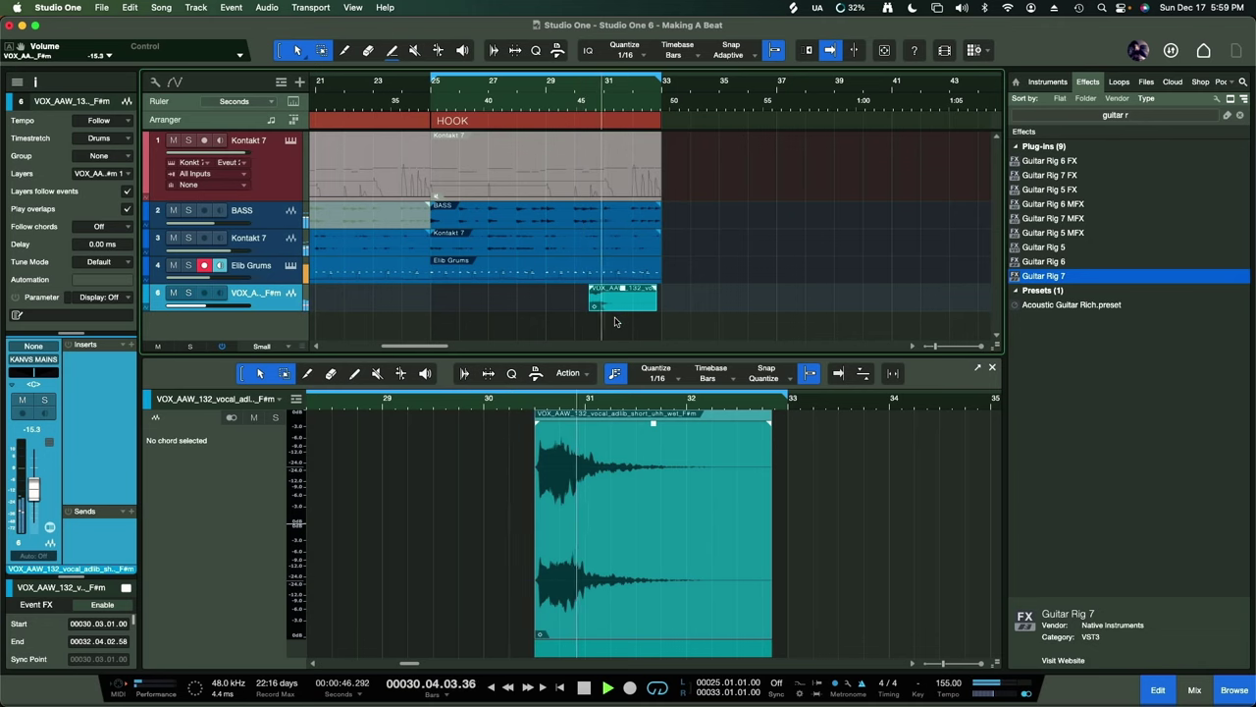
key("space")
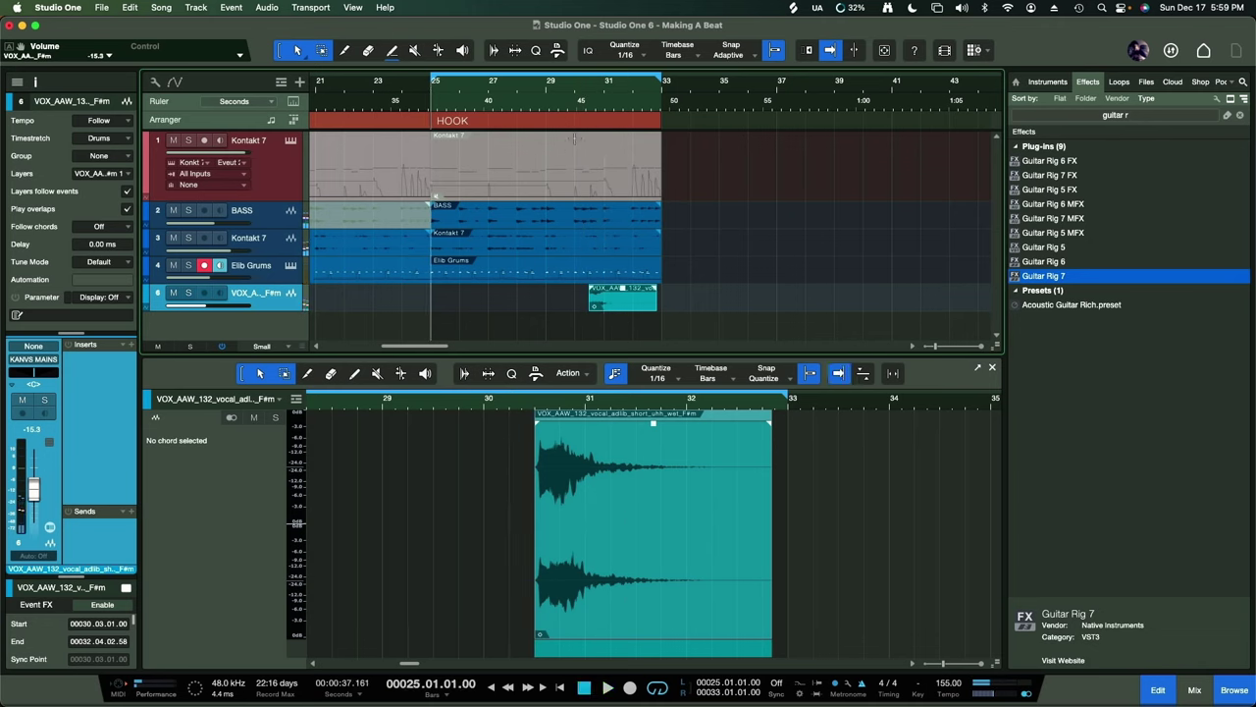
left_click(578, 102)
key("space")
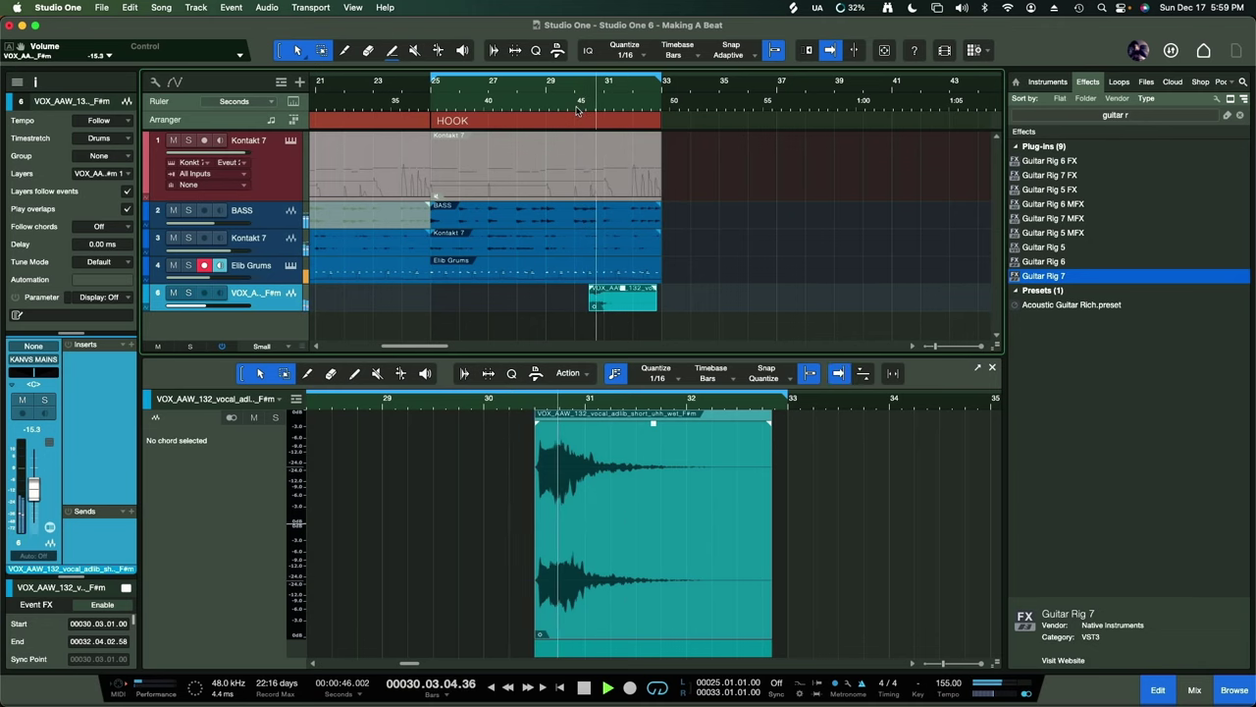
left_click(577, 110)
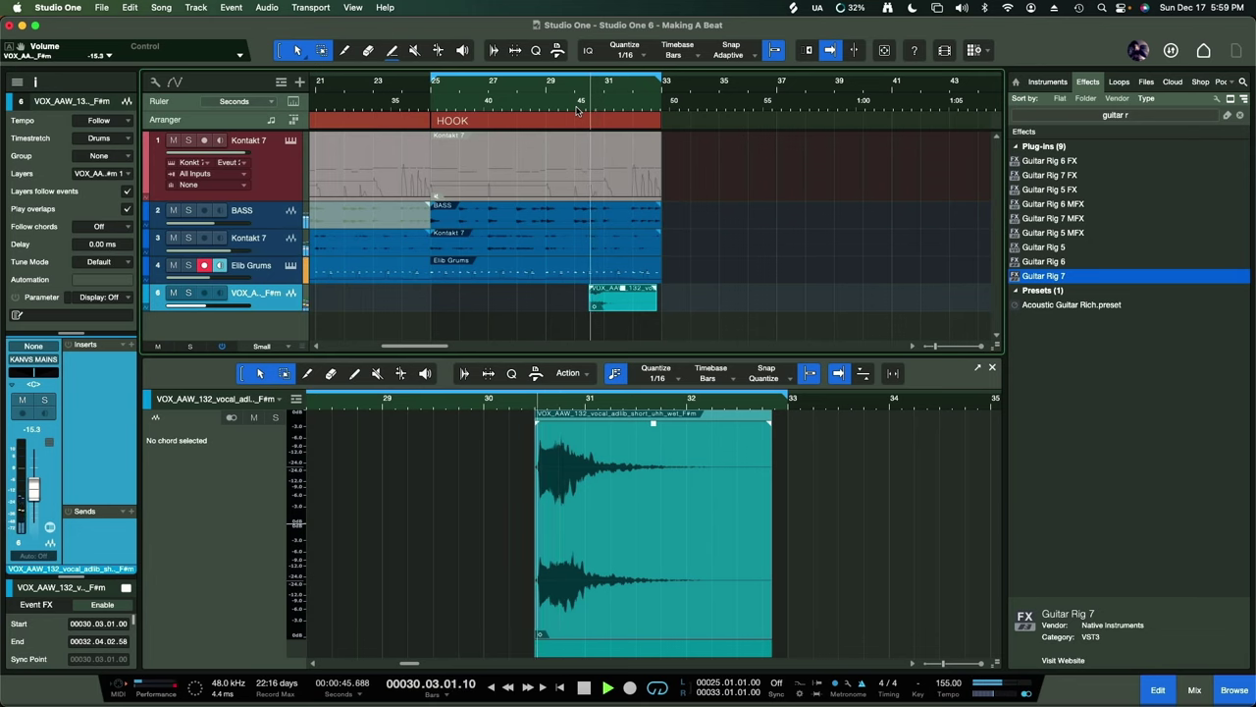
left_click(577, 110)
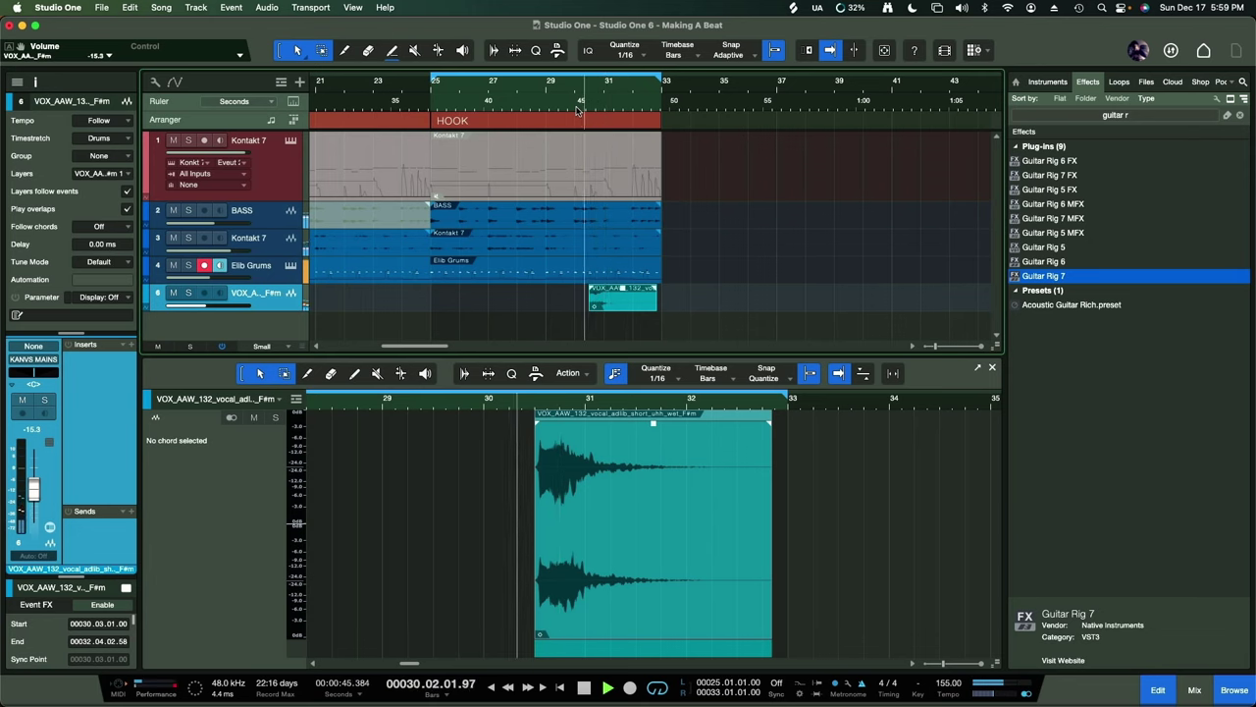
left_click(577, 110)
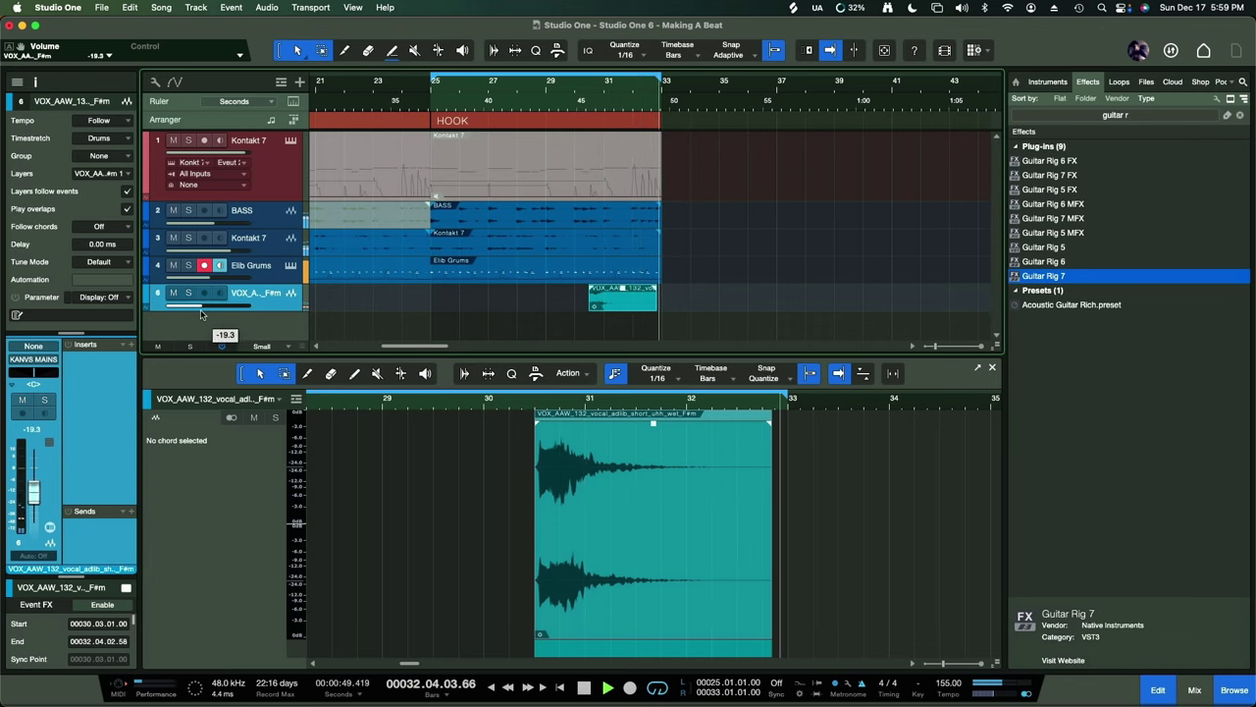
- Preview Splice's small_move vocal adlib and drop it into the song at bar 25 as track 7
key("space")
key("super+Tab")
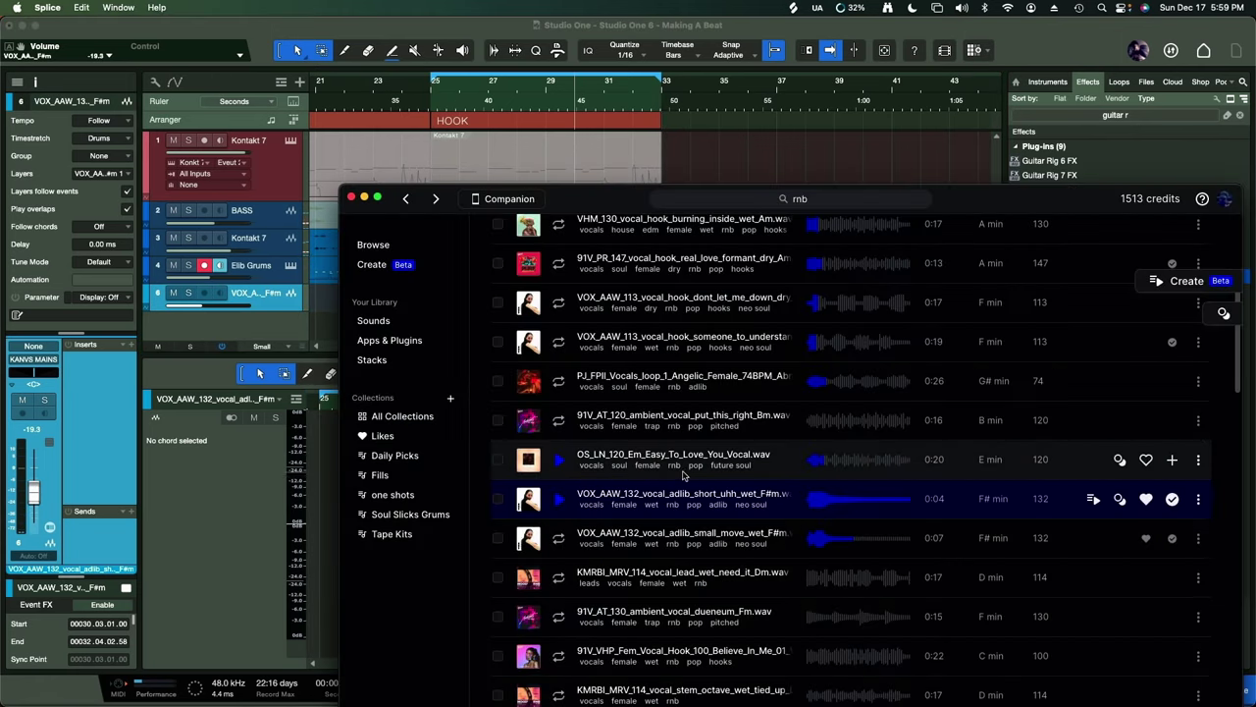
left_click(558, 540)
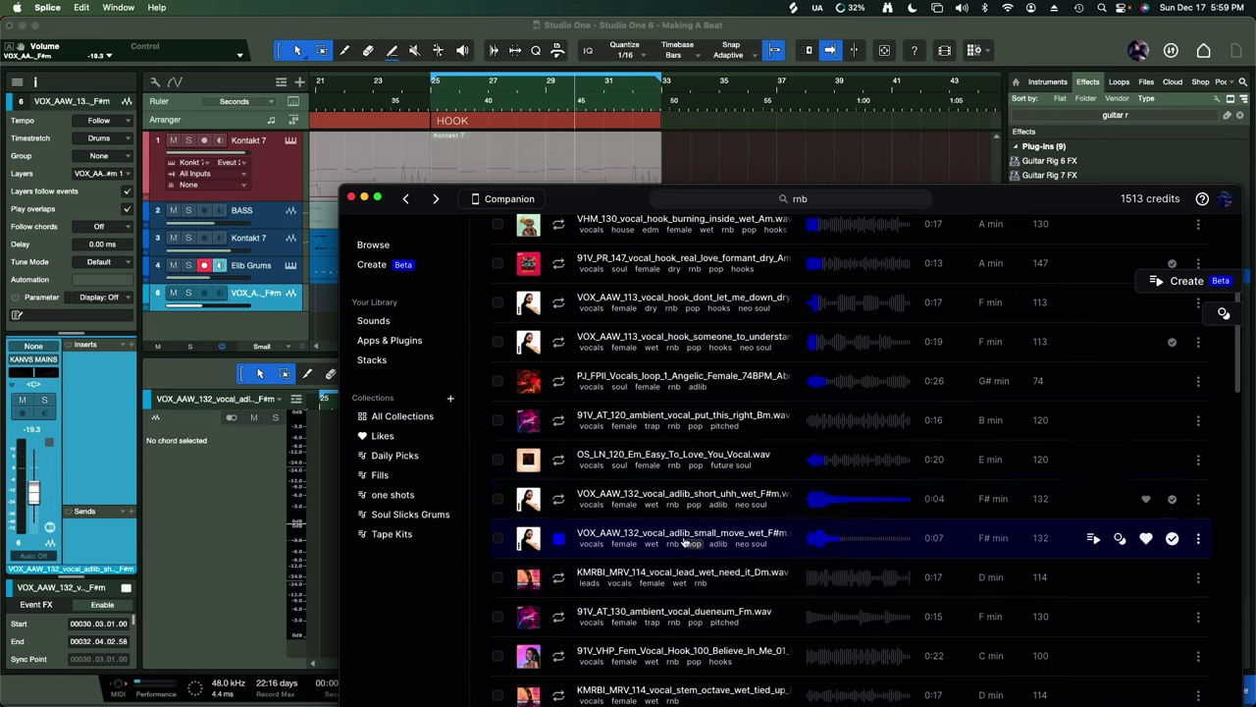
left_click_drag(684, 543, 478, 315)
key("space")
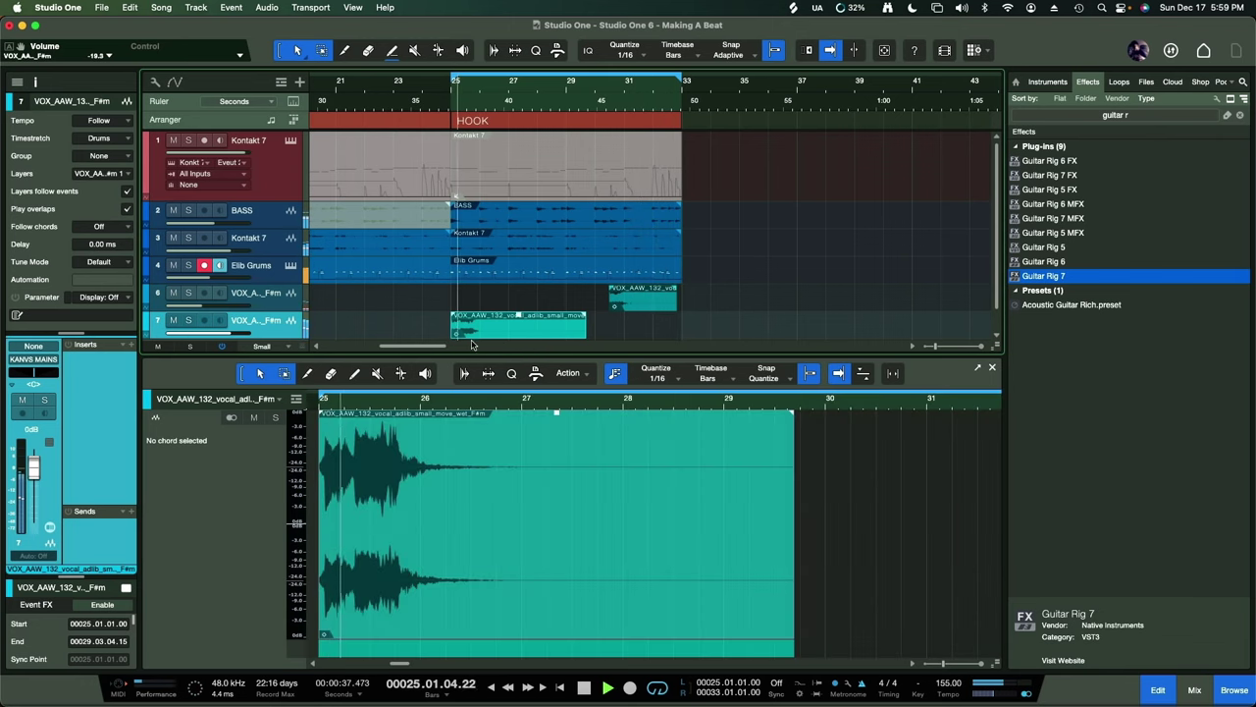
- Move the small_move event on track 7 to start at bar 25 beat 3 and play from bar 25
key("space")
left_click_drag(478, 326, 493, 330)
key("space")
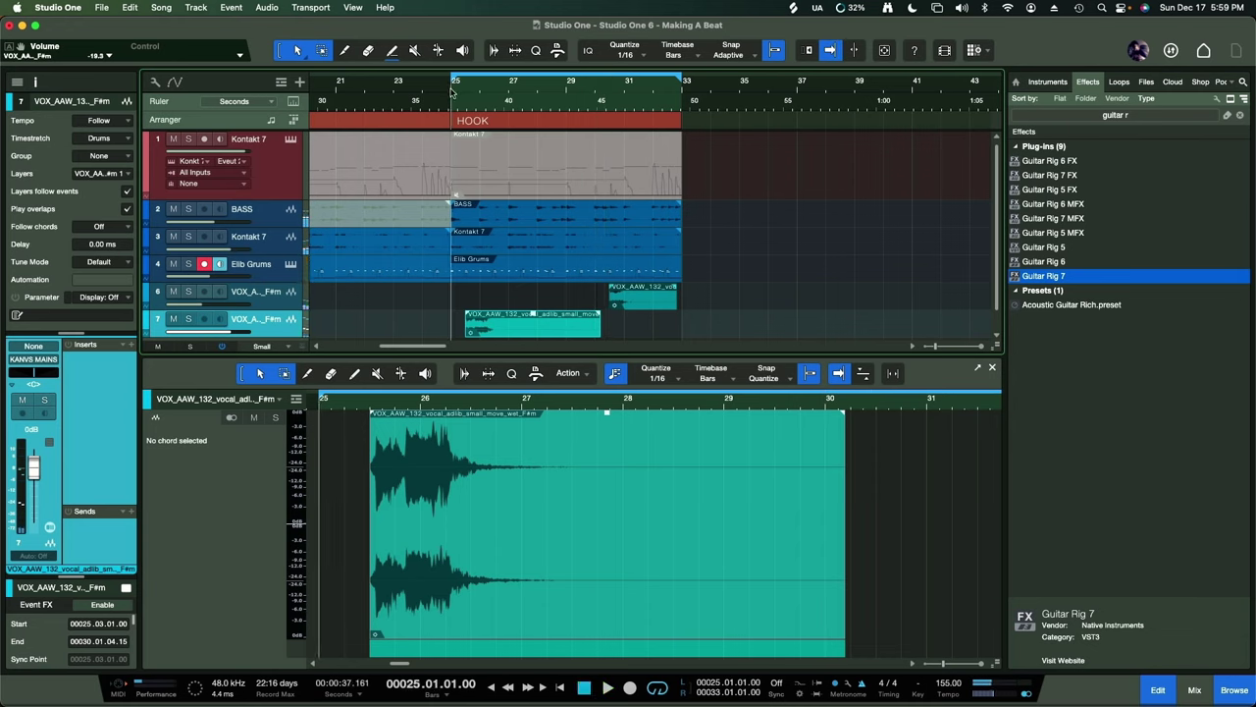
key("space")
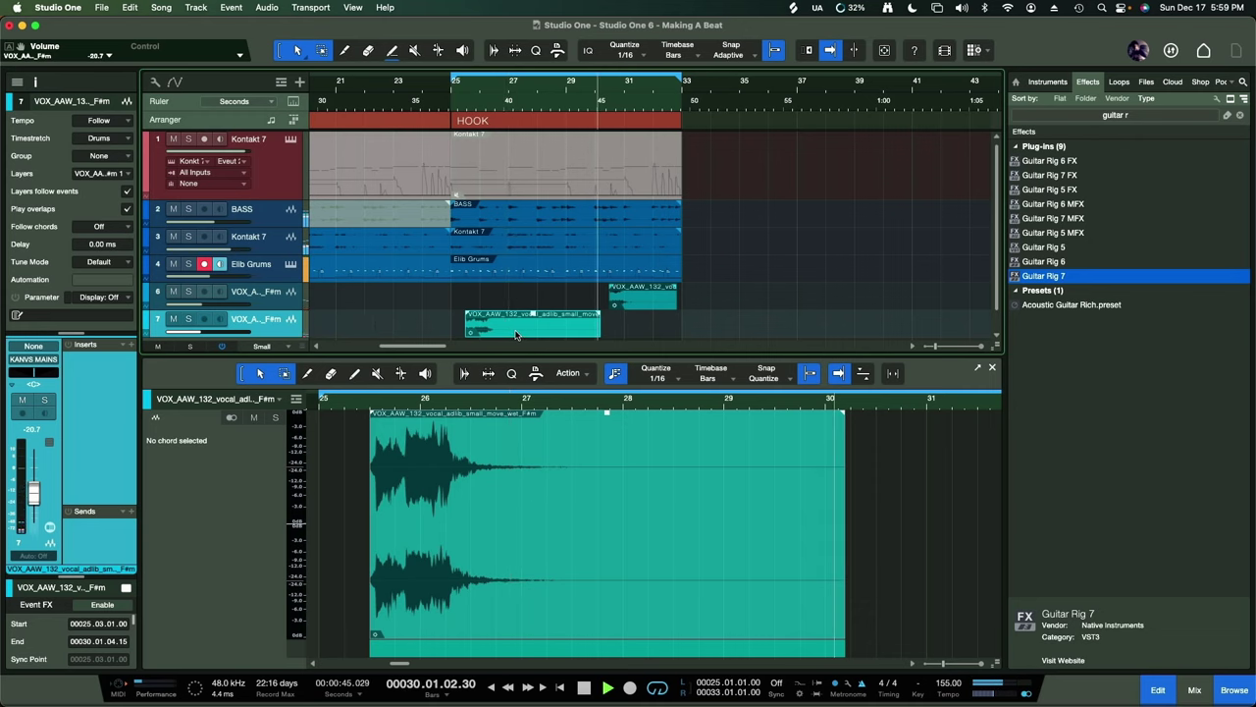
scroll(520, 324, "down", 1)
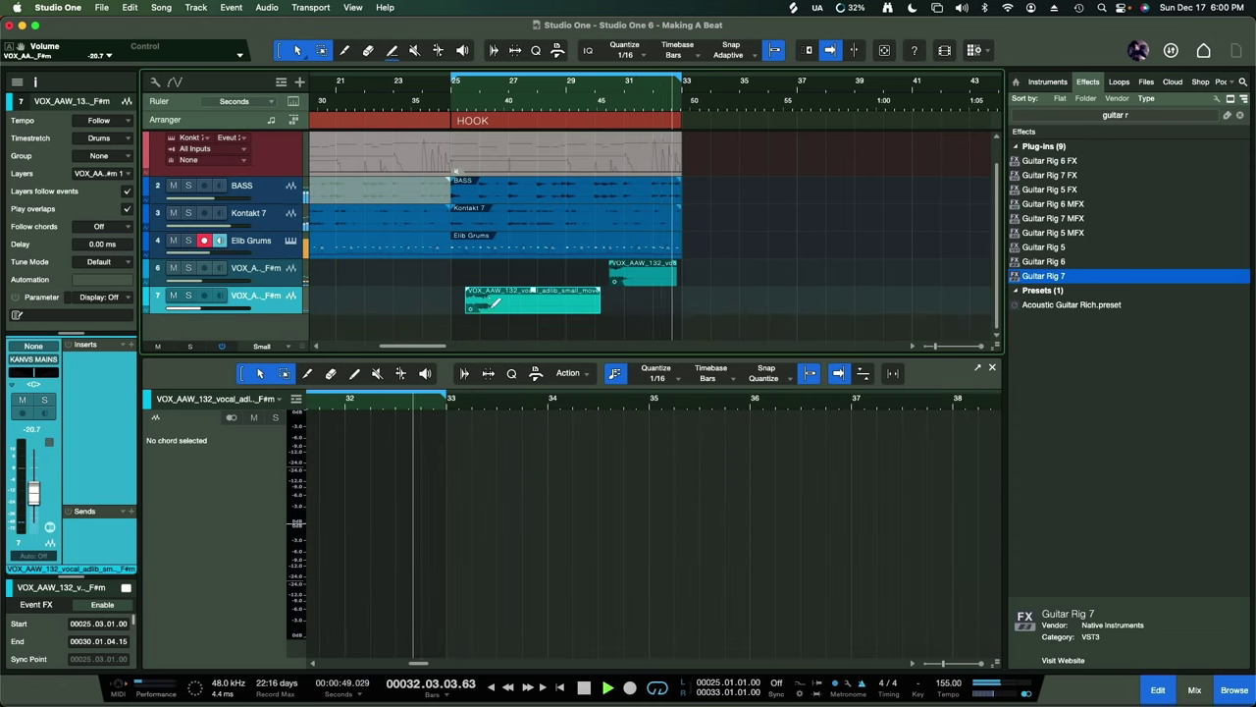
- Drag the OS_98_C#m_Only_If_You_Mean_It_Vocal sample from Splice onto new track 8 at bar 25
key("super+Tab")
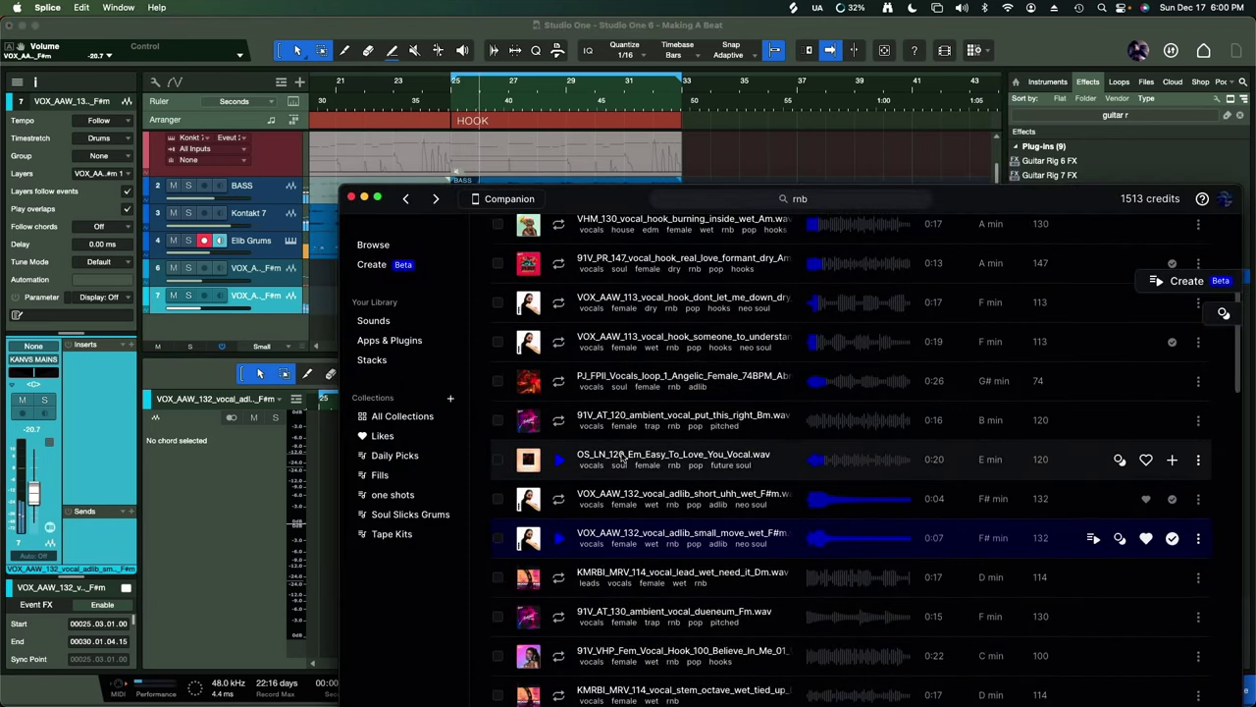
left_click_drag(555, 589, 448, 322)
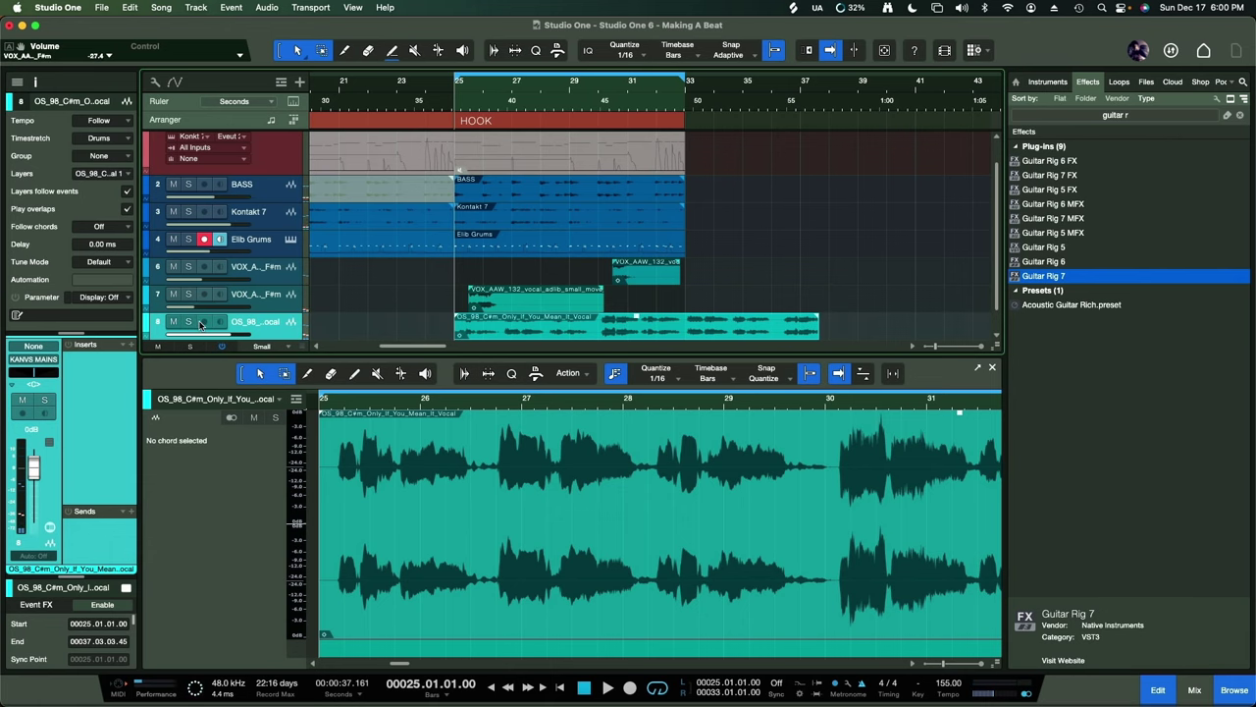
key("super+Tab")
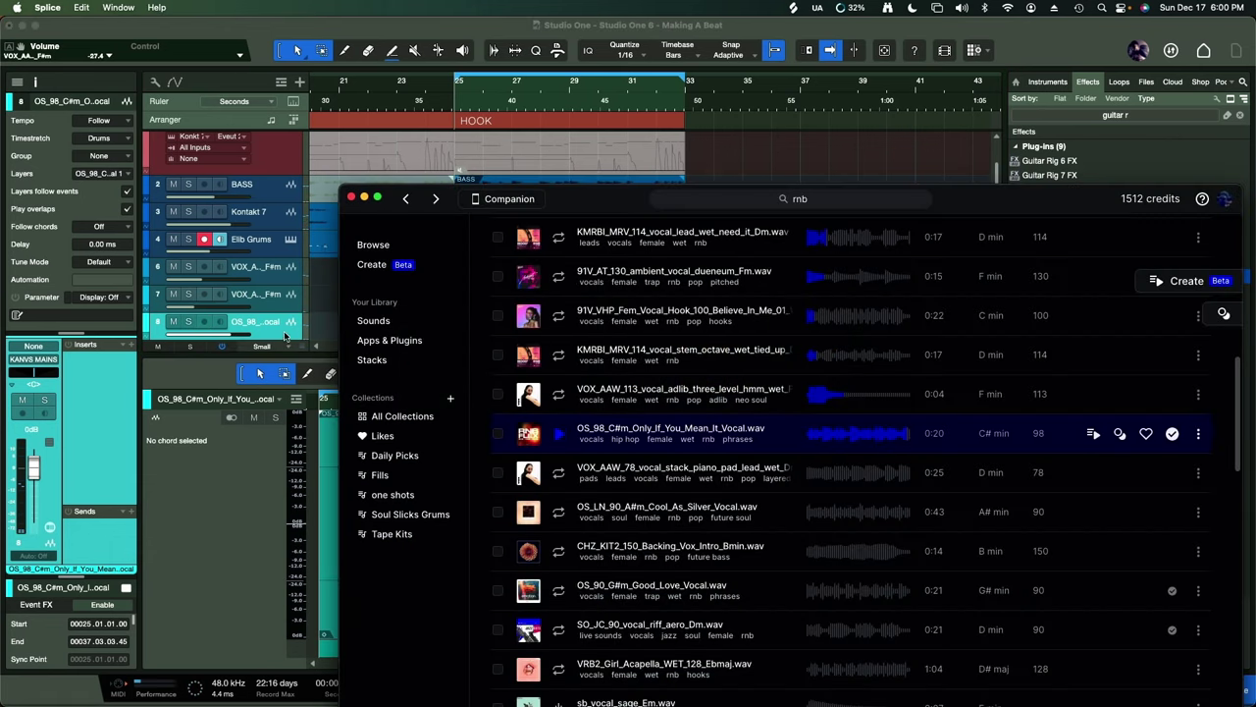
left_click(294, 329)
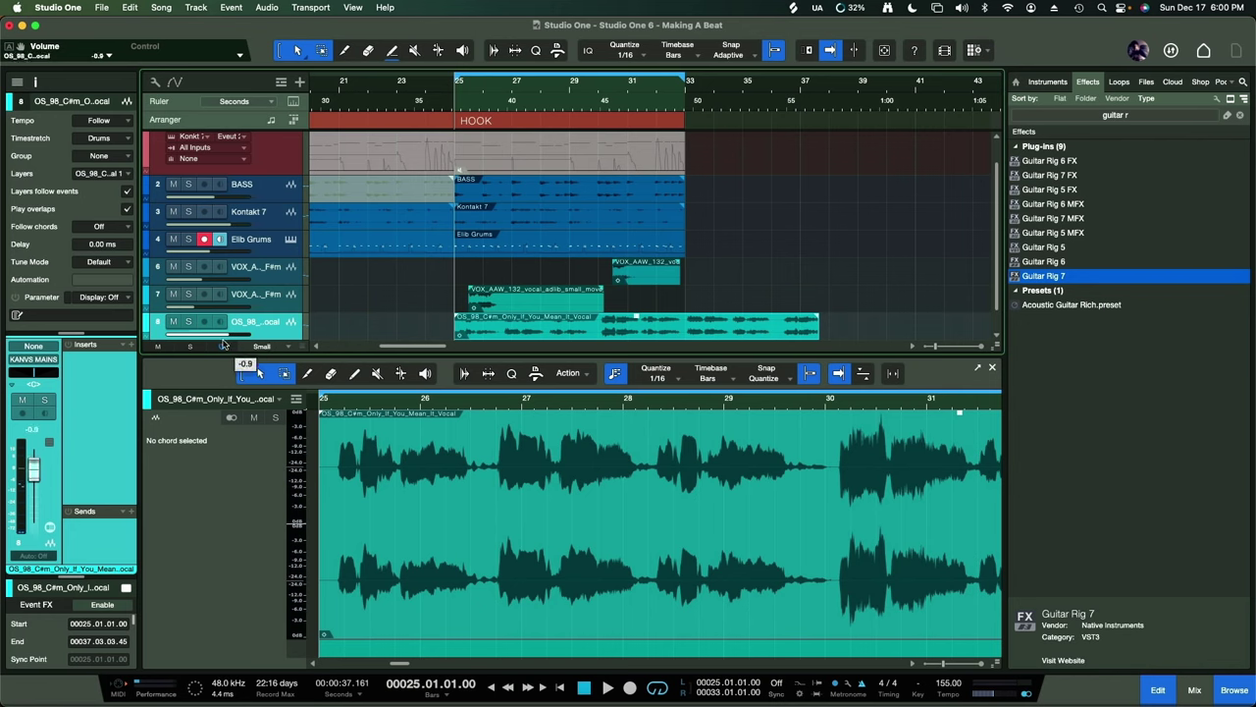
- Play the OS_98 vocal and expand the Inspector to show its event tempo and speedup settings
key("space")
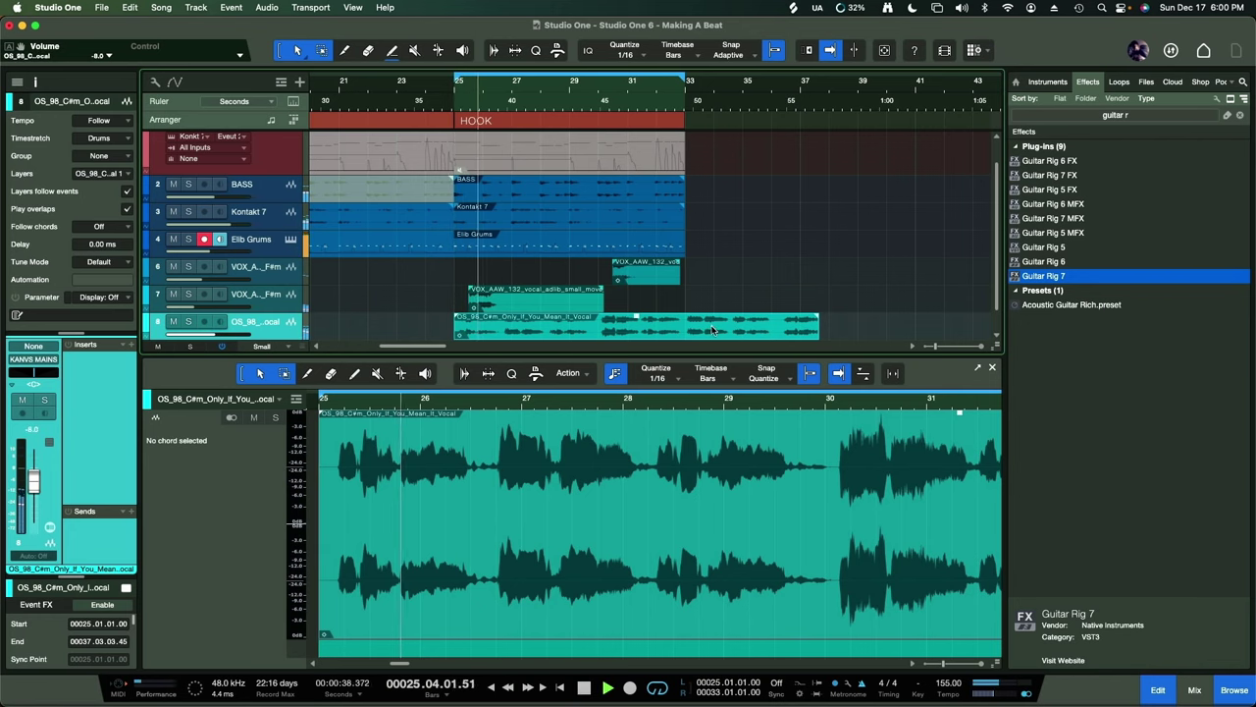
key("space")
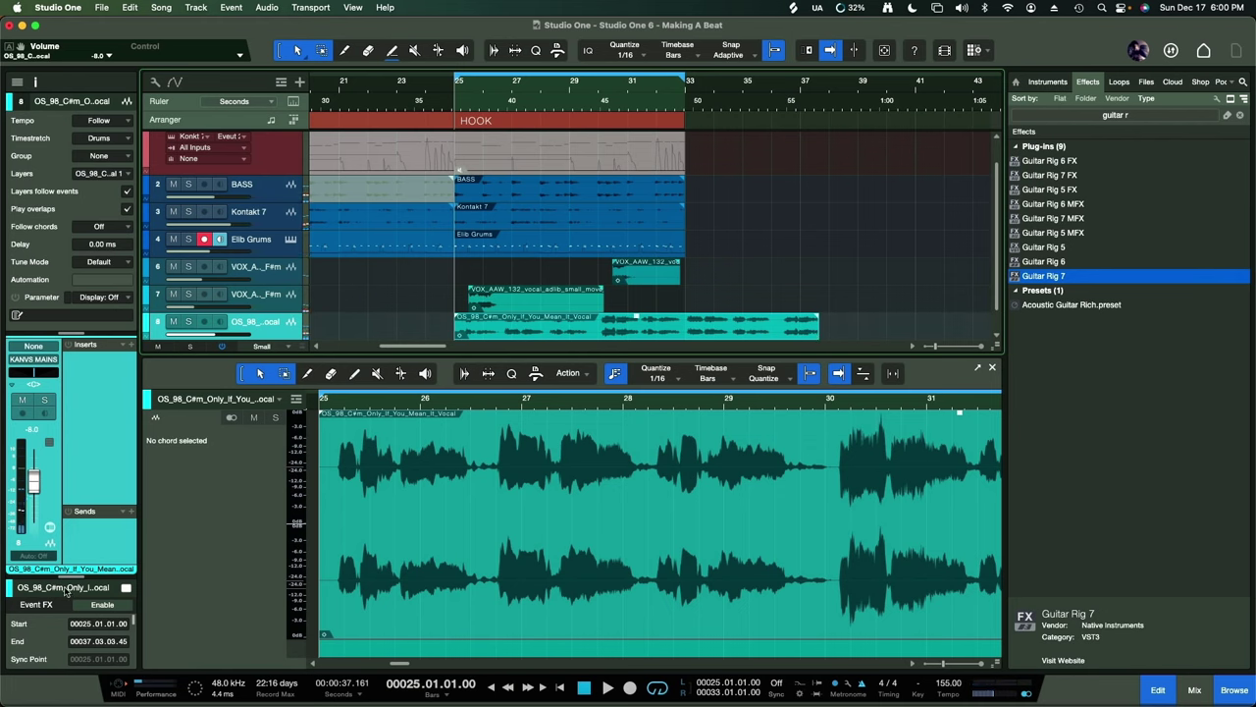
left_click_drag(66, 584, 73, 381)
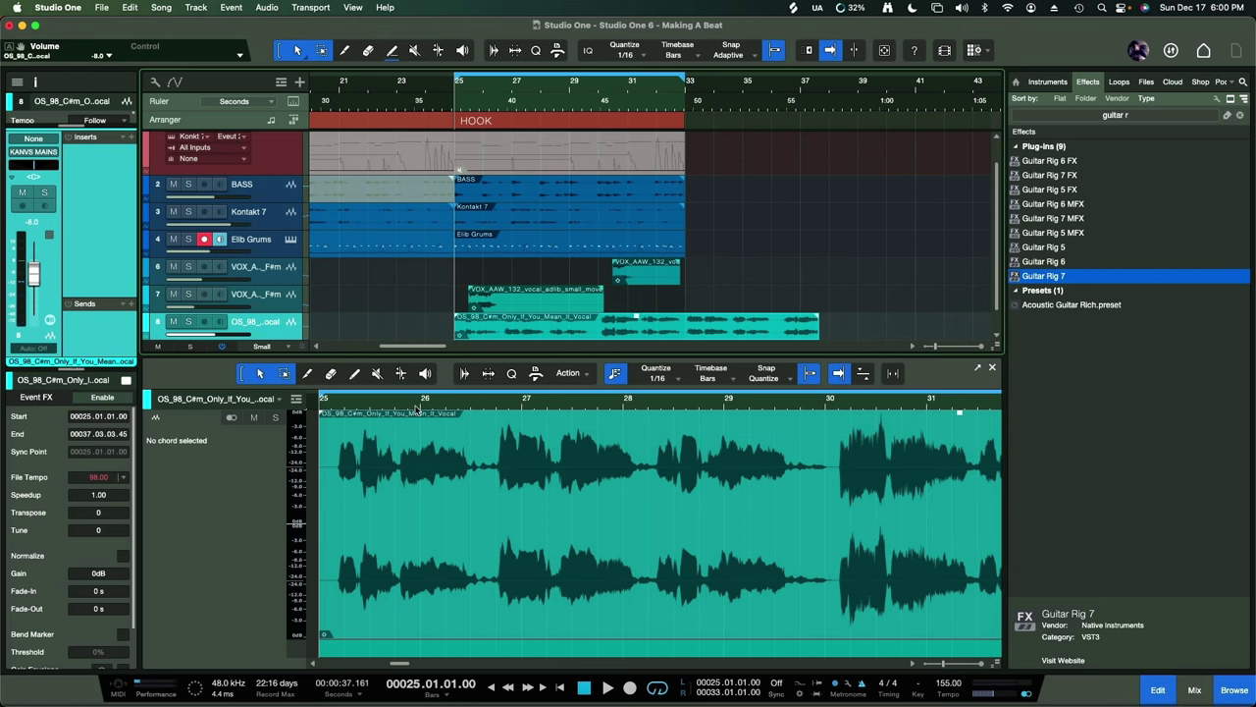
scroll(507, 270, "down", 1)
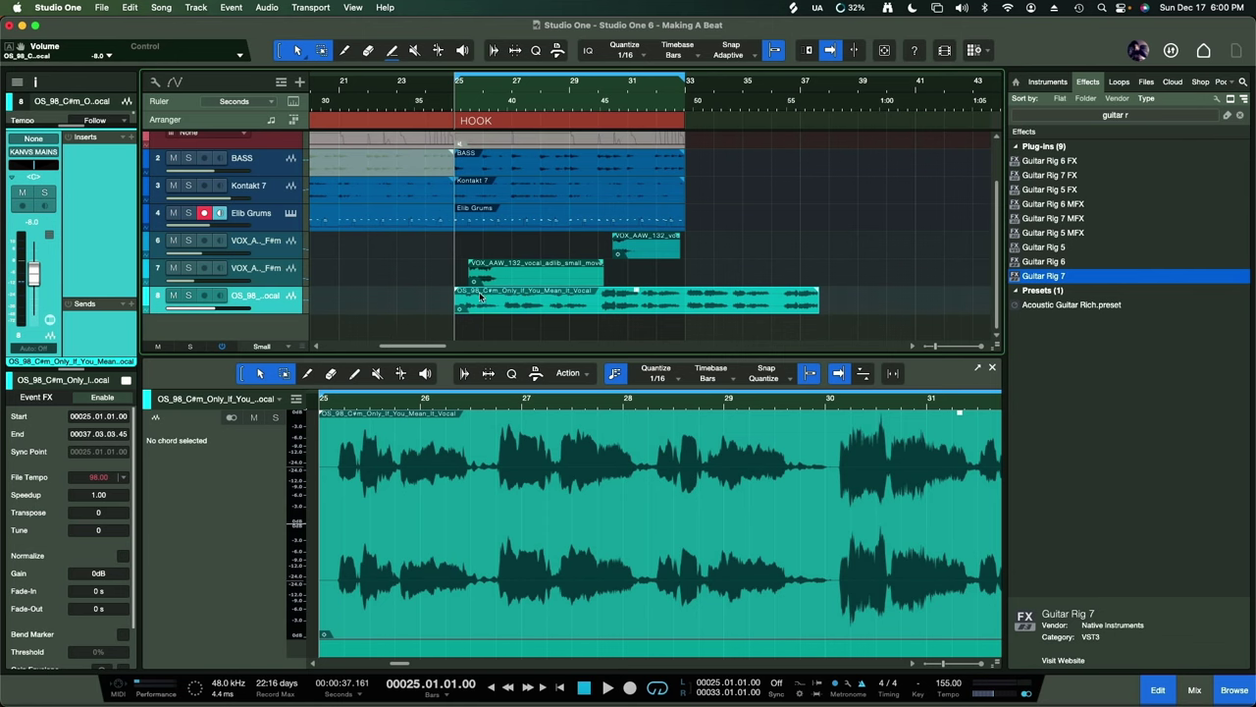
- Make the arrangement tracks taller and adjust the horizontal zoom
key("shift+e")
key("e")
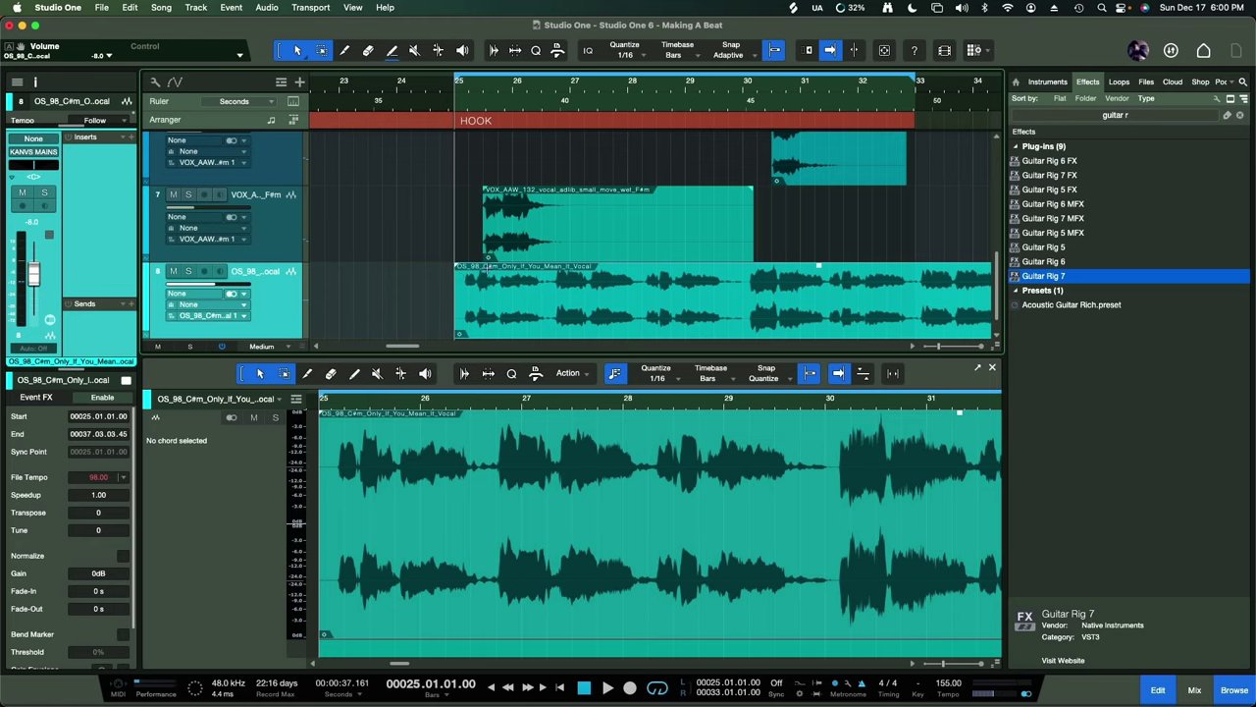
key("e")
key("w")
key("w")
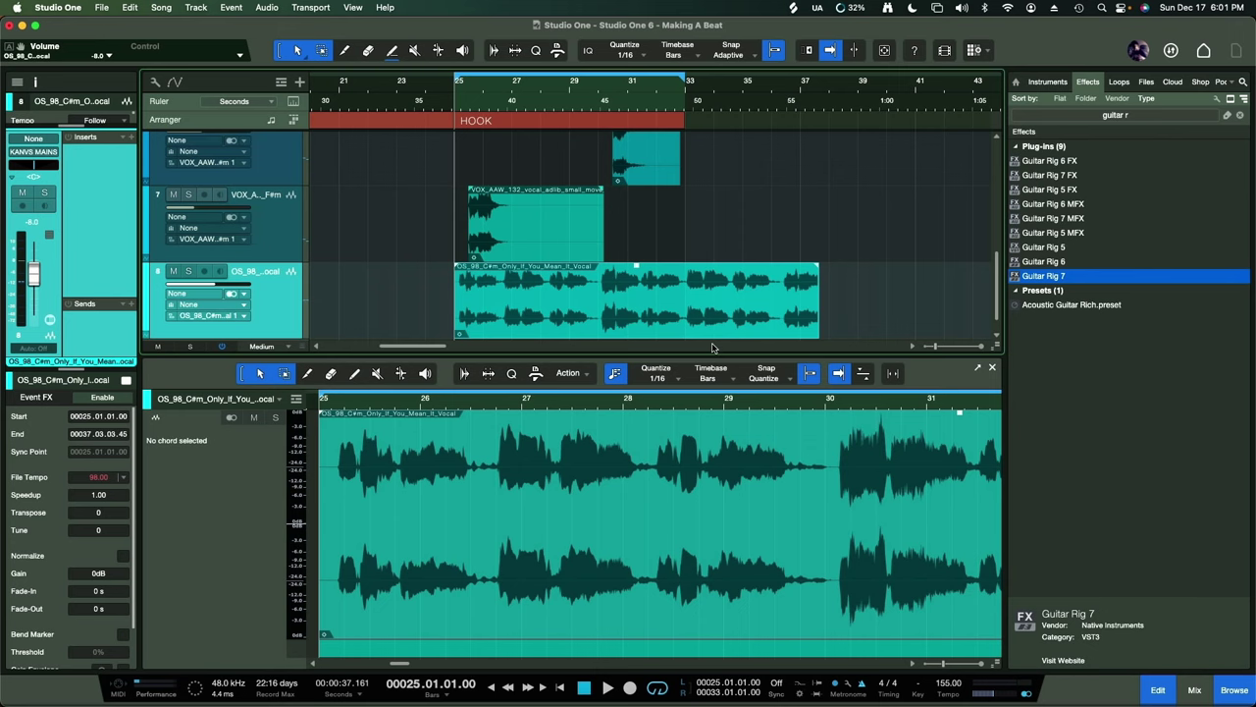
key("super+comma")
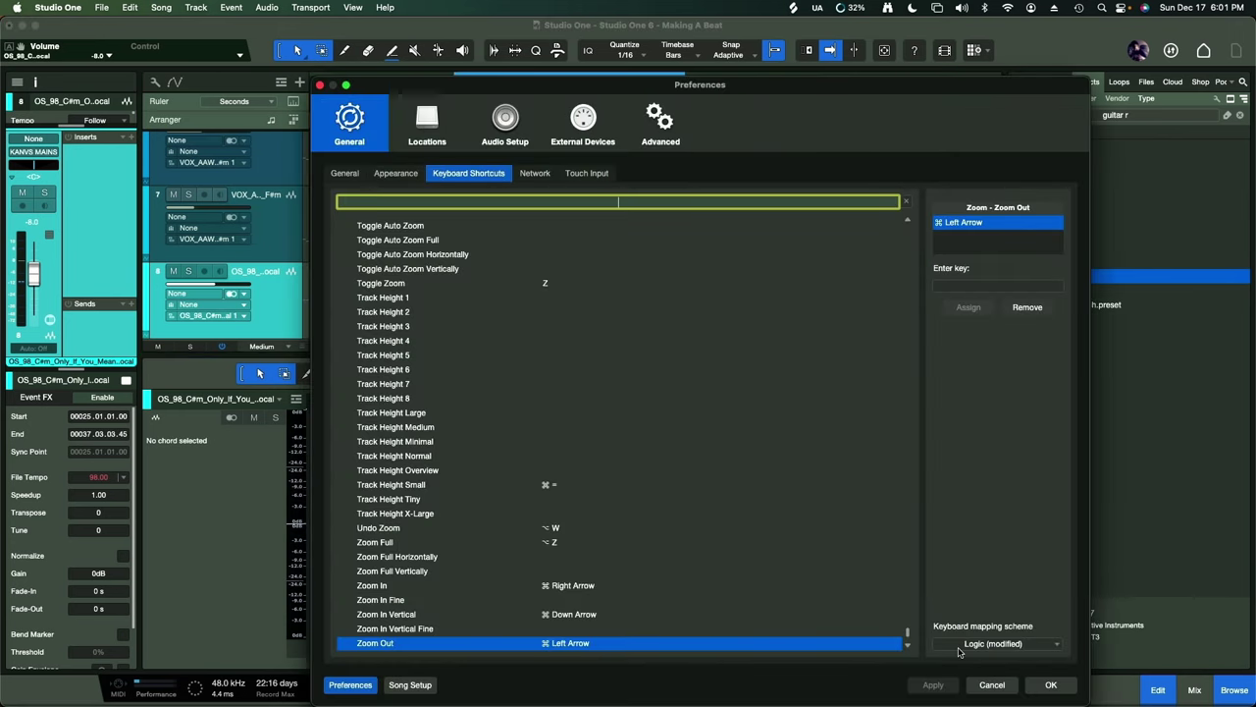
left_click(409, 685)
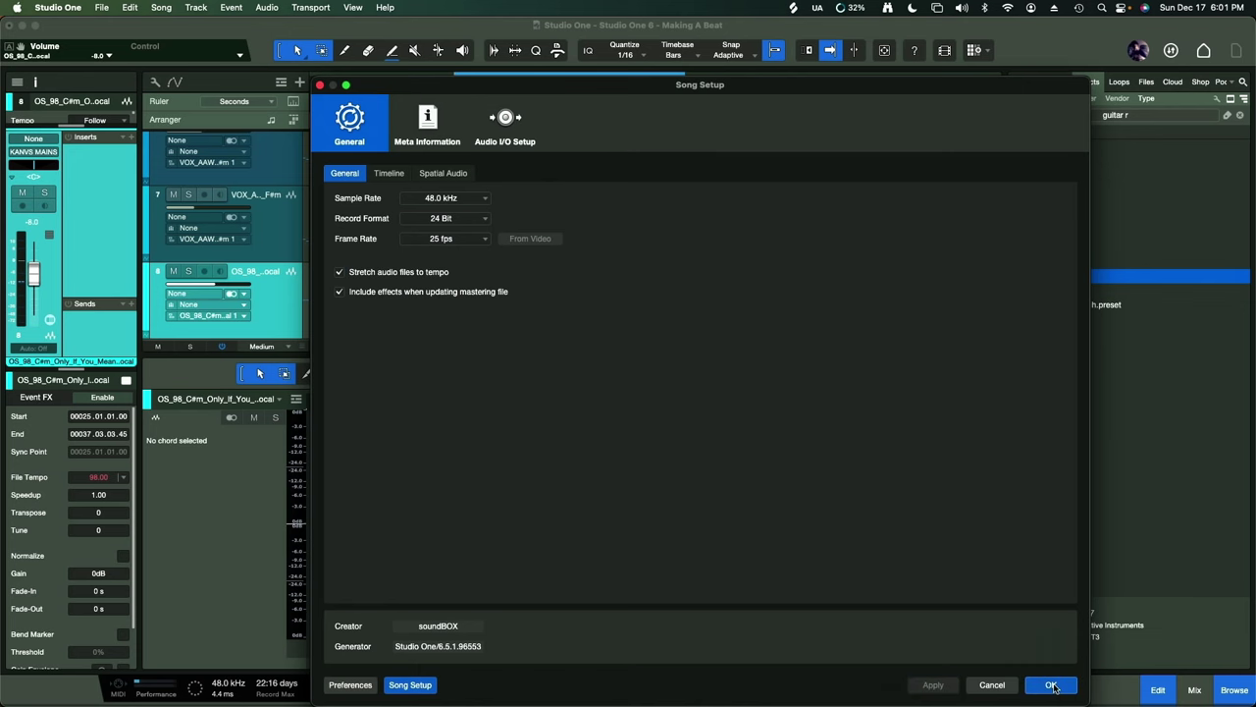
left_click(1051, 685)
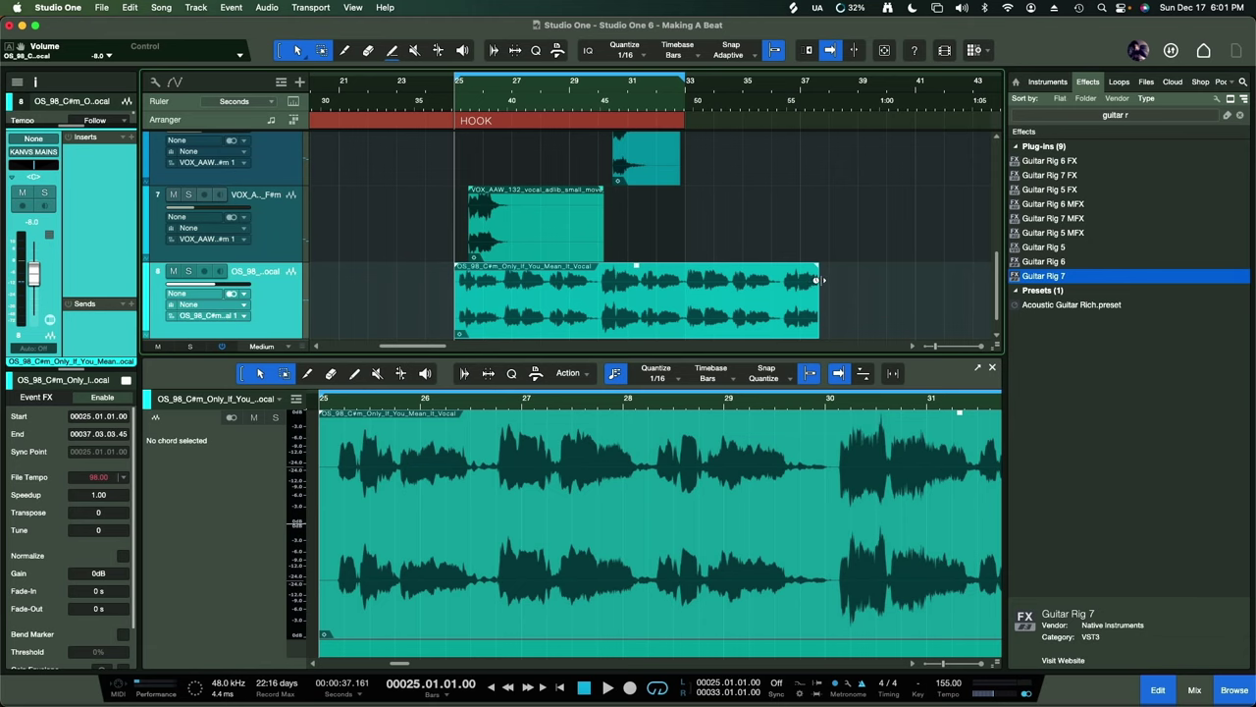
- Trial-shorten the OS_98 vocal to speedup 1.05, undo it, and expand the Inspector track settings
left_click_drag(820, 280, 803, 282)
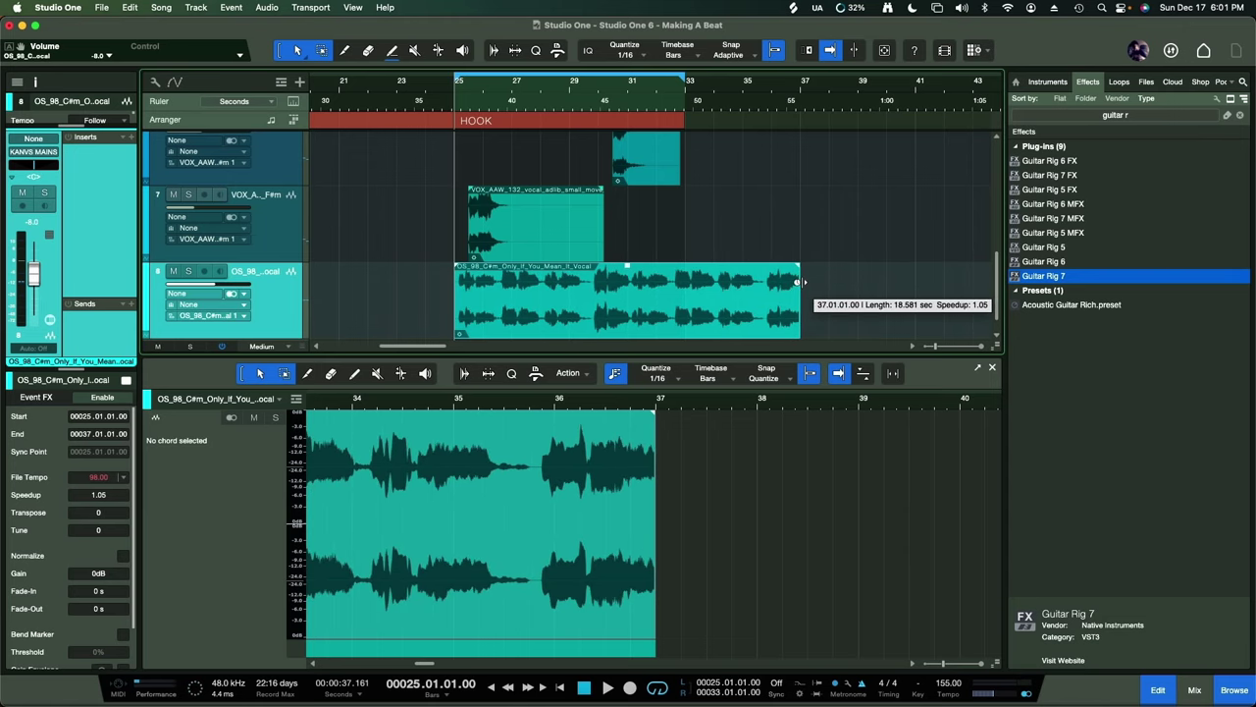
key("space")
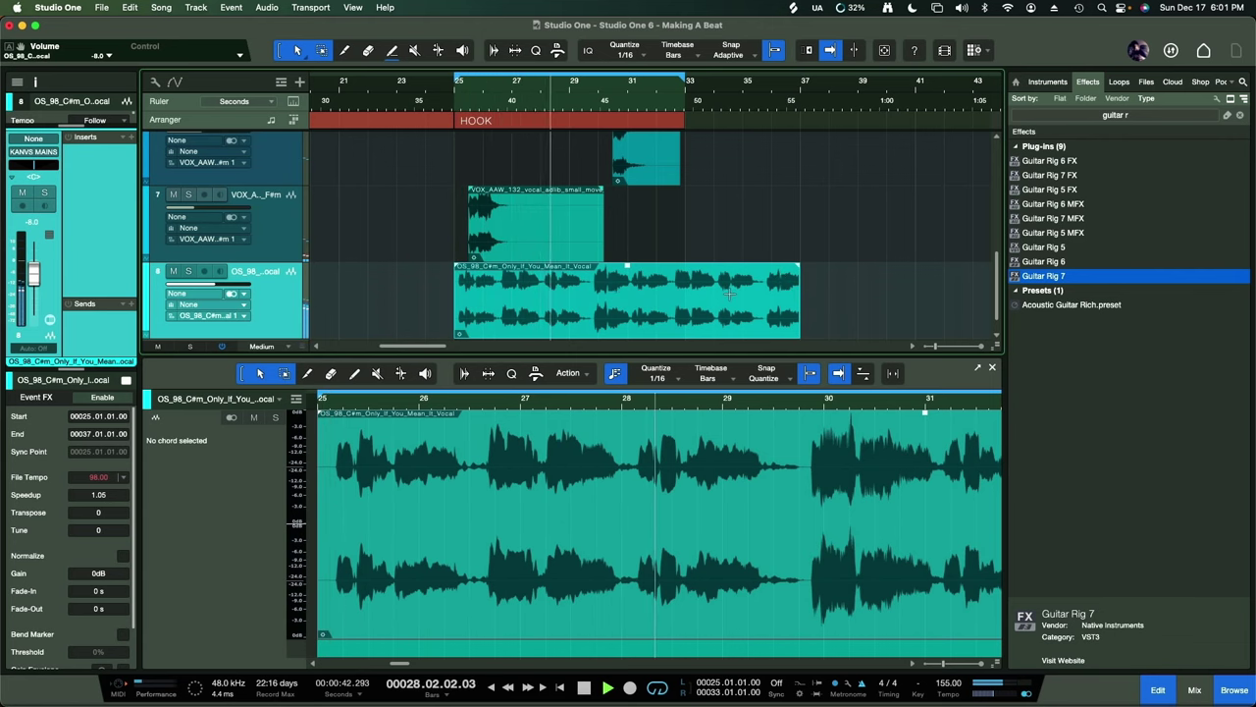
key("space")
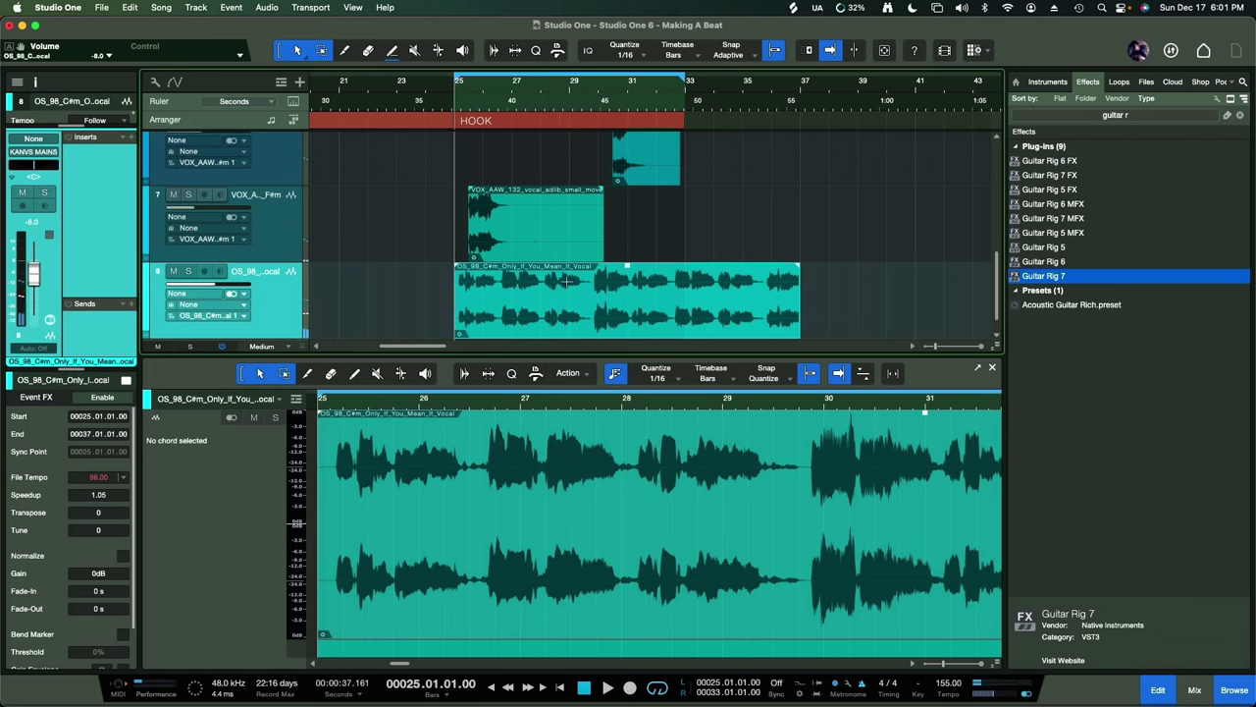
key("super+z")
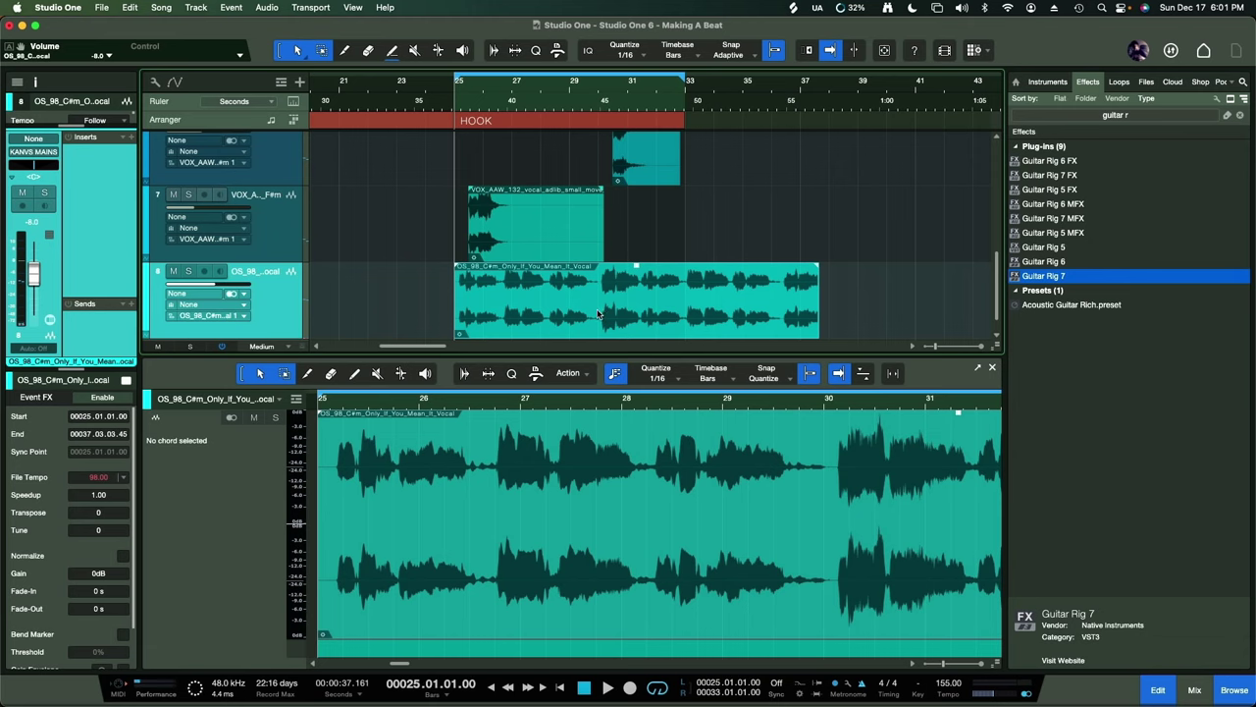
left_click(74, 368)
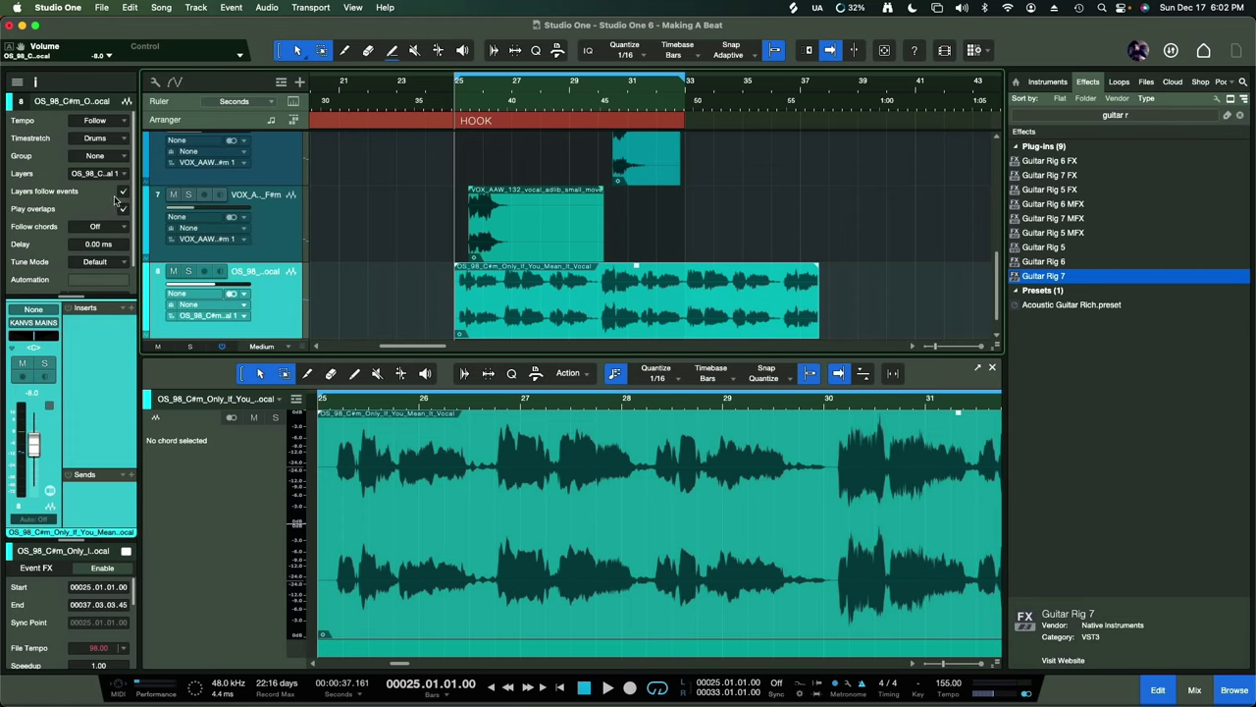
- Set the OS_98 vocal track's tempo mode to Timestretch and audition it
left_click(121, 121)
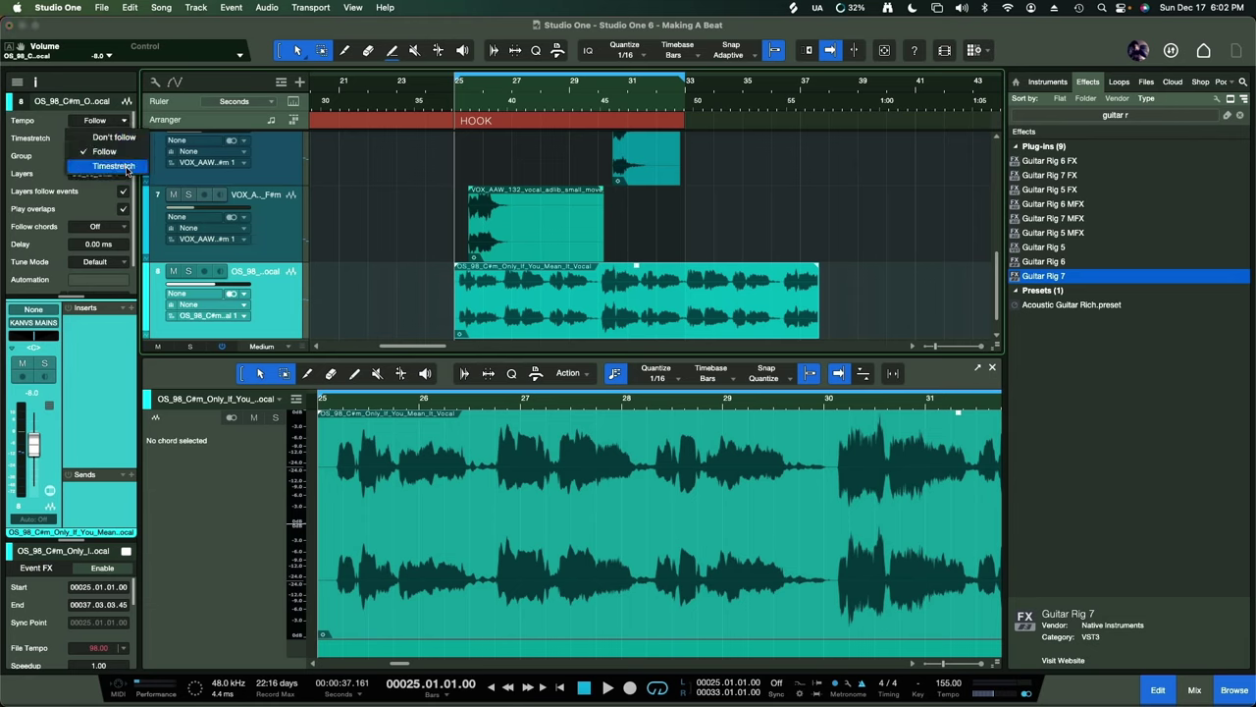
left_click(114, 166)
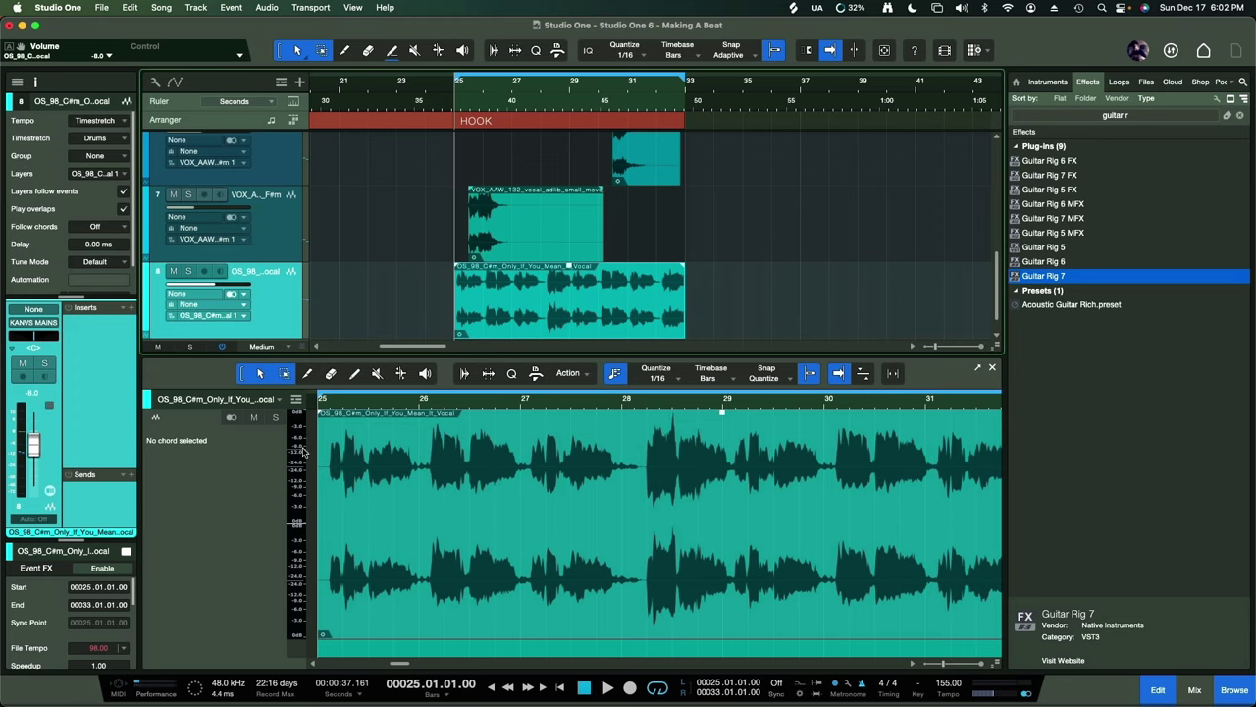
key("space")
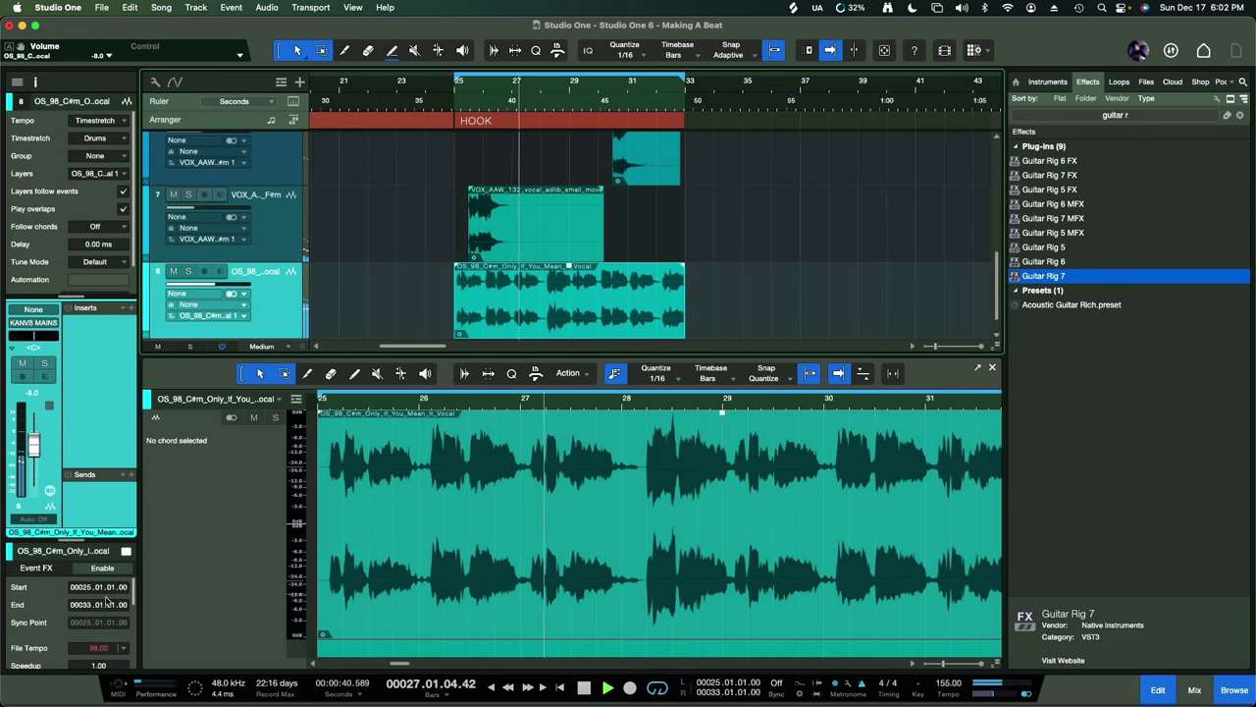
scroll(102, 590, "down", 3)
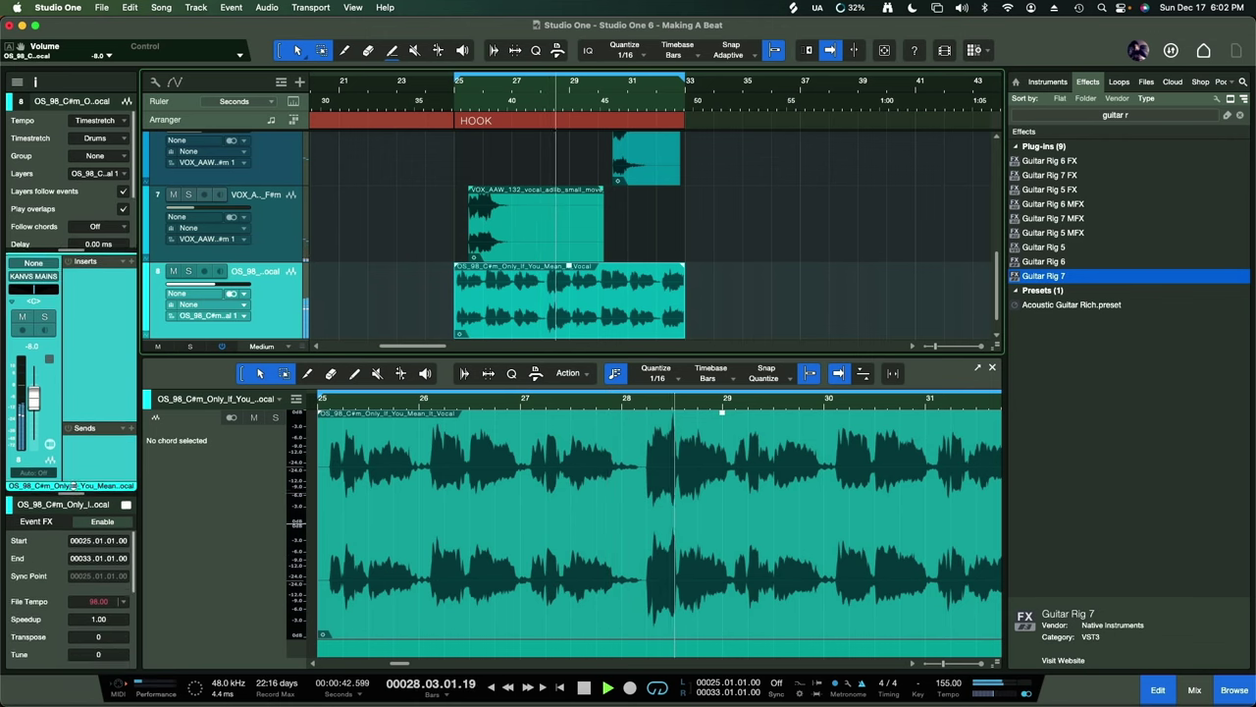
key("space")
- Stretch the vocal event to end at bar 41 for speedup 0.50 and play it back
scroll(685, 334, "right", 5)
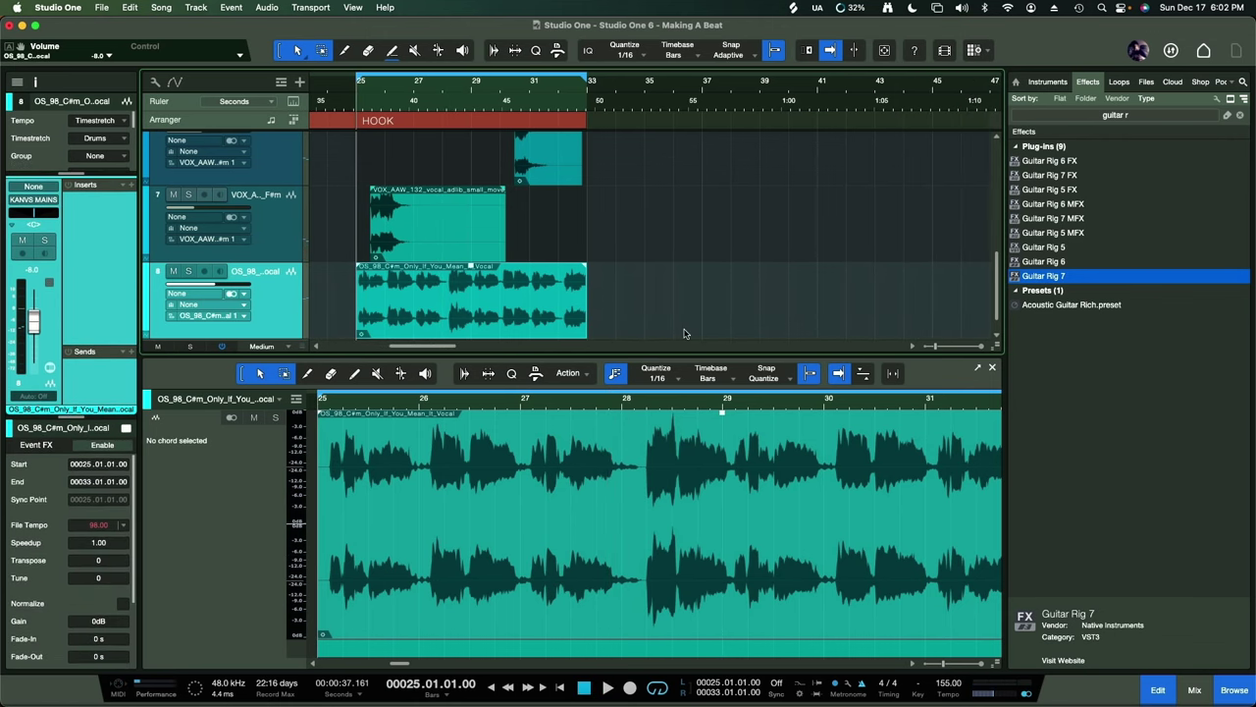
left_click_drag(583, 280, 692, 281)
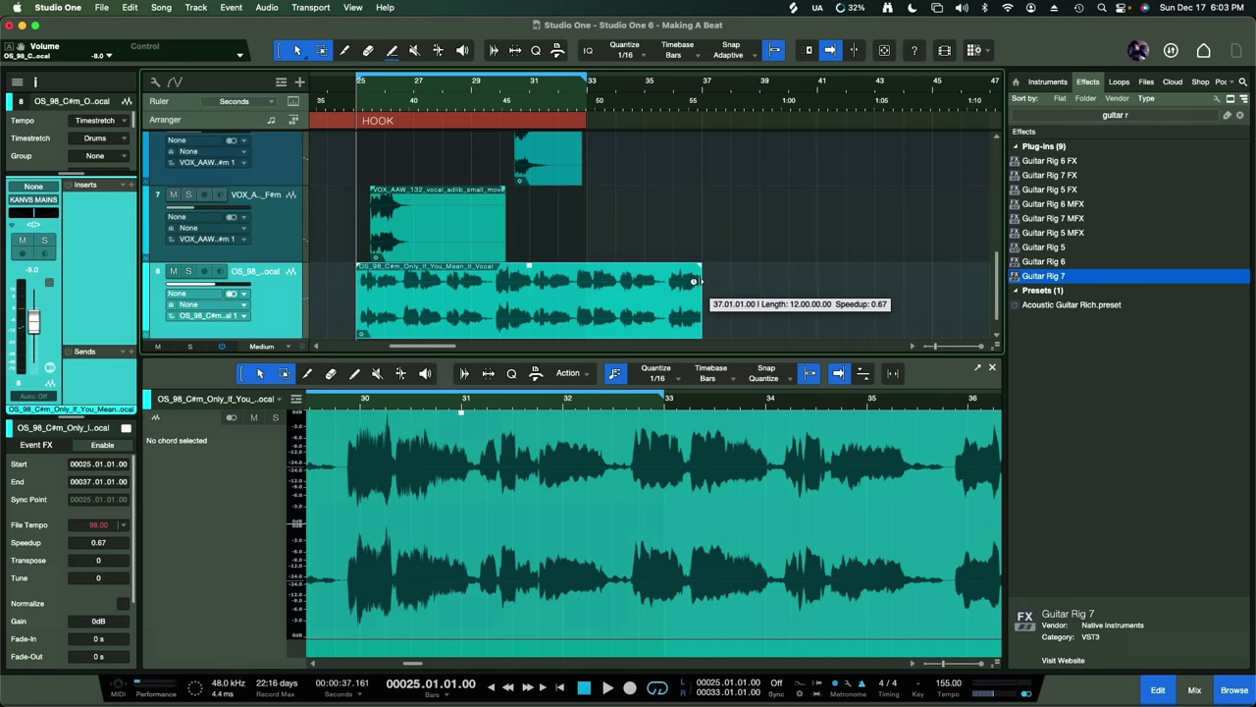
left_click_drag(694, 281, 809, 282)
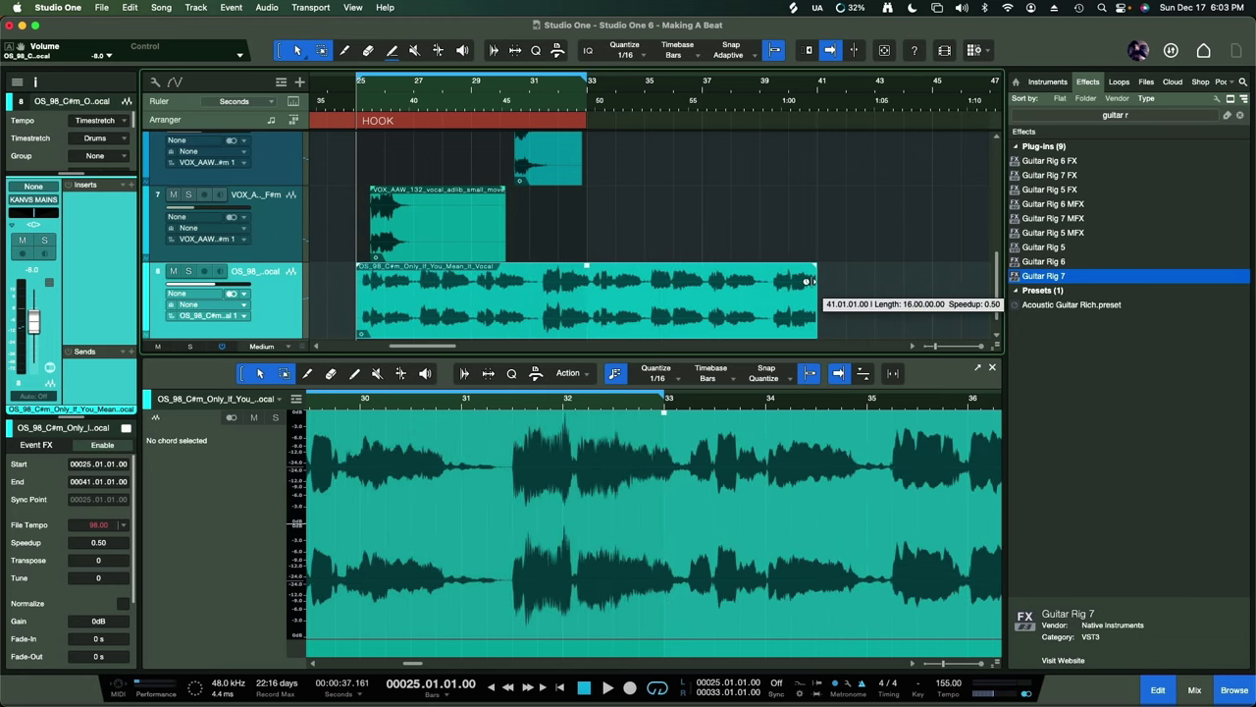
key("space")
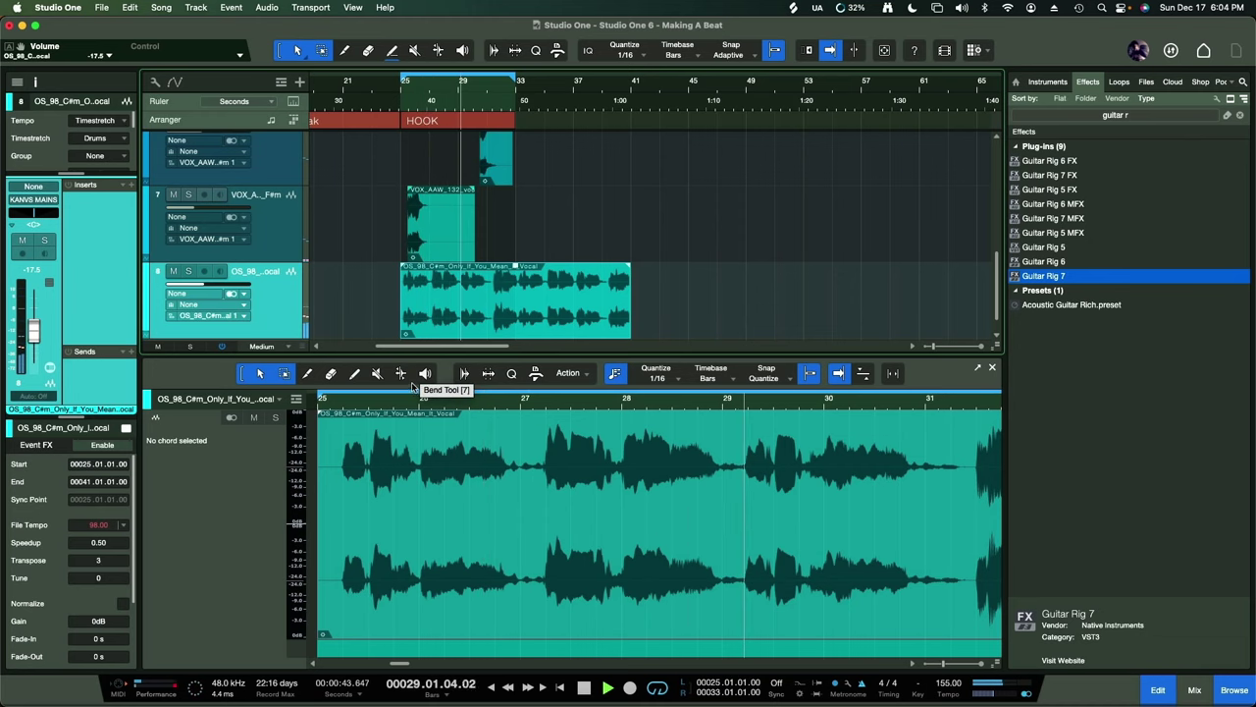
- Raise the OS_98 vocal track's volume and cut out a marked part of the vocal
left_click_drag(192, 286, 209, 286)
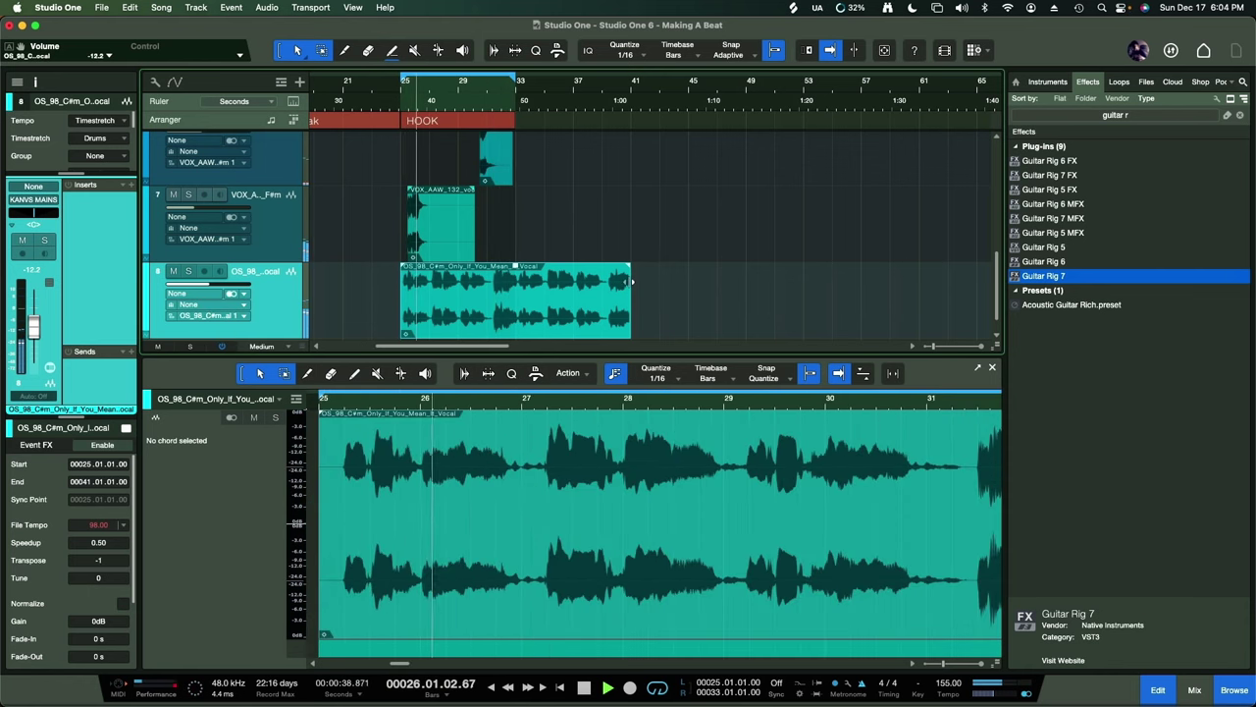
scroll(98, 560, "down", 1)
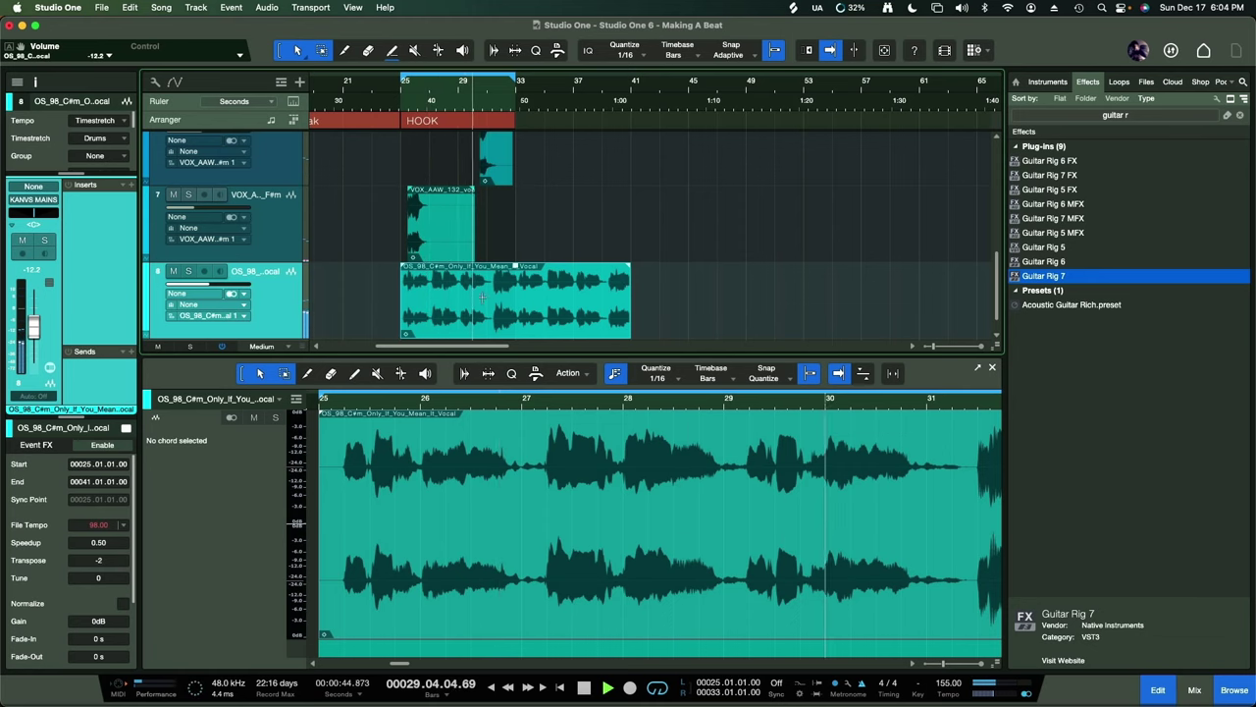
left_click_drag(491, 282, 521, 284)
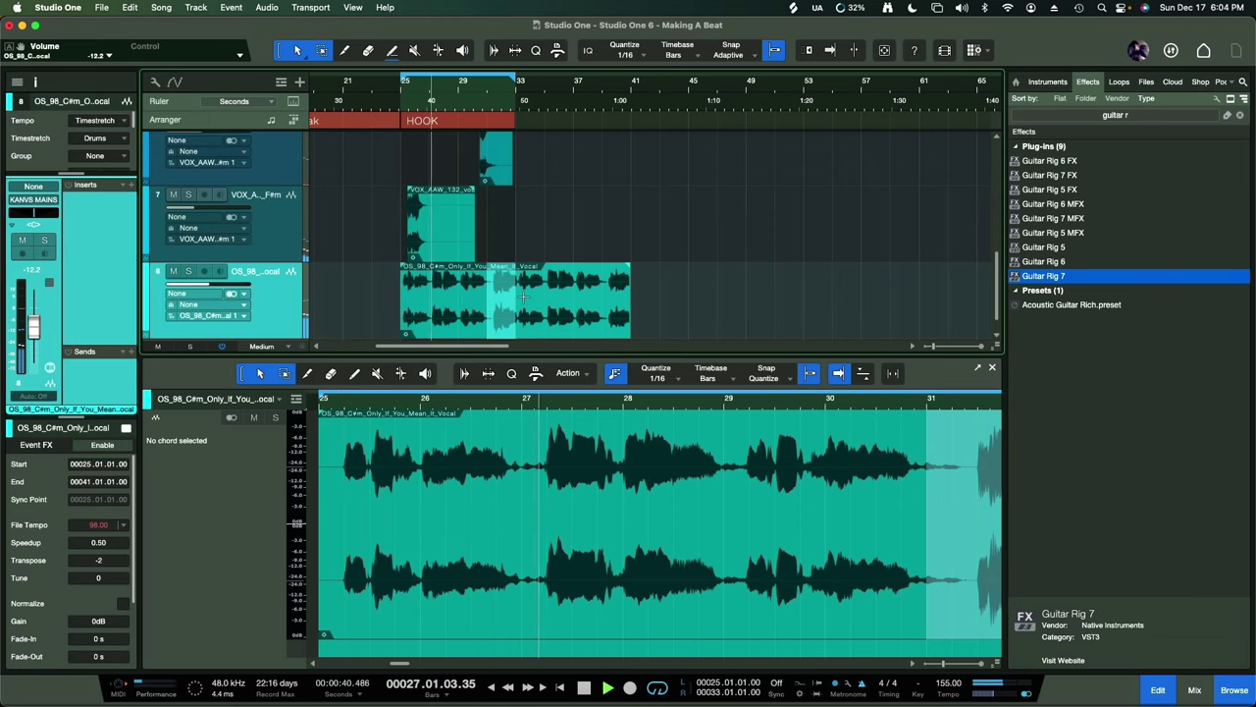
key("Delete")
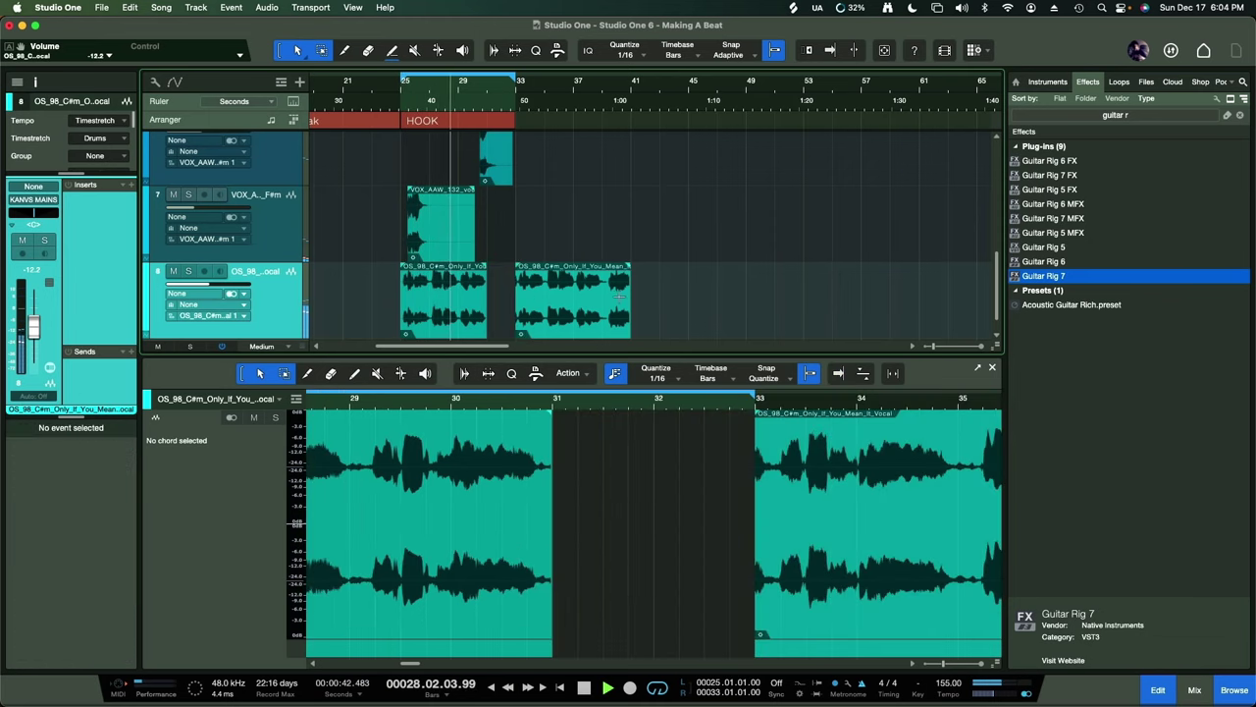
- Delete the vocal piece from bar 33 to 41 so the vocal stops at bar 33
left_click_drag(606, 287, 505, 316)
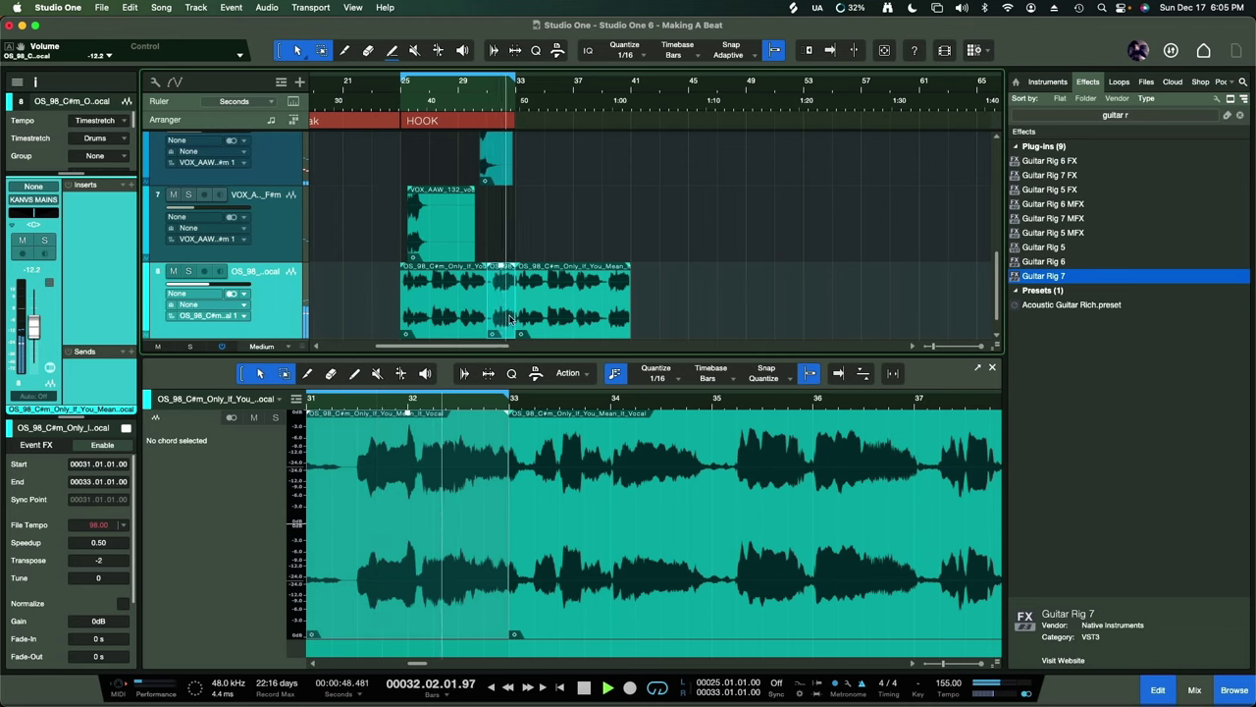
left_click(579, 324)
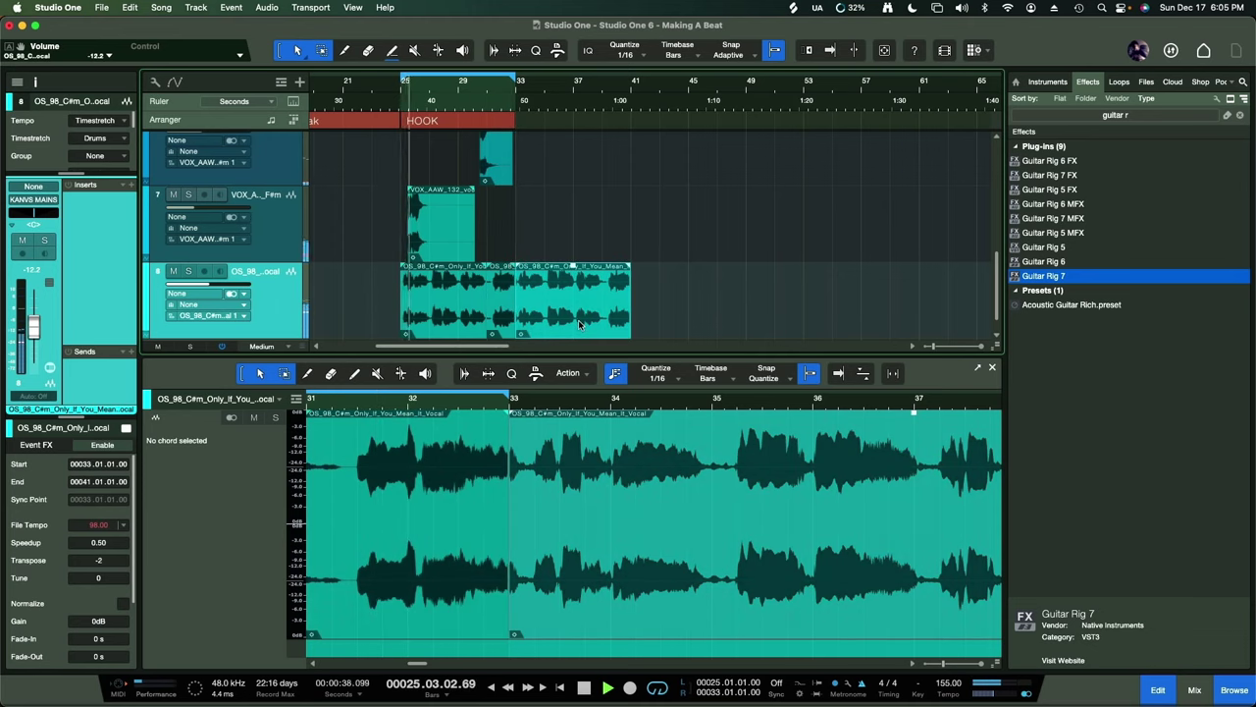
key("Delete")
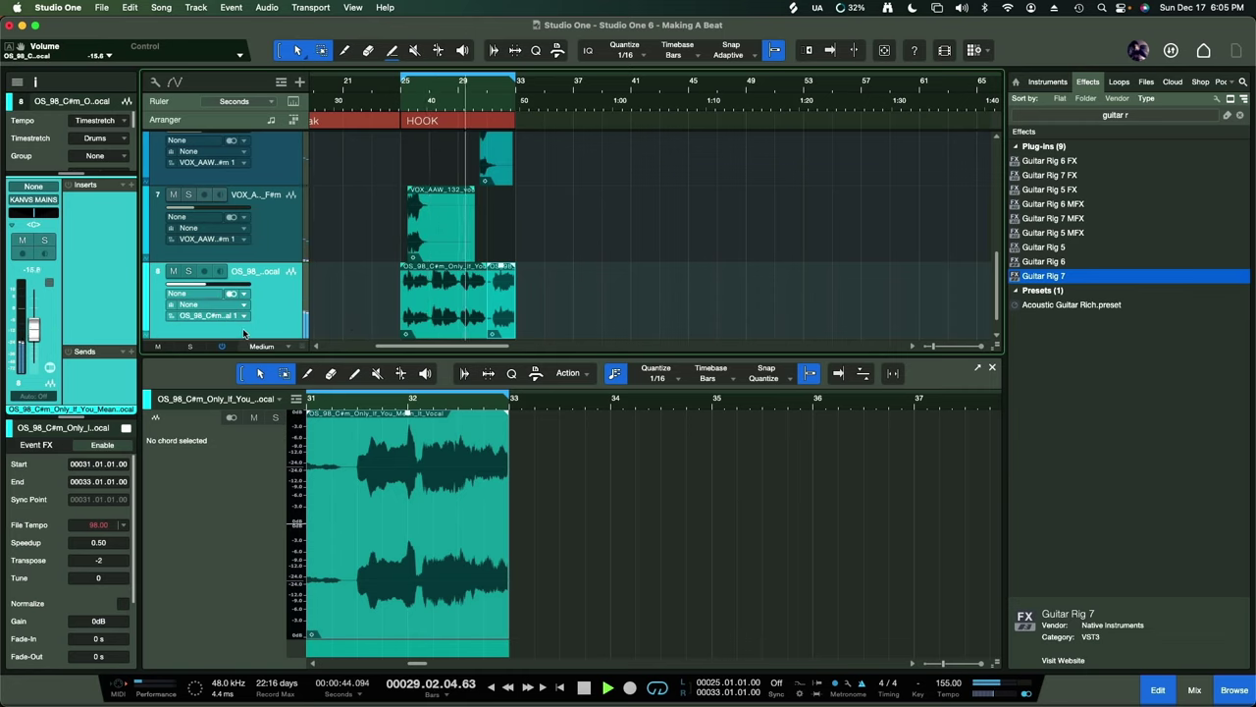
key("space")
- Search the effects browser for 'rau' and add the Raum reverb as a send on the vocal
key("f")
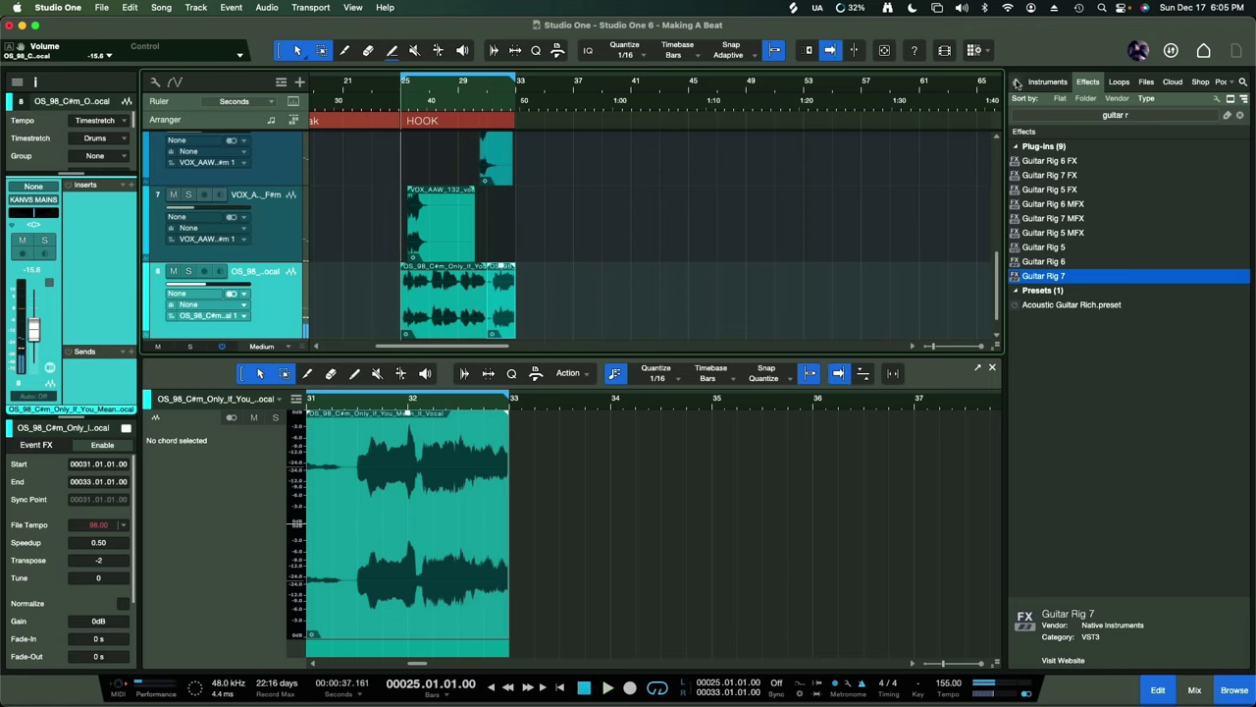
left_click(1136, 114)
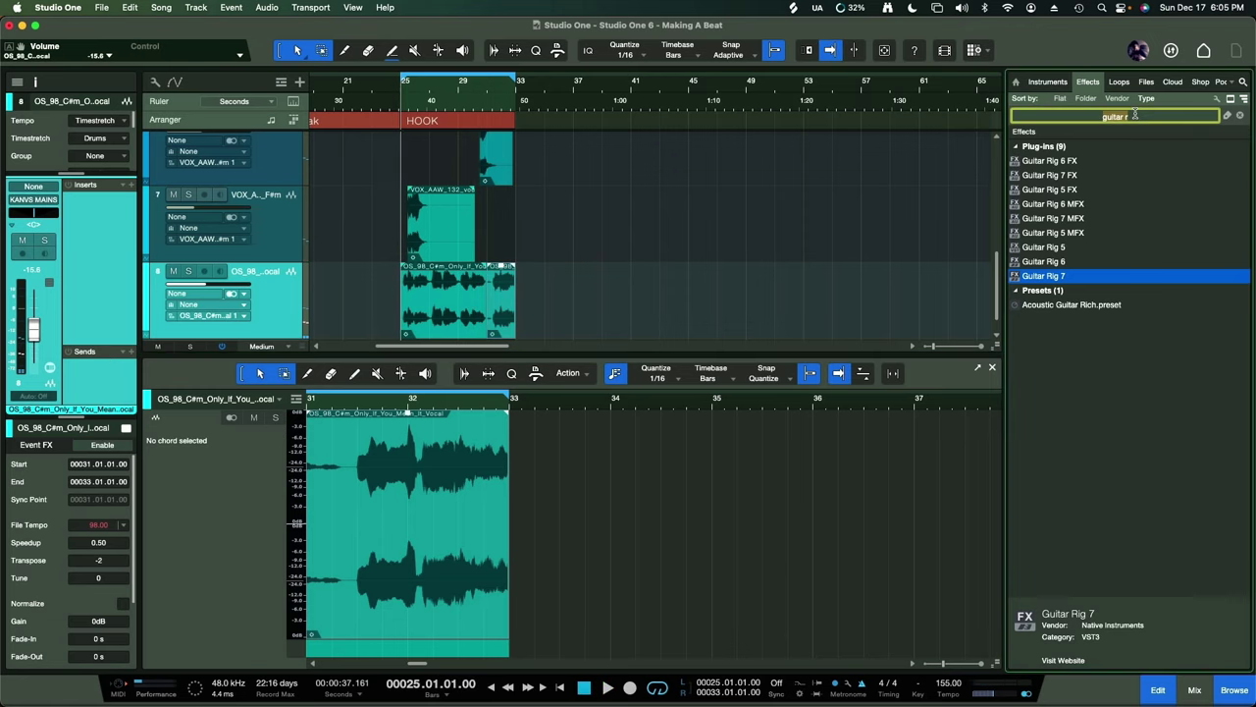
type("rua")
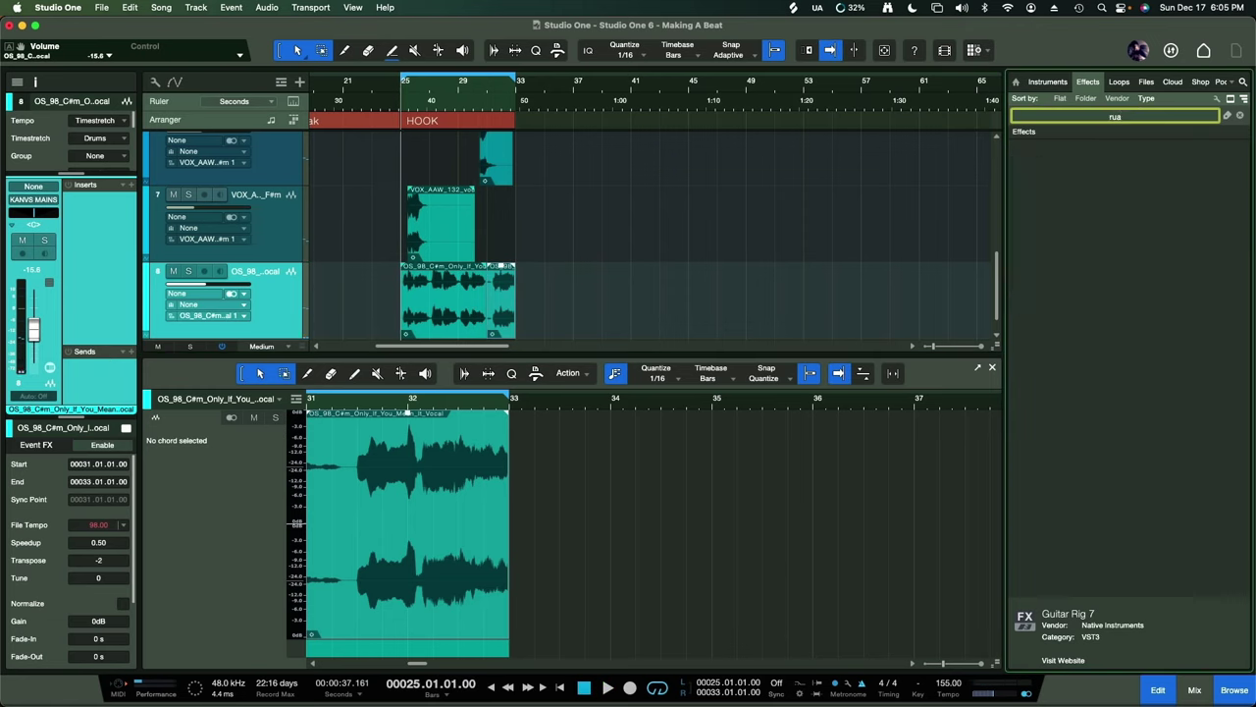
key("BackSpace")
key("BackSpace")
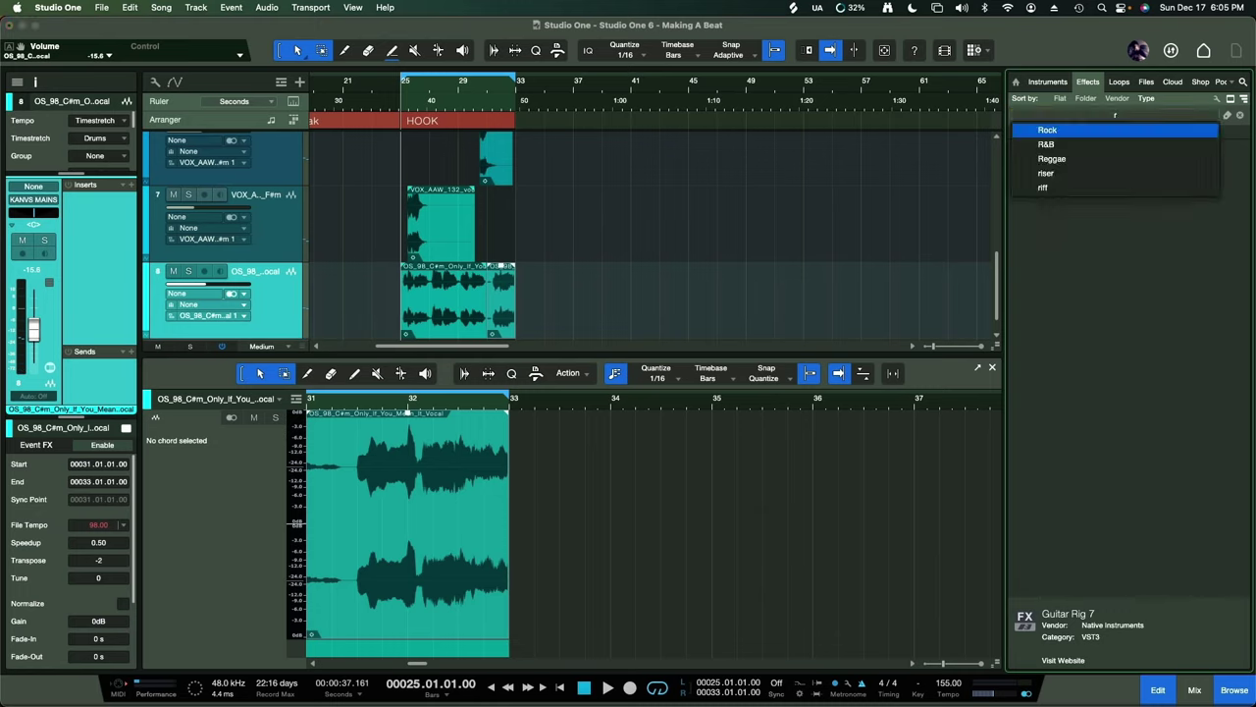
type("au")
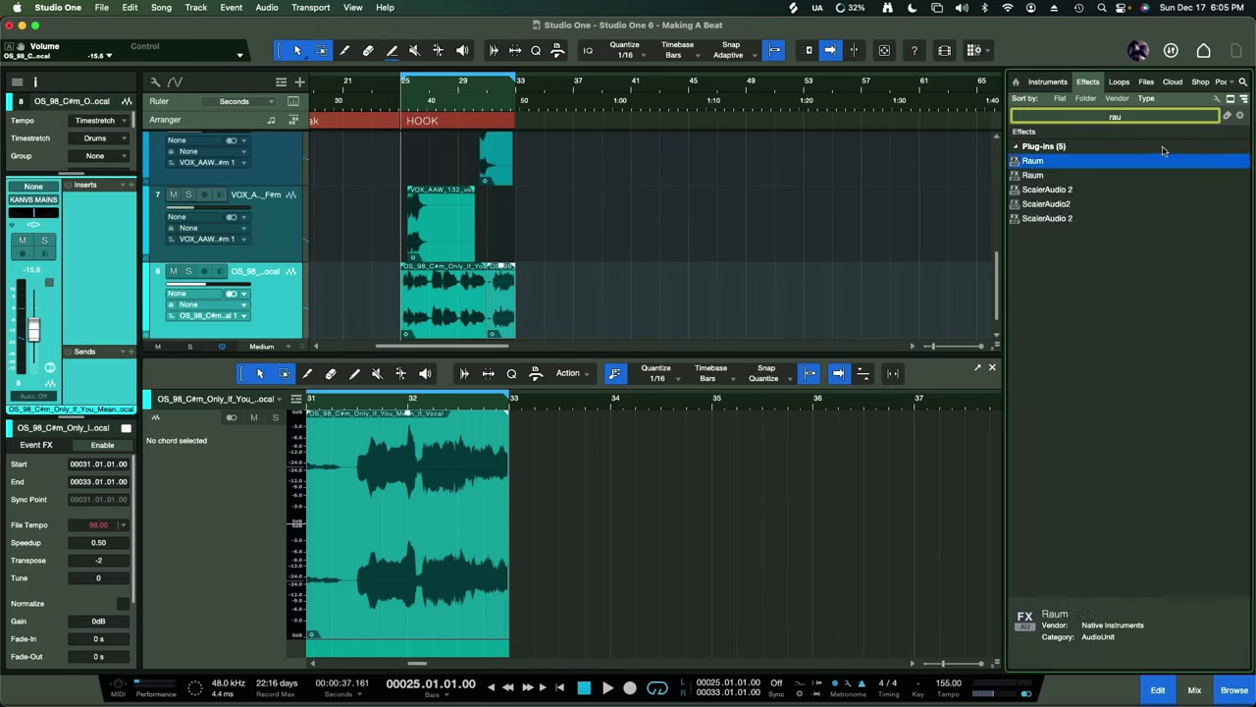
left_click(1032, 174)
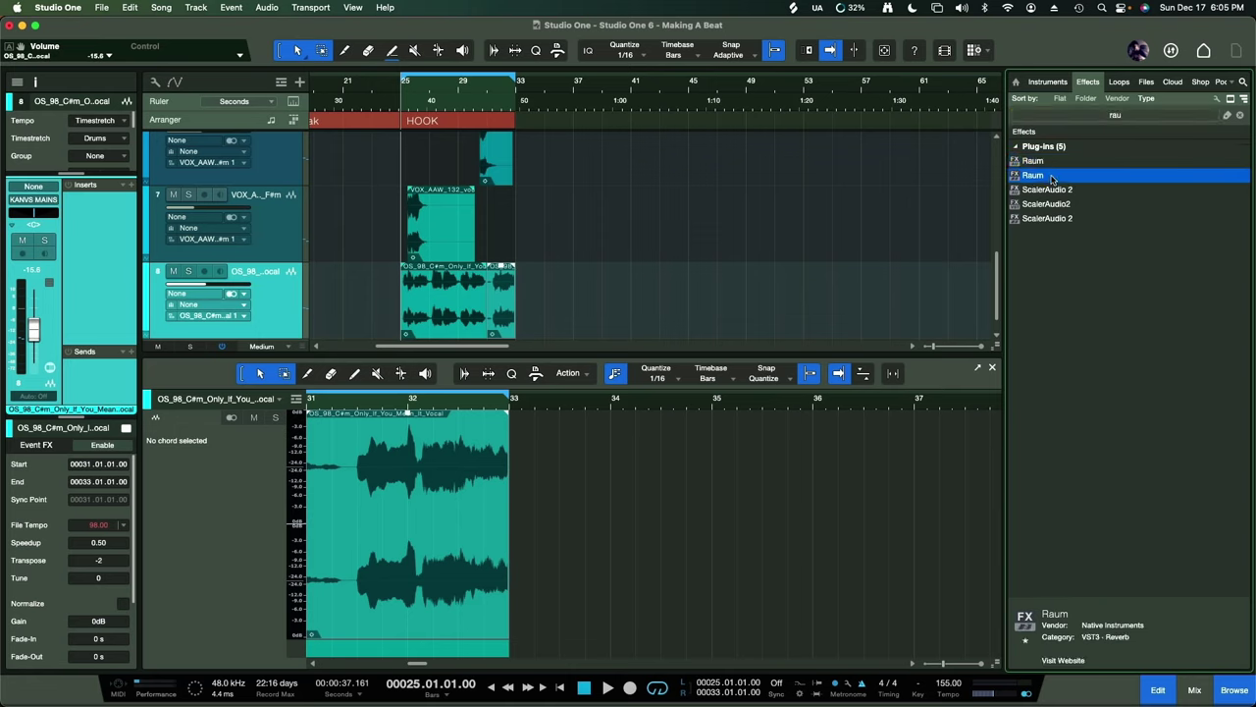
left_click_drag(1053, 178, 93, 382)
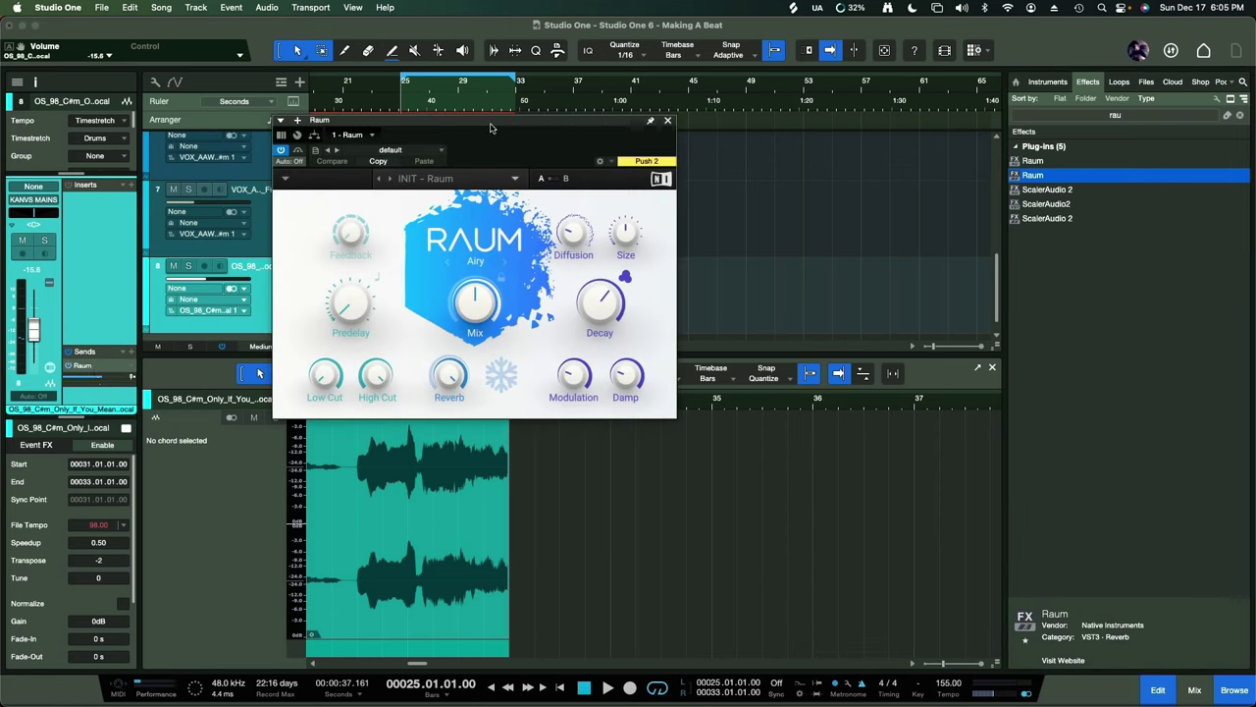
- Set the Raum reverb Mix to 57% and lower the vocal track to -20.3 dB
left_click_drag(492, 126, 883, 117)
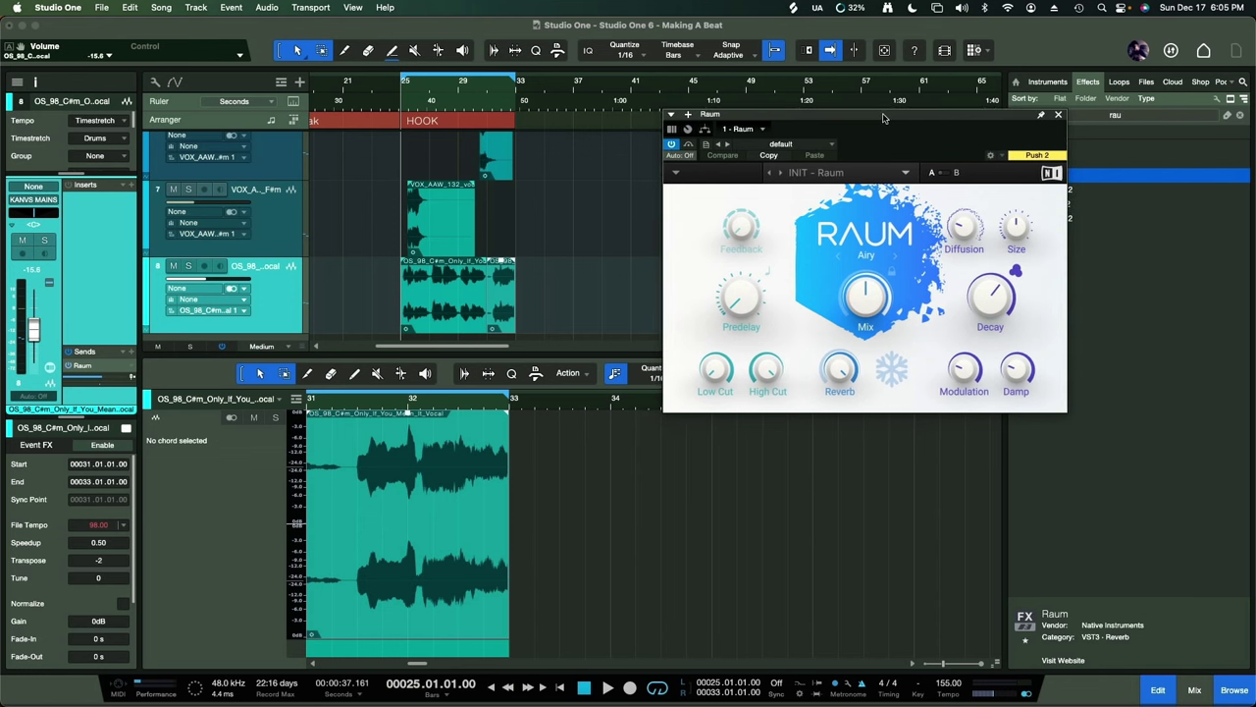
key("space")
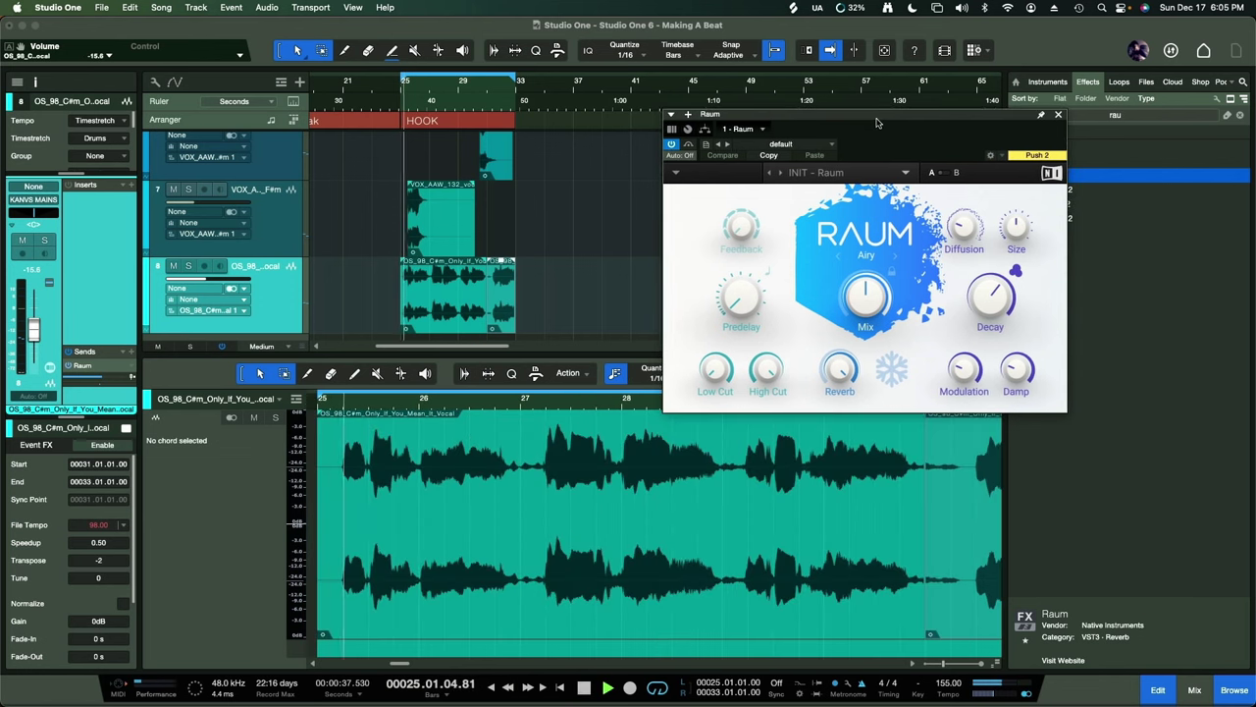
mouse_move(864, 309)
left_click_drag(864, 309, 865, 299)
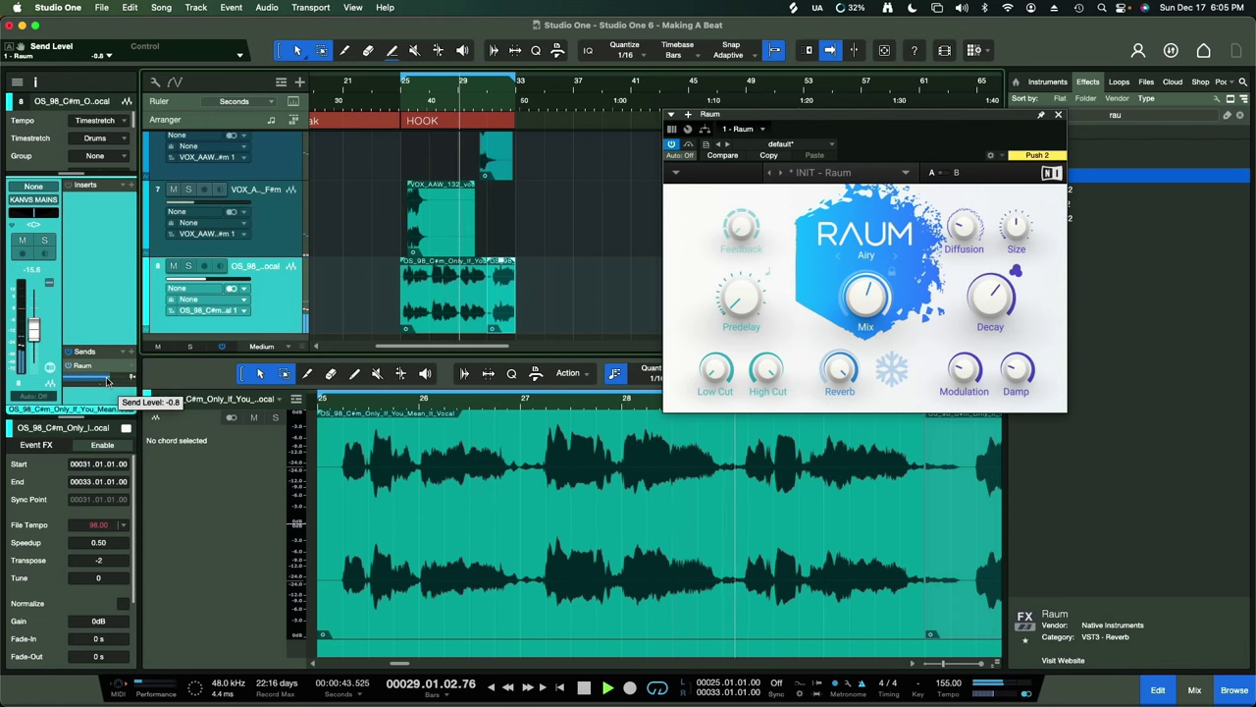
left_click_drag(35, 331, 34, 337)
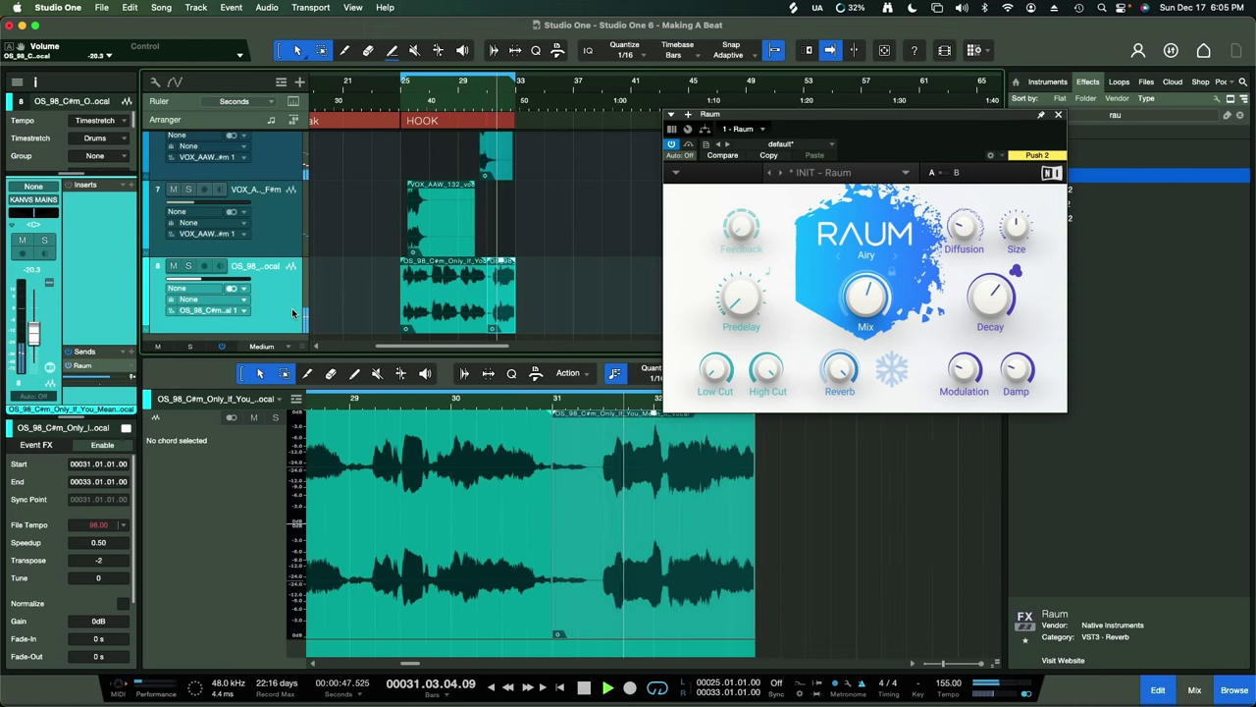
- Close the Raum reverb and insert a Pro EQ on the OS_98 vocal track
left_click(1060, 115)
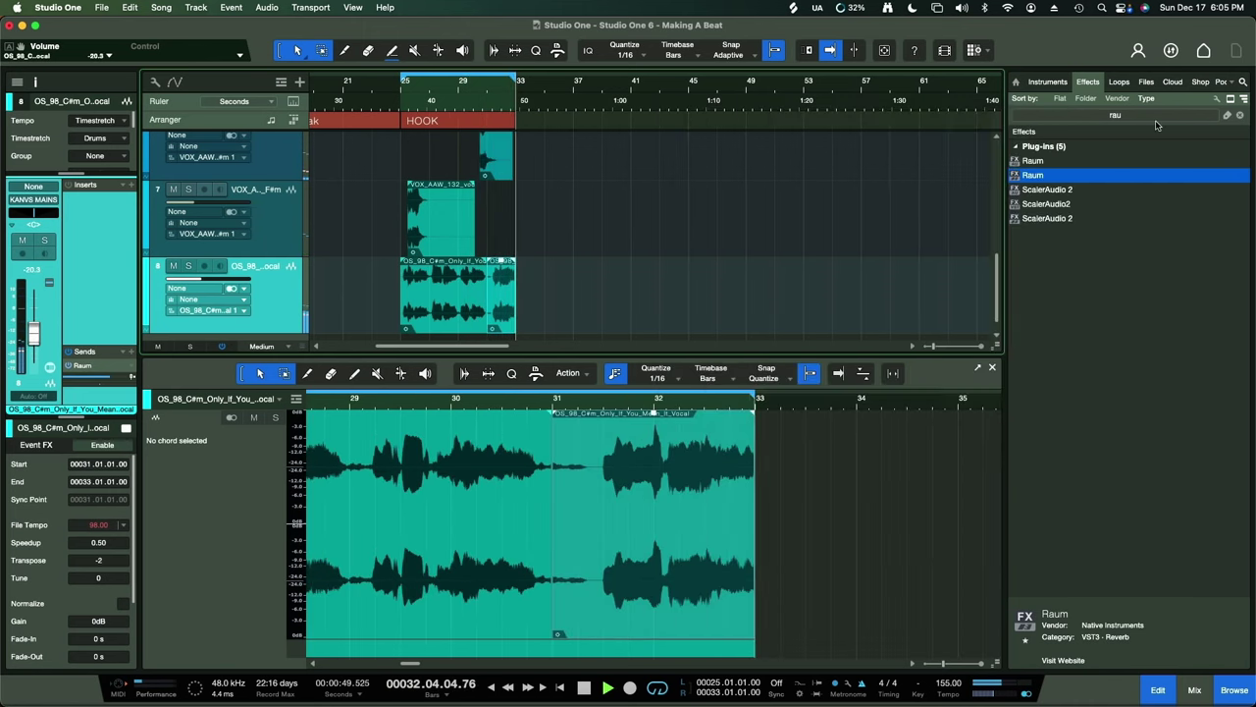
left_click(1116, 116)
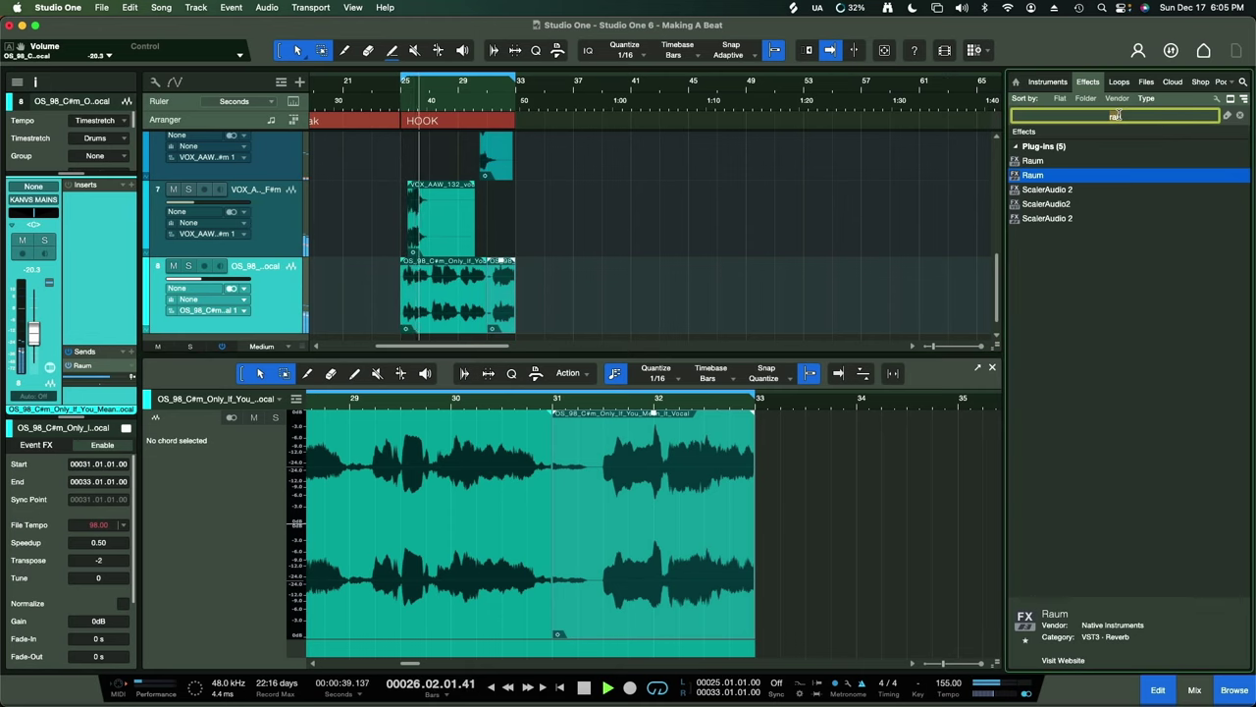
type("e")
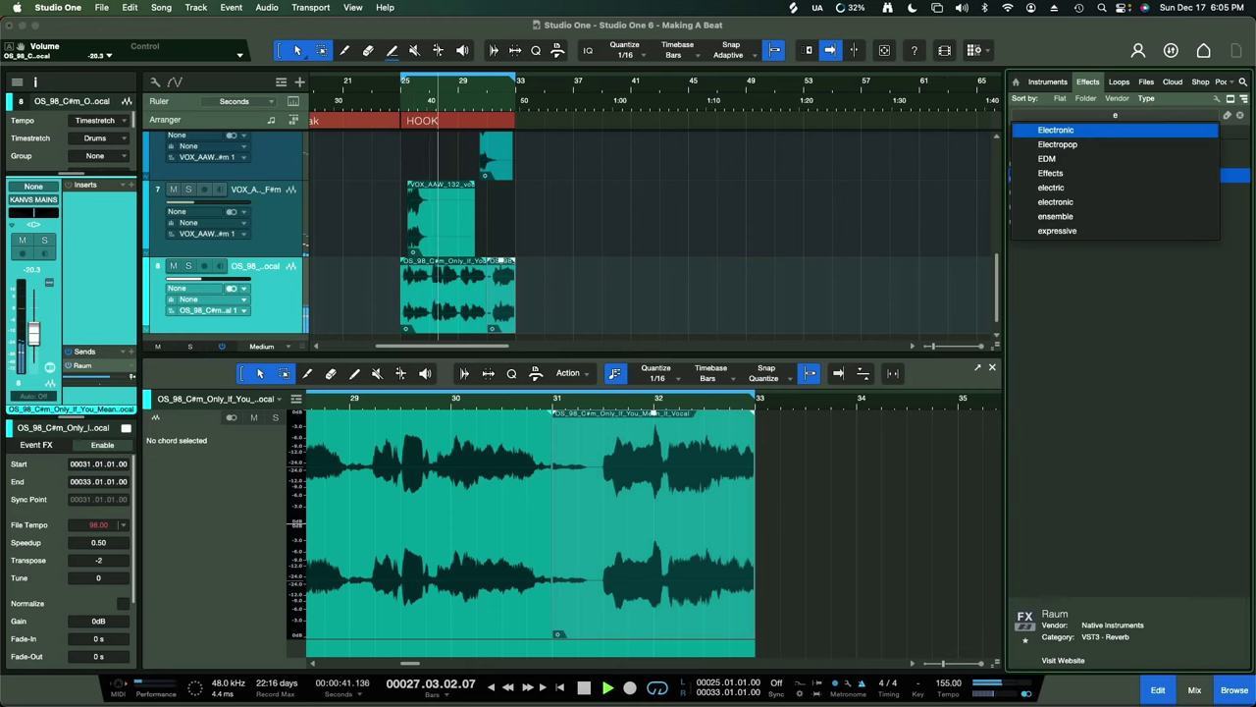
type("q")
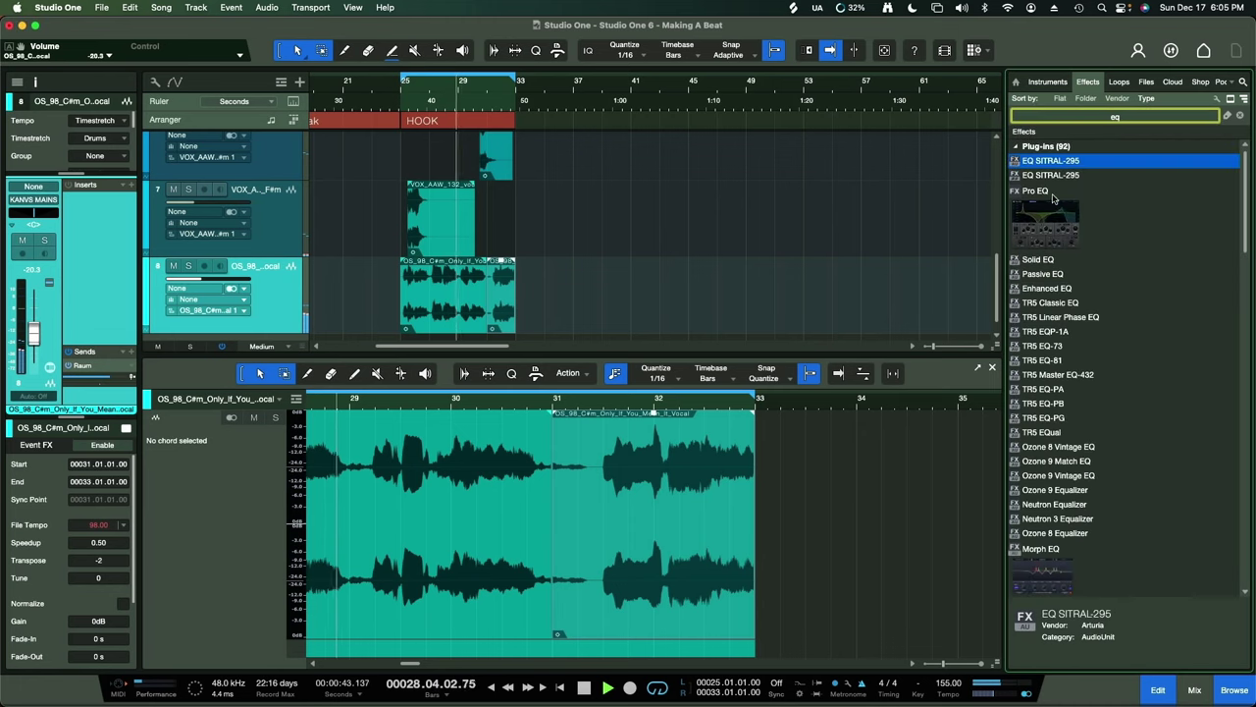
left_click_drag(1035, 190, 291, 294)
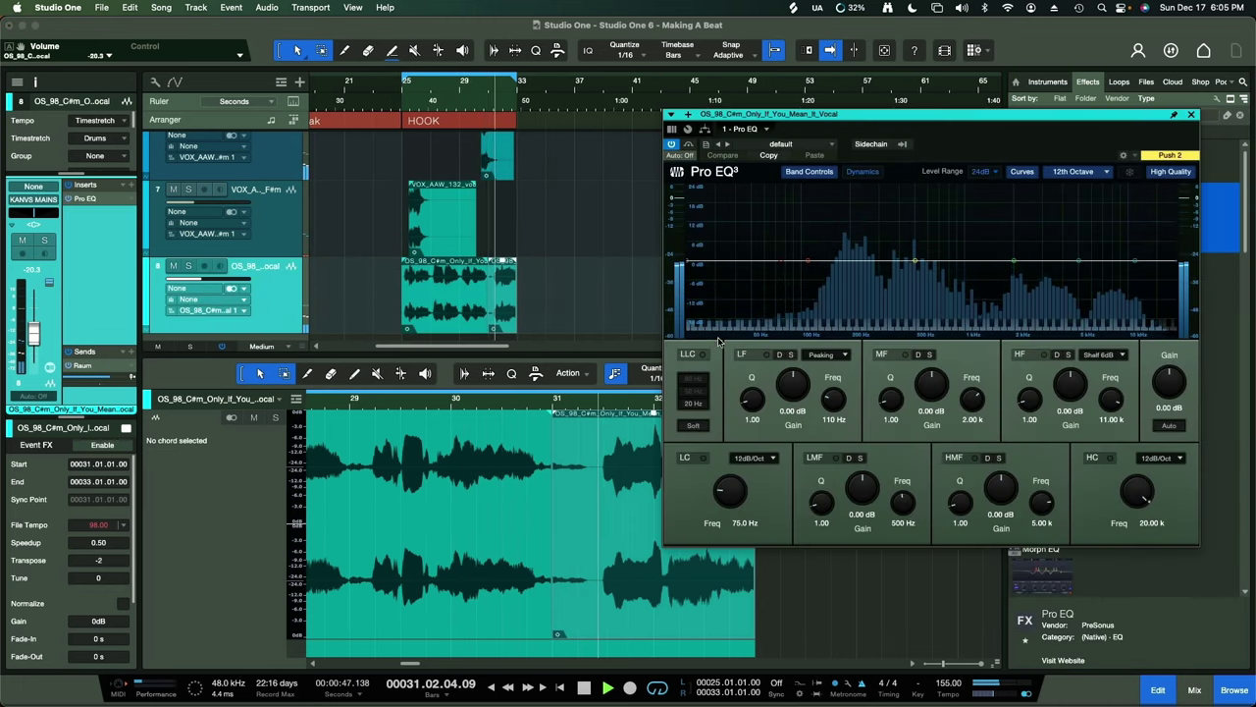
- Enable a 279 Hz low cut, dip 975 Hz and 10.4 kHz, and nudge the vocal fader up
left_click(703, 459)
left_click_drag(703, 459, 722, 458)
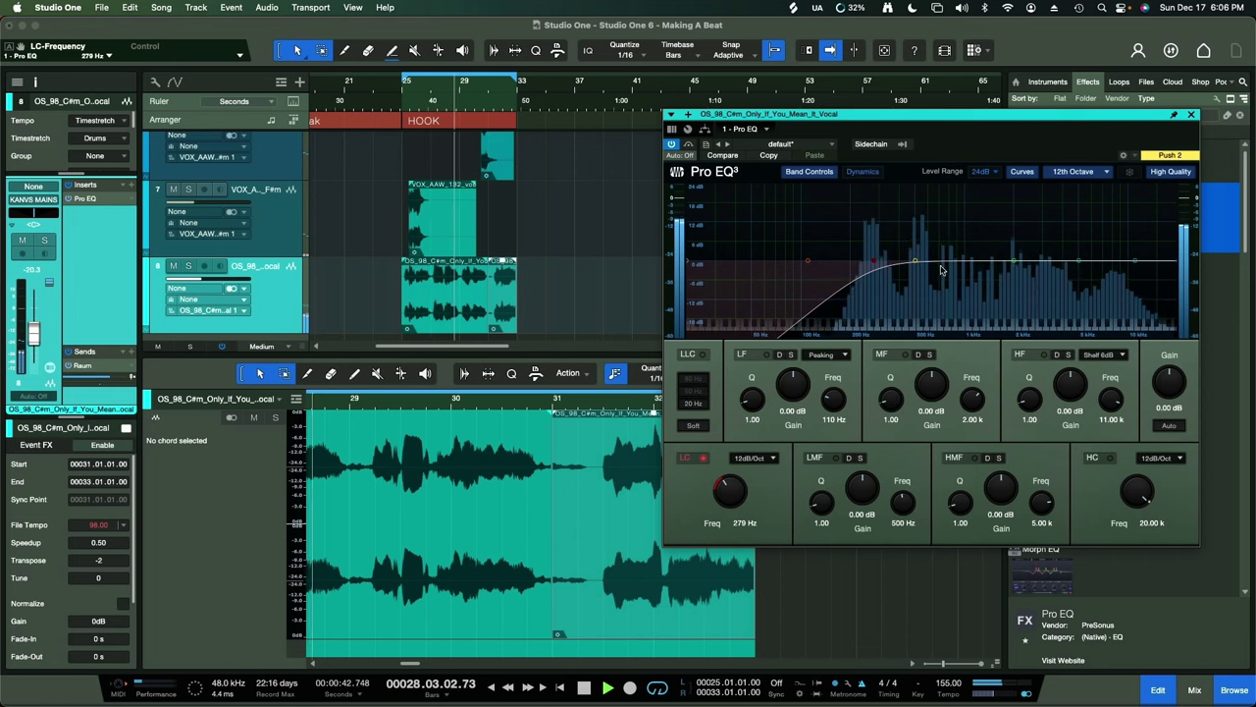
left_click_drag(1014, 261, 964, 269)
left_click_drag(1136, 262, 1130, 278)
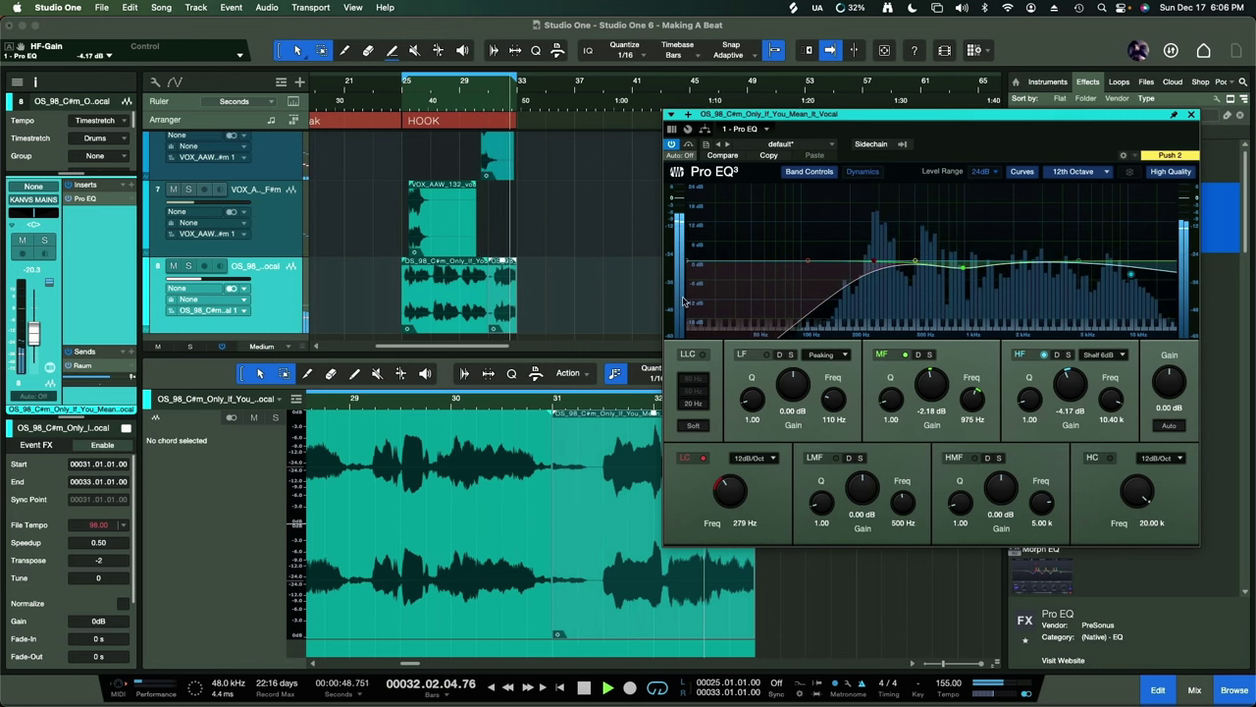
left_click_drag(38, 361, 36, 344)
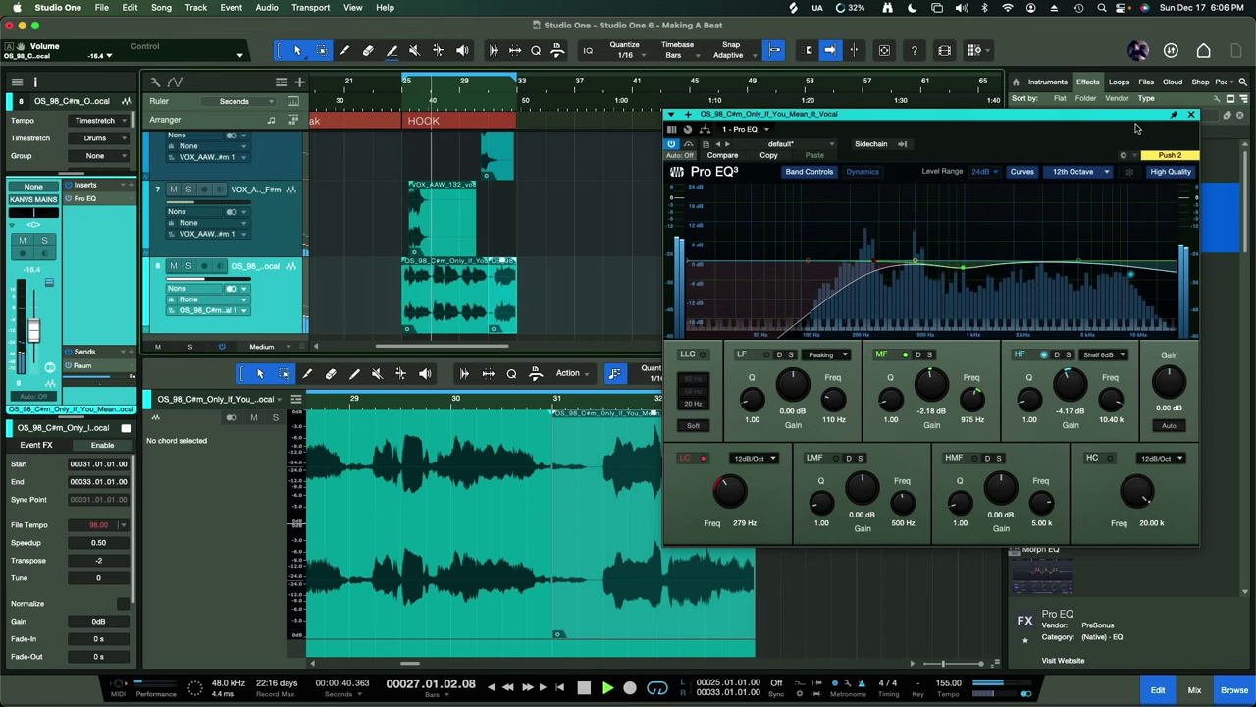
- Close the Pro EQ and insert a Compressor after it on the vocal track
left_click(1192, 116)
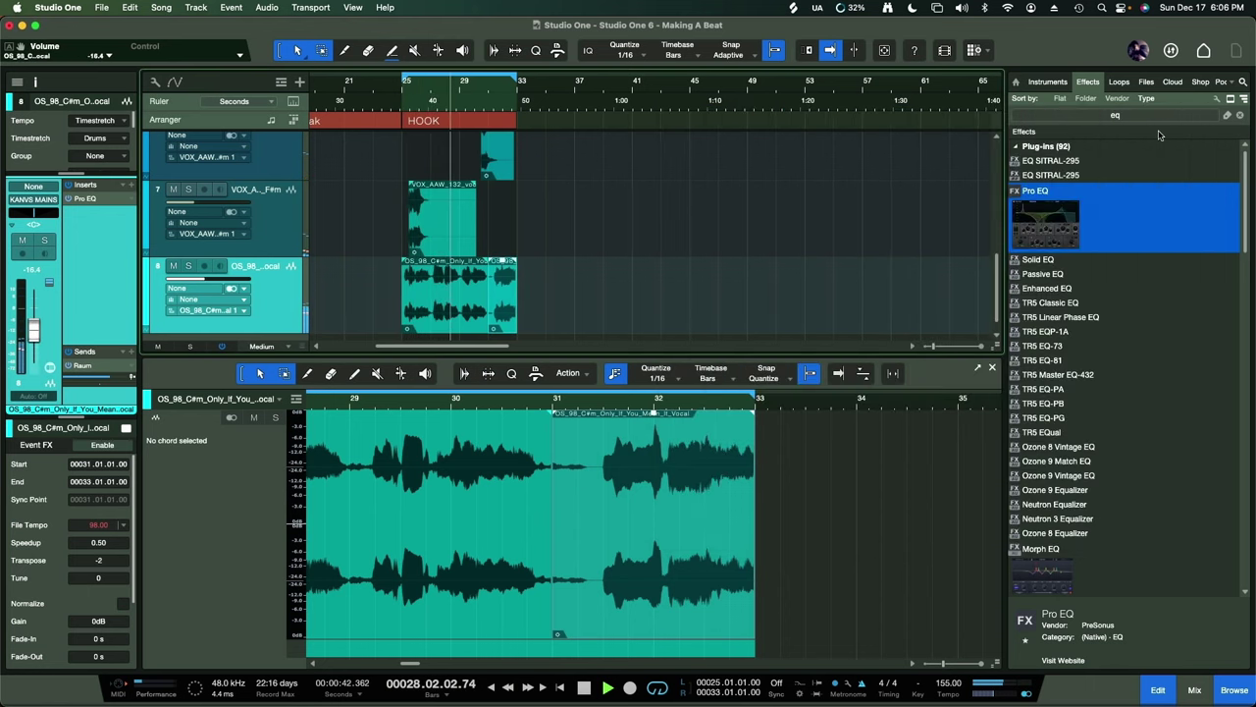
left_click(1093, 117)
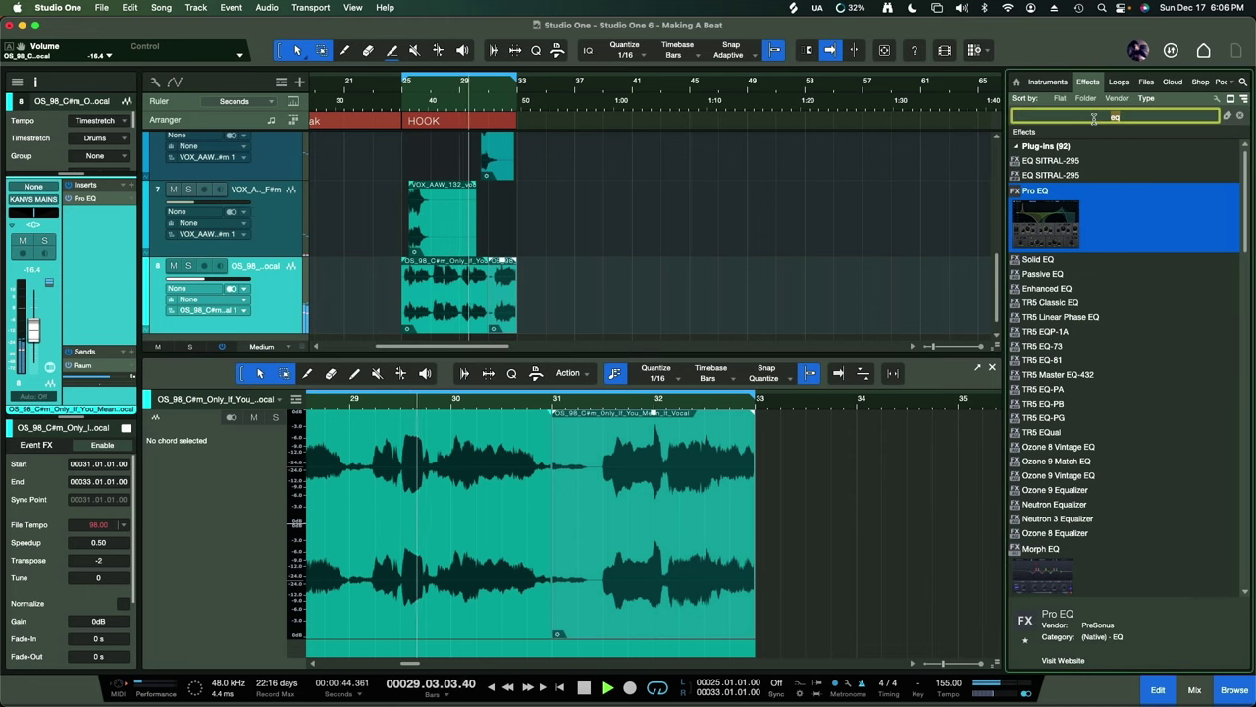
type("comp")
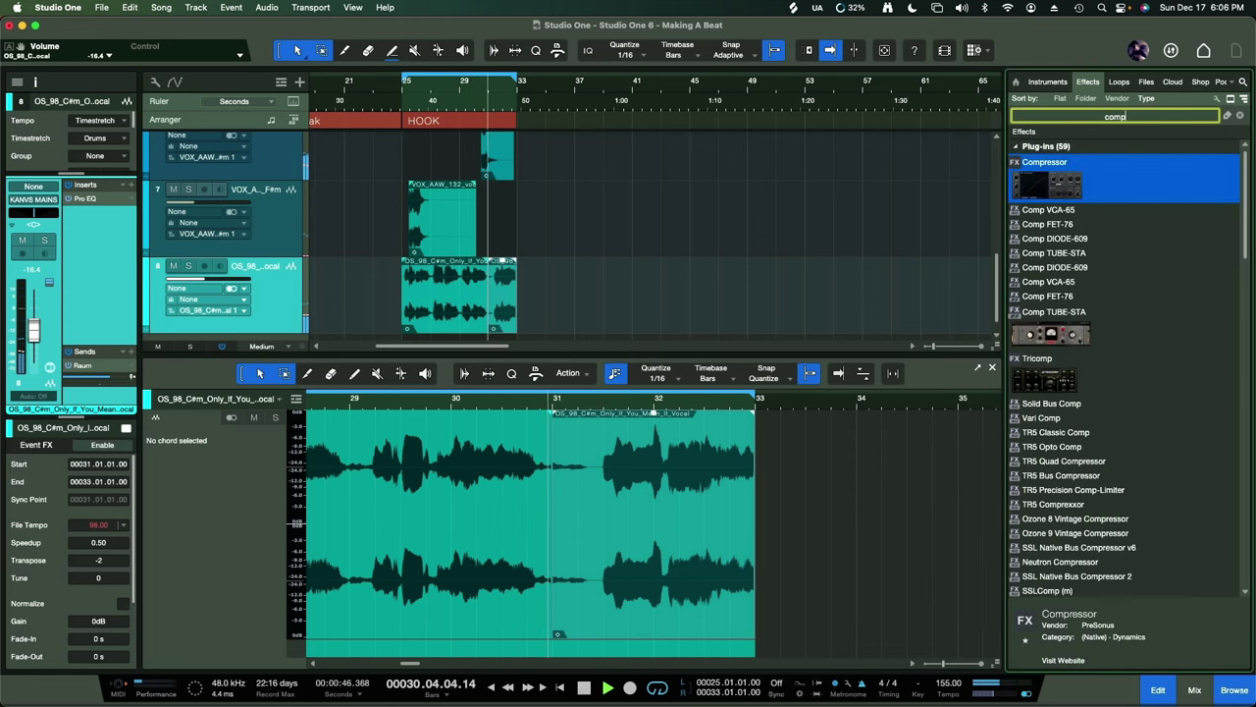
left_click_drag(1046, 164, 621, 285)
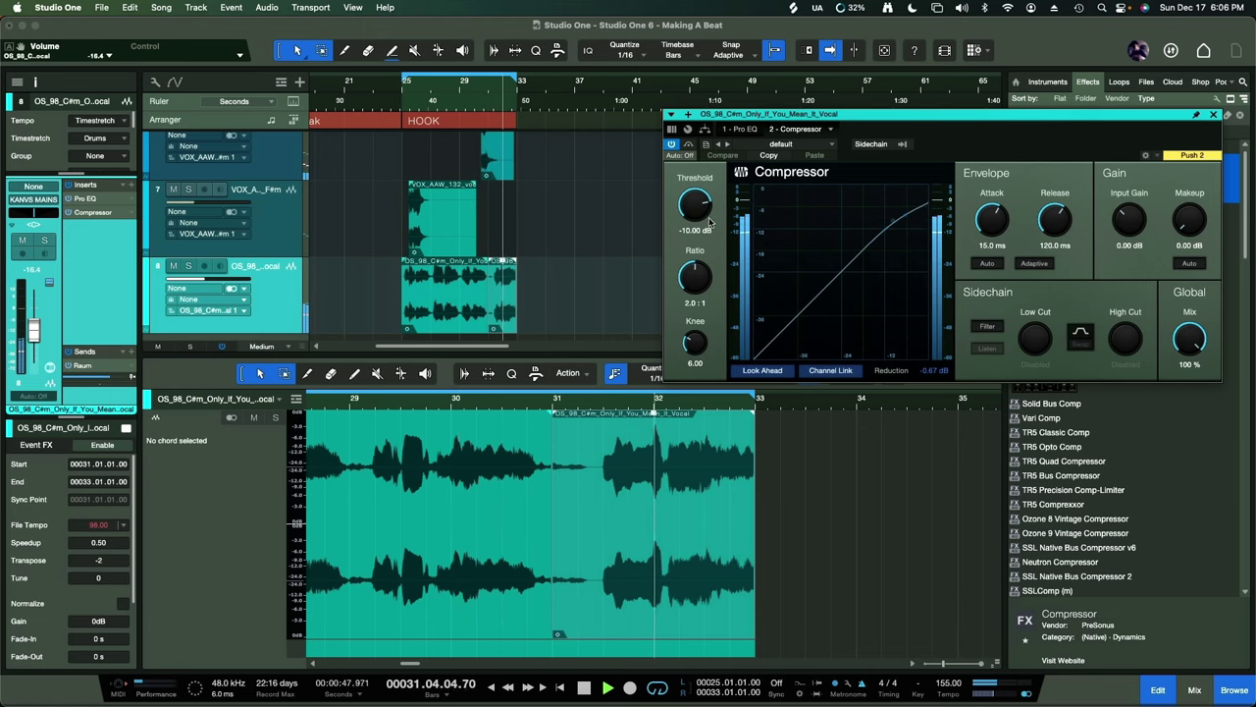
- Set compressor threshold -21.52 dB, ratio 3.6:1, makeup 2.40 dB; lower the vocal fader to -21.9
mouse_move(694, 204)
left_mouse_down()
mouse_move(704, 228)
mouse_move(692, 210)
left_mouse_up()
left_click_drag(694, 281, 688, 275)
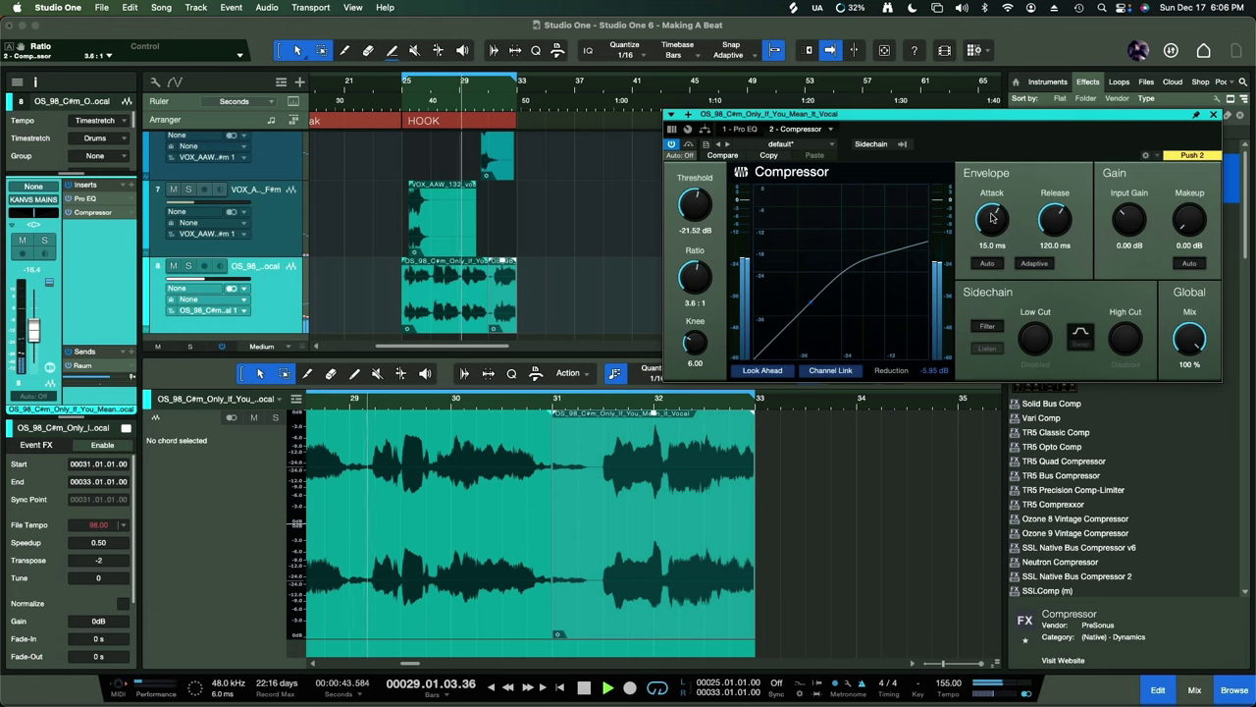
left_click_drag(992, 218, 988, 188)
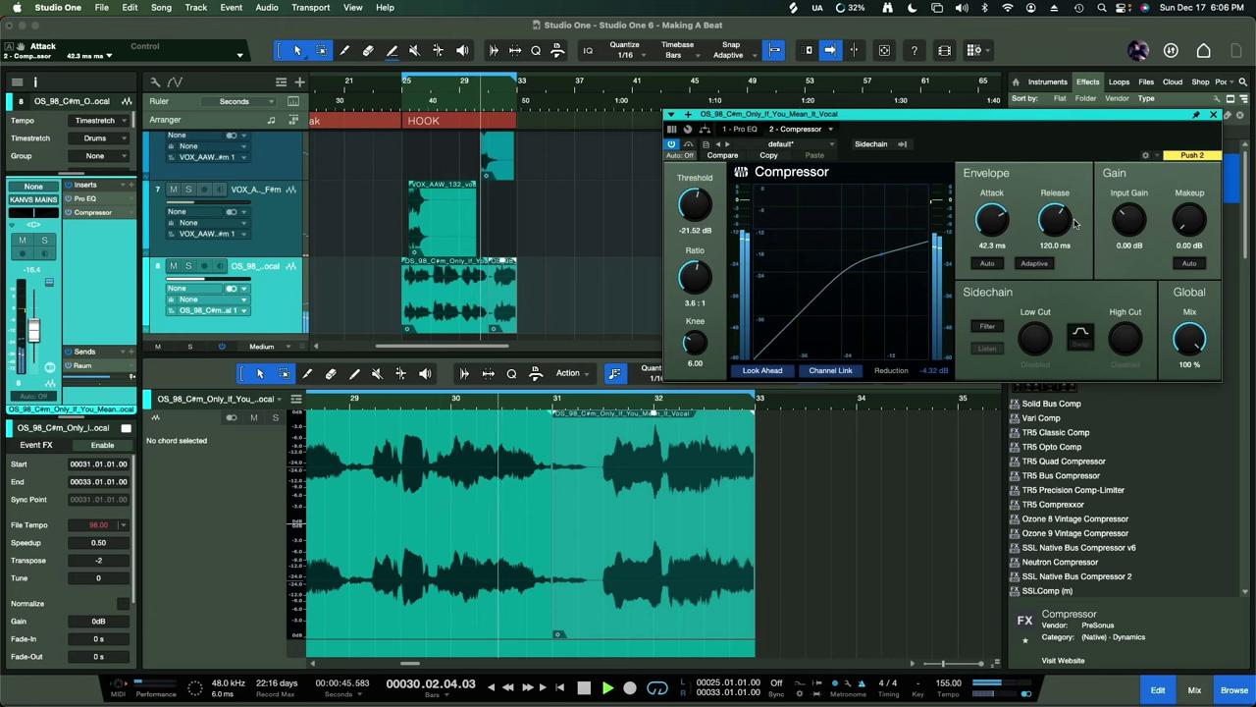
left_click_drag(1129, 221, 1132, 208)
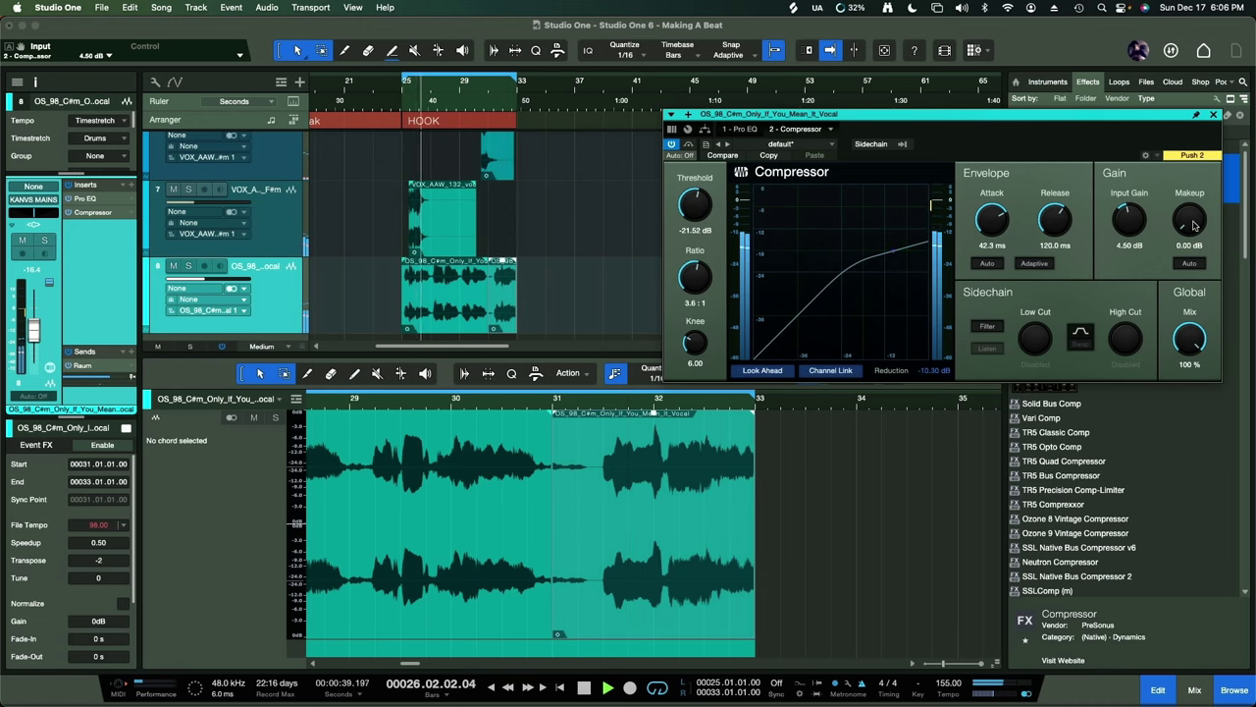
left_click_drag(1194, 229, 1191, 219)
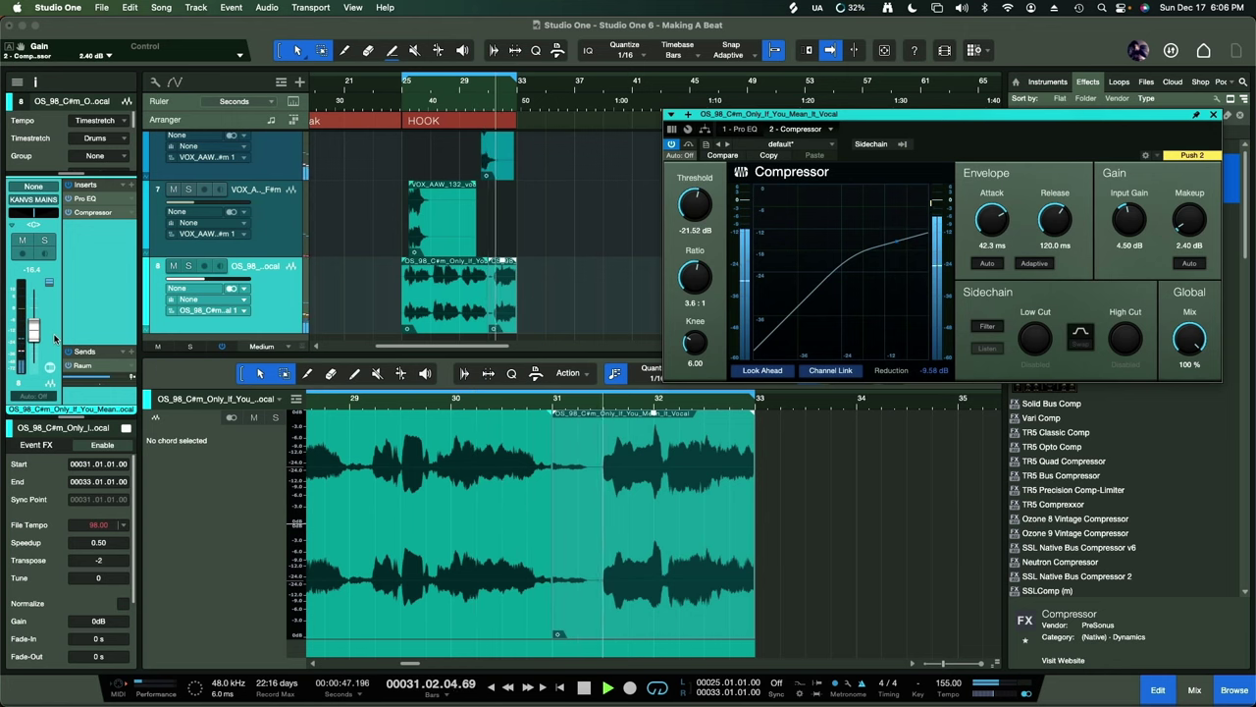
left_click_drag(34, 327, 34, 340)
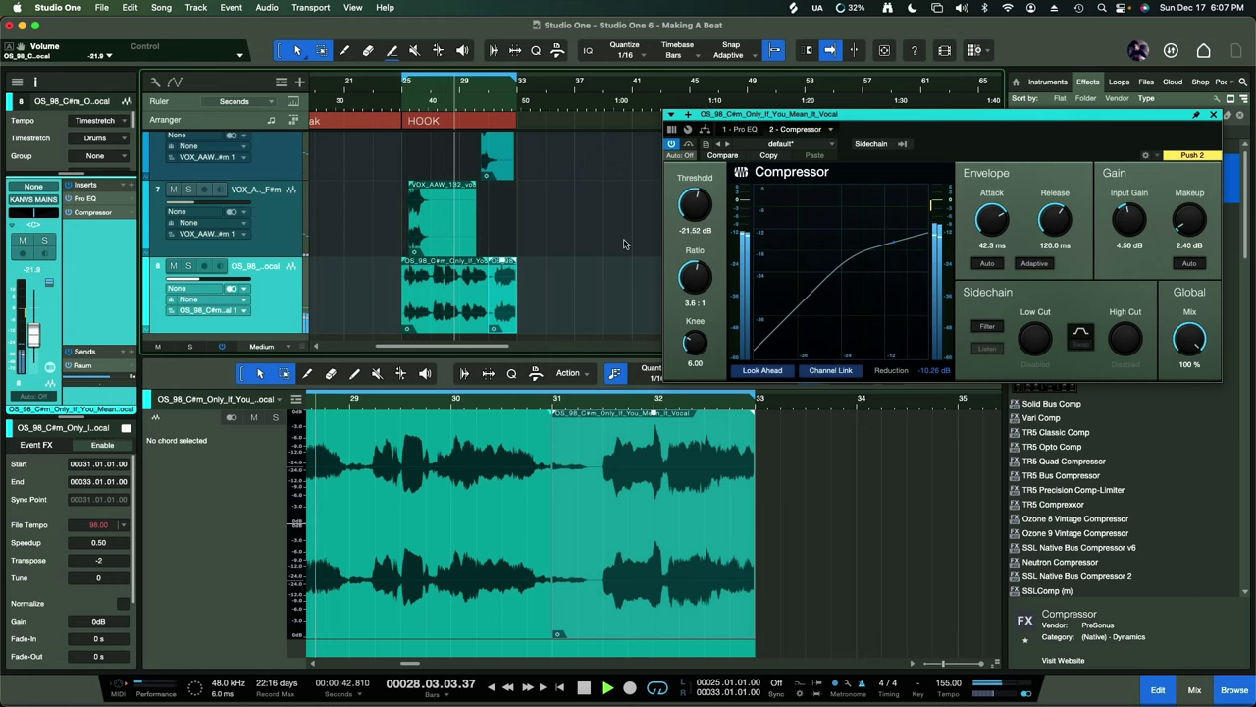
- Turn on the vocal Pro EQ's high cut with a 36dB/Oct slope
left_click(741, 129)
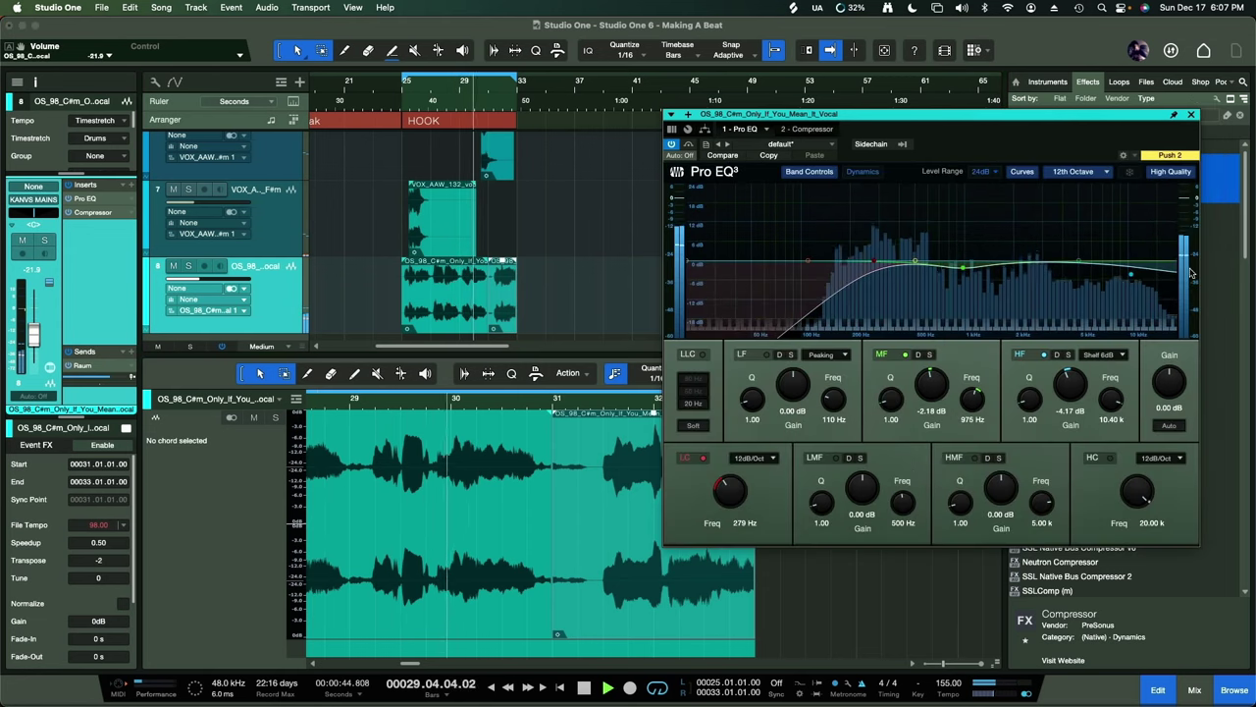
left_click_drag(1158, 484, 1136, 488)
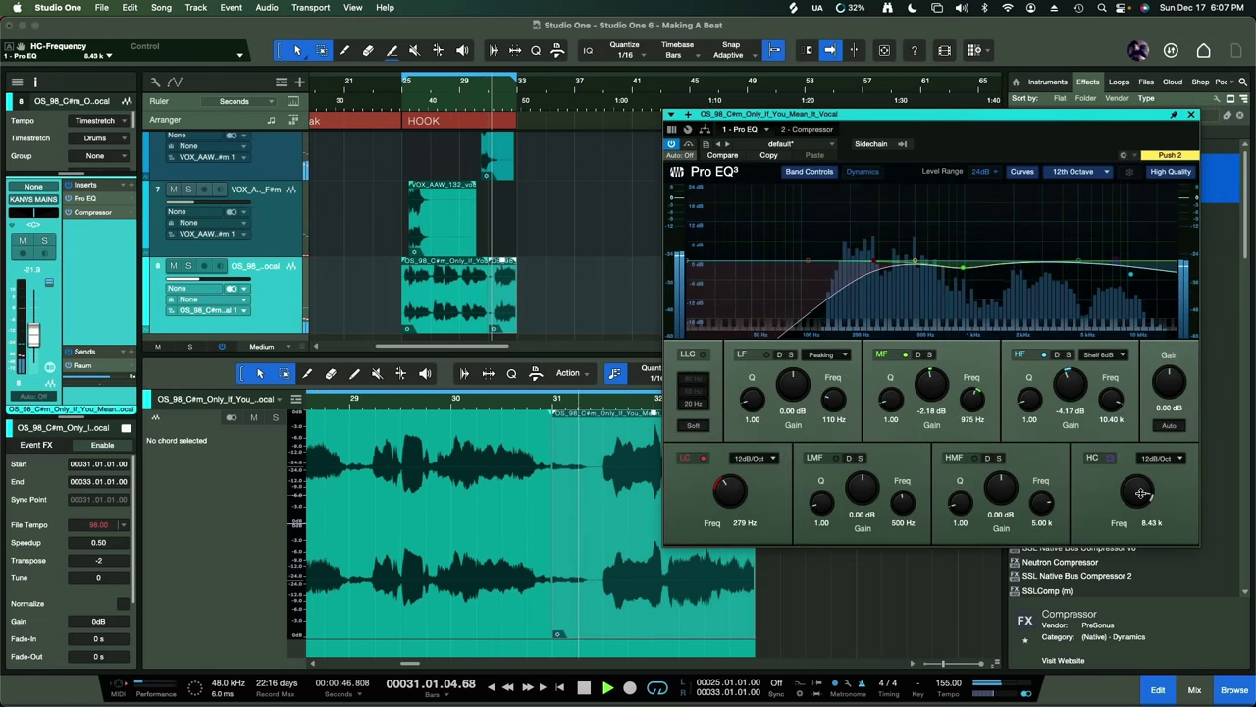
left_click(1157, 457)
left_click(1167, 517)
left_click_drag(1135, 503, 1135, 496)
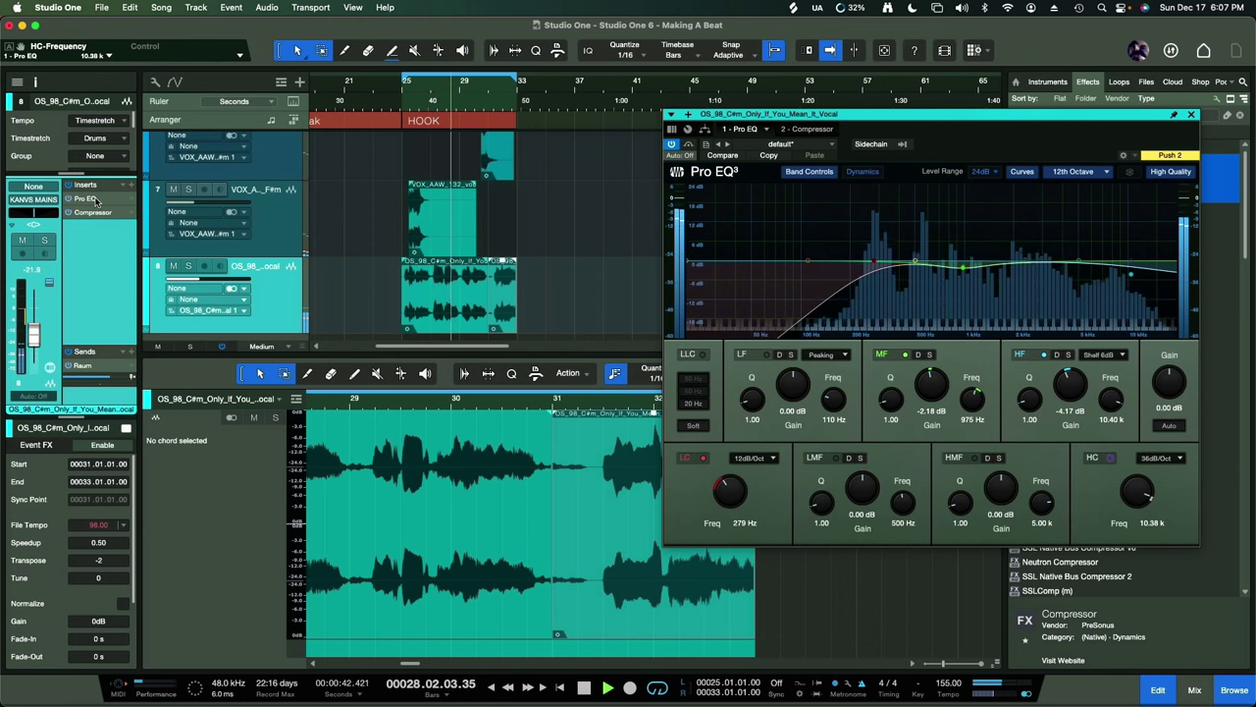
left_click(97, 202)
left_click(96, 201)
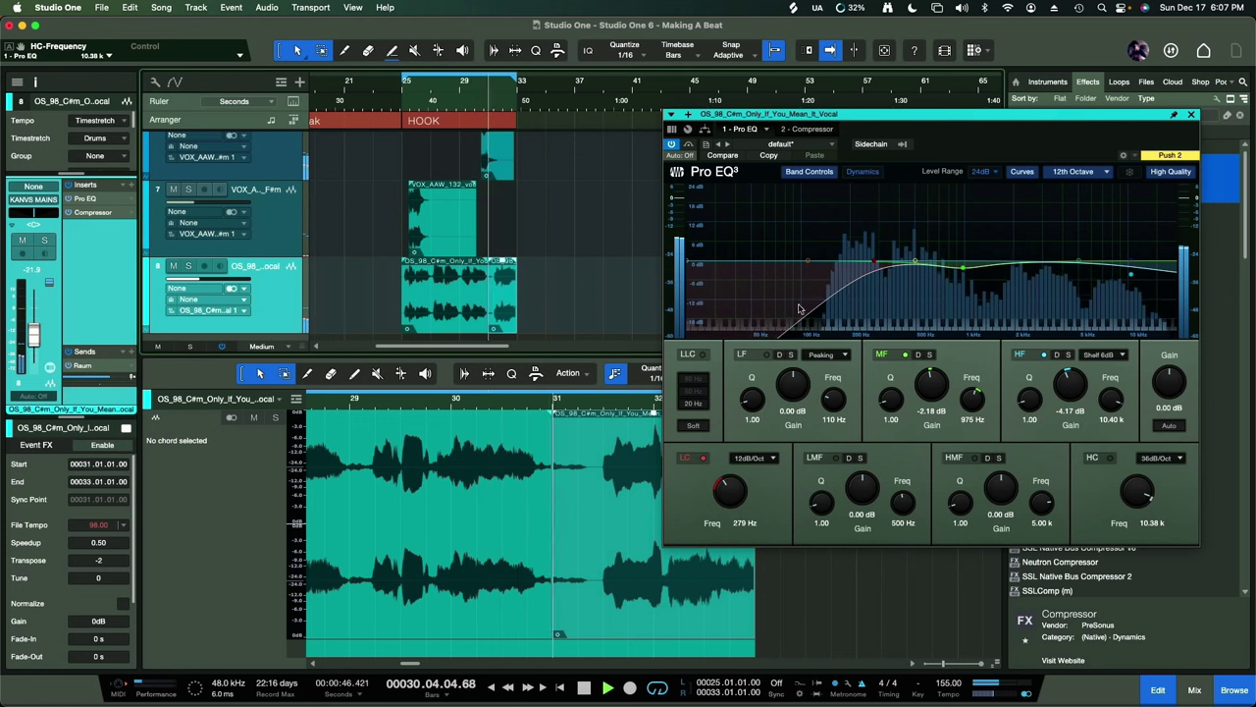
- Set high cut to 16.83 kHz, a -3.37 dB dip at 6.75 kHz, and 395 Hz low cut
left_click(1108, 458)
mouse_move(1139, 493)
left_mouse_down()
mouse_move(1145, 501)
mouse_move(1144, 489)
left_mouse_up()
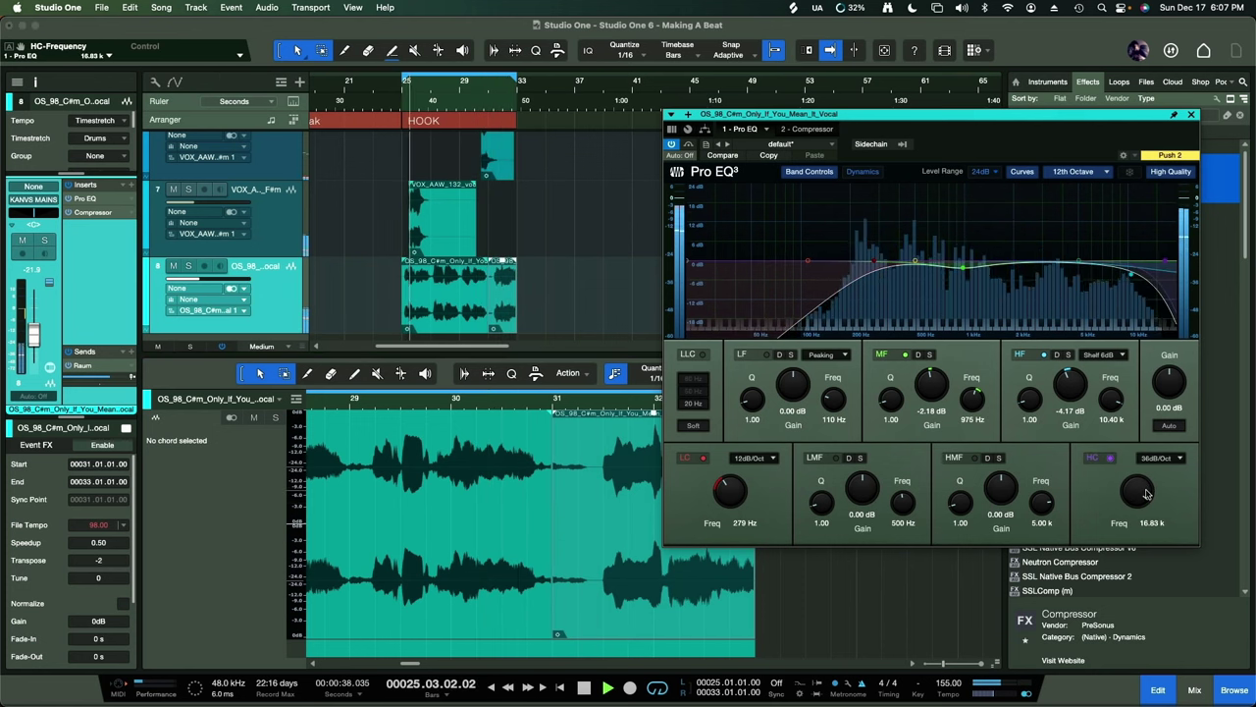
left_click_drag(1079, 274, 1101, 276)
left_click_drag(876, 266, 910, 266)
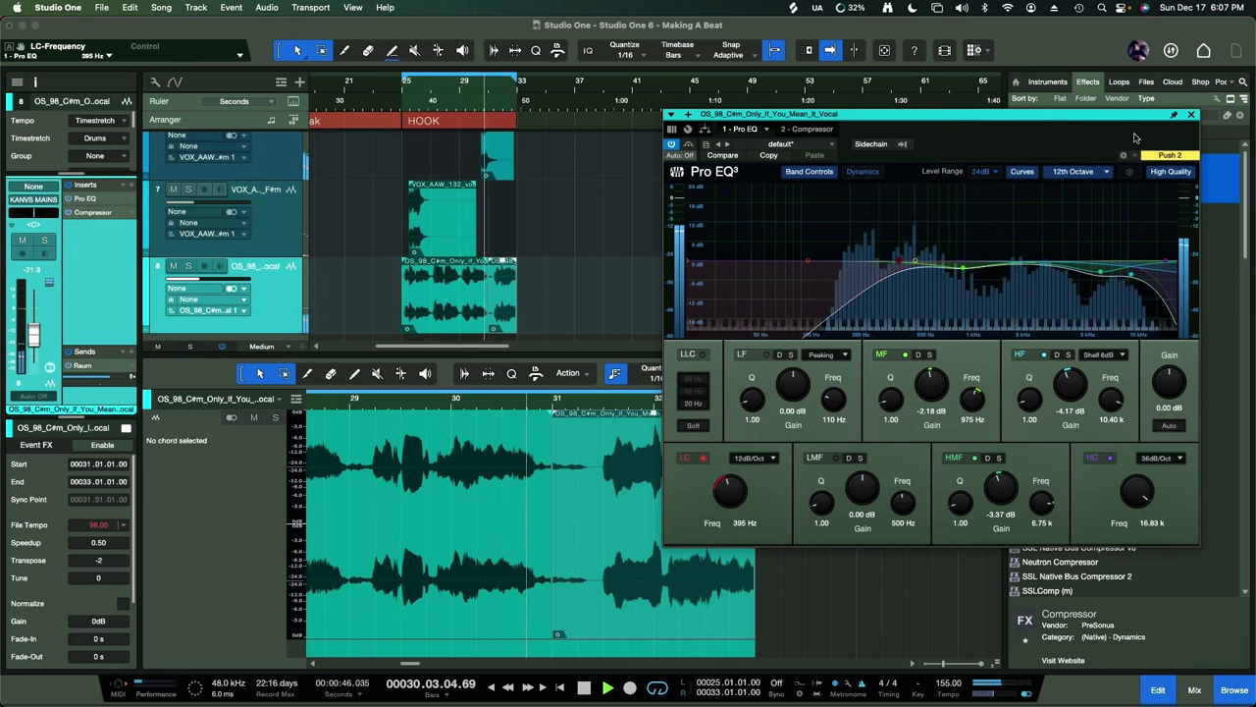
left_click(1191, 117)
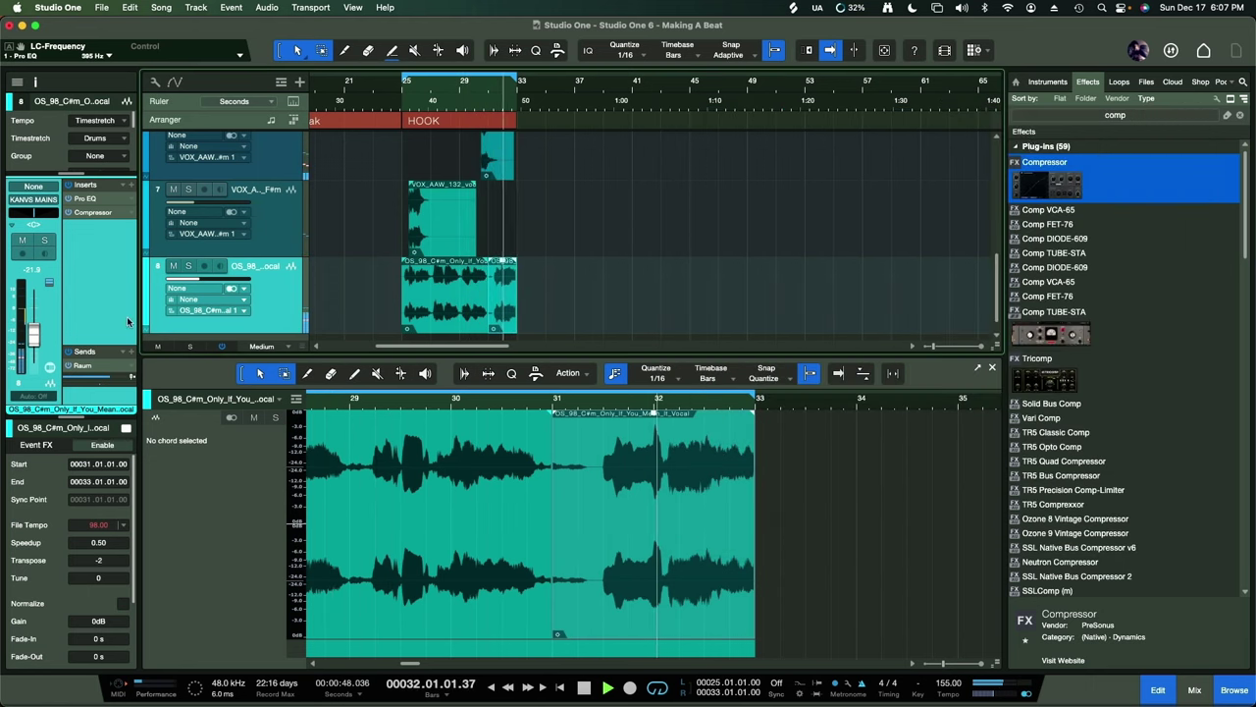
- Raise the OS_98 vocal to -18.7 dB and show the mixer below the arrangement with all tracks visible
left_click_drag(29, 335, 31, 334)
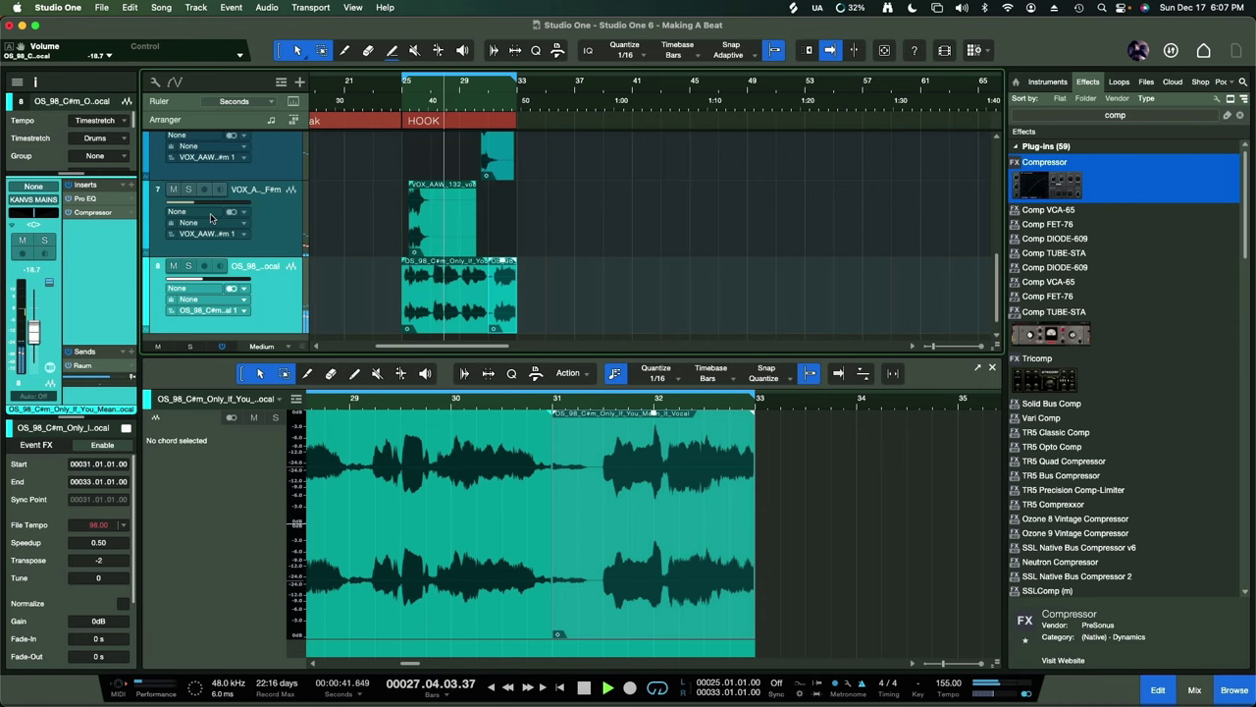
scroll(413, 240, "up", 5)
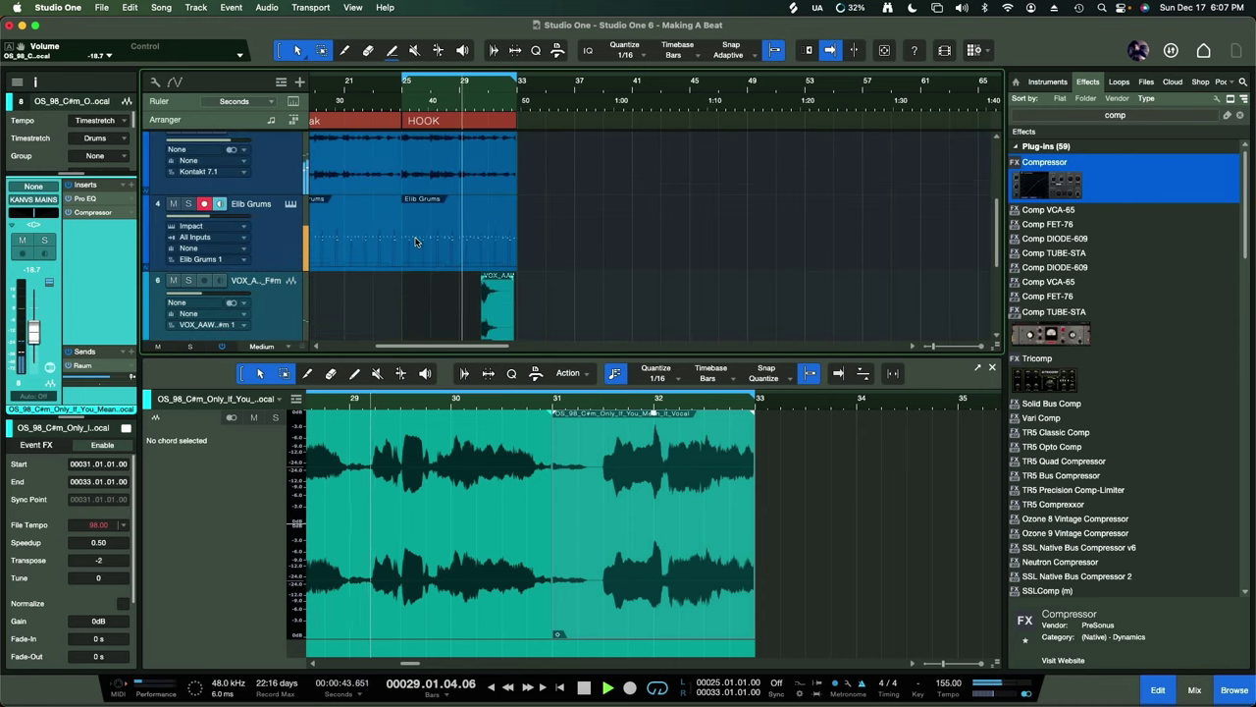
key("F3")
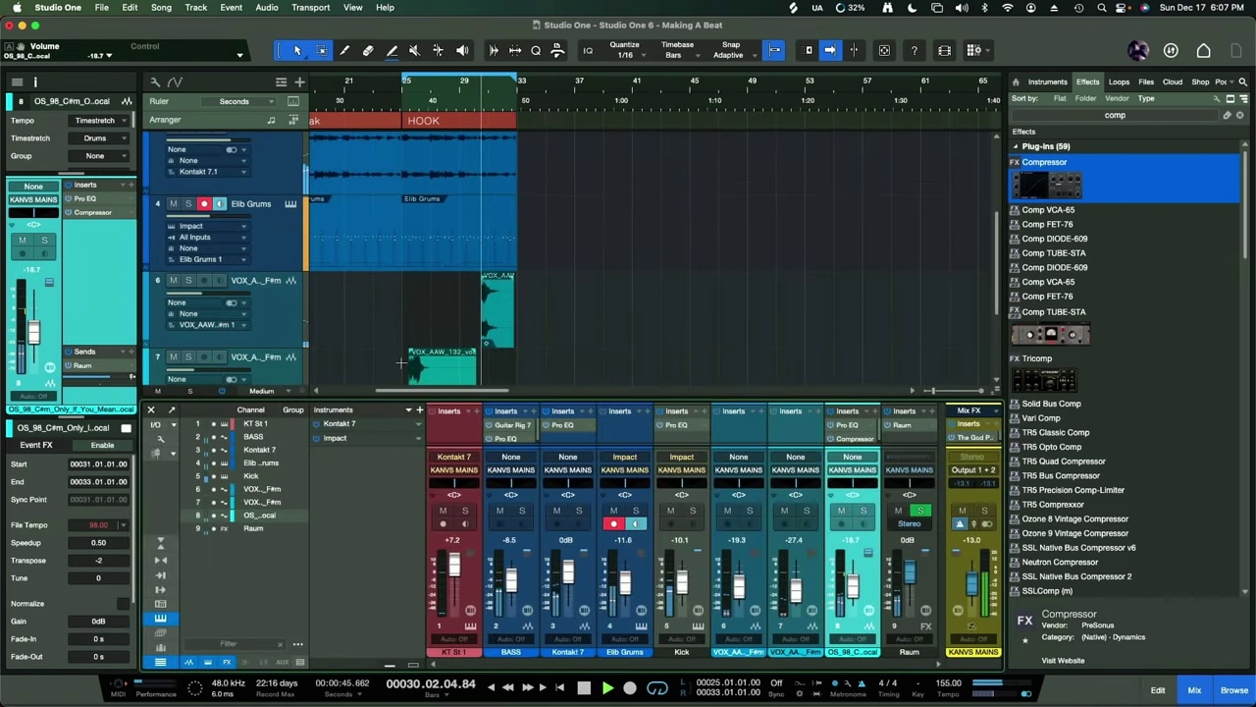
left_click_drag(365, 401, 365, 425)
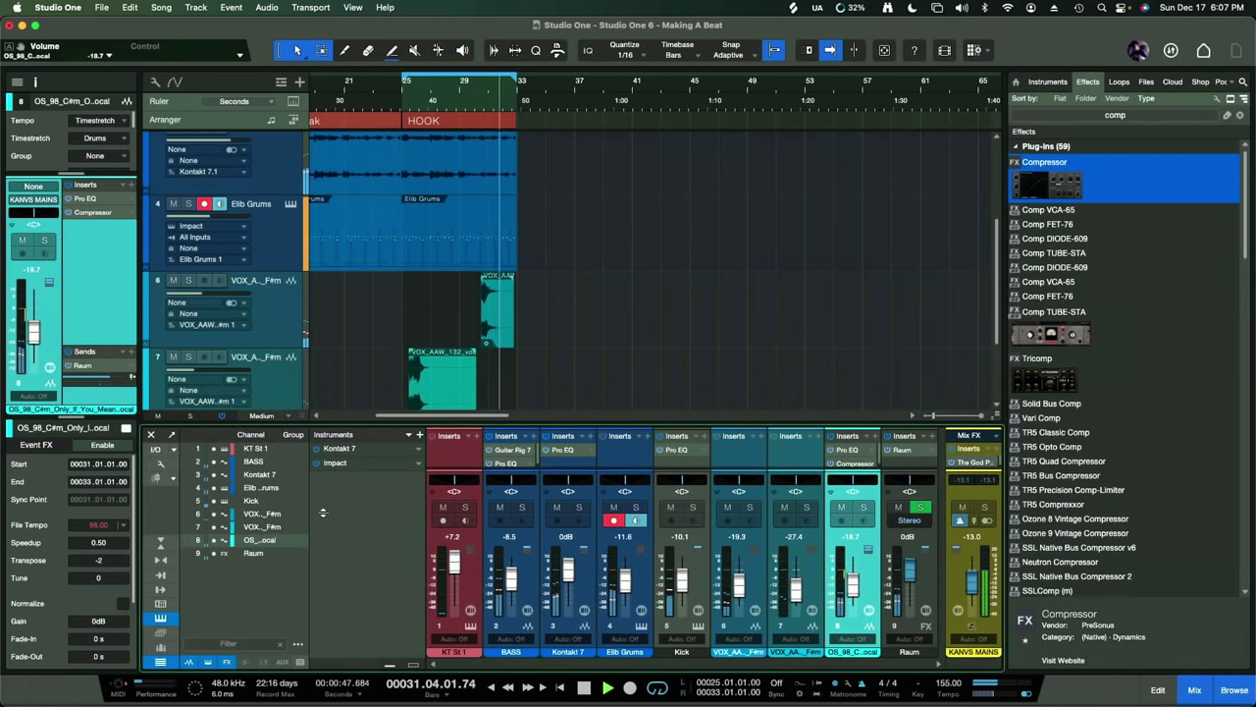
scroll(380, 350, "down", 3)
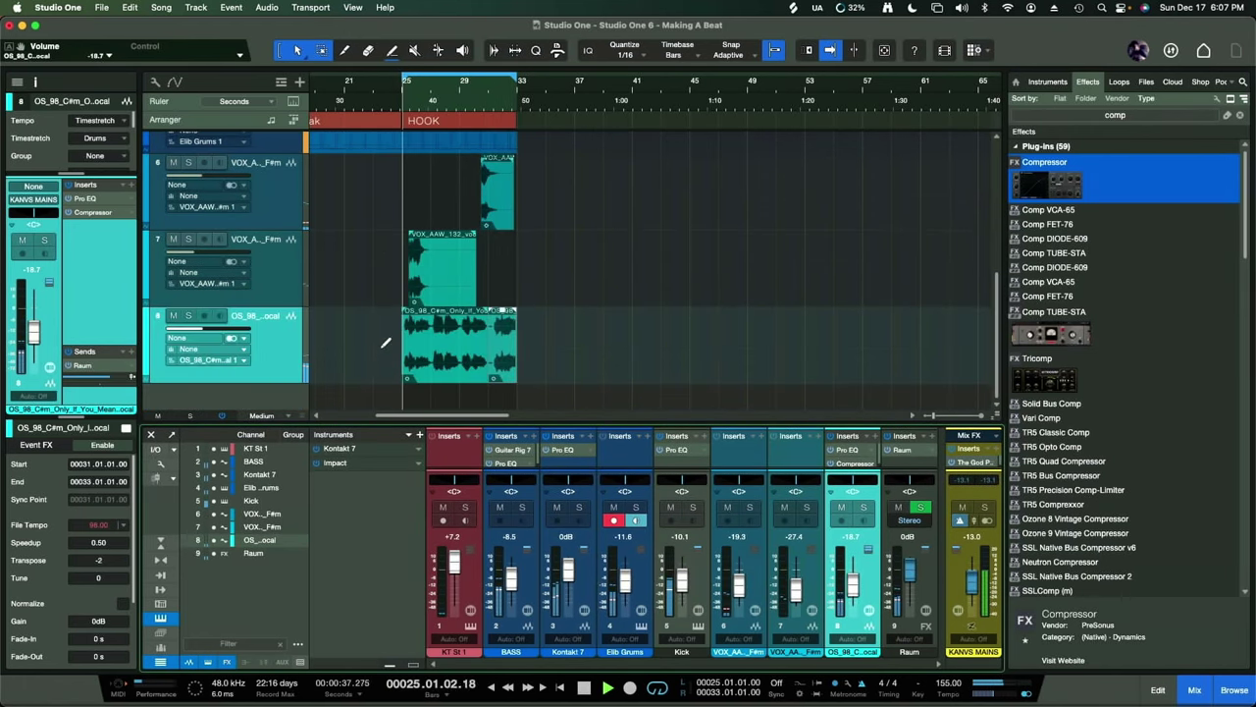
scroll(385, 341, "down", 2)
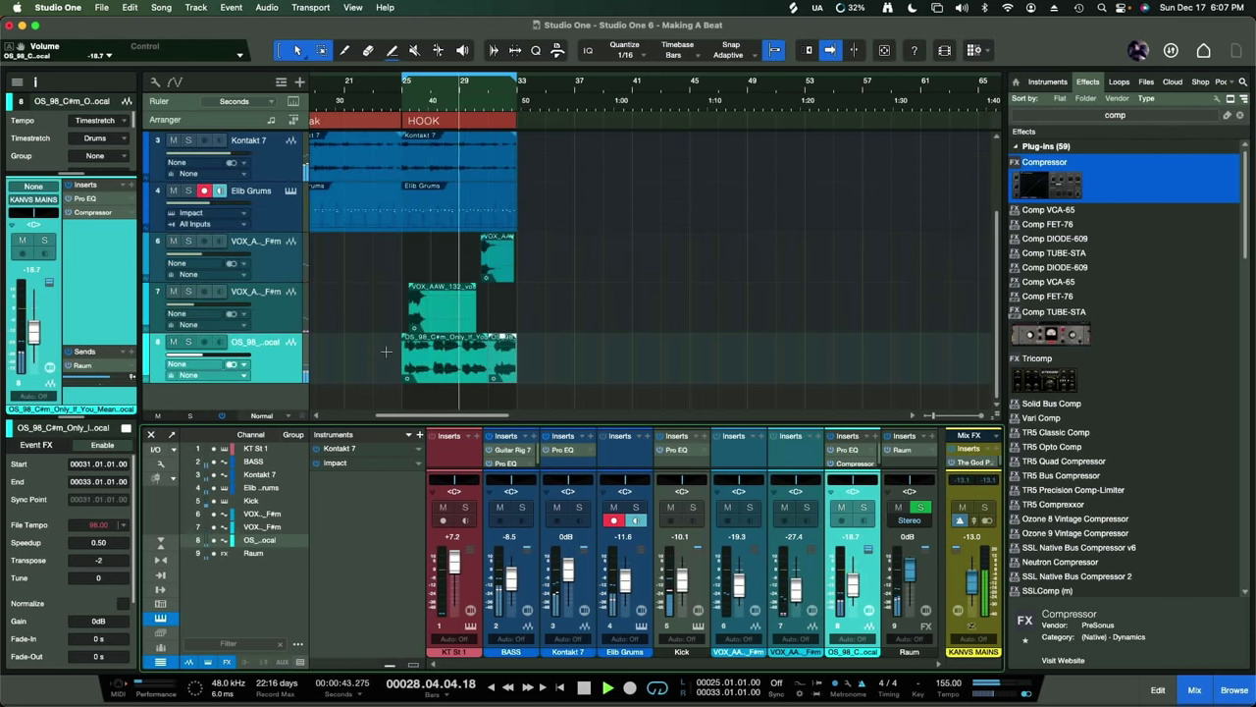
scroll(388, 352, "down", 1)
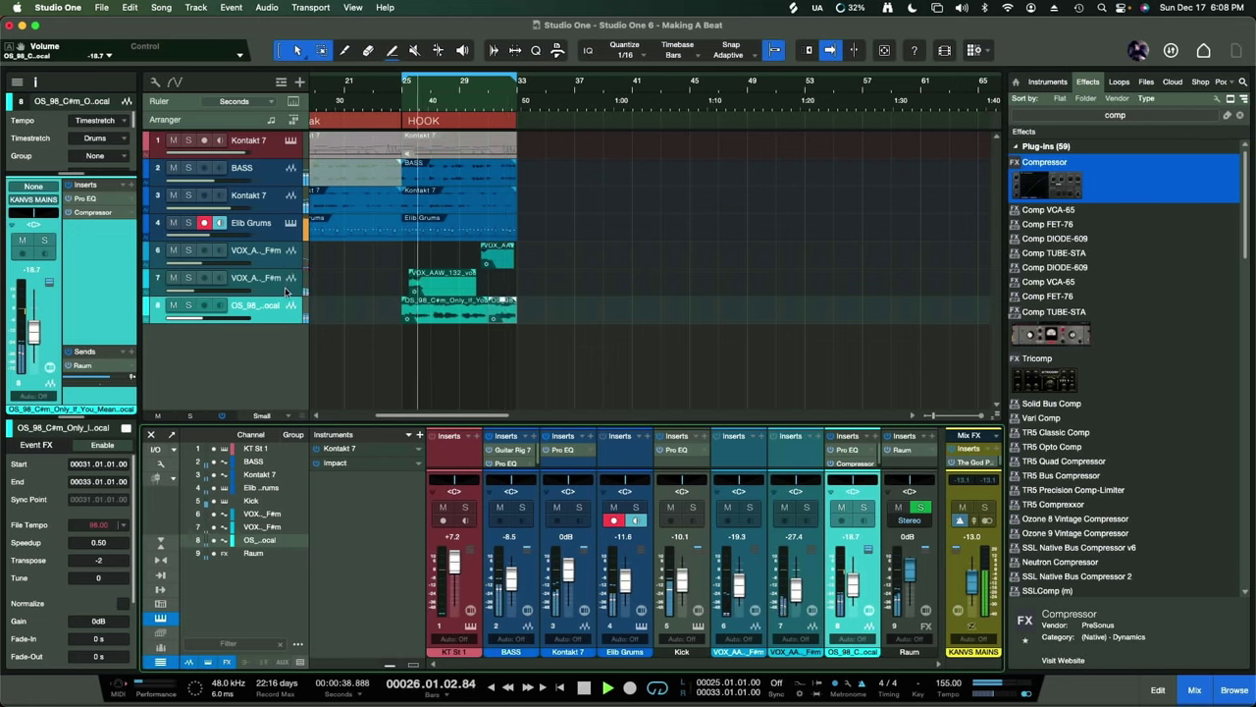
- Pan the track 7 ad-lib to L70 and raise its level to about -20 while auditioning
left_click(284, 291)
key("space")
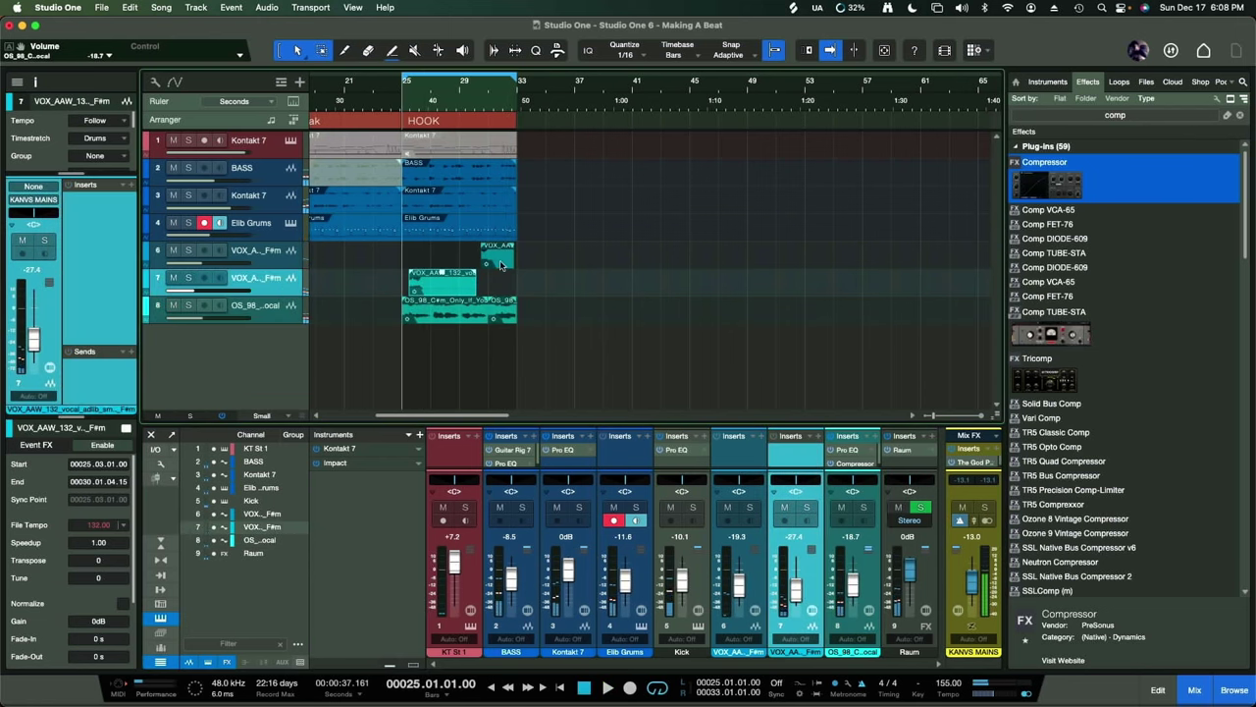
key("space")
left_click_drag(34, 212, 22, 267)
key("space")
key("space")
left_click_drag(33, 340, 34, 333)
key("space")
key("space")
- Pan the other ad-lib track to R56 and set its volume to -18.7
key("Up")
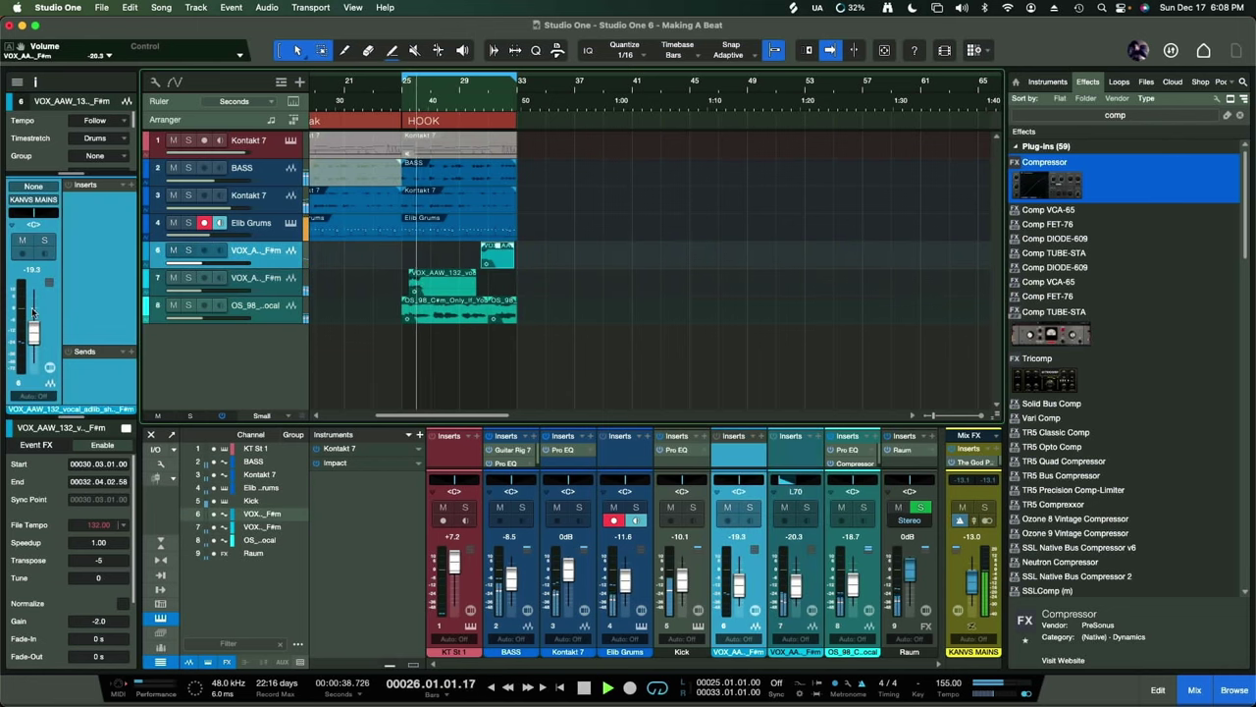
left_click(46, 214)
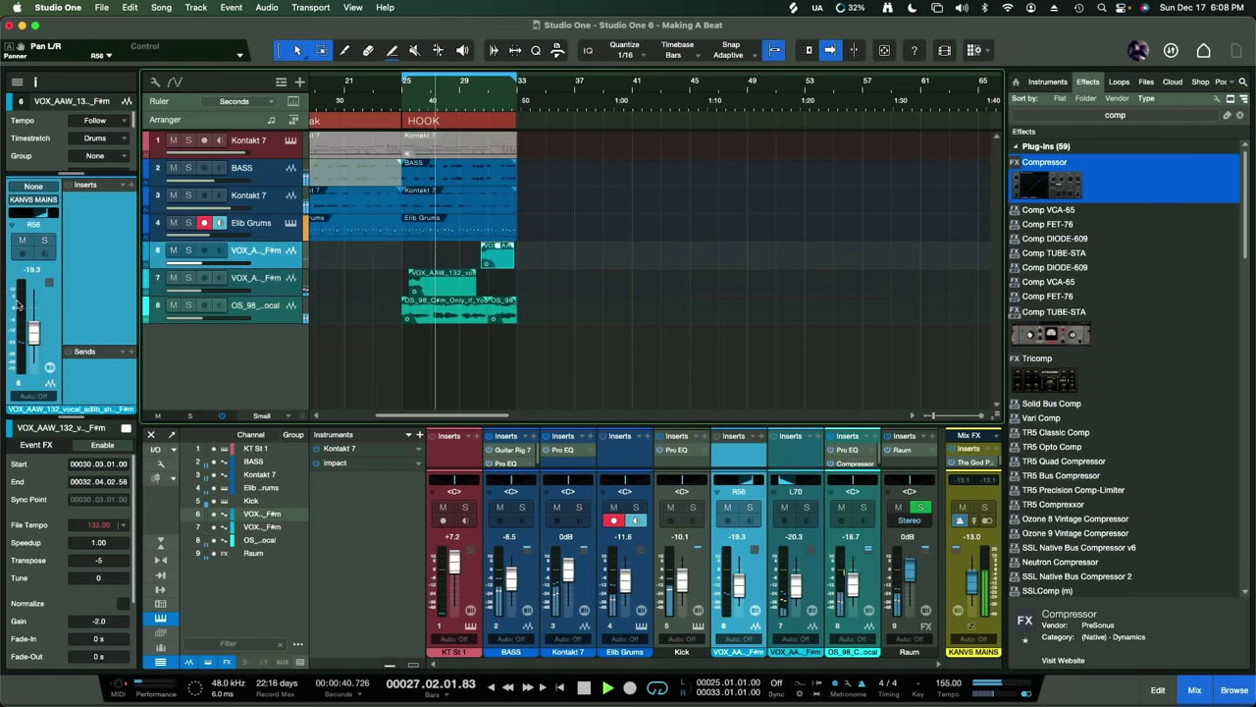
left_click_drag(32, 336, 32, 334)
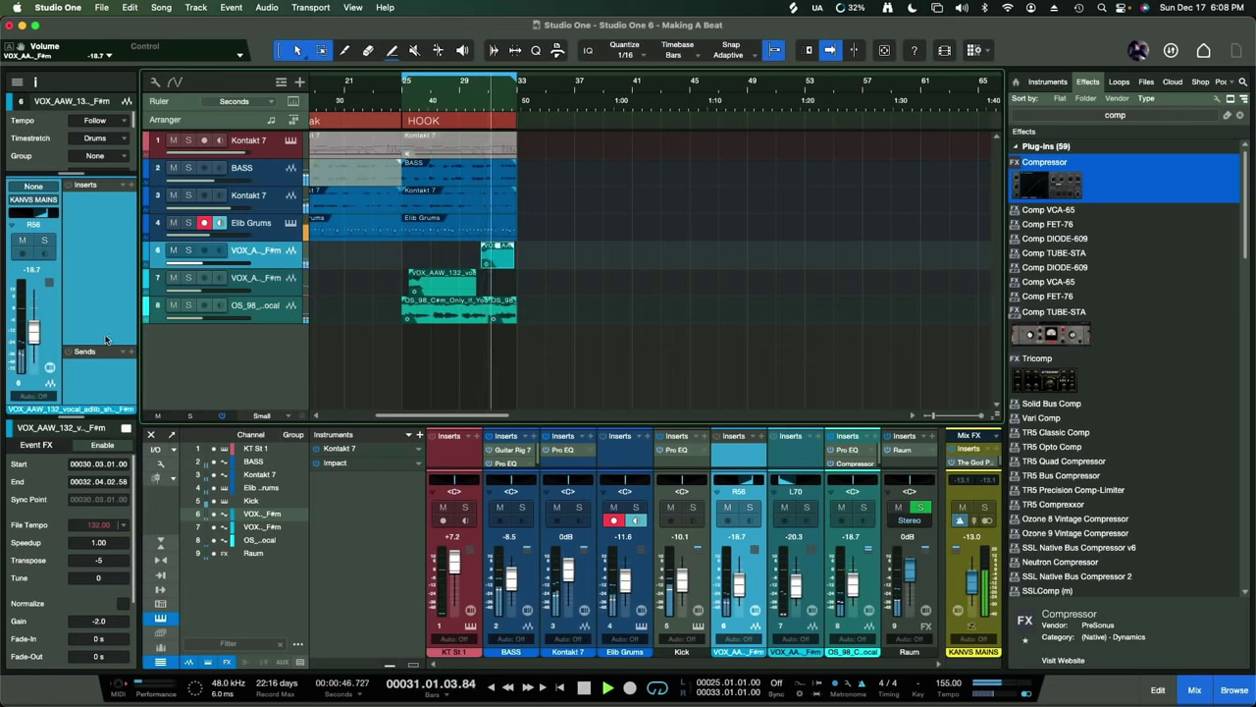
- Briefly solo the Kontakt 7 track to check it, then stop playback
left_click(278, 315)
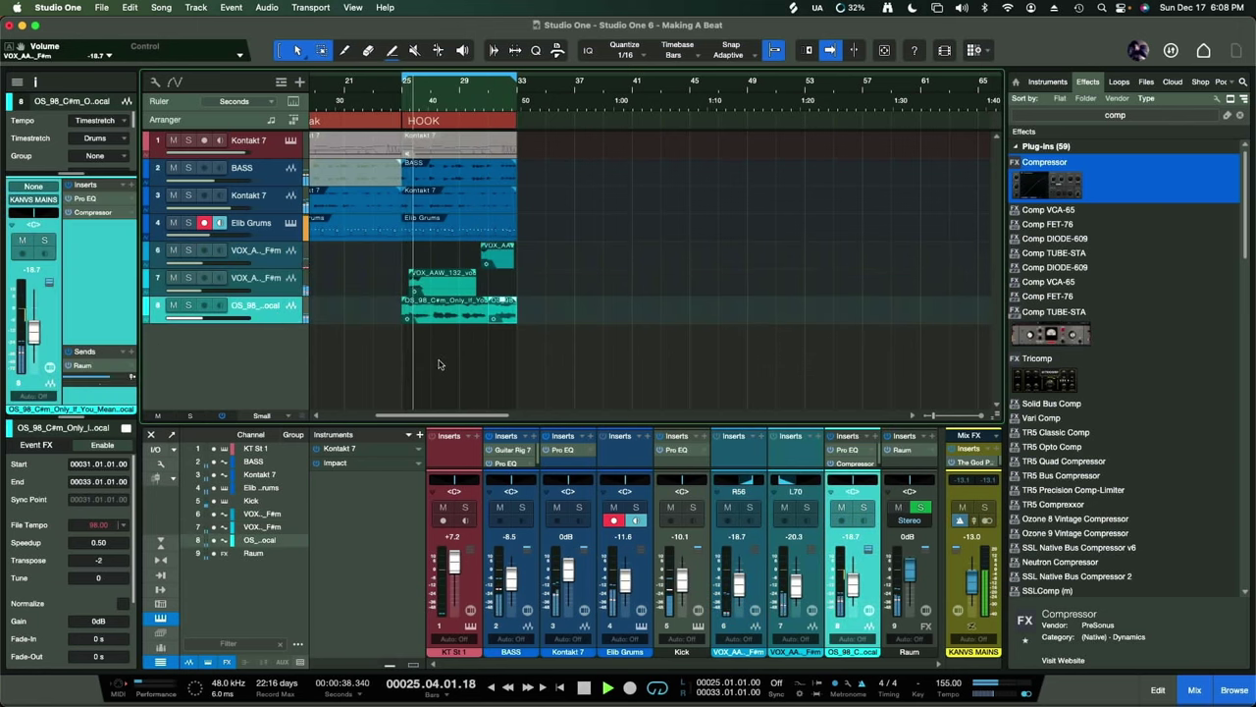
left_click(275, 210)
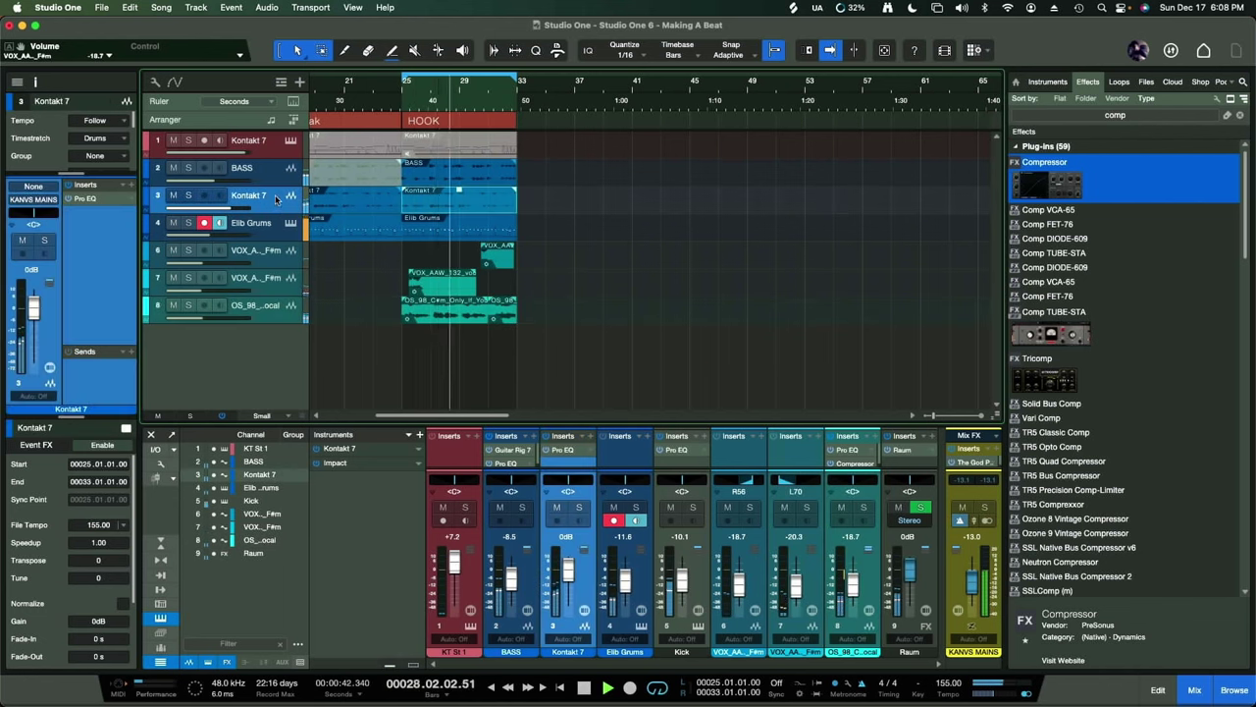
left_click(188, 195)
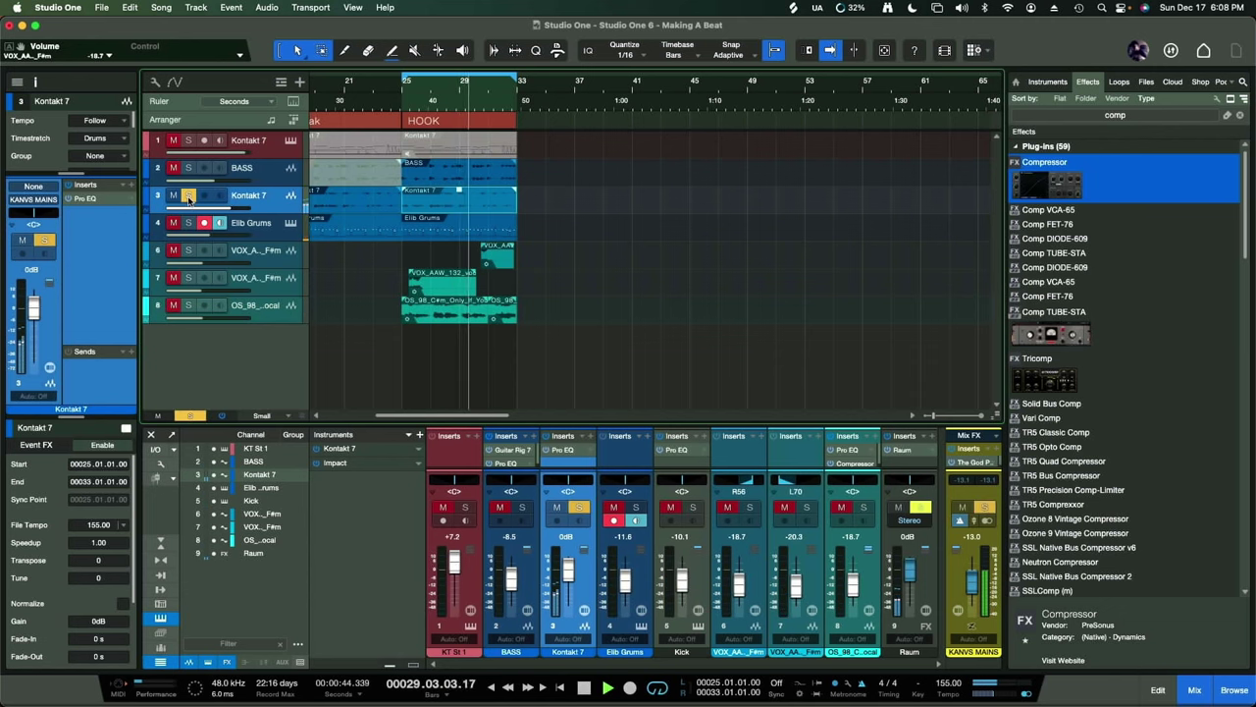
left_click(189, 195)
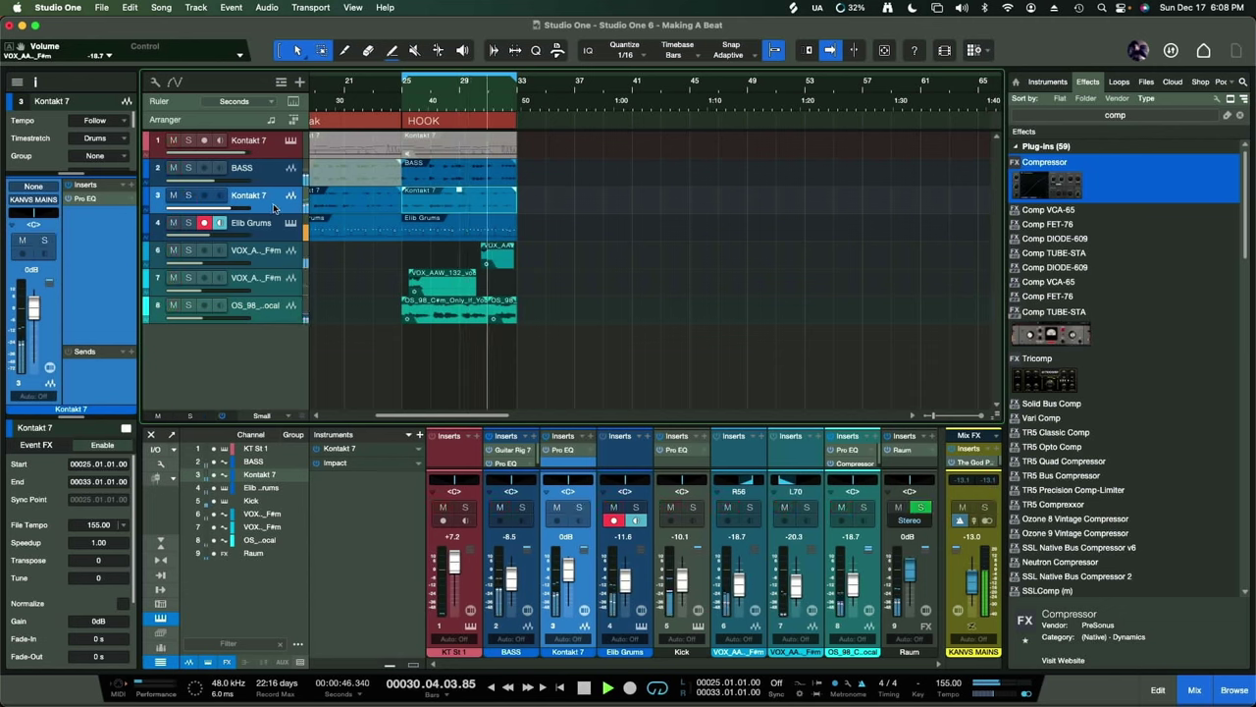
key("space")
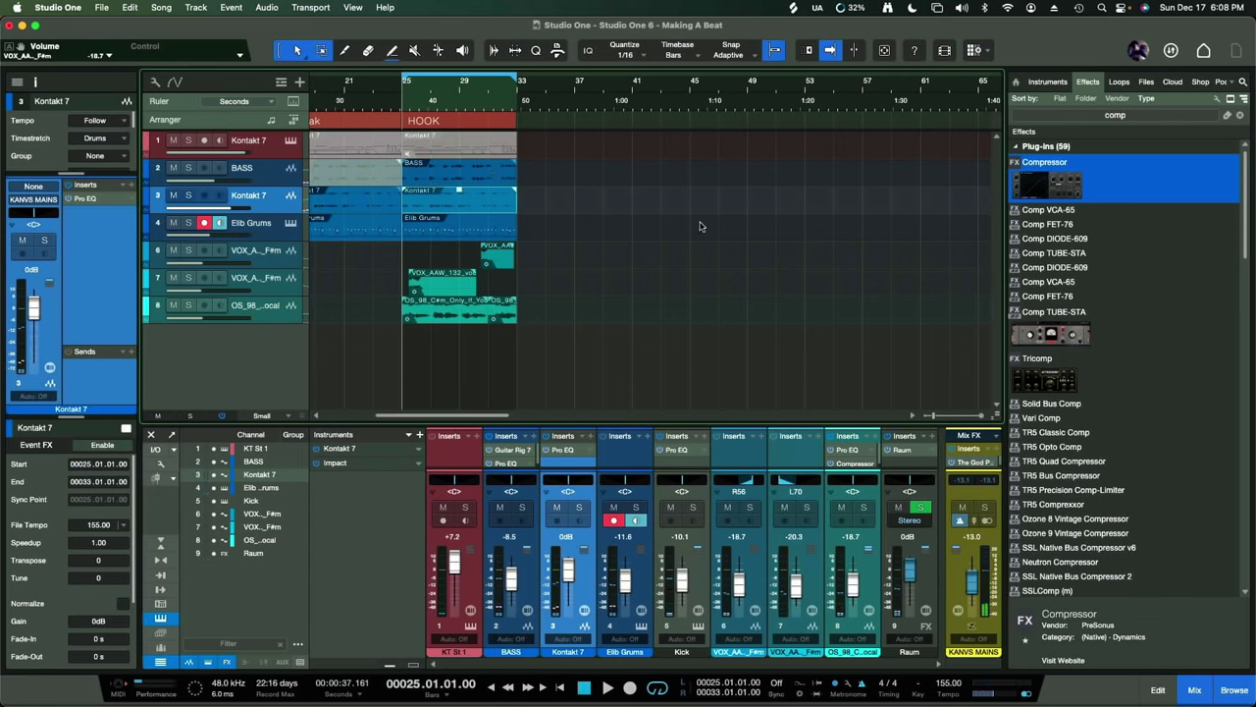
- Add HalfTime (1 Bar, 2x) to the Kontakt 7 channel and lower its mix while playing
left_click(1141, 113)
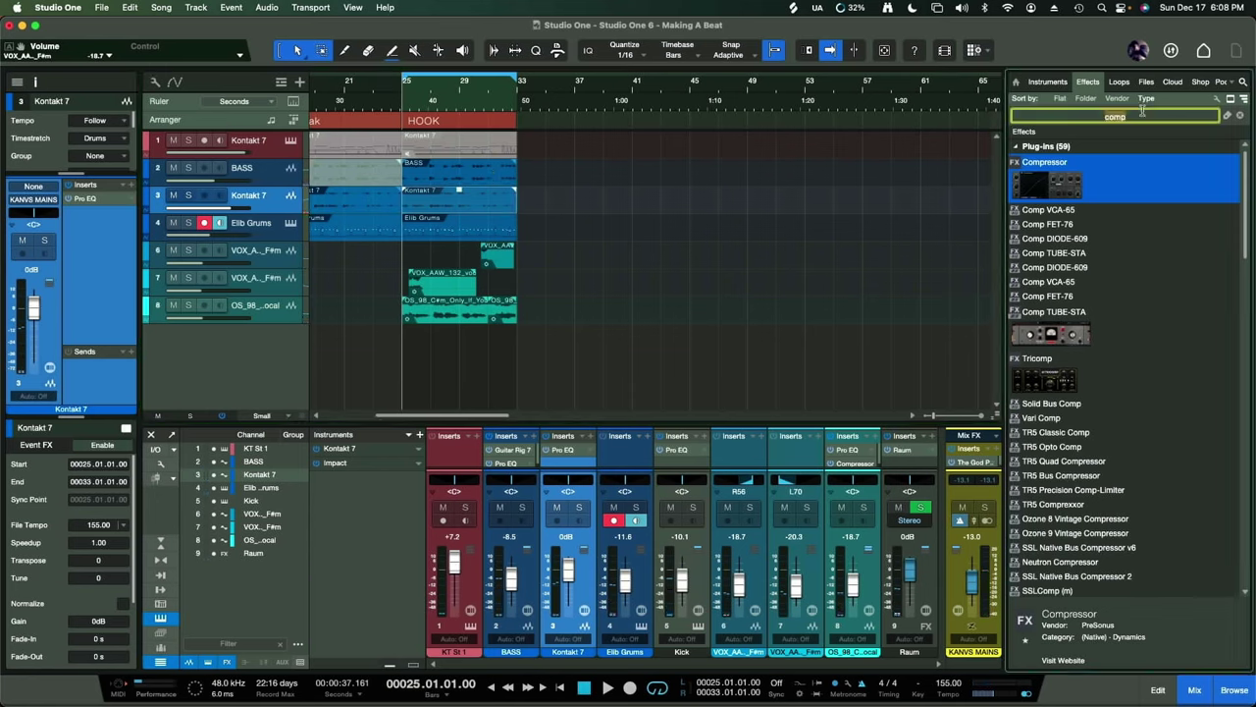
type("hal")
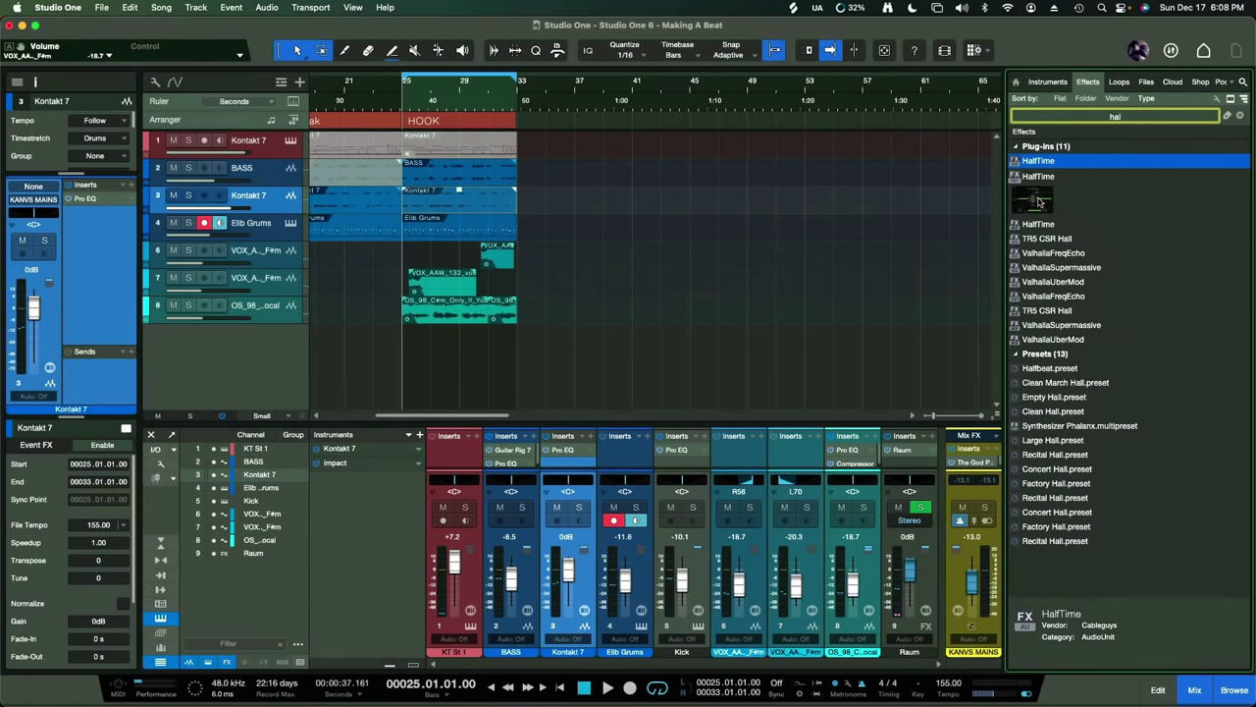
left_click_drag(1038, 201, 602, 204)
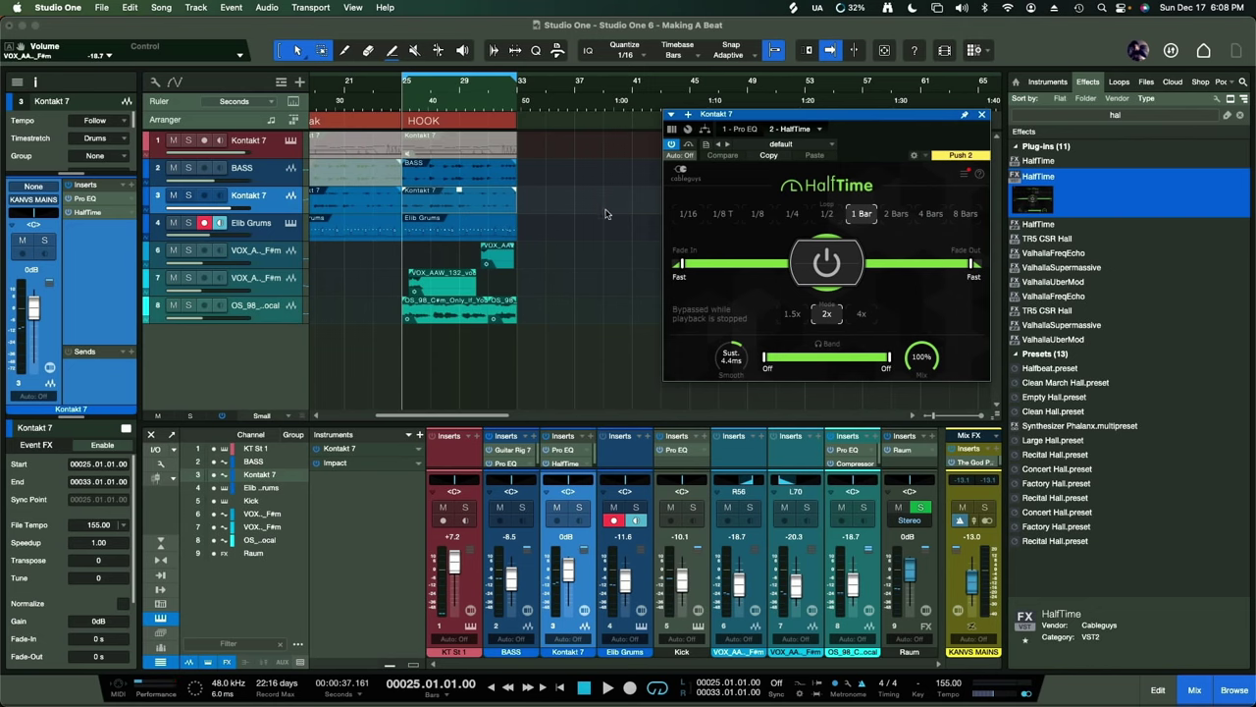
key("space")
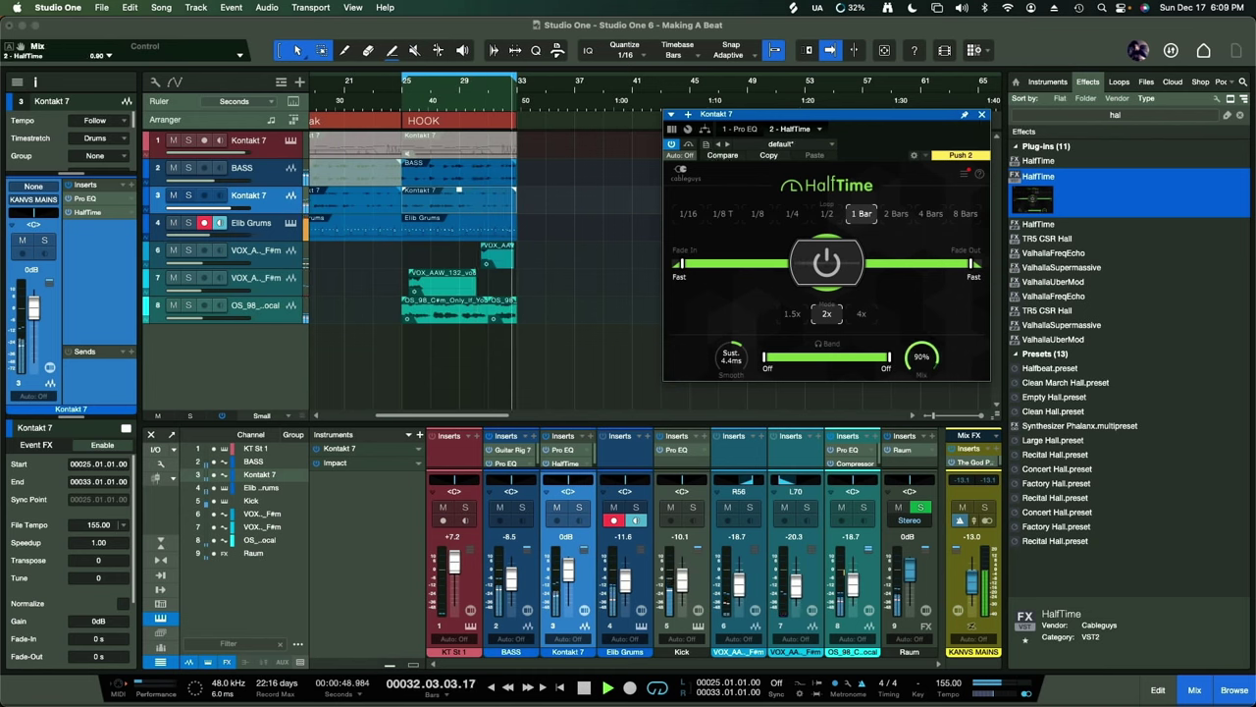
left_click_drag(920, 357, 921, 398)
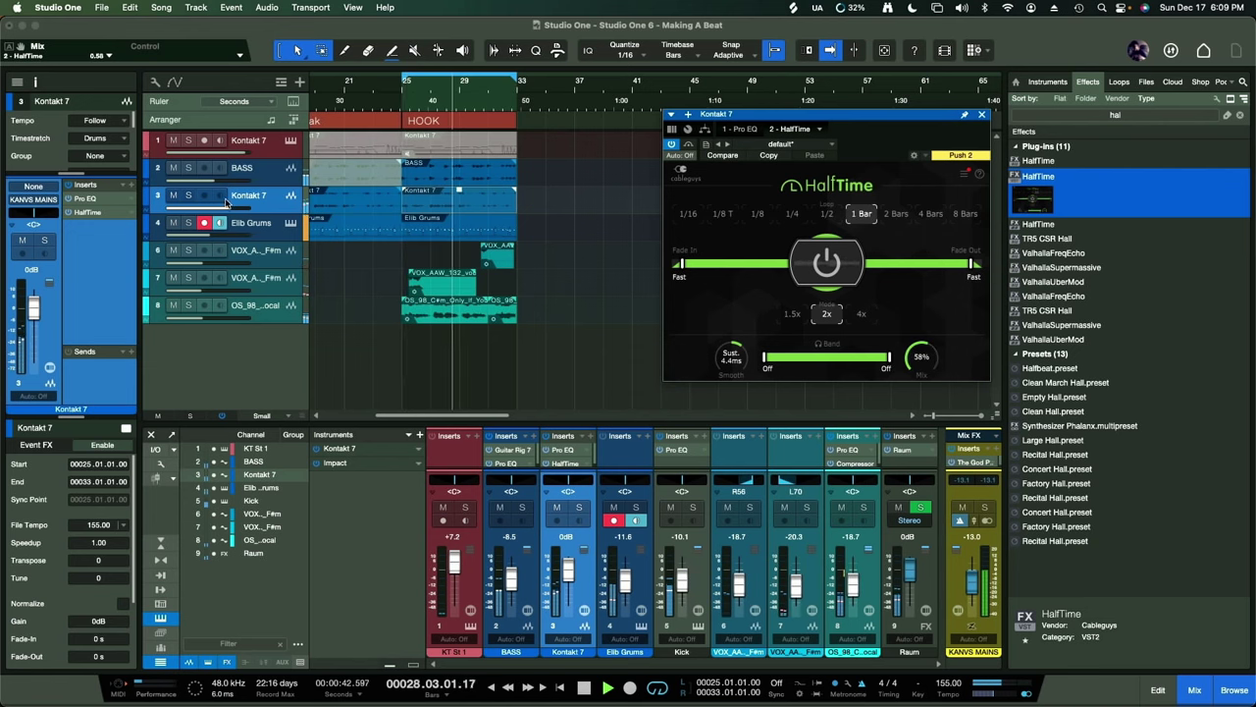
- Set Kontakt 7 to -2.1 dB and open The God Particle on the KANVS MAINS bus
left_click_drag(222, 210, 217, 216)
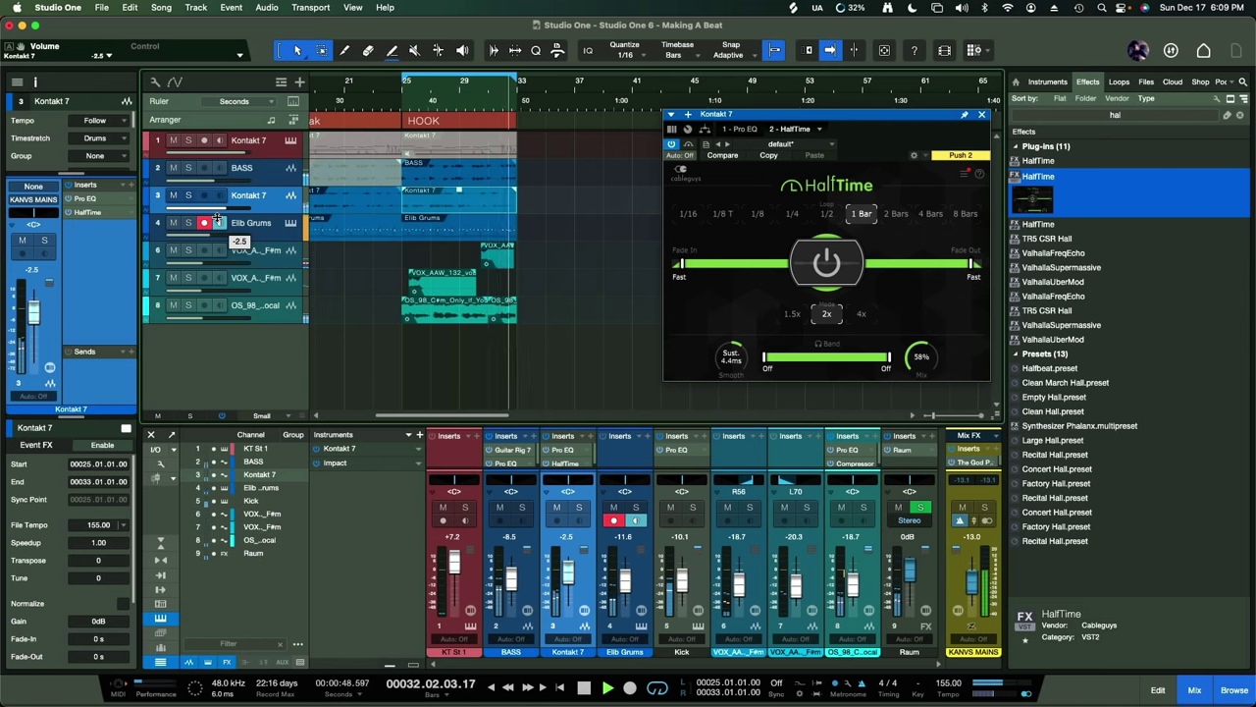
left_click_drag(217, 218, 217, 217)
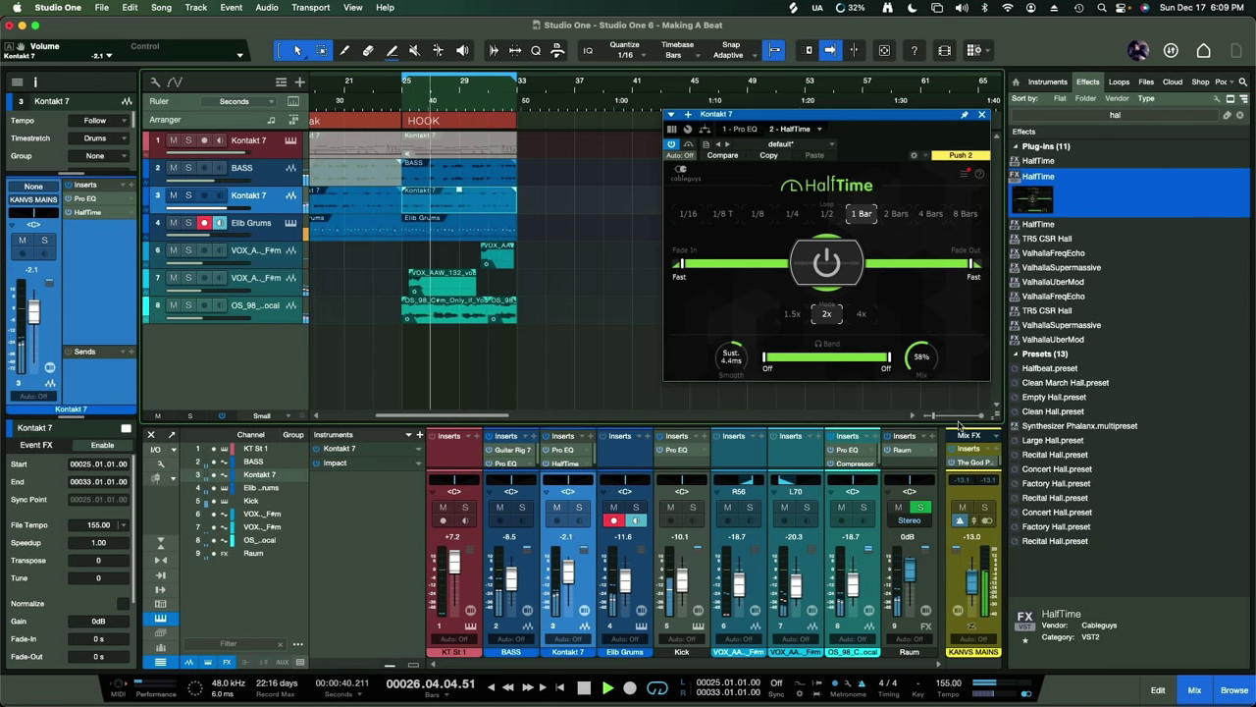
left_click_drag(960, 424, 972, 393)
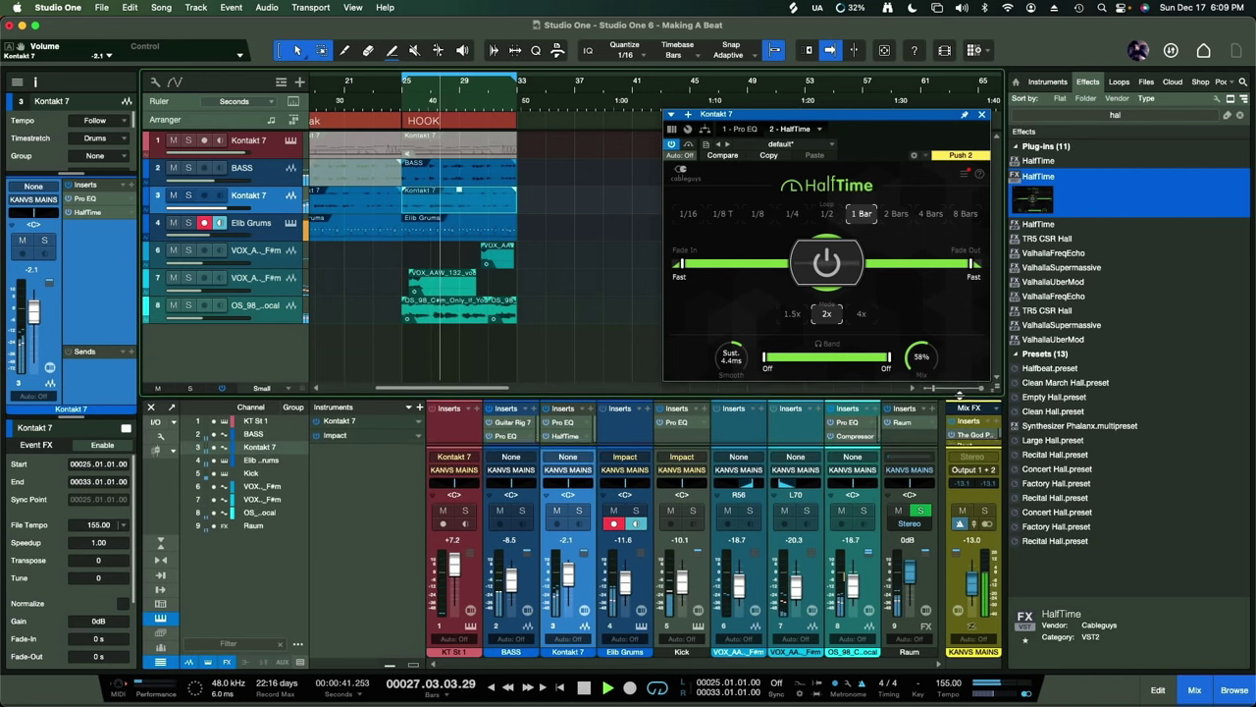
left_click(976, 428)
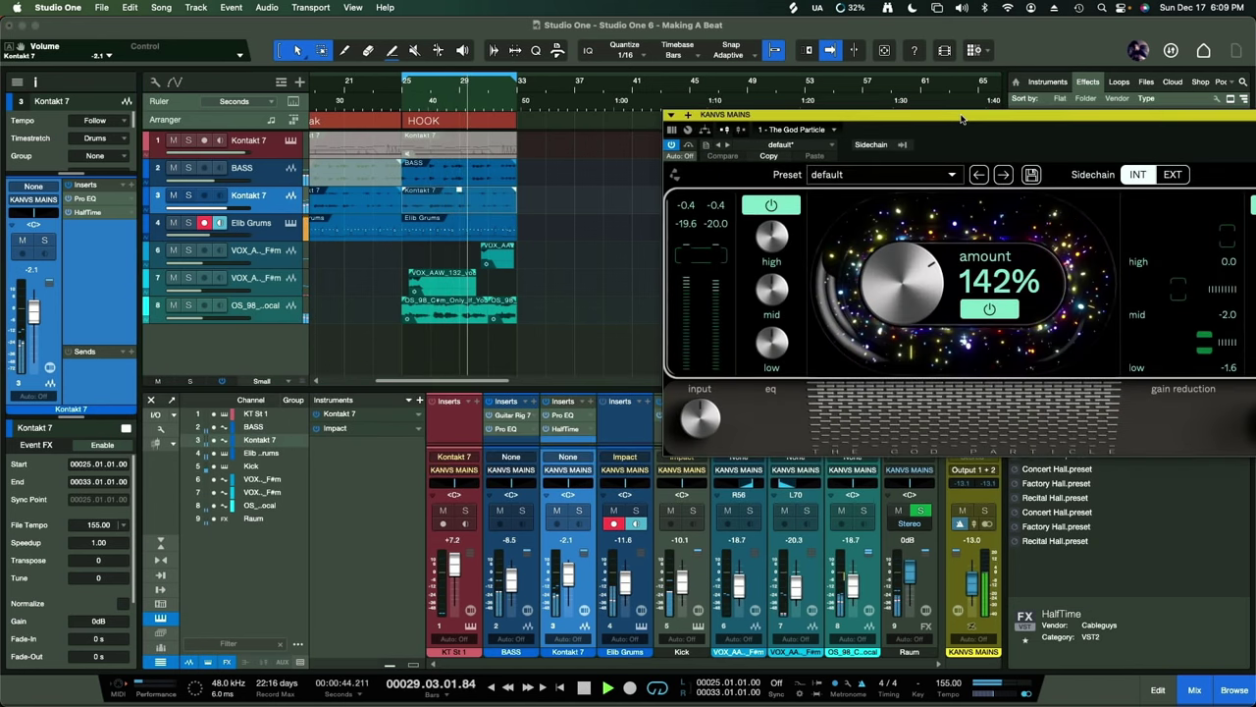
- Set The God Particle EQ to low -0.6 dB, mid 0.8 dB, high 1.1 dB, and input +1 dB
left_click_drag(962, 118, 774, 129)
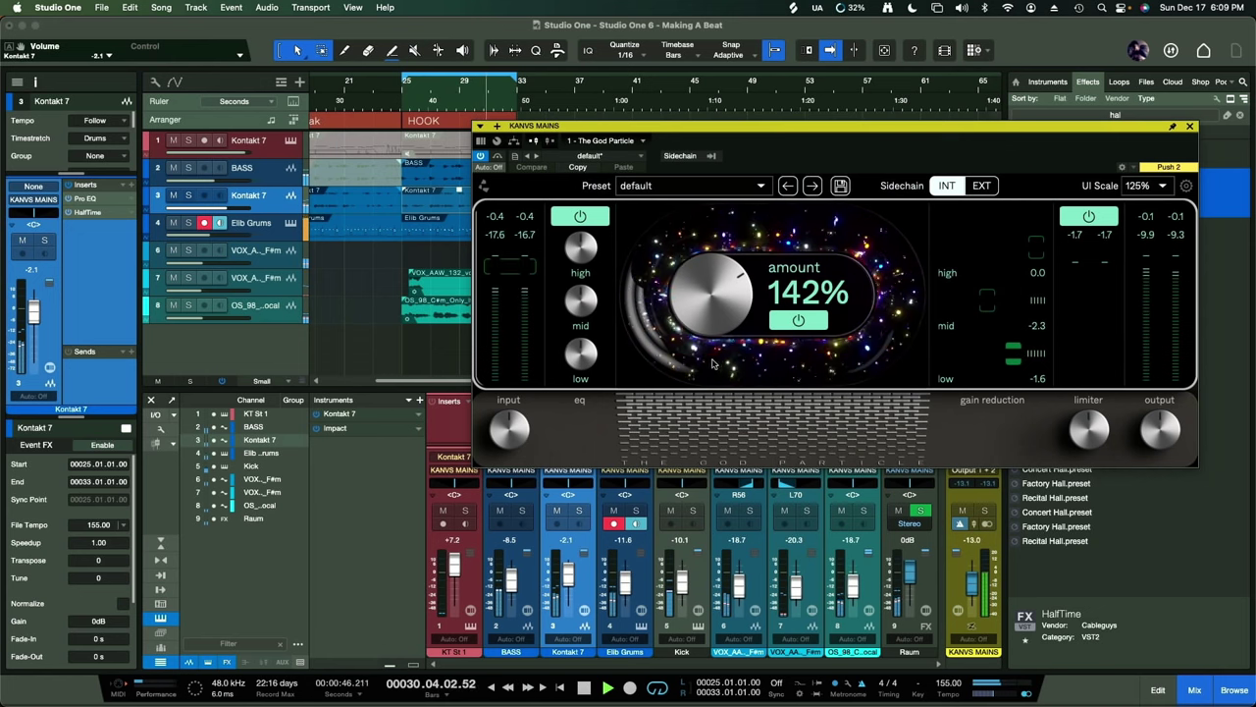
left_click_drag(583, 349, 580, 361)
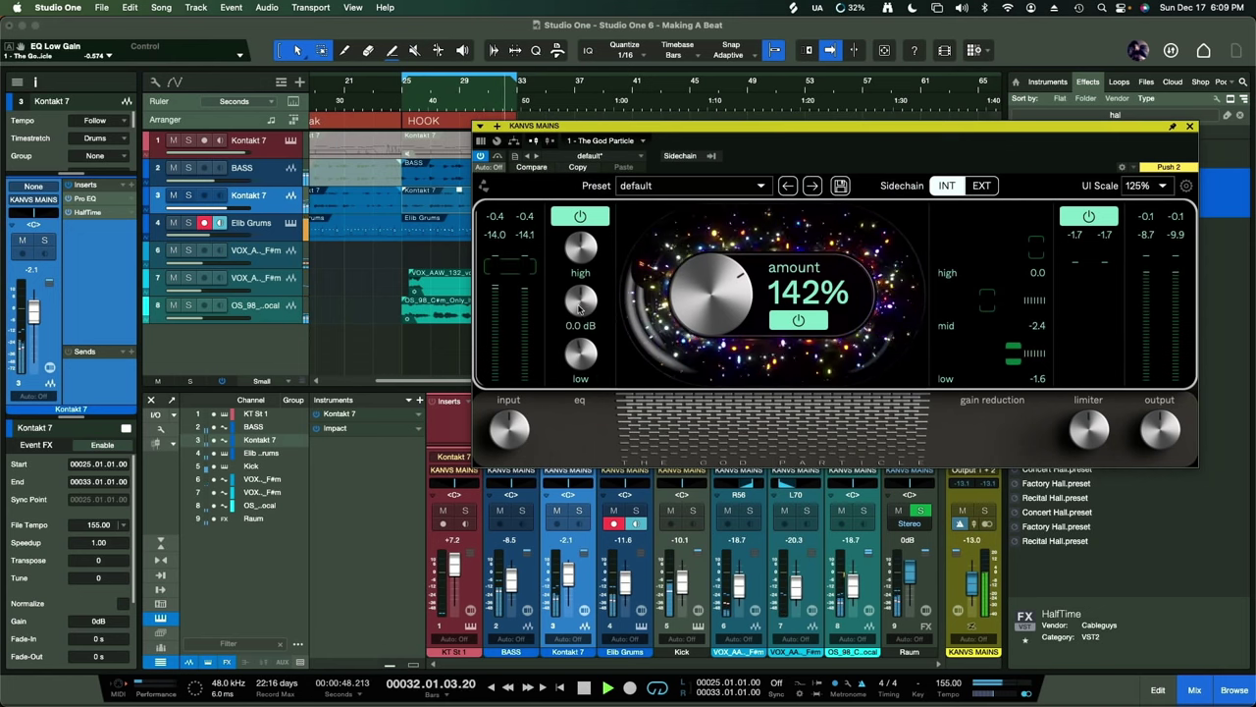
left_click_drag(580, 309, 581, 296)
left_click_drag(580, 247, 590, 221)
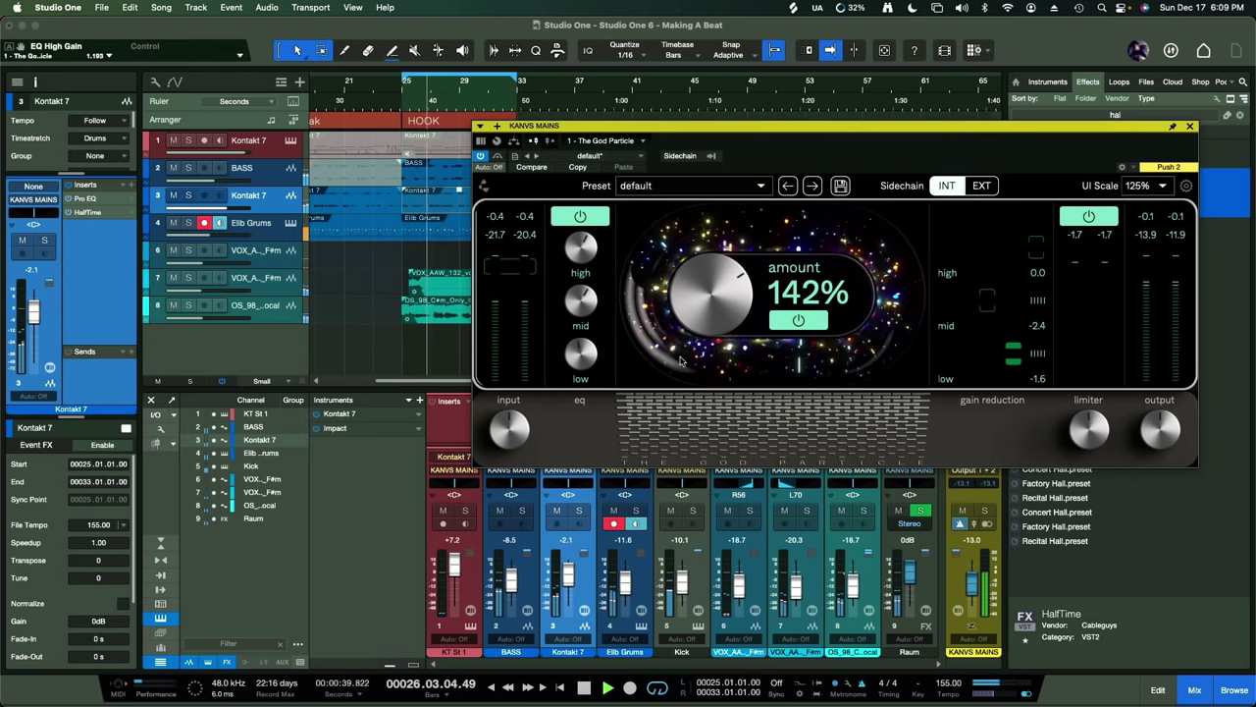
mouse_move(523, 435)
left_click_drag(523, 434, 520, 413)
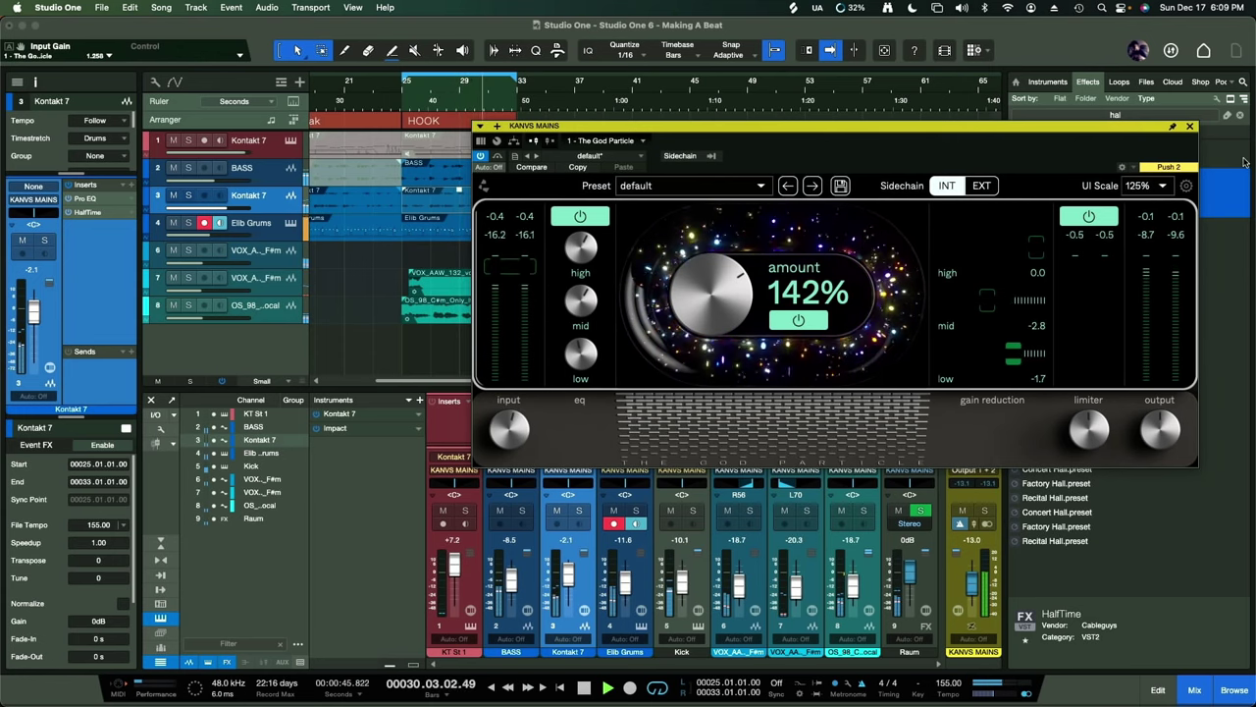
- Close The God Particle, make the mixer taller, and undo an accidental copy of the vocal adlibs
left_click(1190, 129)
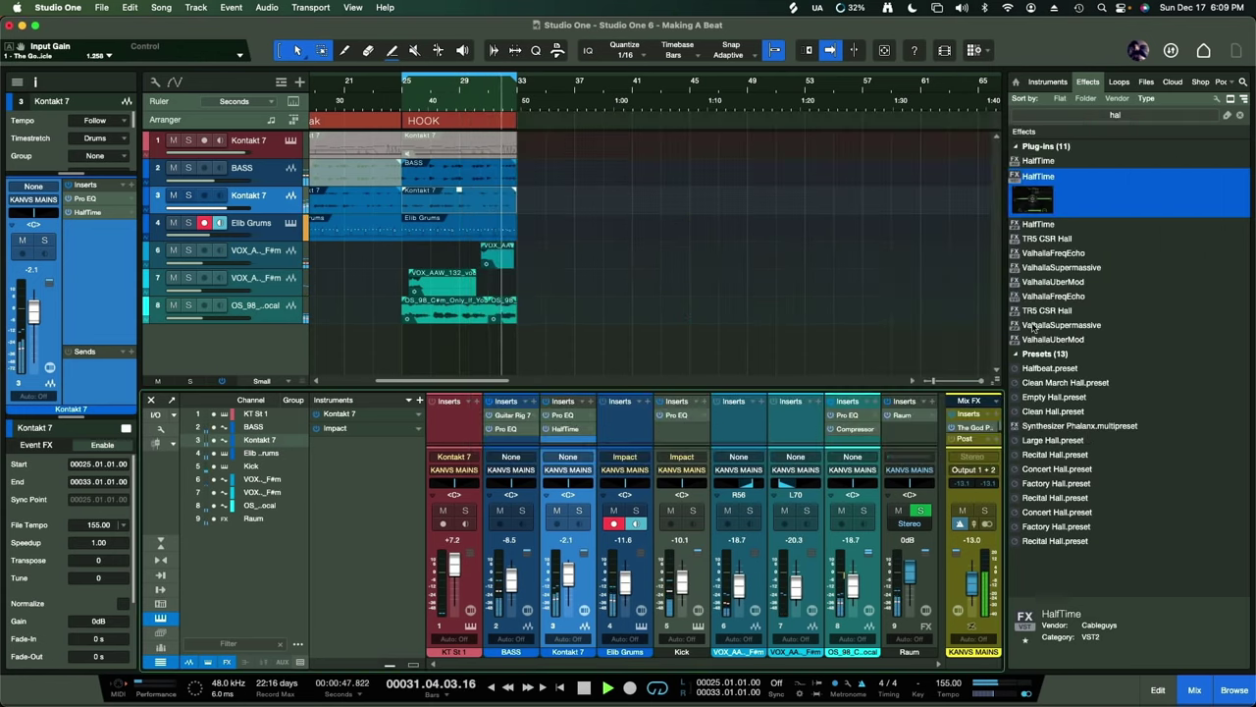
left_click_drag(628, 390, 629, 363)
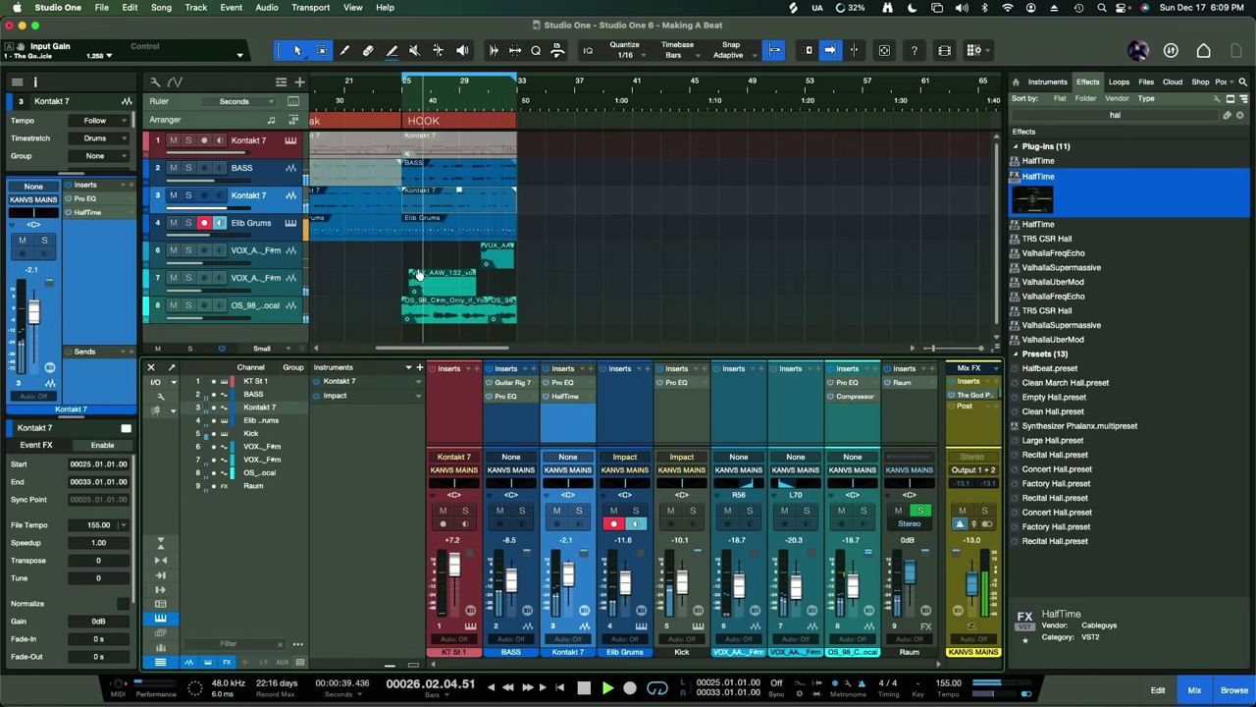
key("comma")
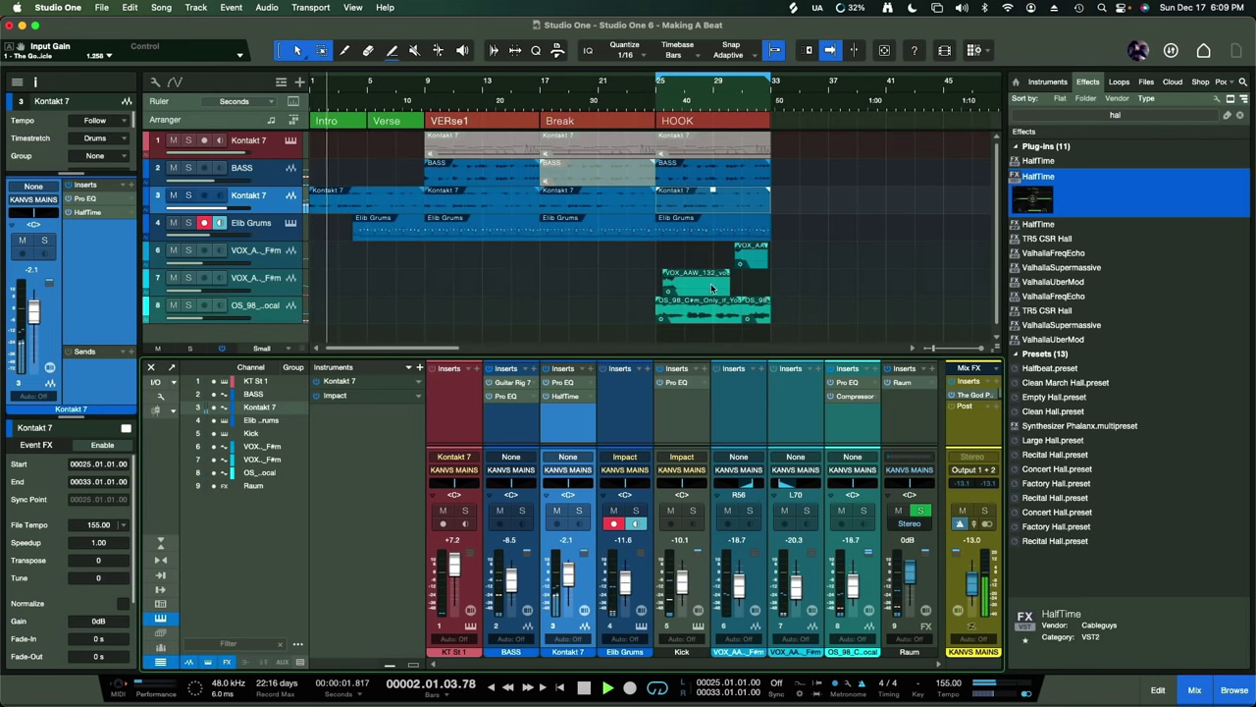
left_click_drag(767, 285, 684, 258)
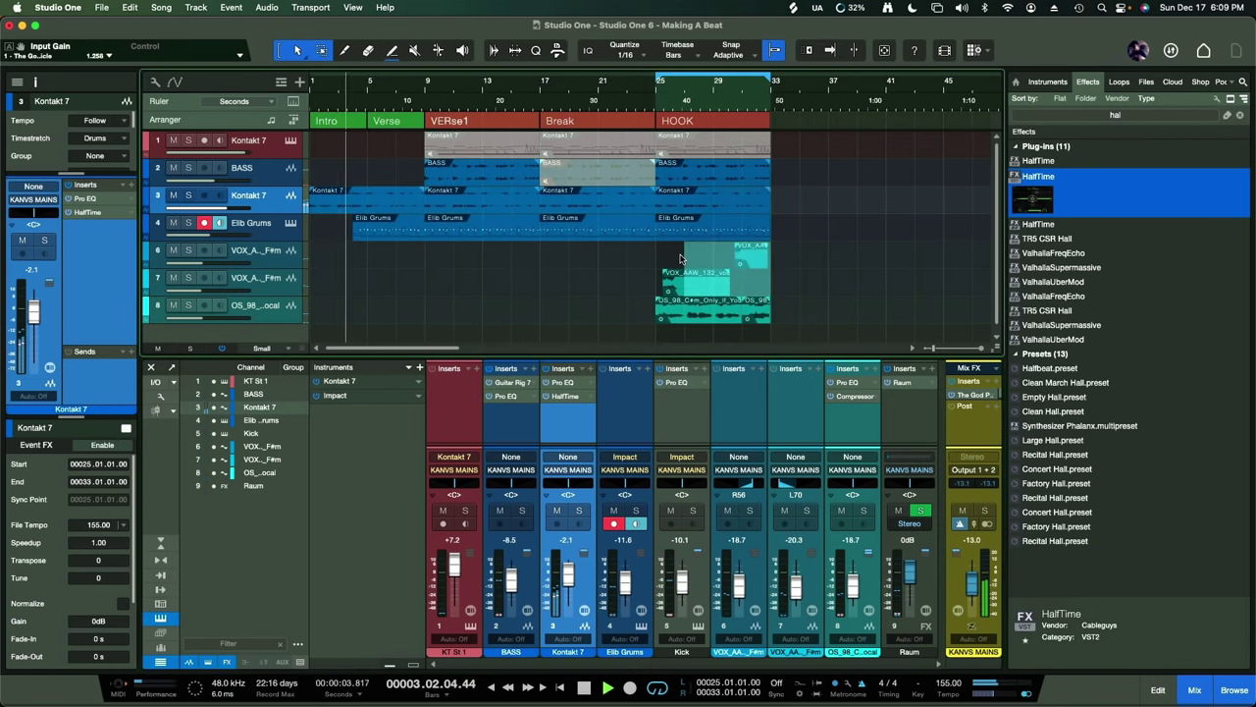
left_click(684, 274)
left_click_drag(684, 275, 351, 282)
key("space")
key("super+z")
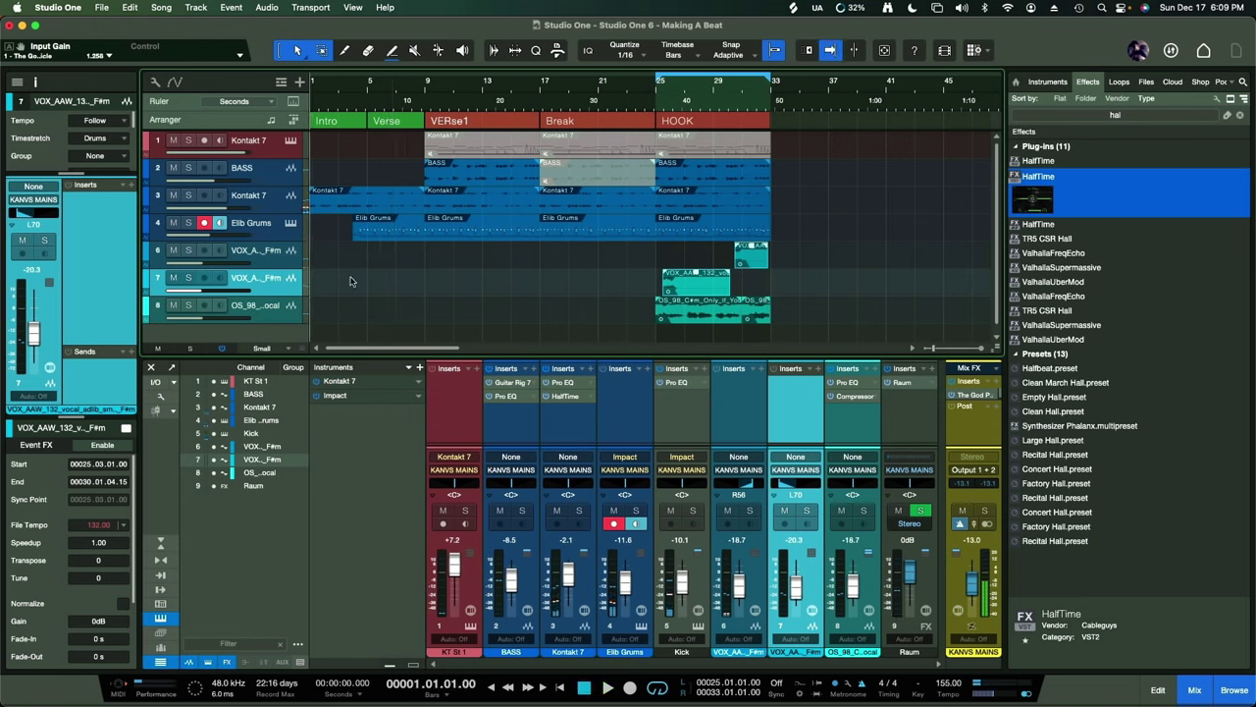
- Zoom into the HOOK and trim the track 7 adlib to end at 27.04.01.00 with a 52.7 ms fade-in
key("shift+e")
key("e")
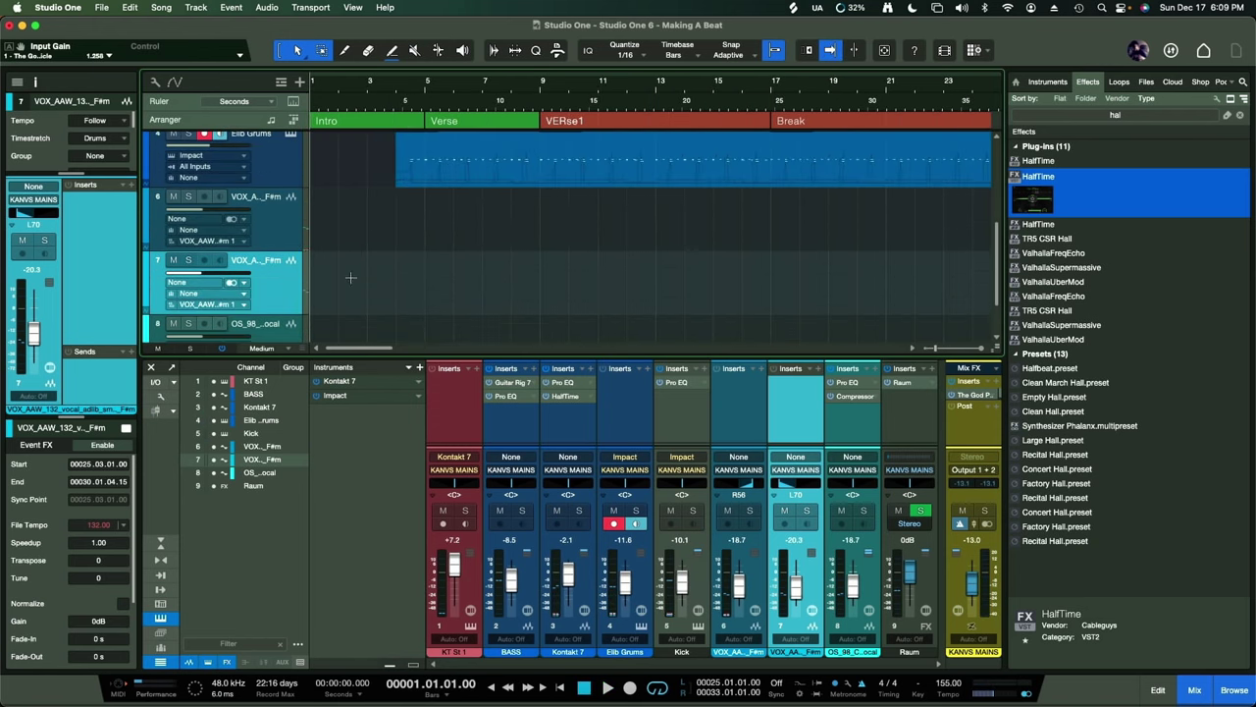
scroll(636, 238, "right", 10)
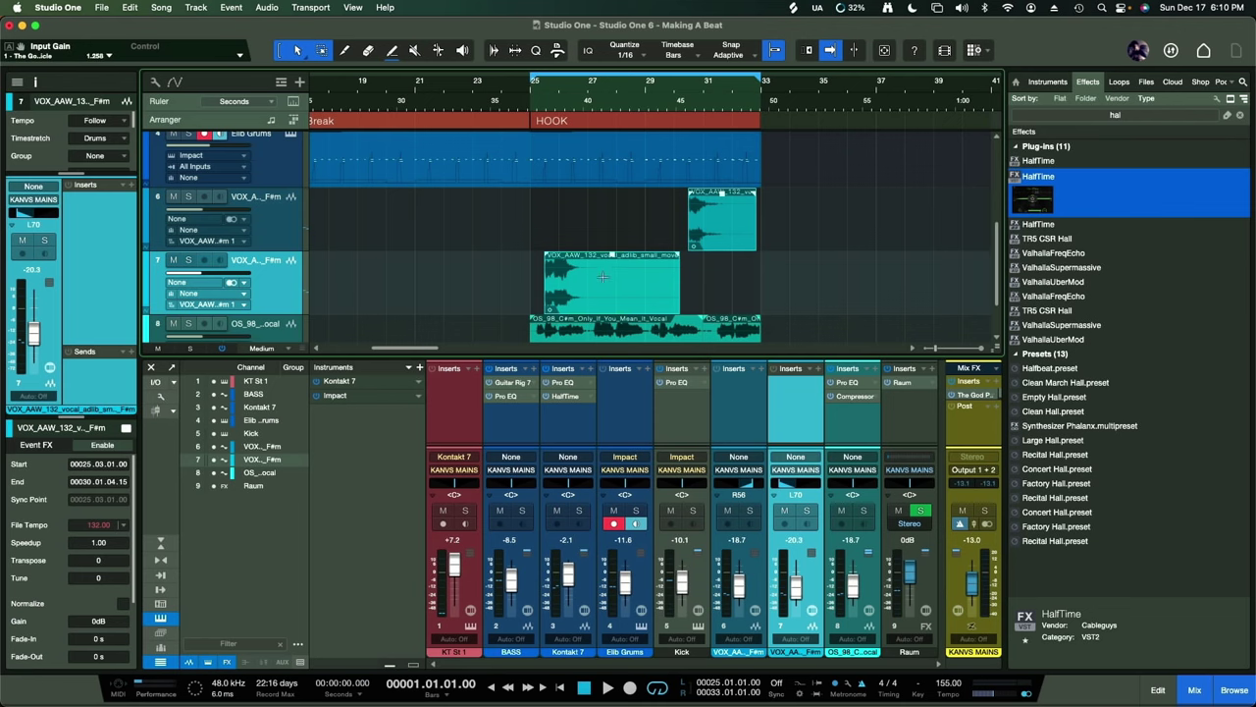
key("e")
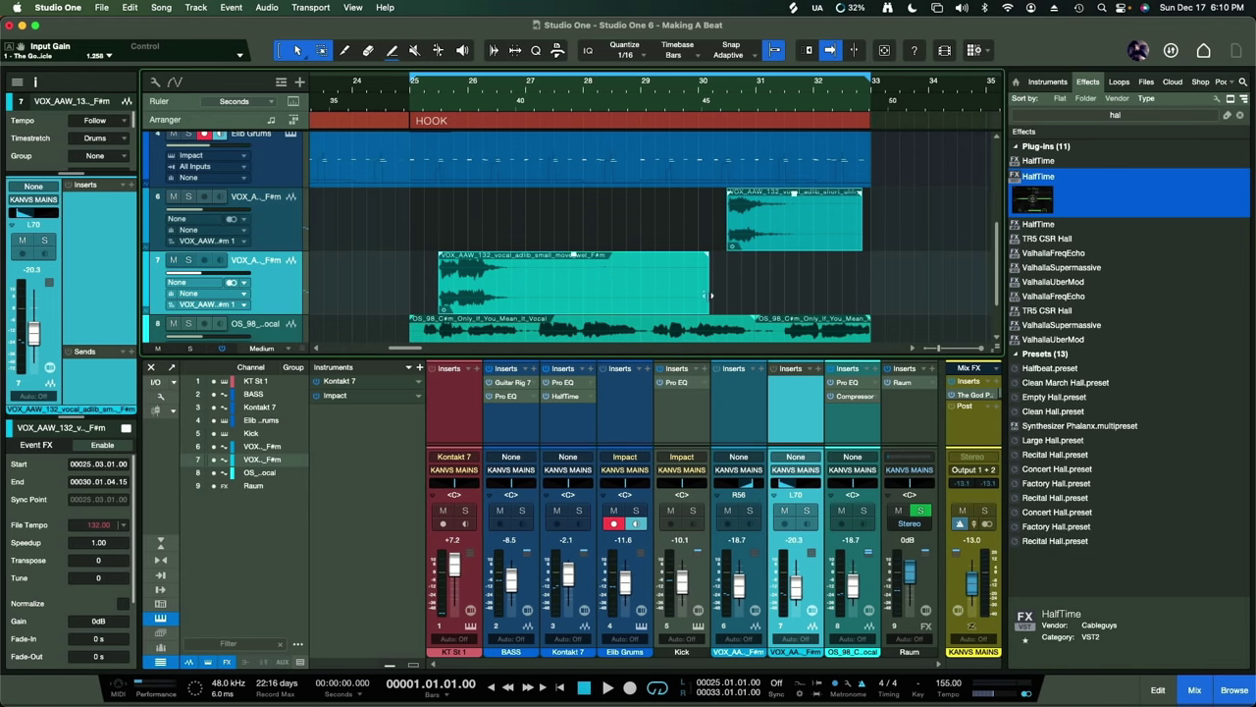
left_click_drag(704, 293, 624, 291)
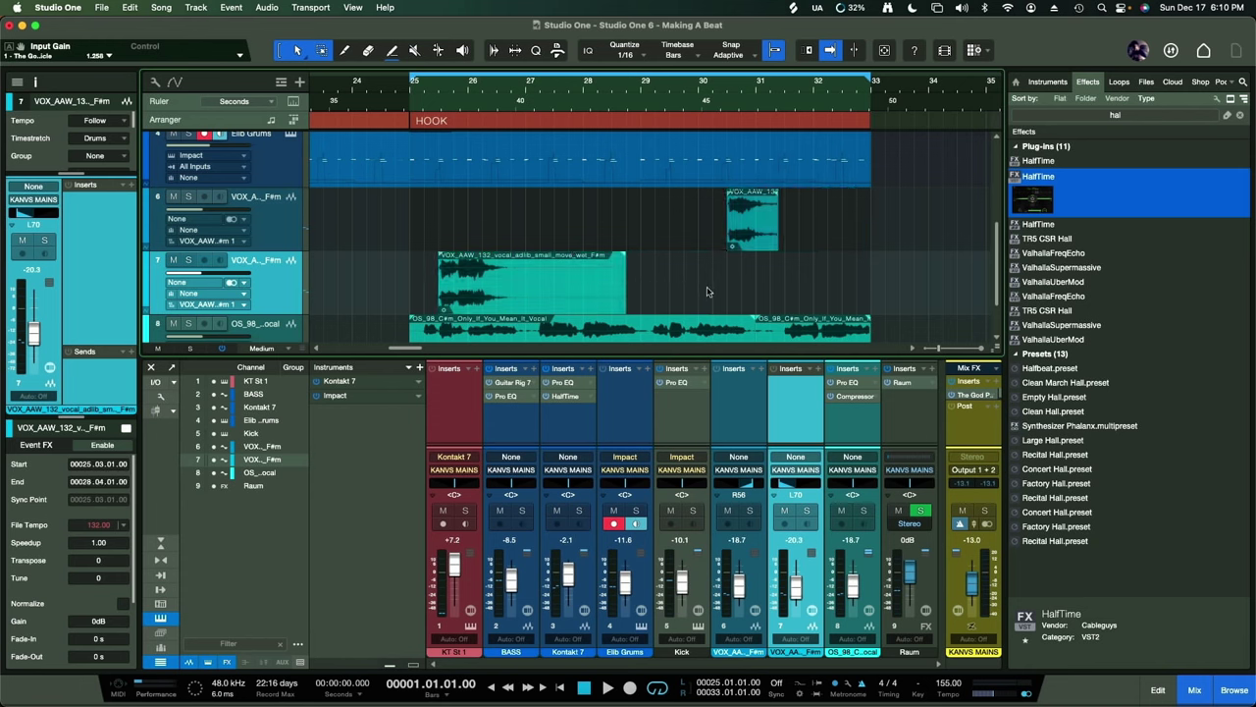
key("ctrl+z")
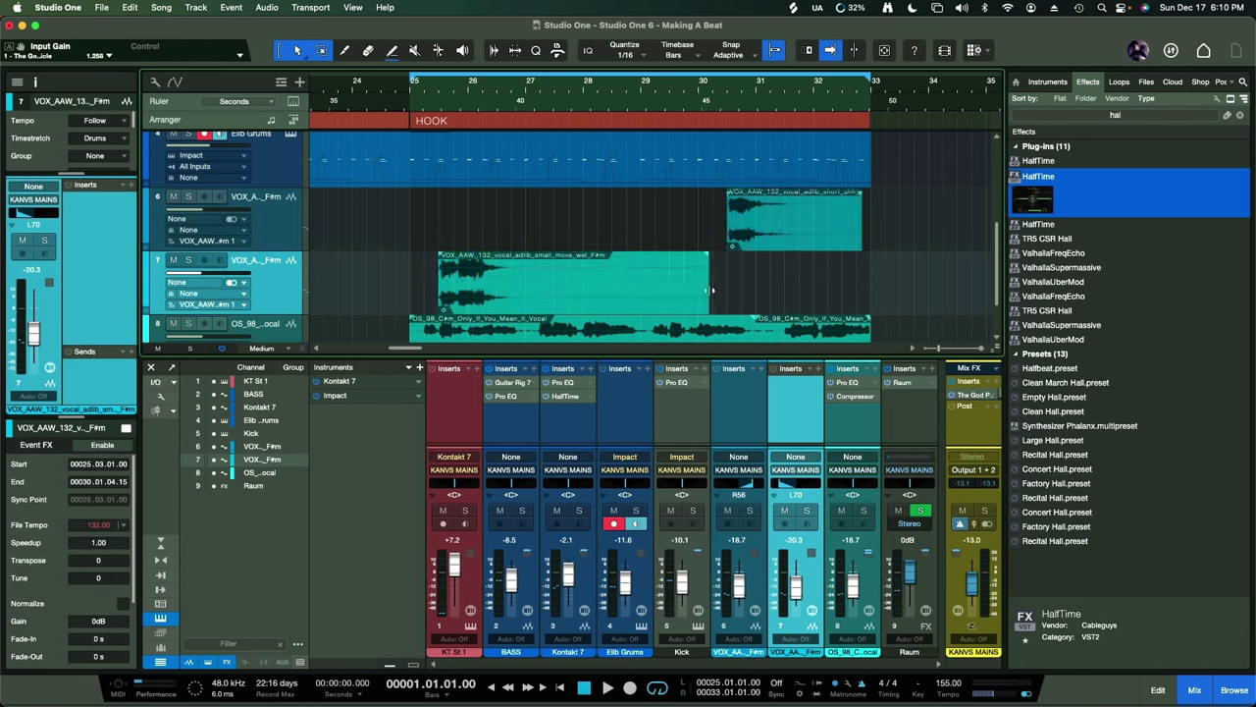
left_click_drag(712, 291, 561, 277)
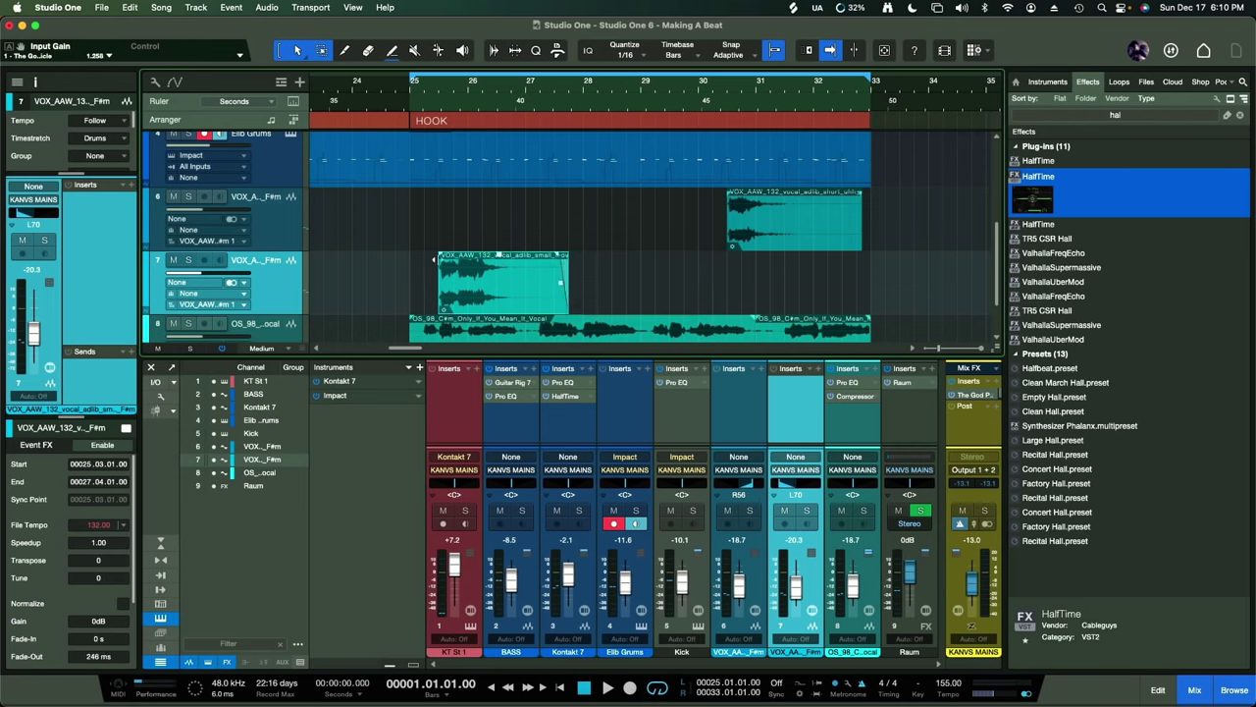
left_click_drag(441, 258, 445, 262)
- Zoom in so the track 7 adlib event fills the view
right_click(499, 303)
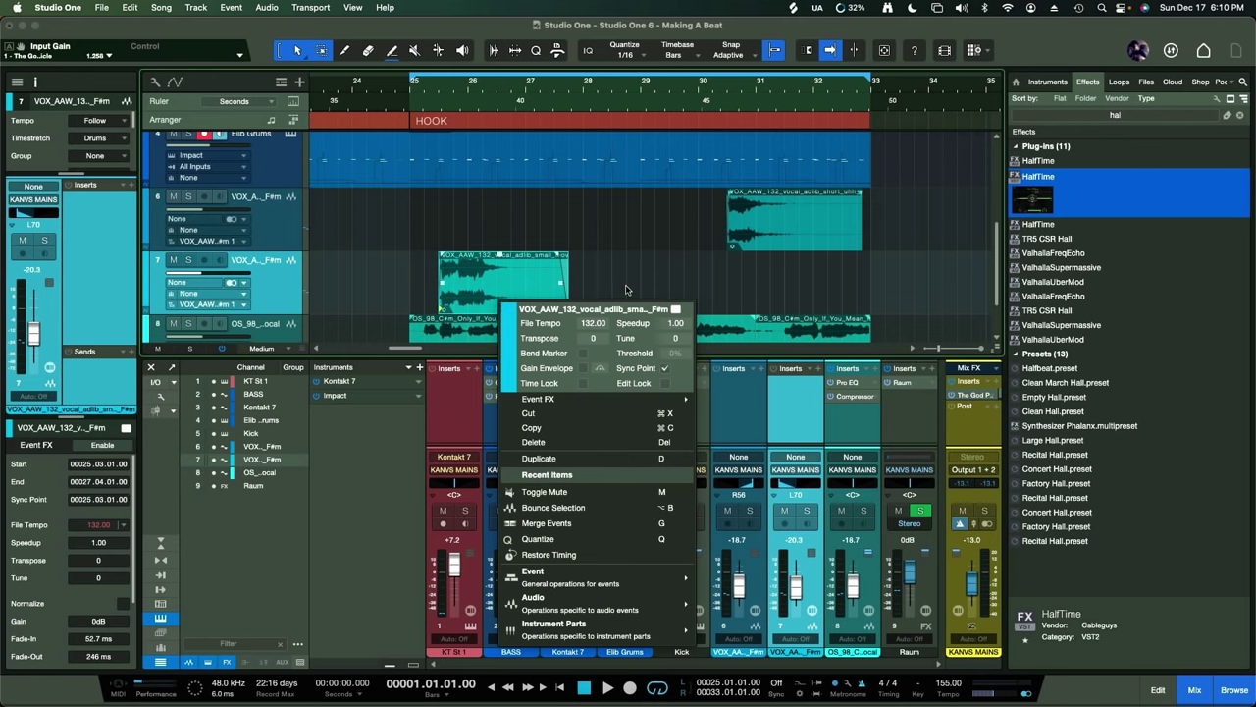
left_click(626, 289)
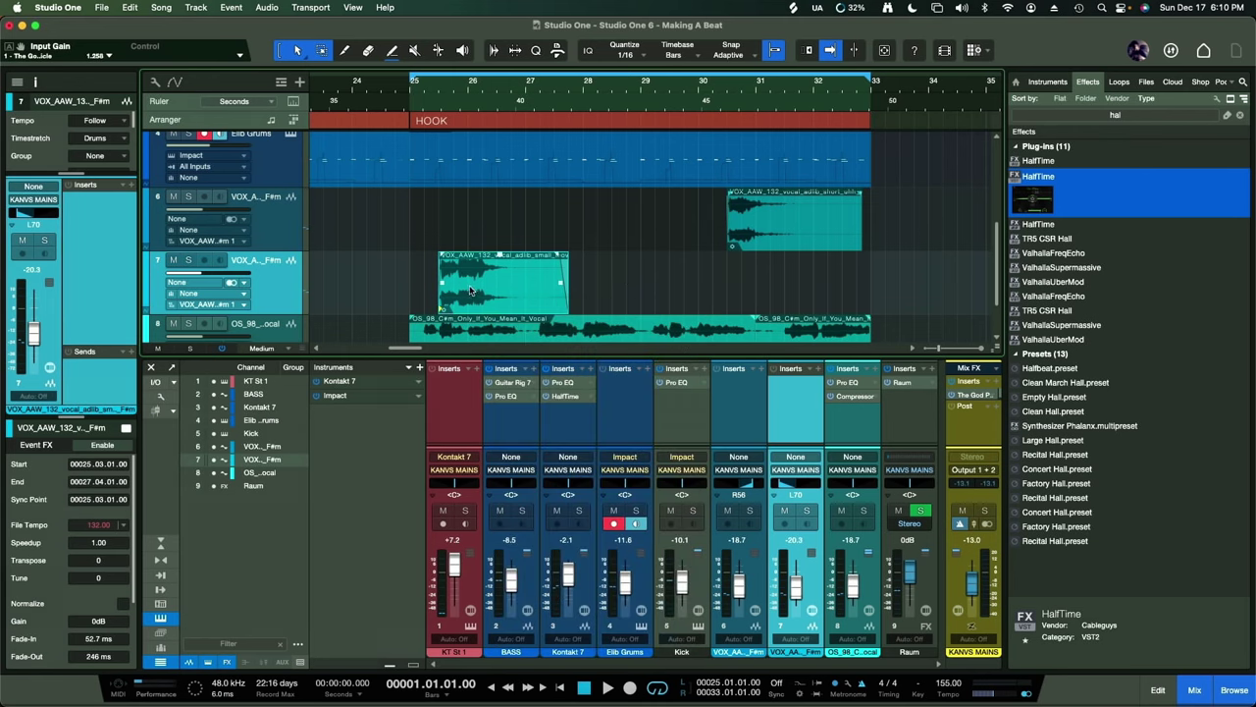
scroll(472, 286, "up", 3)
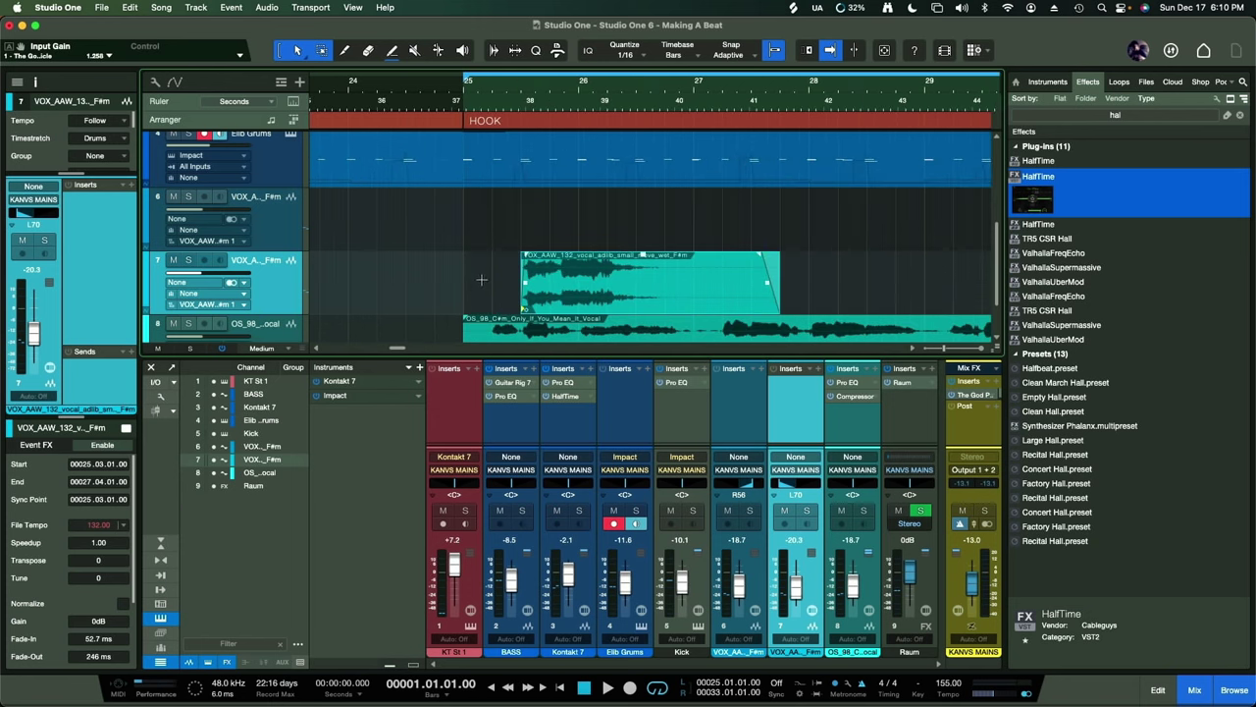
right_click(580, 293)
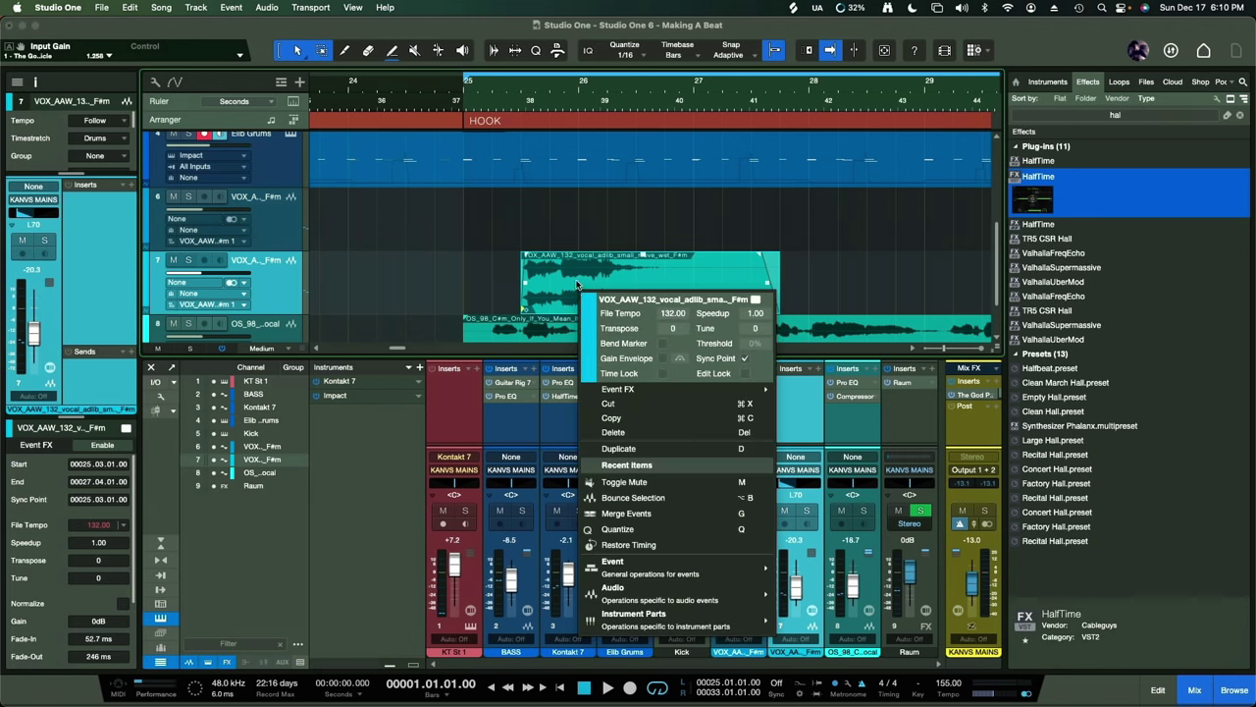
key("Escape")
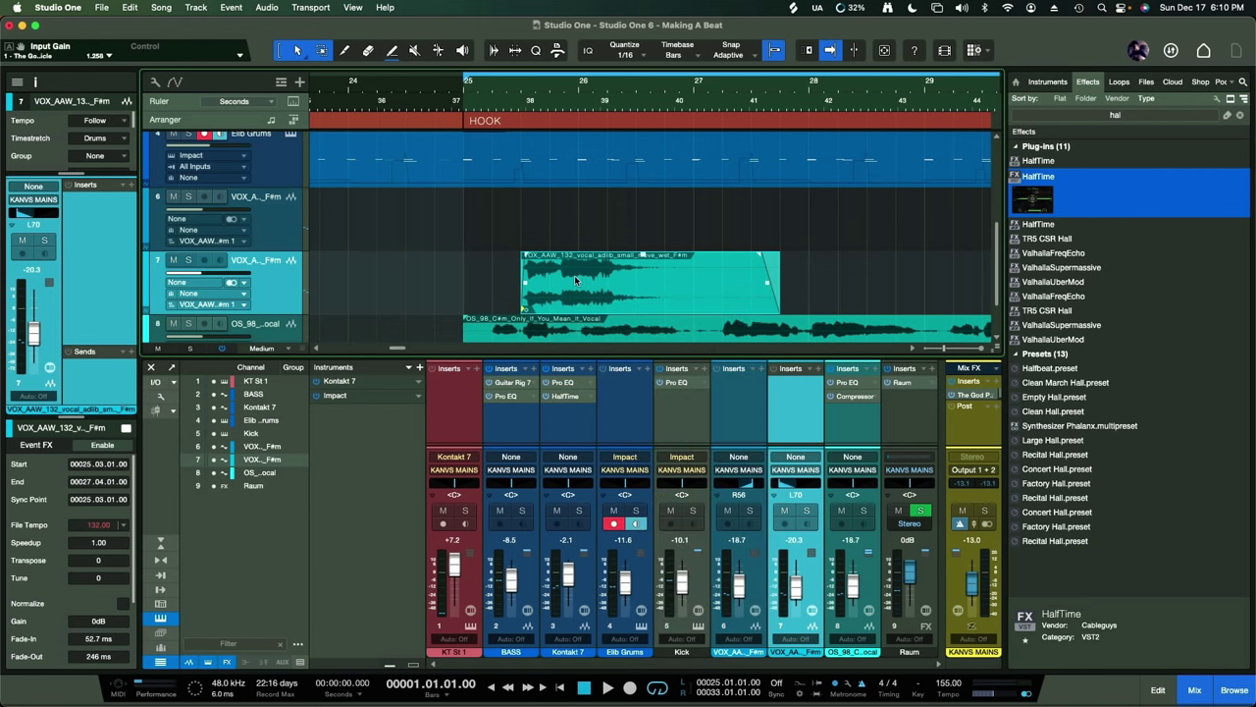
key("z")
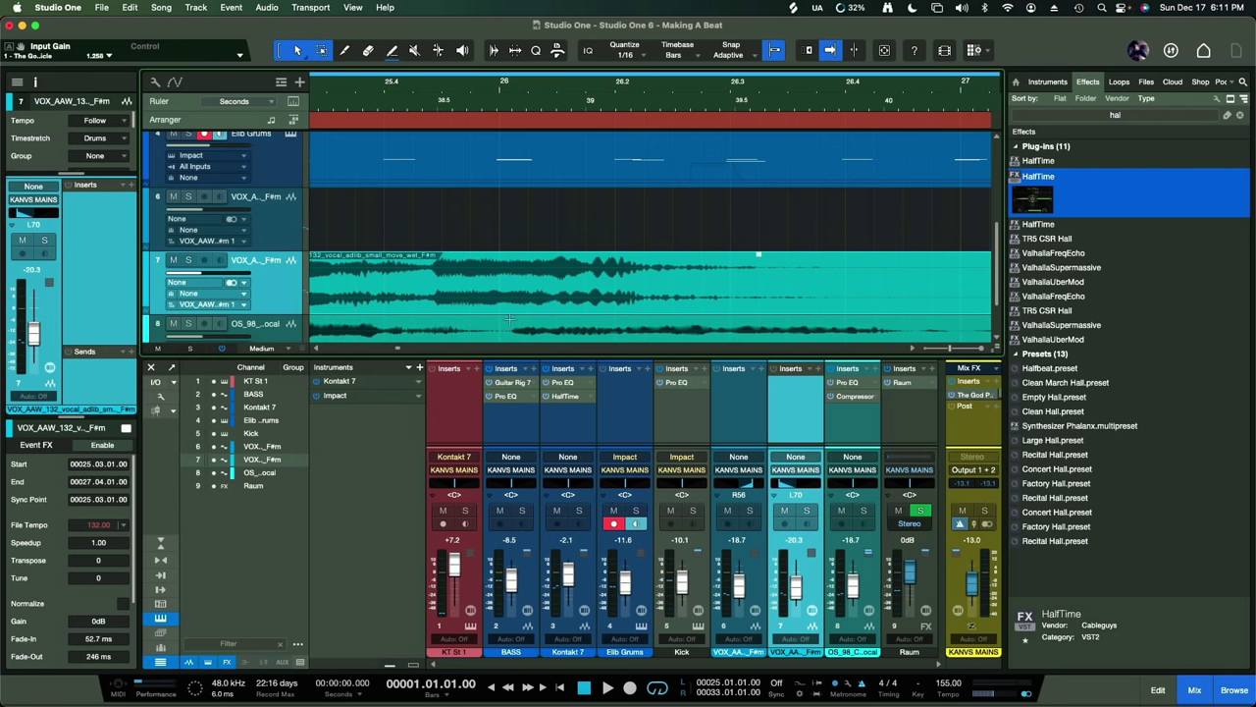
- Set the adlib event's sync point to 00026.01.01.00
right_click(535, 297)
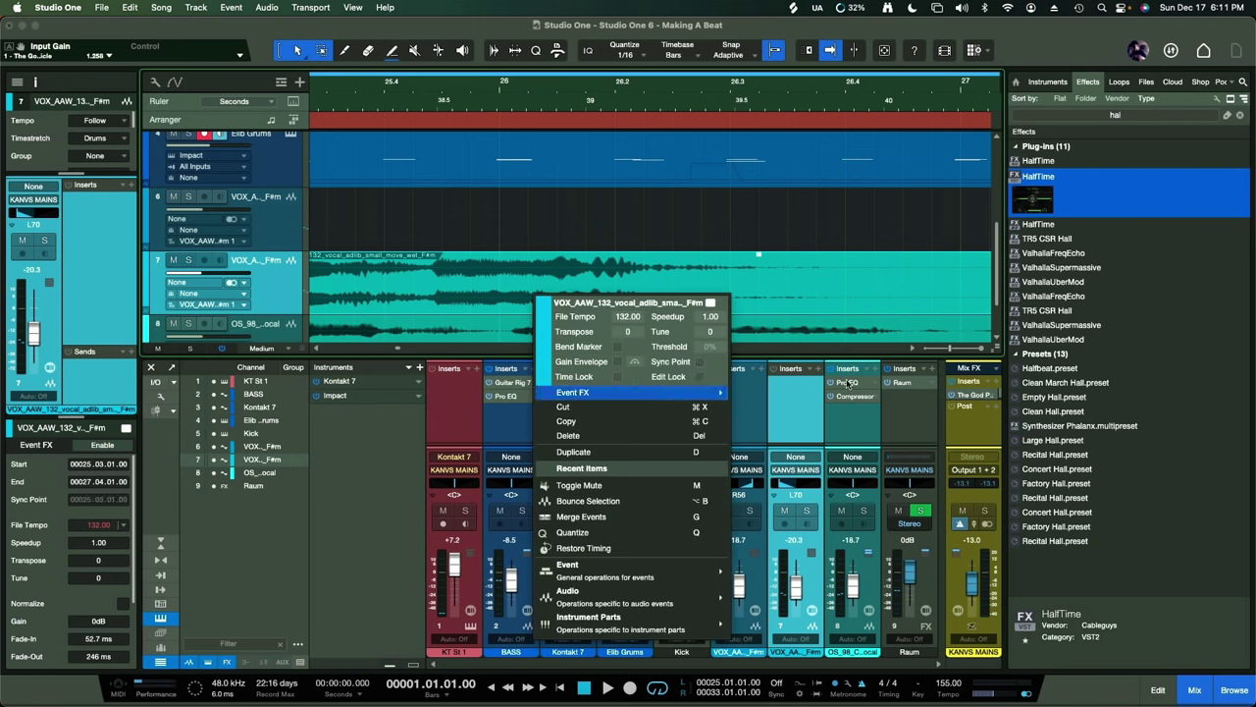
left_click(701, 362)
left_click(88, 505)
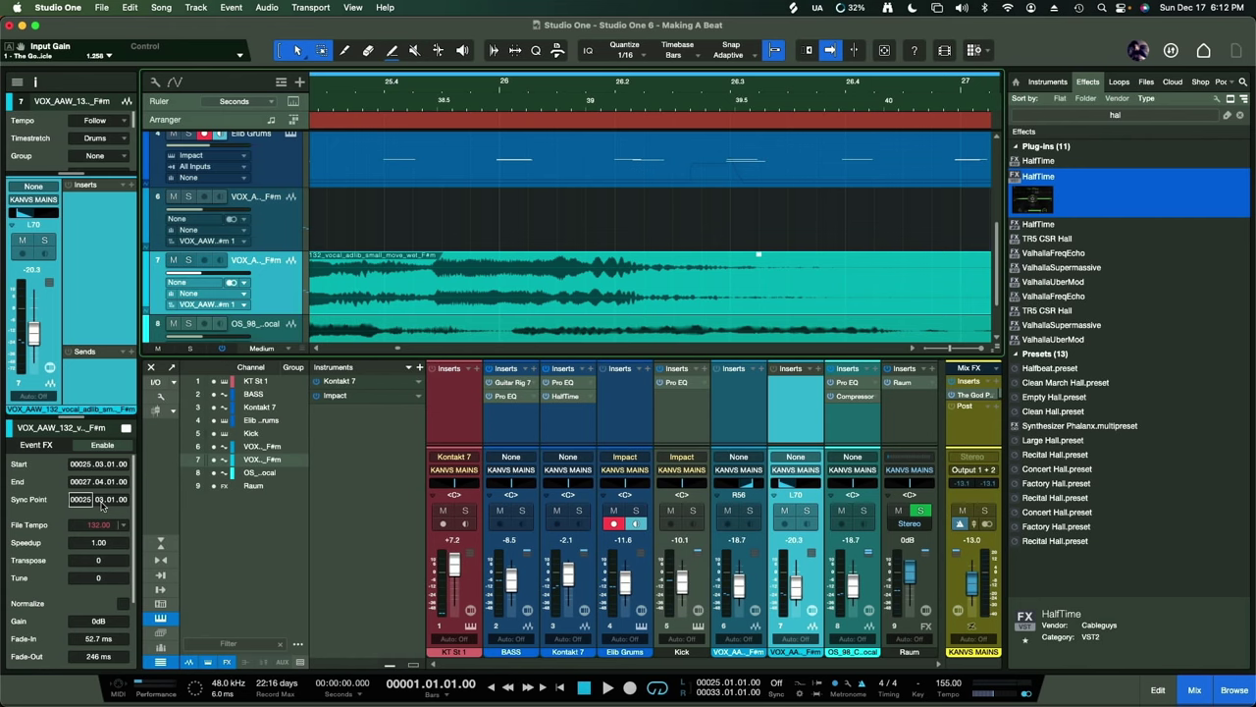
type("2")
key("space")
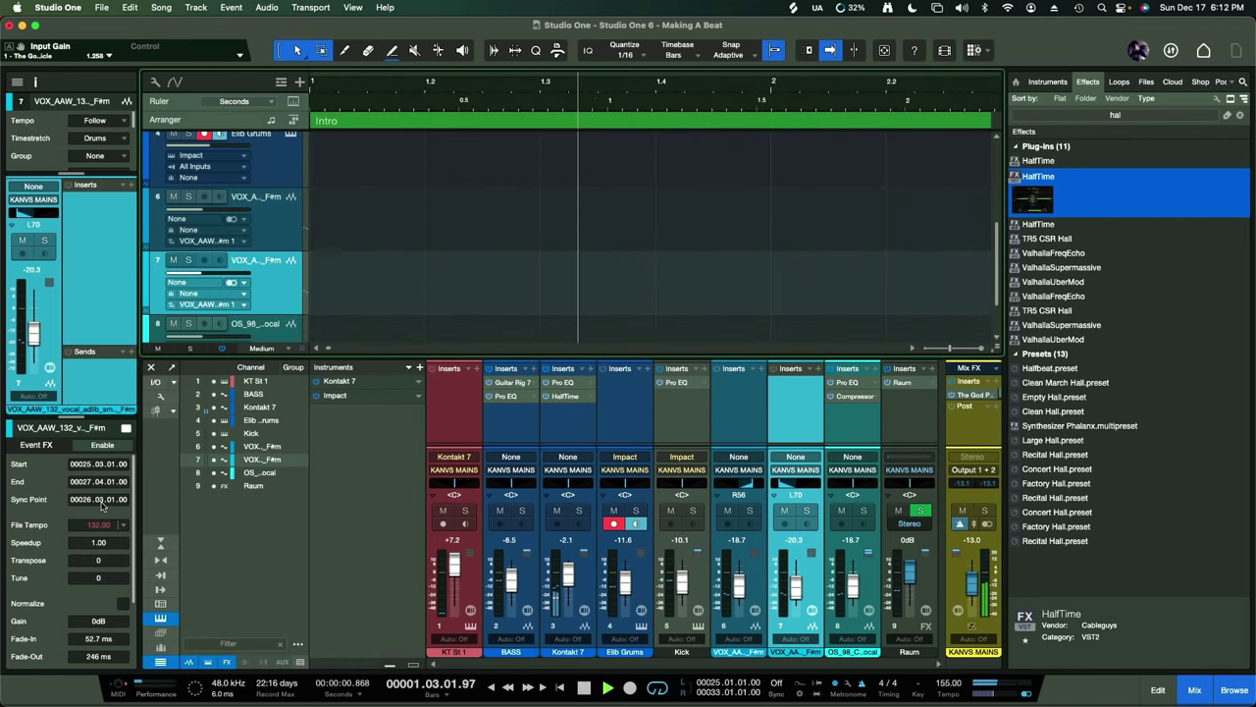
key("space")
left_click(87, 501)
scroll(99, 501, "down", 2)
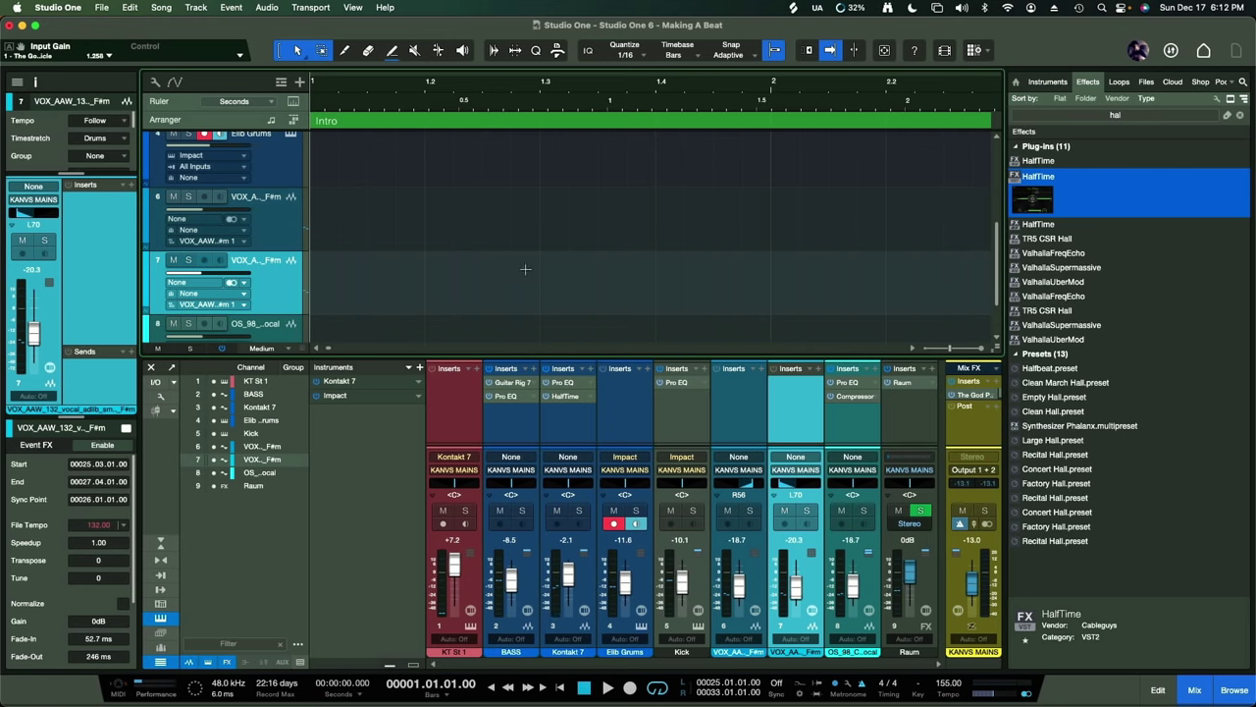
- Alt-drag copies of the VOX ad-lib clips to bar 2.03 near the song start
scroll(528, 270, "right", 15)
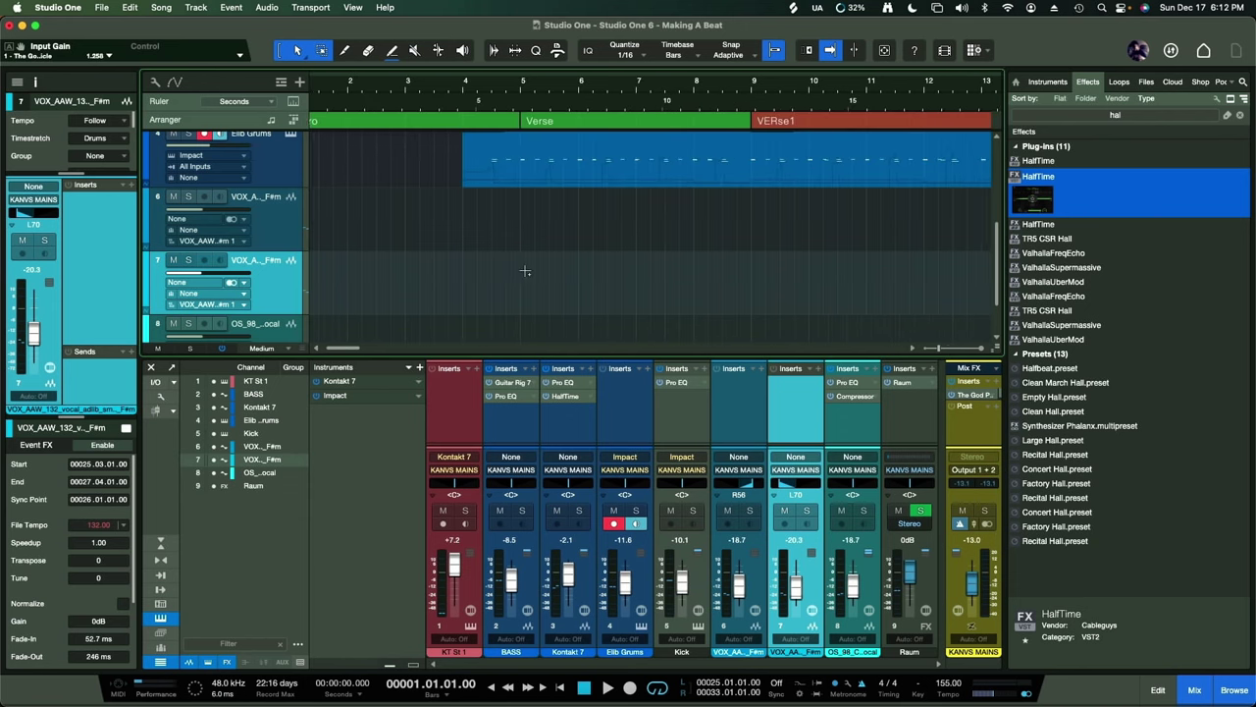
scroll(525, 271, "right", 5)
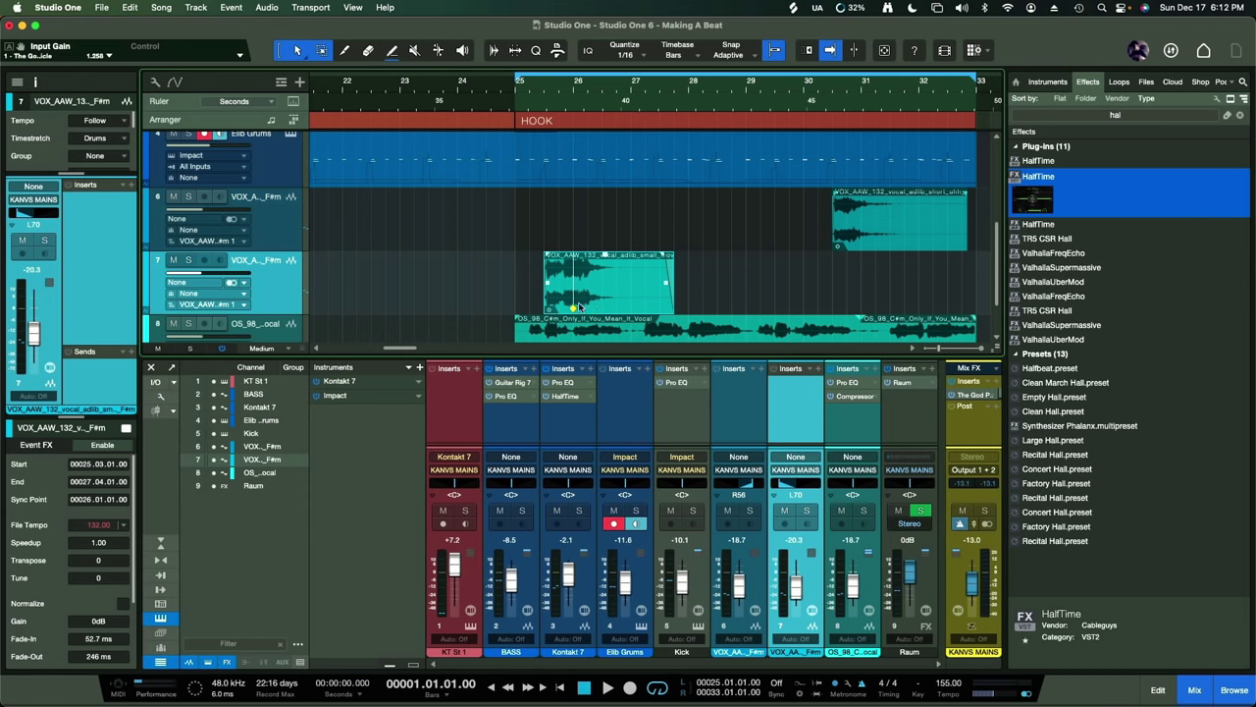
scroll(590, 303, "up", 3)
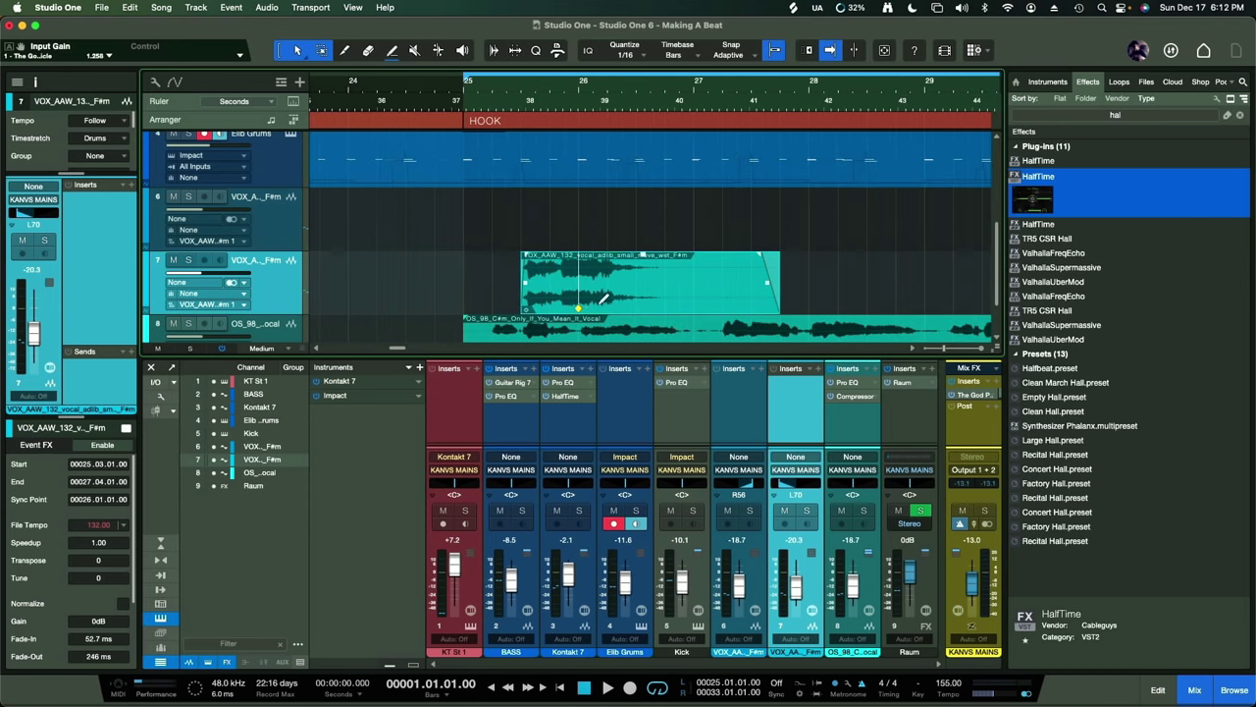
scroll(603, 297, "down", 3)
scroll(608, 295, "down", 3)
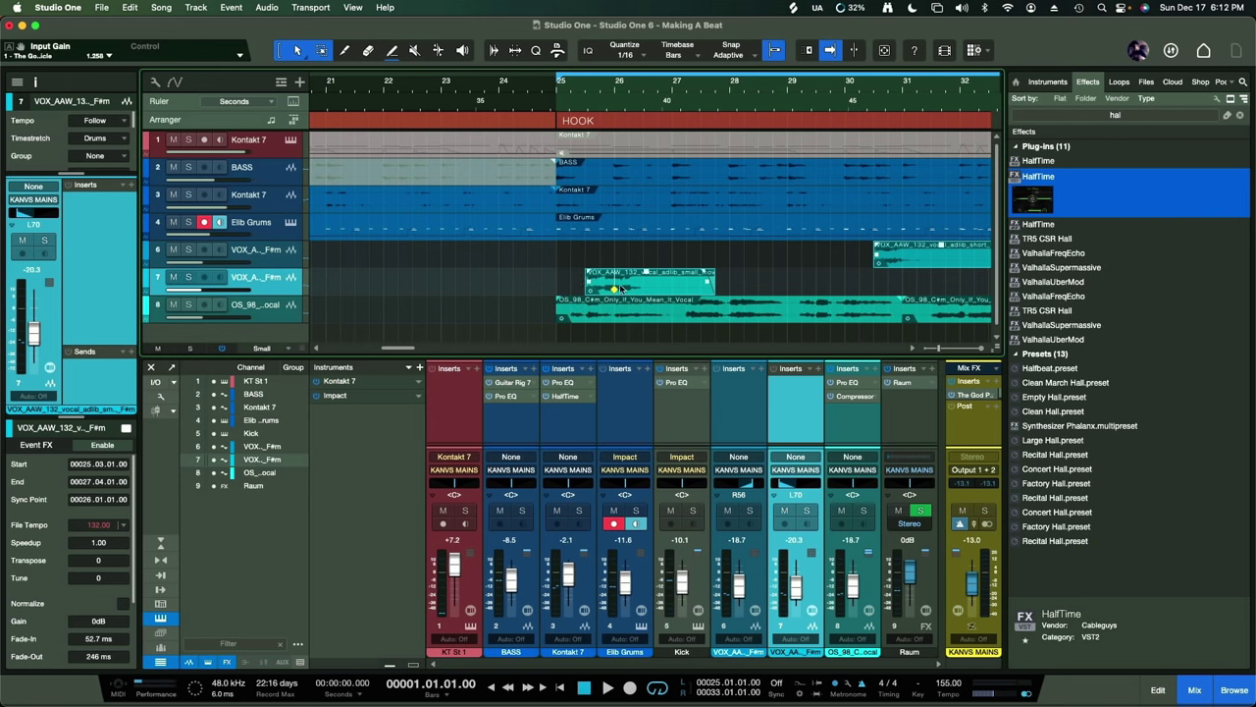
scroll(643, 287, "down", 4)
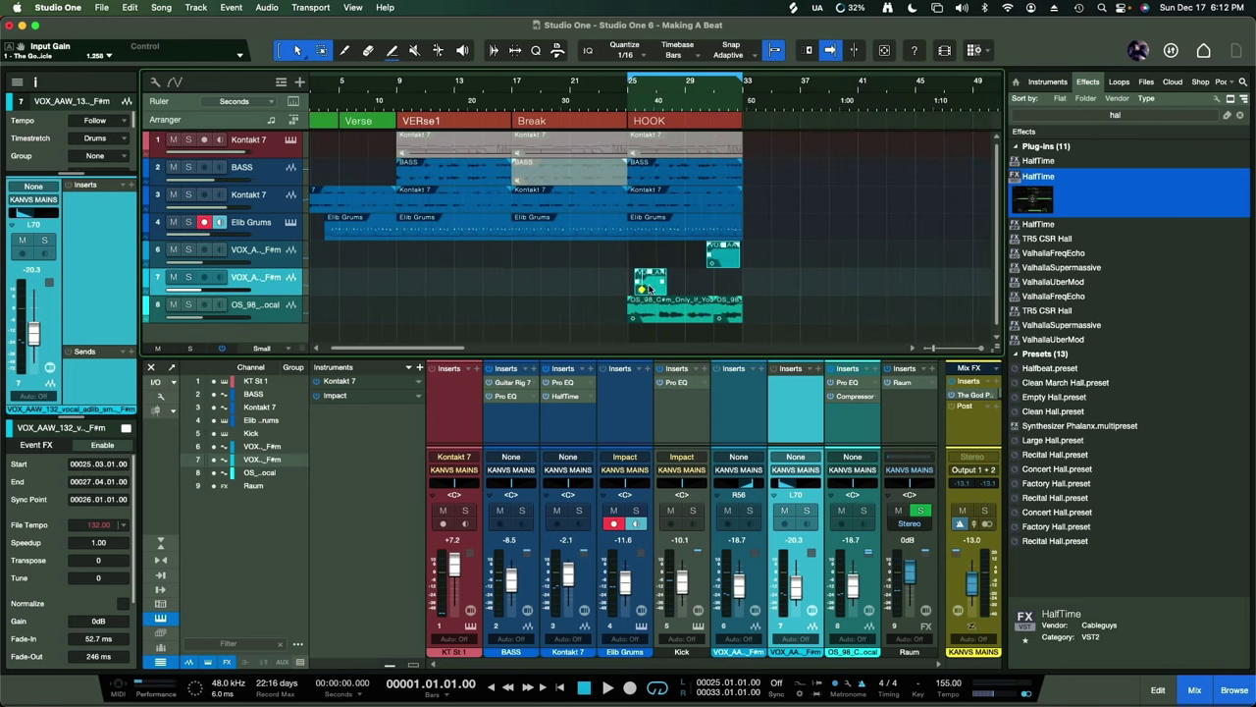
left_click_drag(648, 287, 321, 284)
- Move track 7's copied clip to bar 1.03 and play the arrangement from the start
scroll(322, 285, "up", 5)
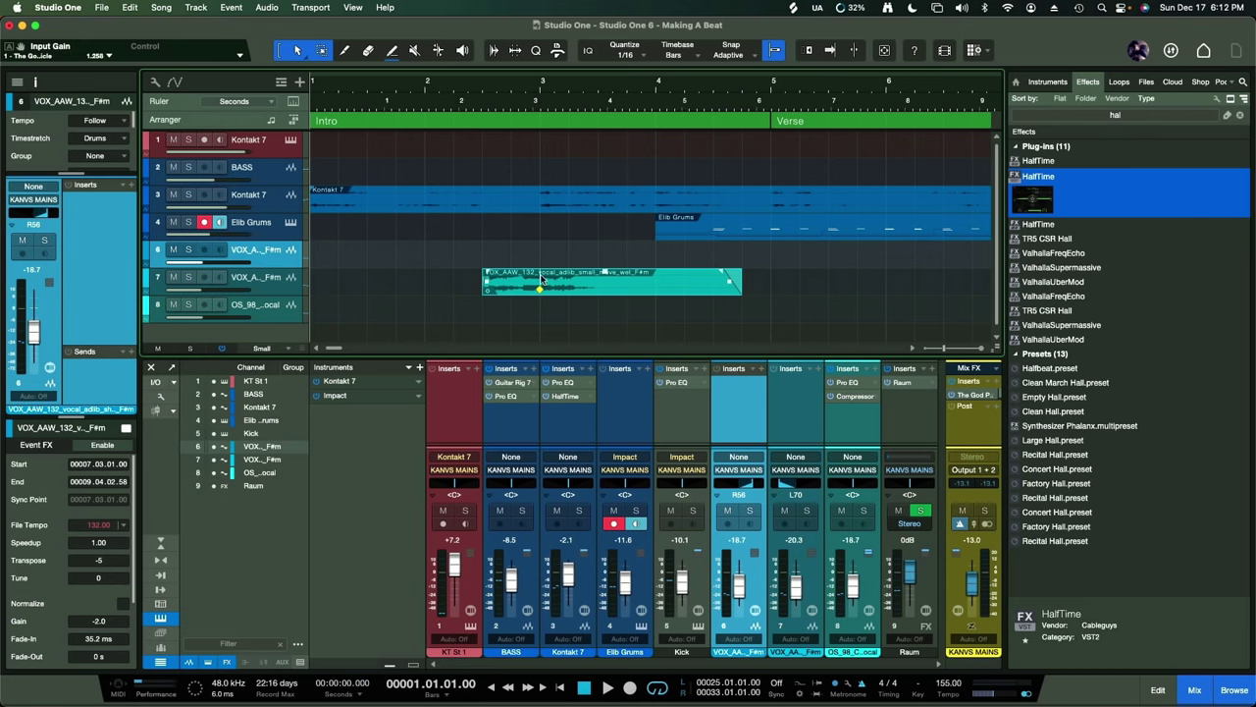
left_click_drag(569, 287, 455, 287)
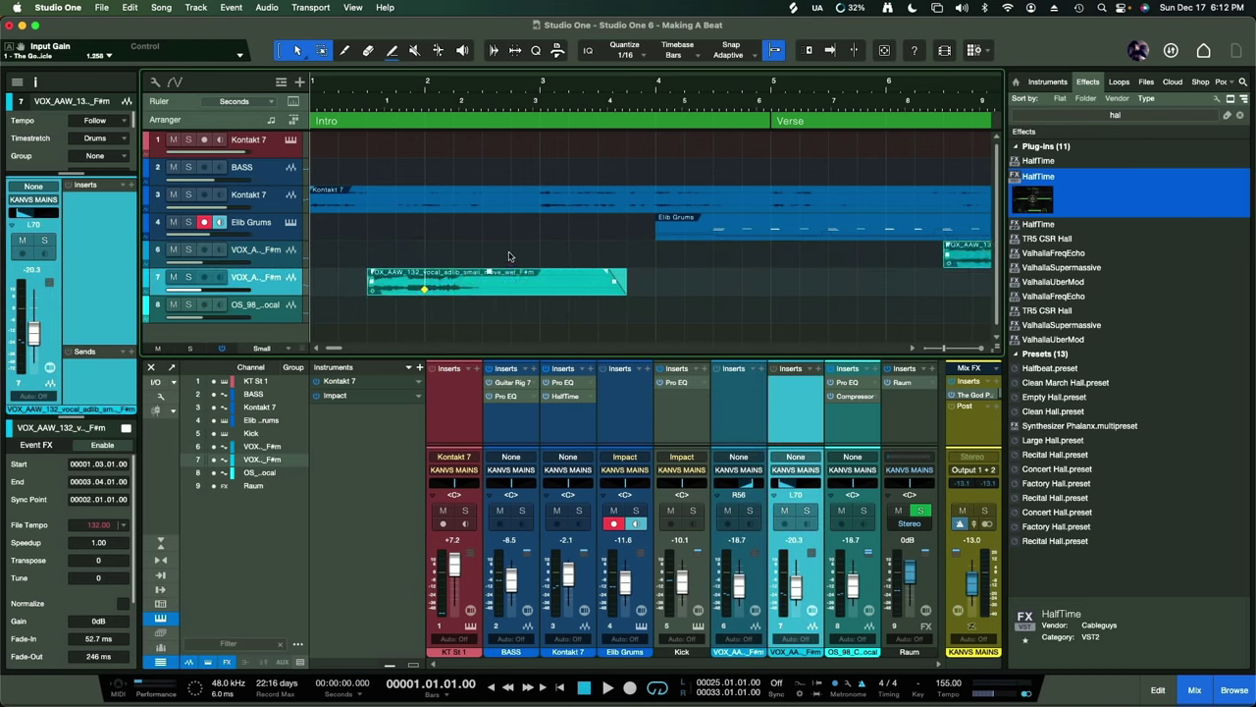
scroll(514, 248, "down", 2)
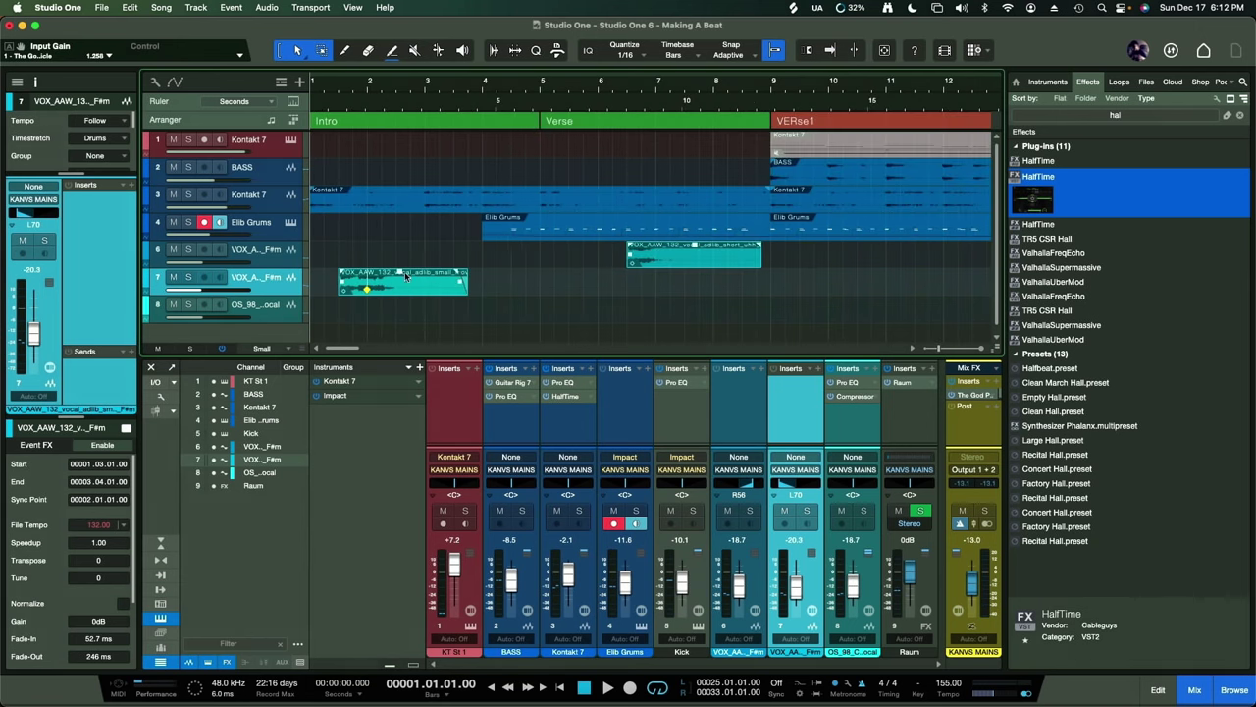
key("space")
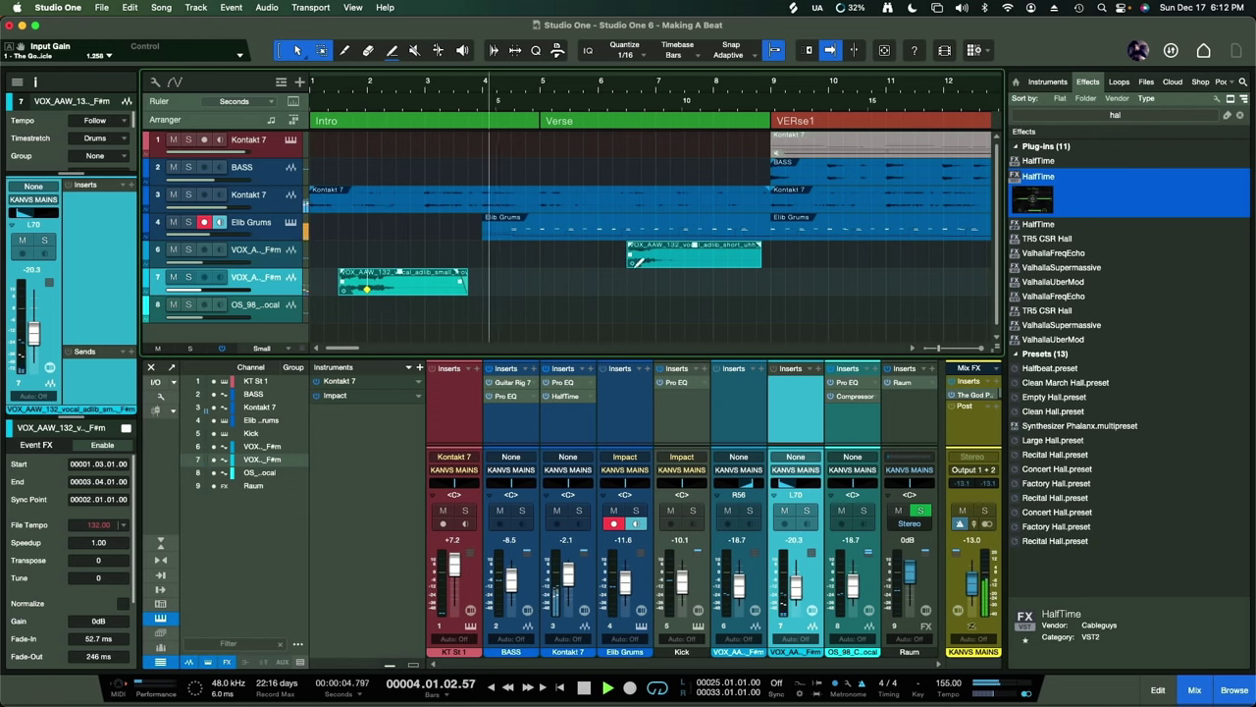
scroll(635, 272, "down", 2)
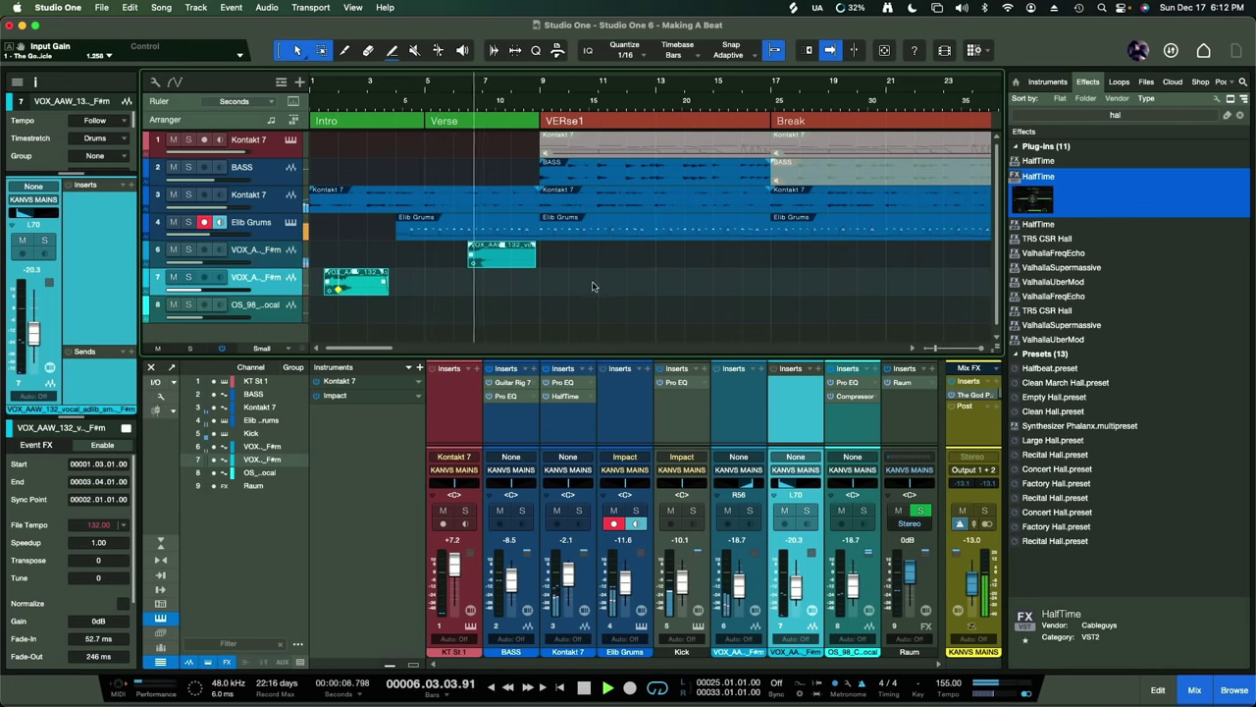
scroll(567, 347, "down", 2)
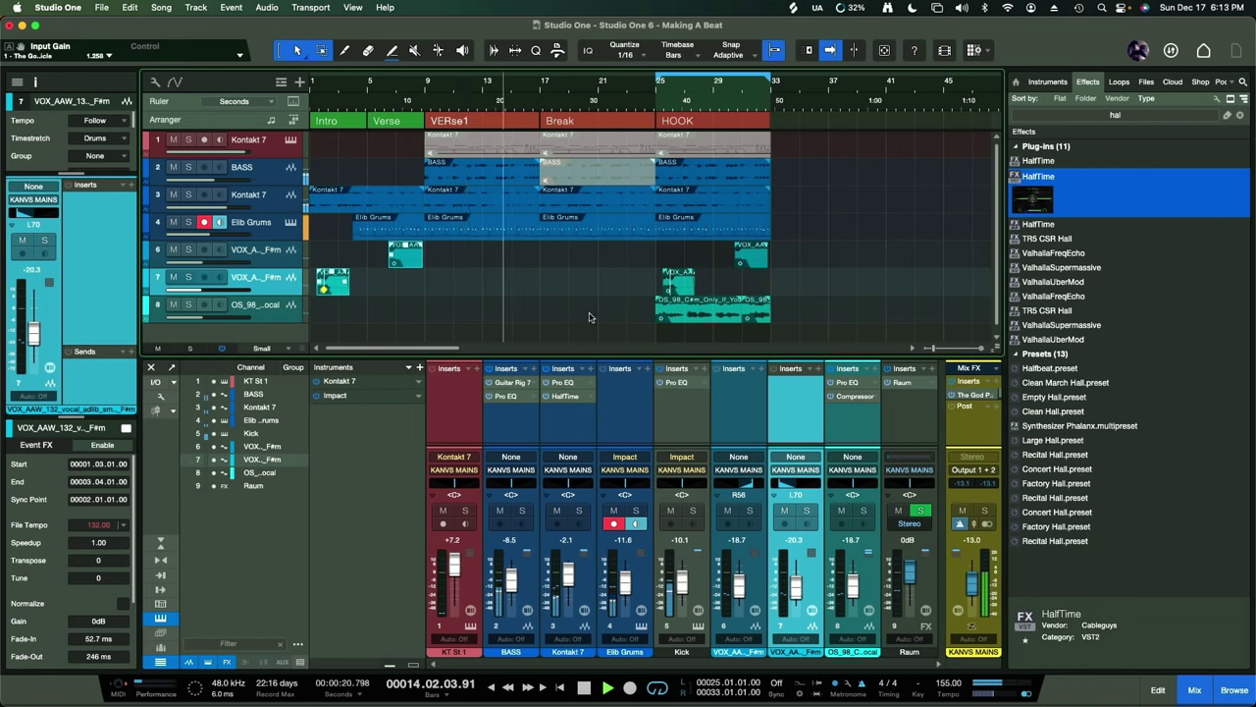
- Pack the three vocal tracks into a folder track named VO
left_click(266, 257)
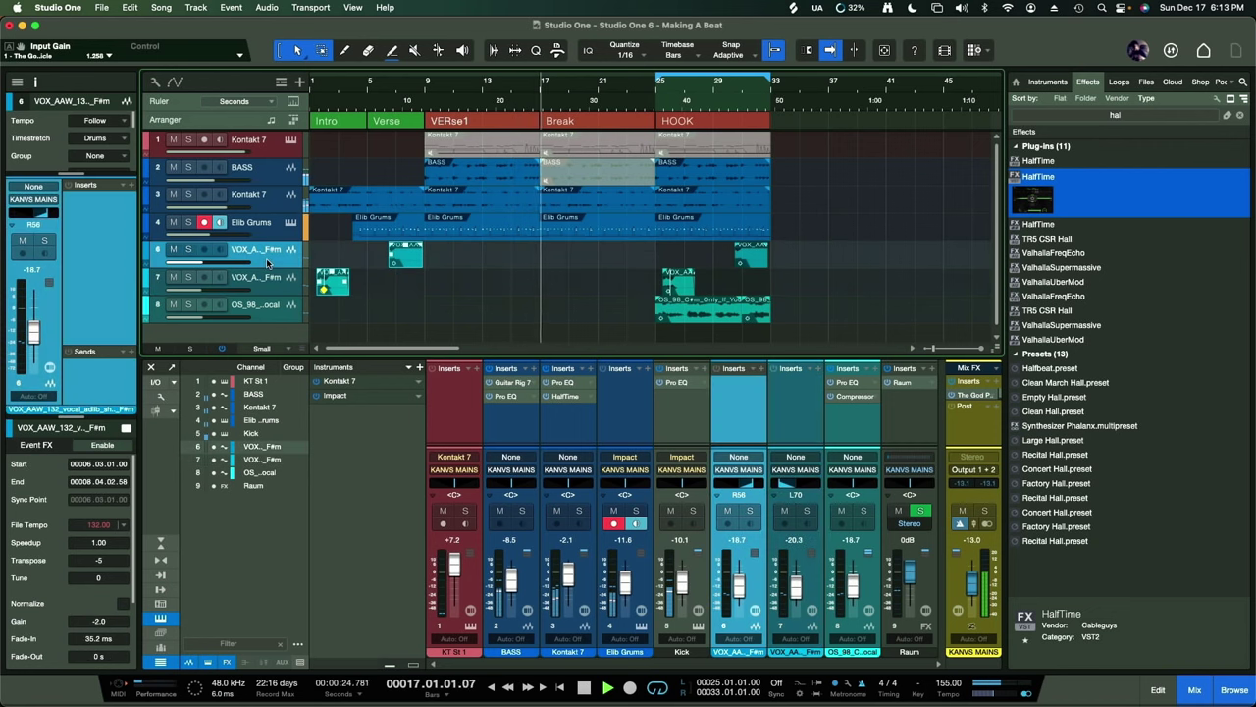
left_click(266, 316)
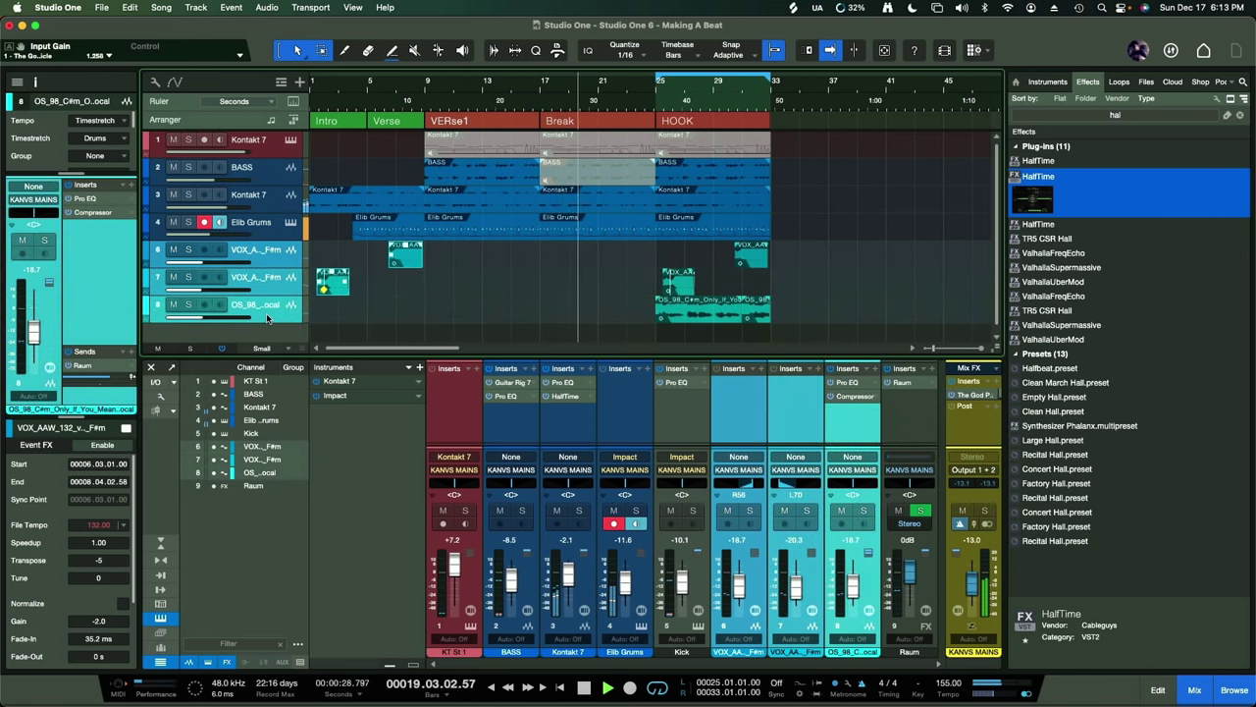
key("super+shift+g")
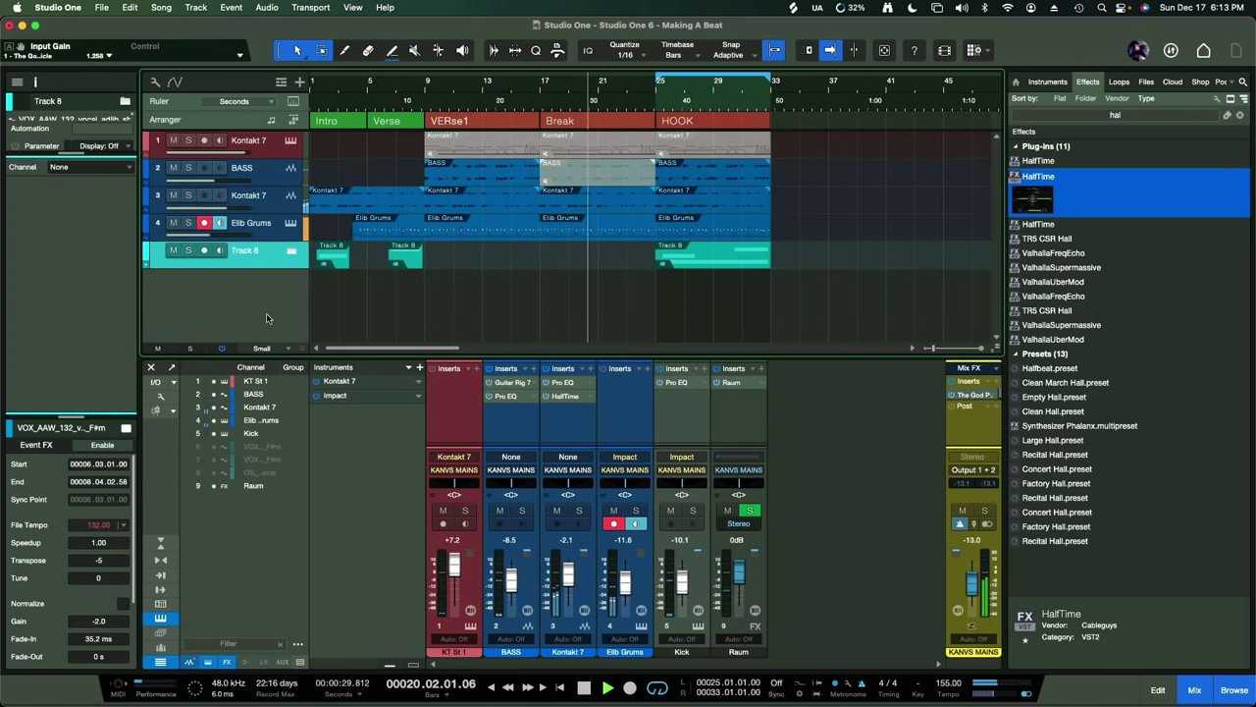
double_click(253, 251)
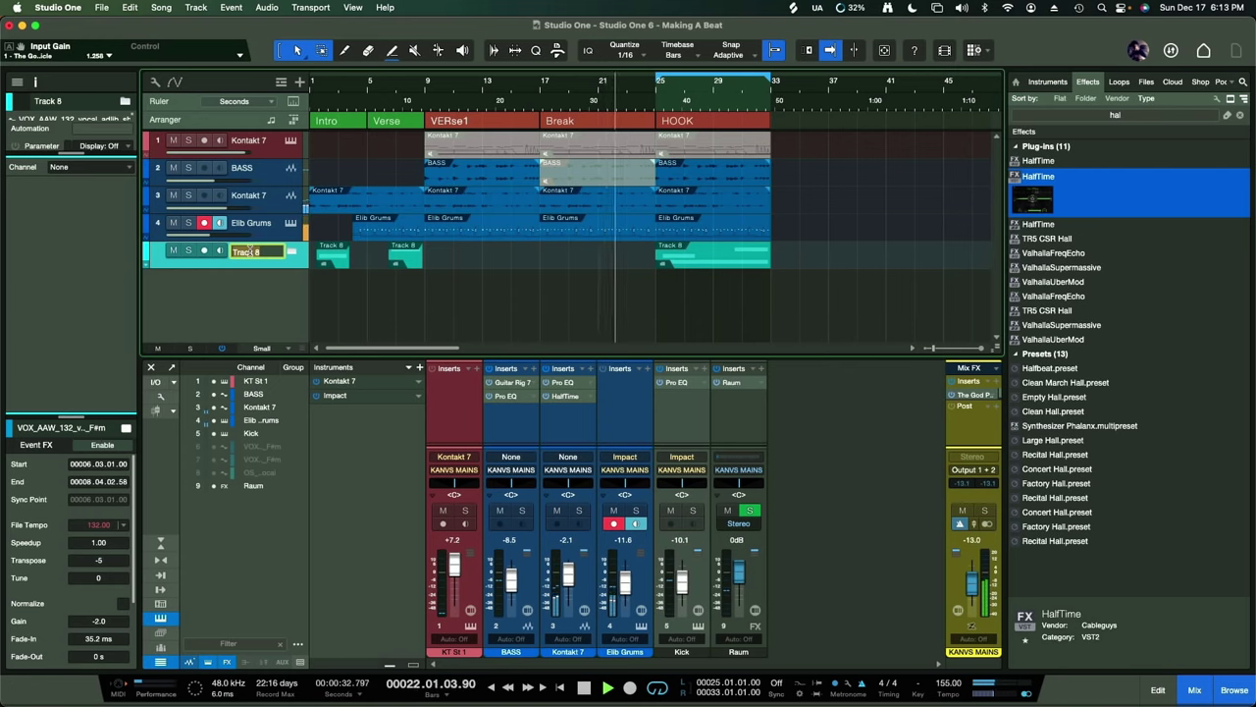
type("vo")
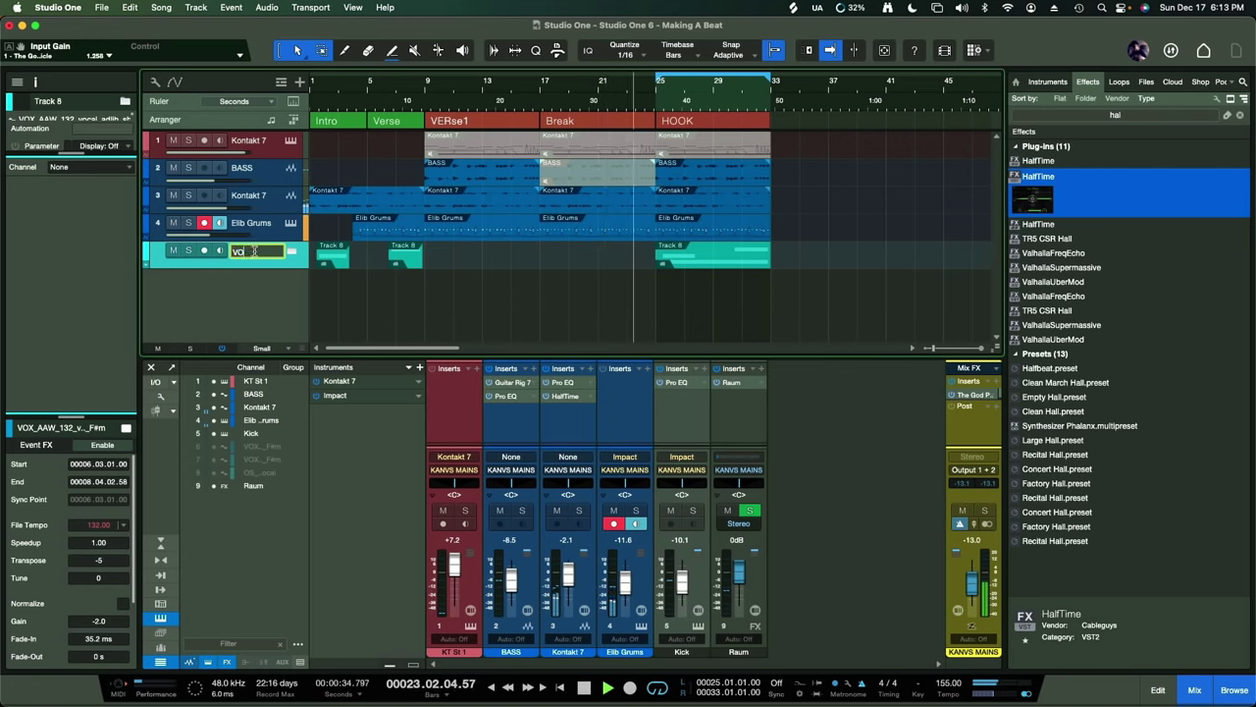
key("Return")
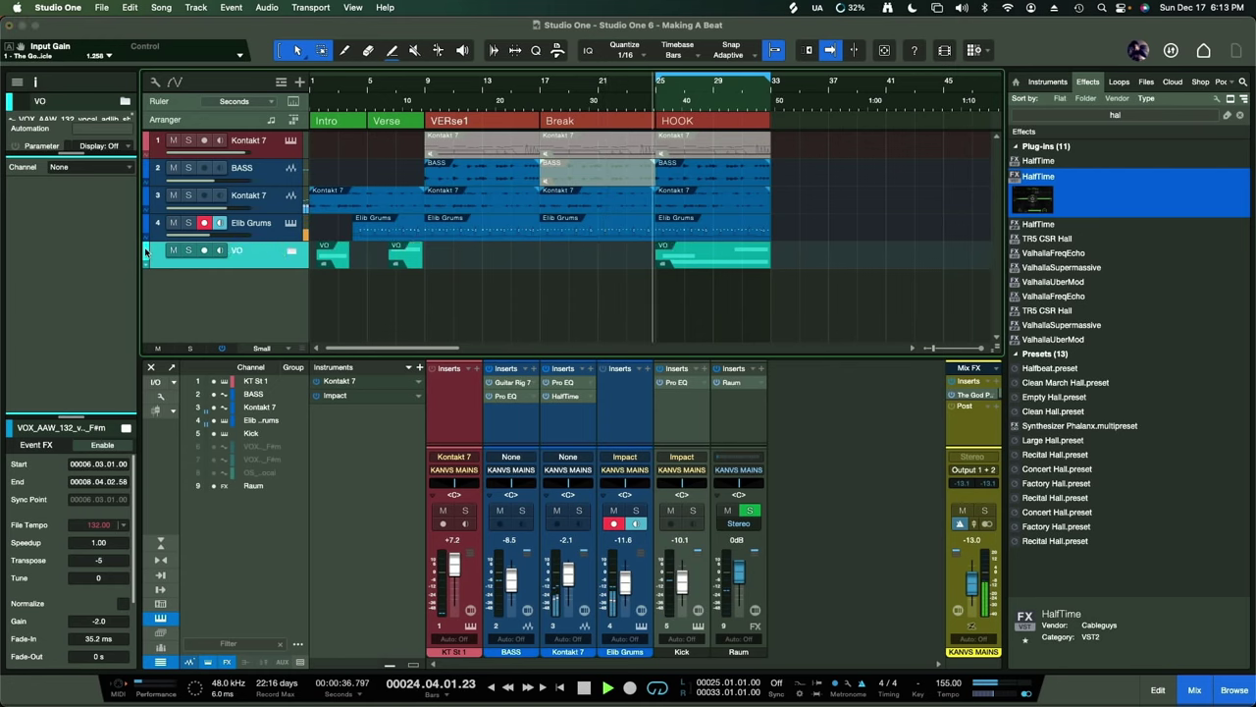
- Colour the VO folder red and route its output to a new VO bus
left_click(147, 251)
left_click(155, 276)
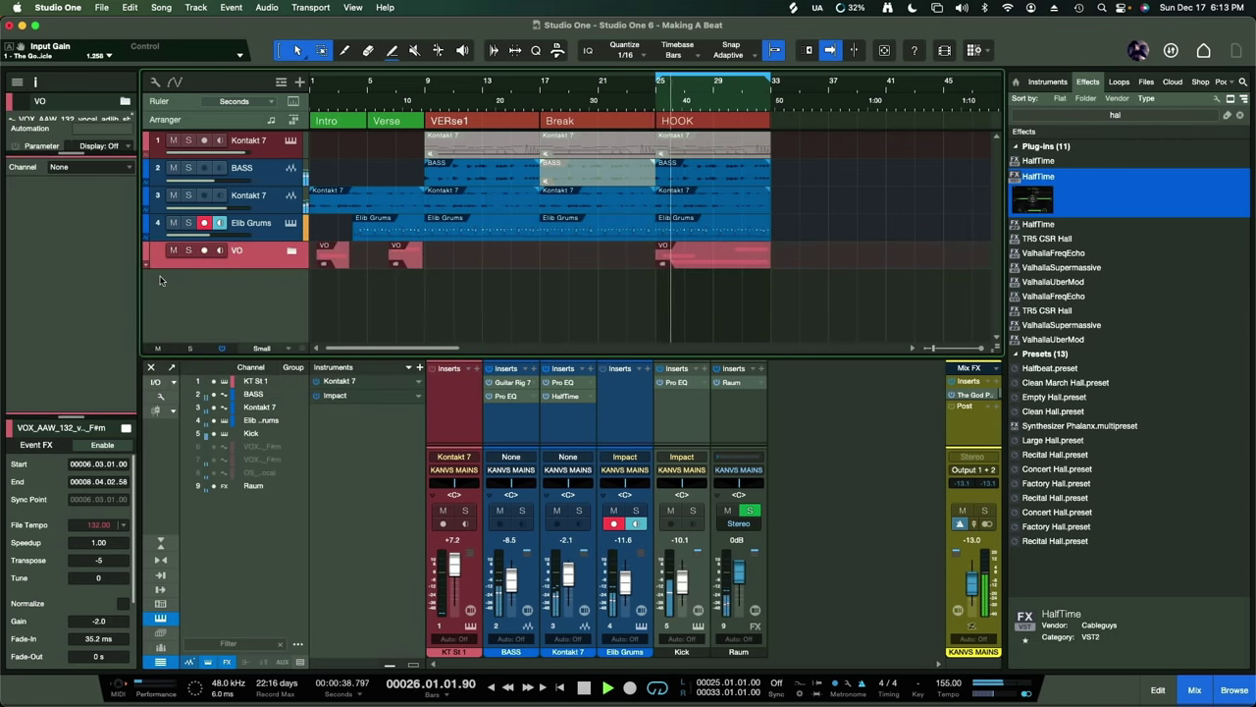
left_click(147, 251)
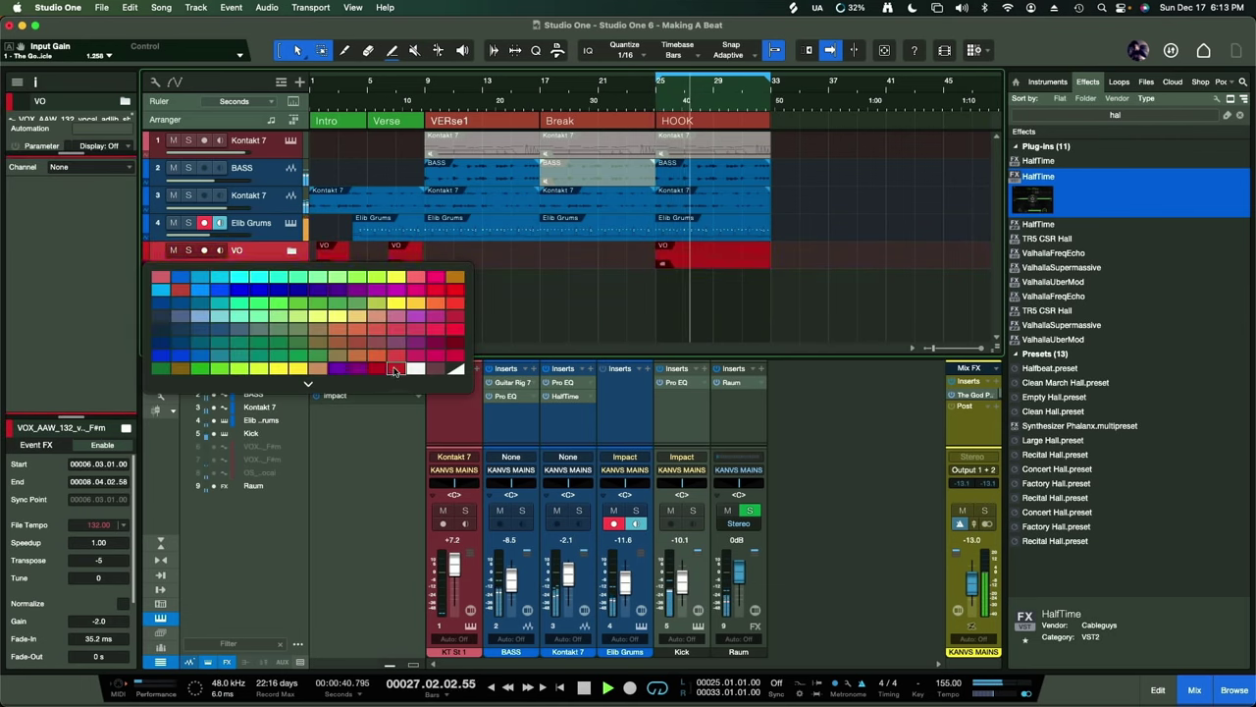
left_click(173, 258)
left_click(148, 251)
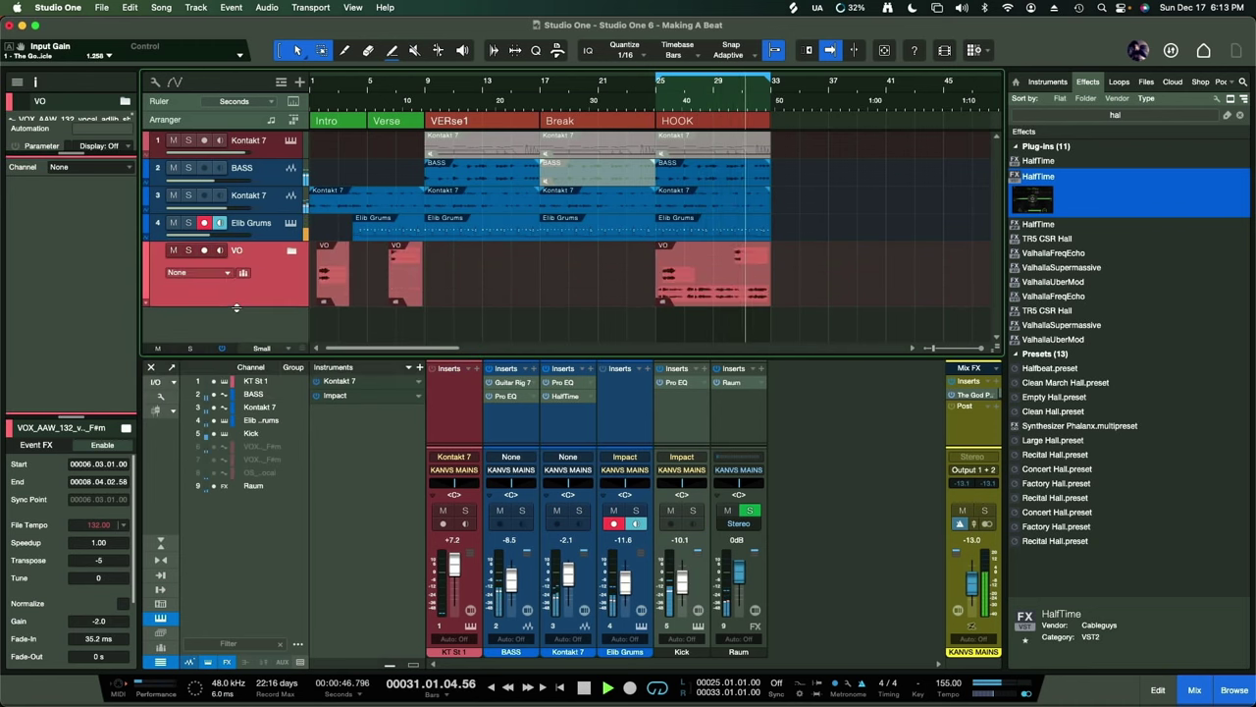
left_click(228, 274)
left_click(224, 383)
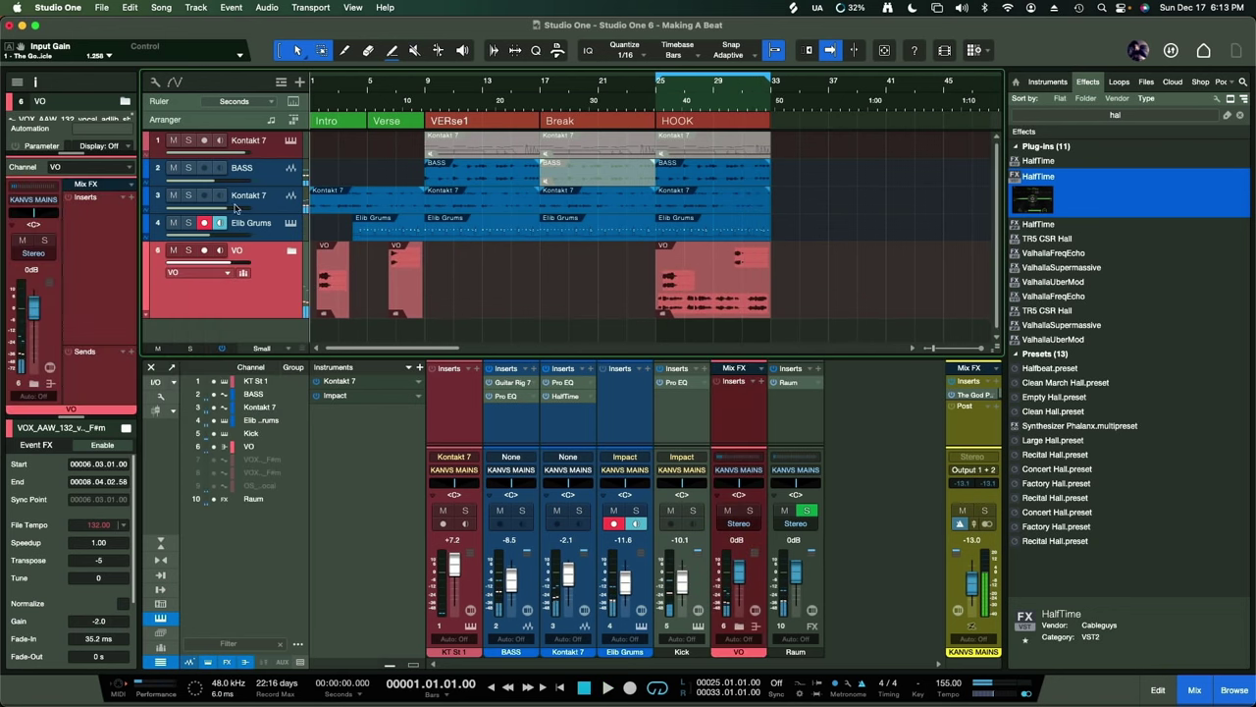
left_click(271, 237)
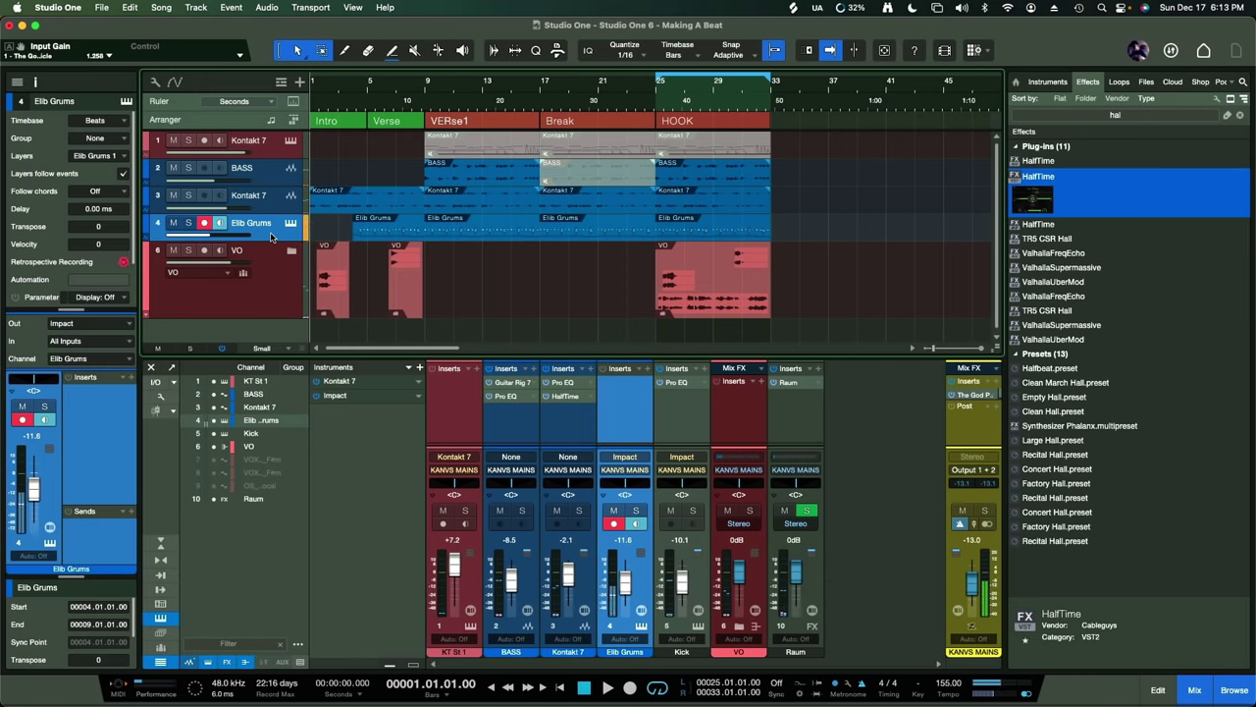
- Open Impact XT on Elib Grums while auditioning the hats, then show pad bank G
key("space")
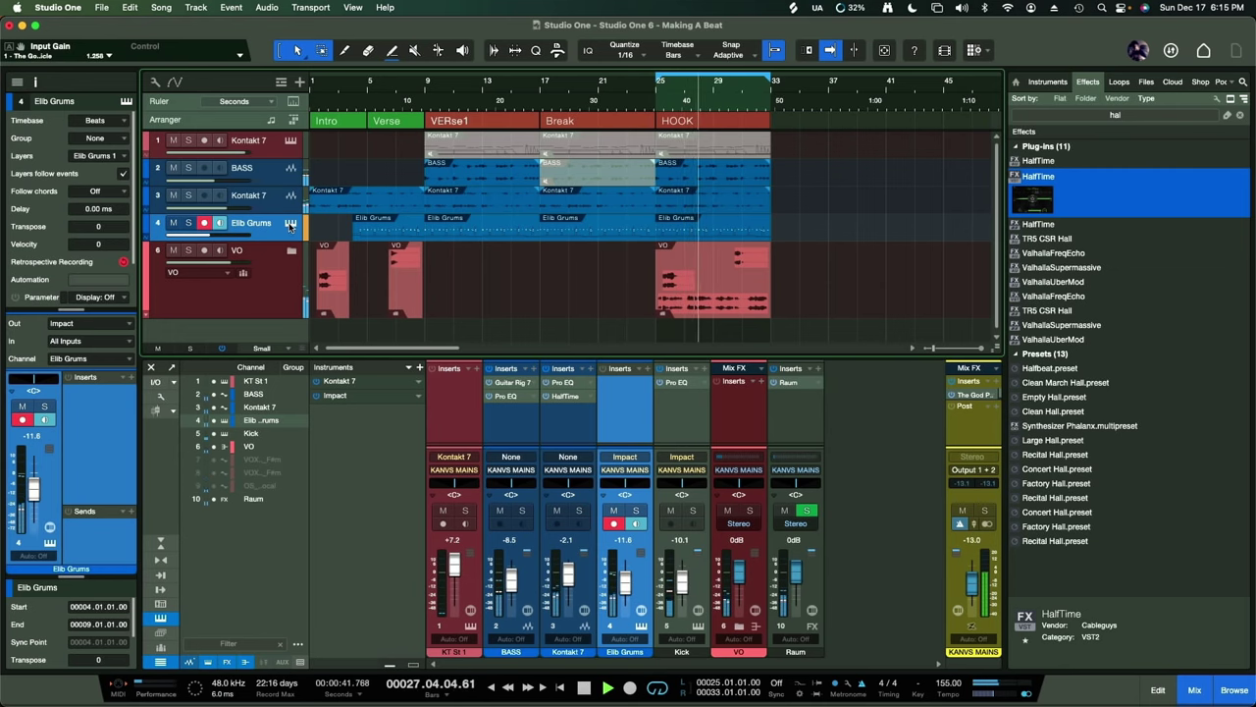
key("F11")
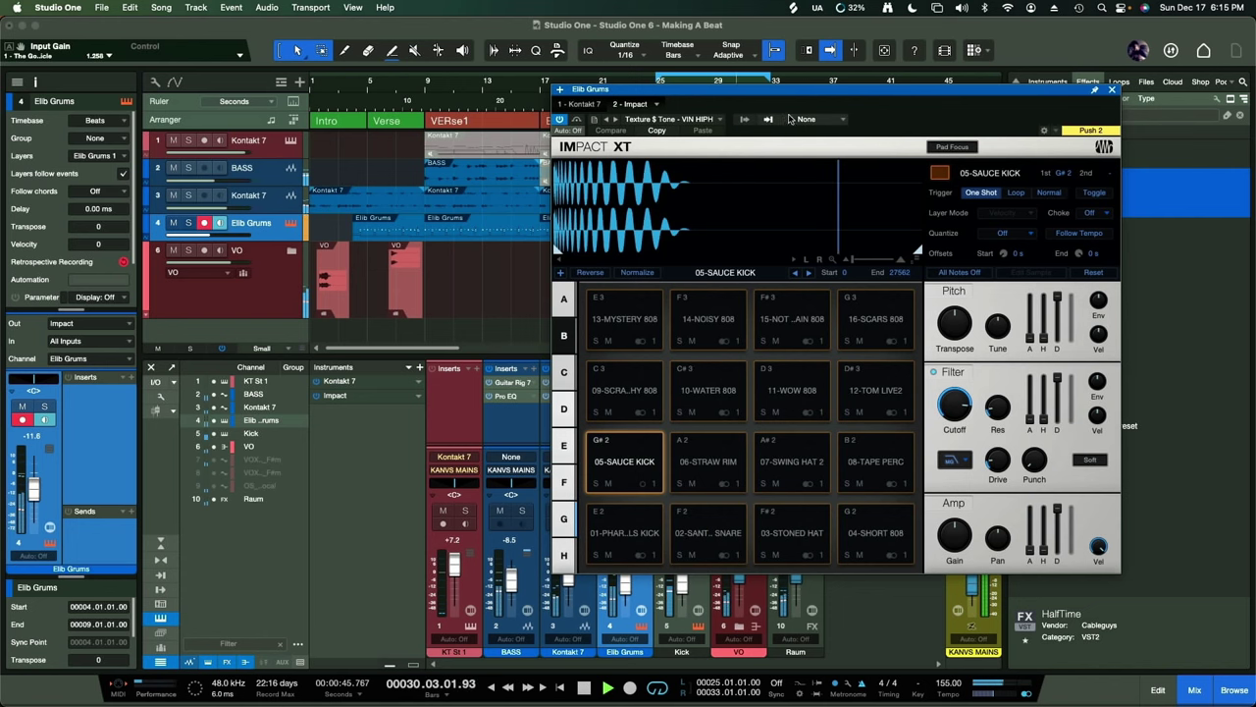
left_click_drag(792, 99, 707, 154)
left_click(731, 517)
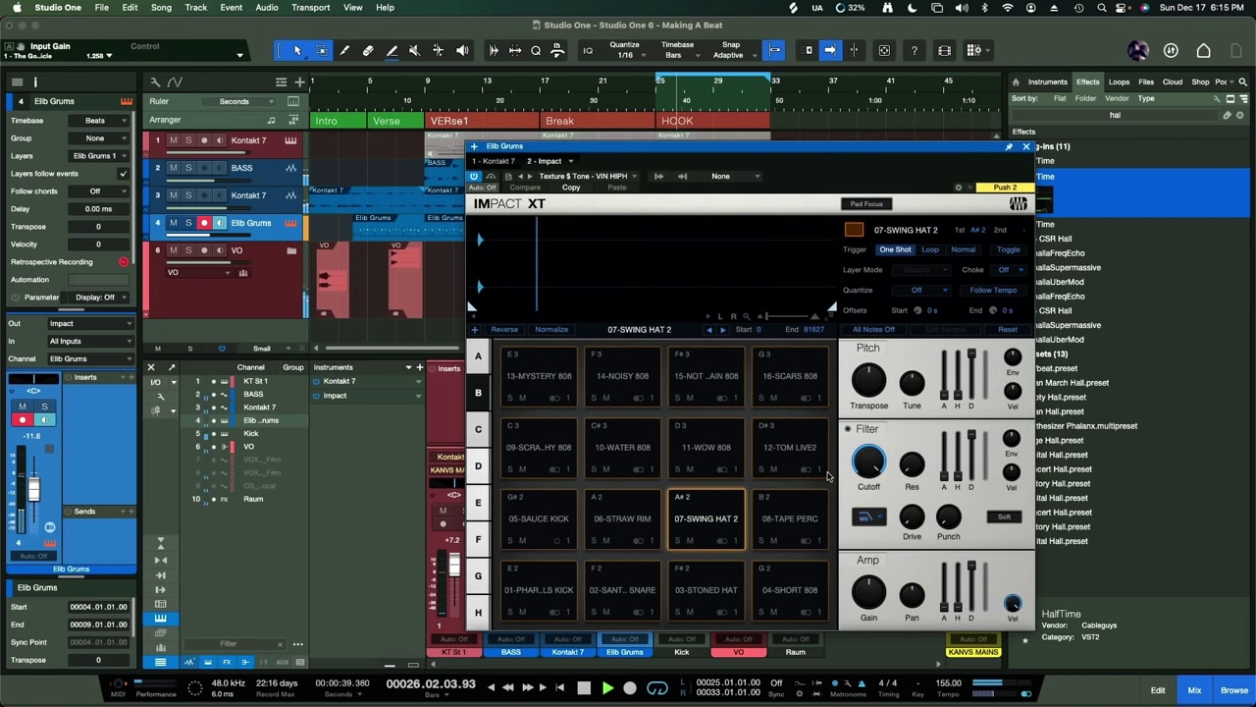
key("space")
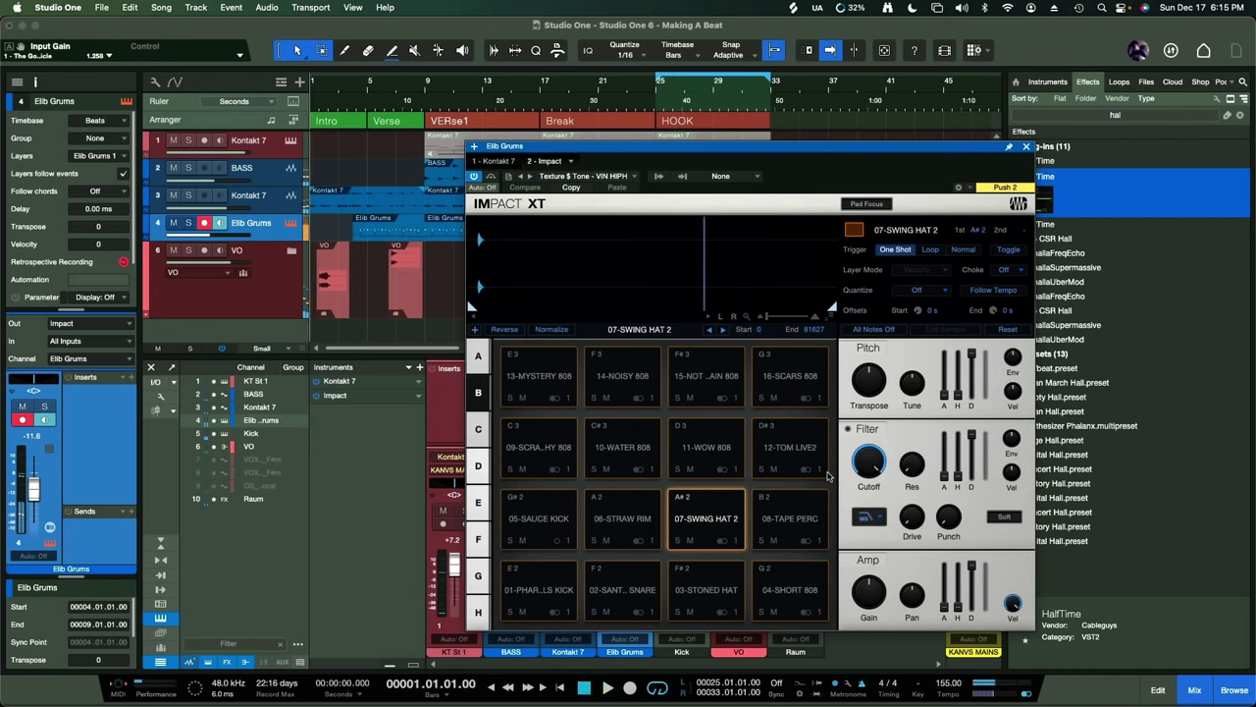
left_click(480, 575)
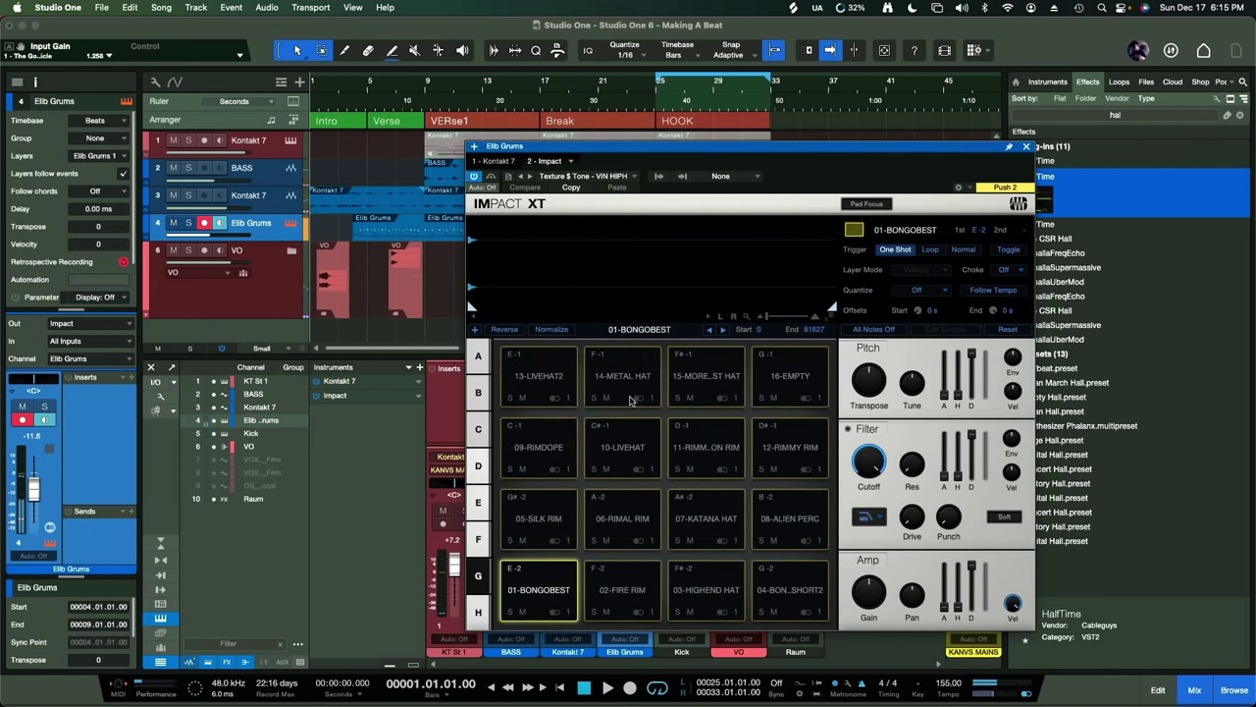
- Set 10-LIVEHAT's filter cutoff to 15.17 kHz and amp attack to 67.7 ms
left_click(626, 450)
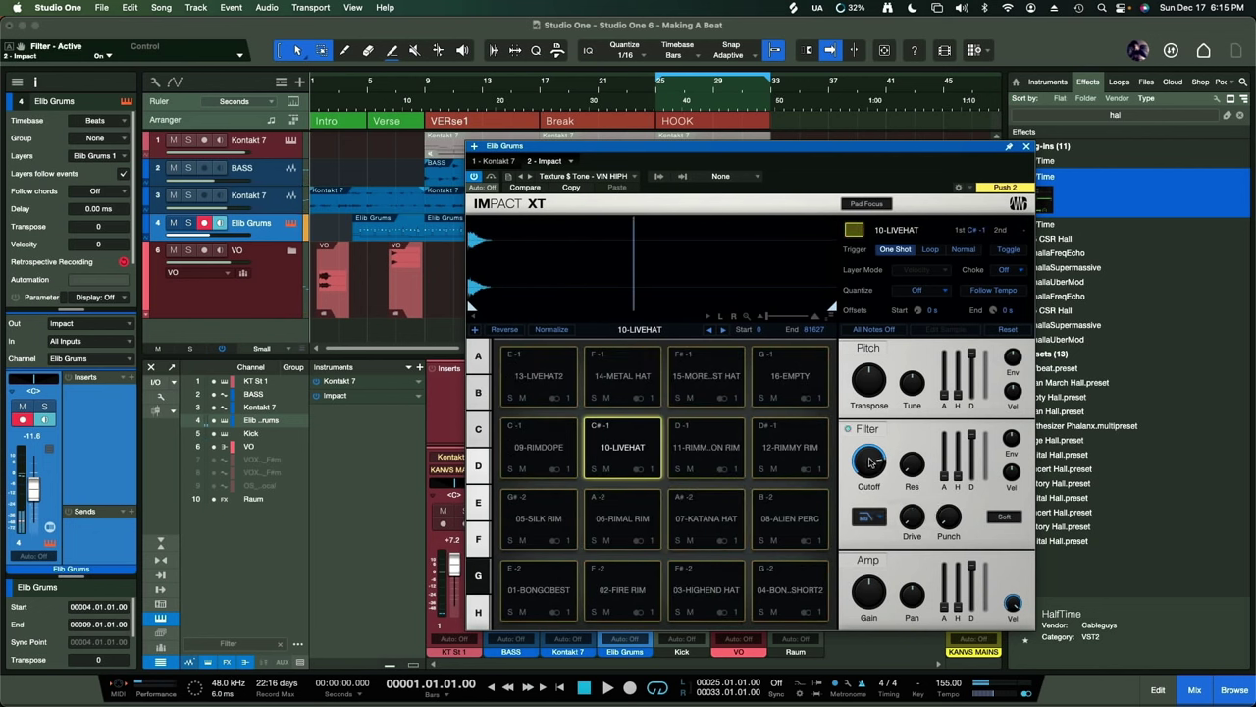
left_click_drag(869, 462, 868, 436)
mouse_move(947, 470)
mouse_move(945, 603)
left_mouse_down()
mouse_move(942, 536)
mouse_move(940, 596)
left_mouse_up()
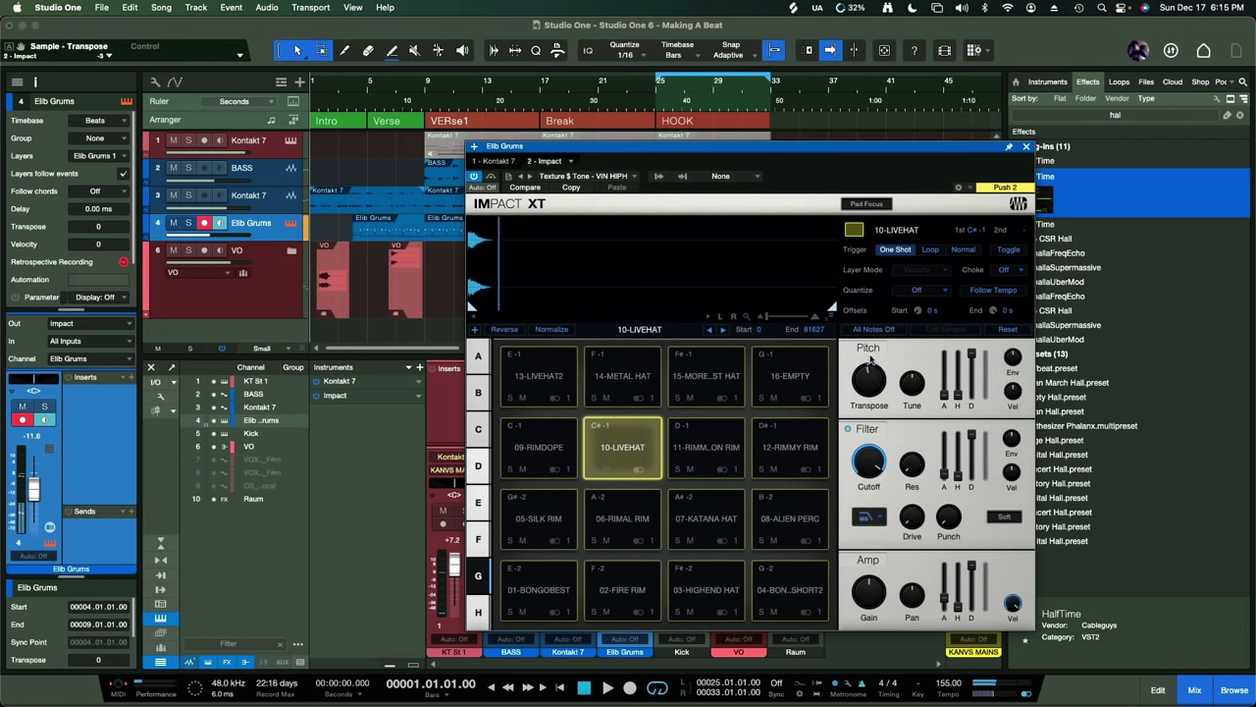
- Set 12-RIMMY RIM to -11 semitones and -6.8 dB gain, with the playhead at bar 23
left_click(815, 457)
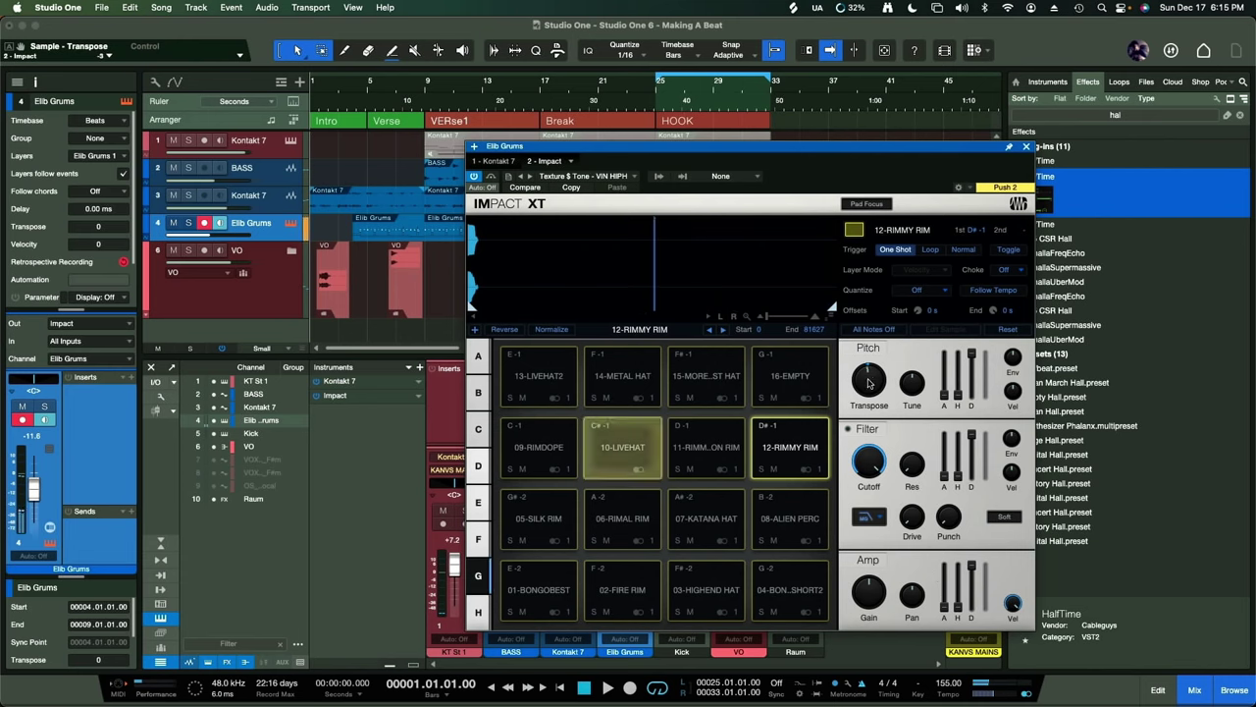
left_click_drag(868, 383, 861, 379)
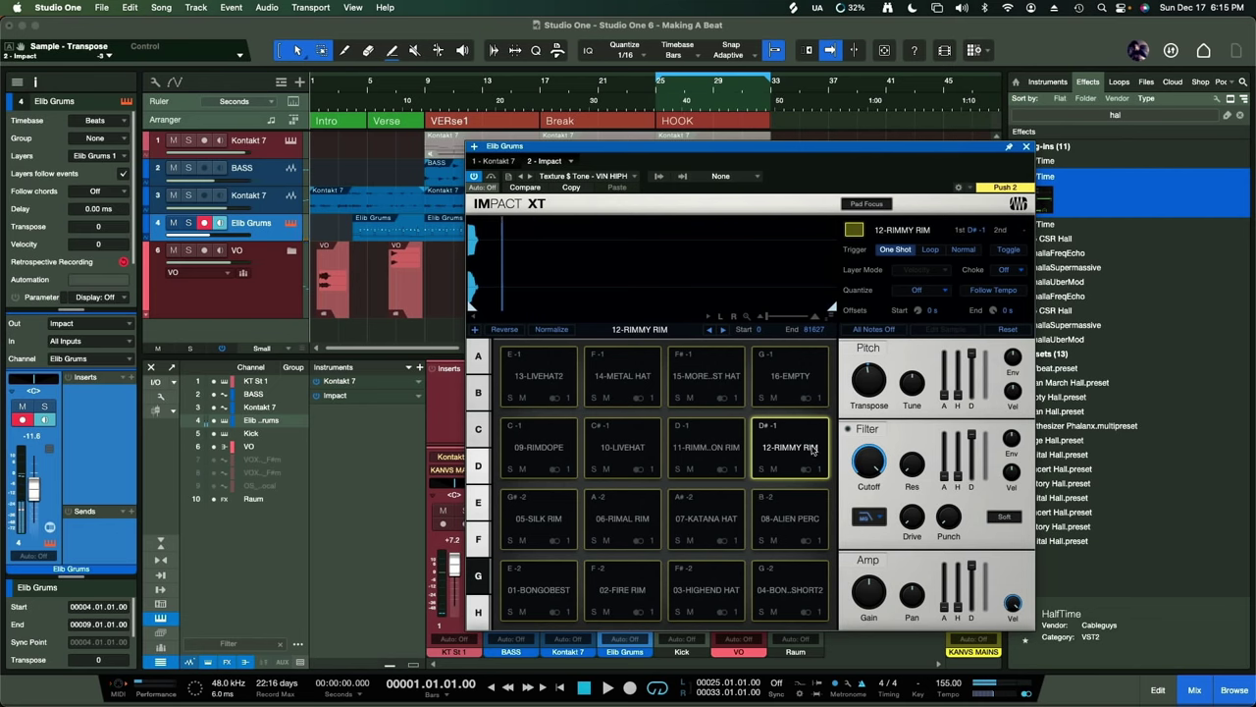
left_click_drag(876, 595, 871, 605)
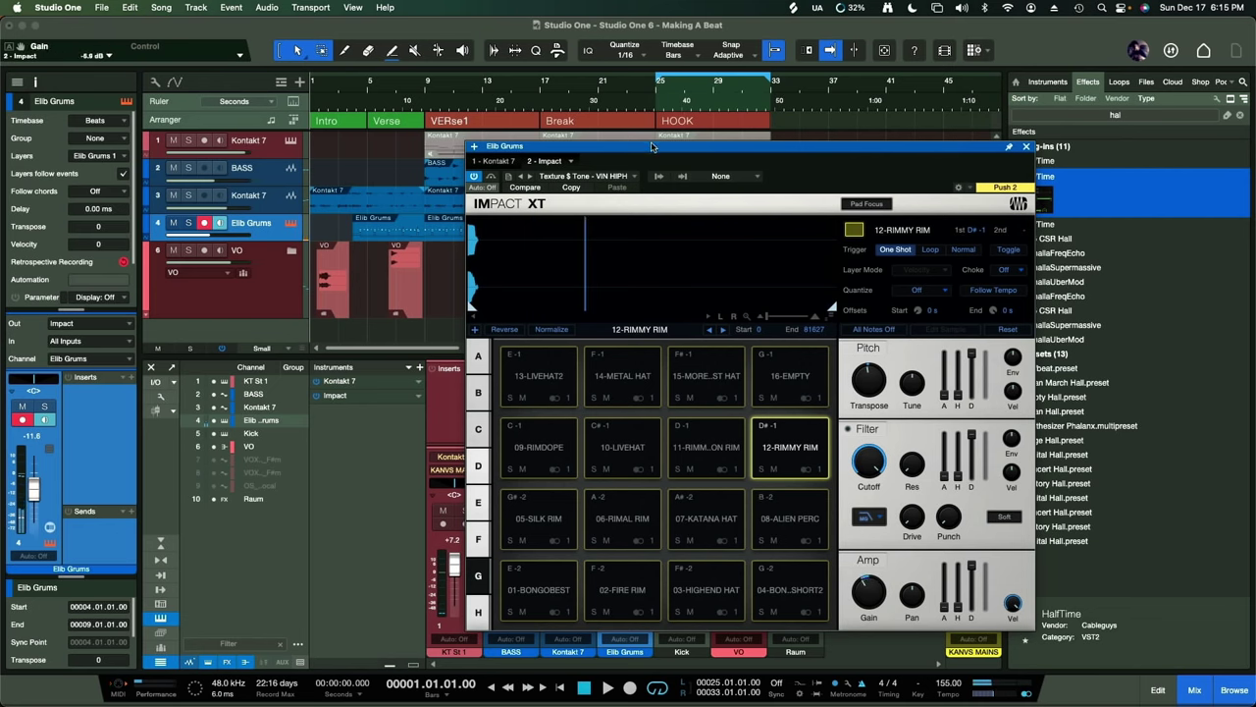
left_click_drag(638, 145, 636, 273)
left_click(634, 110)
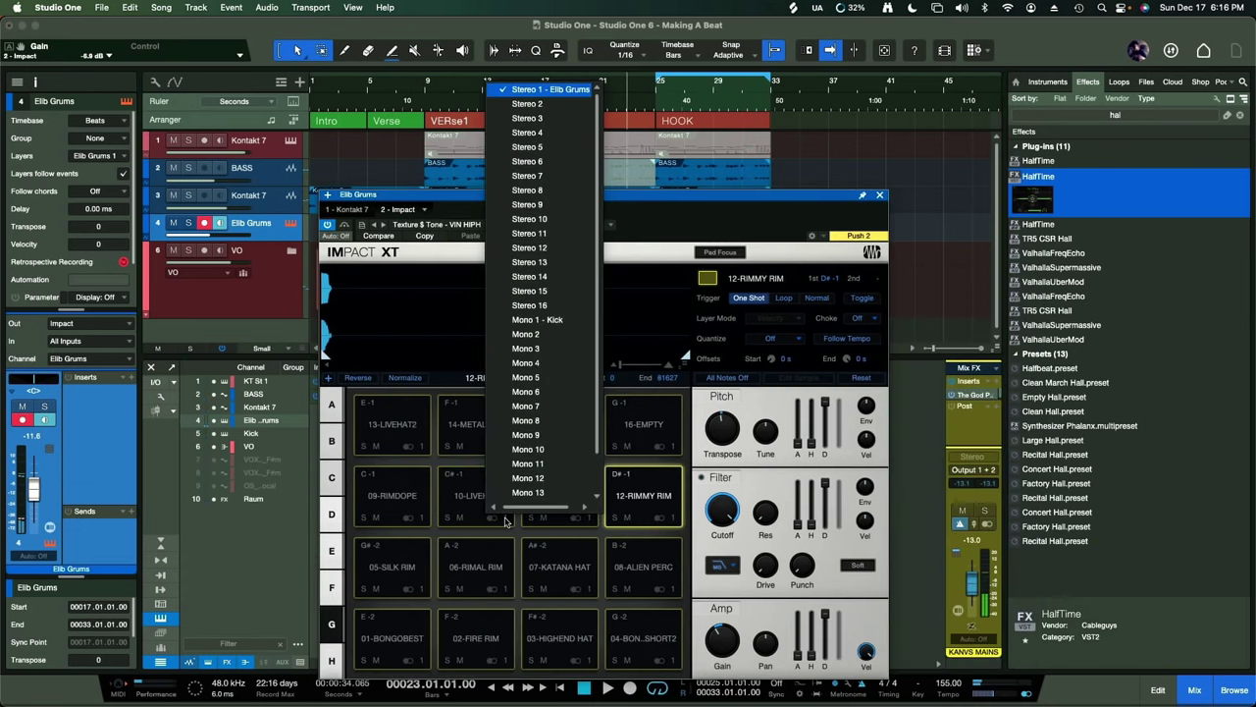
- Route the 12-RIMMY RIM pad to Impact XT's Stereo 2 output and close Impact XT
left_click(551, 103)
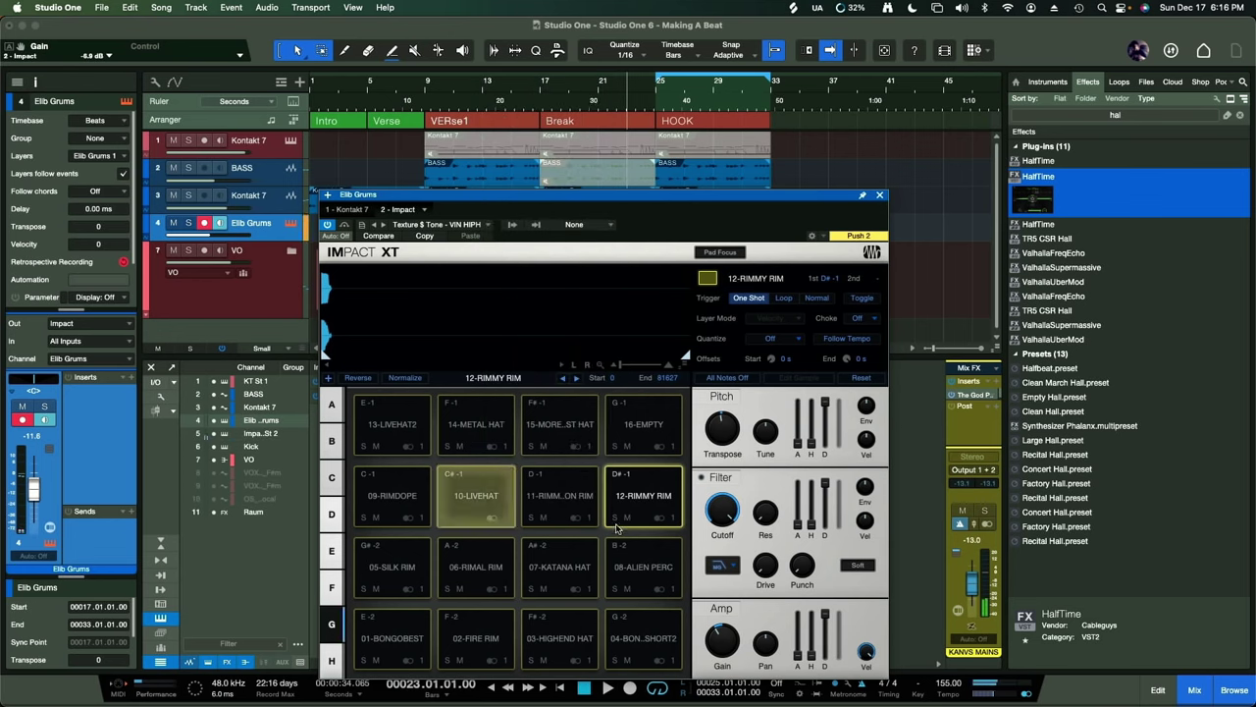
left_click(673, 521)
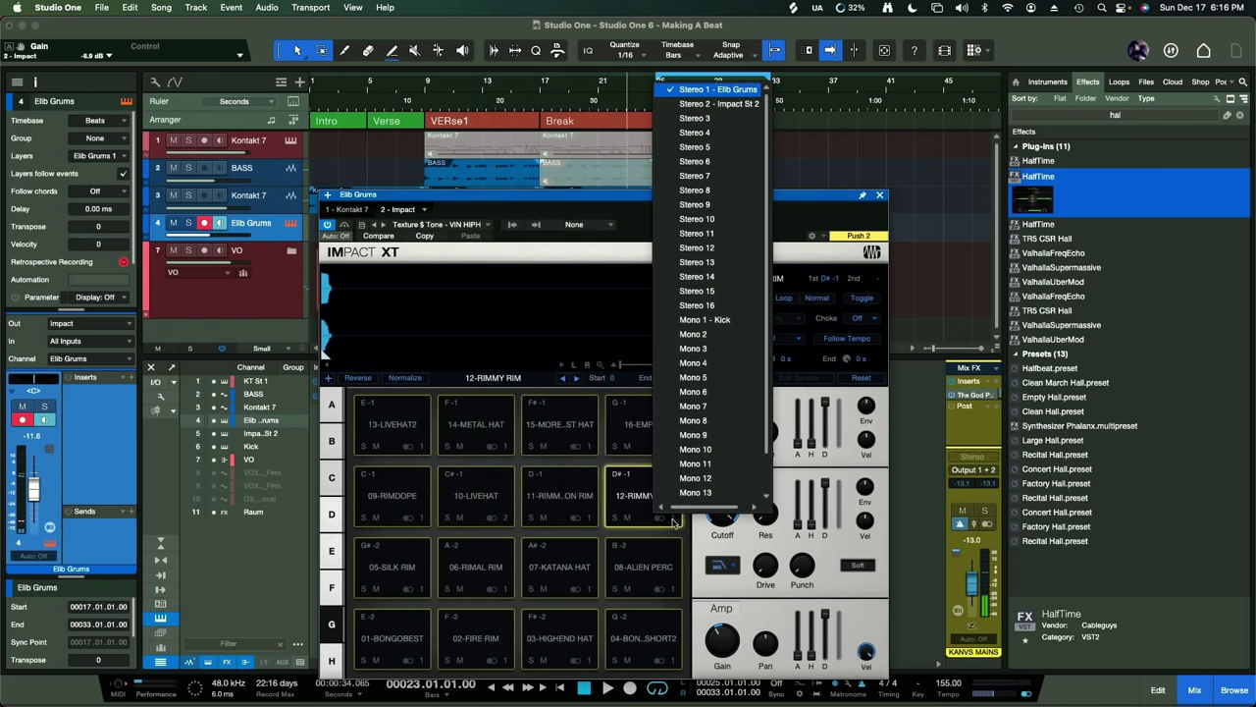
left_click(724, 105)
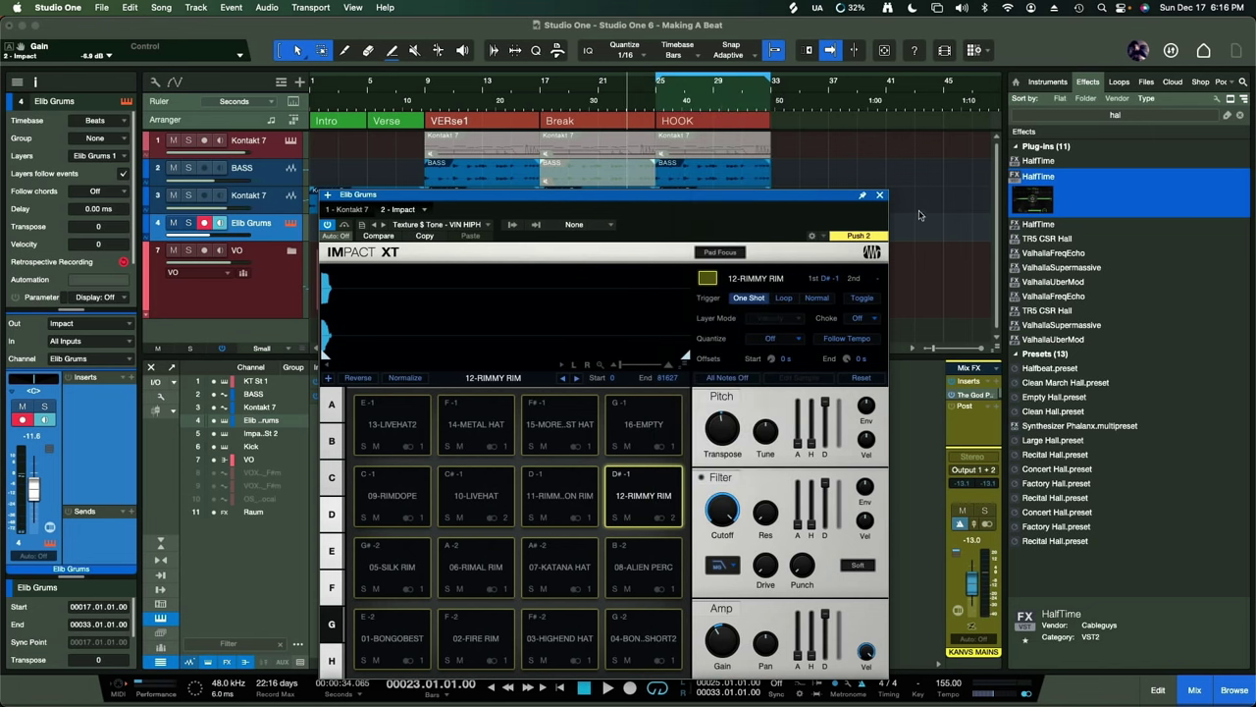
left_click(881, 195)
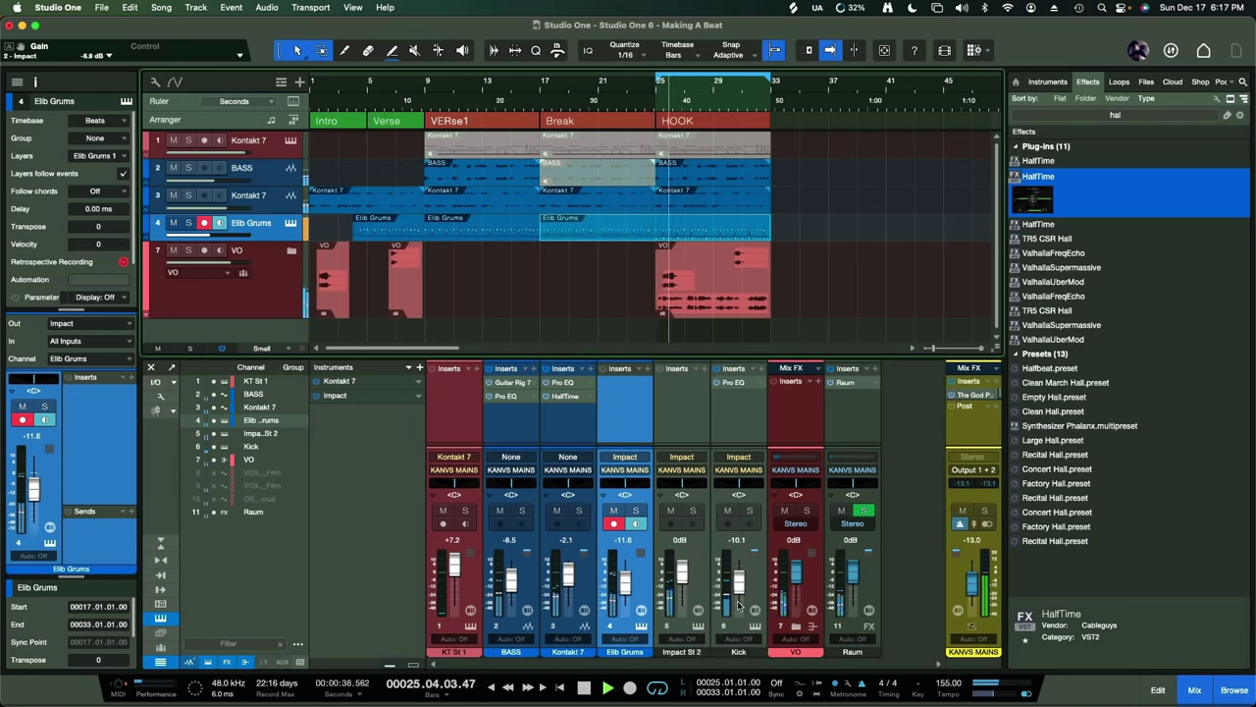
- Lower the Impact St 2 fader, rename the channel 'hat loop', and insert HalfTime
left_click_drag(682, 571, 684, 590)
left_click(687, 651)
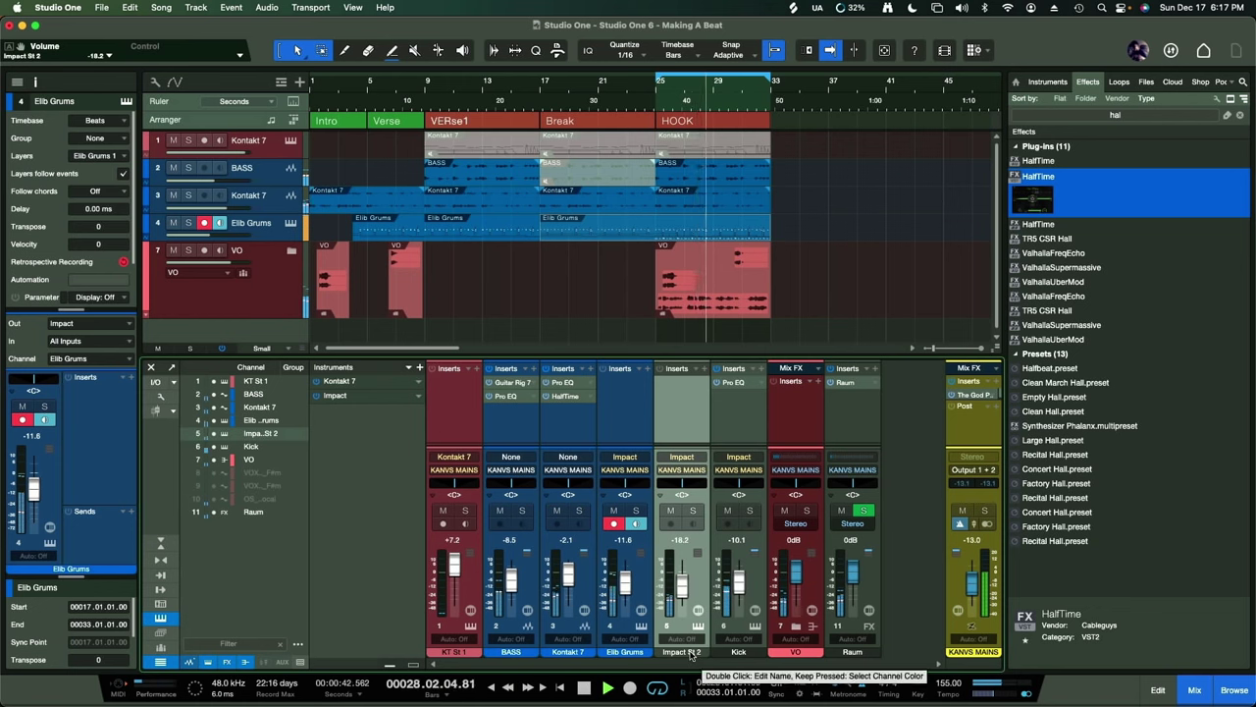
double_click(692, 652)
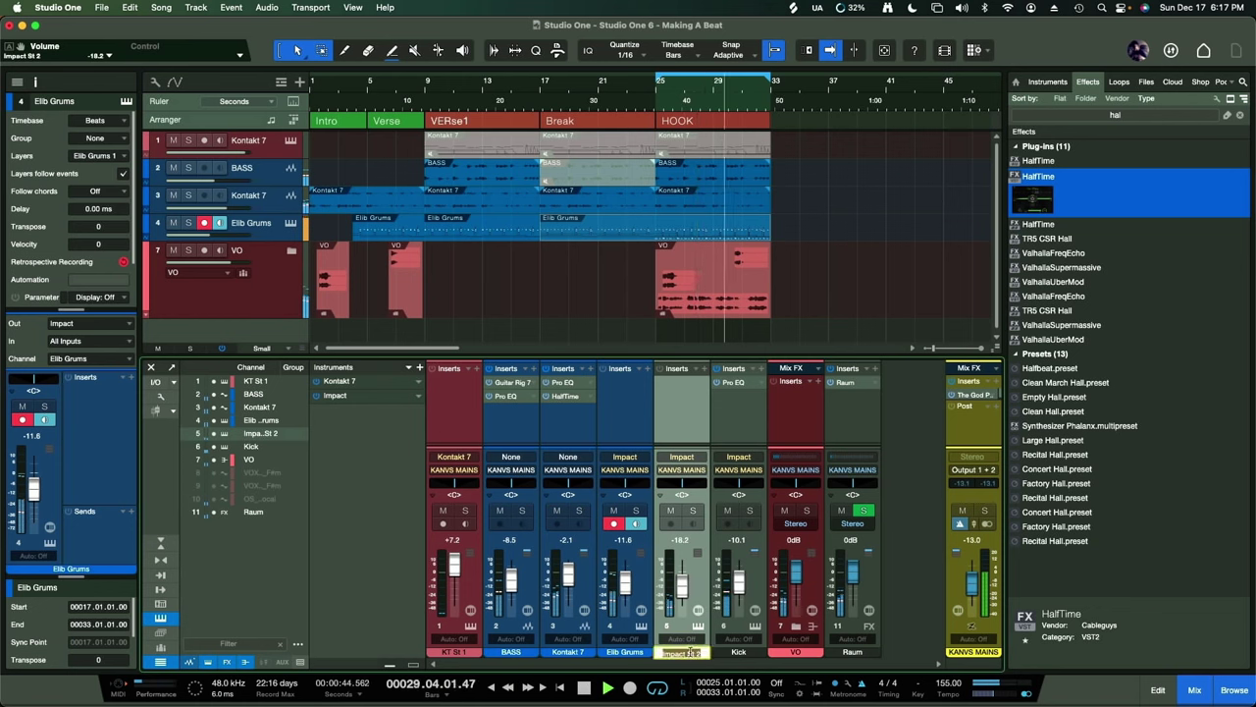
key("BackSpace")
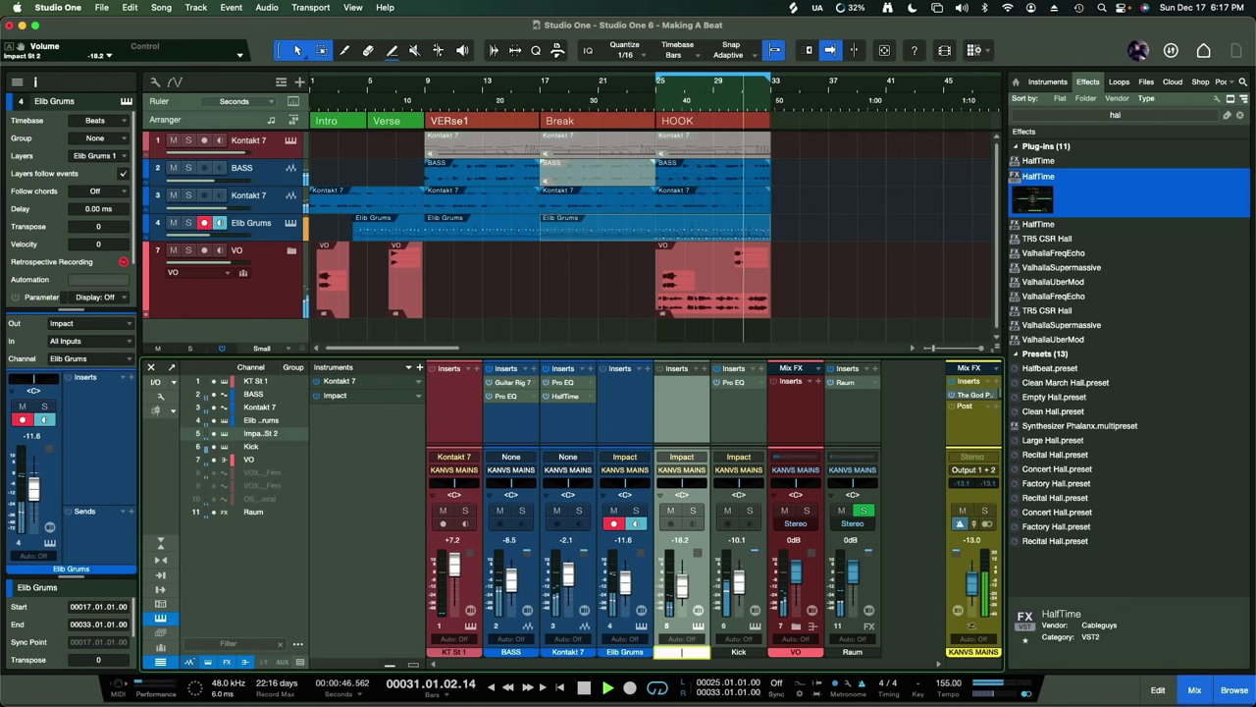
type("hat loop")
key("Return")
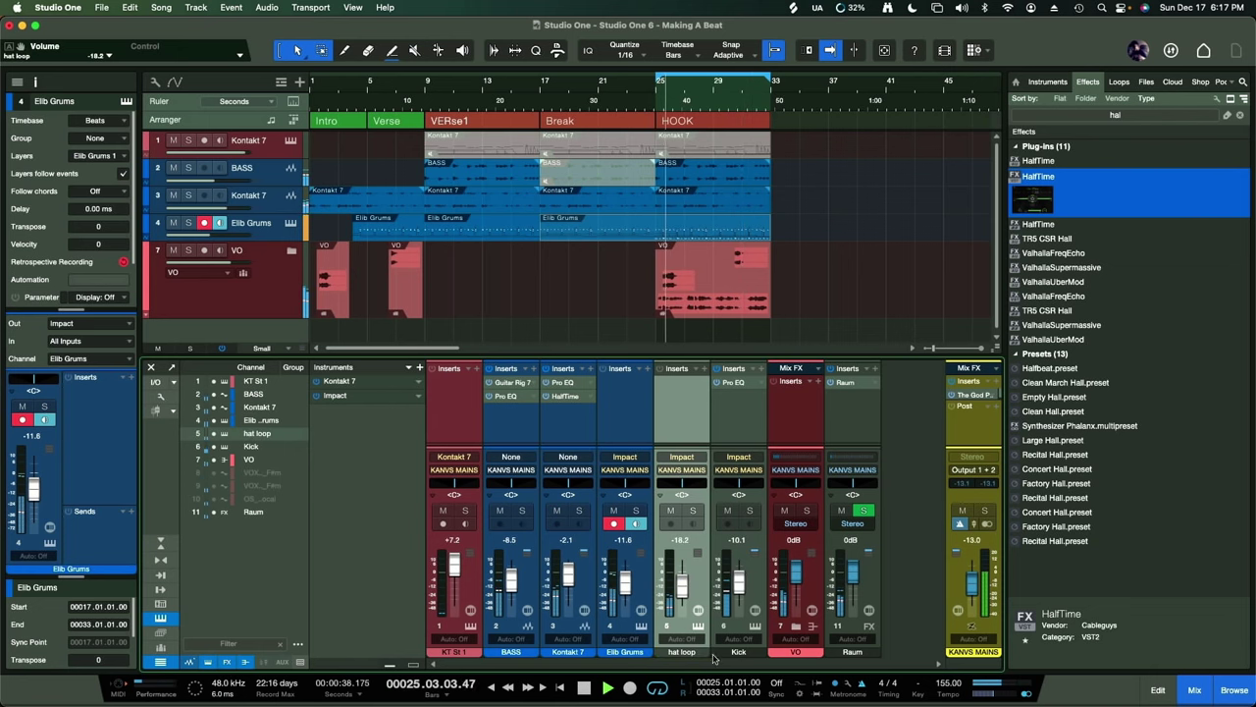
scroll(684, 584, "up", 4)
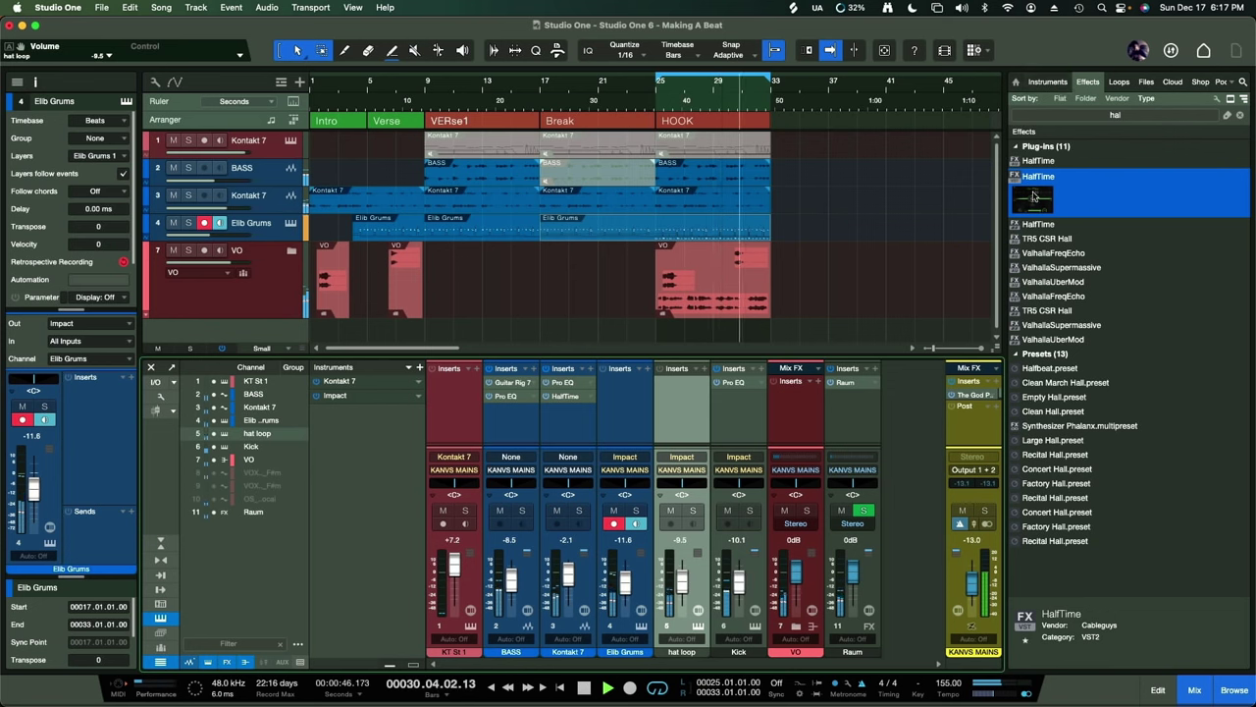
left_click_drag(1038, 176, 681, 394)
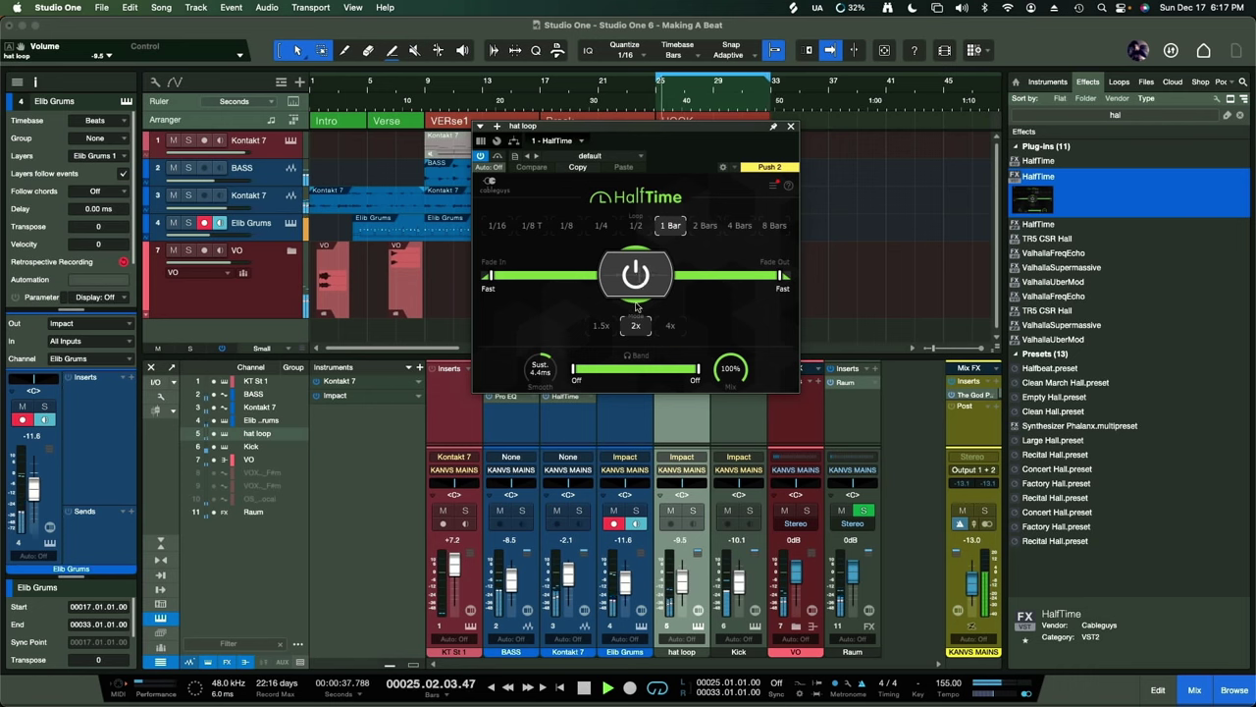
- Set HalfTime to 1/2, then insert RedlightDist on hat loop using the Old Radio preset
left_click(636, 225)
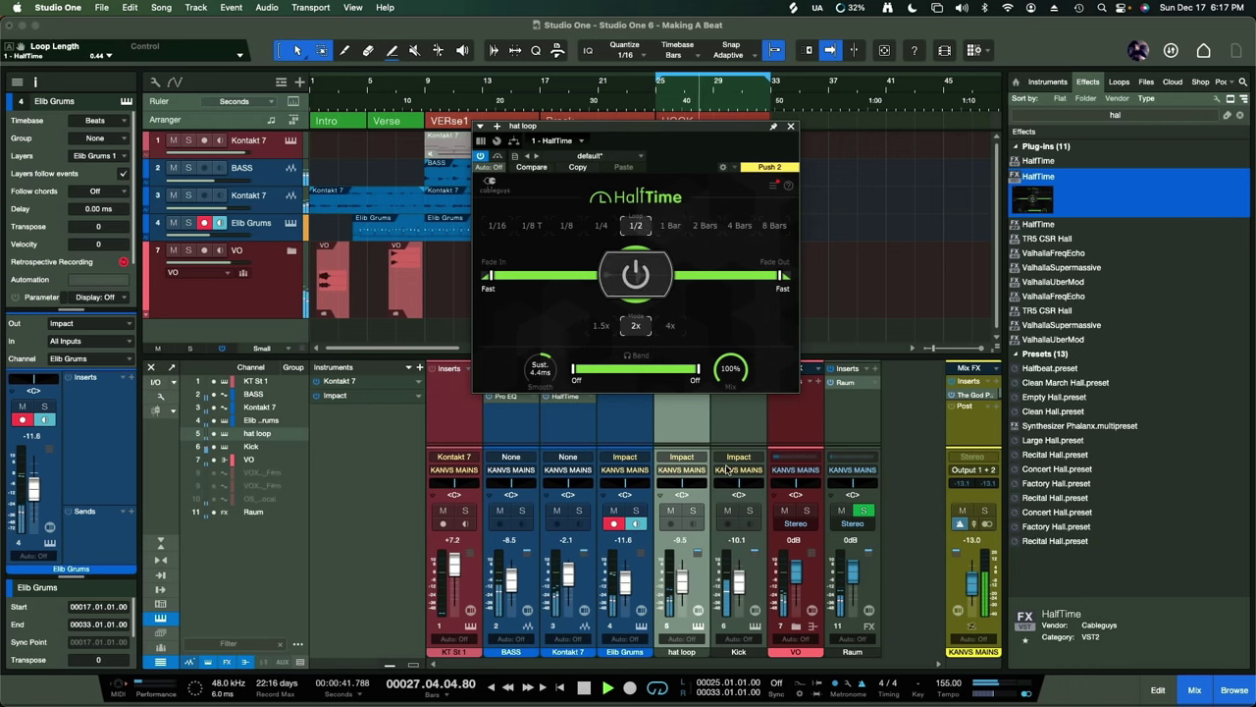
left_click_drag(681, 586, 684, 587)
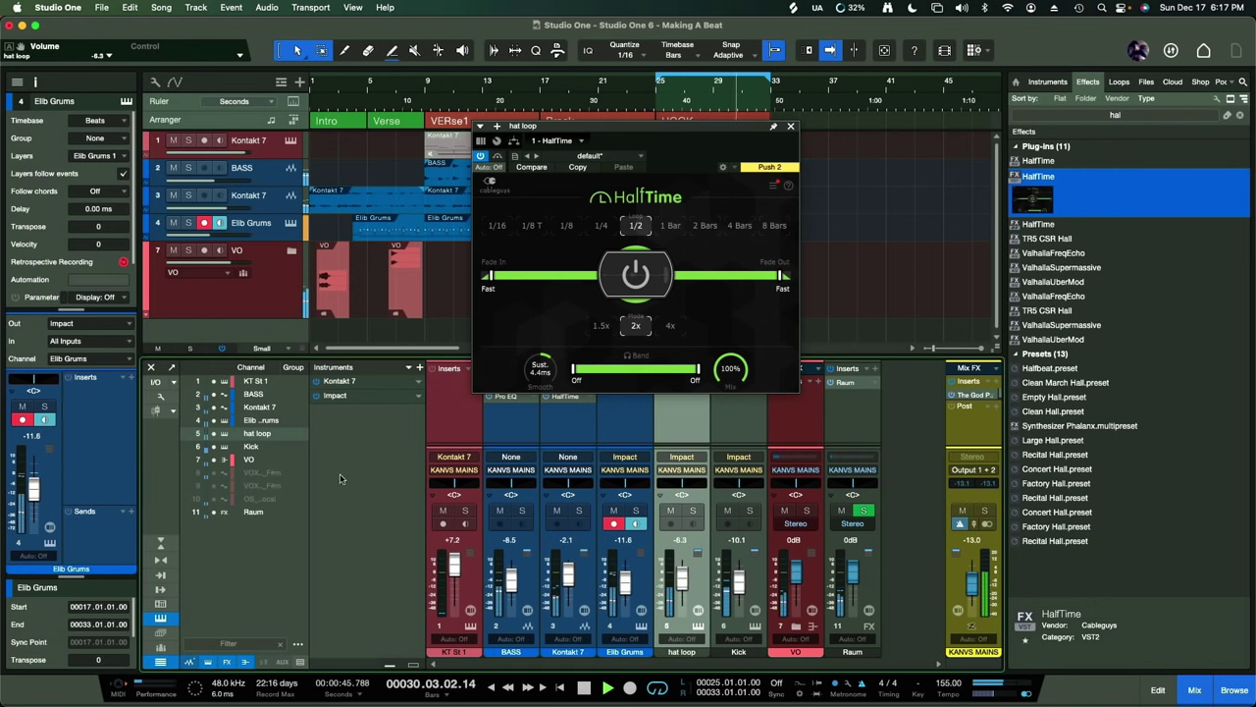
left_click(1144, 113)
type("red")
left_click_drag(1046, 185, 704, 422)
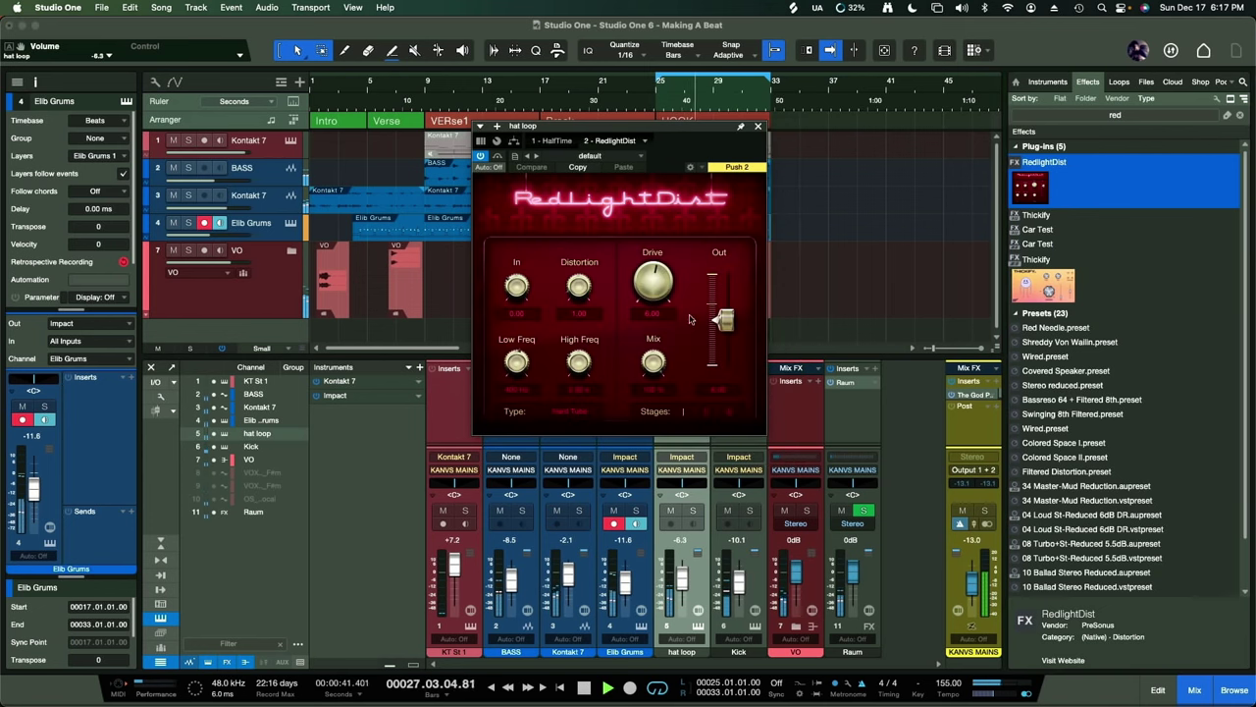
left_click(590, 156)
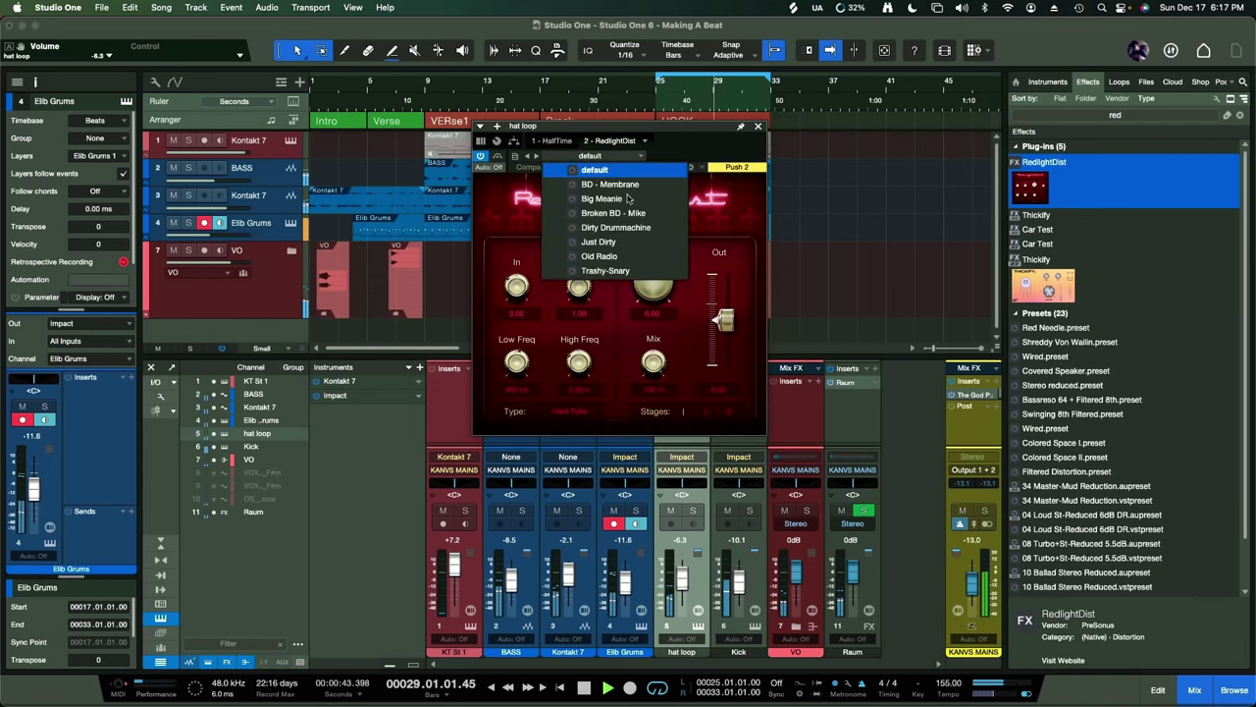
left_click(631, 257)
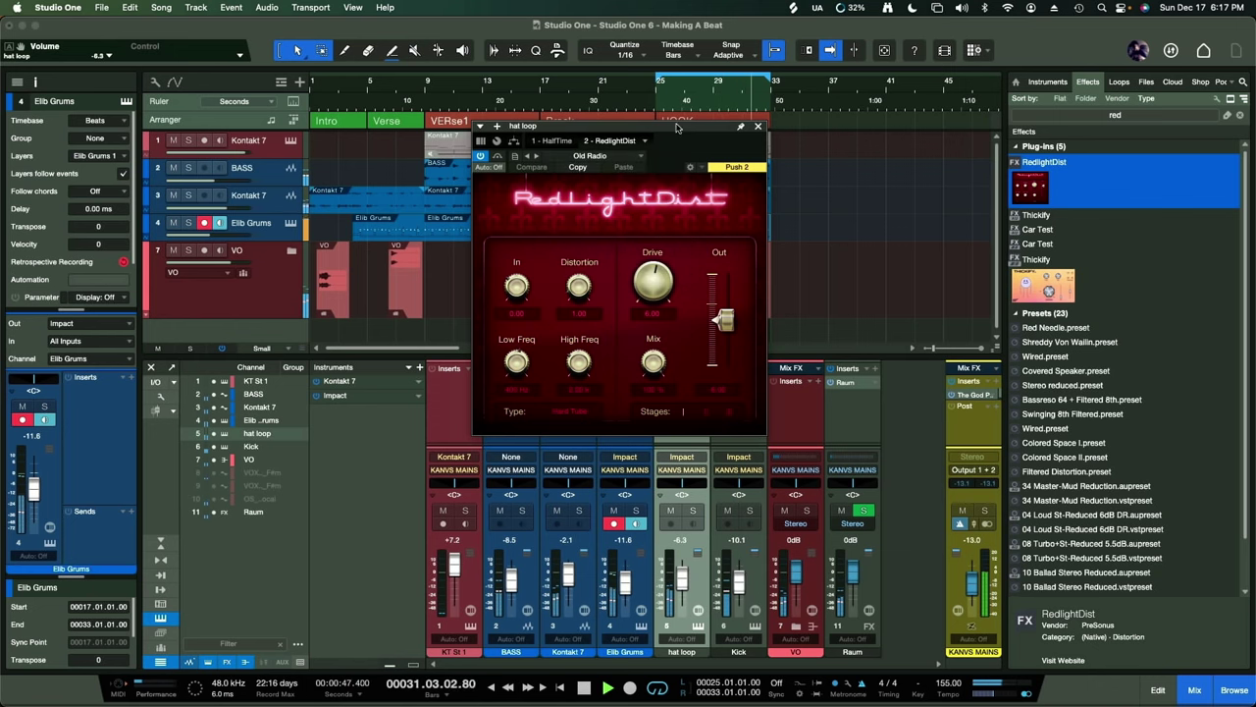
left_click_drag(694, 134, 554, 170)
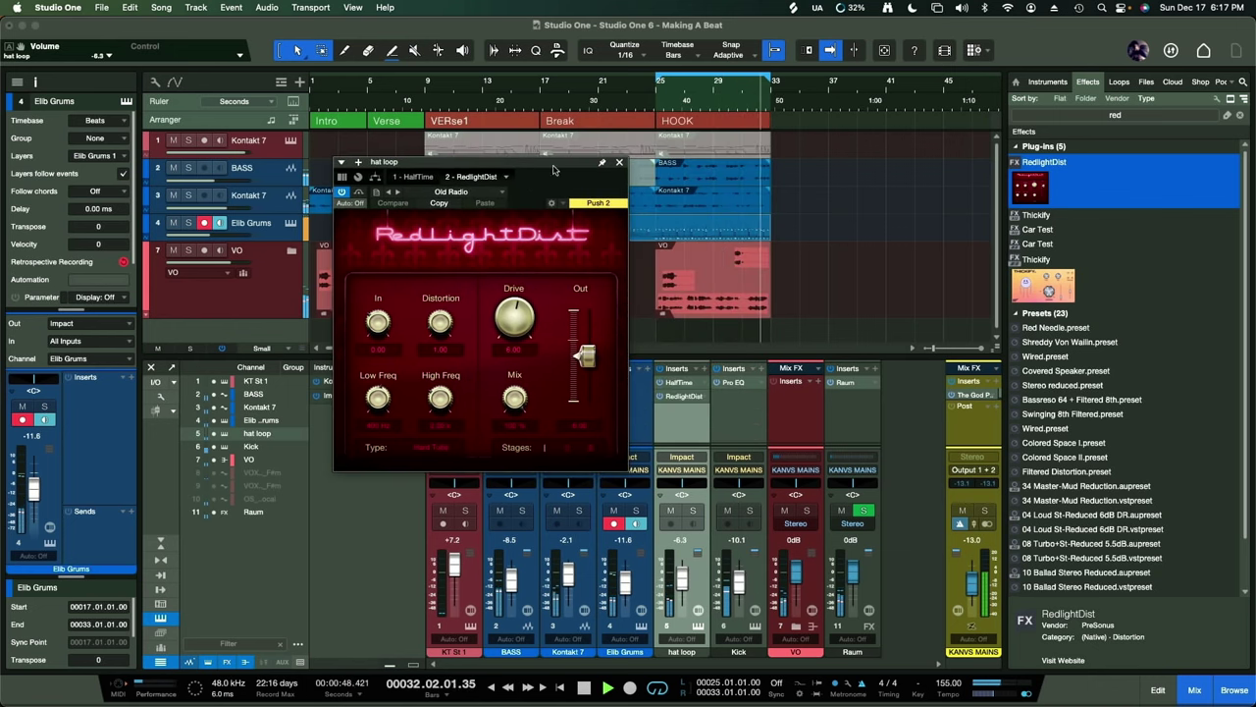
left_click(620, 162)
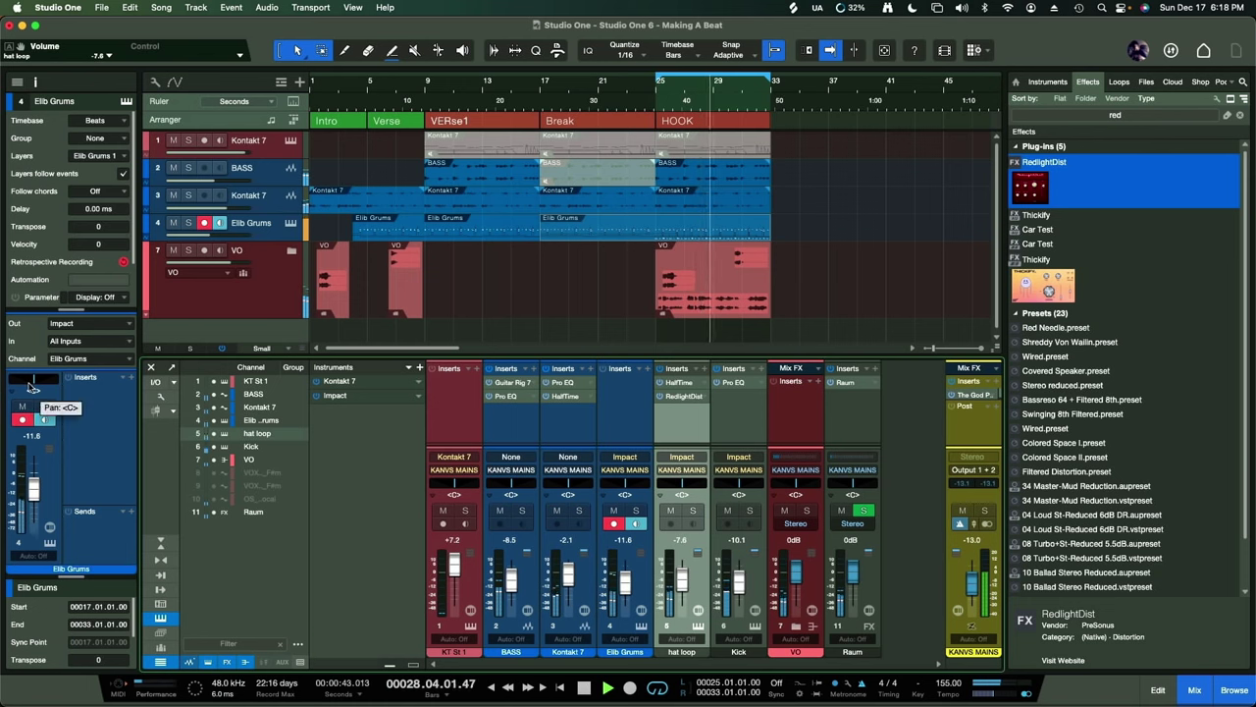
- Pan hat loop left and add a Raum reverb send at about -23 dB
left_click_drag(681, 491, 676, 490)
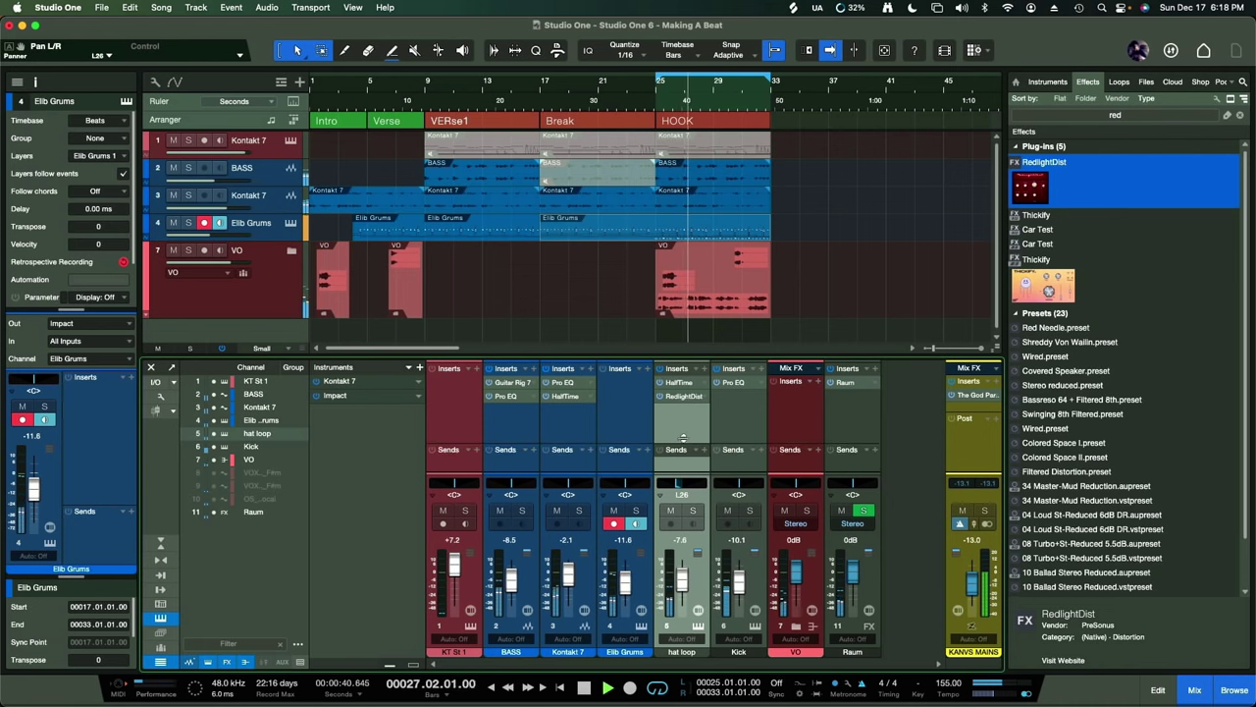
left_click(687, 436)
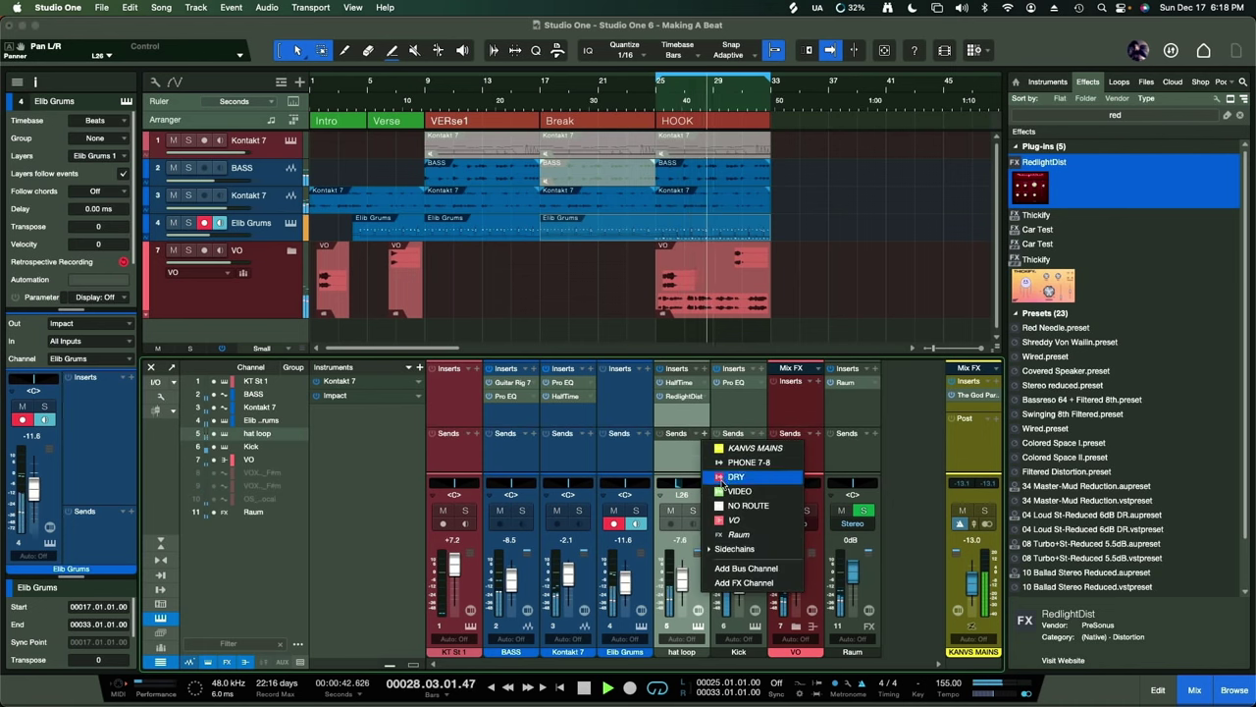
left_click(750, 533)
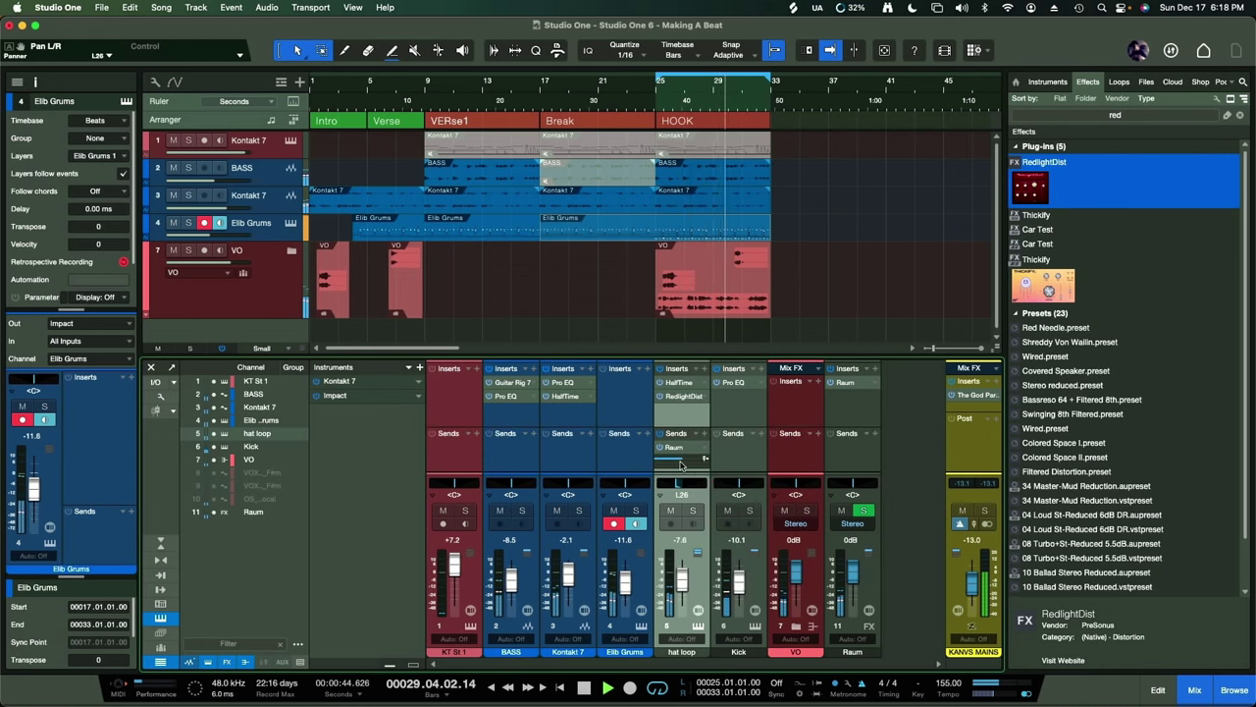
left_click_drag(681, 461, 667, 461)
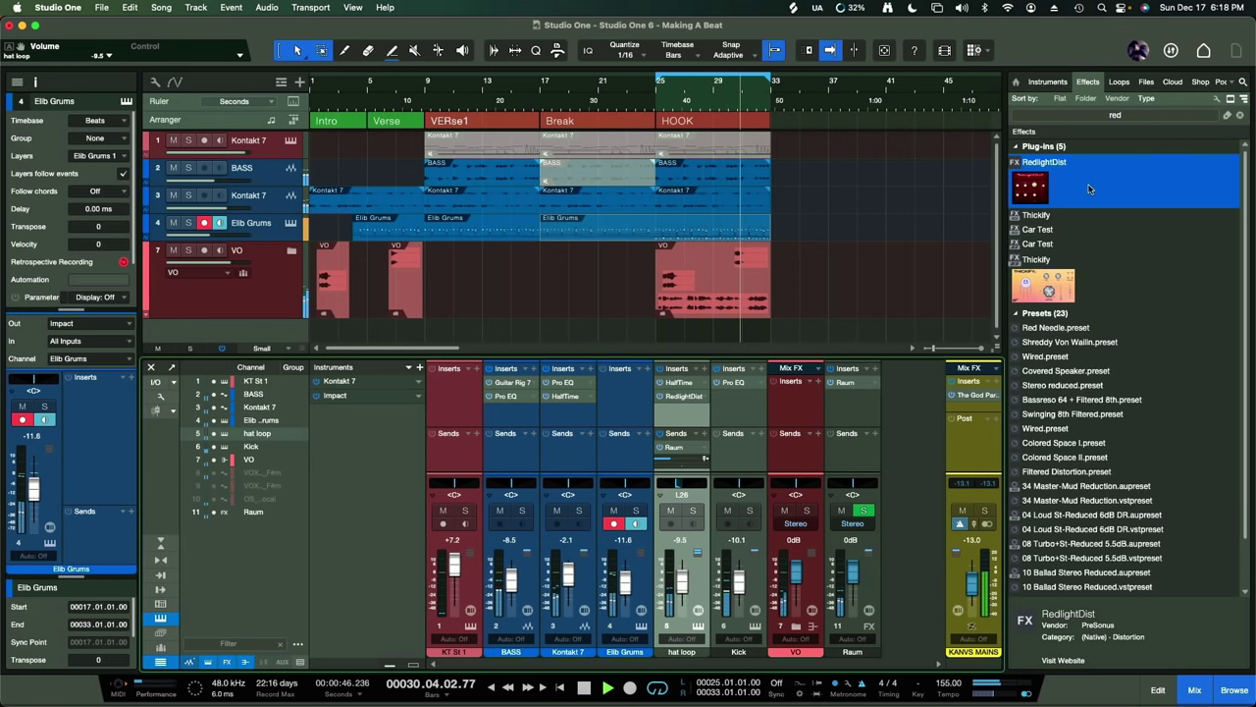
- Insert a Compressor on hat loop: -20 dB threshold, 6.5:1 ratio, shorter release; lower the fader
left_click(1080, 115)
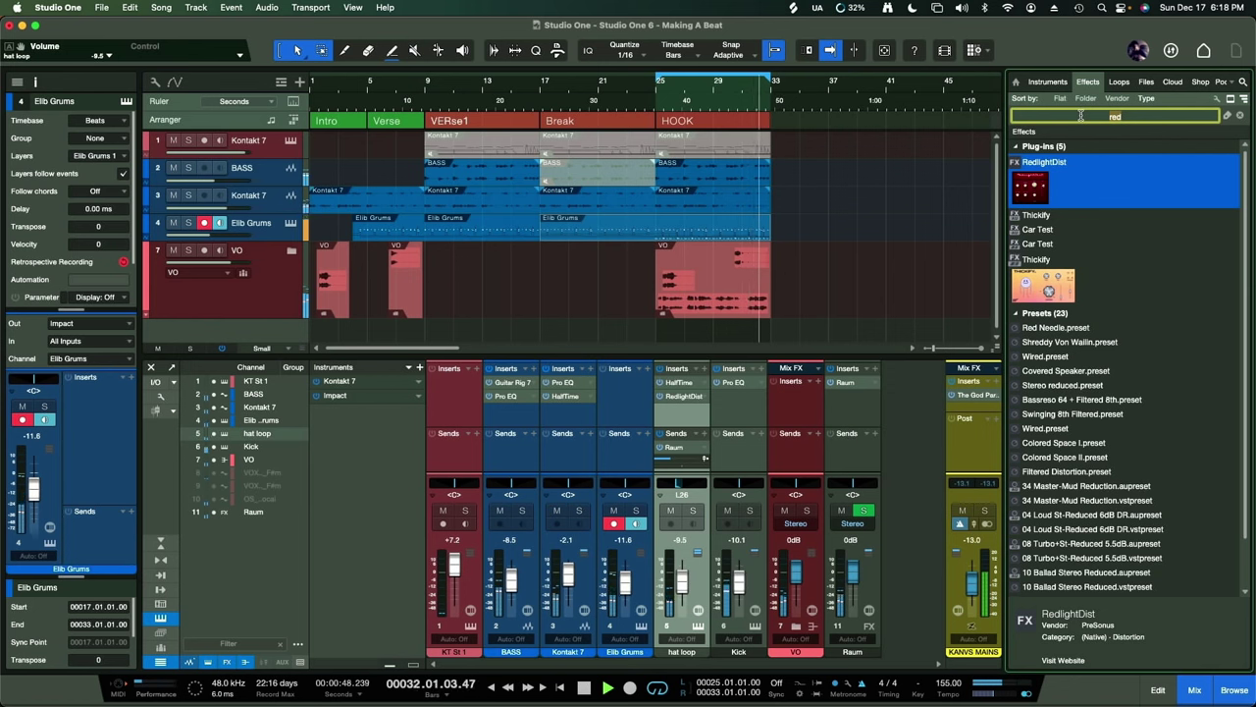
type("comp")
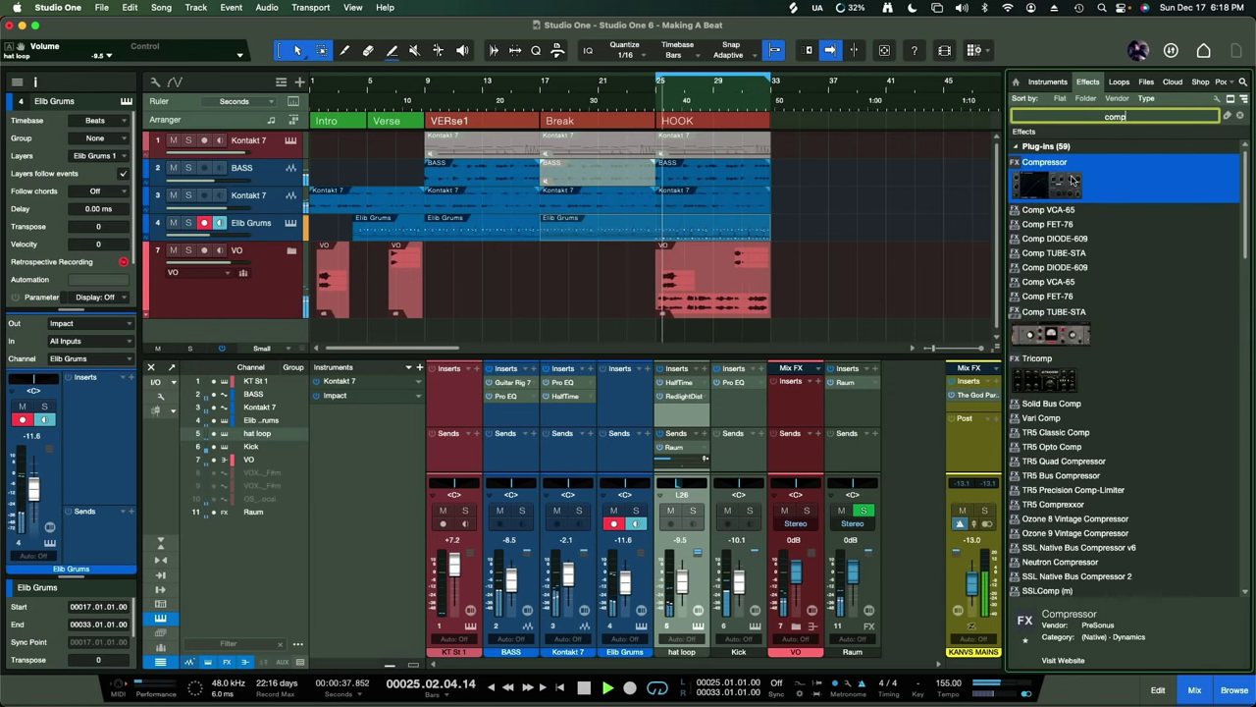
left_click_drag(1073, 179, 677, 414)
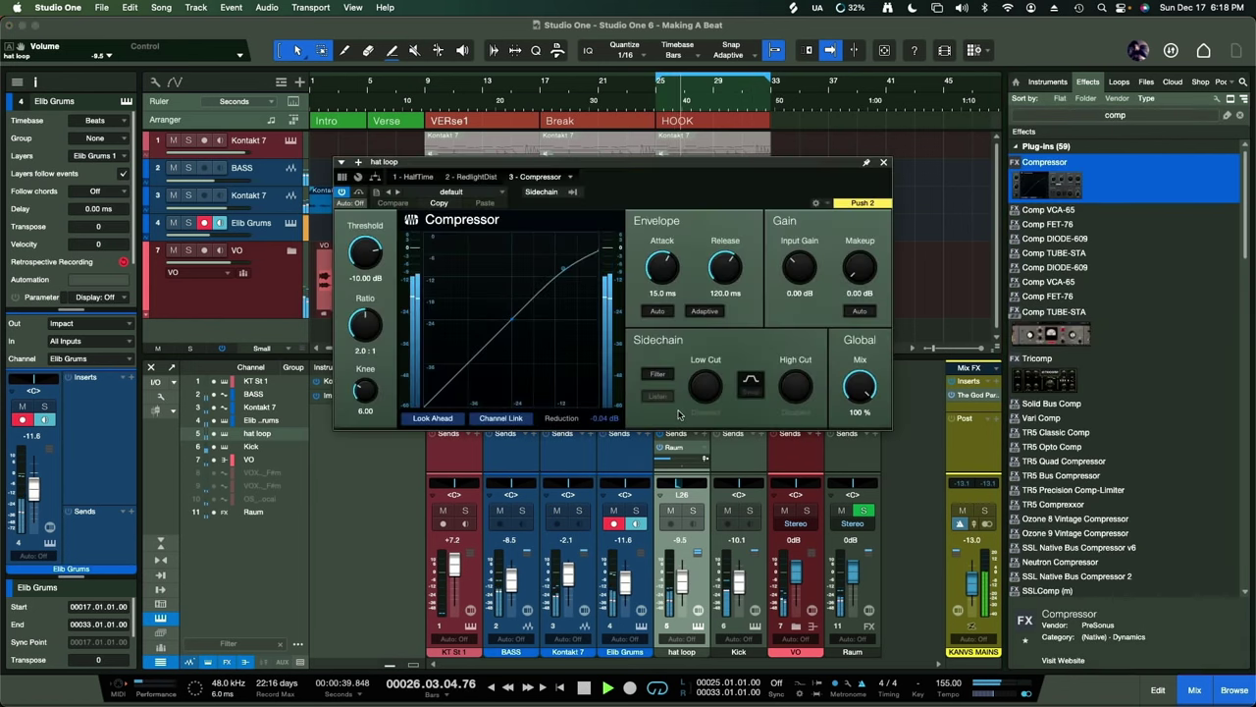
left_click_drag(367, 254, 369, 261)
left_click_drag(805, 270, 858, 259)
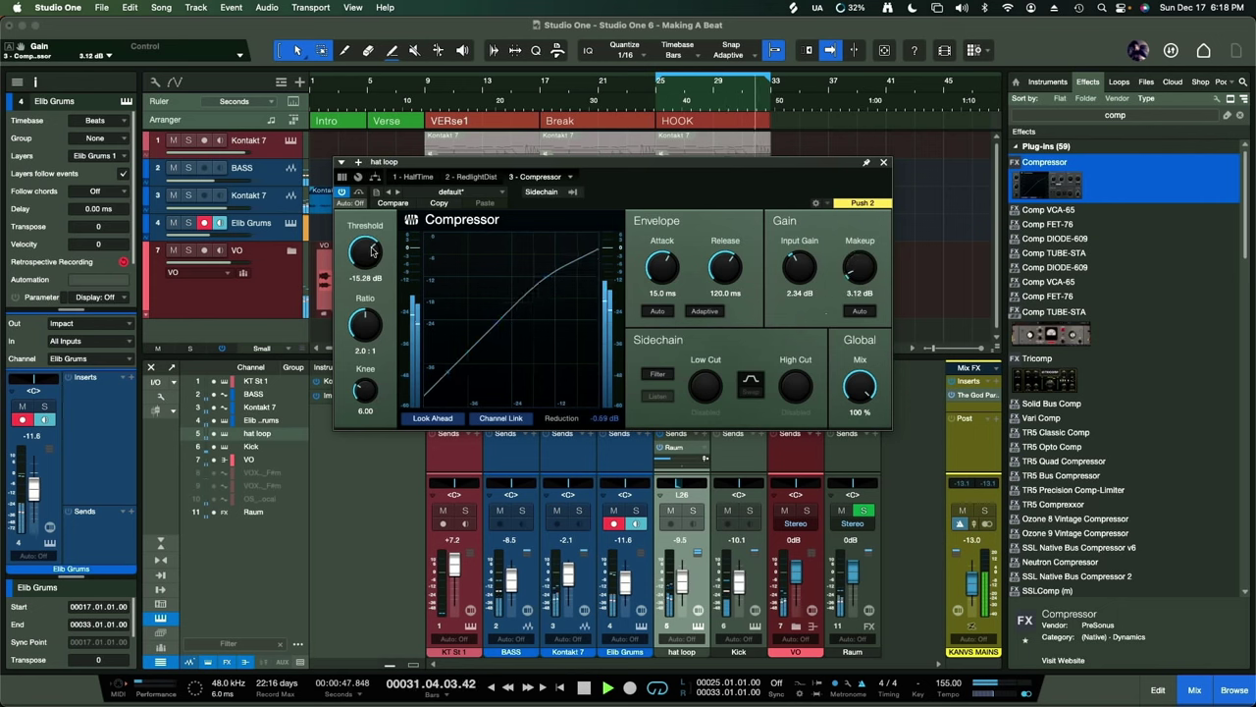
left_click_drag(376, 252, 376, 267)
left_click_drag(365, 324, 365, 302)
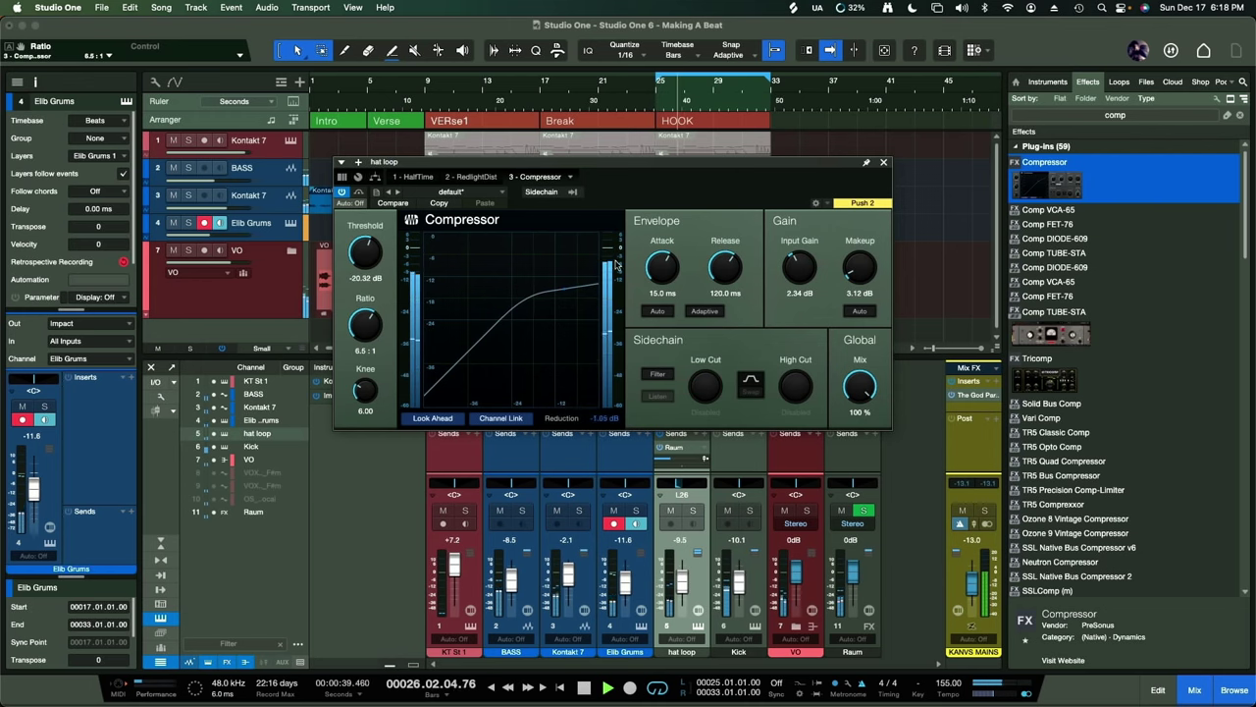
left_click_drag(720, 266, 717, 268)
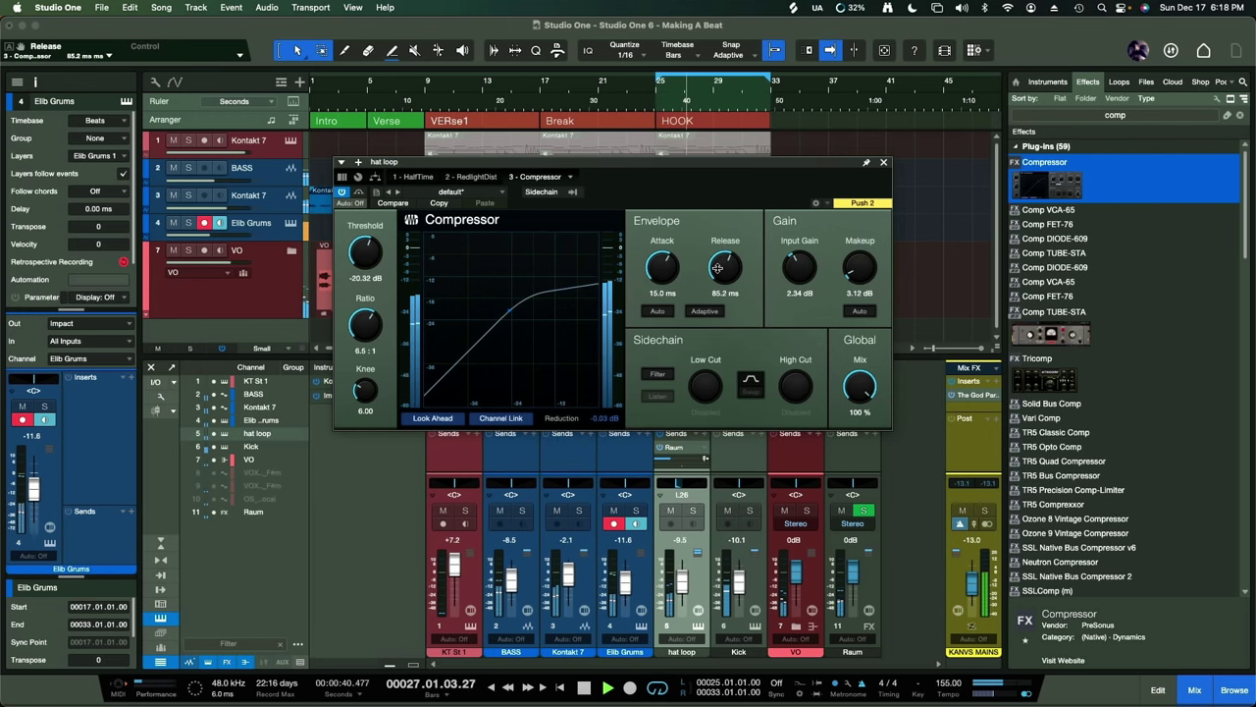
left_click(885, 167)
left_click_drag(683, 575, 682, 581)
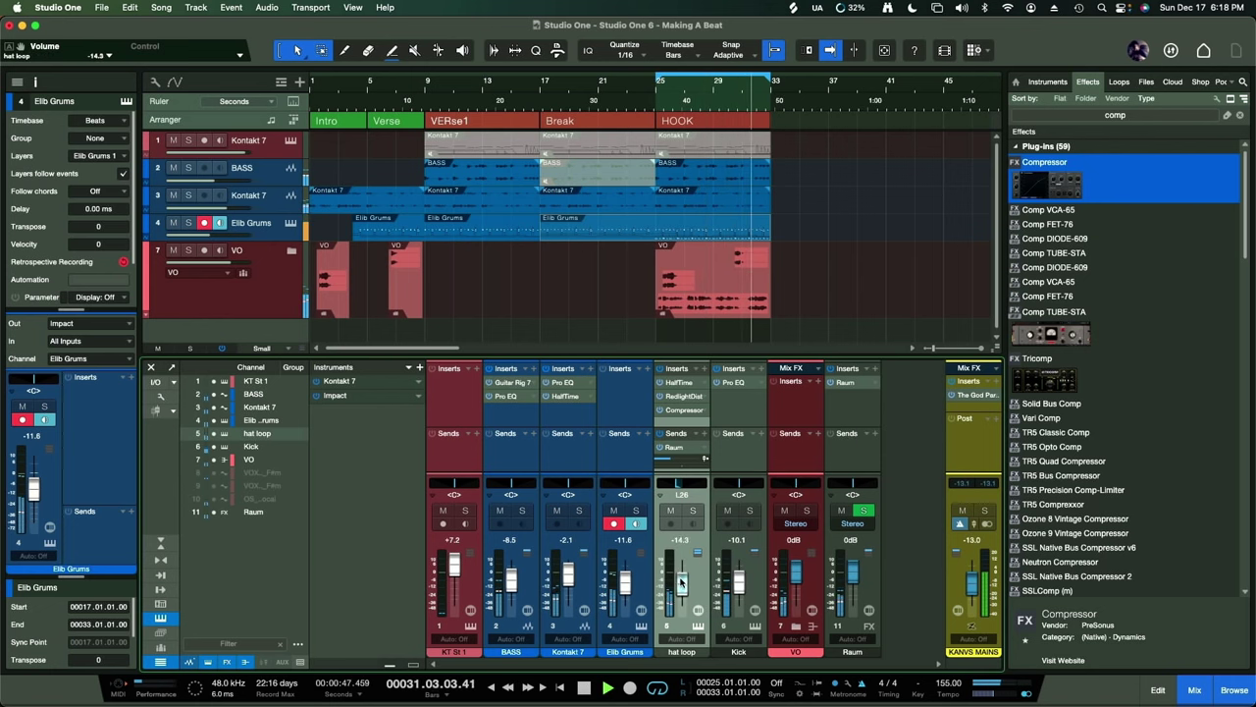
- Nudge the hat loop fader up to -11.7 dB and stop the transport
left_click_drag(681, 582, 682, 581)
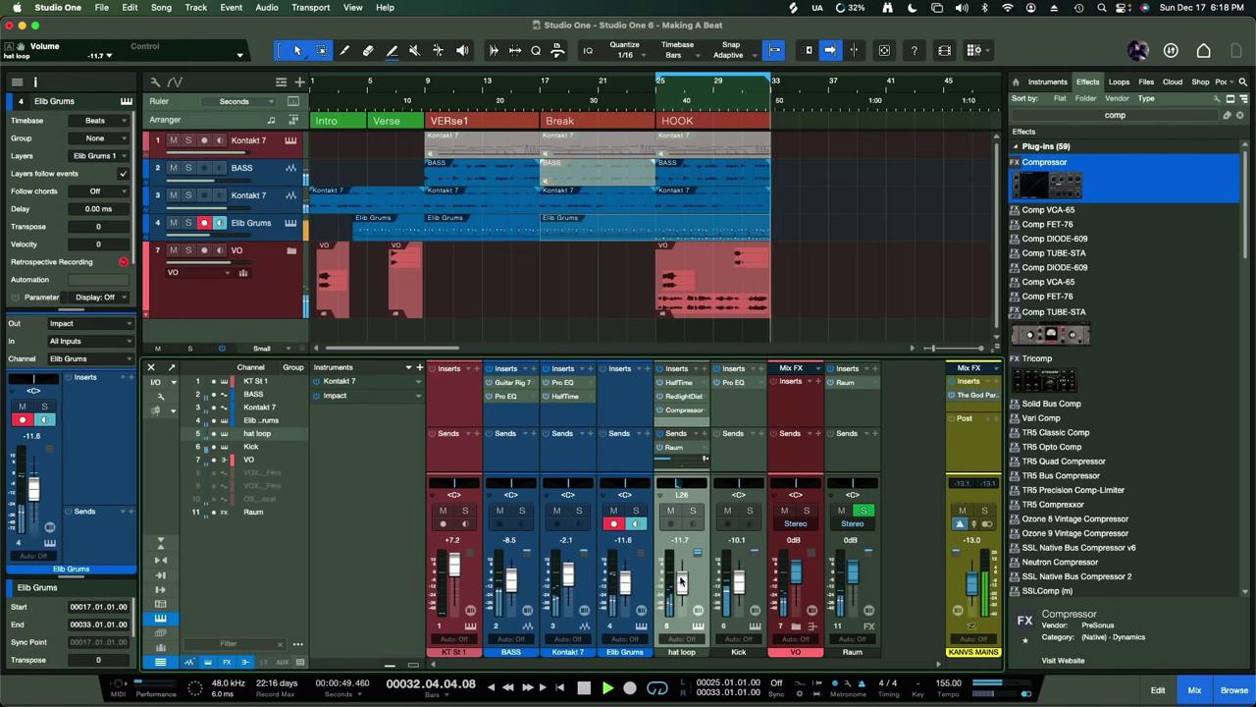
key("space")
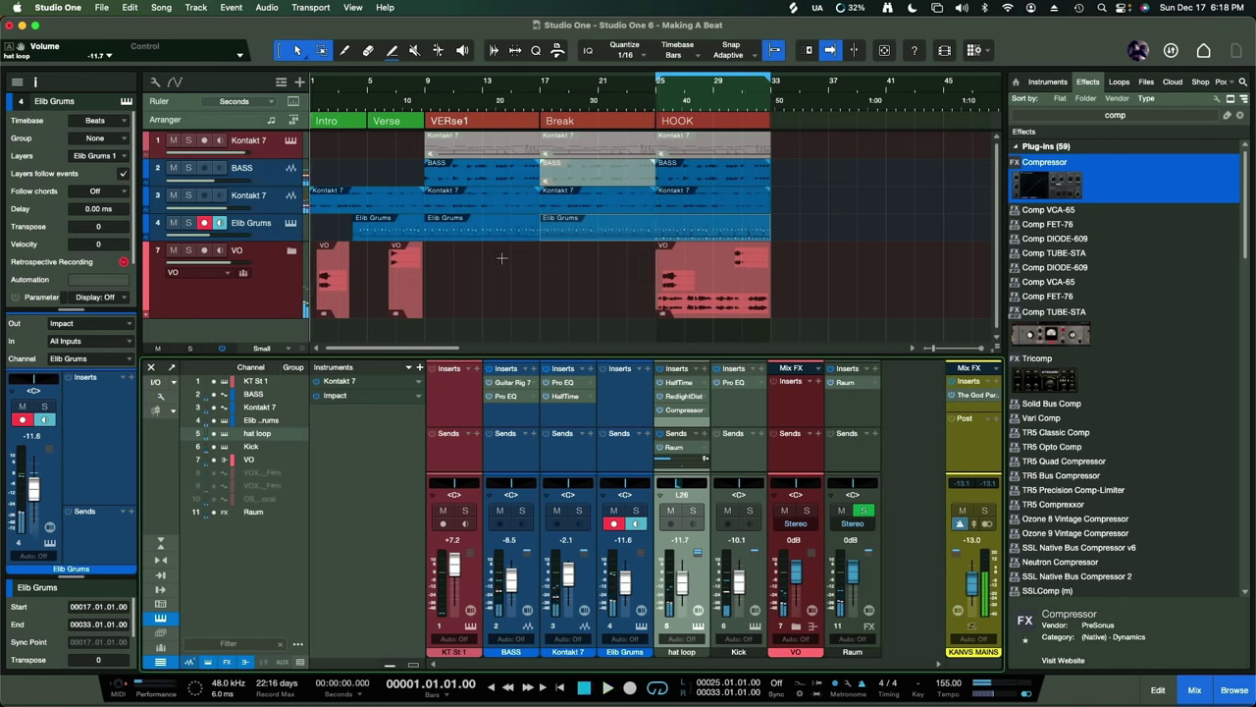